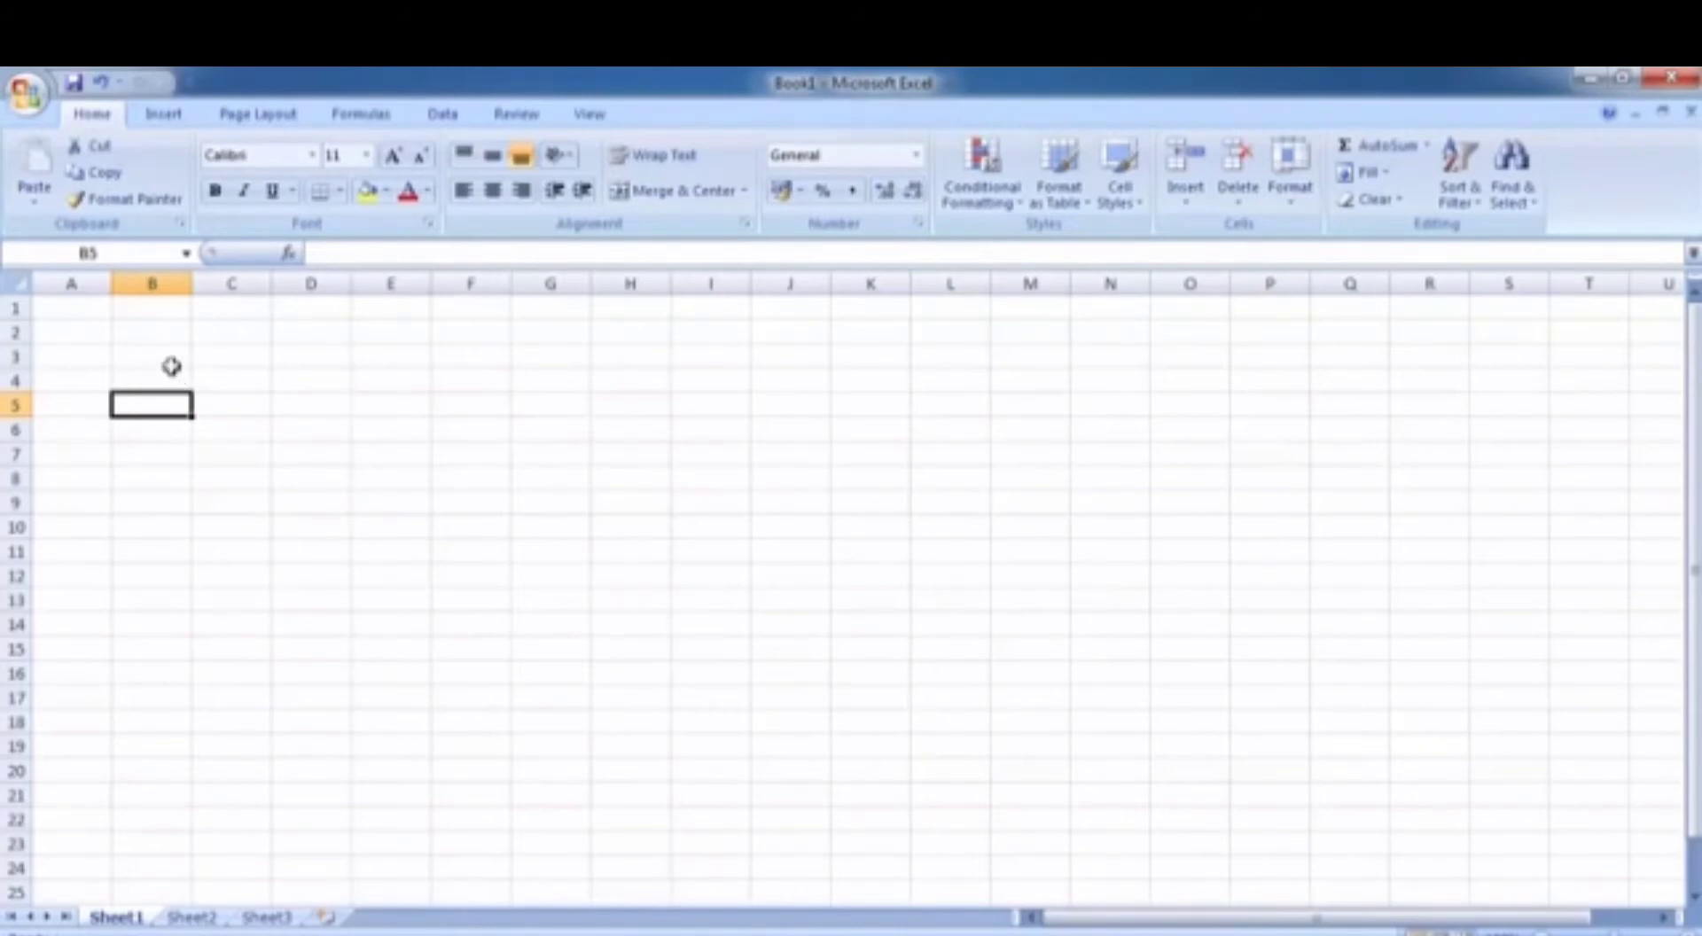
Examine which Microsoft Office 2007 programs are installed by expanding the Microsoft Office folder among all programs.
left_click(153, 337)
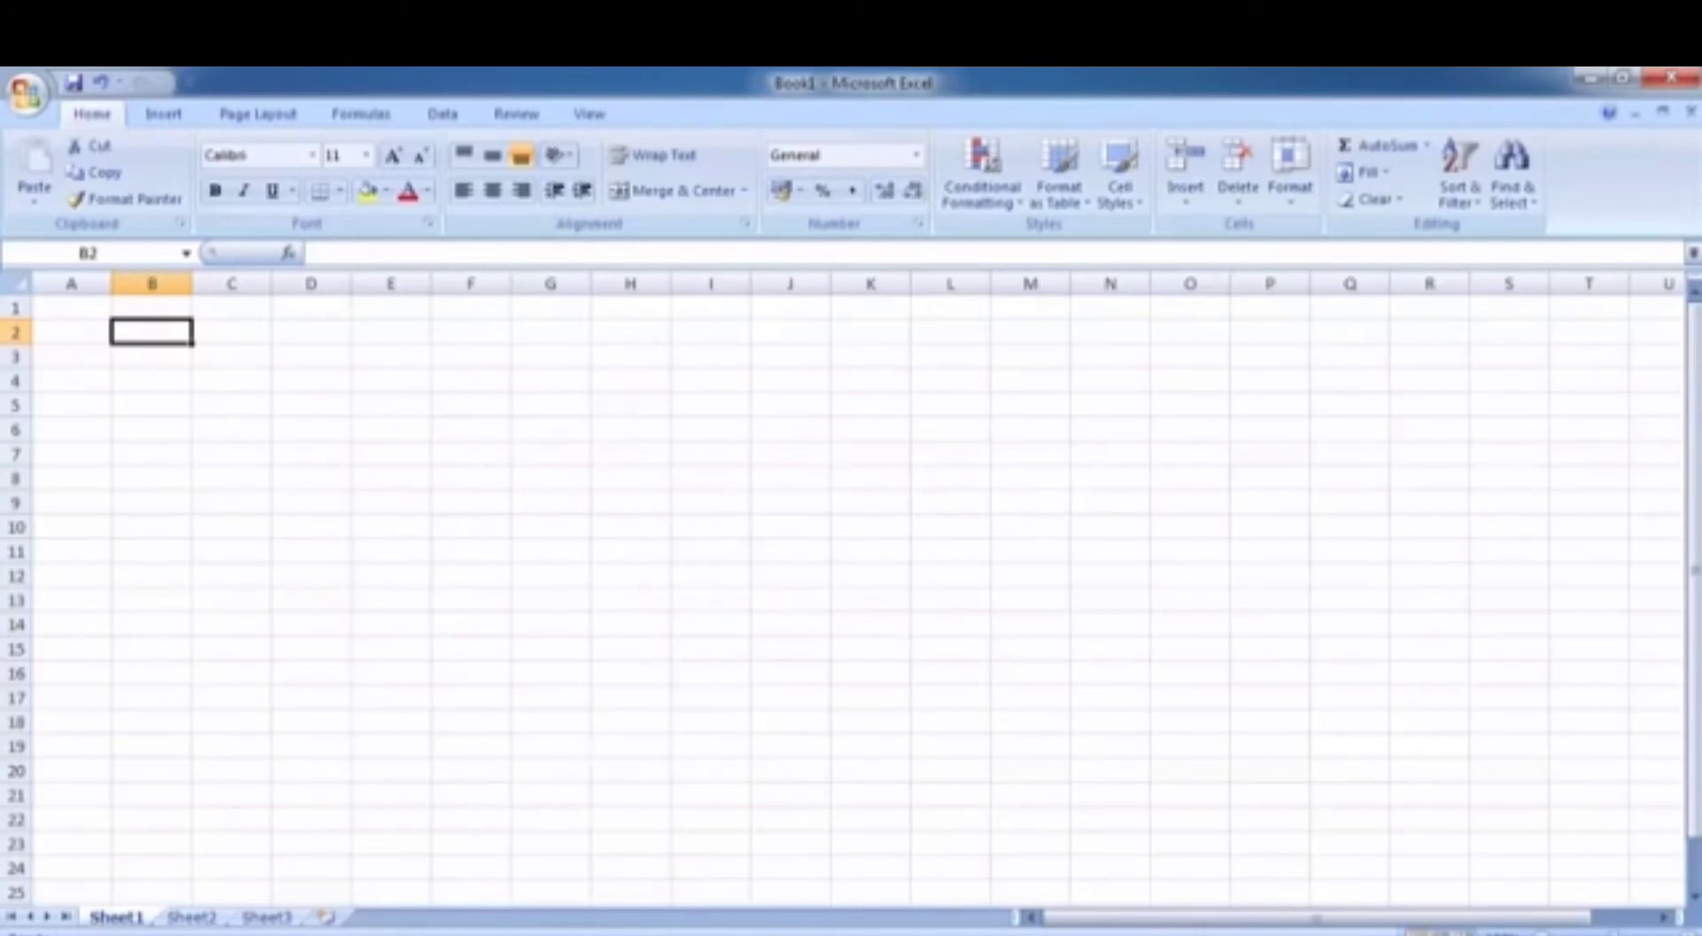
key("super")
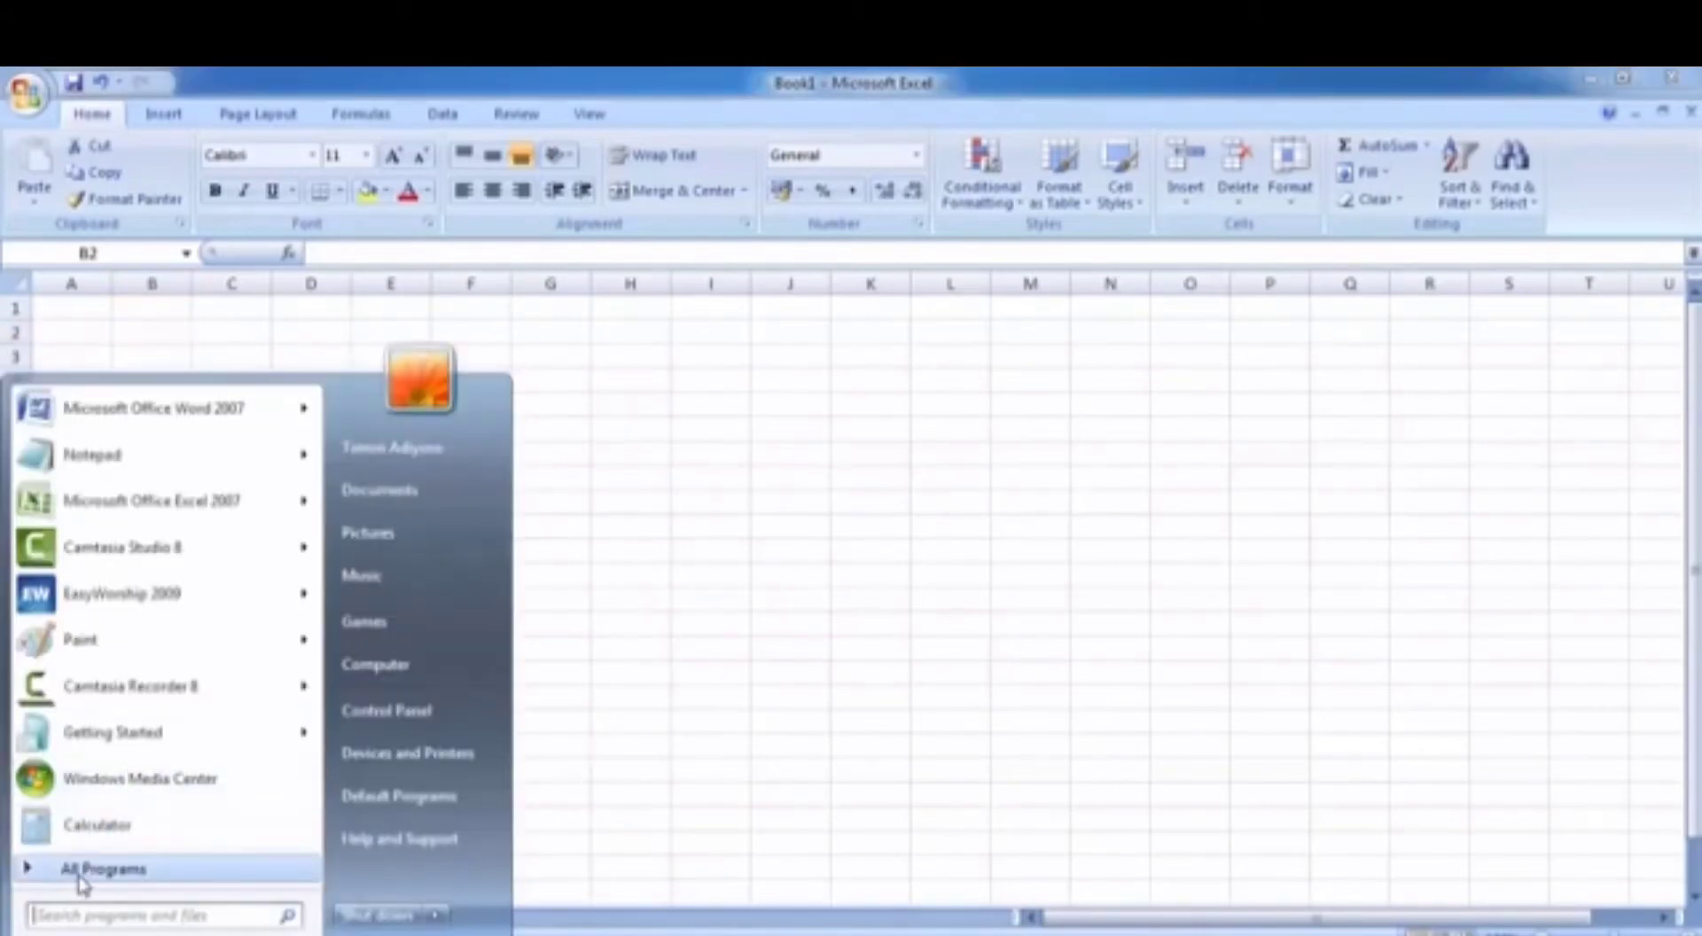
left_click(80, 877)
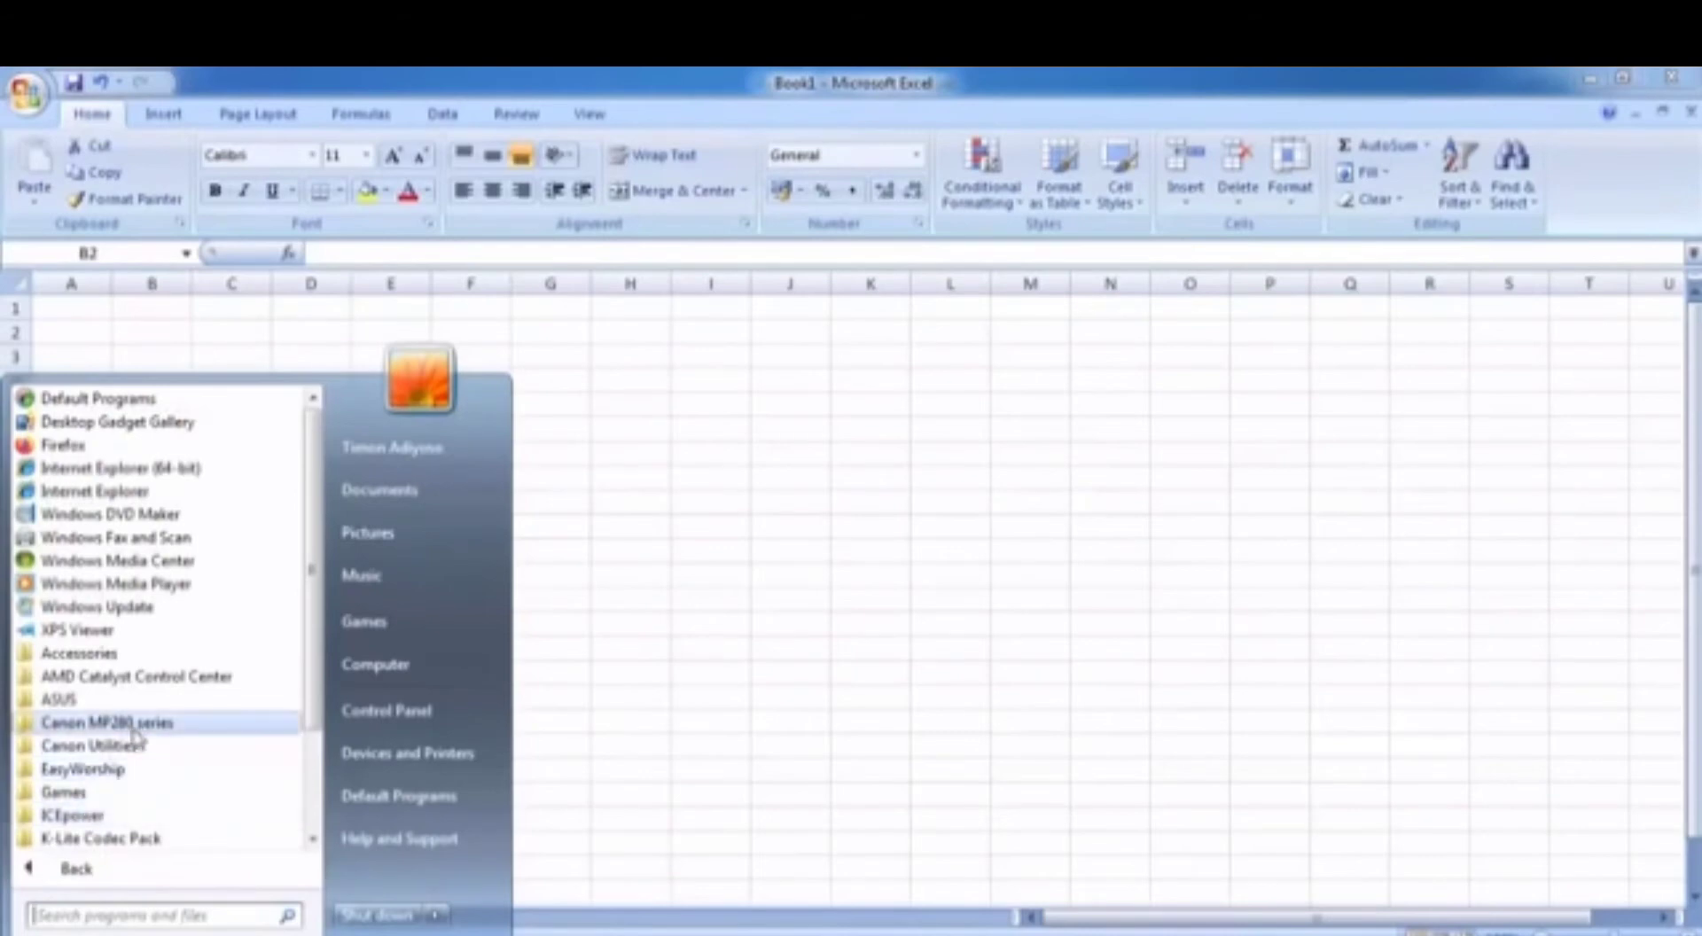
scroll(138, 798, "down", 1)
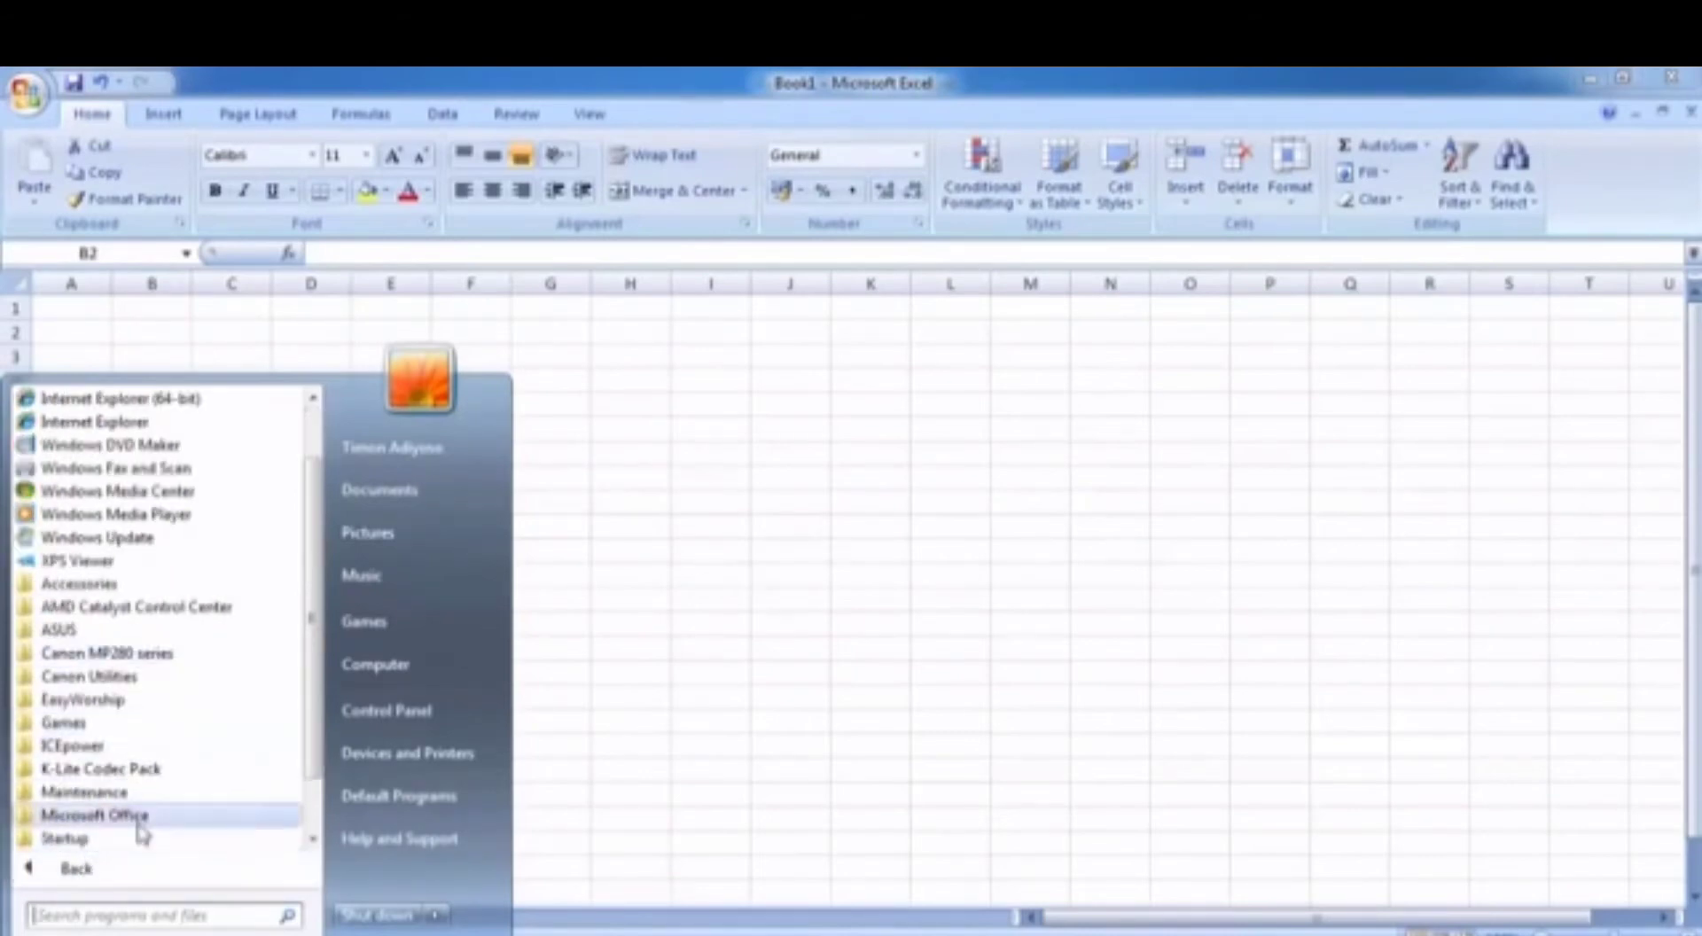
left_click(137, 820)
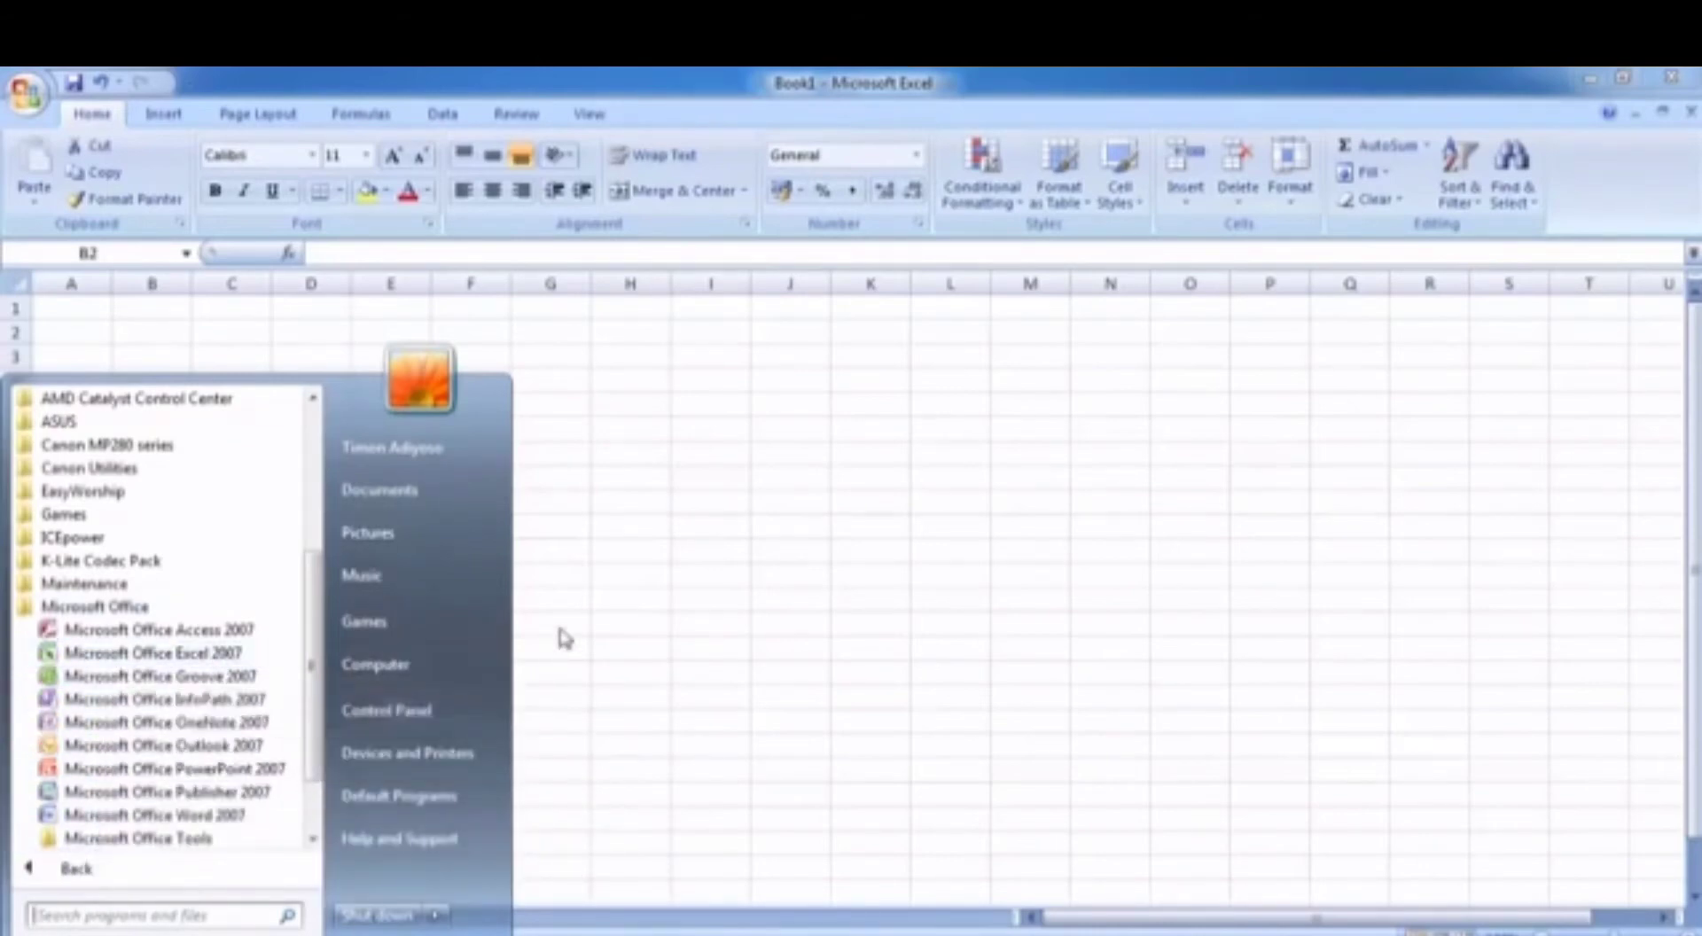
left_click(601, 602)
left_click(357, 413)
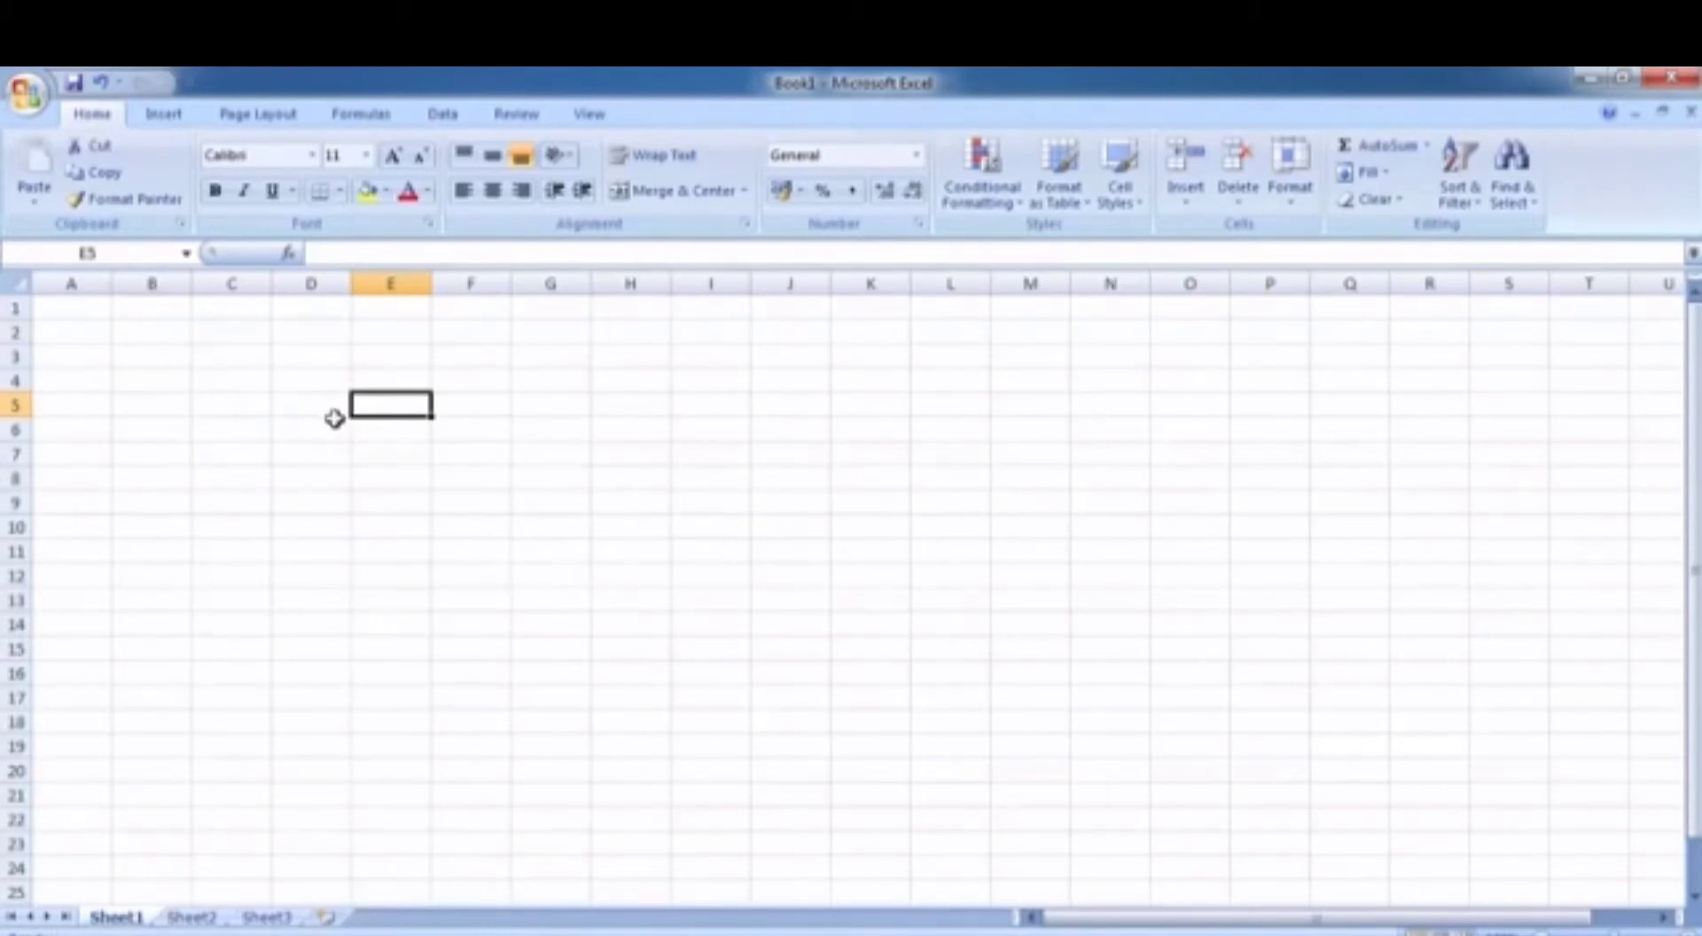
left_click(613, 473)
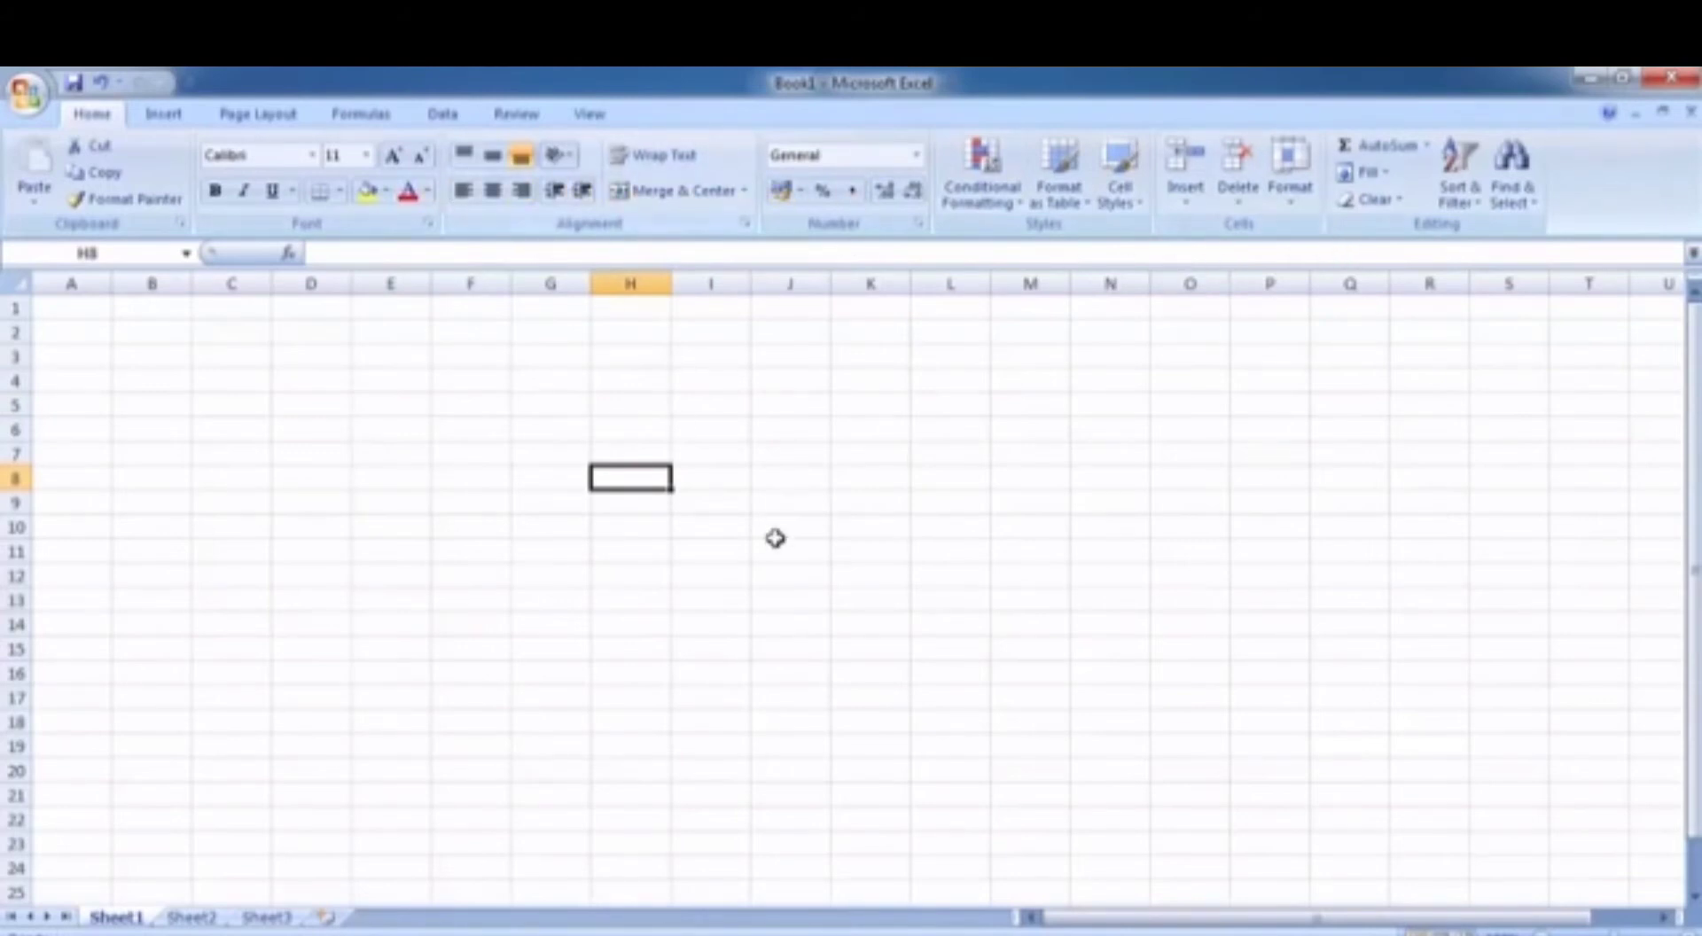
left_click(237, 383)
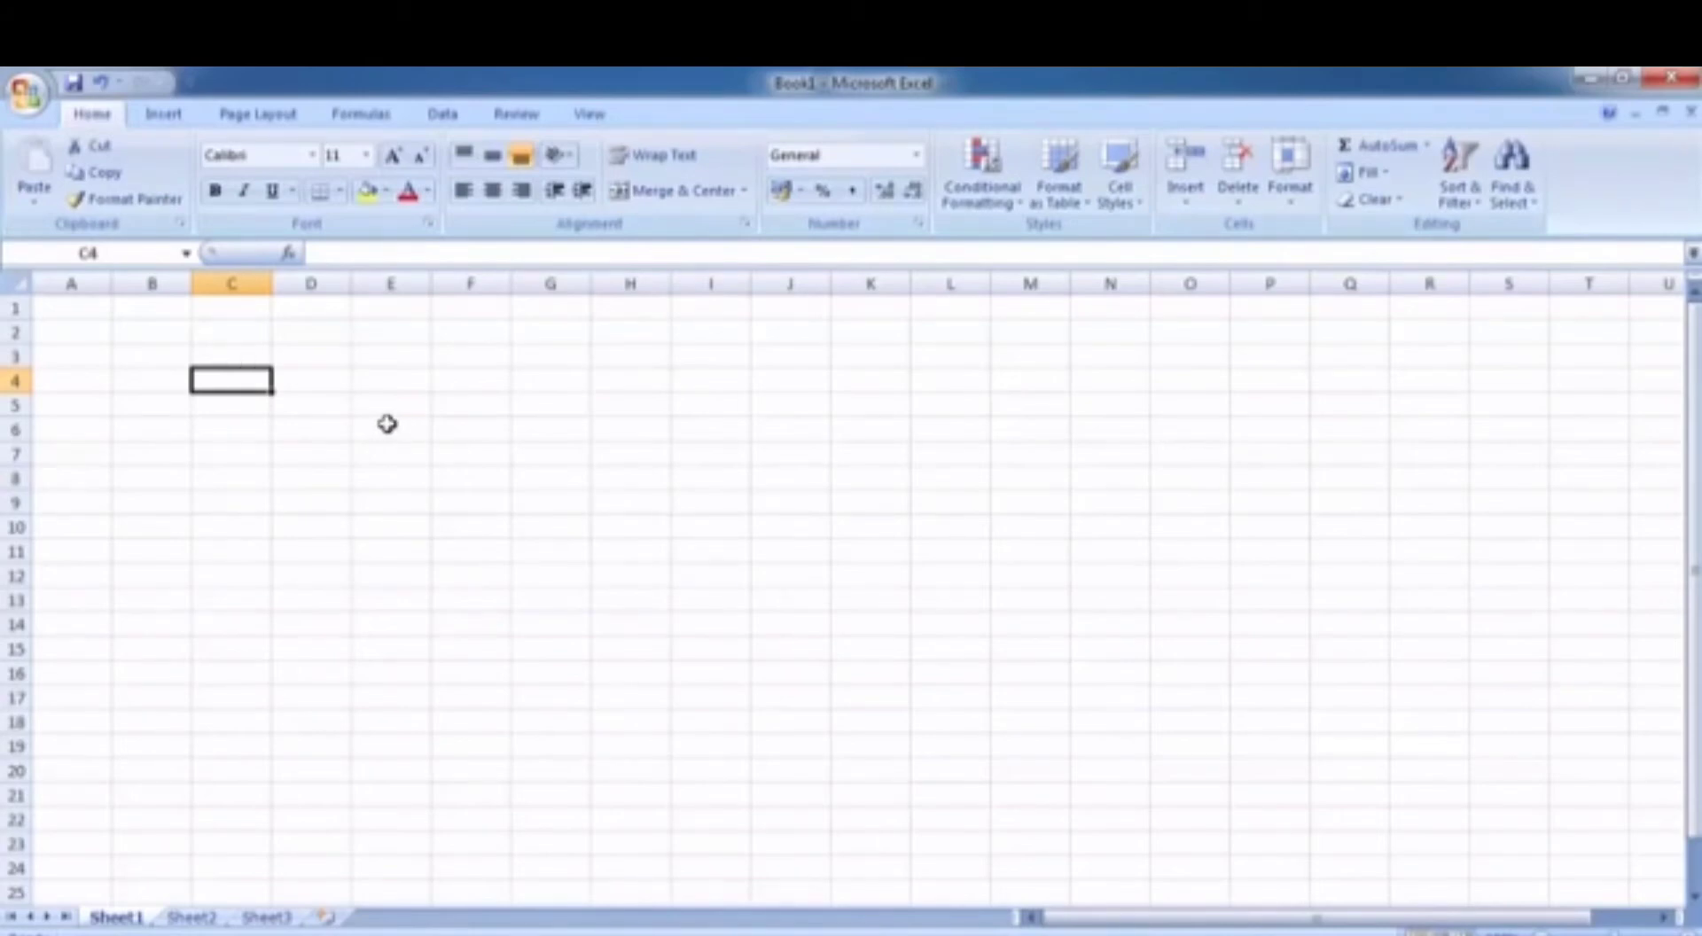
left_click(477, 452)
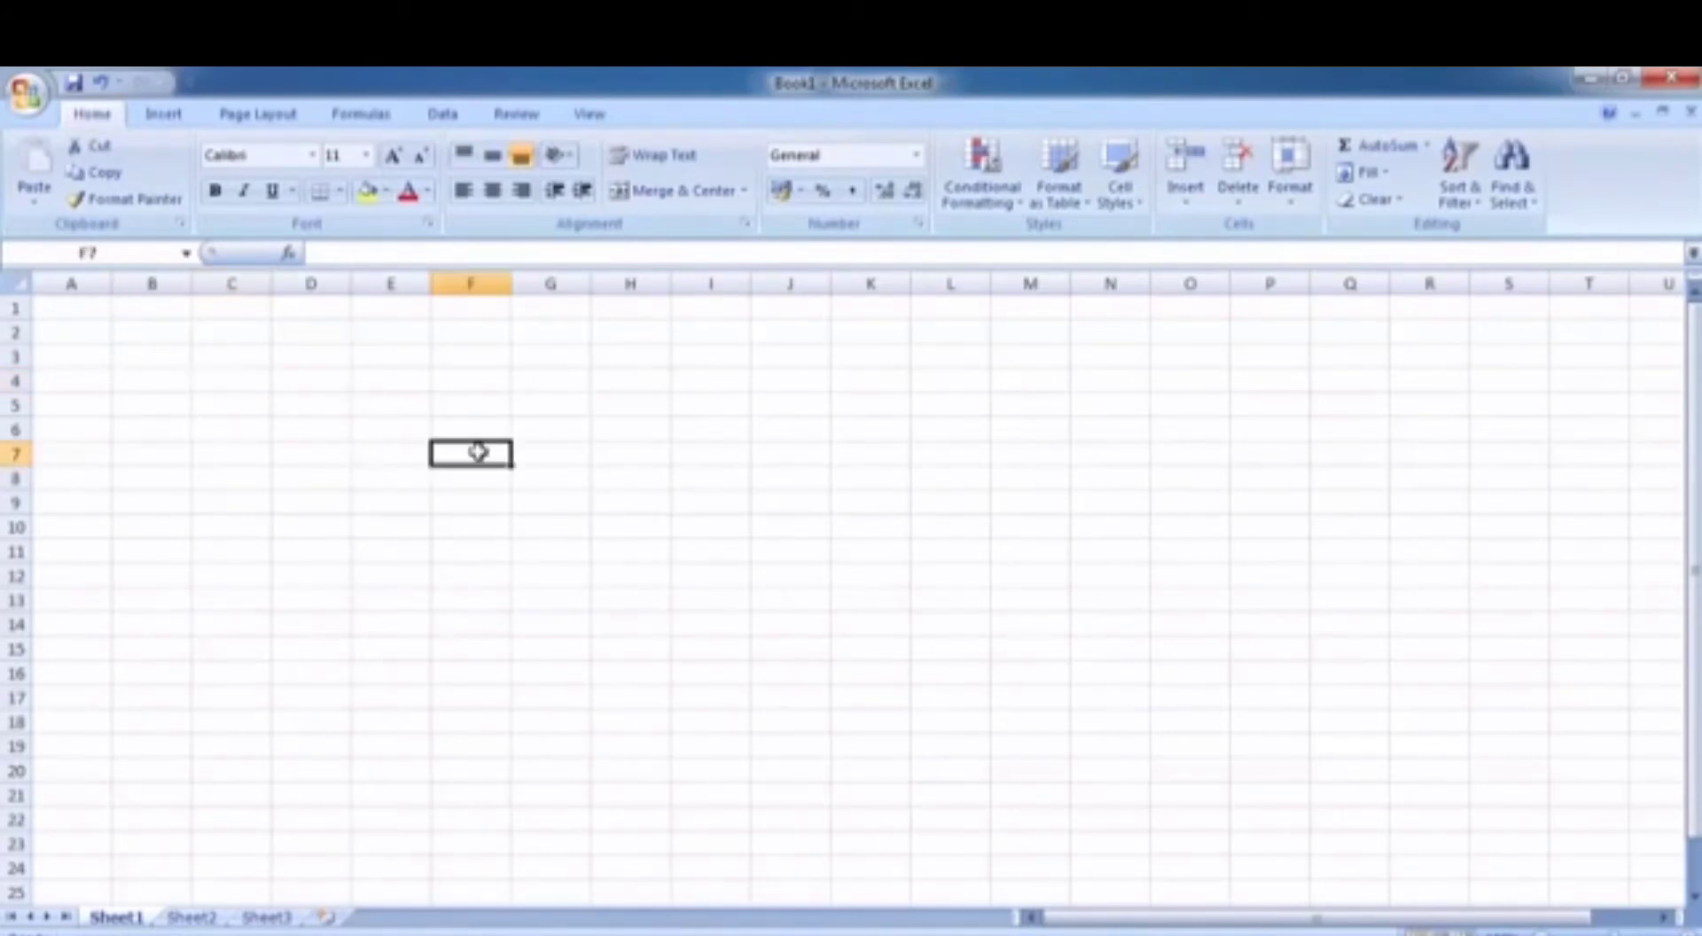
left_click(154, 405)
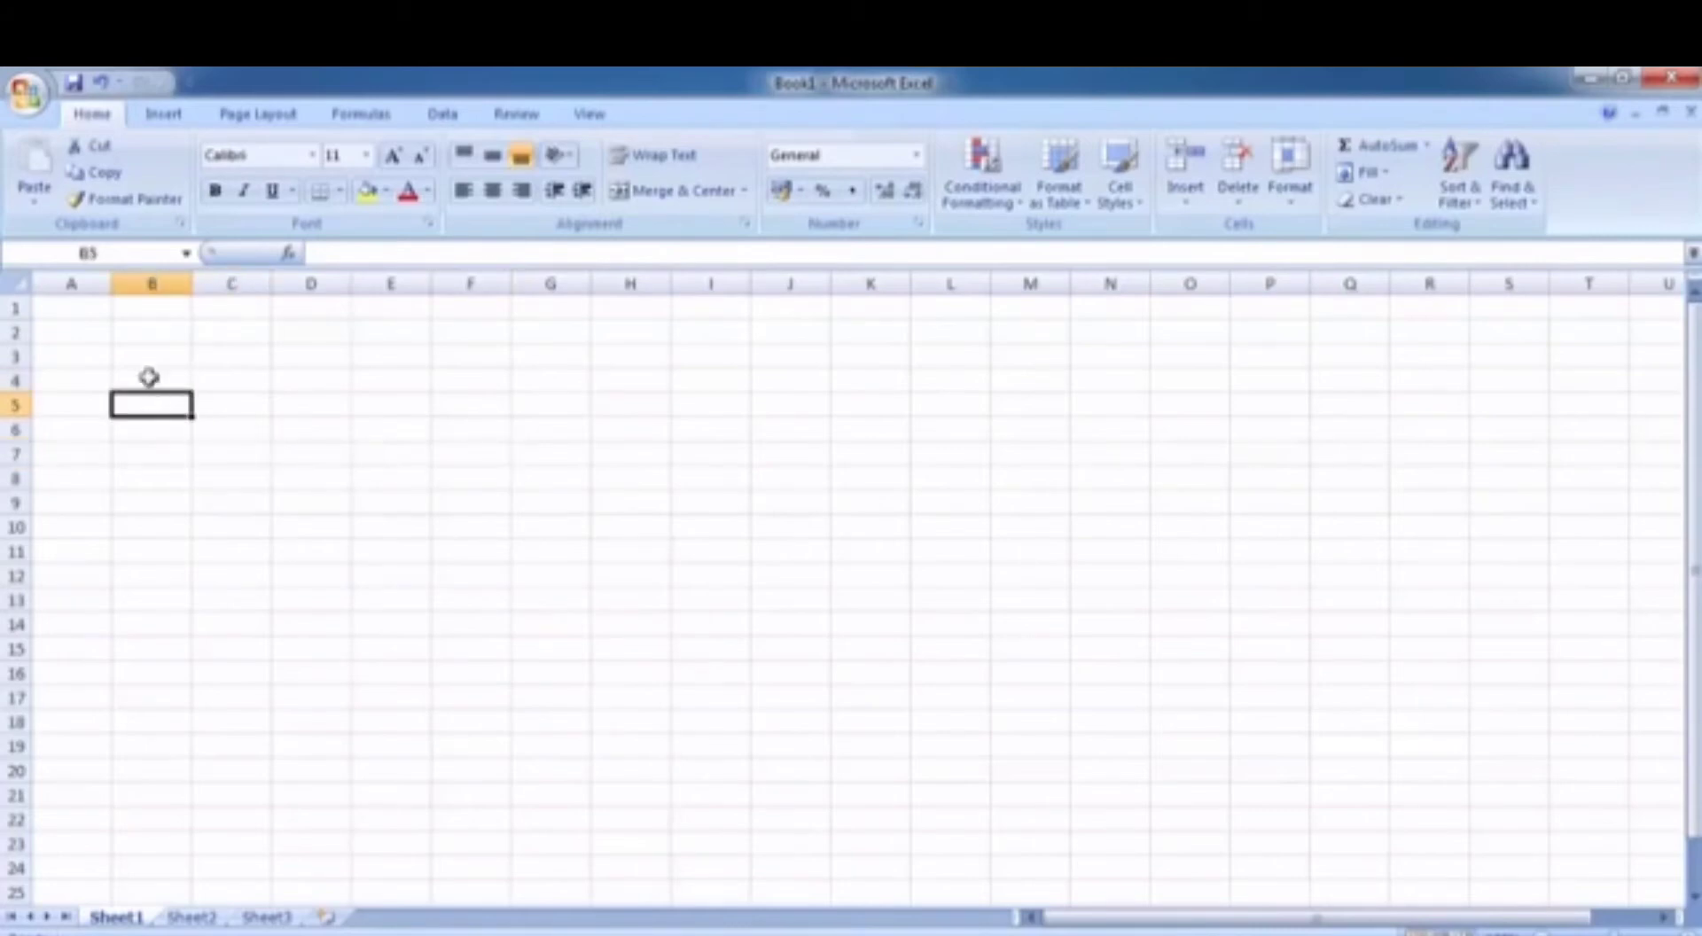
left_click(154, 341)
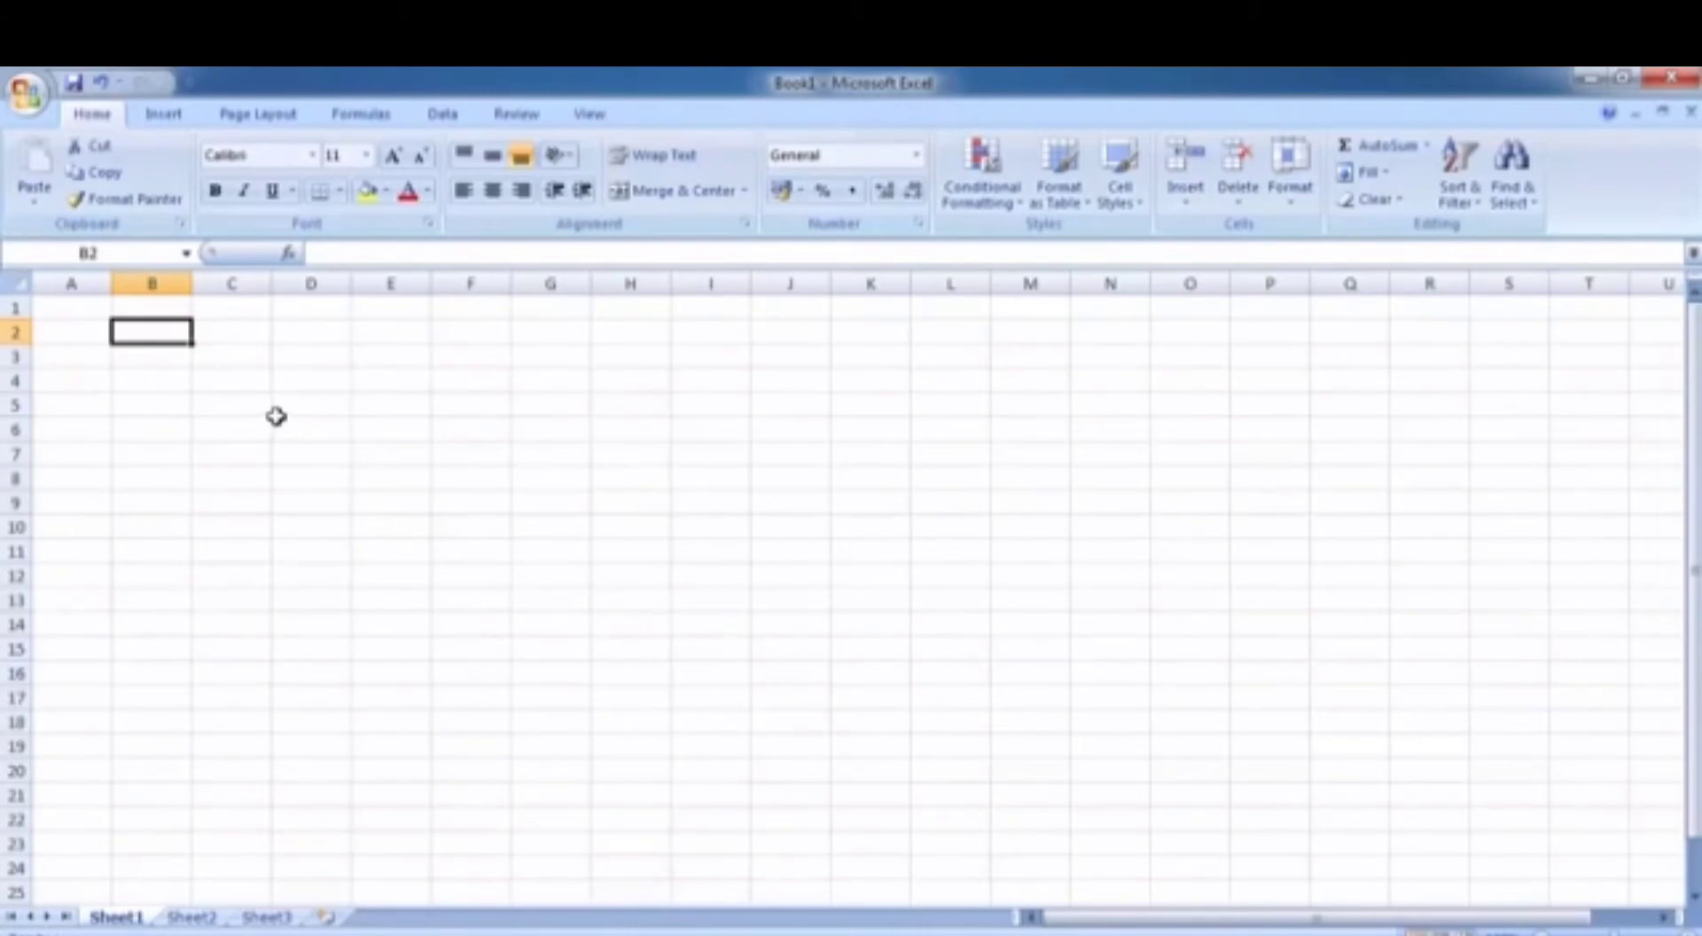
left_click(155, 374)
left_click(156, 341)
left_click(153, 373)
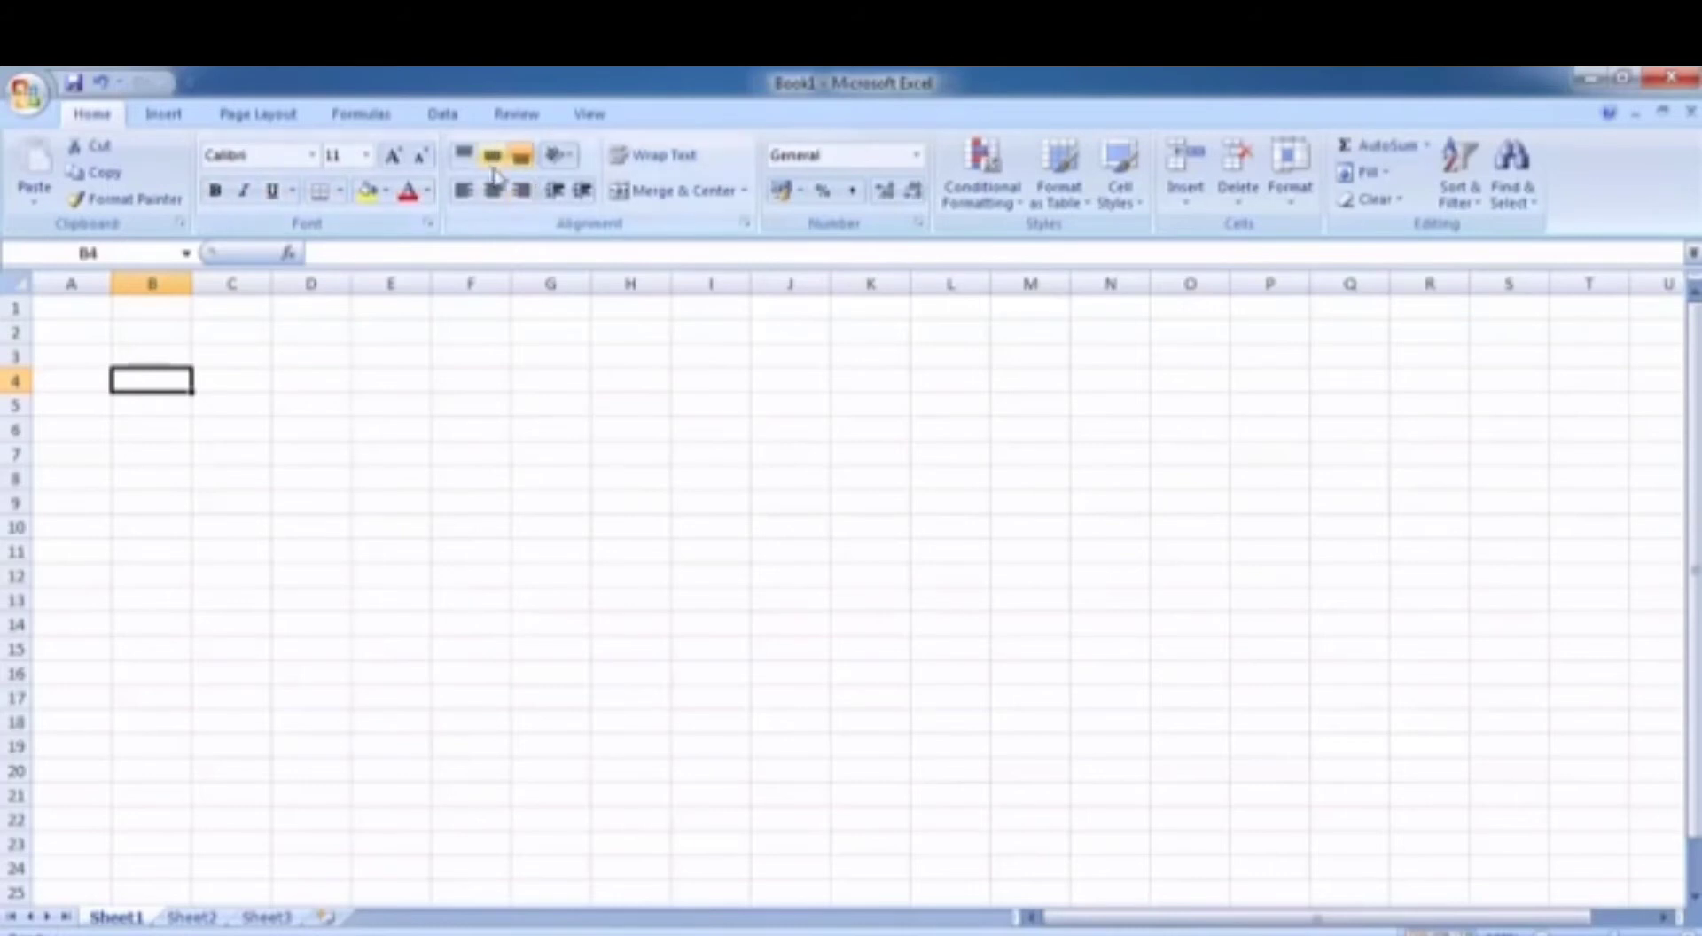
left_click(167, 406)
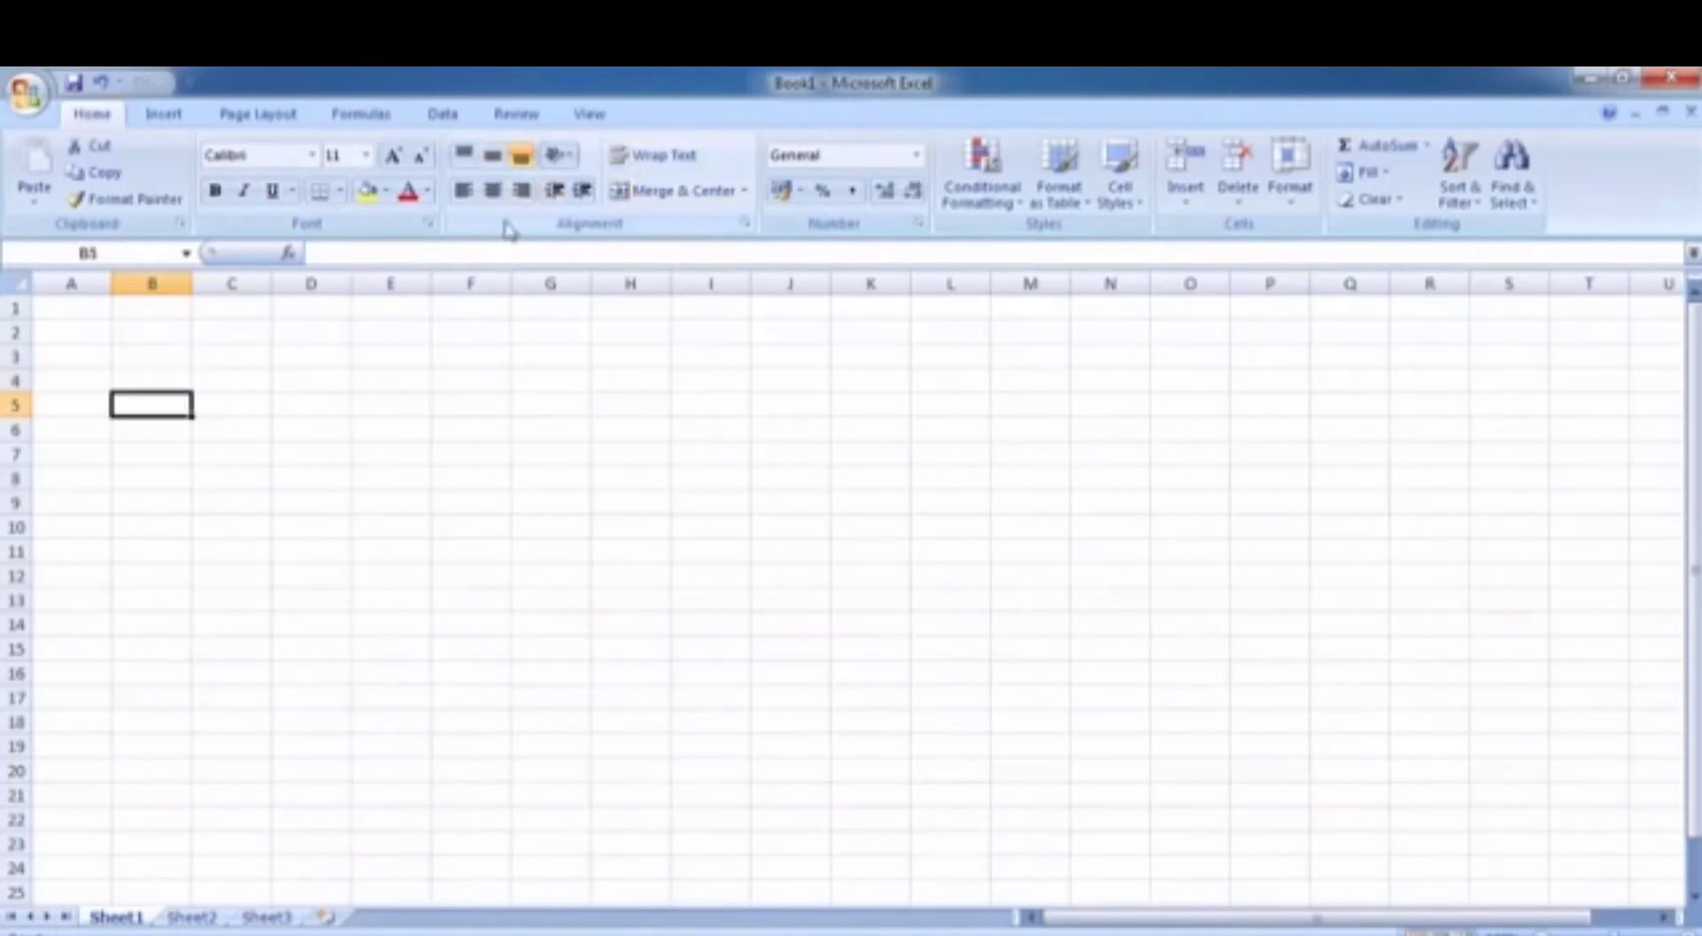
left_click(603, 427)
left_click(359, 476)
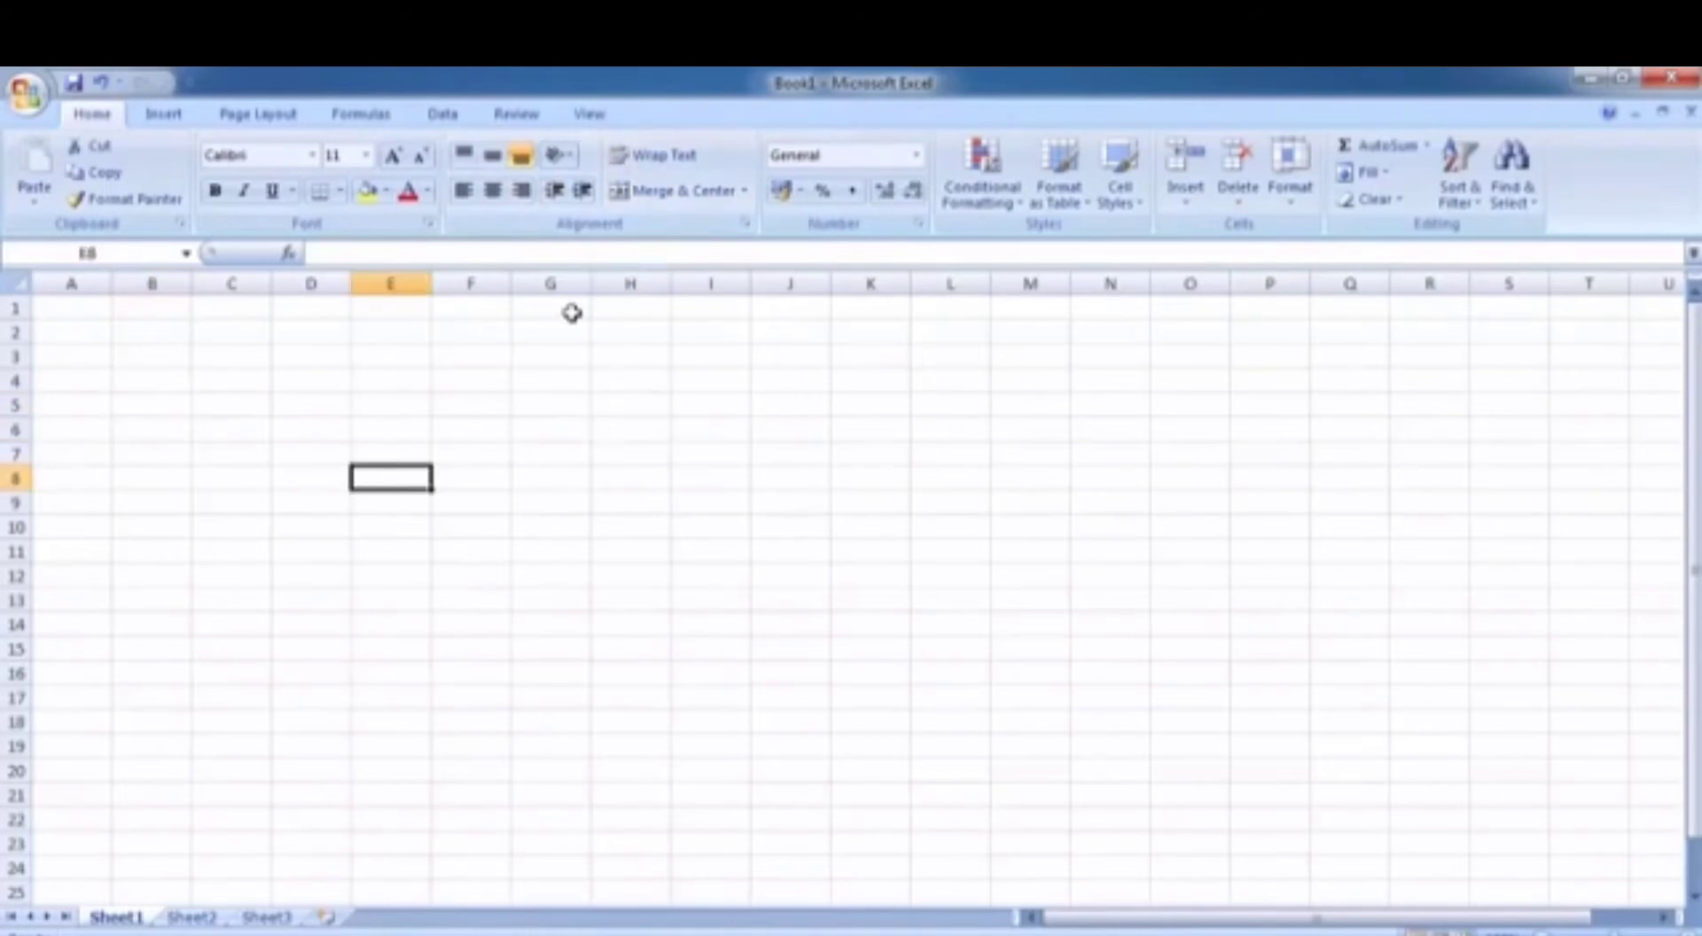
left_click(481, 415)
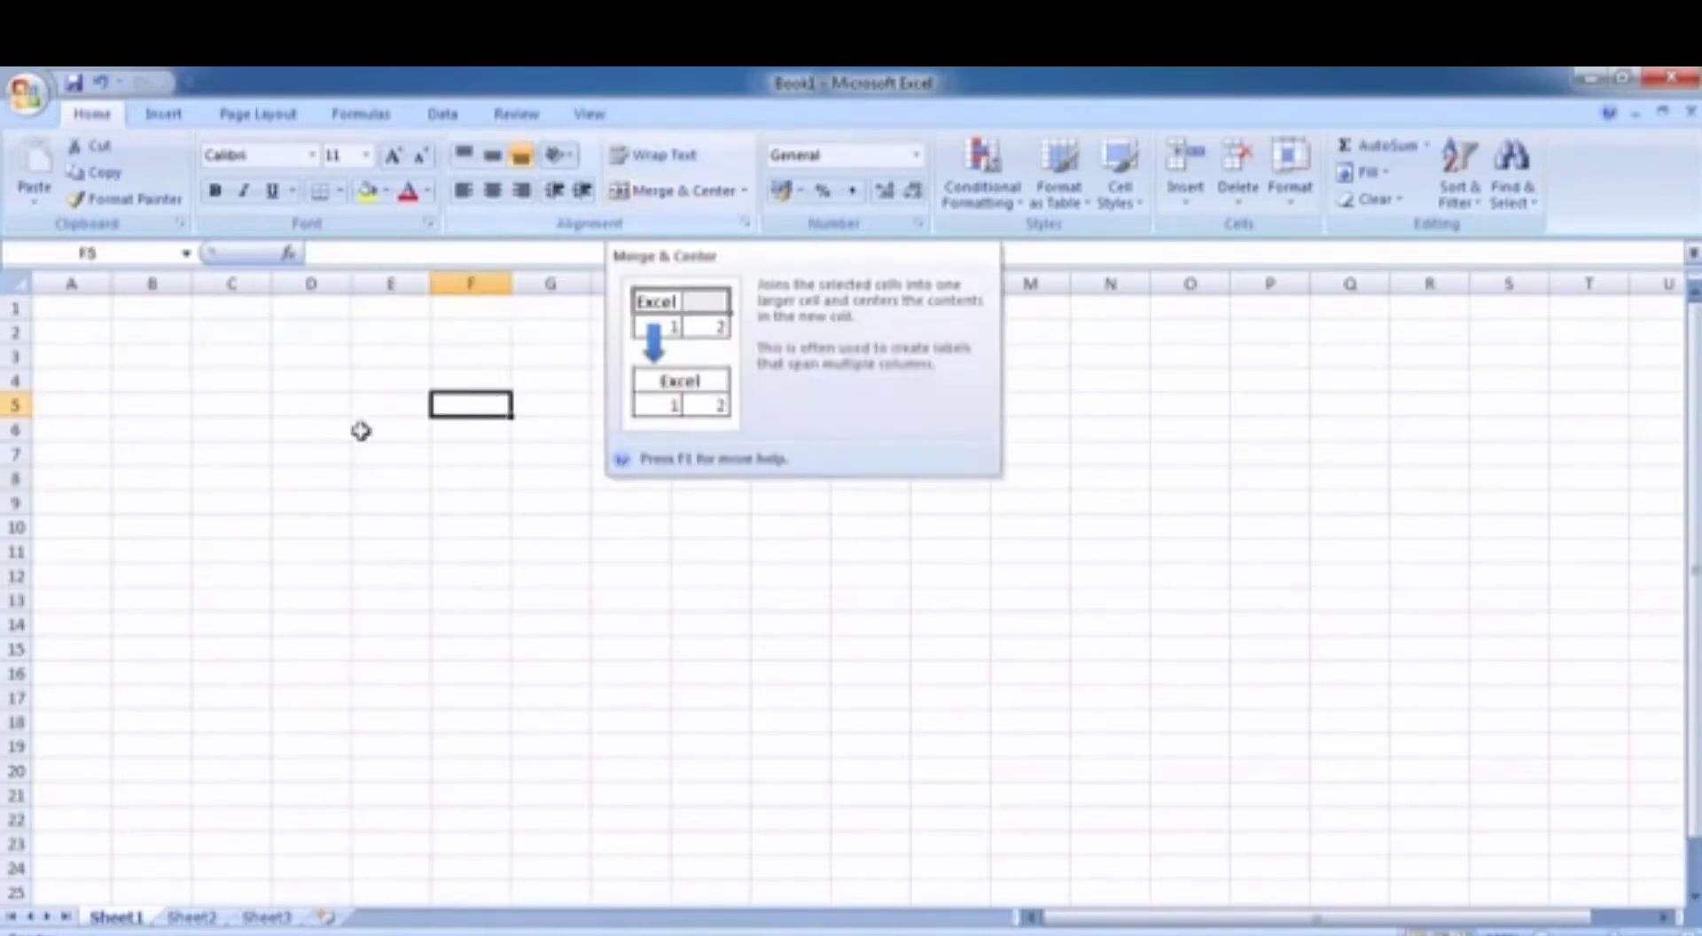
Merge and center the cell range D4:E6 into one large cell.
left_click(303, 384)
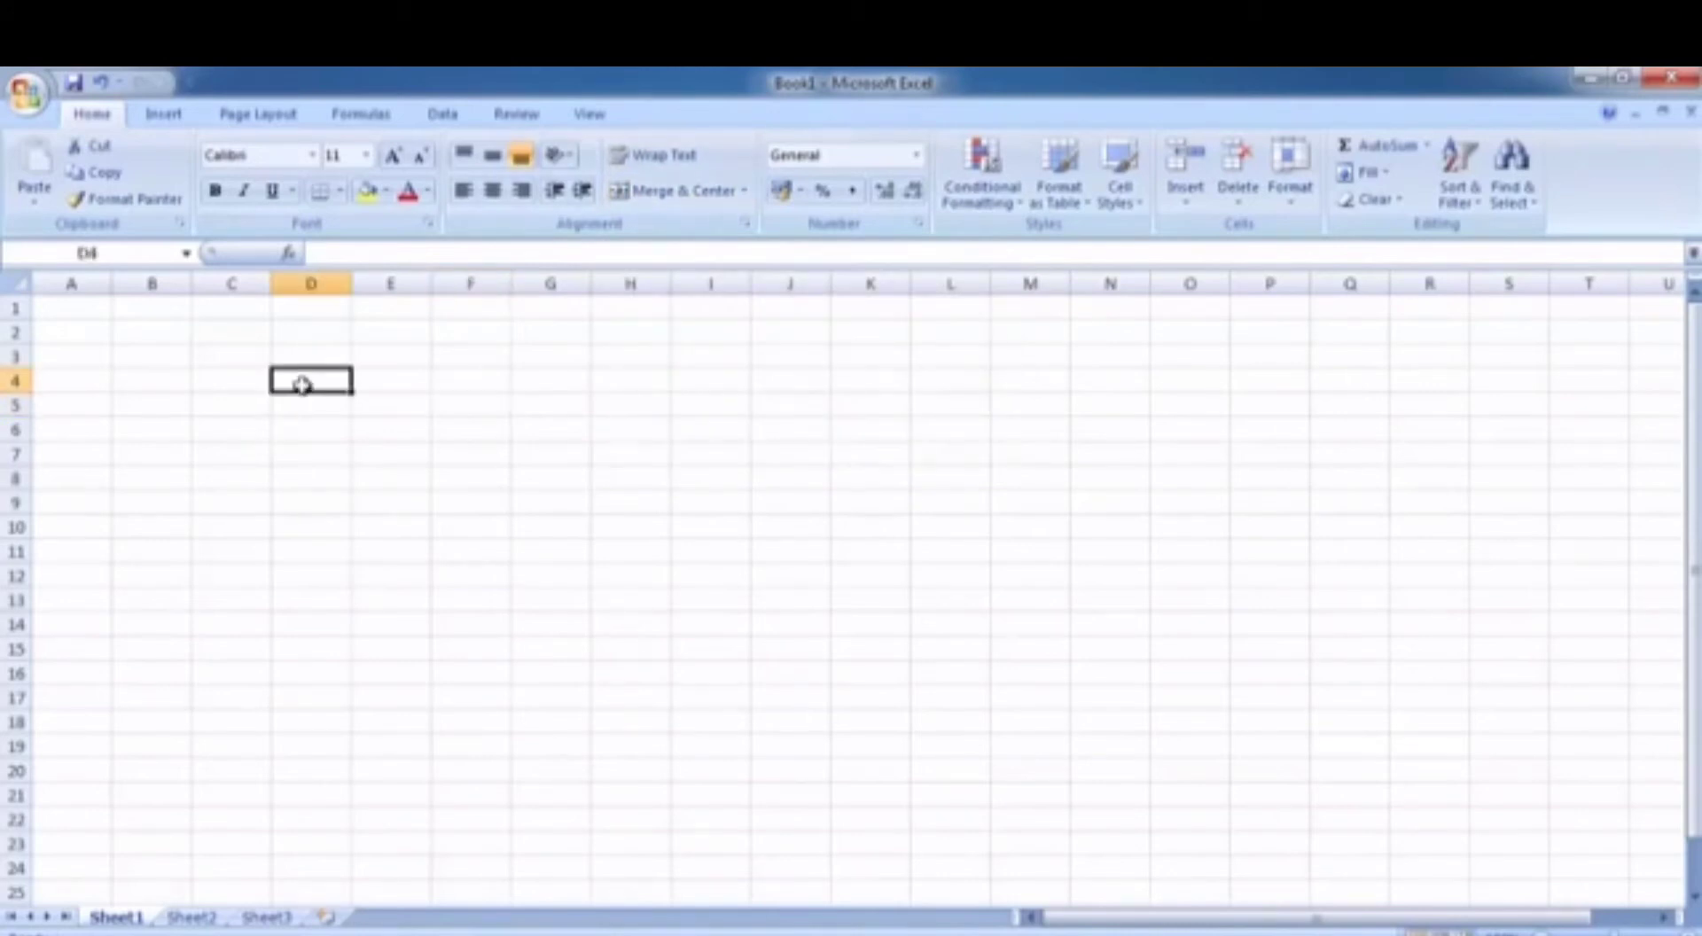
left_click_drag(368, 401, 374, 418)
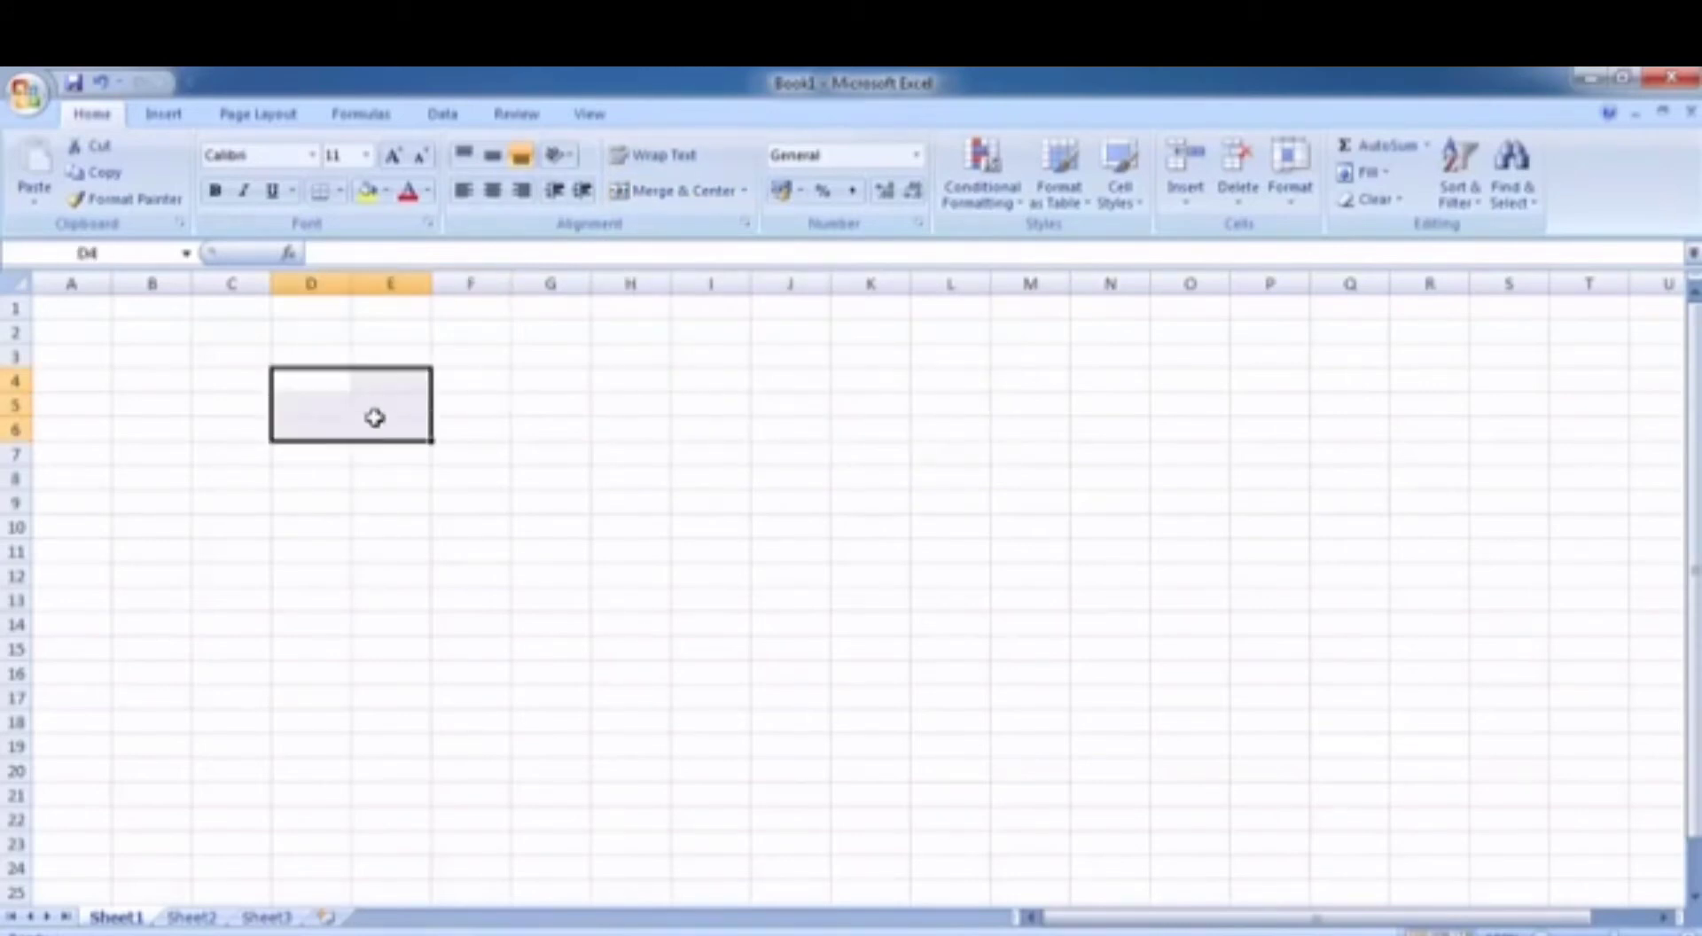
left_click(646, 190)
left_click(311, 526)
left_click(358, 415)
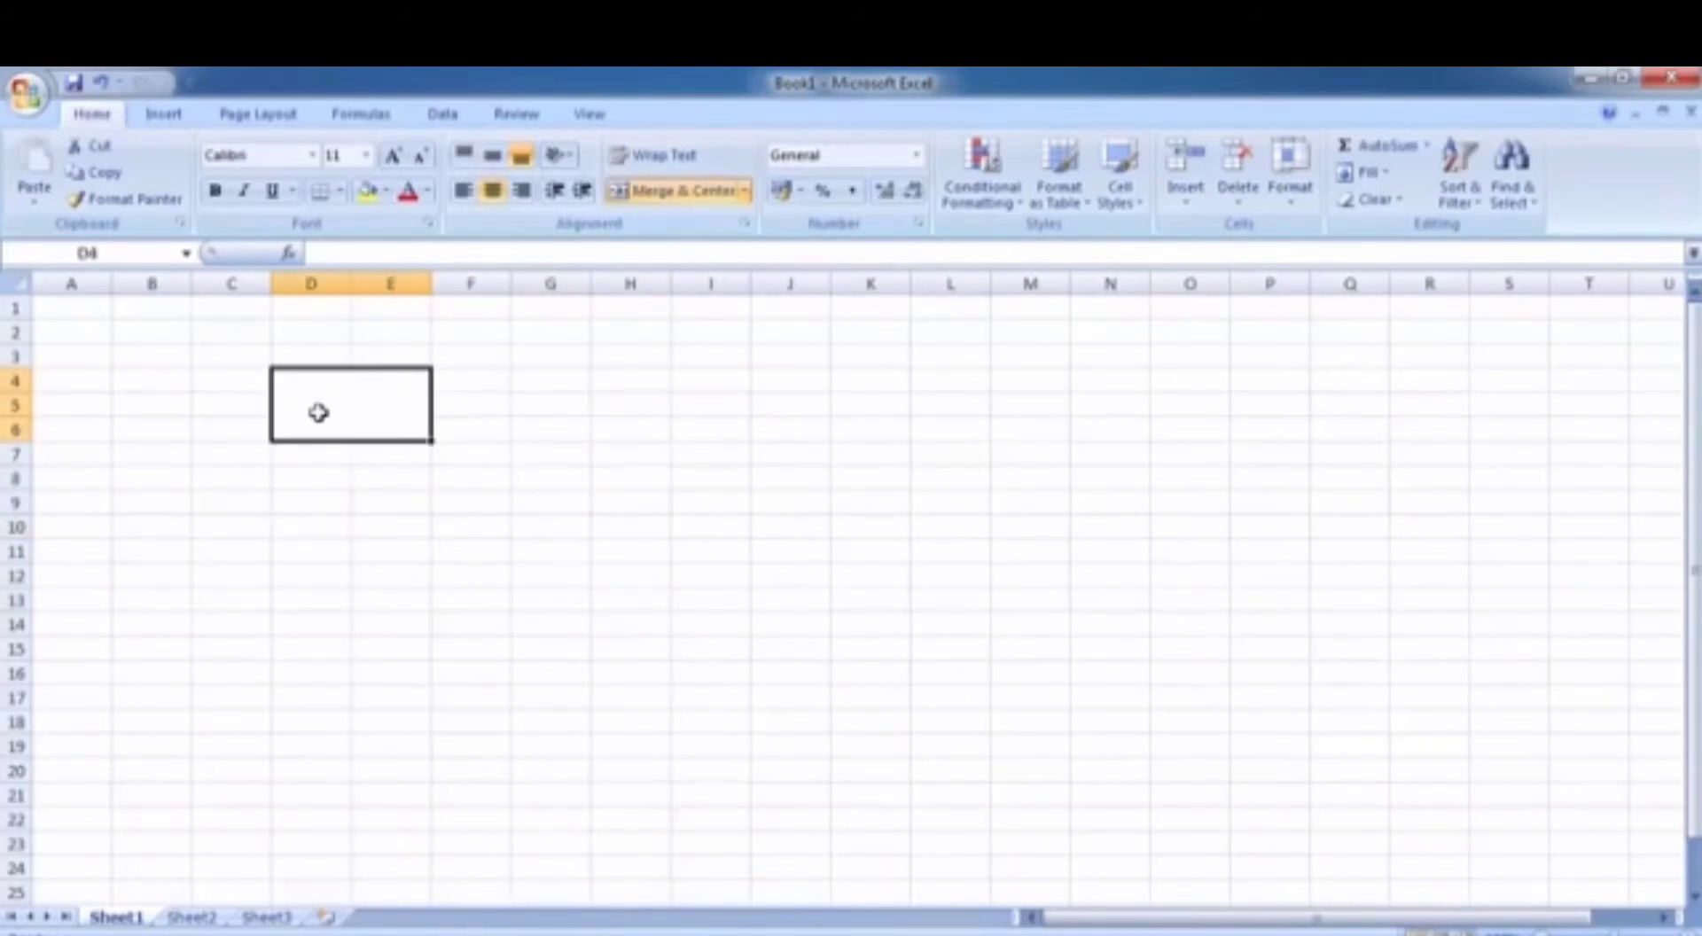
Enter "sfsfs" in the merged cell D4:E6 and align it vertically to the middle.
type("sfsfs")
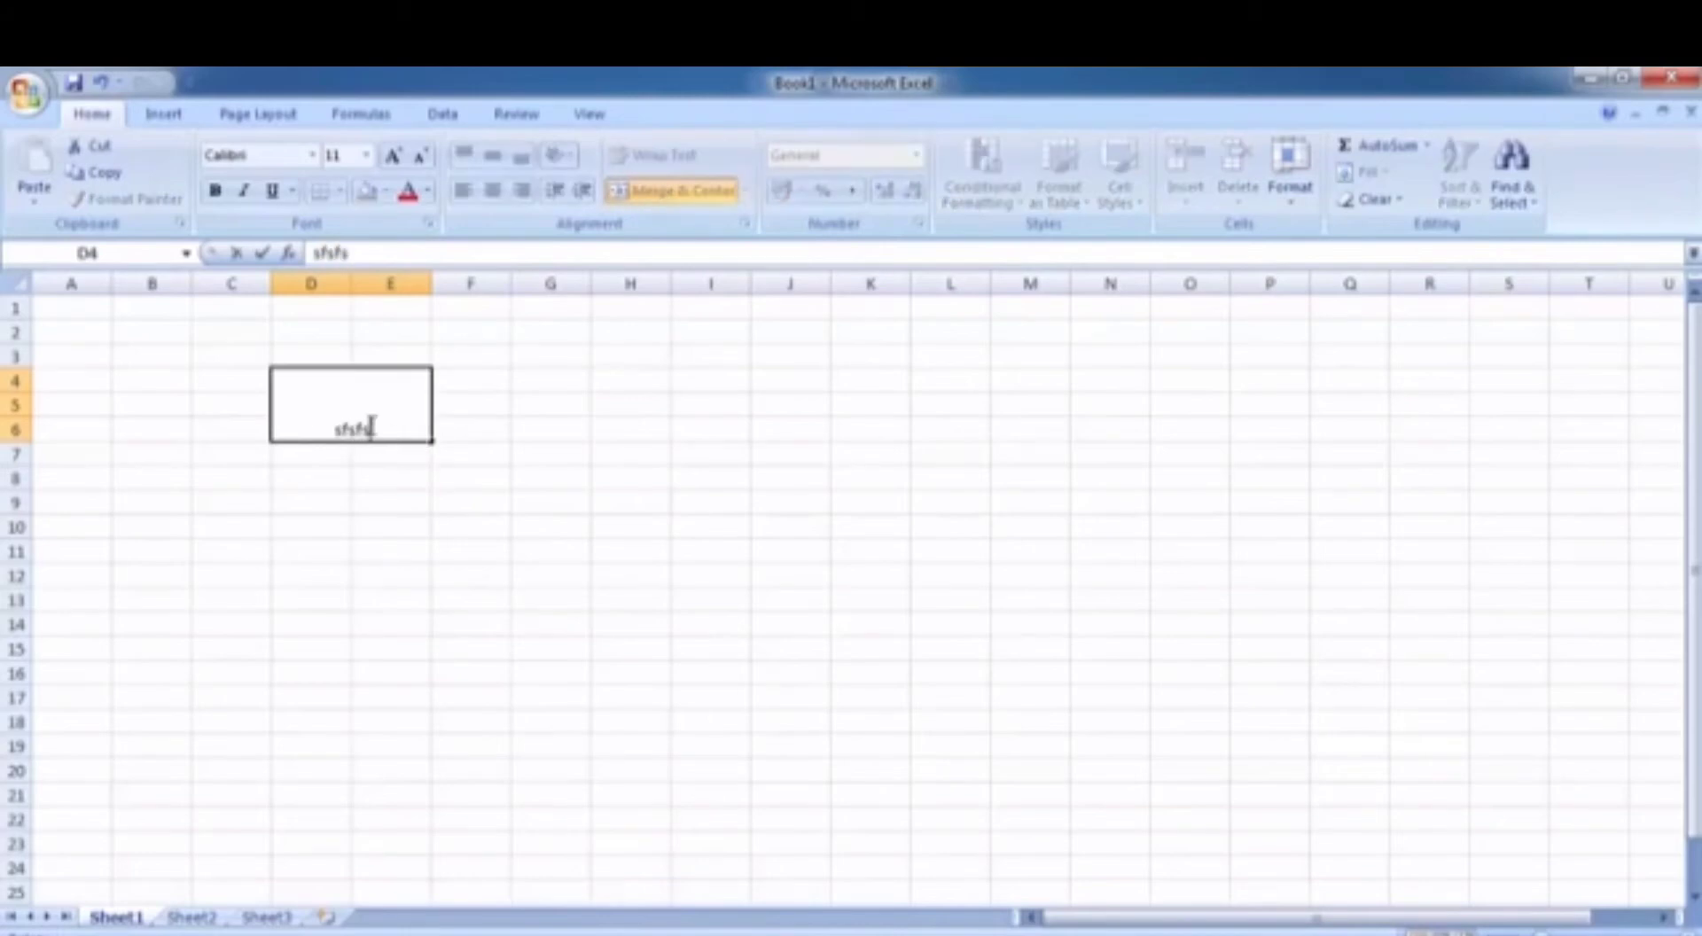
left_click(388, 400)
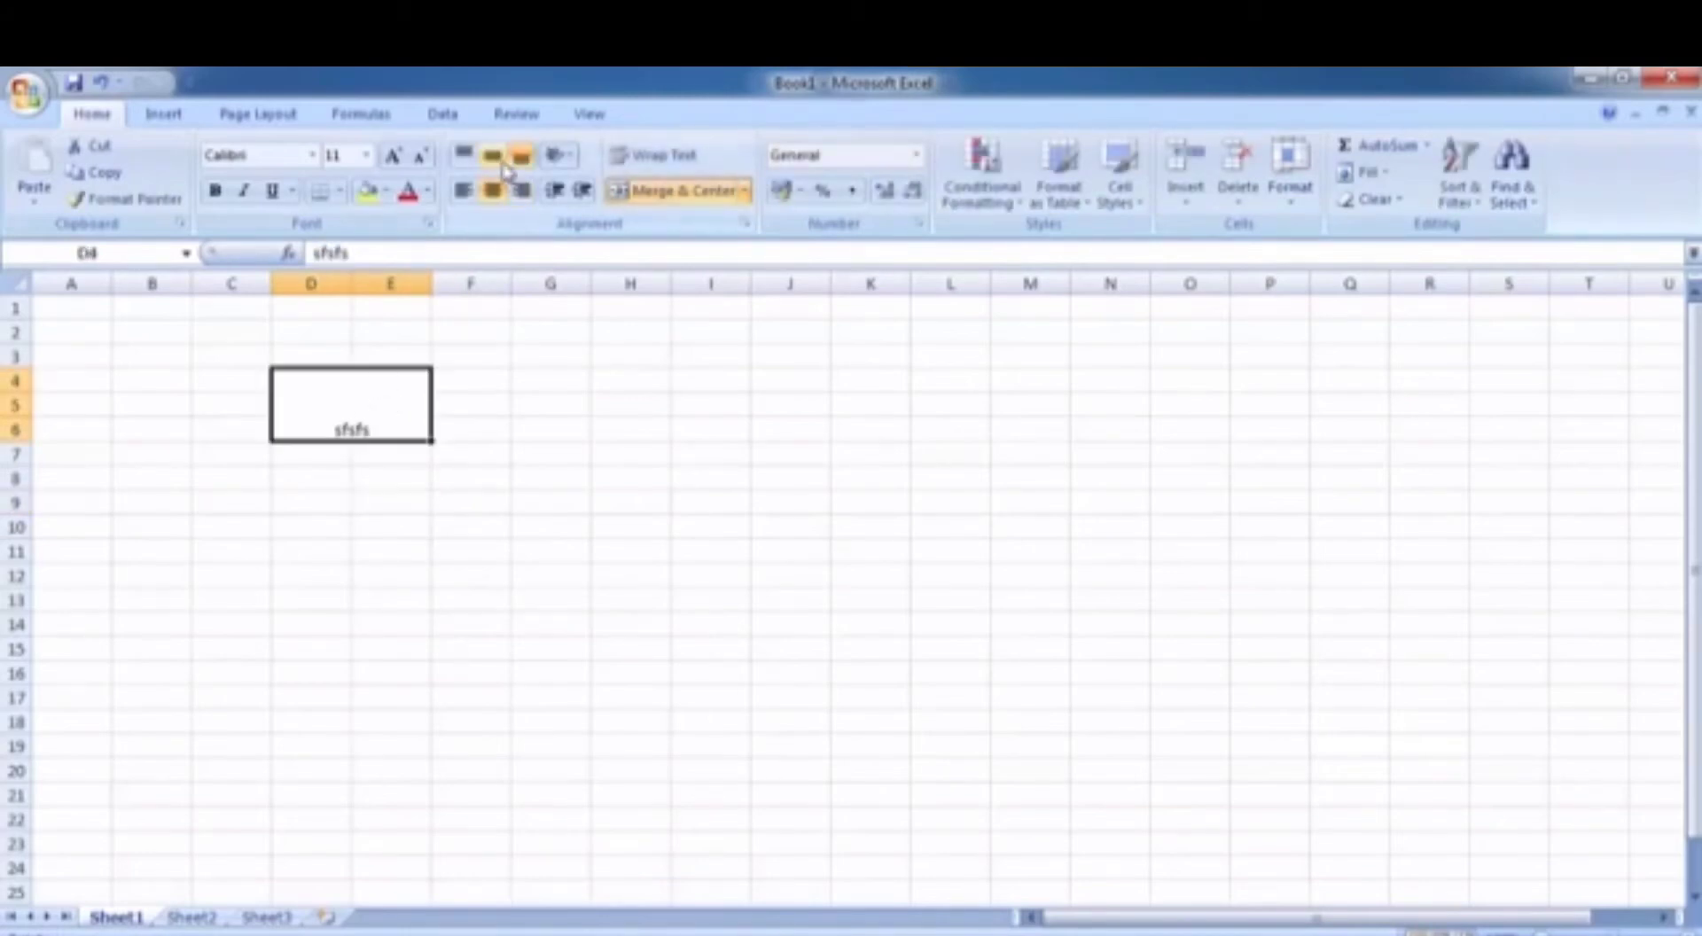
left_click(493, 156)
left_click(365, 498)
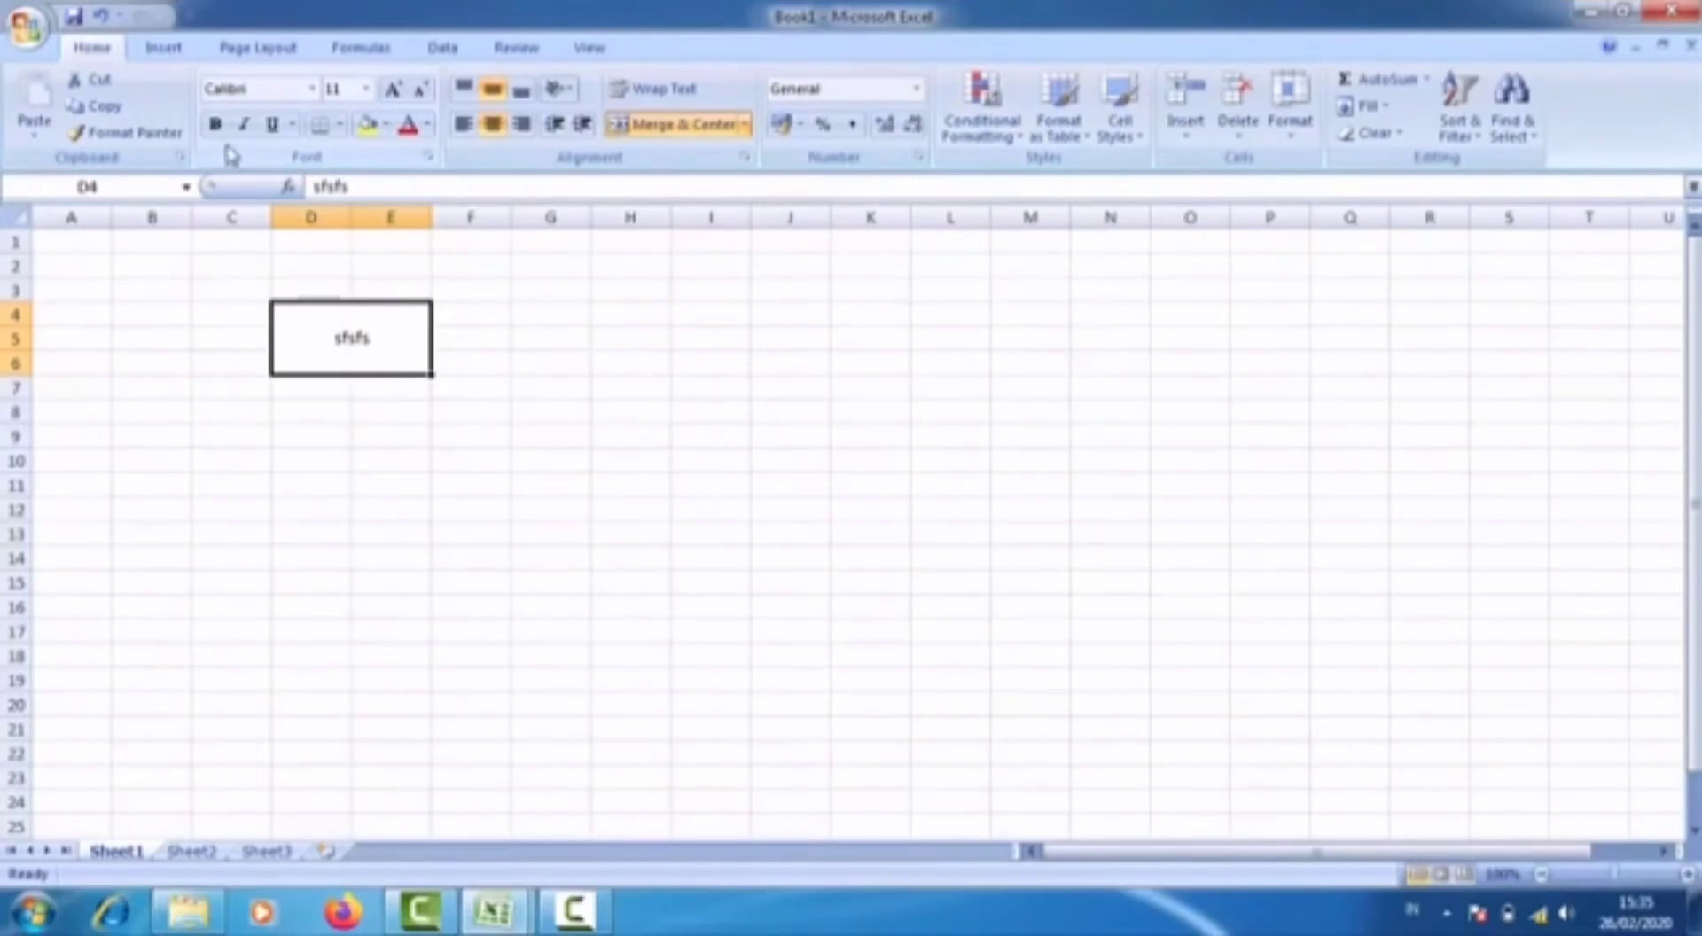
Switch from Book1 to the open Rumus Excel workbook.
left_click(165, 51)
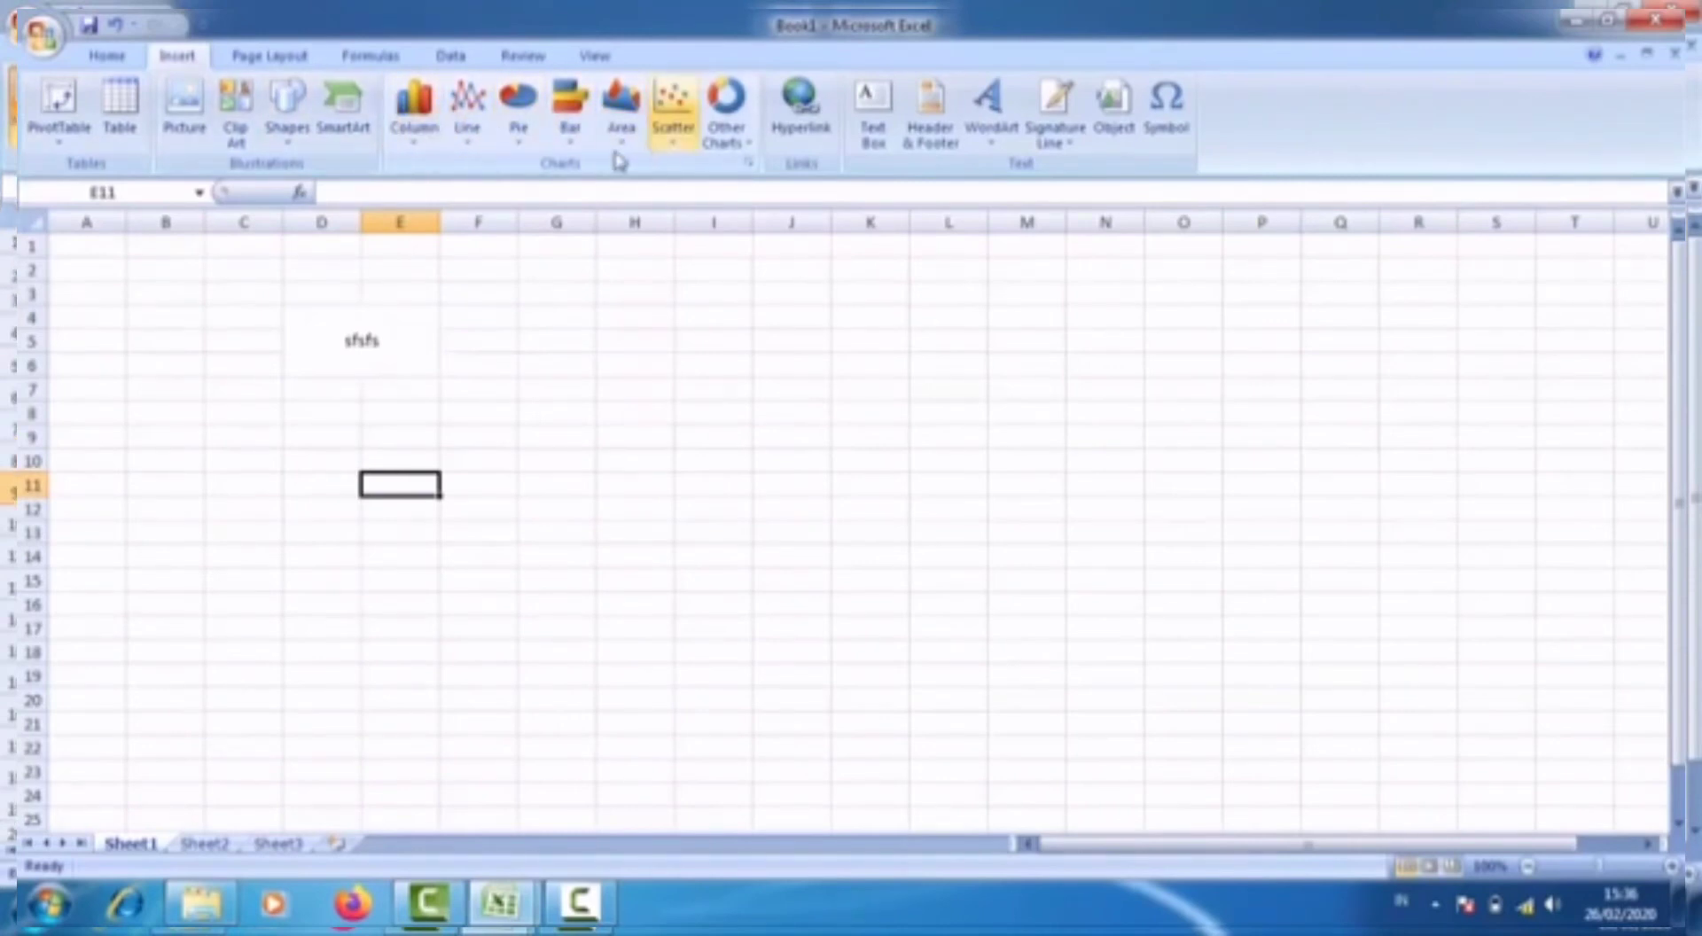
left_click(518, 532)
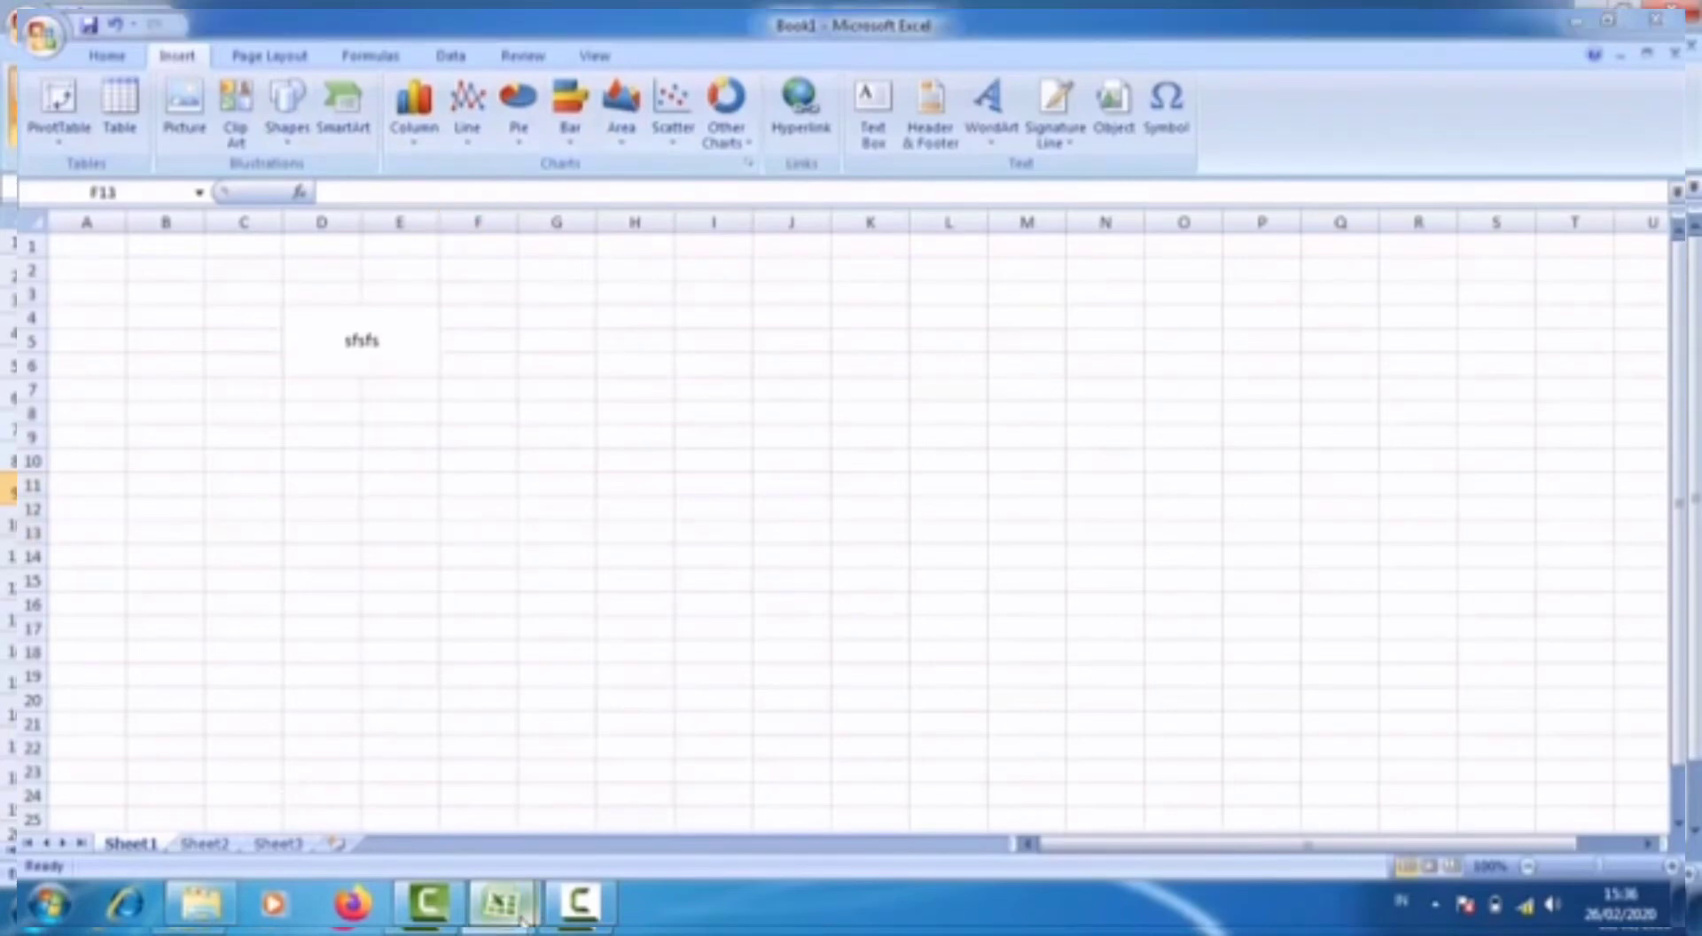
mouse_move(529, 921)
left_click(481, 720)
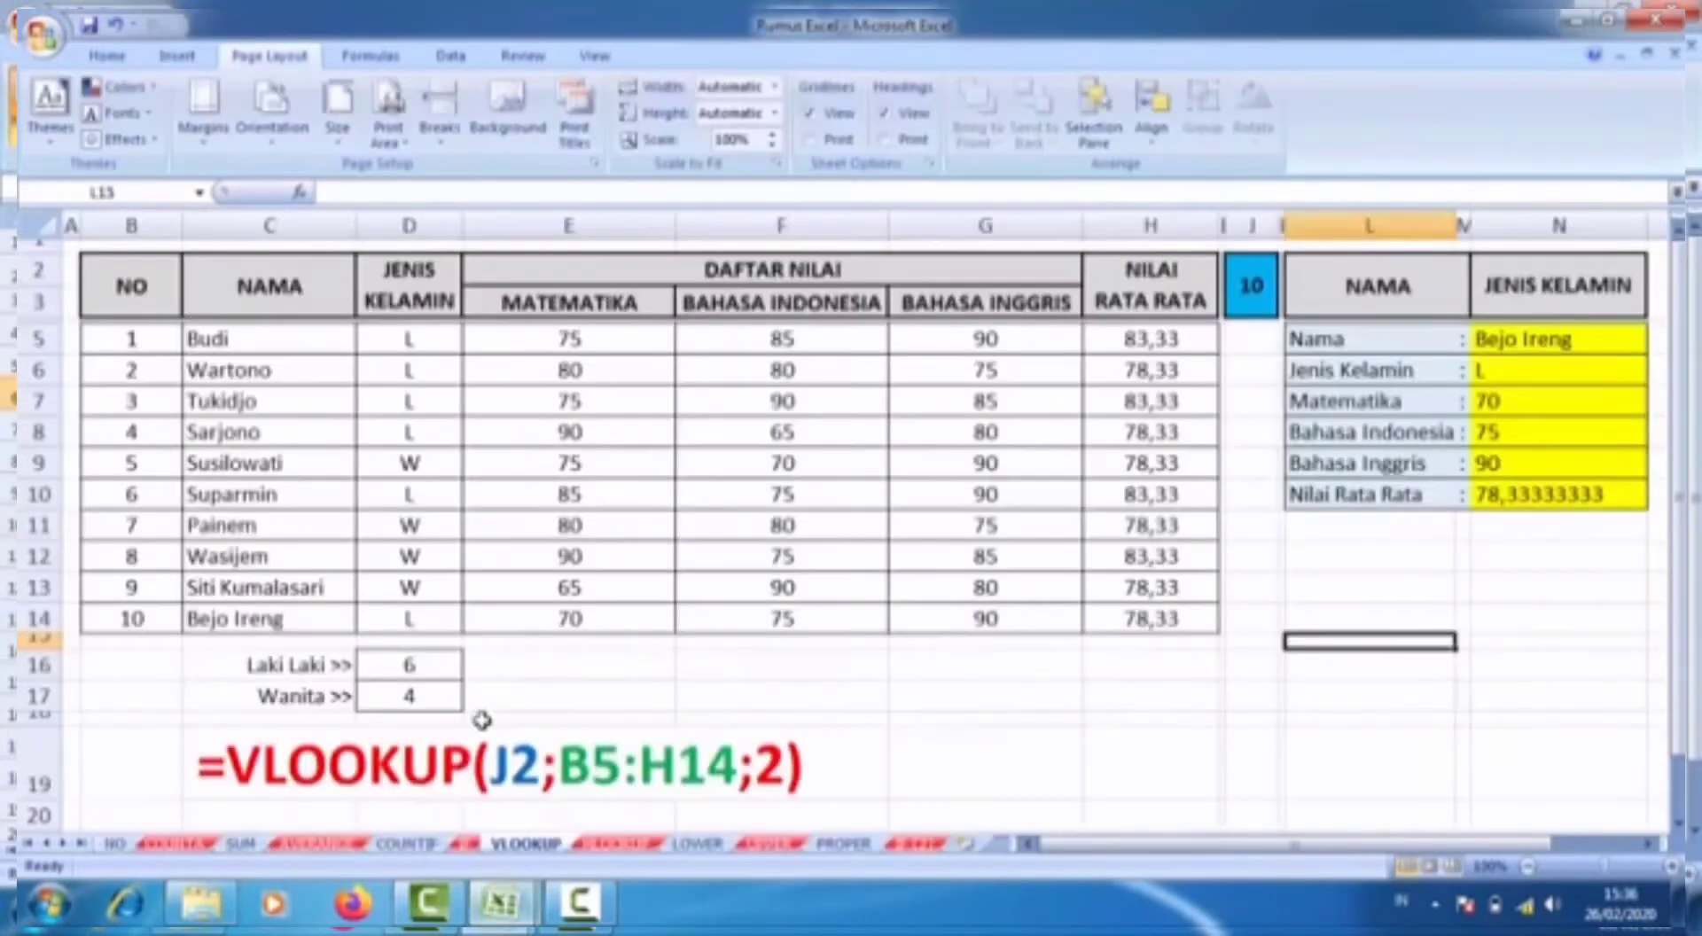
Insert a basic 2-D pie chart from the range C5:E14 on the VLOOKUP sheet and delete the chart again.
left_click(425, 431)
left_click_drag(226, 342, 554, 611)
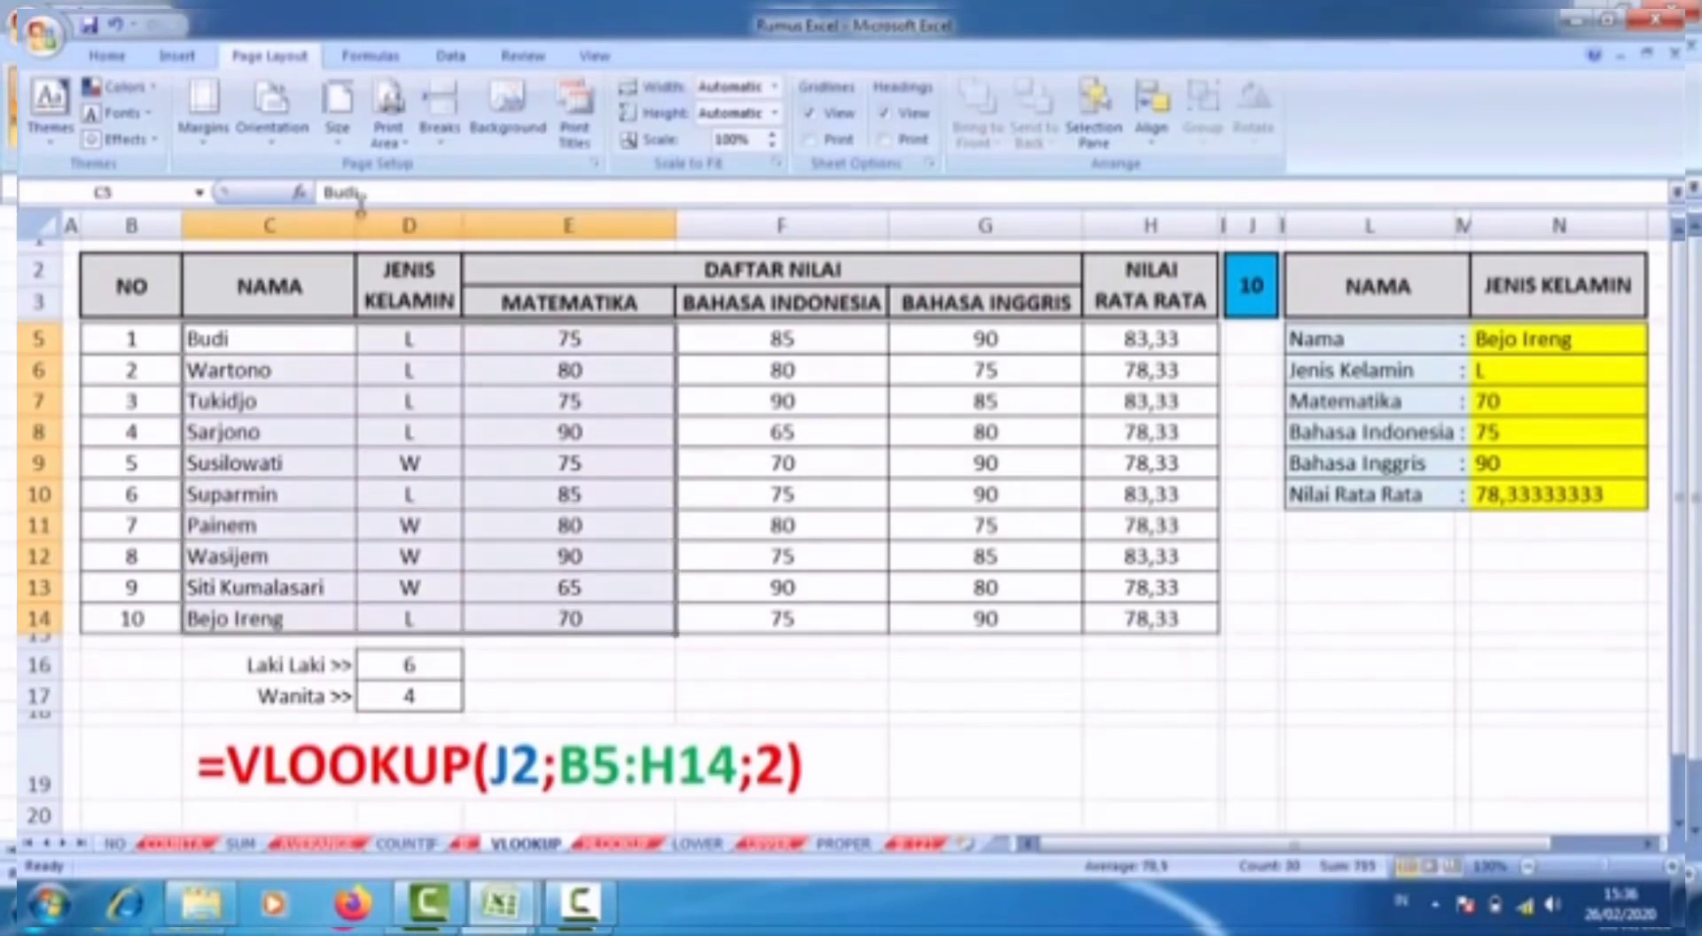
left_click(178, 56)
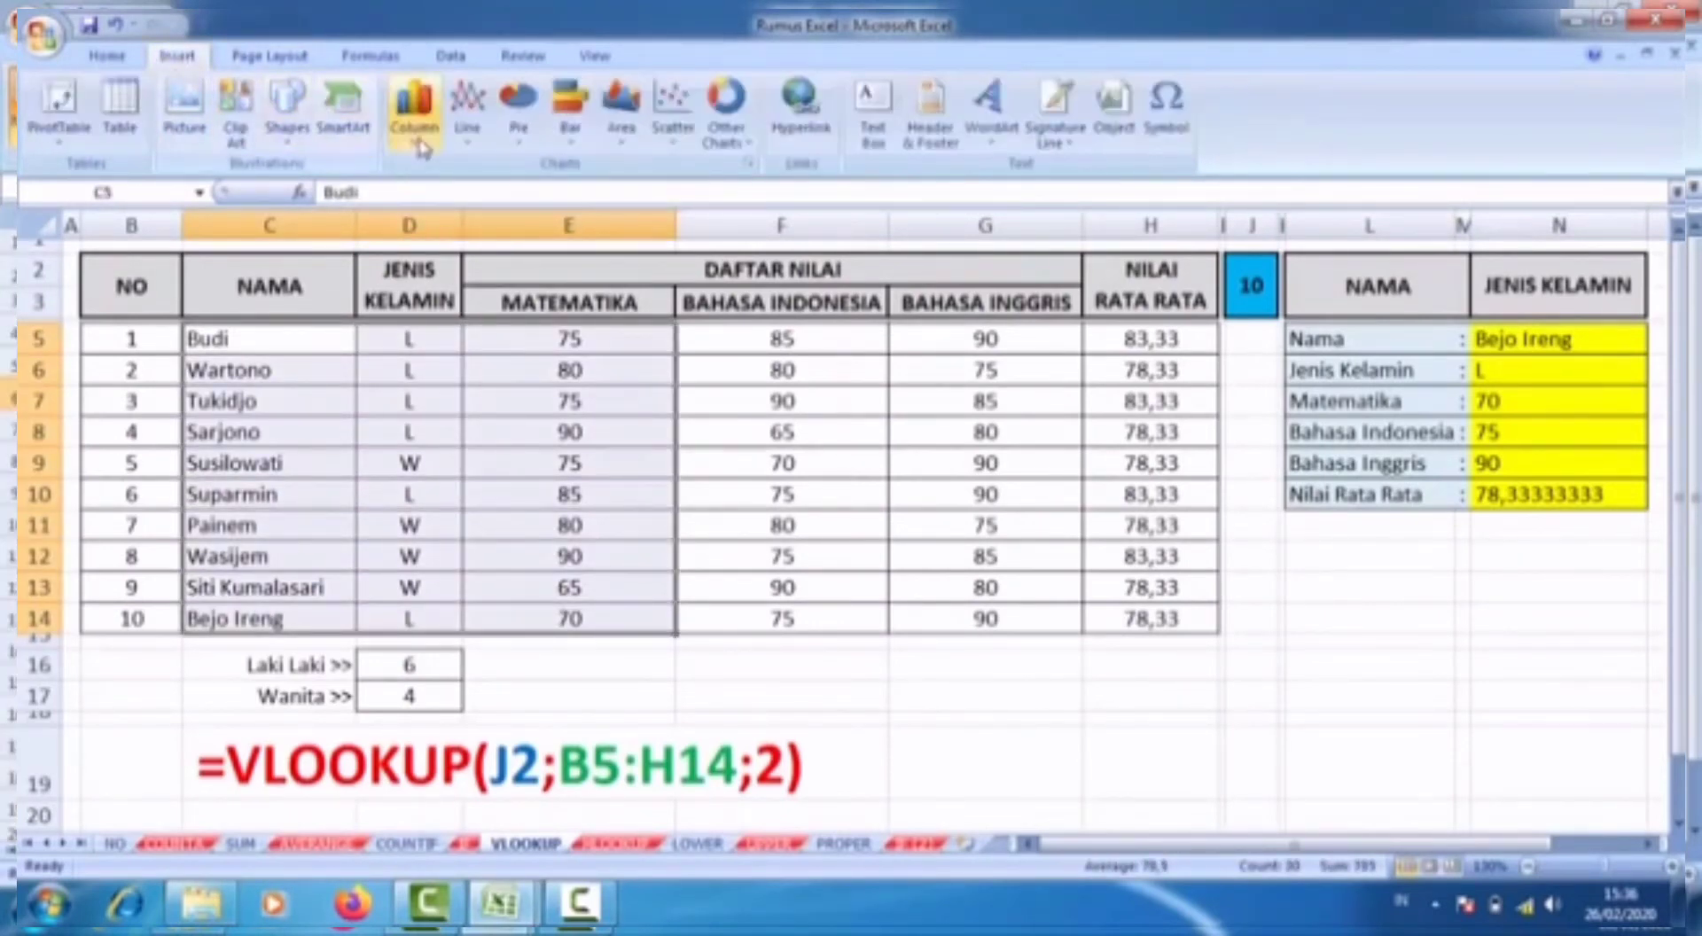
left_click(521, 114)
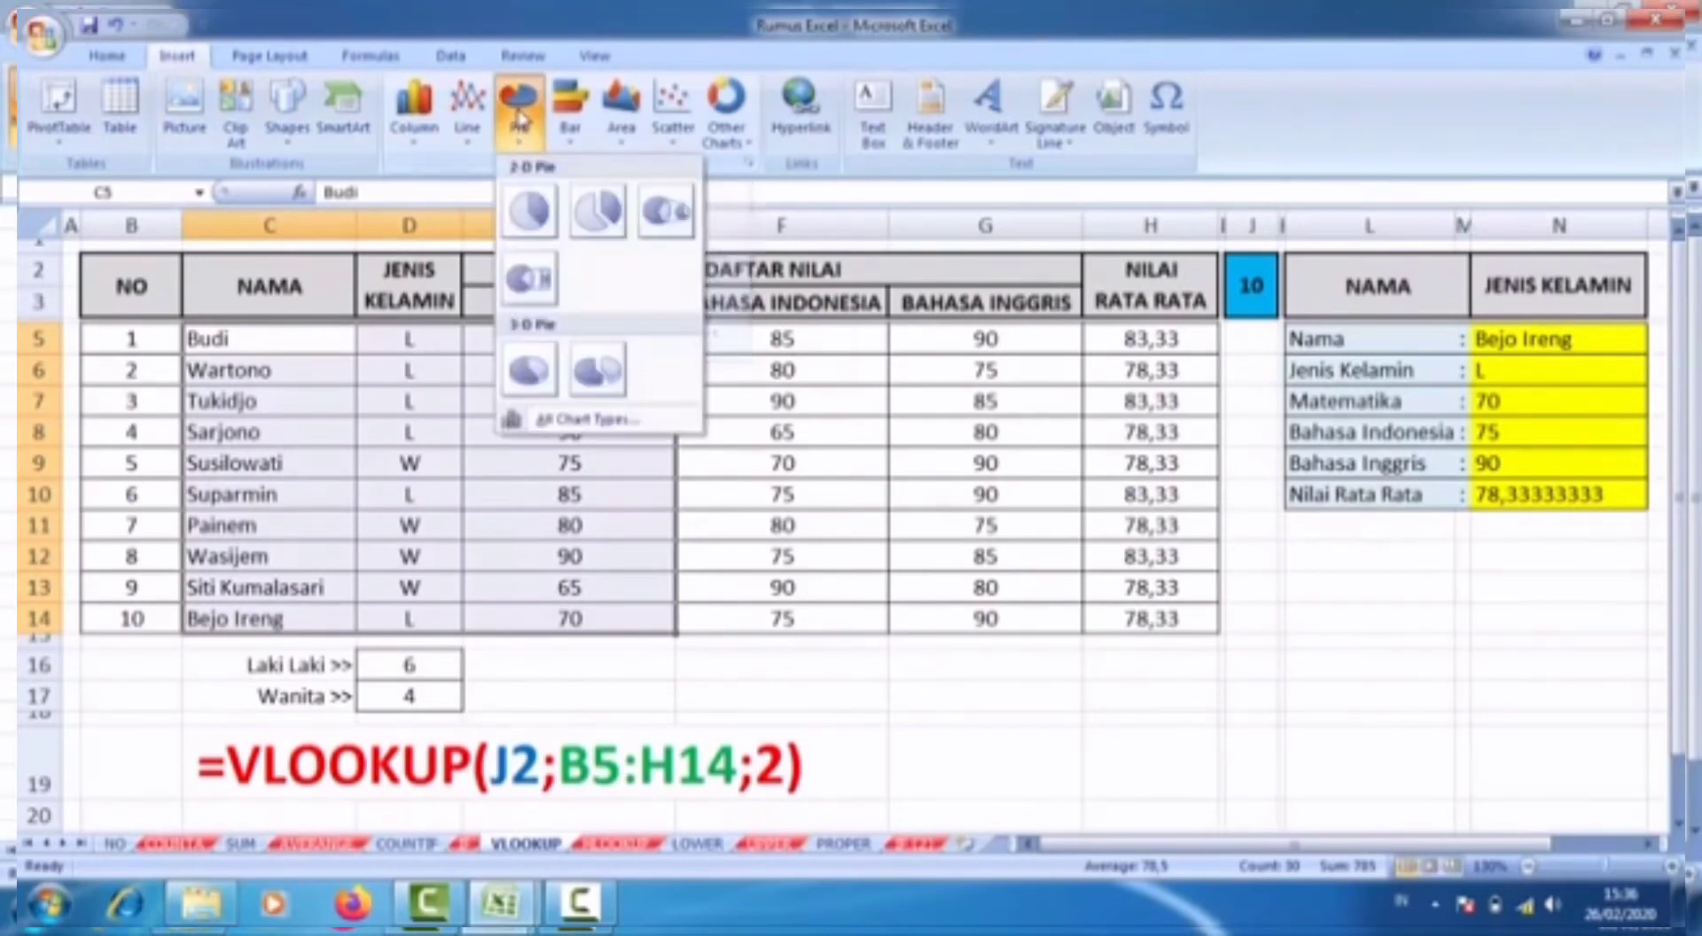
left_click(529, 209)
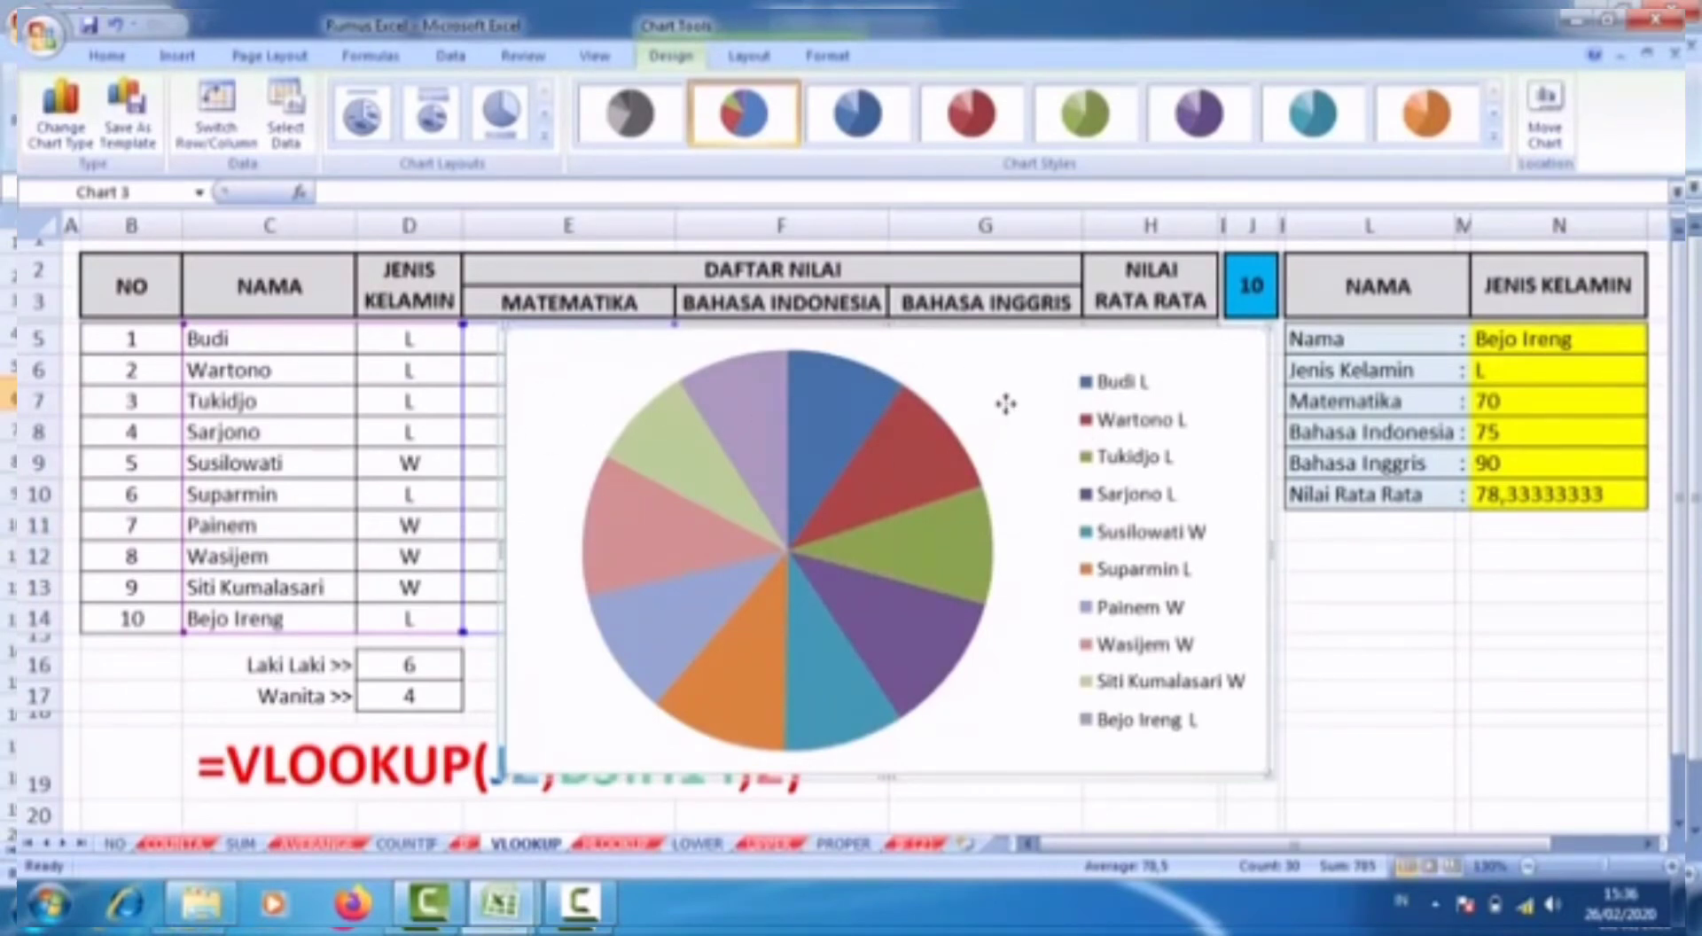
key("Delete")
left_click(381, 496)
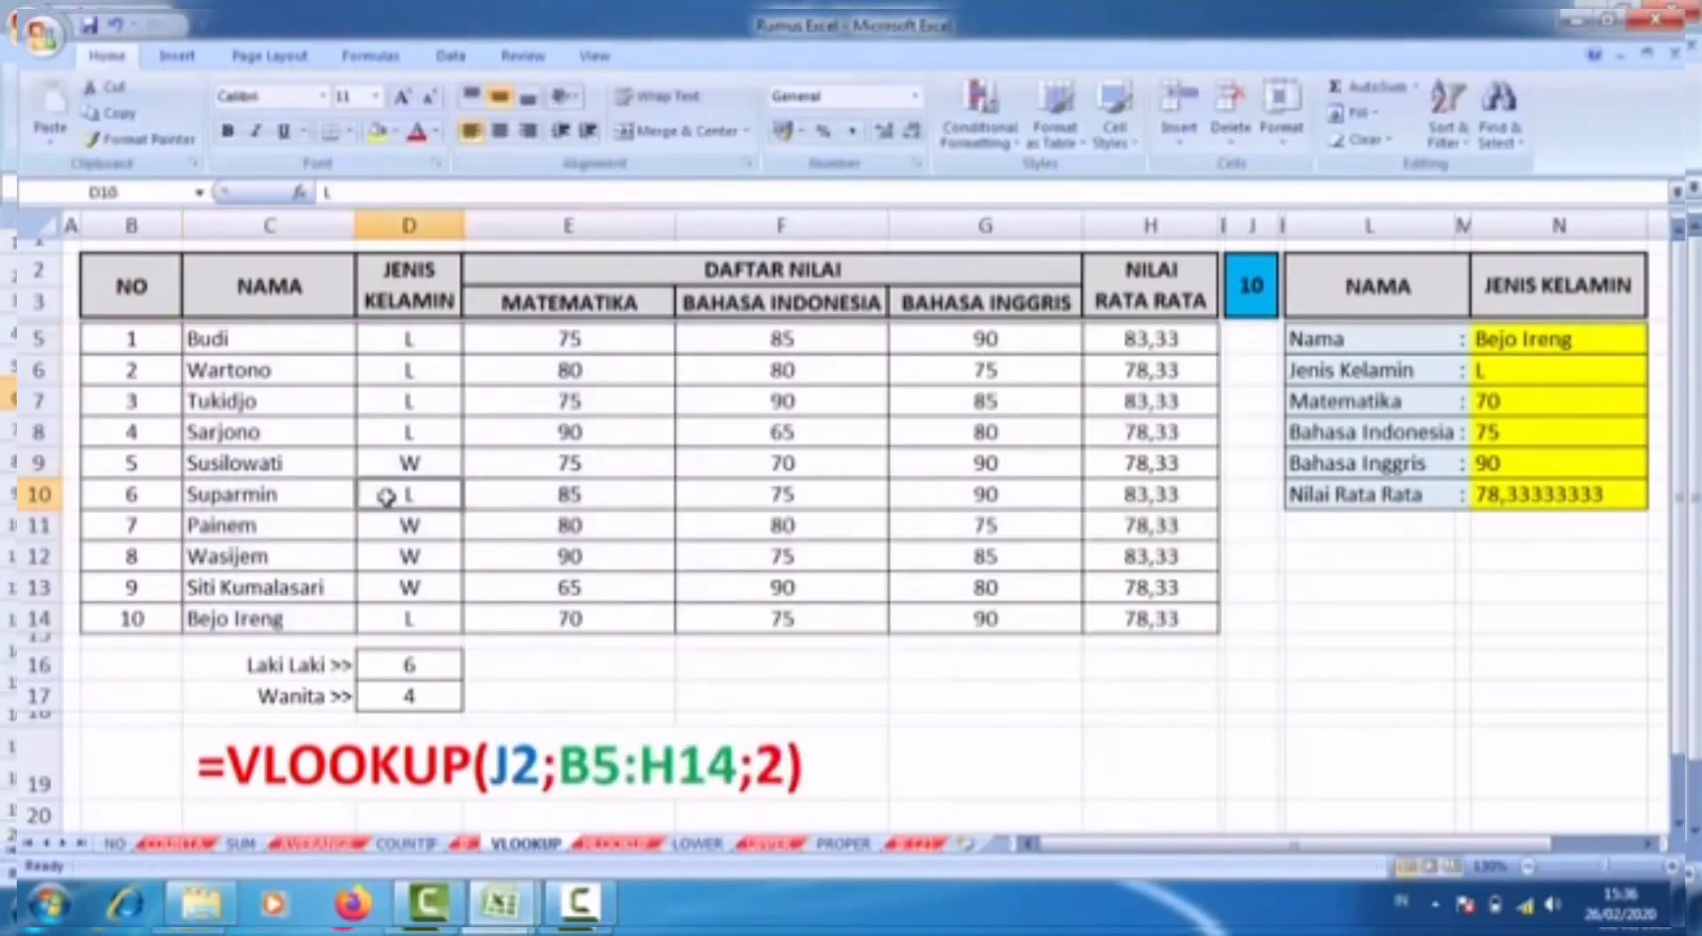
Insert a WordArt object over the grades table using the second row's first style, move it, and delete it.
left_click(284, 59)
left_click(180, 57)
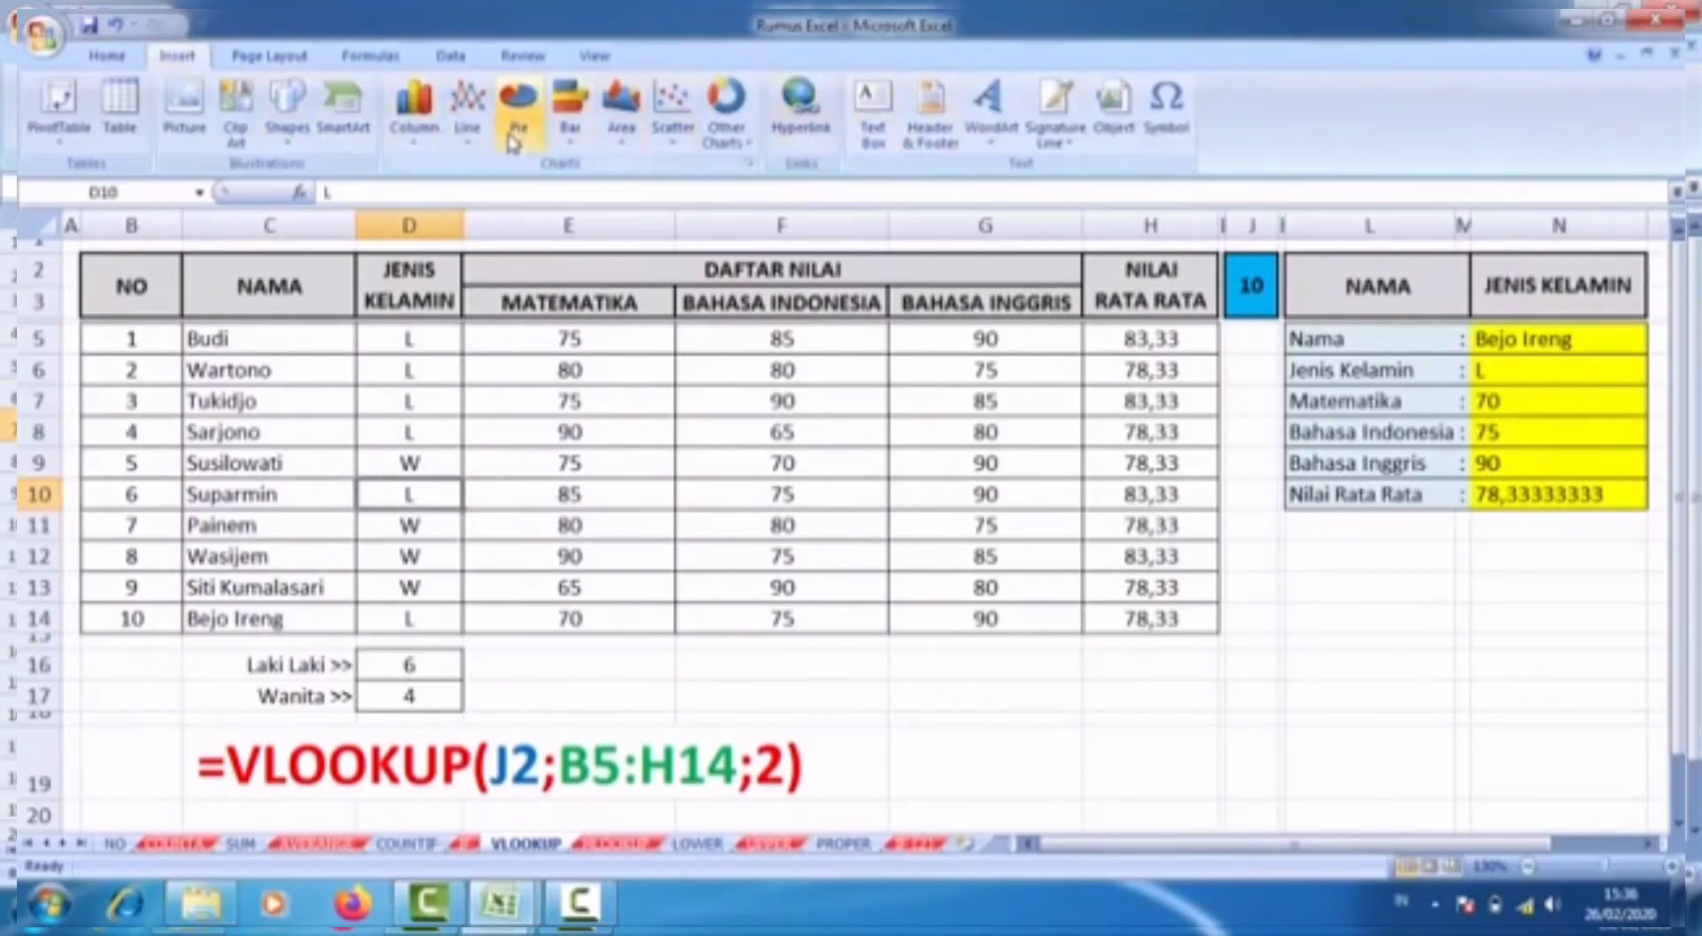
left_click(991, 133)
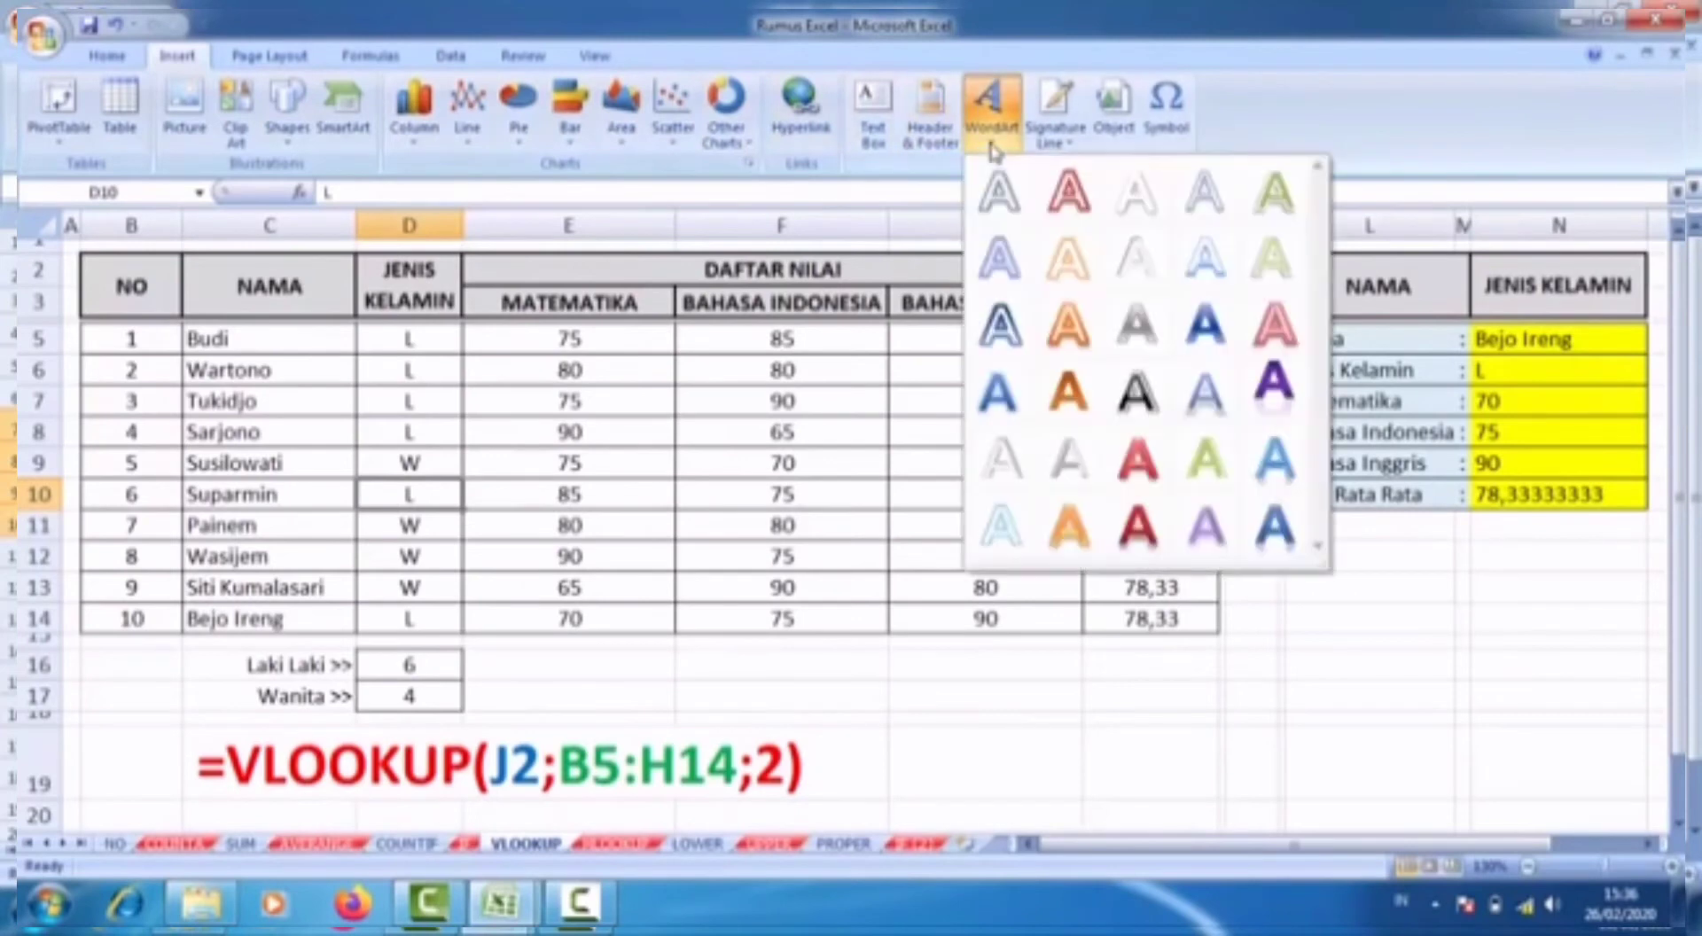
left_click(999, 257)
left_click(734, 571)
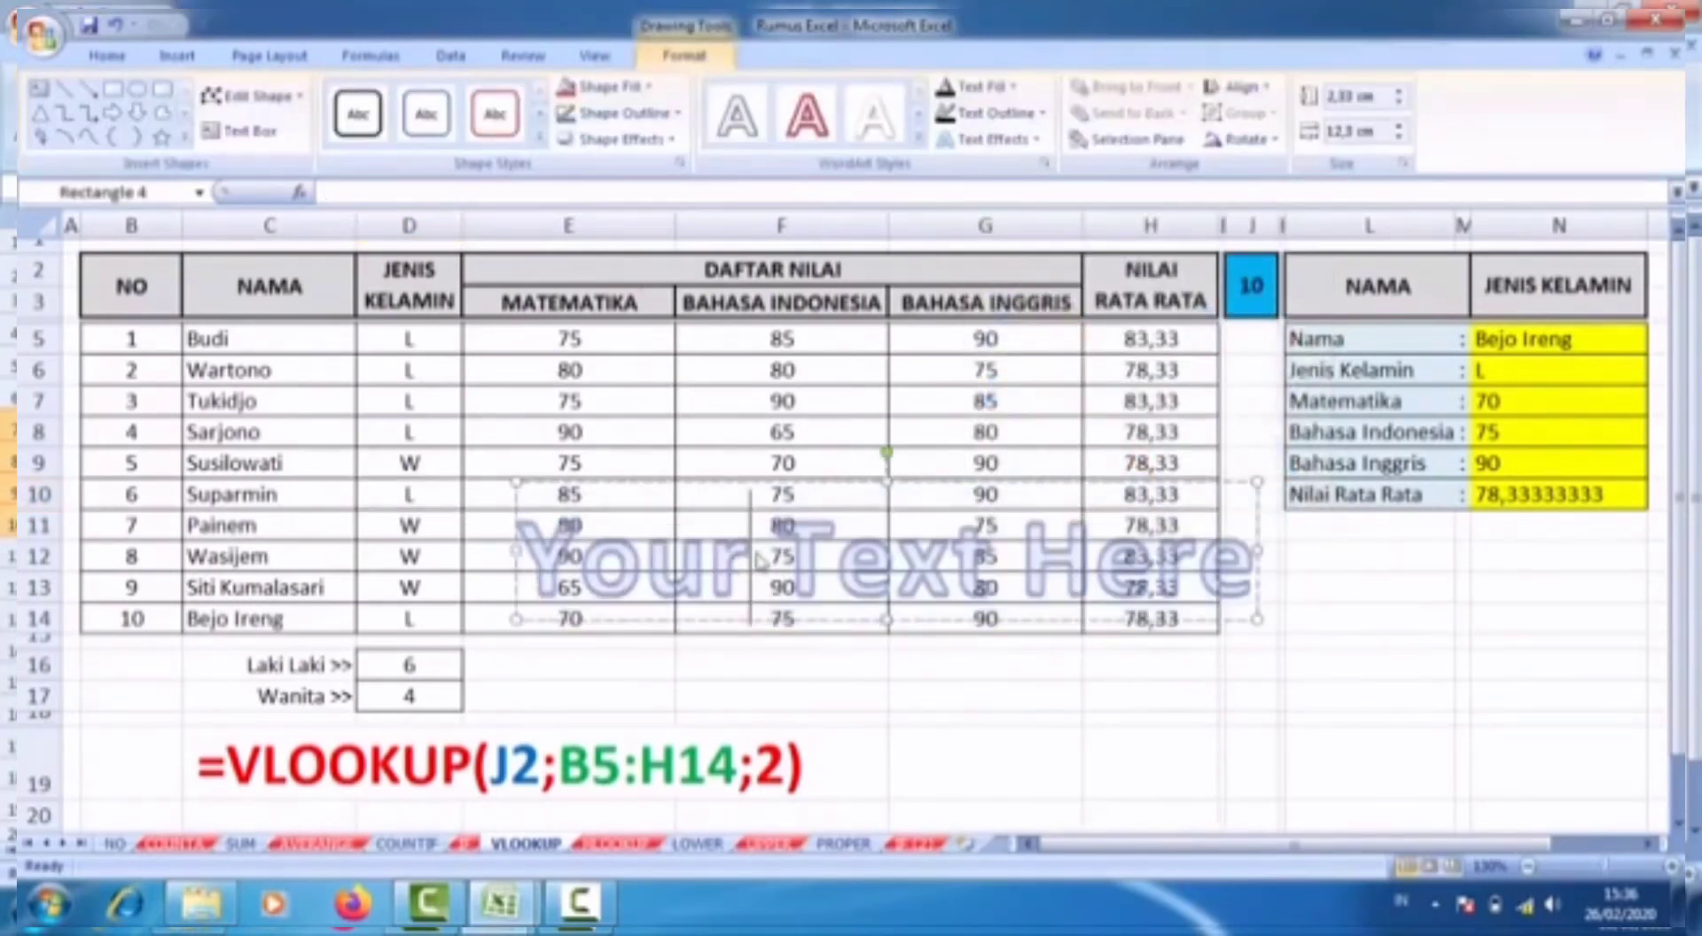
left_click_drag(864, 485, 1134, 649)
key("Delete")
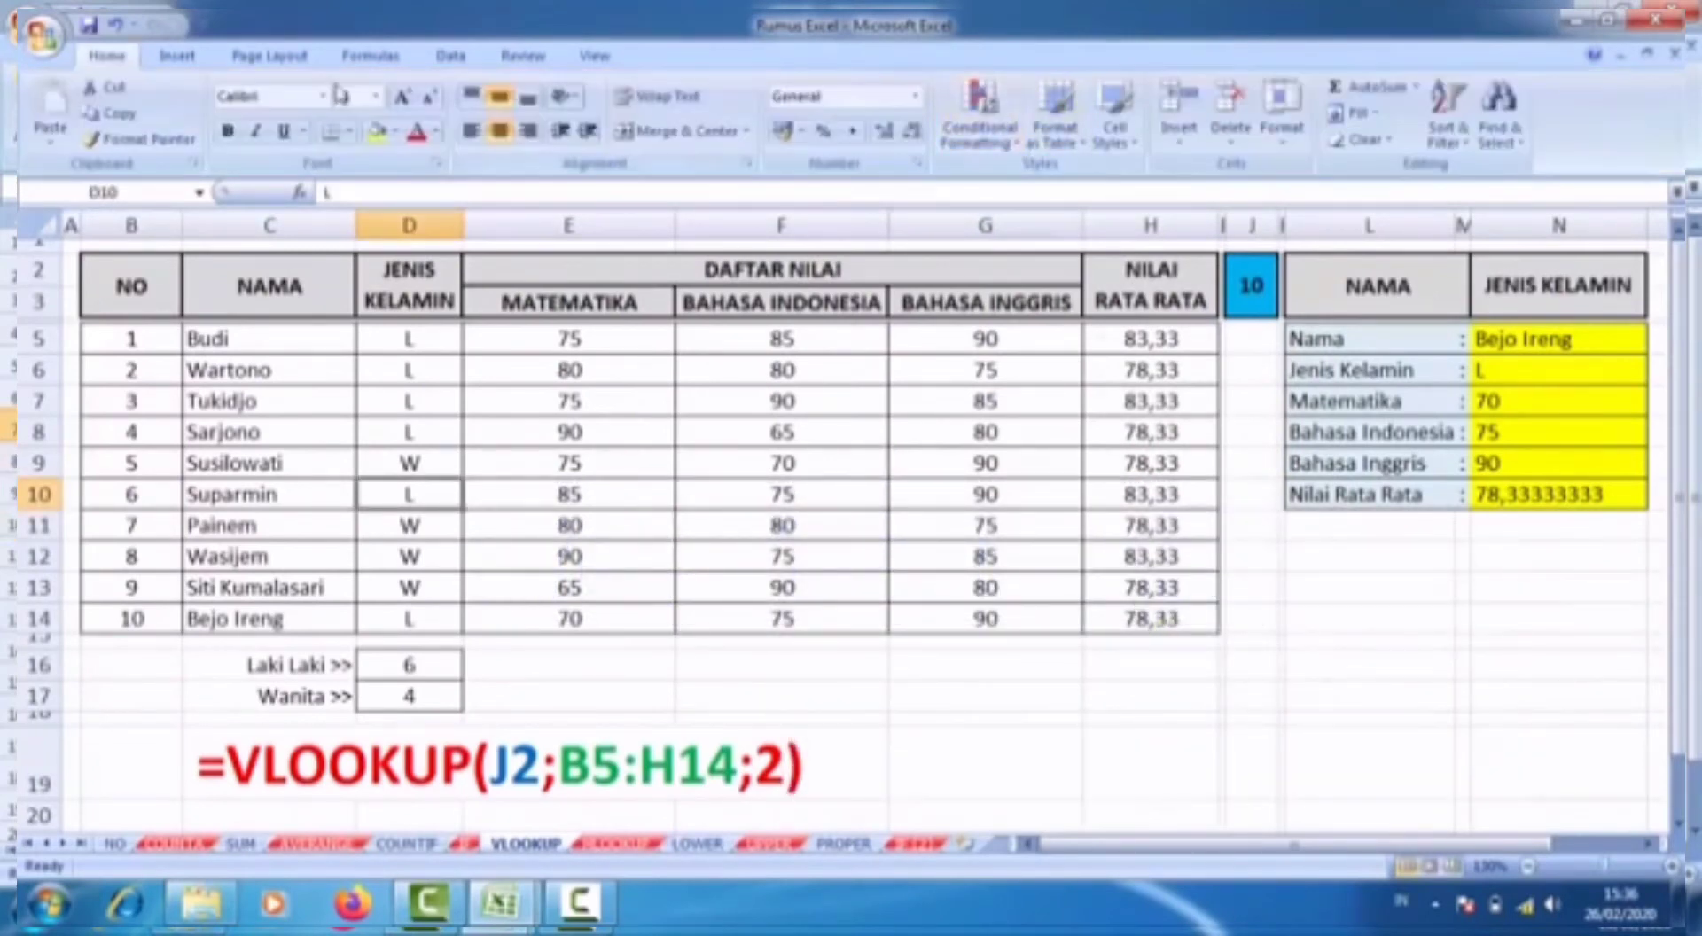
left_click(177, 56)
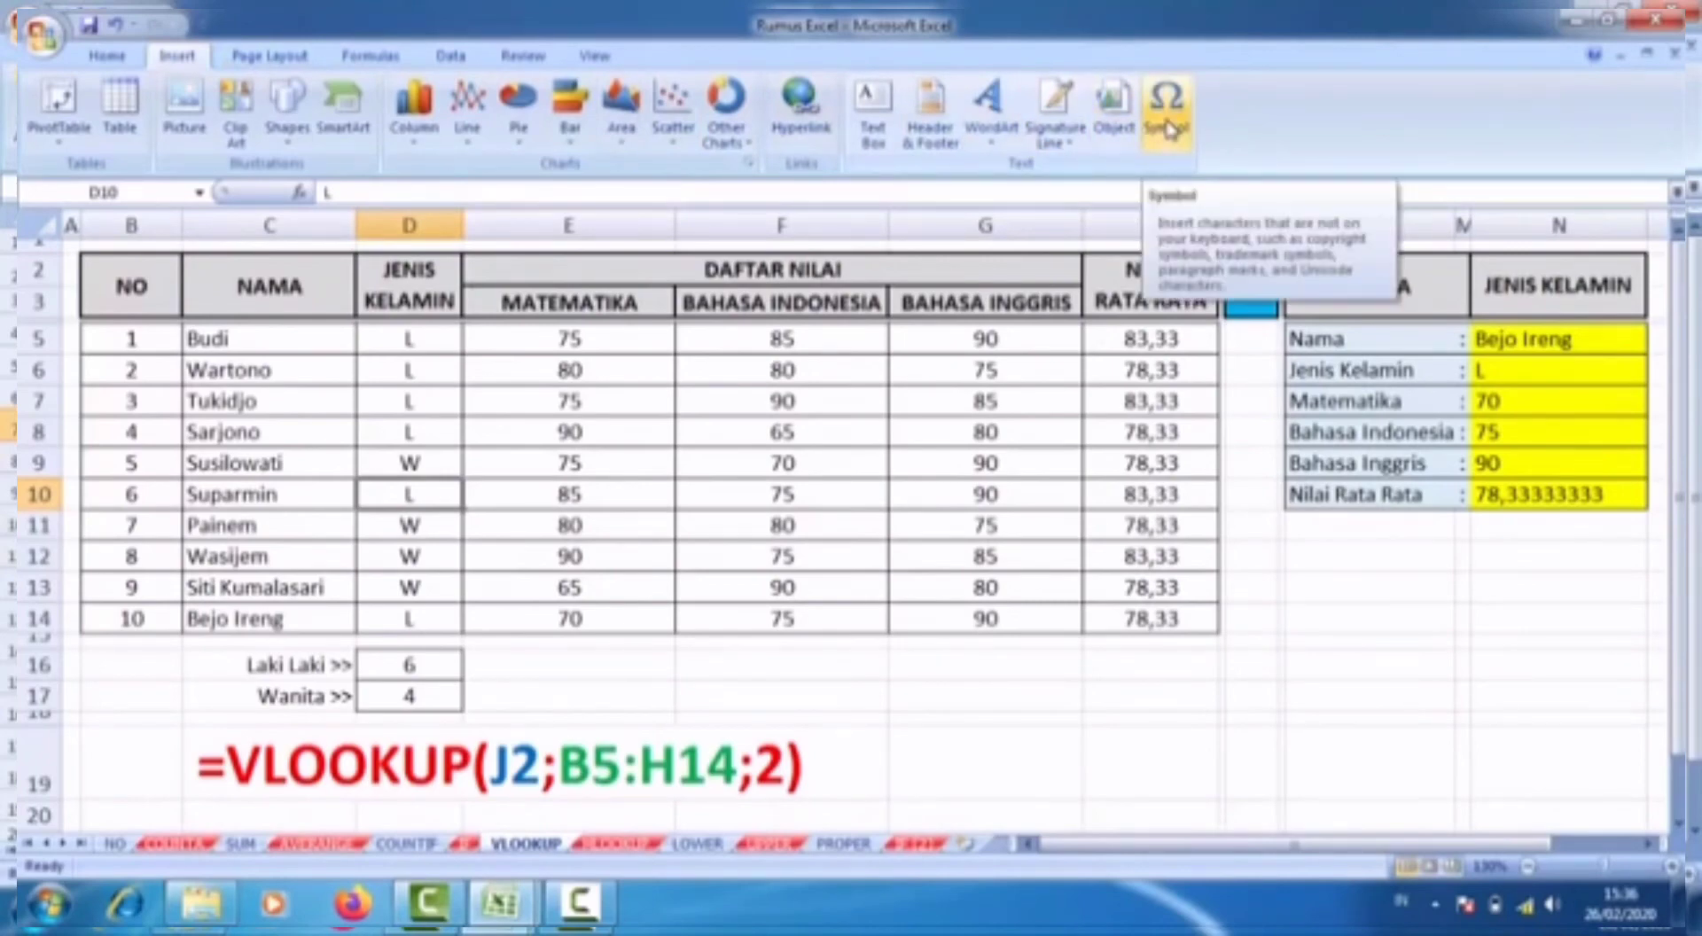
left_click(1335, 588)
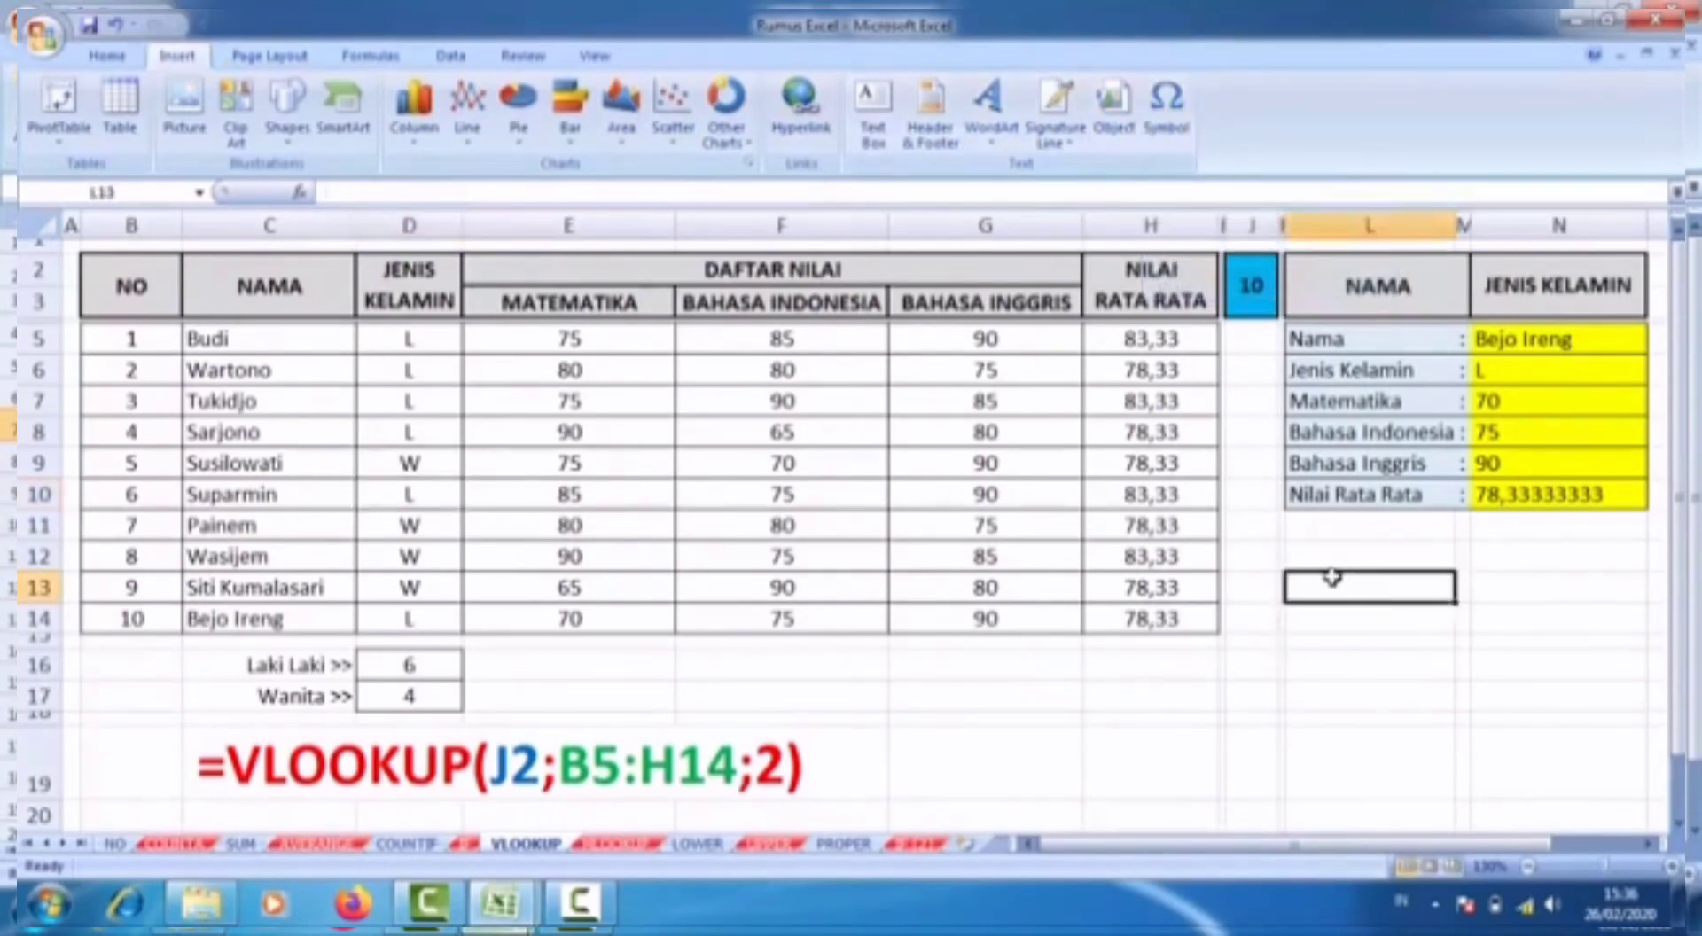
Insert the Vulgar Fraction One Sixth symbol from the Number Forms subset into cell L13.
left_click(1160, 148)
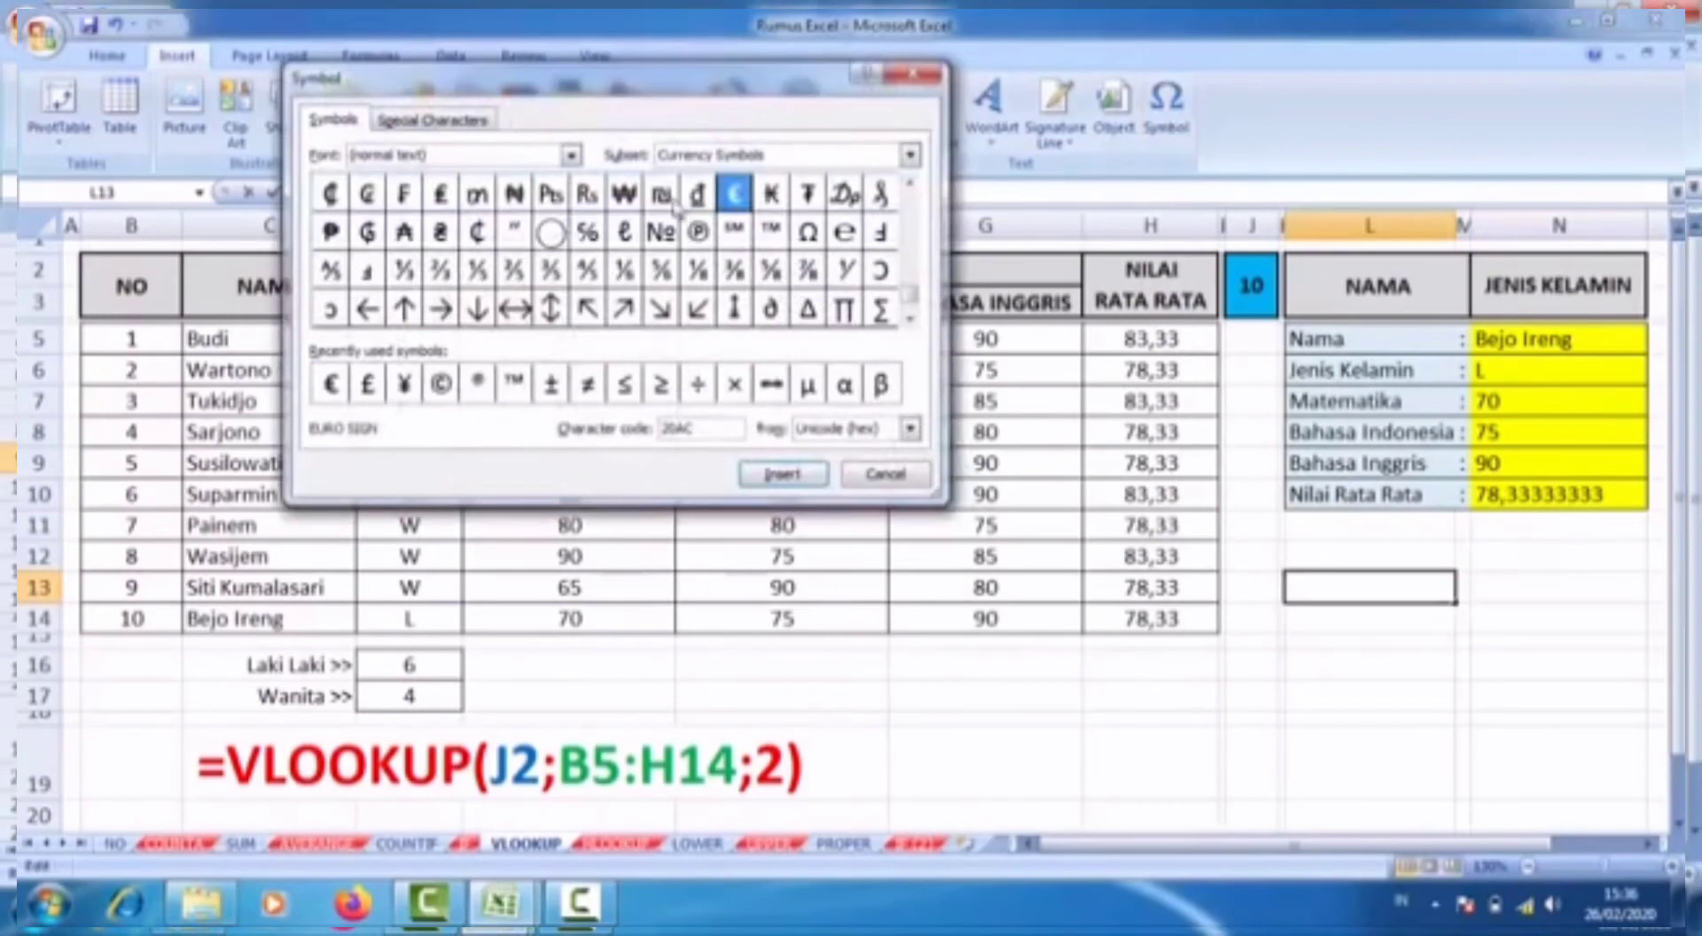
left_click_drag(644, 99, 559, 135)
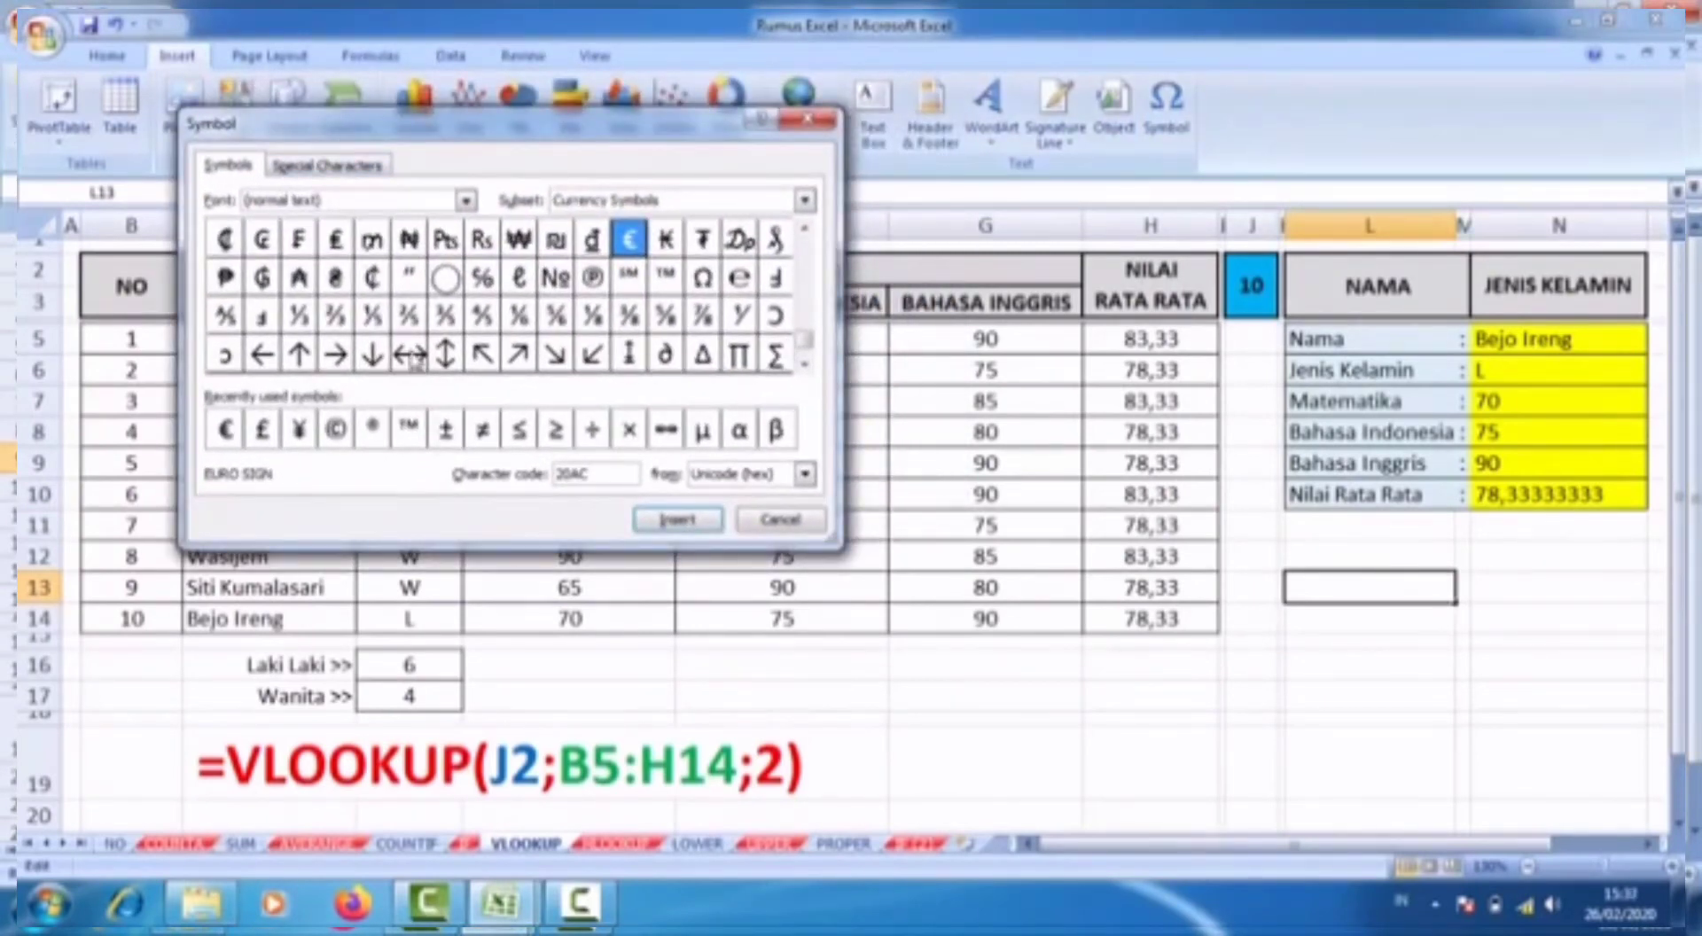
left_click(519, 315)
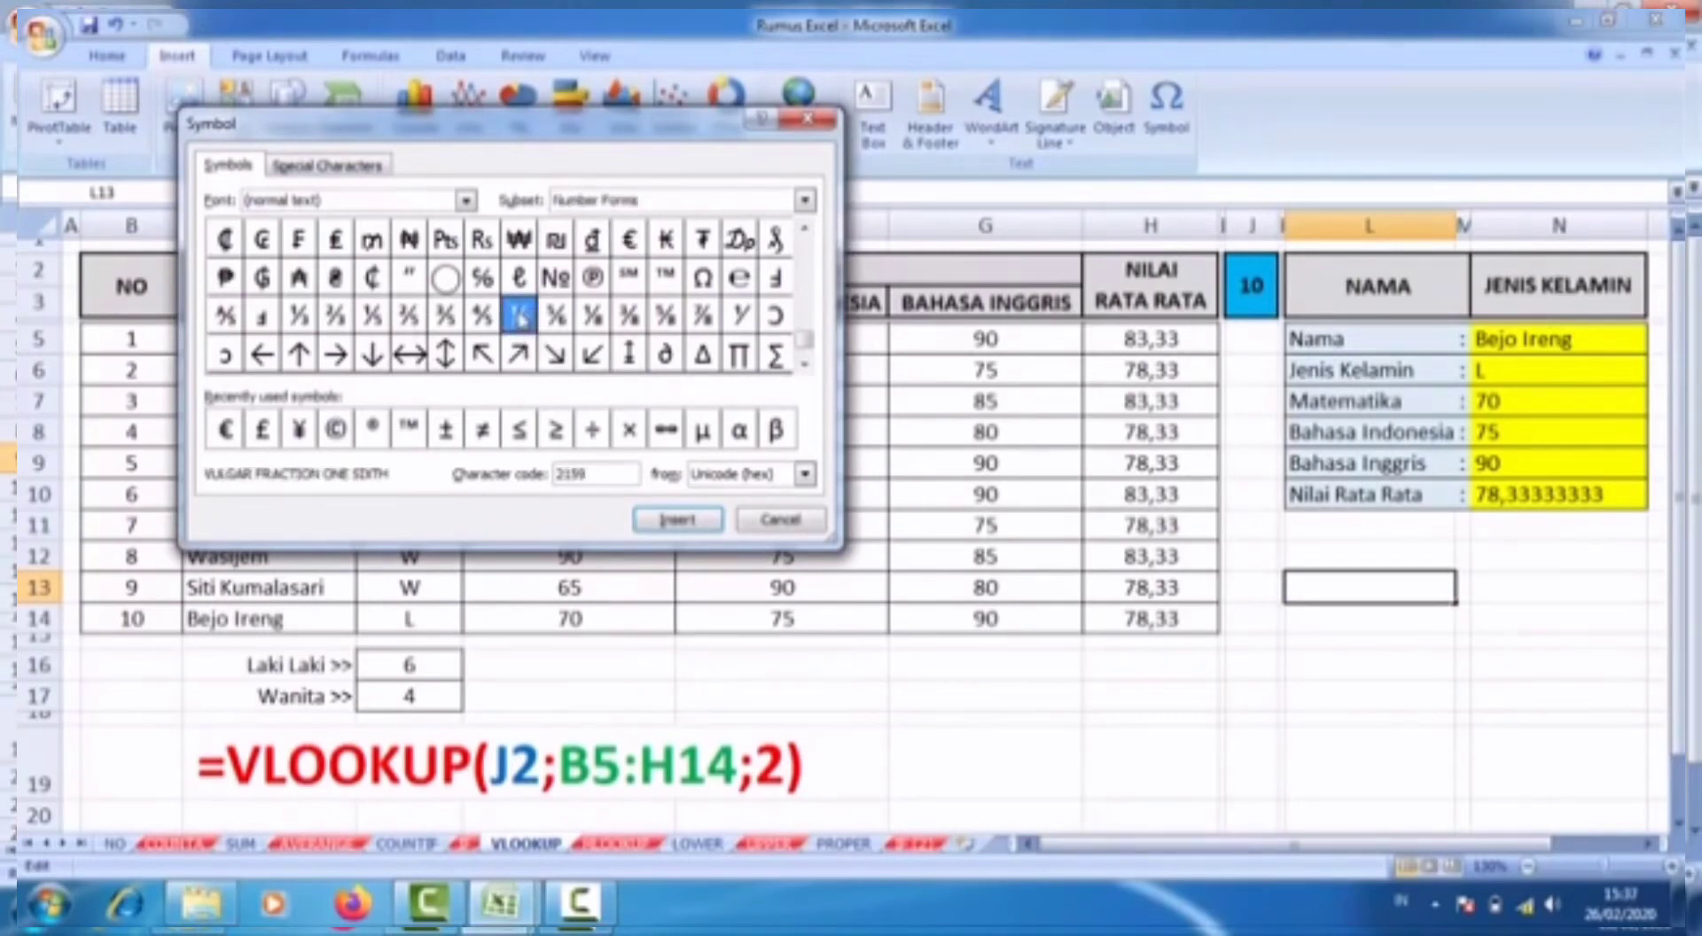
left_click(656, 525)
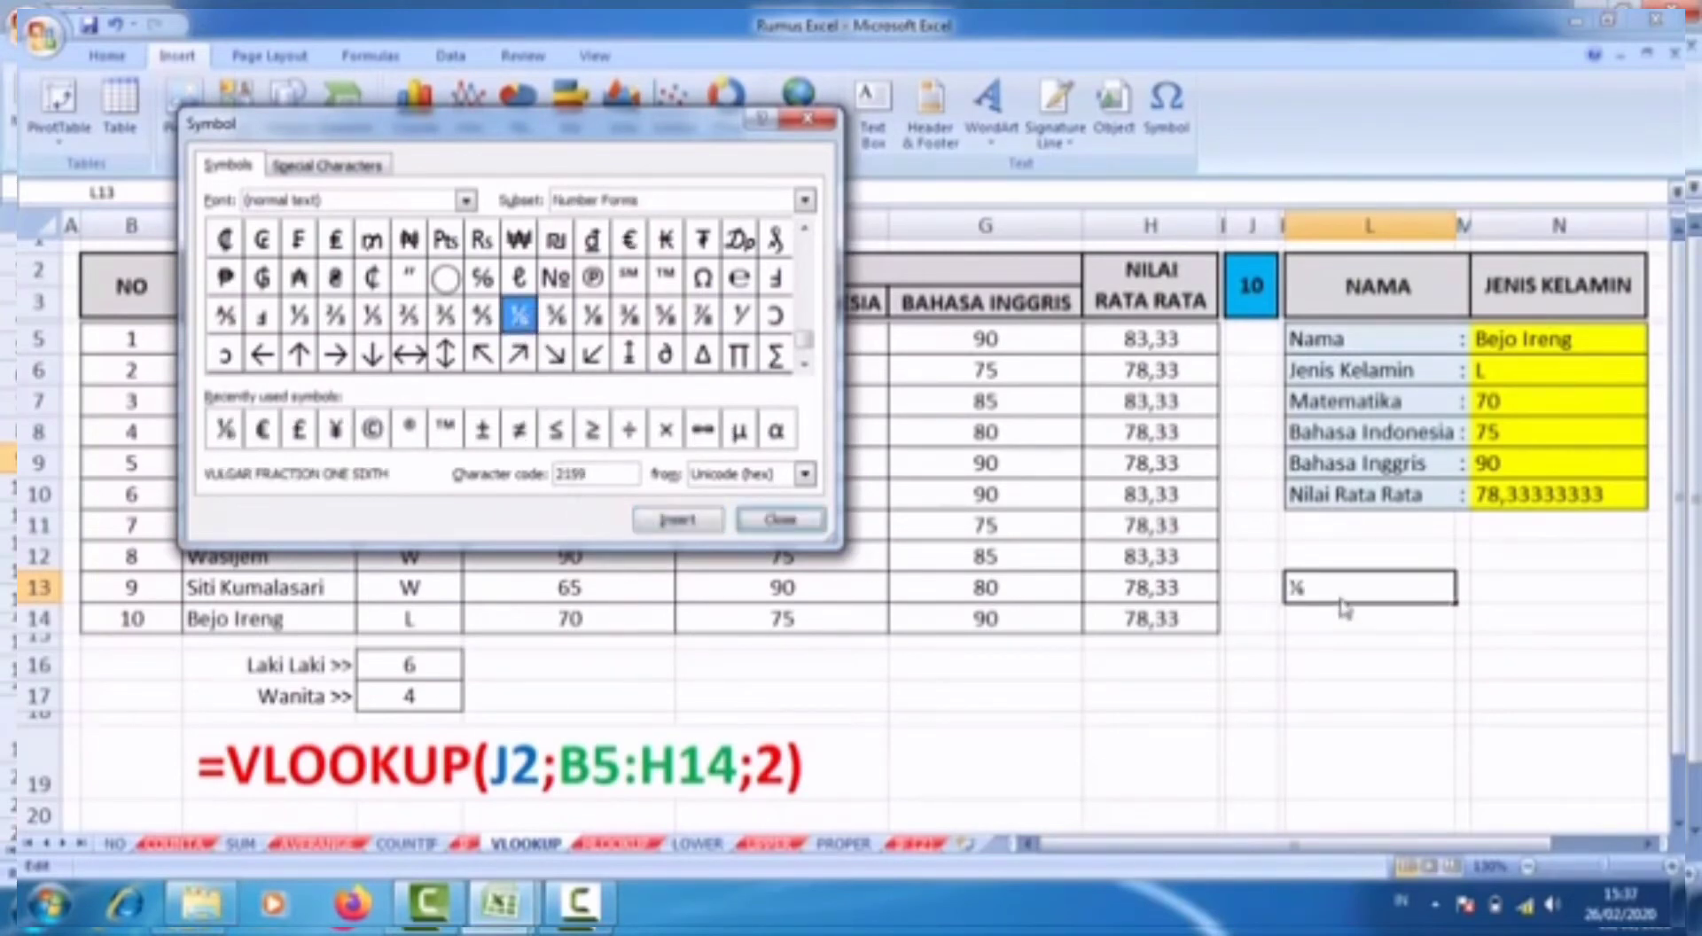
left_click(747, 525)
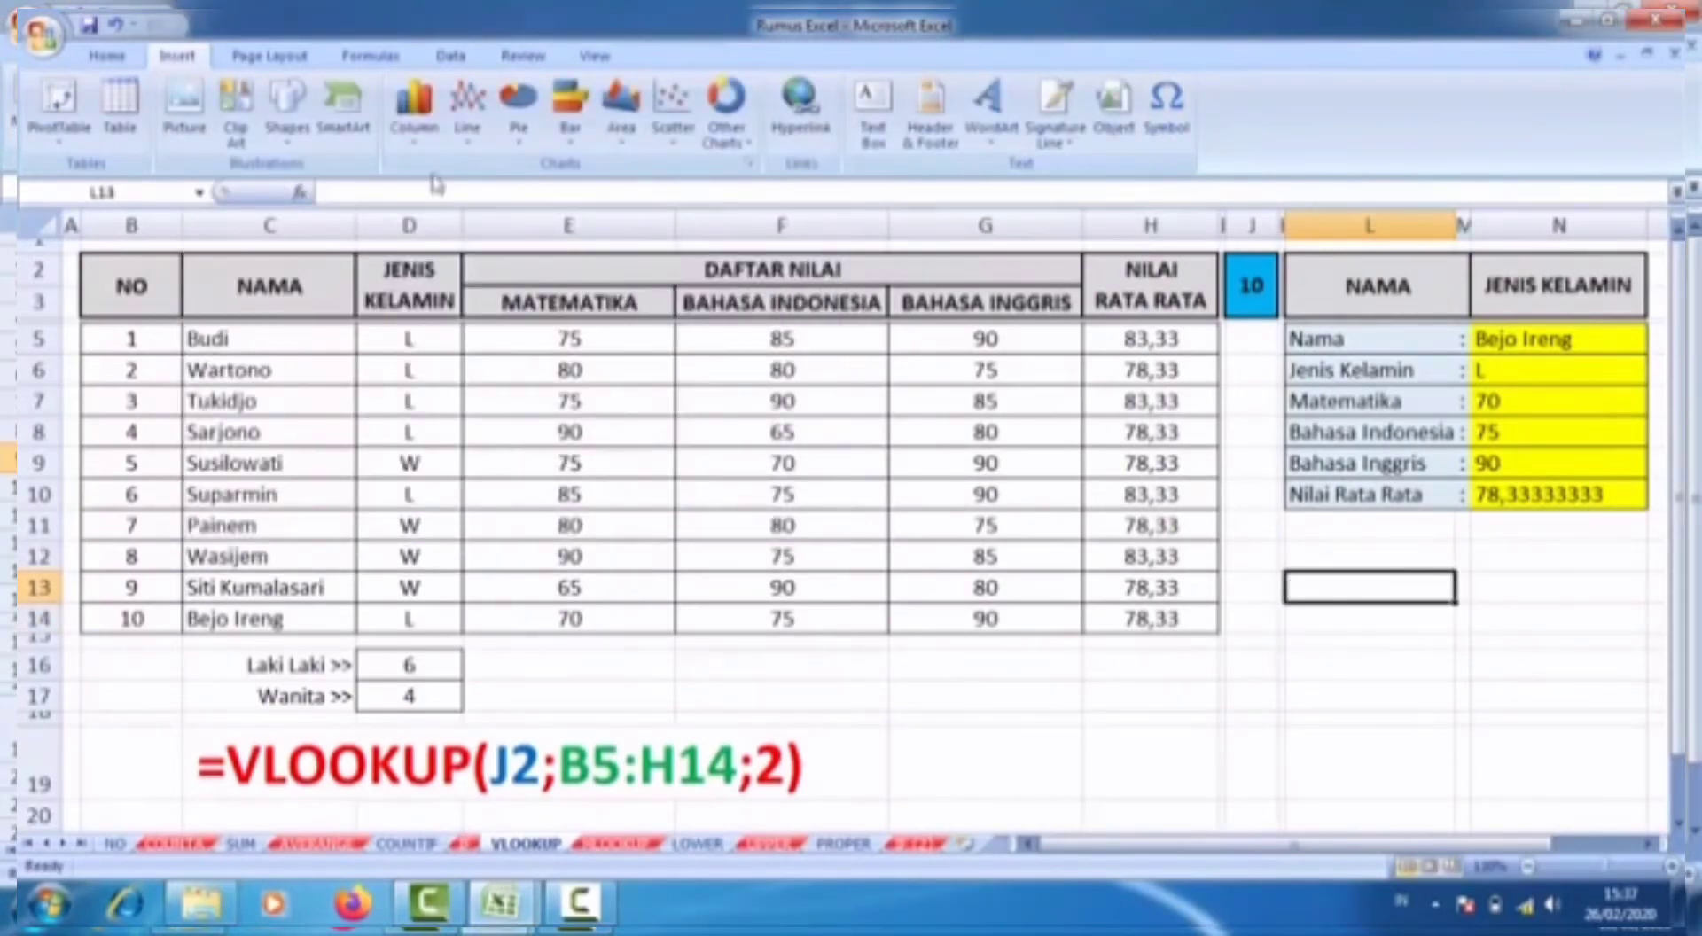
Set the grades table B2:H14, including its headers, as the print area of the VLOOKUP sheet.
left_click(275, 59)
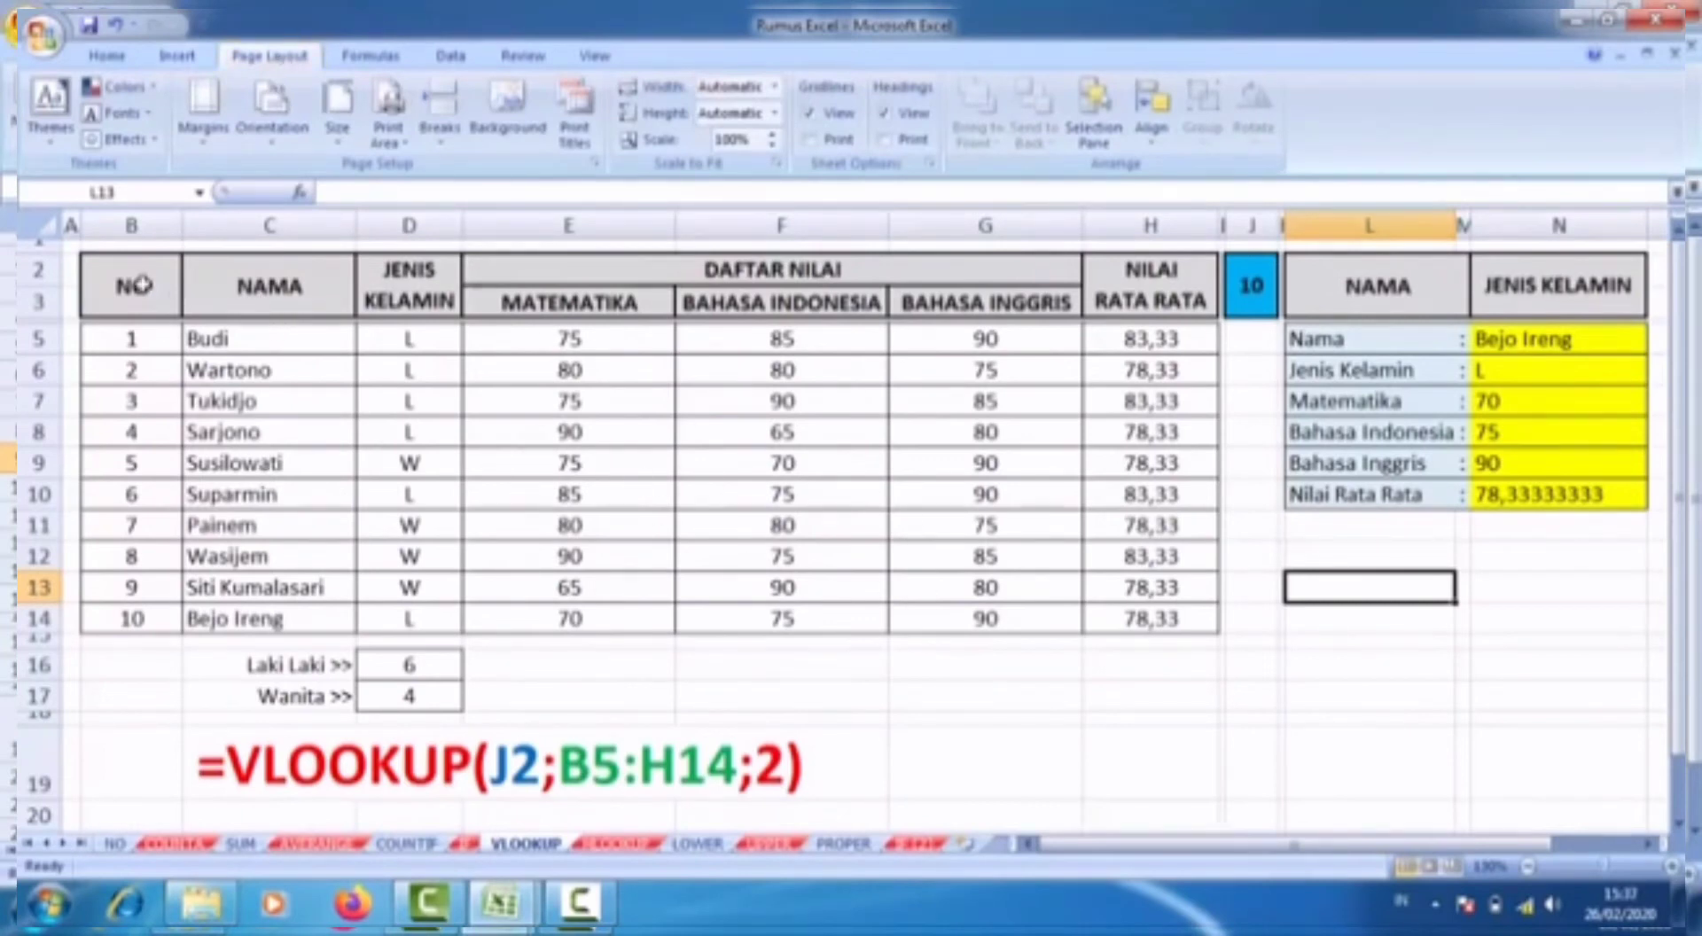
left_click_drag(141, 284, 1123, 618)
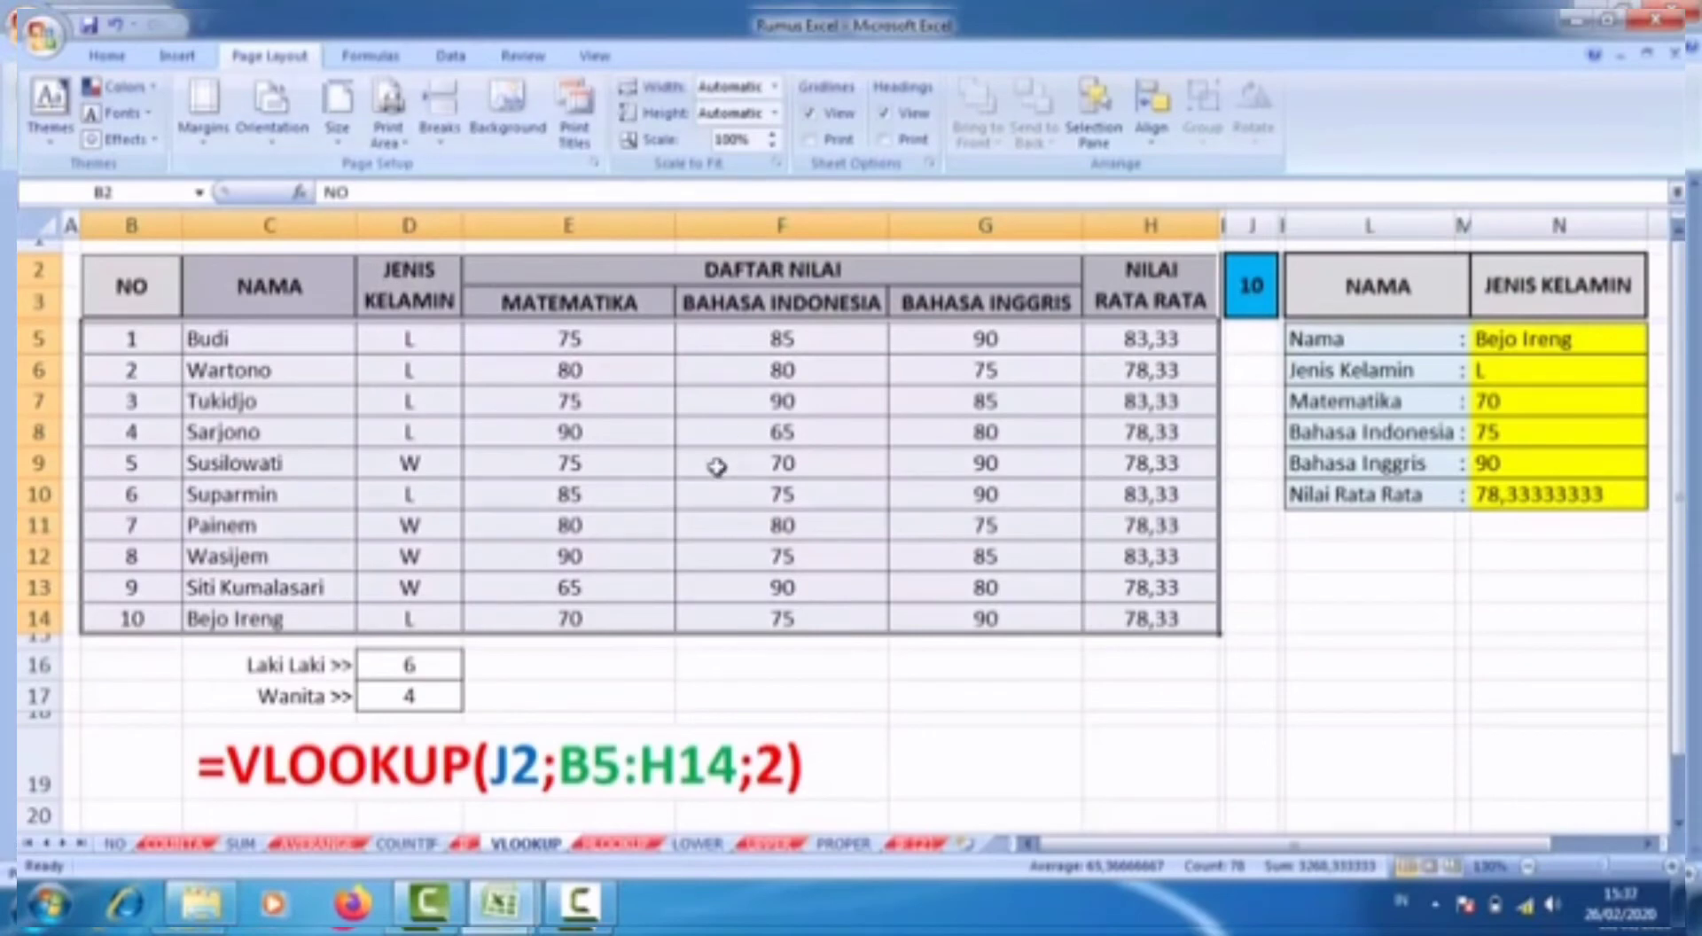
left_click(125, 335)
left_click_drag(137, 285, 1185, 619)
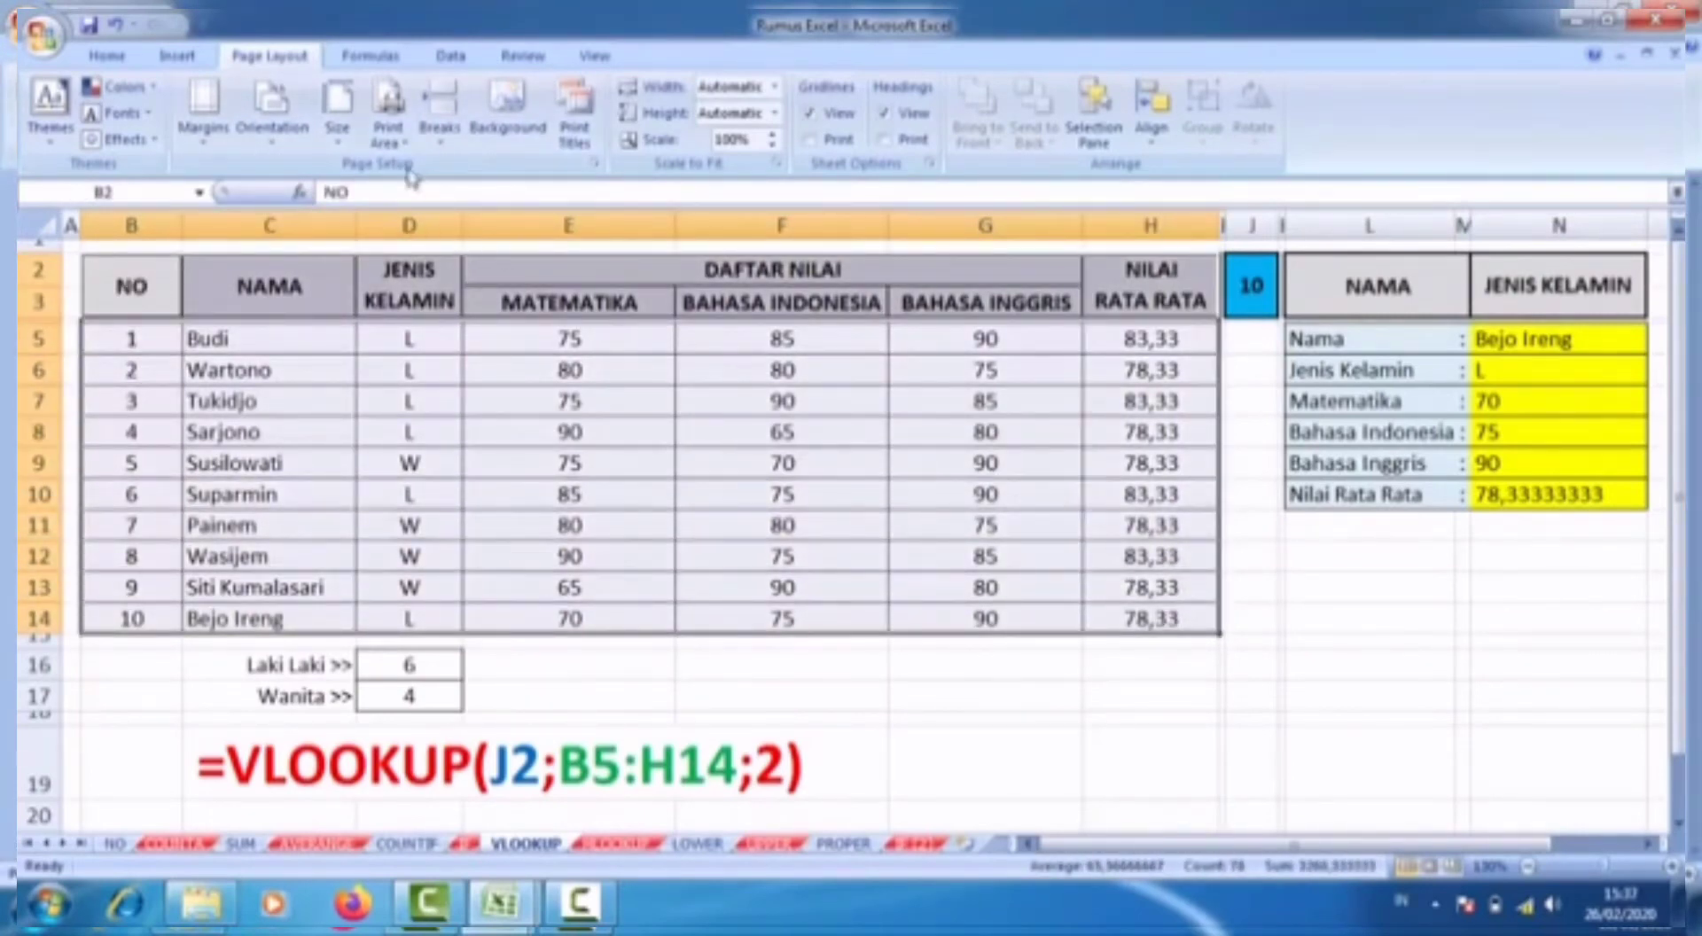
left_click(390, 137)
left_click(434, 167)
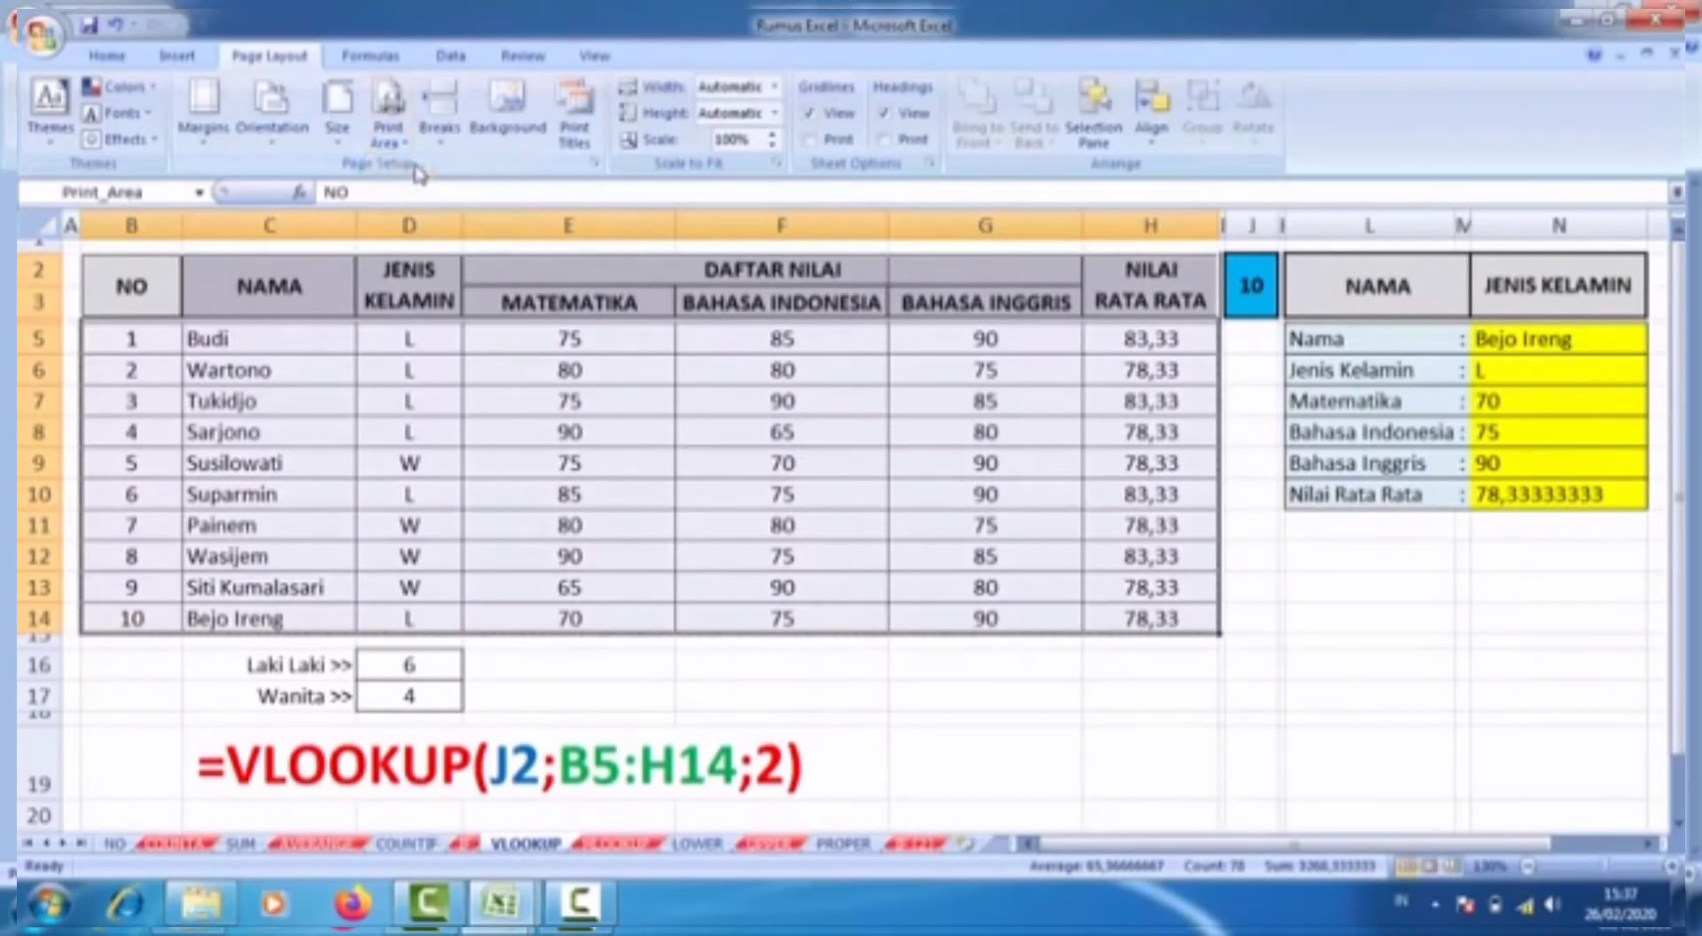
left_click(784, 457)
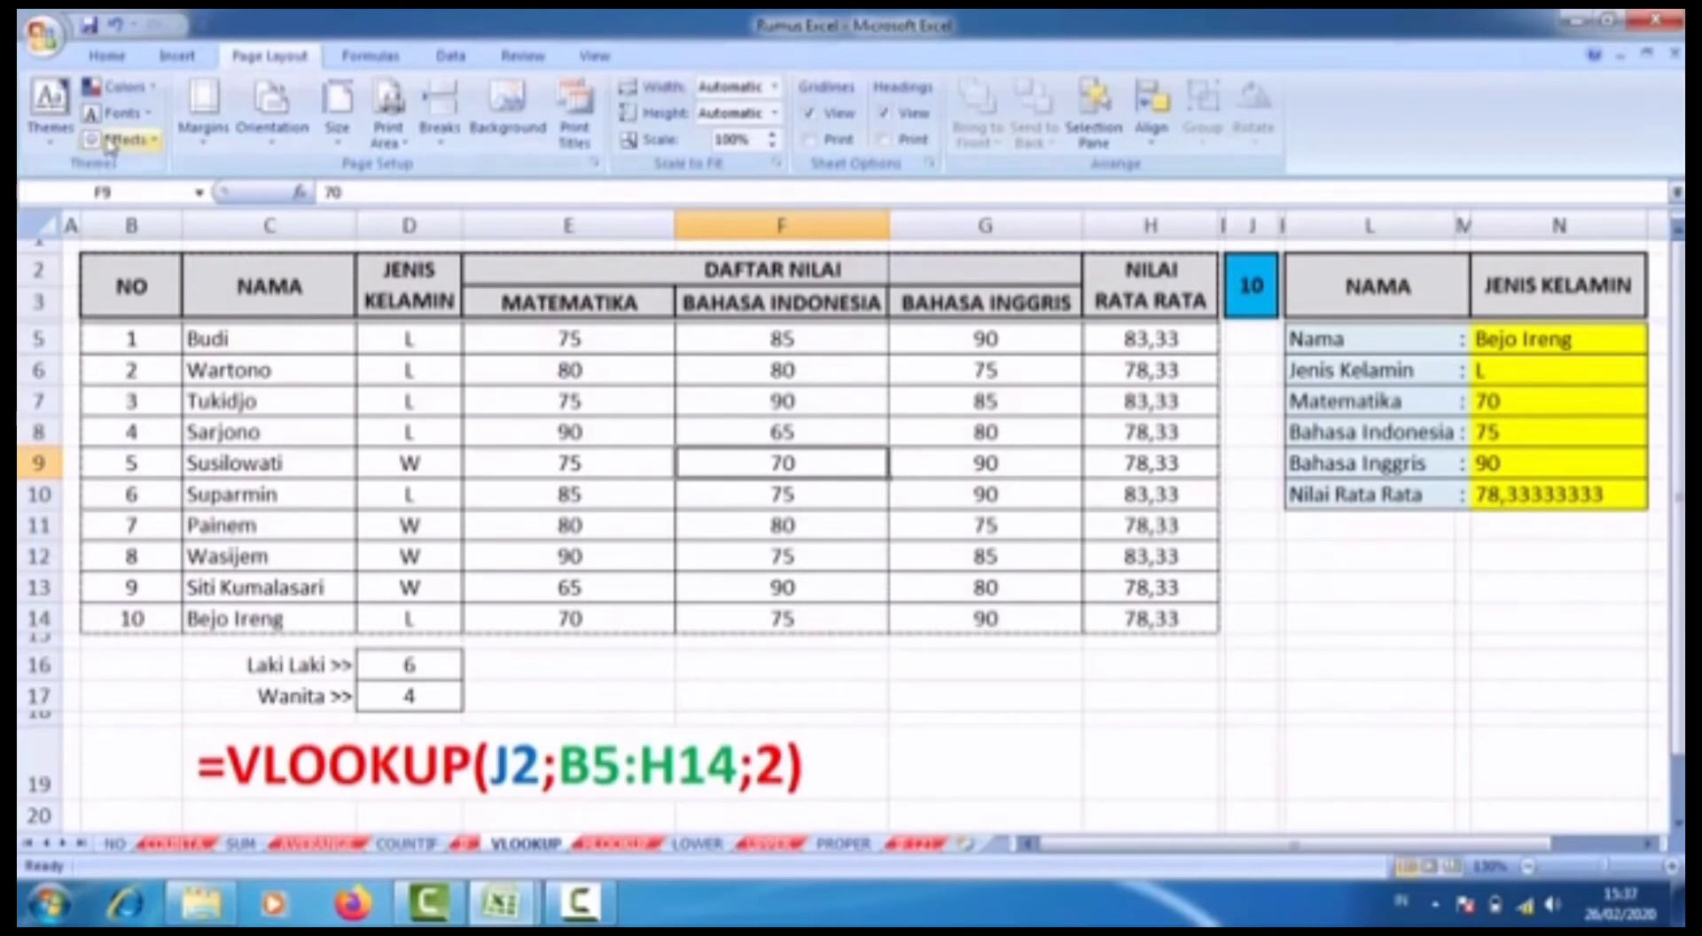
Open the print preview of the sheet, enlarge the page to inspect the table, and close the preview.
left_click(40, 36)
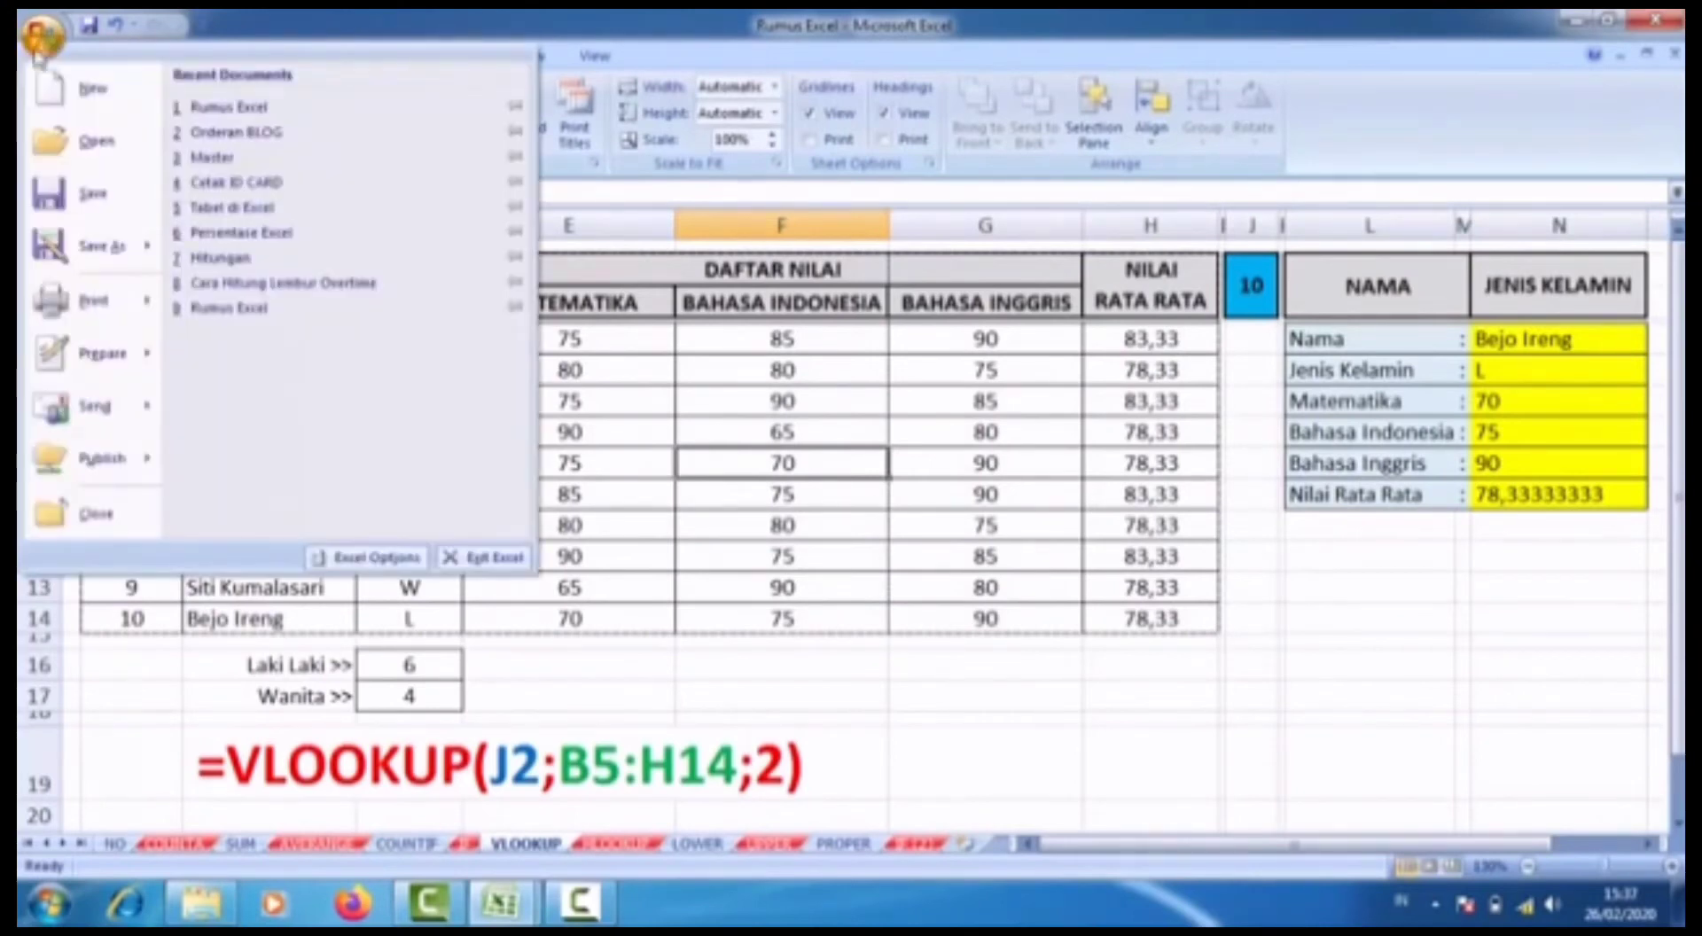
mouse_move(115, 301)
left_click(244, 251)
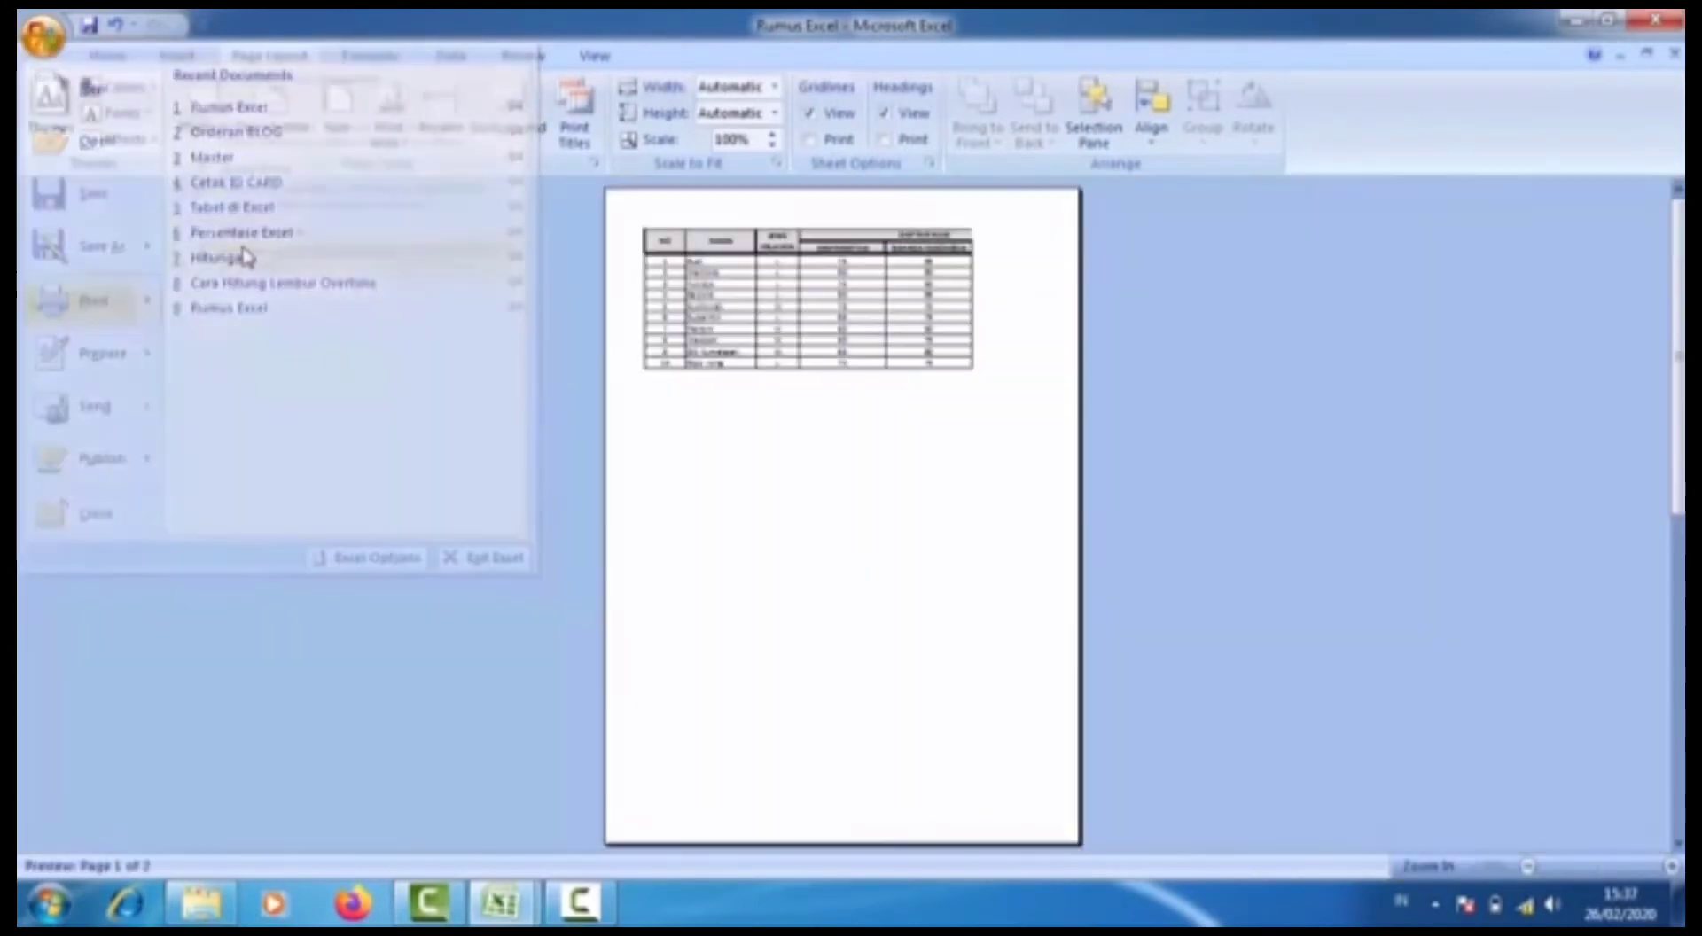
left_click(917, 273)
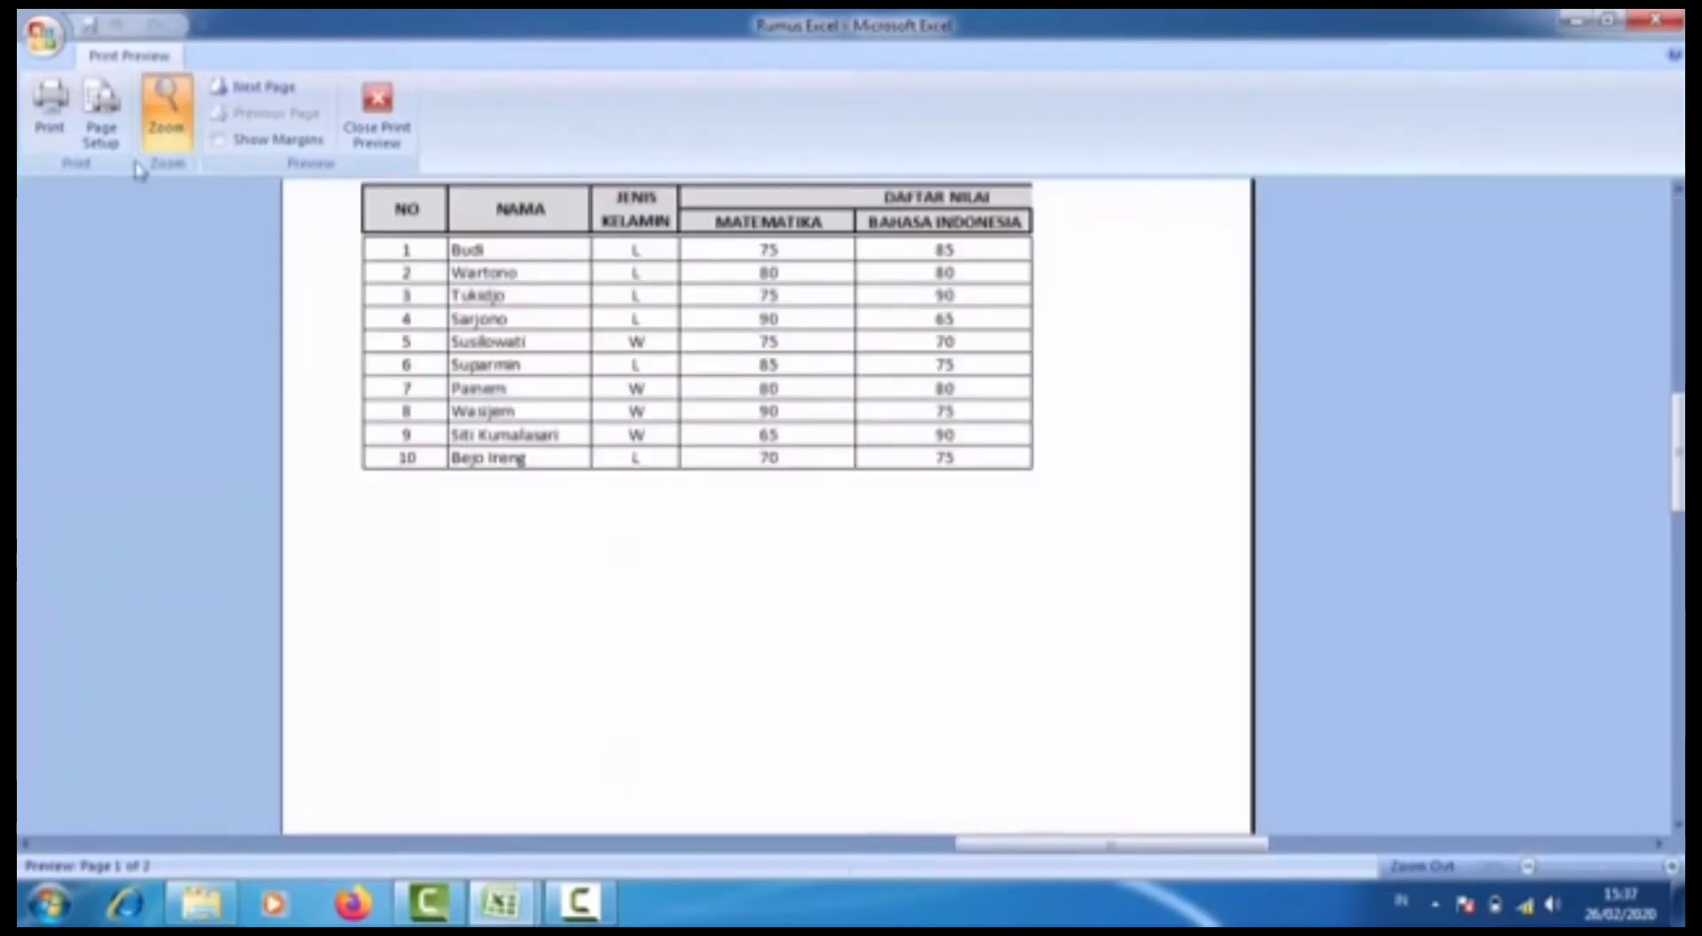
left_click(376, 107)
Sort the student rows B5:H14 by the values in Column C in A to Z order.
scroll(368, 118, "down", 2)
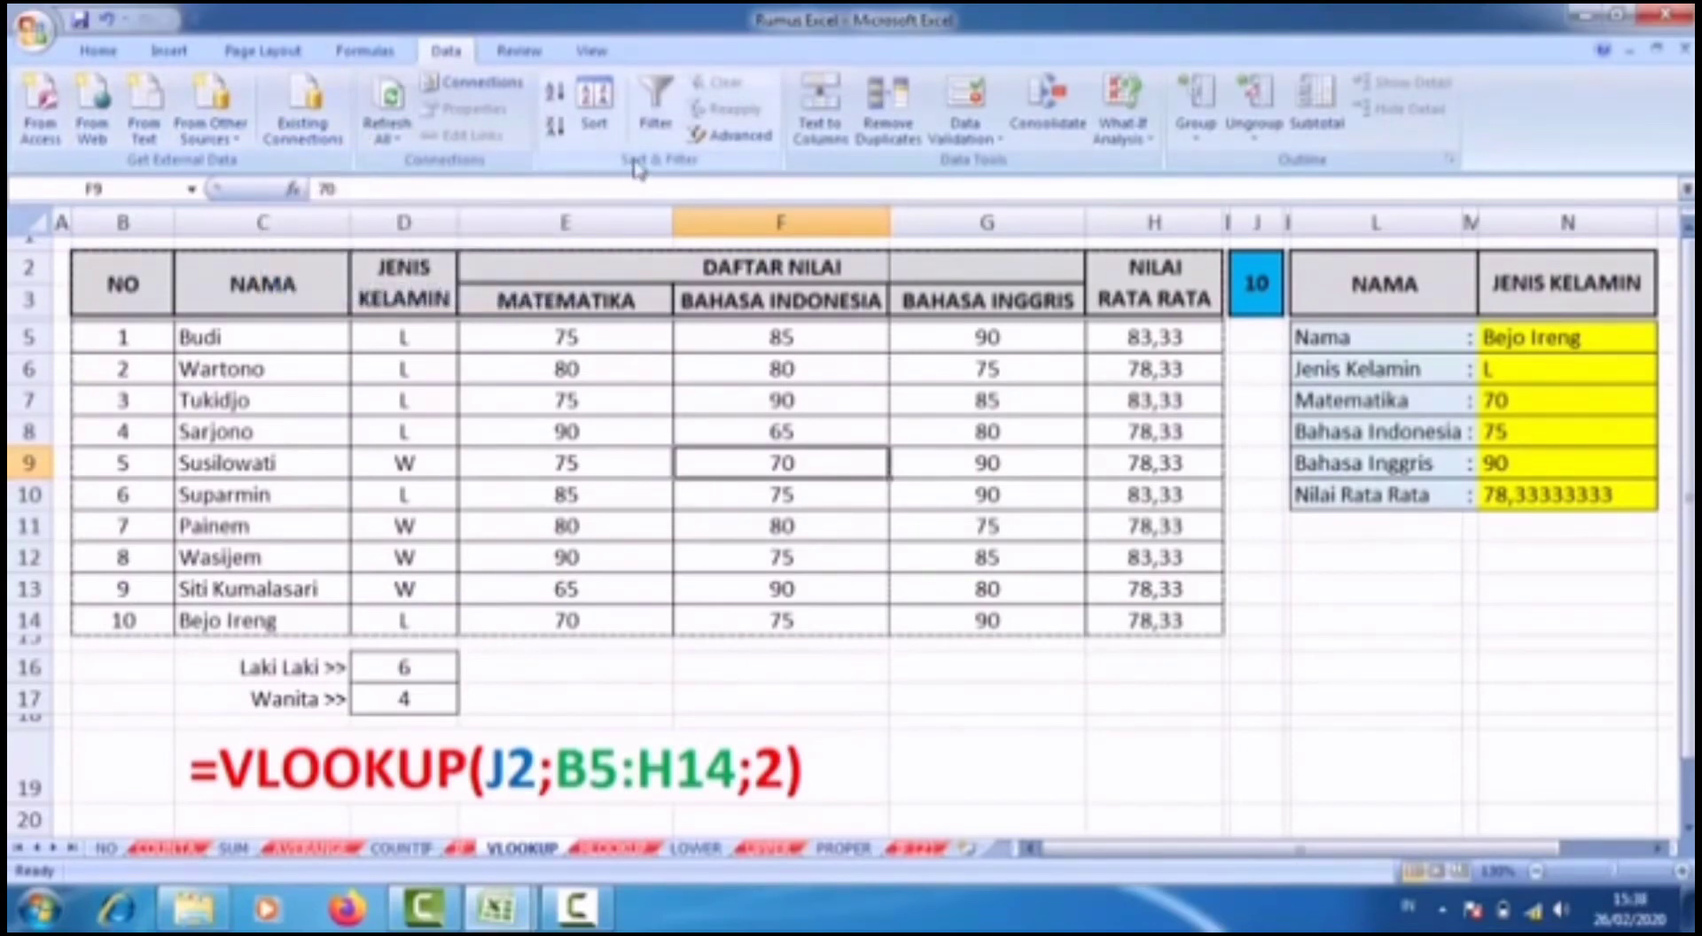
left_click(596, 122)
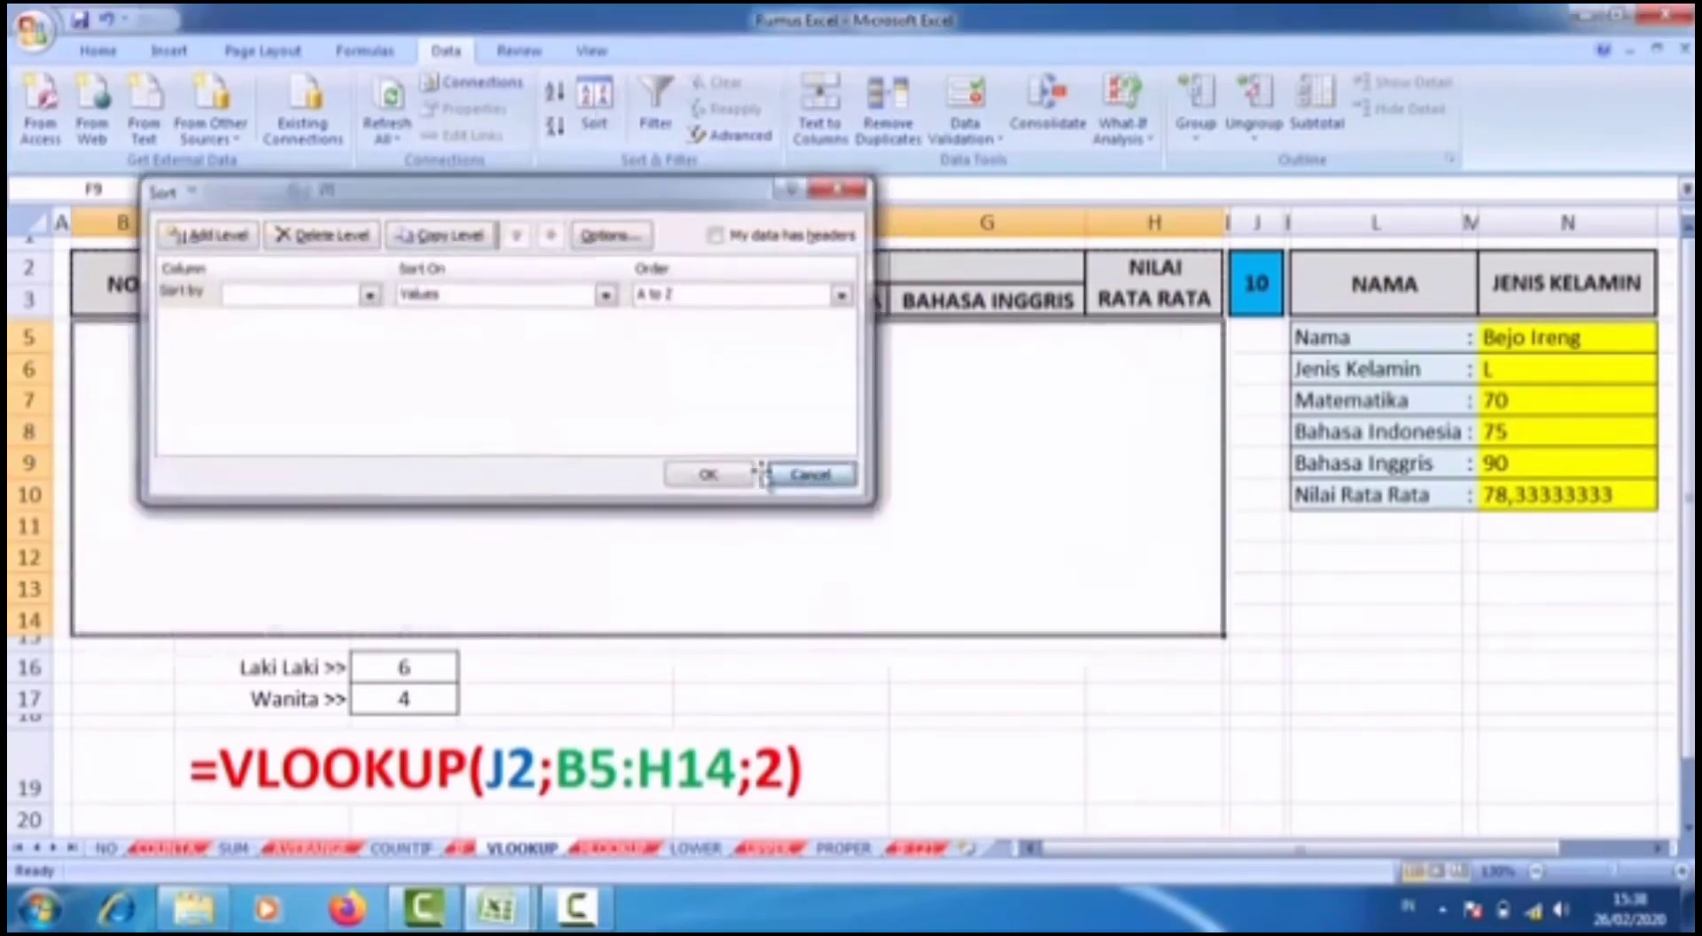
left_click(810, 476)
left_click(213, 431)
left_click(132, 348)
left_click_drag(131, 348, 1140, 620)
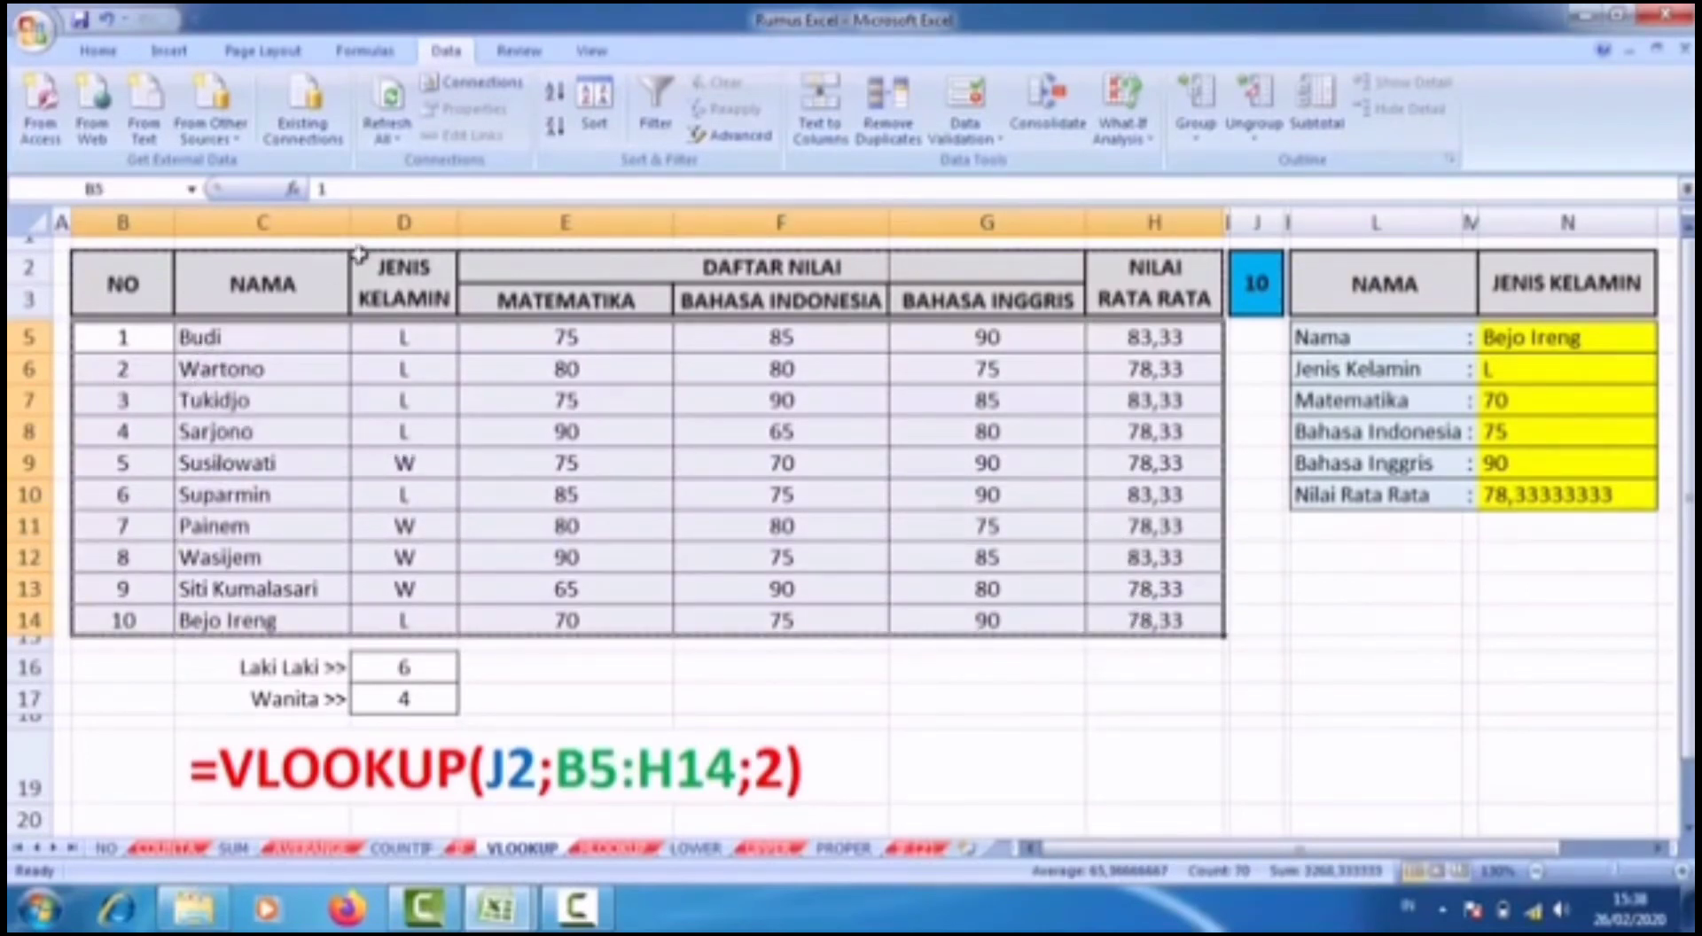
left_click(600, 108)
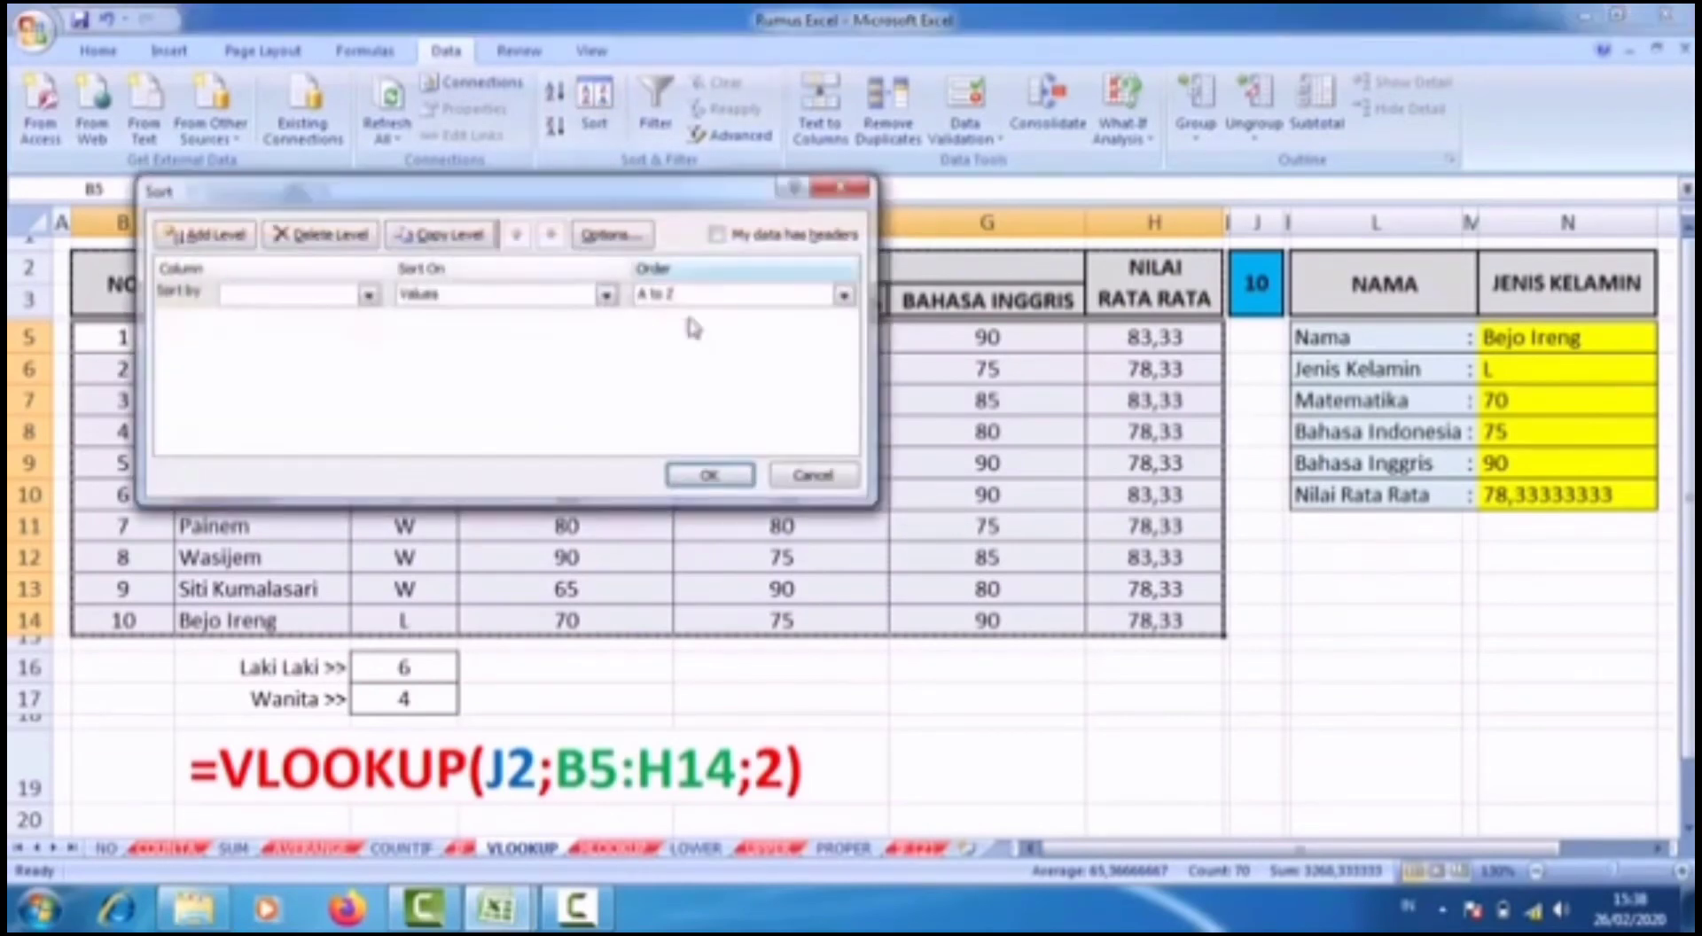
left_click_drag(496, 202, 886, 213)
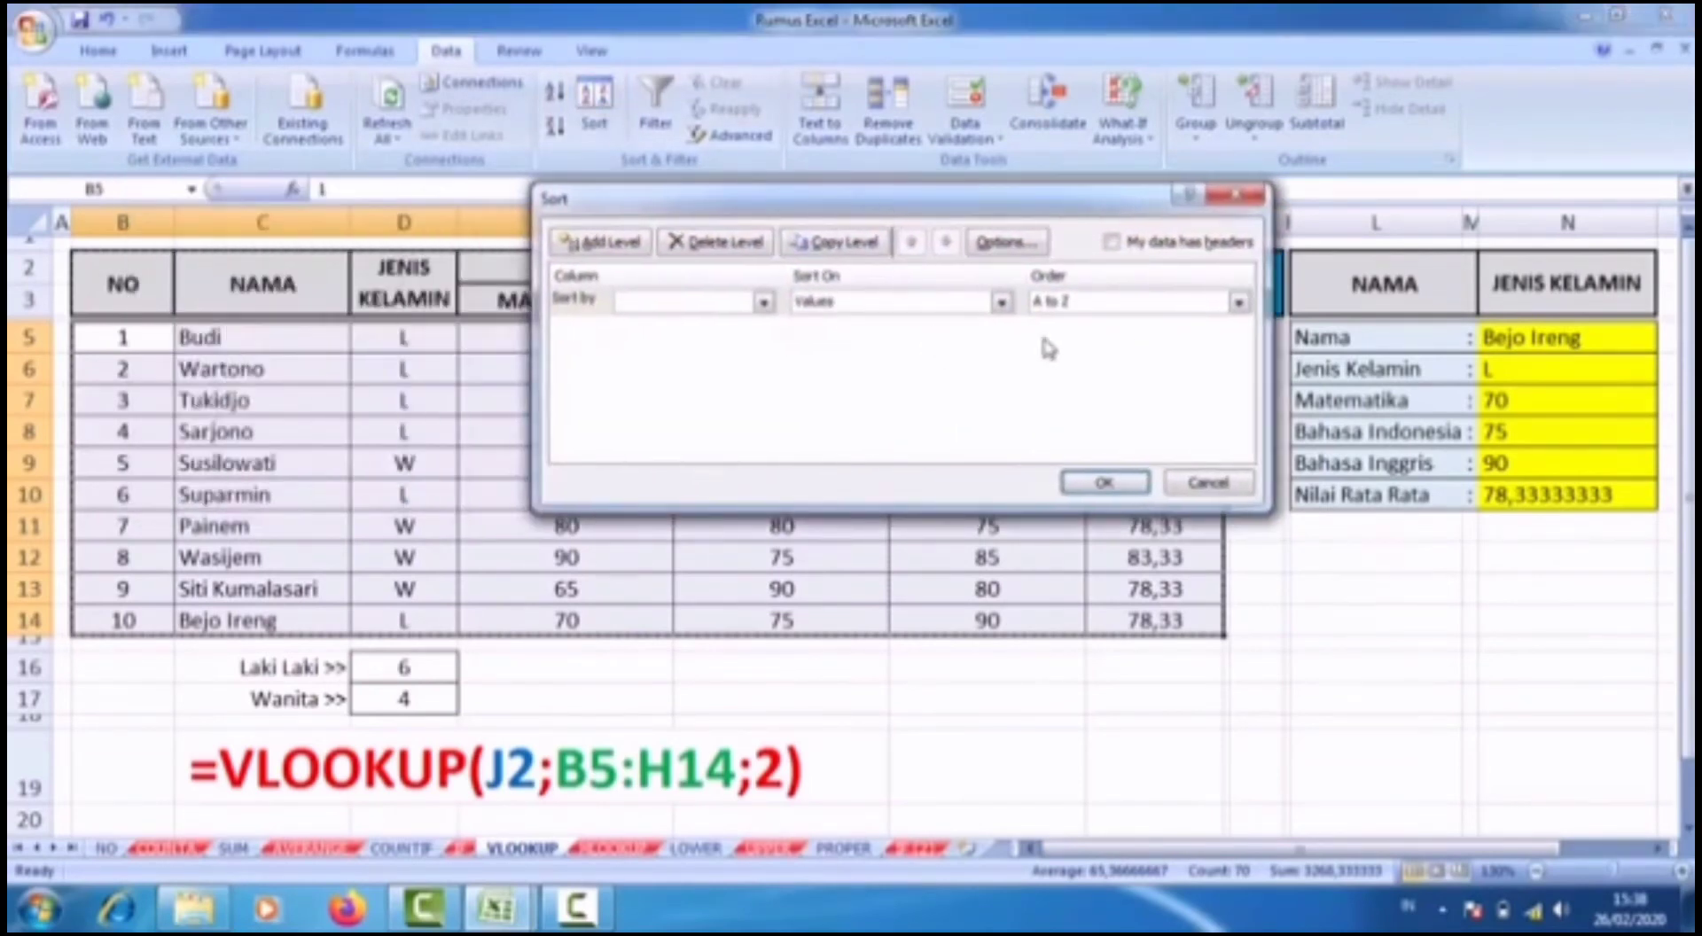
left_click(1104, 481)
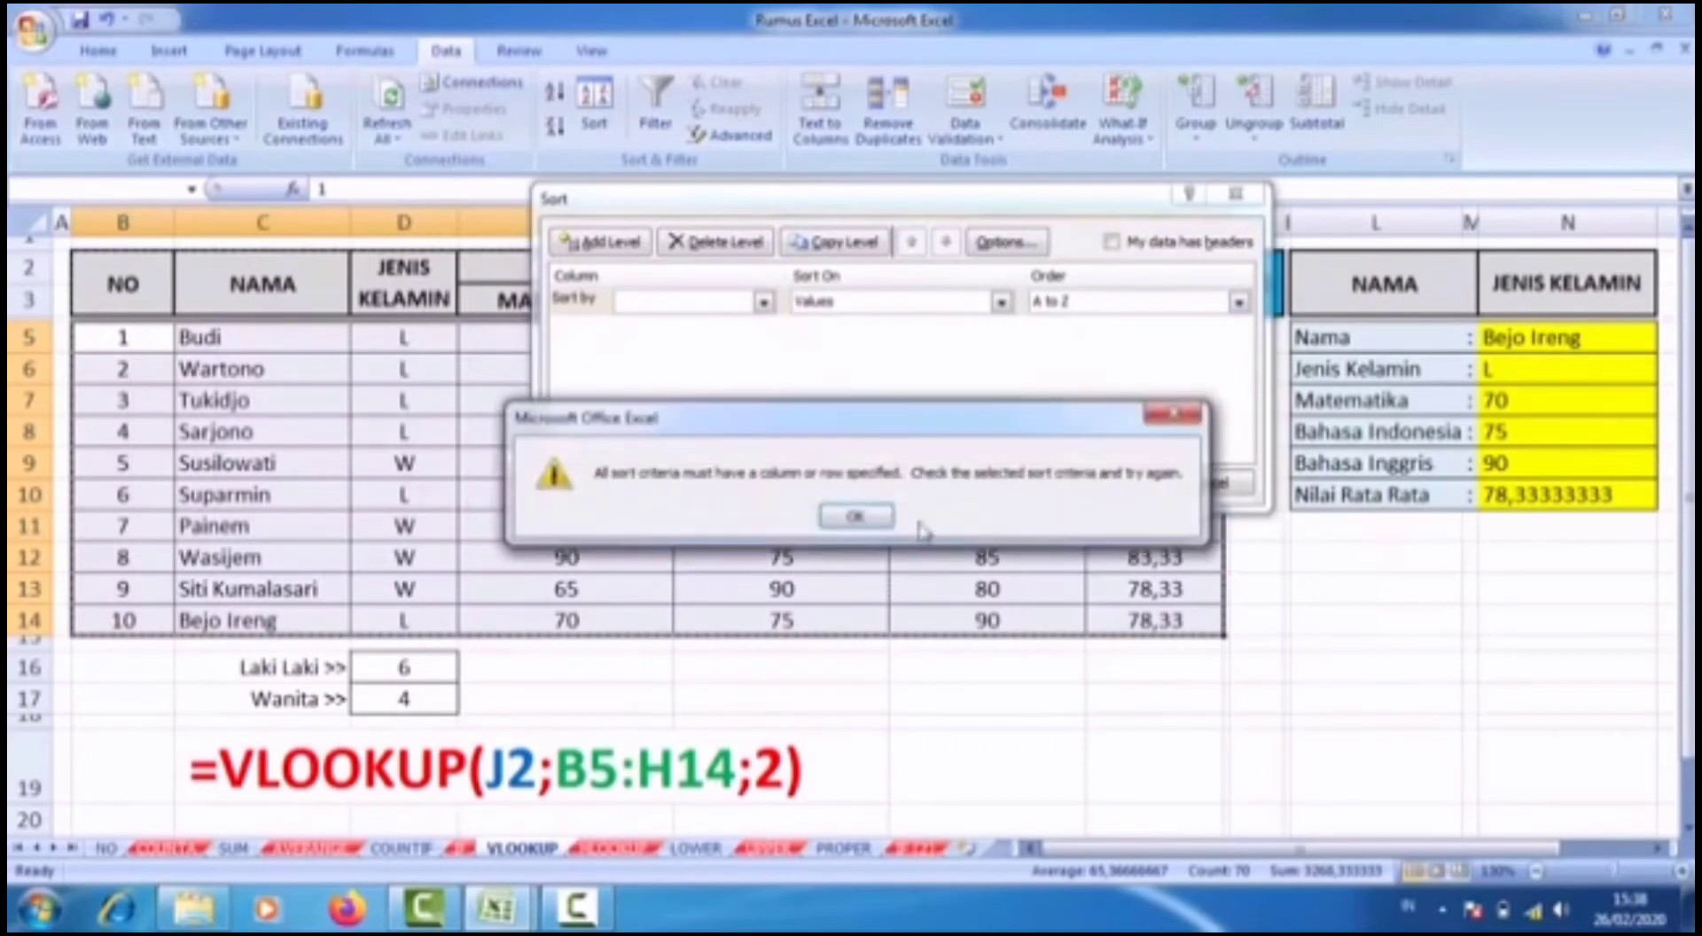
left_click(853, 517)
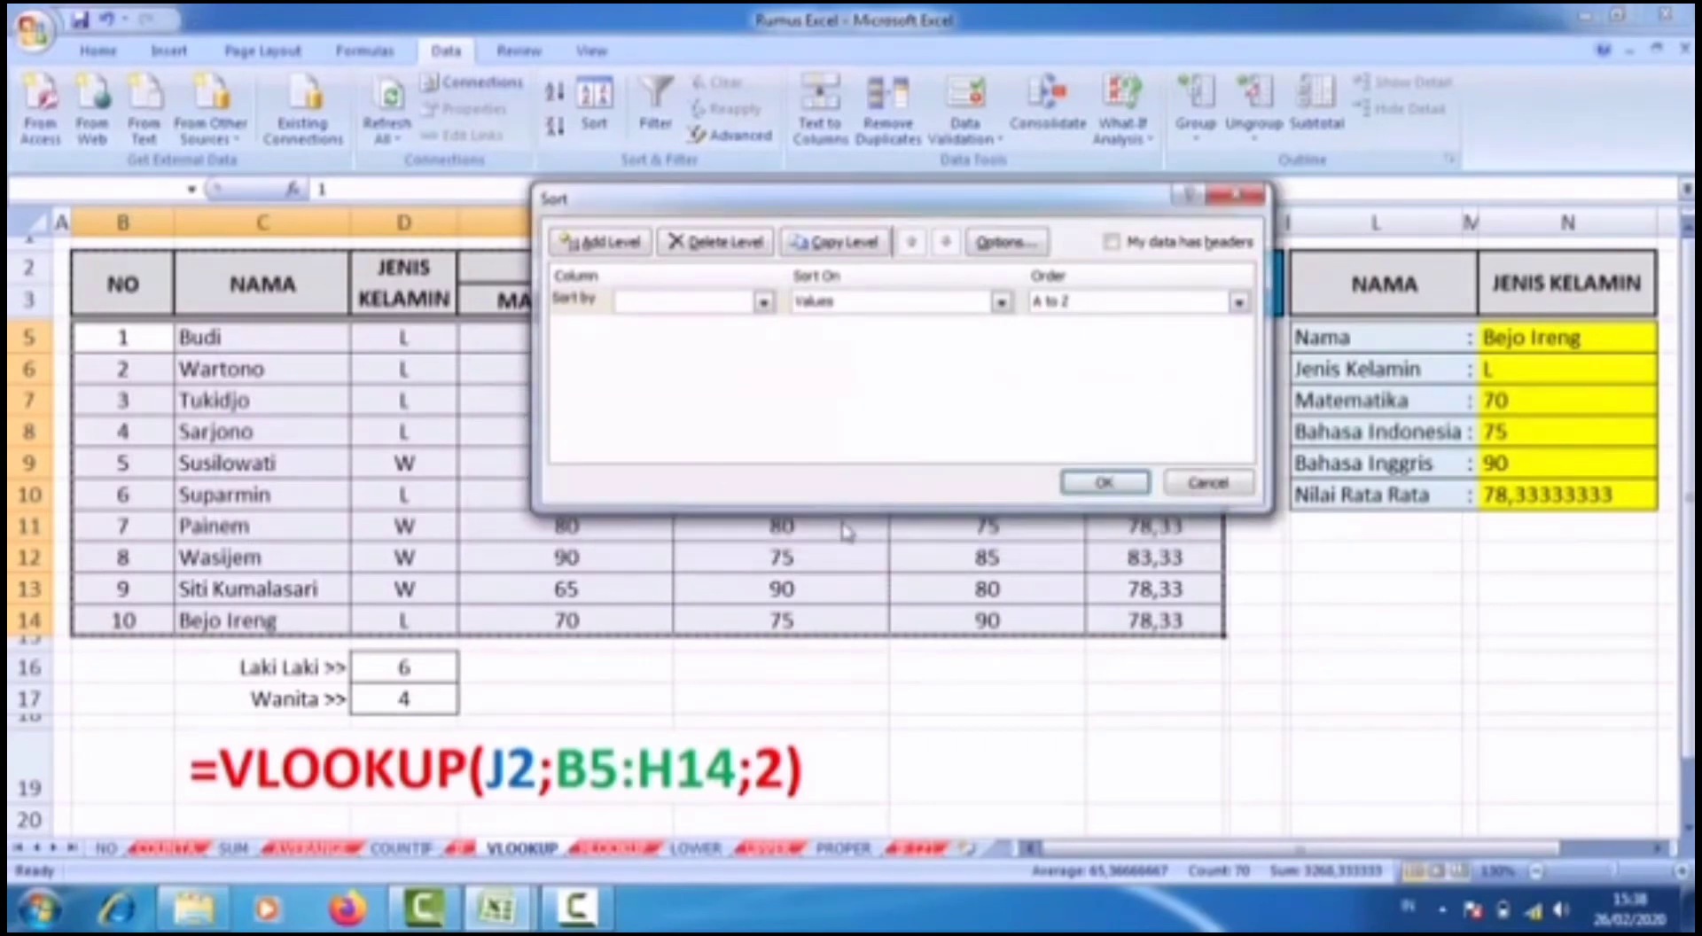
left_click(764, 304)
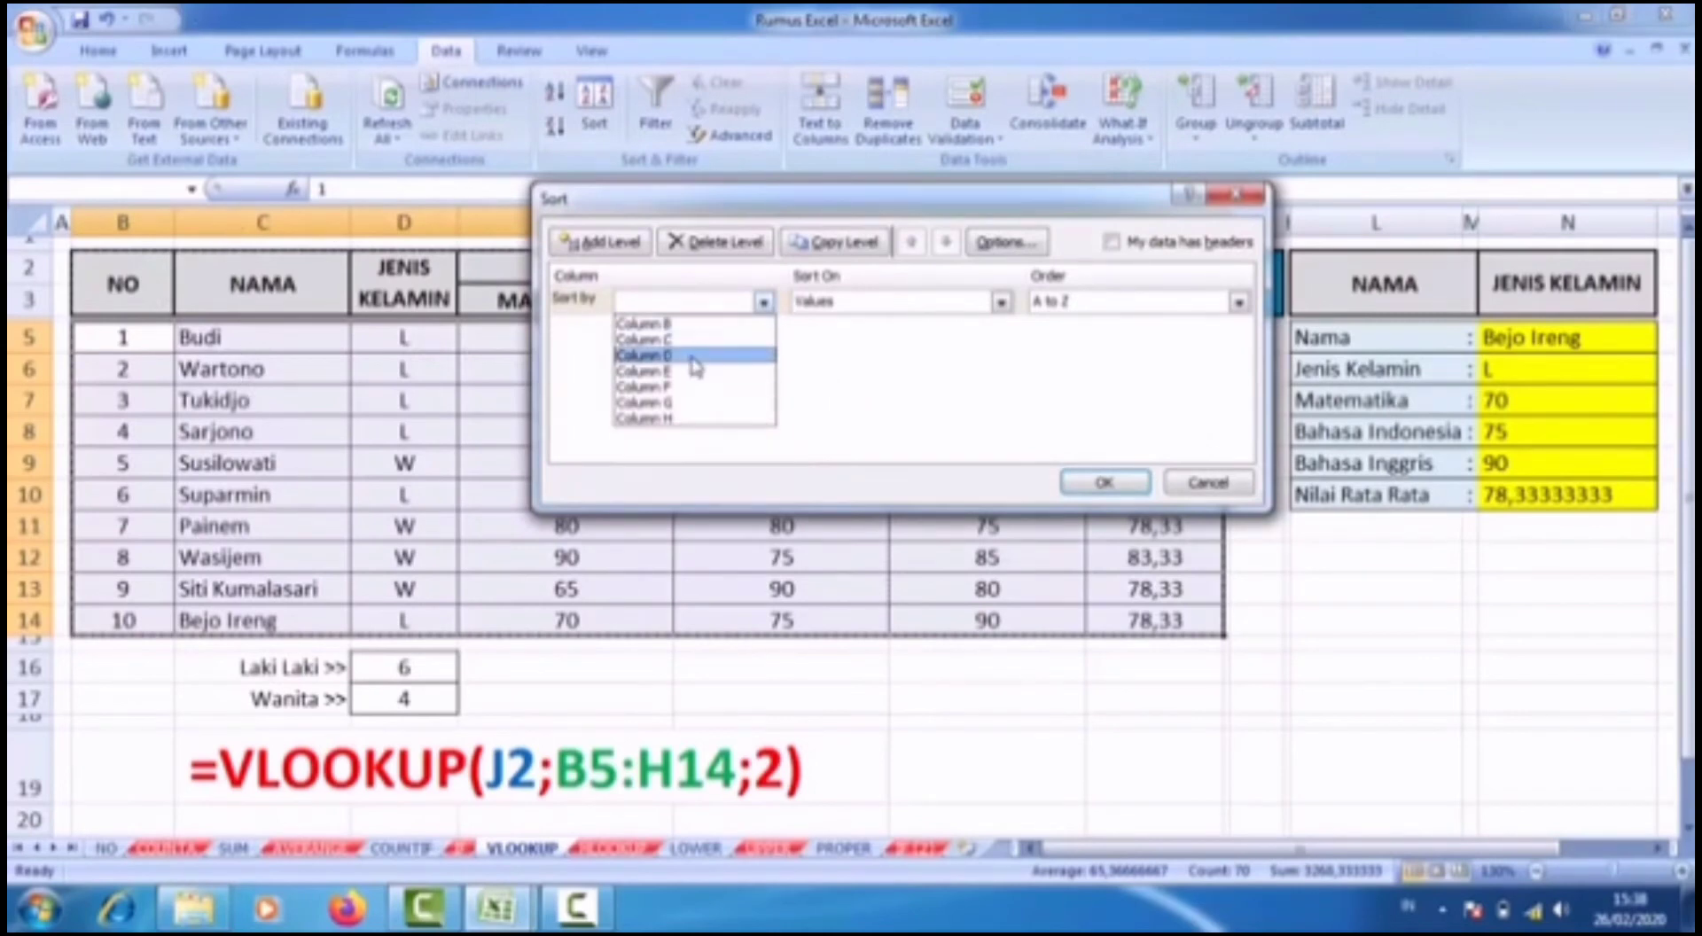
left_click(689, 339)
left_click(1137, 492)
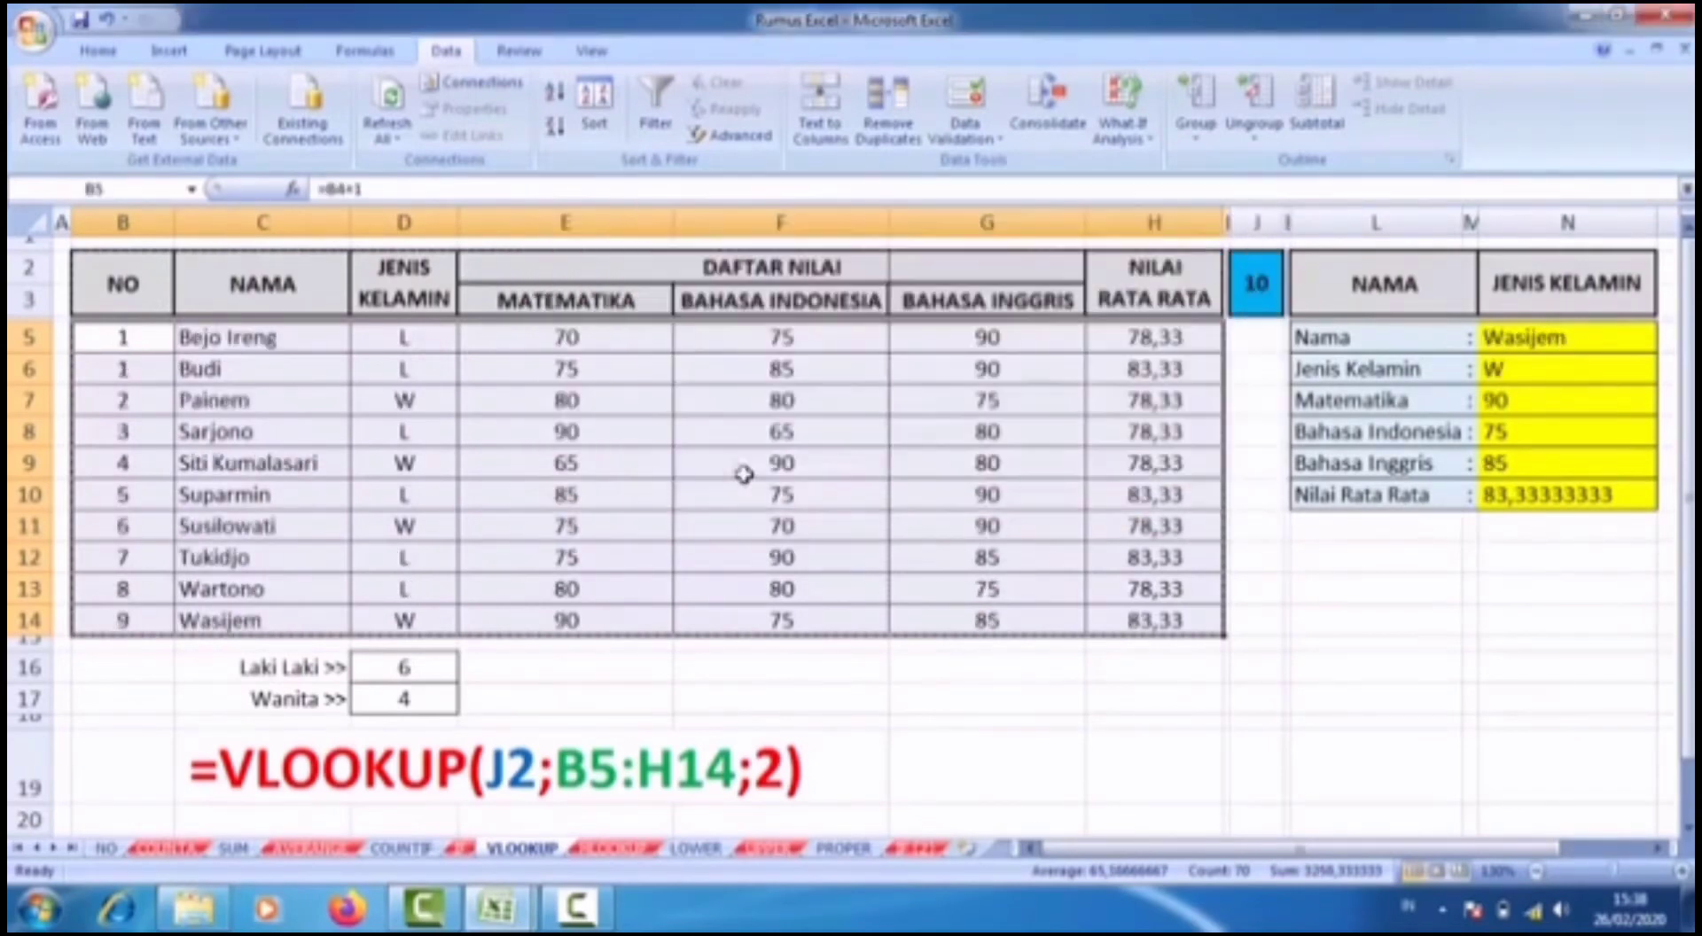
left_click_drag(219, 337, 221, 588)
left_click(220, 462)
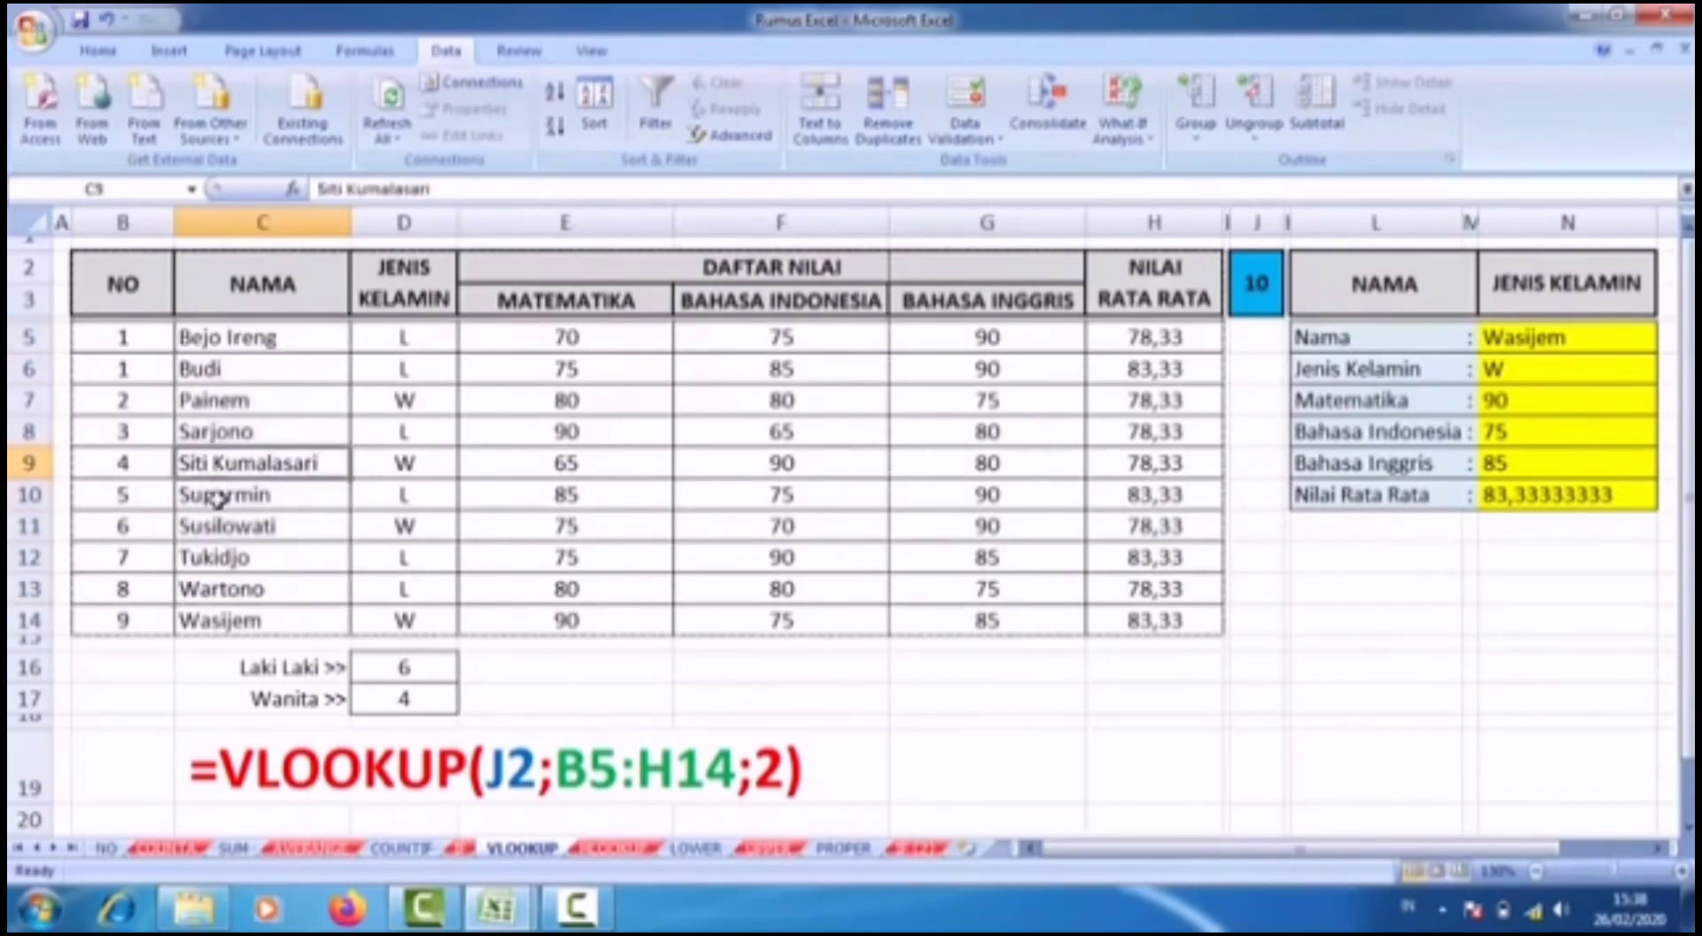
left_click(222, 526)
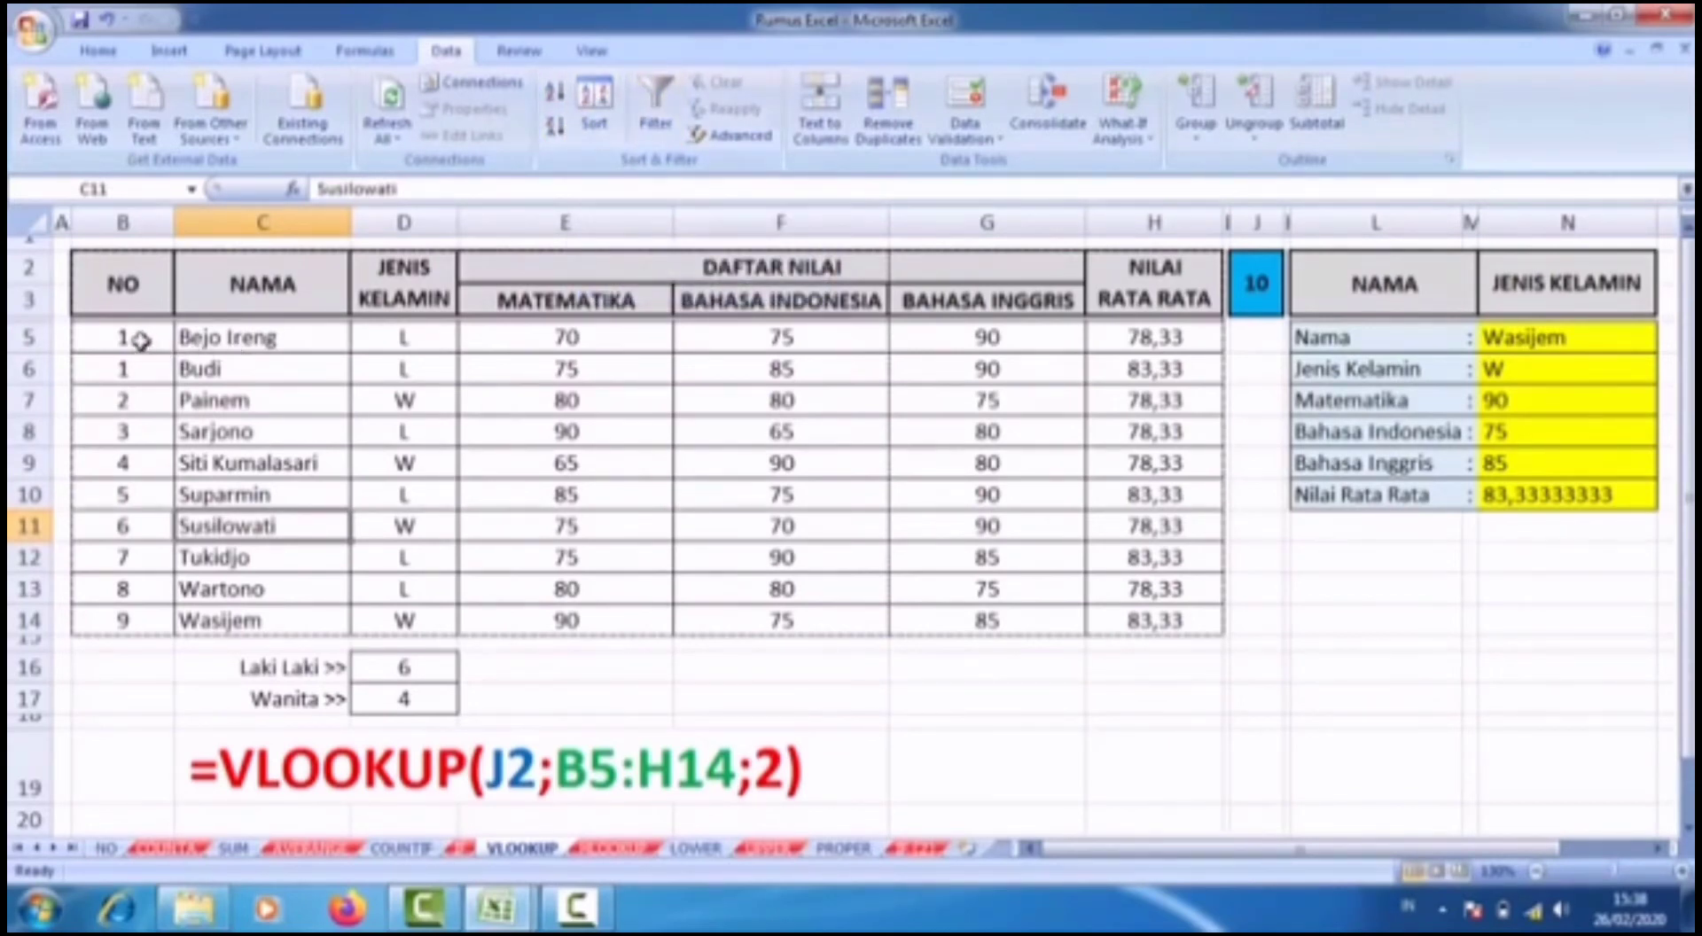
left_click_drag(133, 339, 1172, 615)
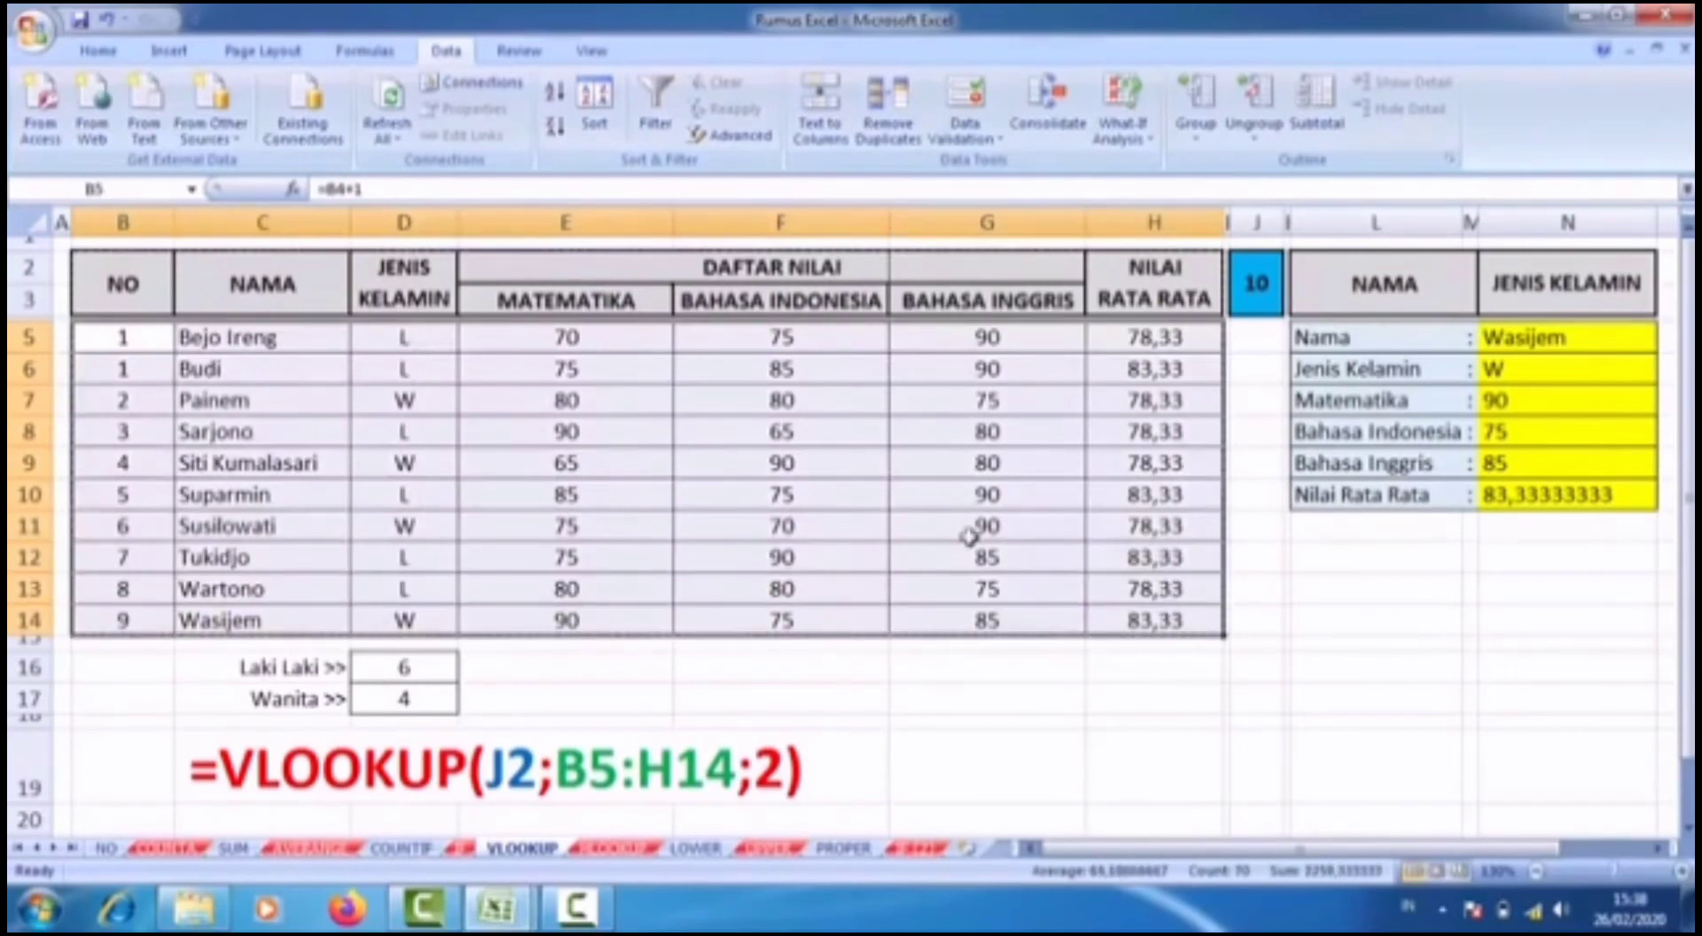
left_click(656, 105)
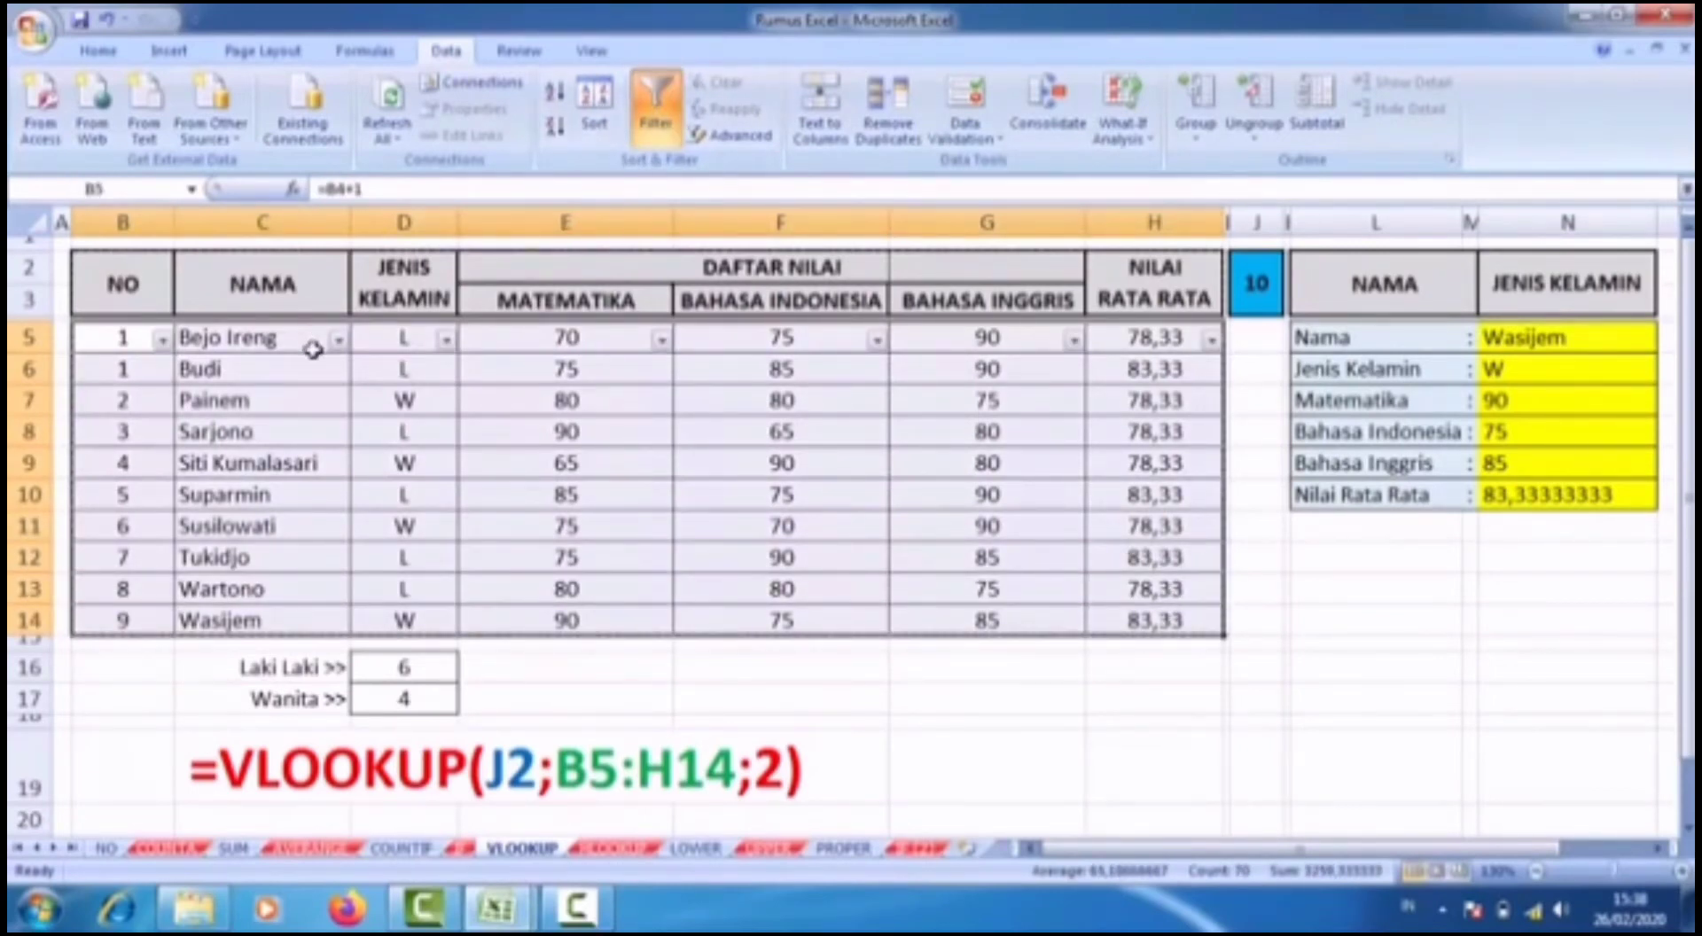
left_click(656, 105)
left_click(262, 399)
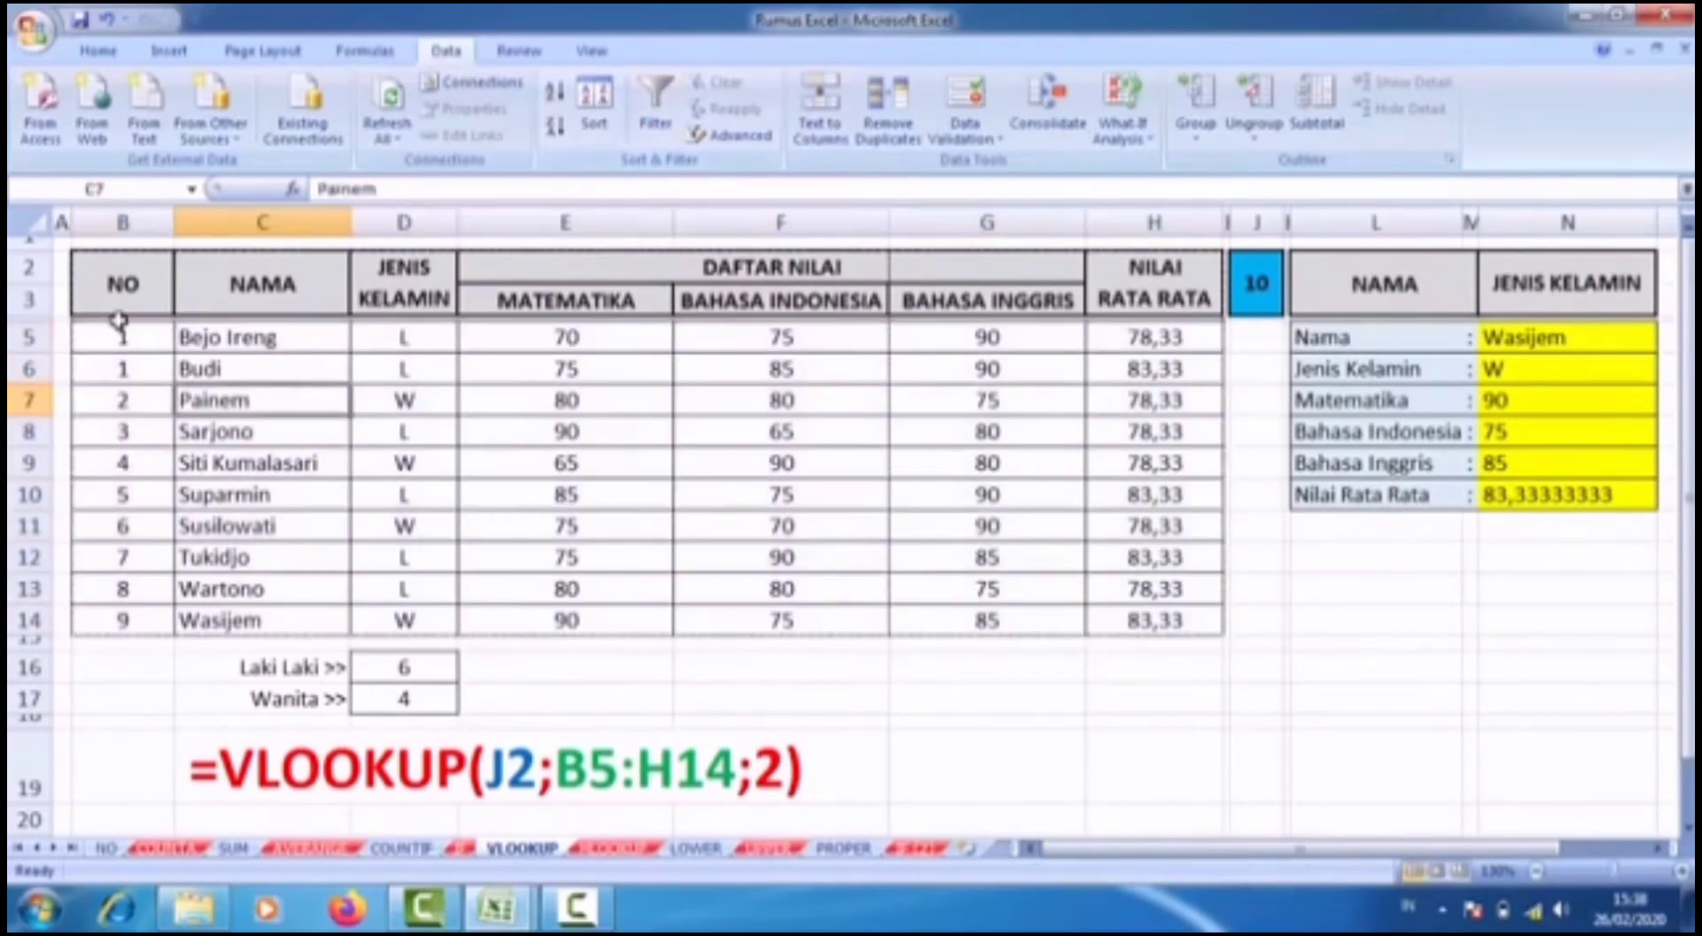
Turn on filtering for the range B4:H14 and enlarge row 4 to about the height of the data rows.
left_click_drag(119, 328, 1150, 623)
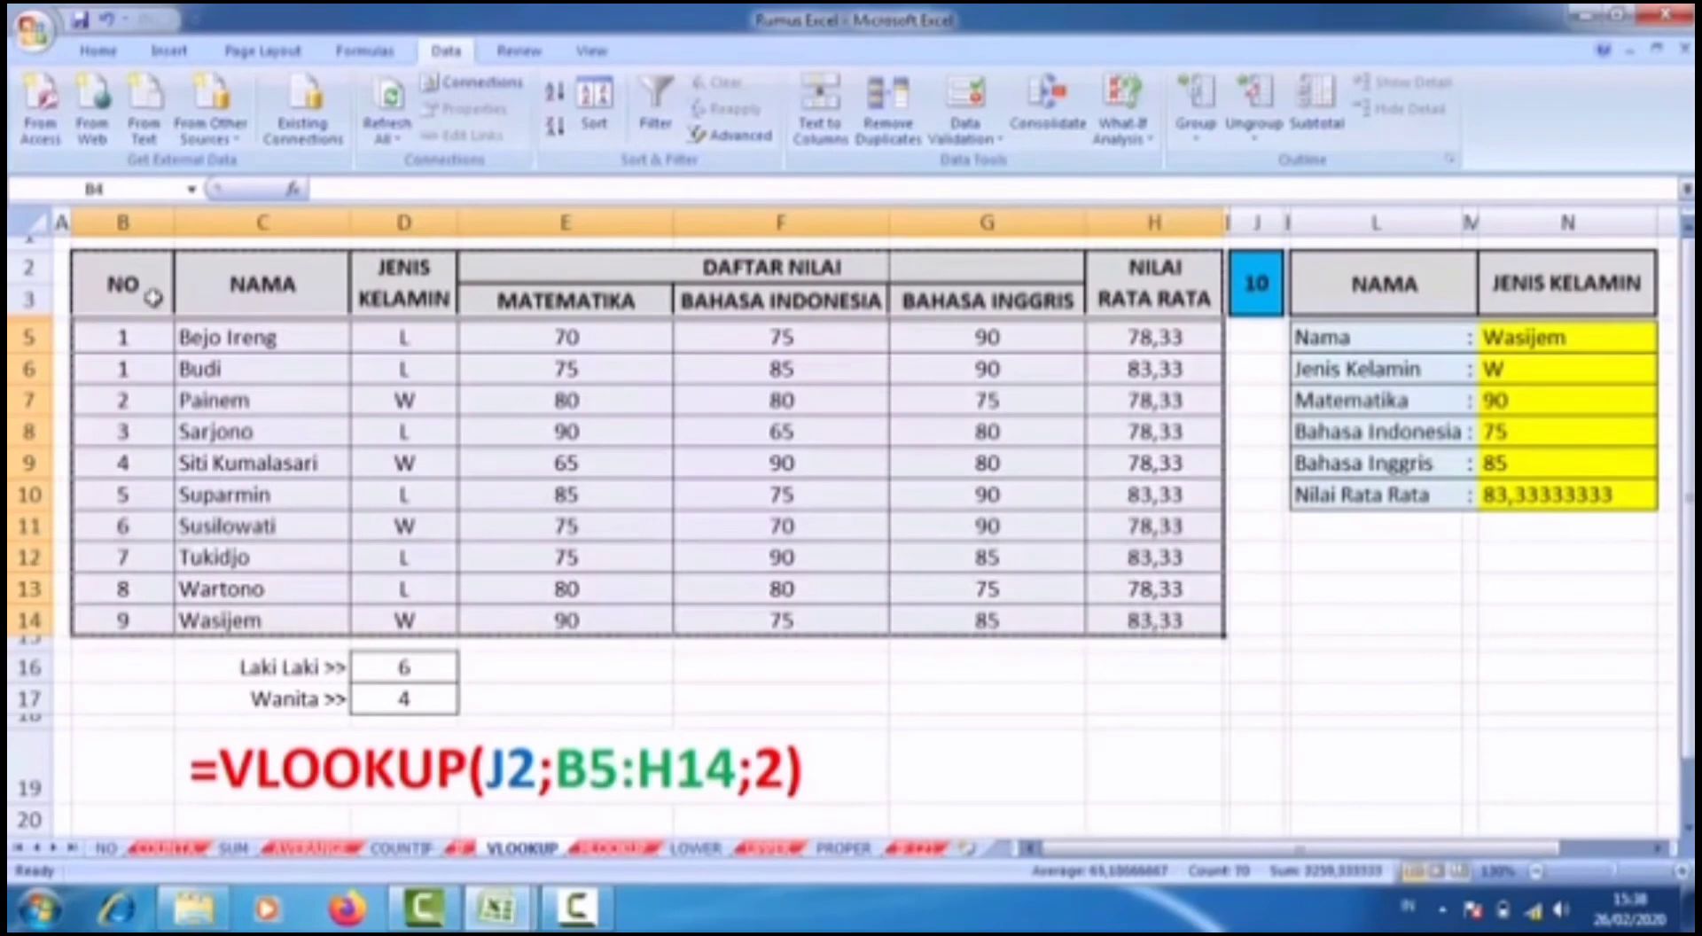
left_click(656, 105)
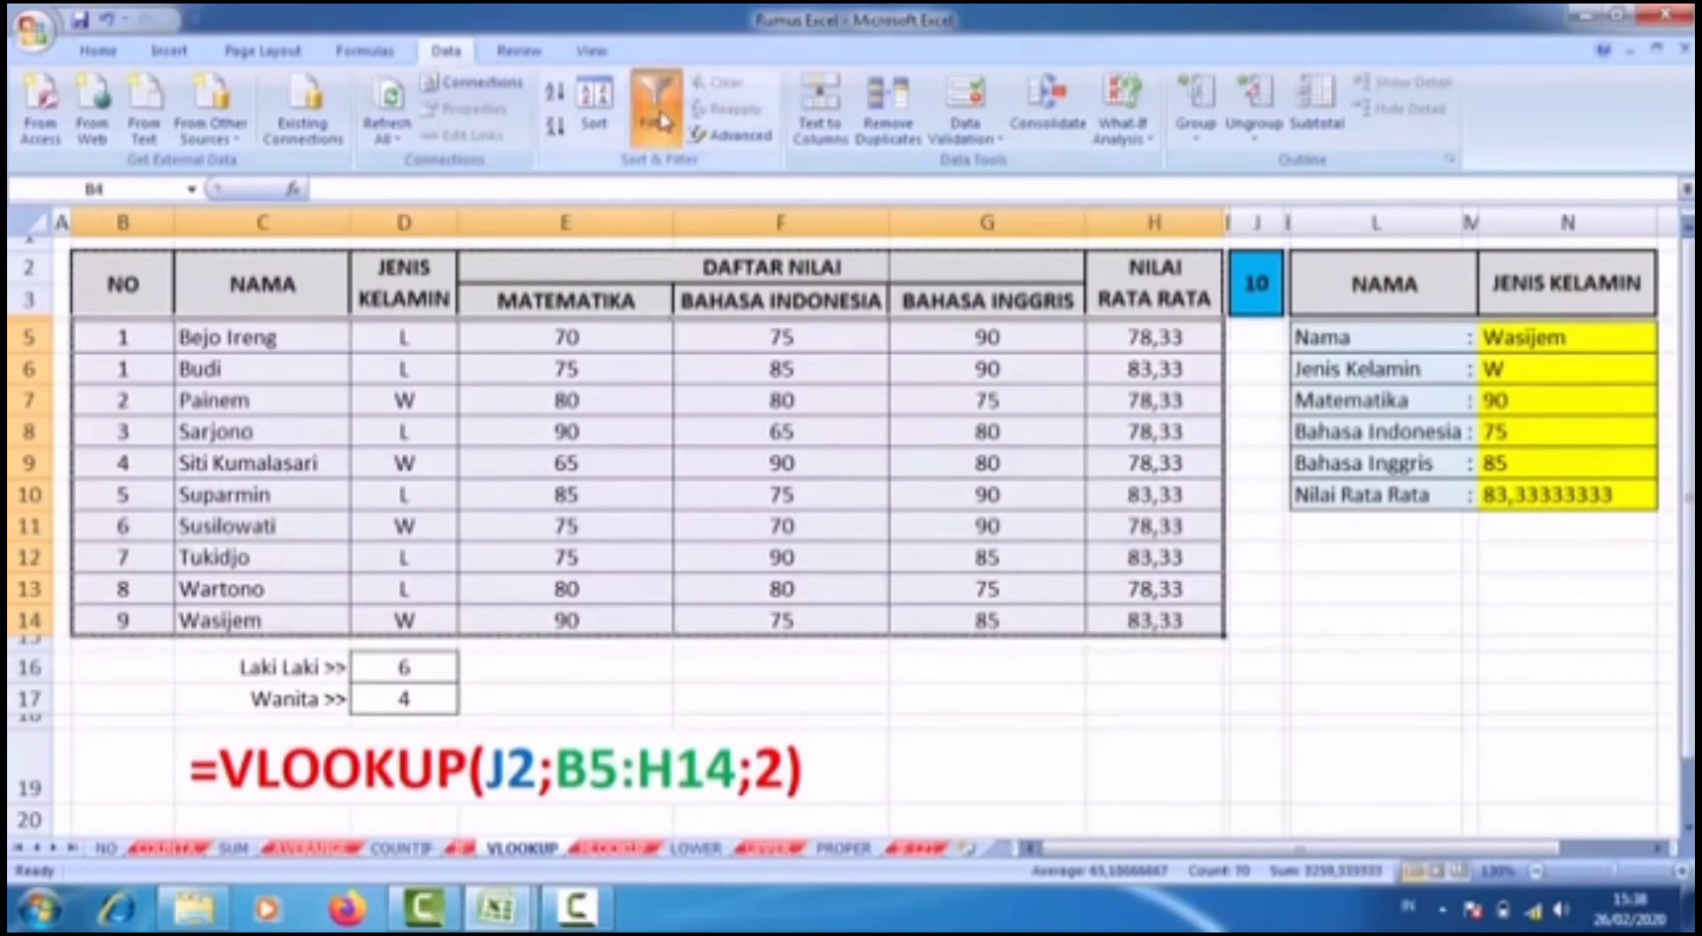
left_click(543, 368)
left_click_drag(26, 323, 31, 351)
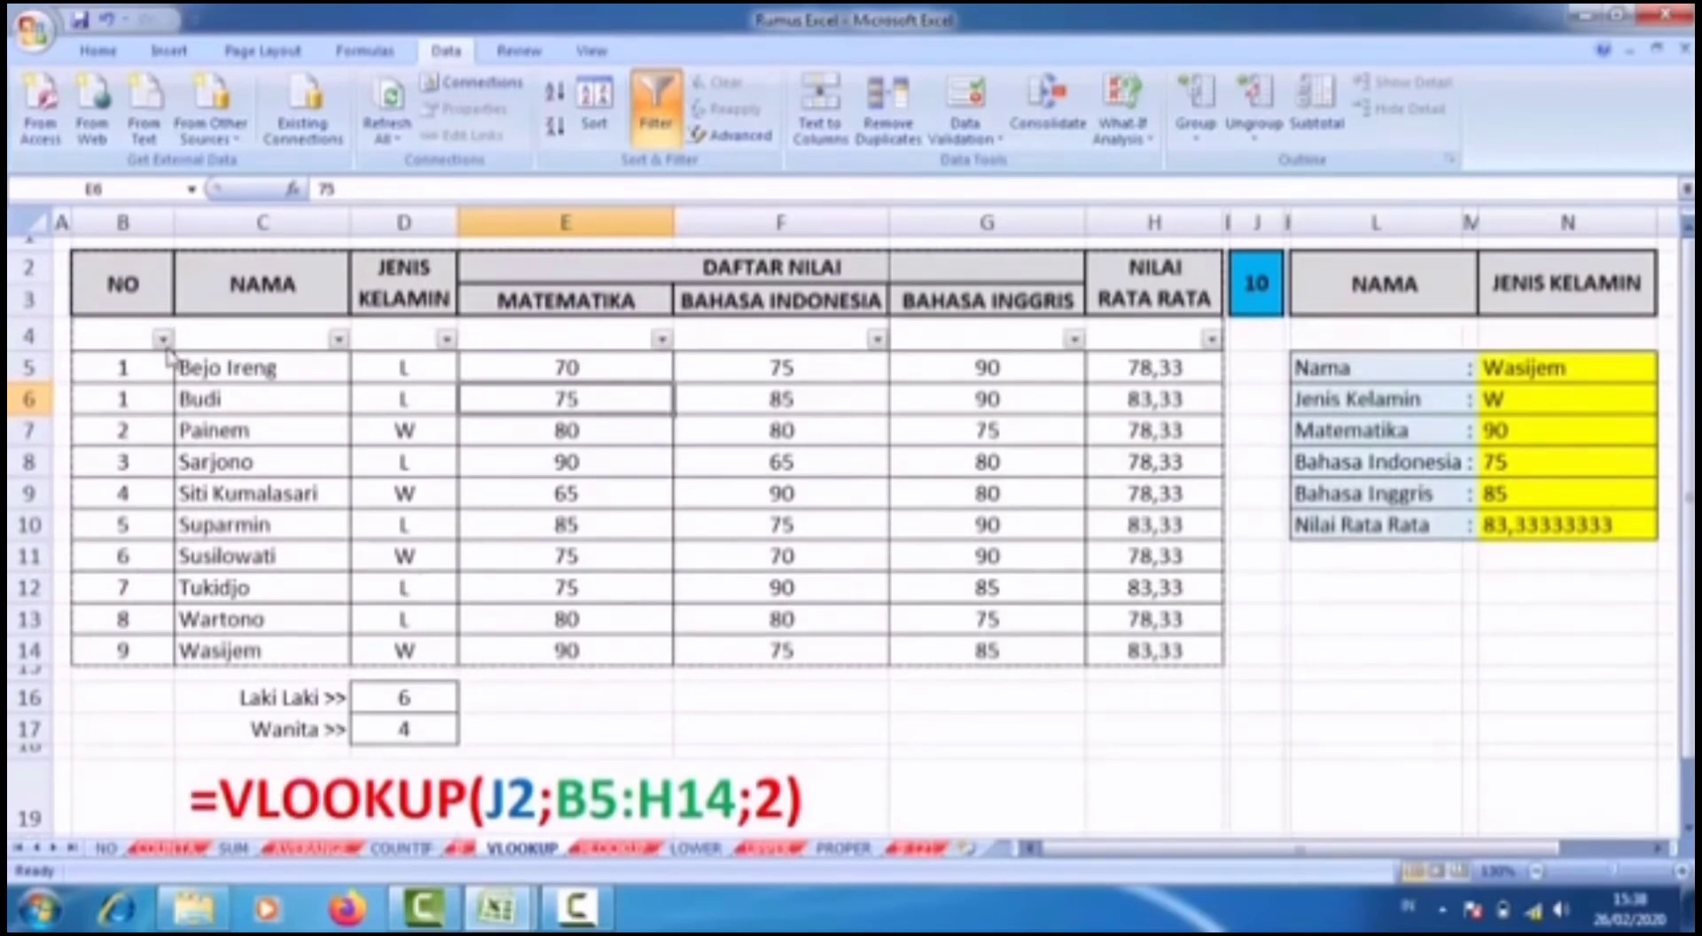
Filter the NAMA column to show only the first student in the list.
left_click(338, 341)
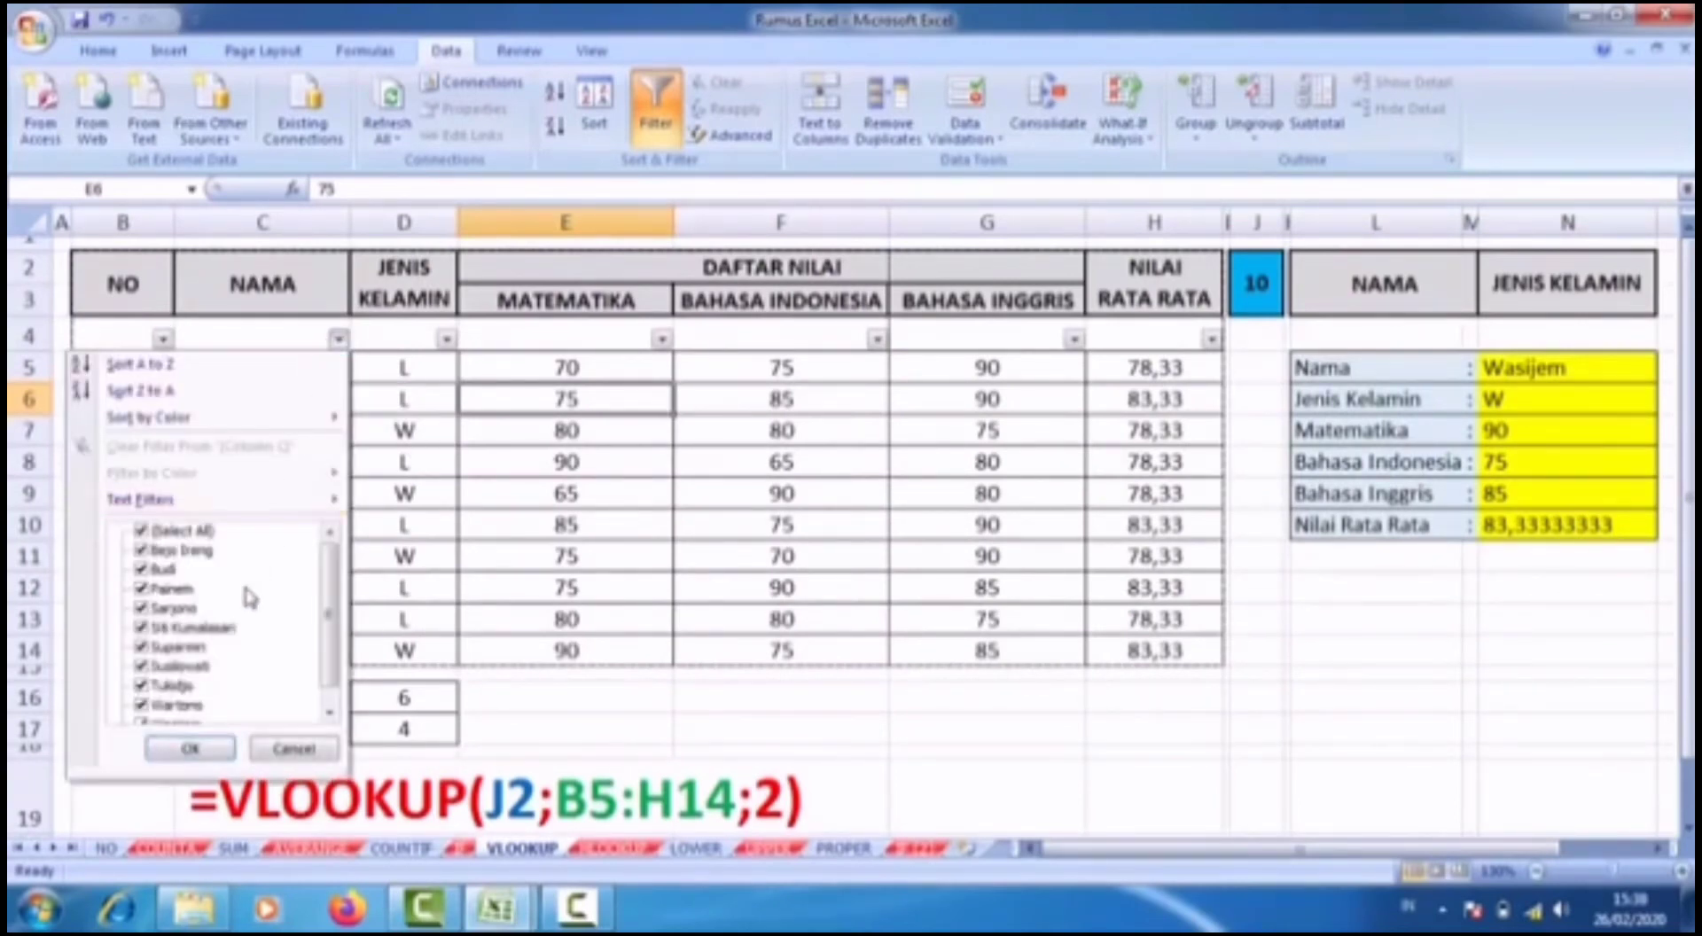
left_click(141, 531)
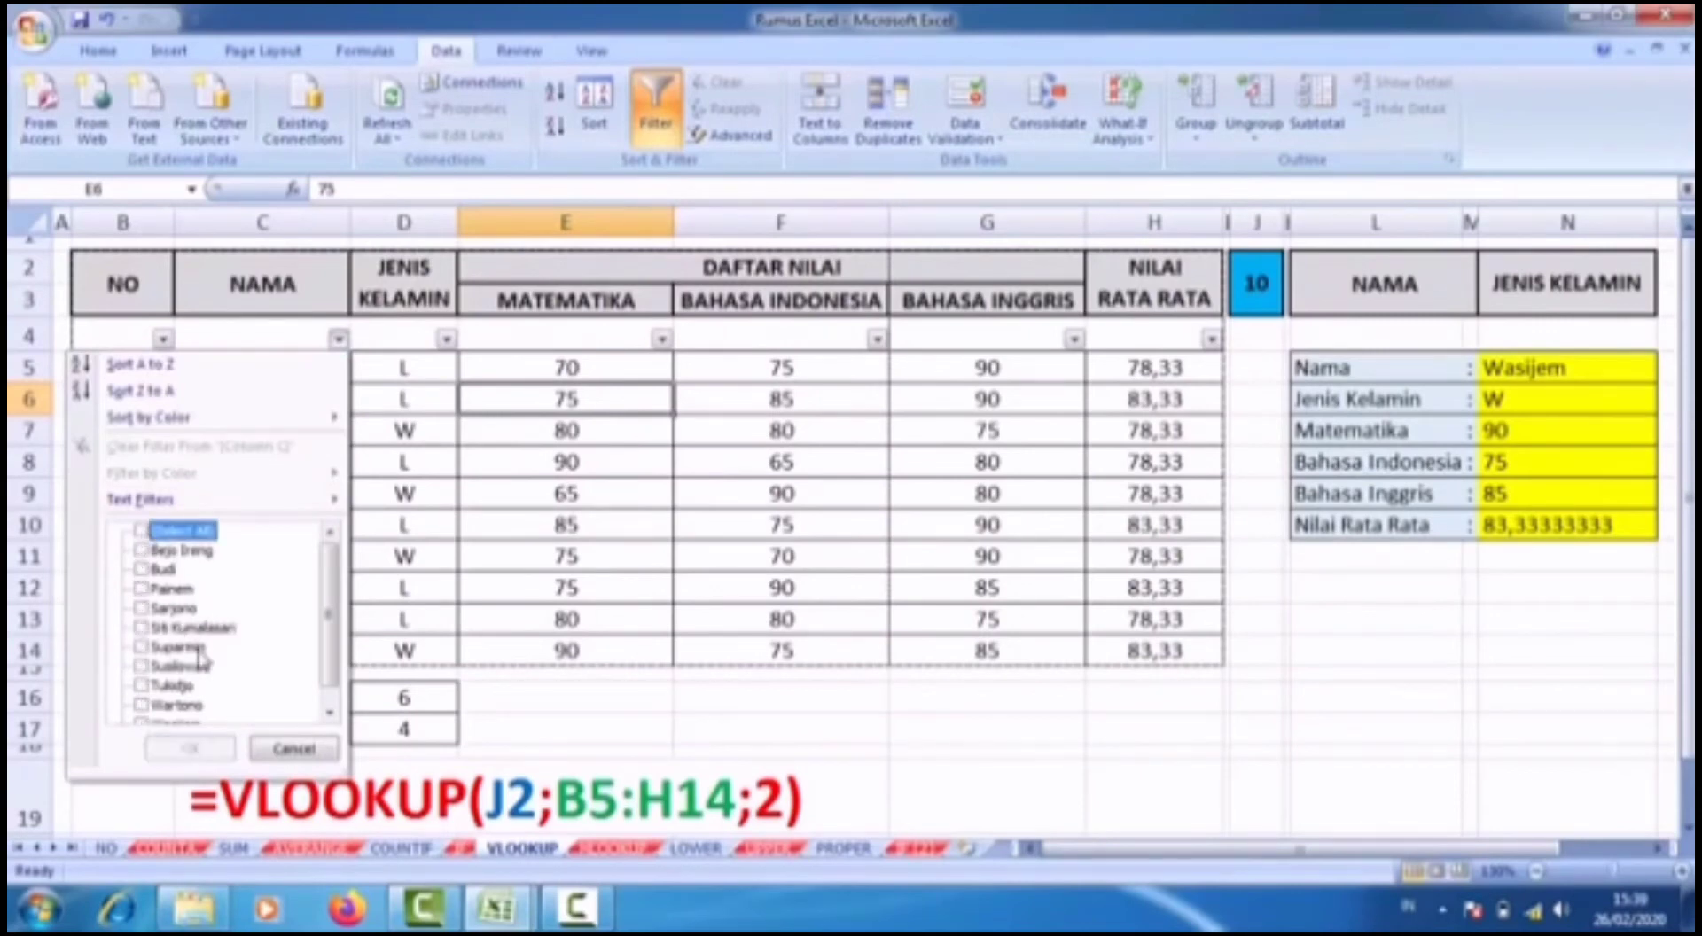
left_click(149, 553)
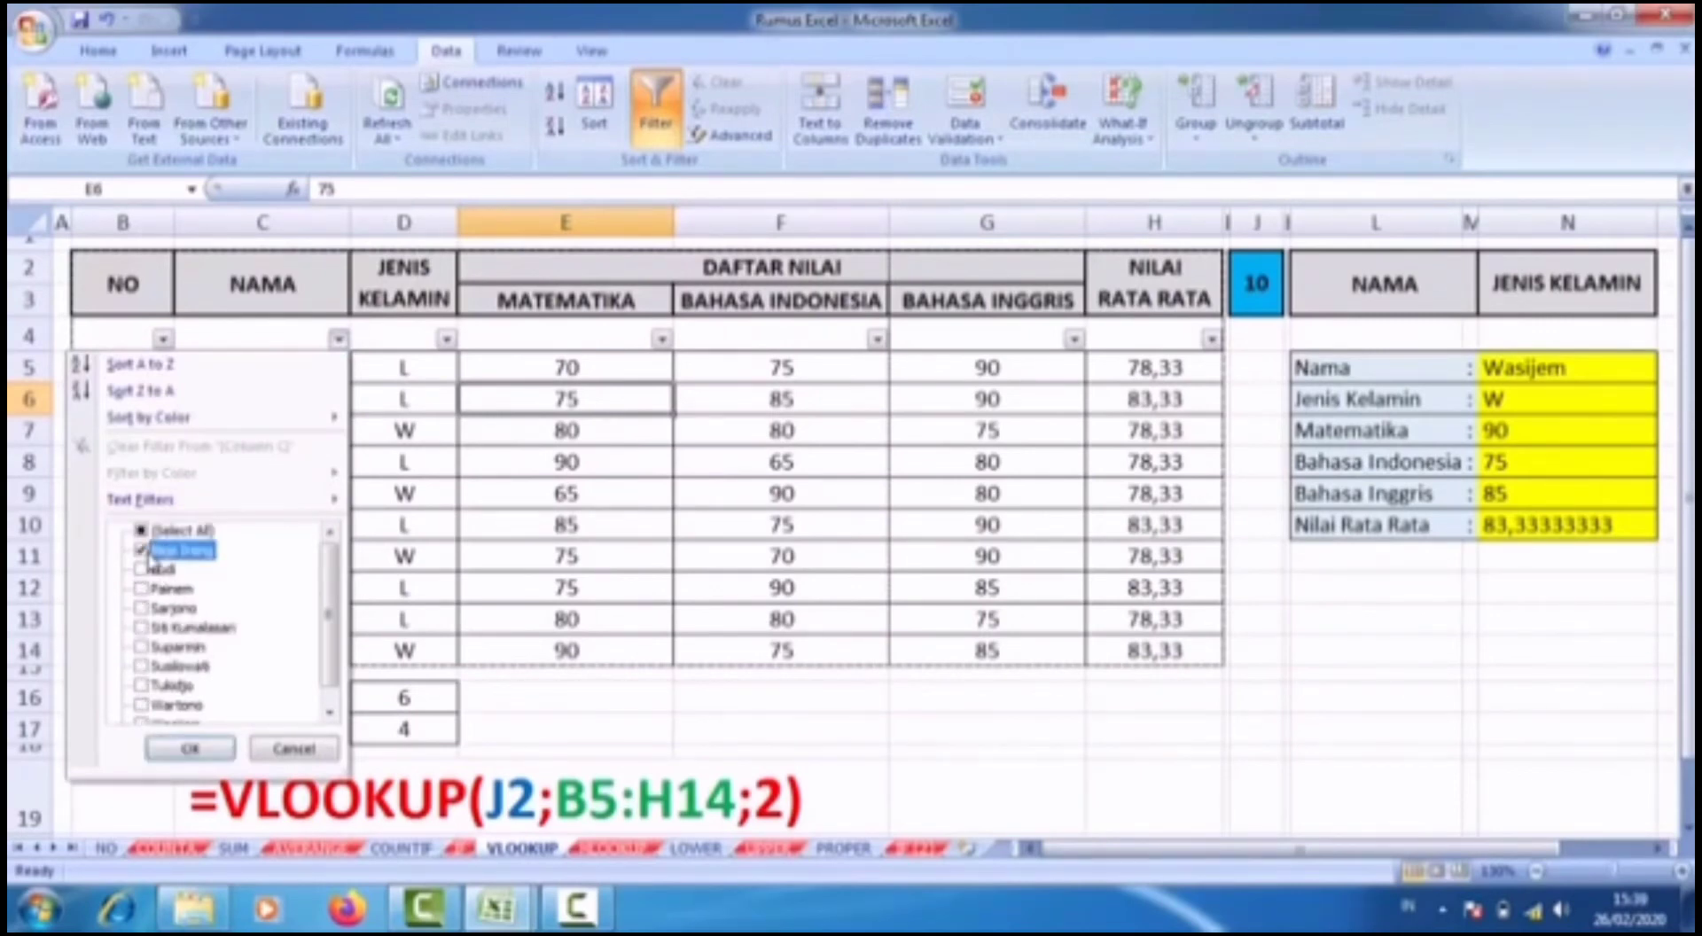
left_click(190, 749)
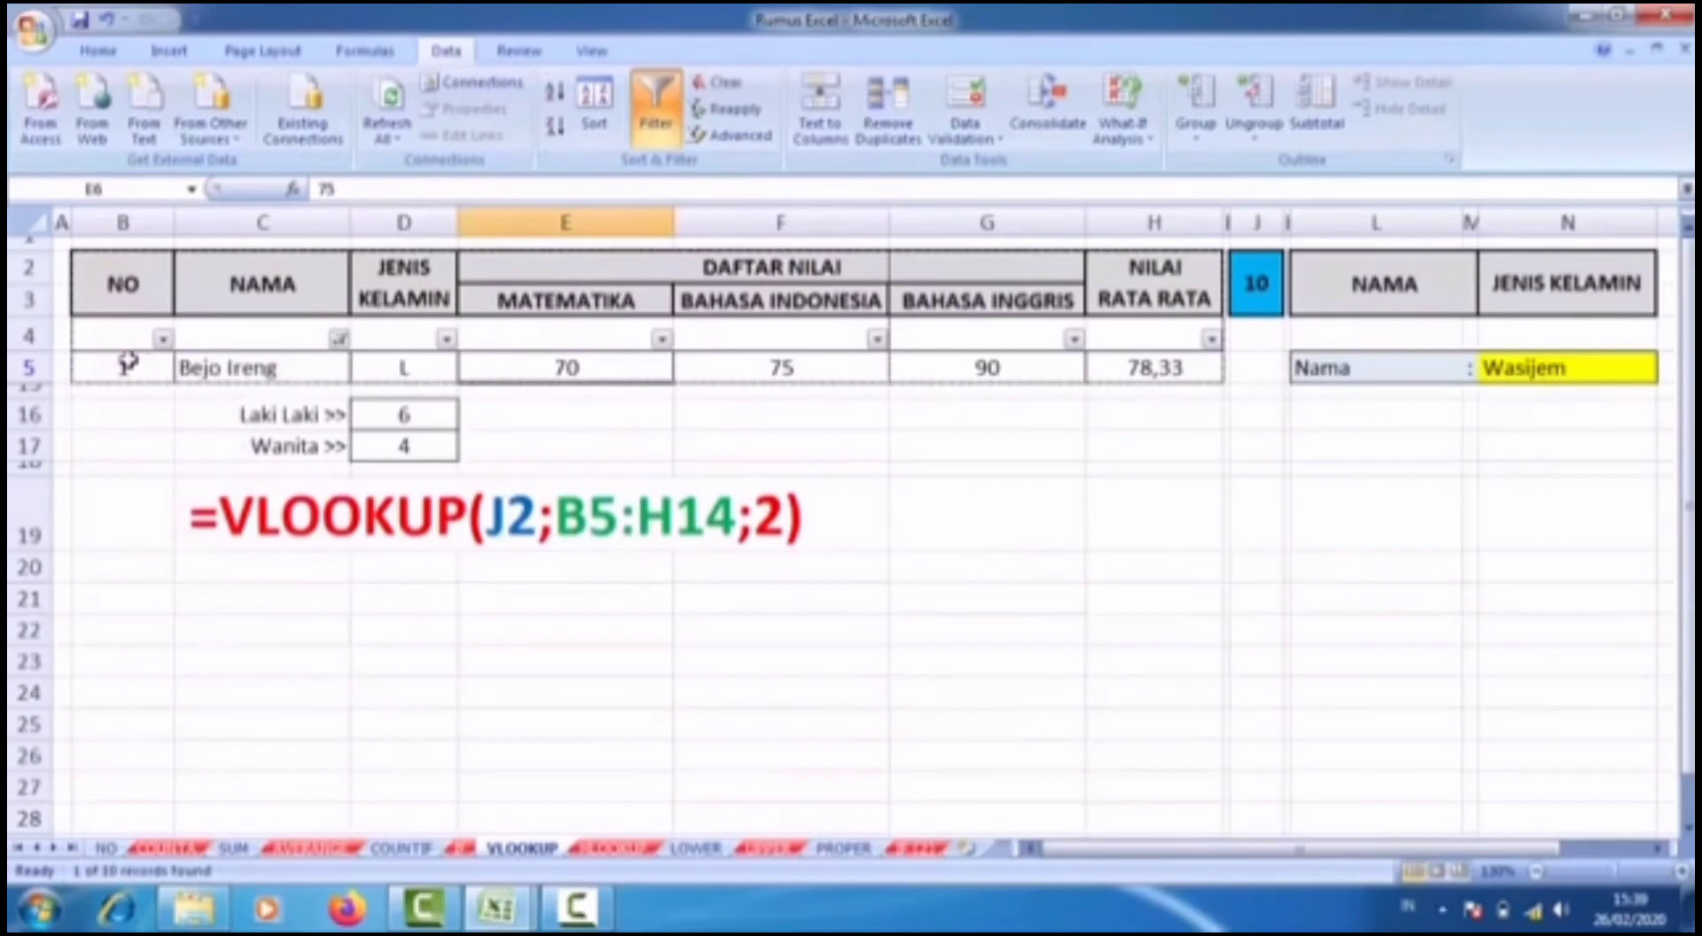
Restore all students in the NAMA column by selecting every name in its filter.
left_click(339, 337)
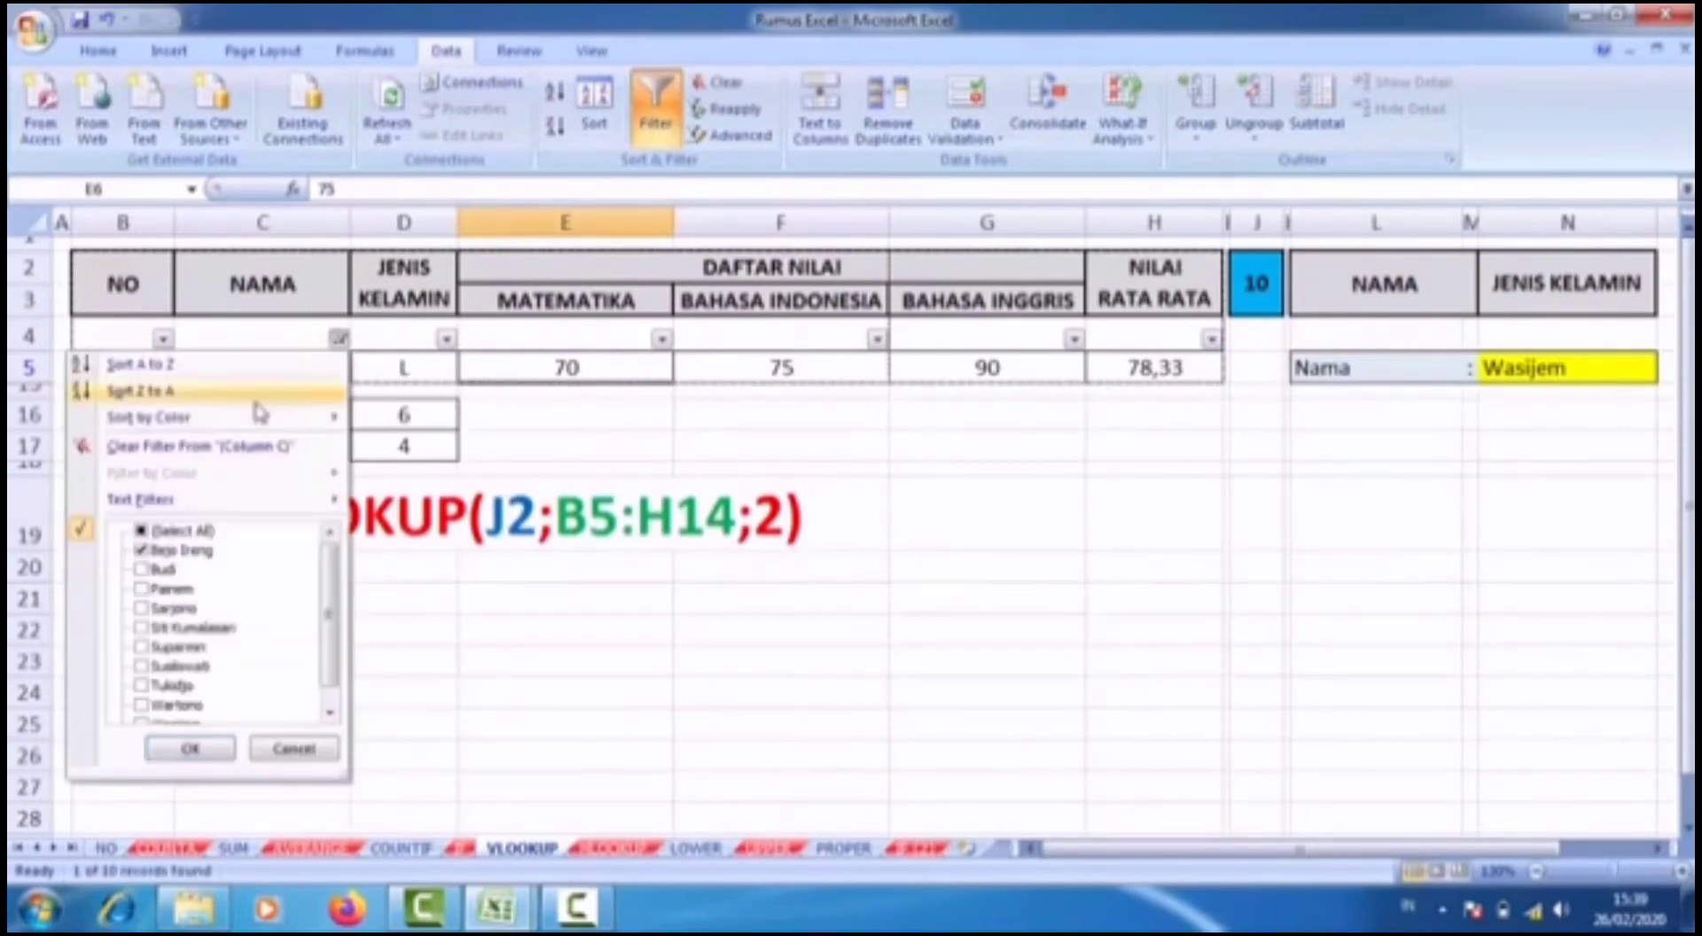
left_click(158, 532)
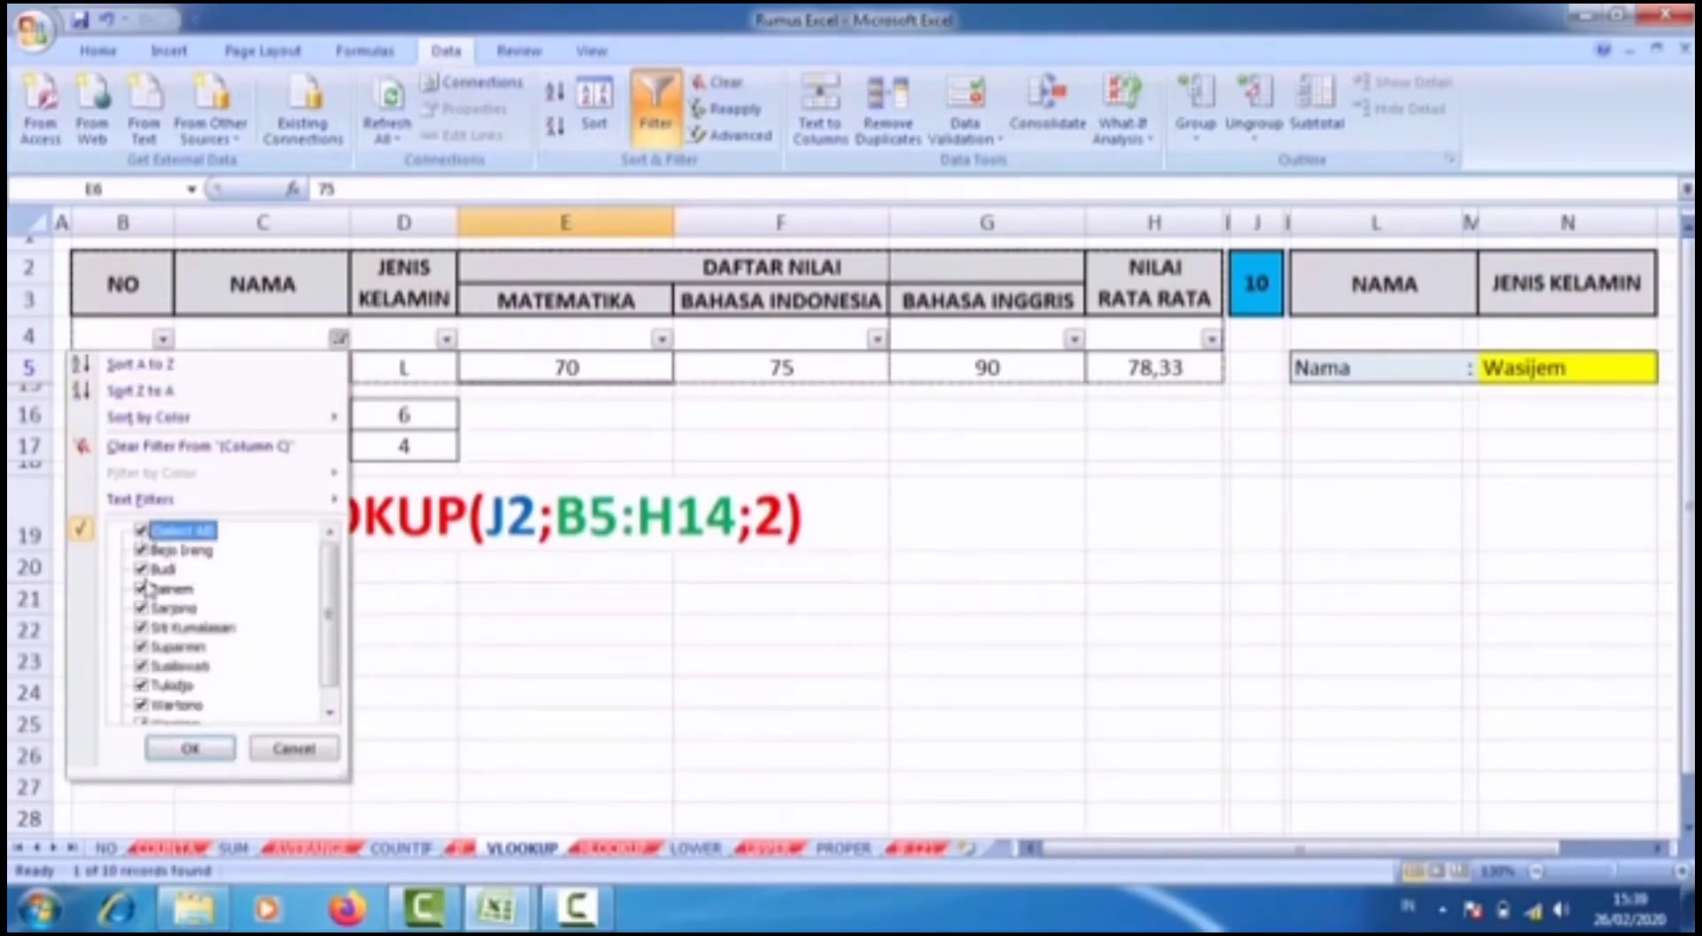
left_click(189, 749)
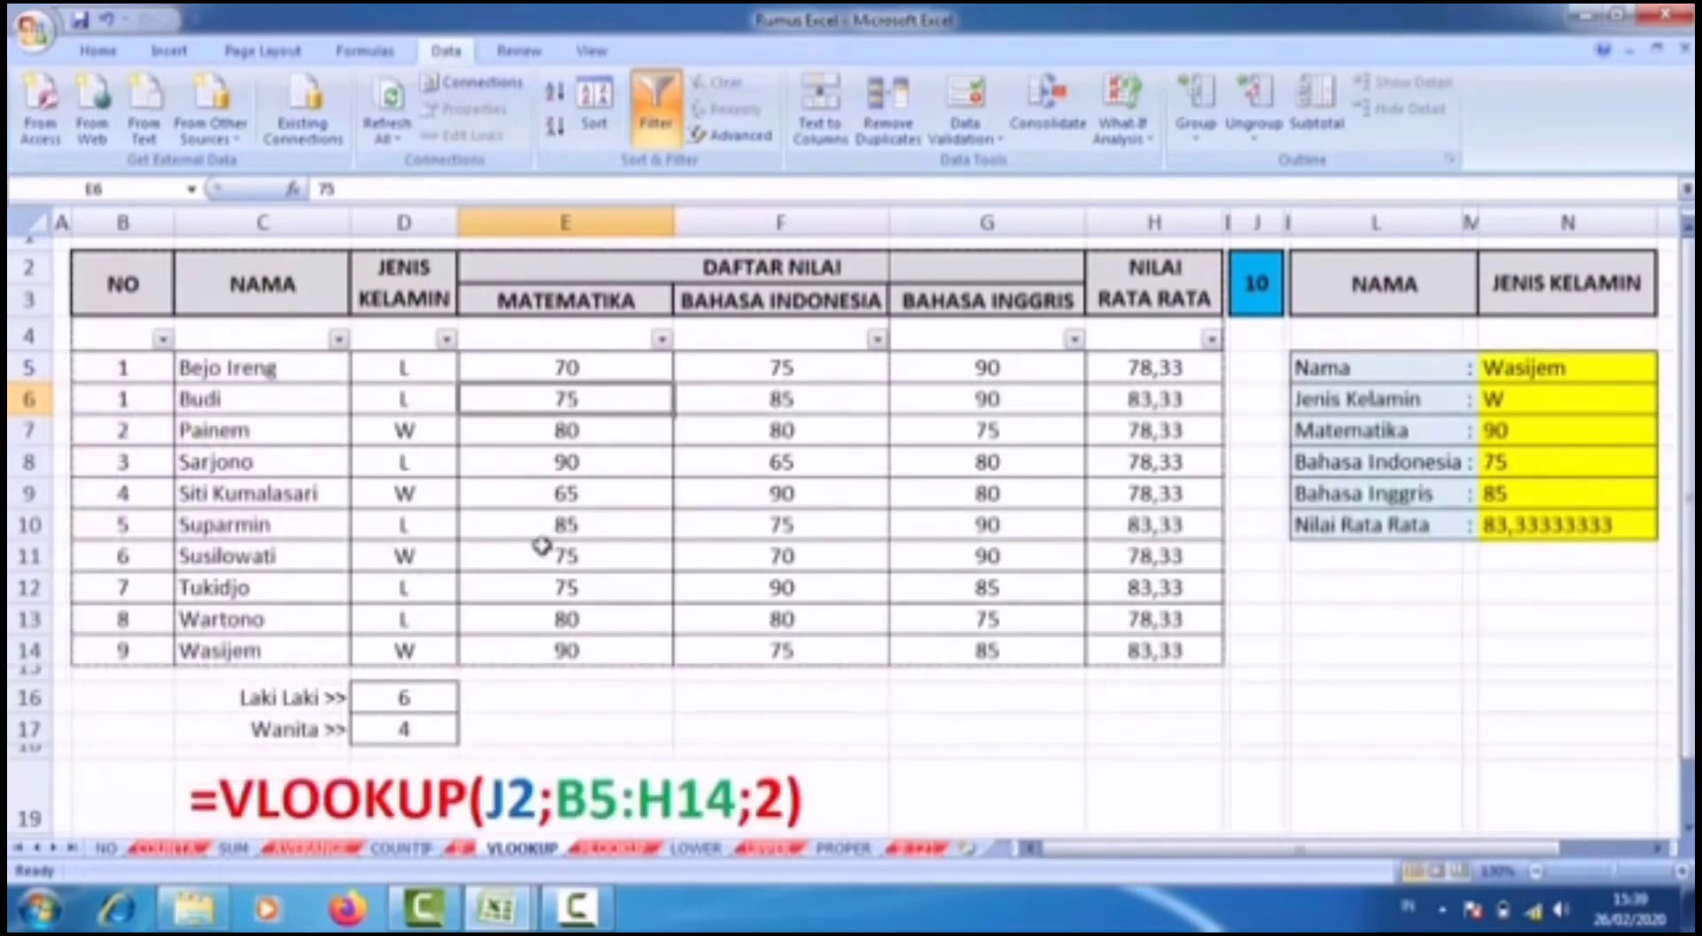
Filter the MATEMATIKA column to show only the rows with a score of 80.
left_click(662, 341)
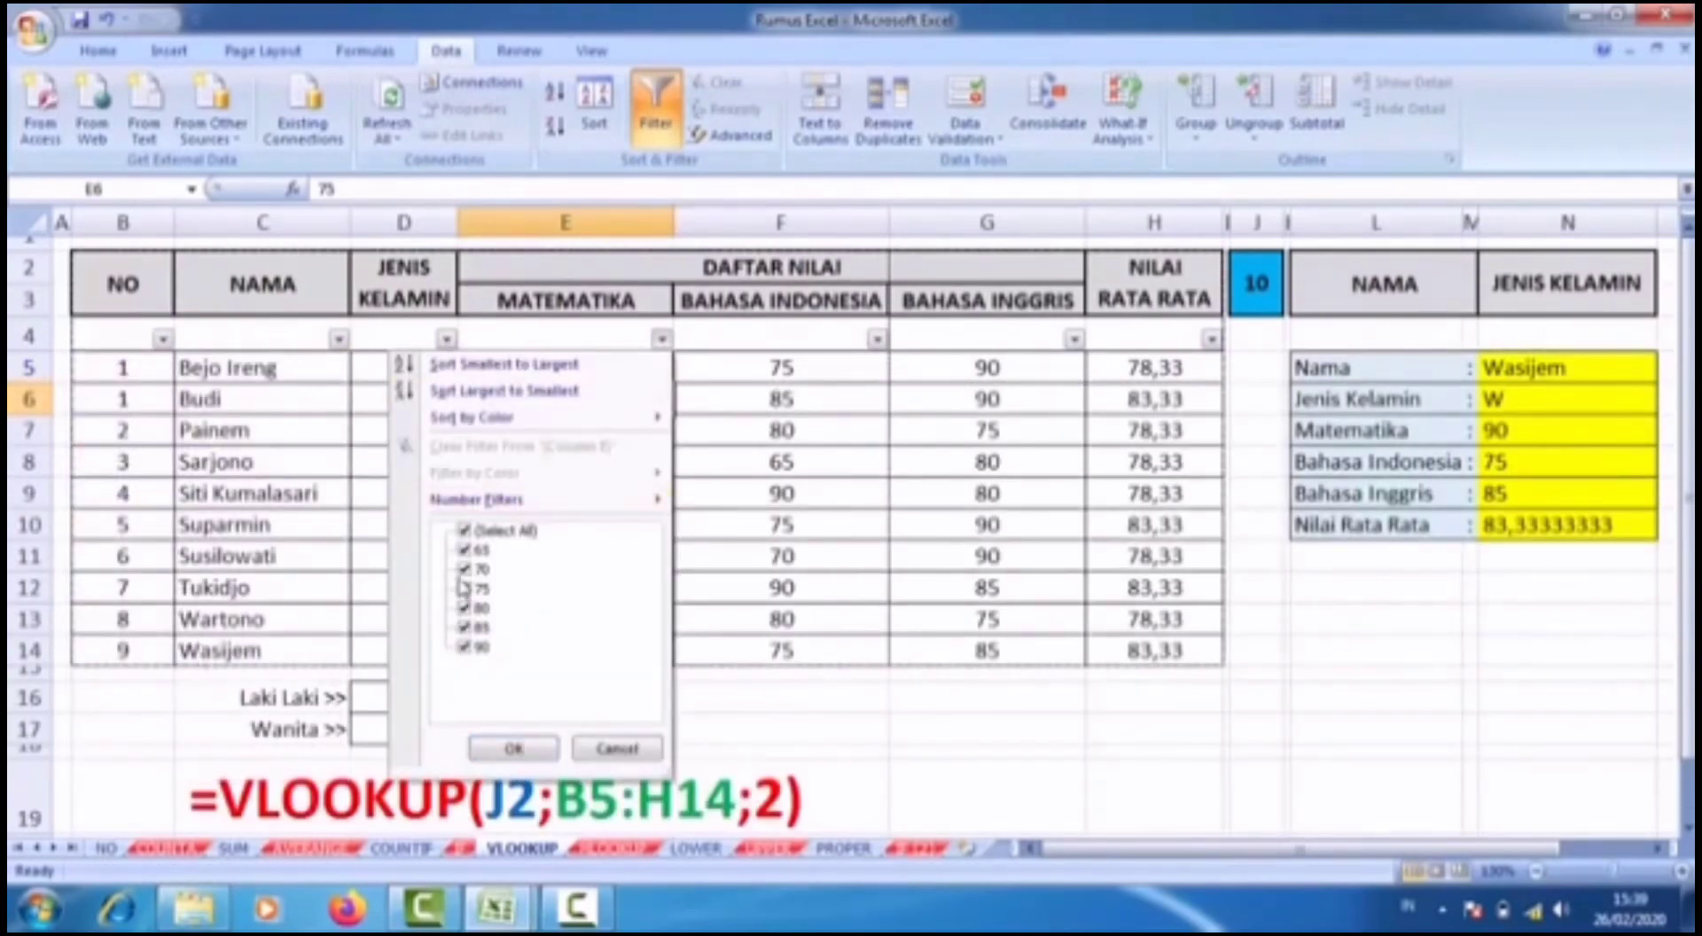
left_click(475, 532)
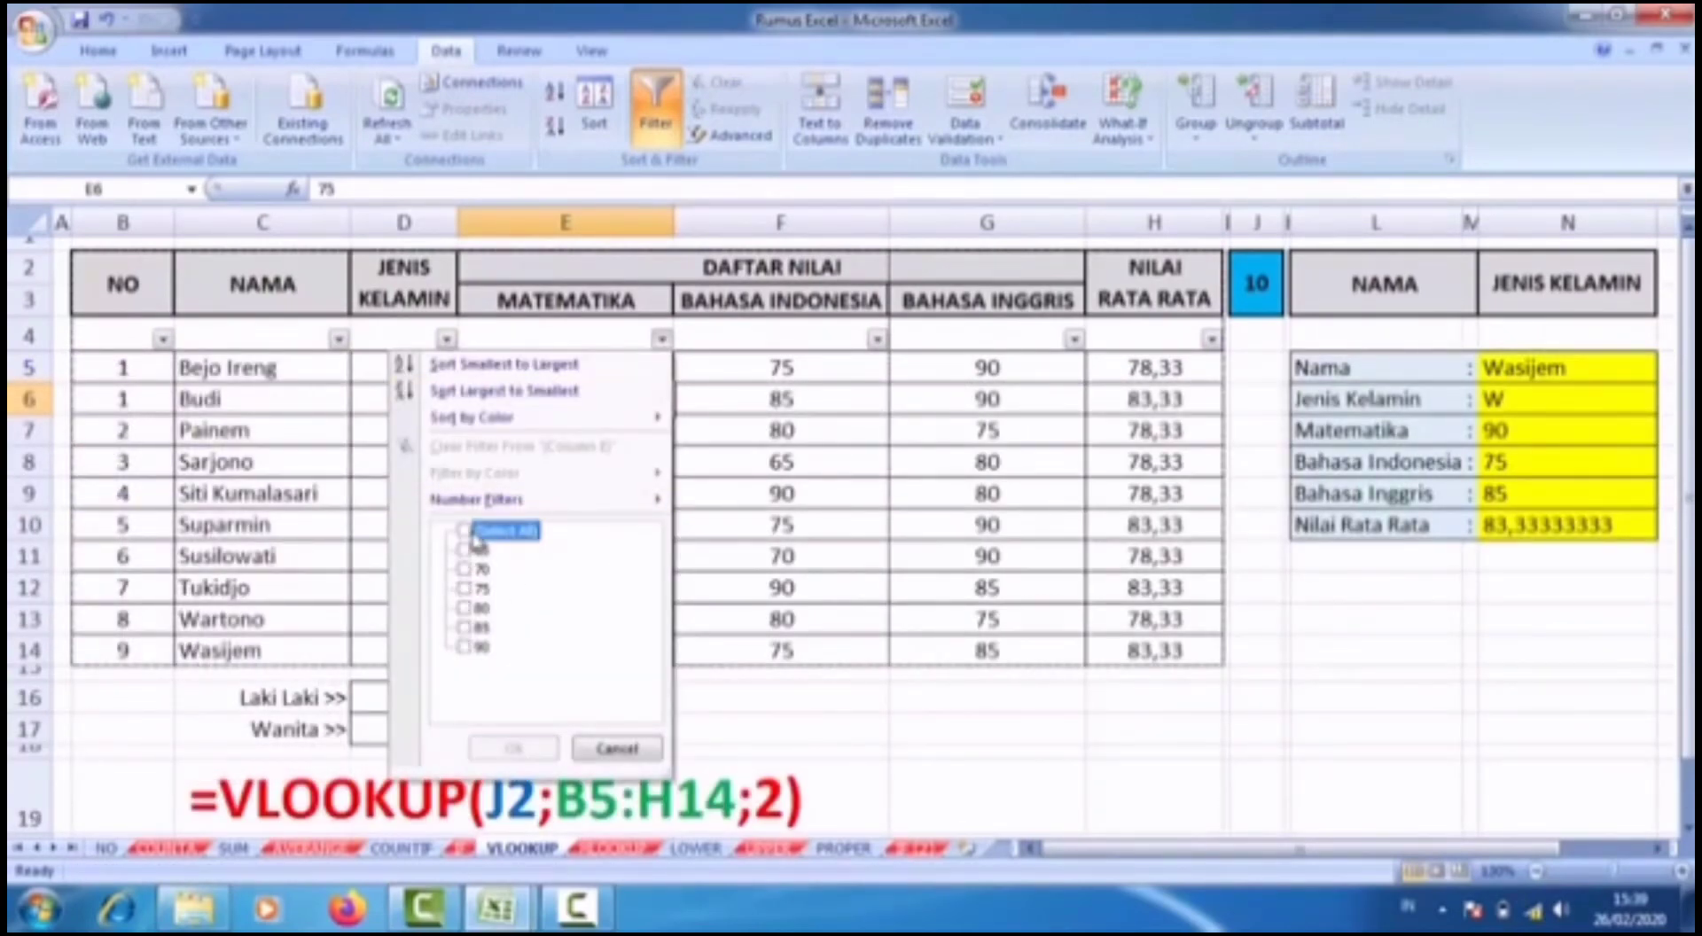
left_click(465, 609)
left_click(513, 749)
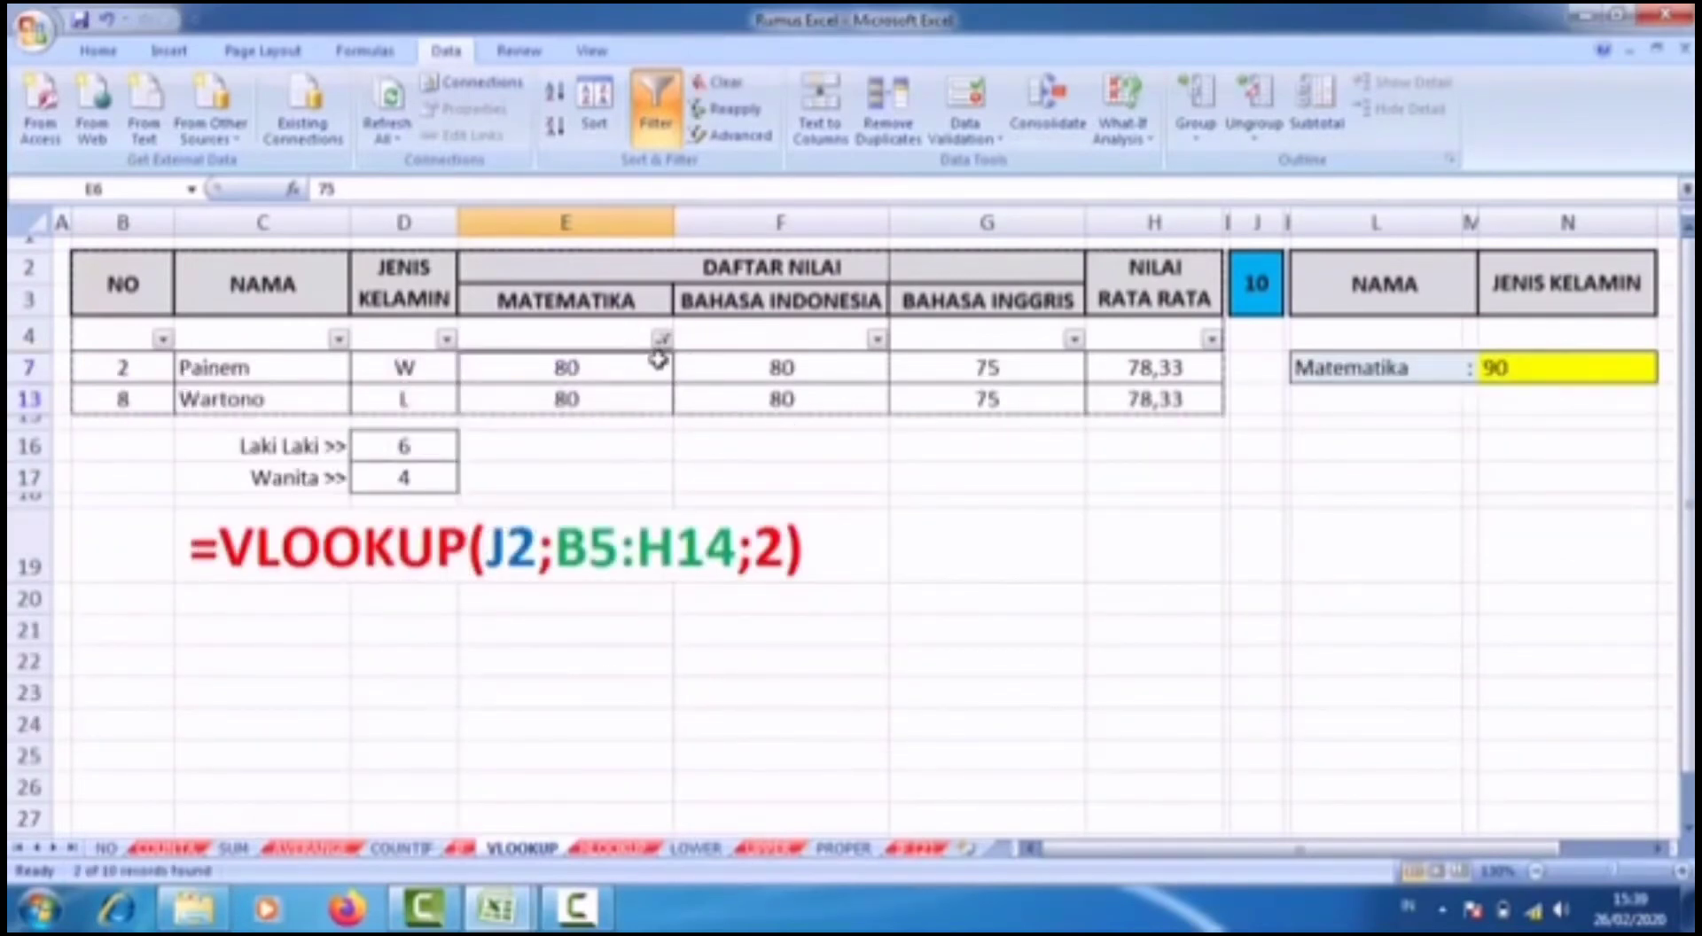
left_click(662, 339)
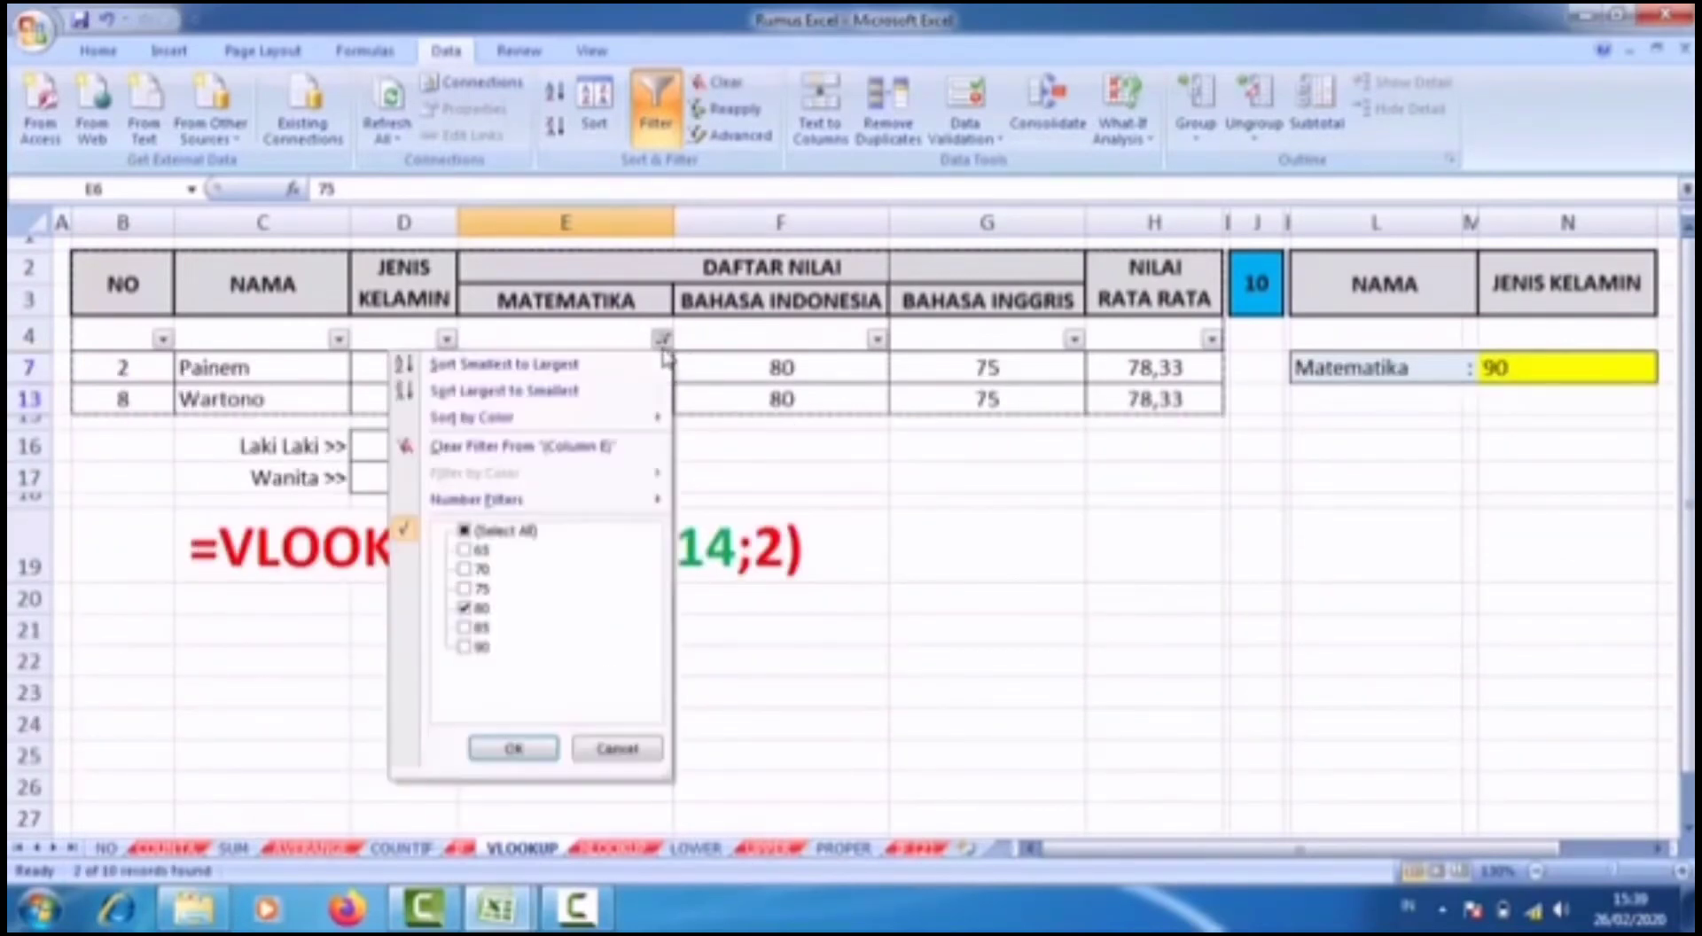
left_click(464, 609)
left_click(615, 749)
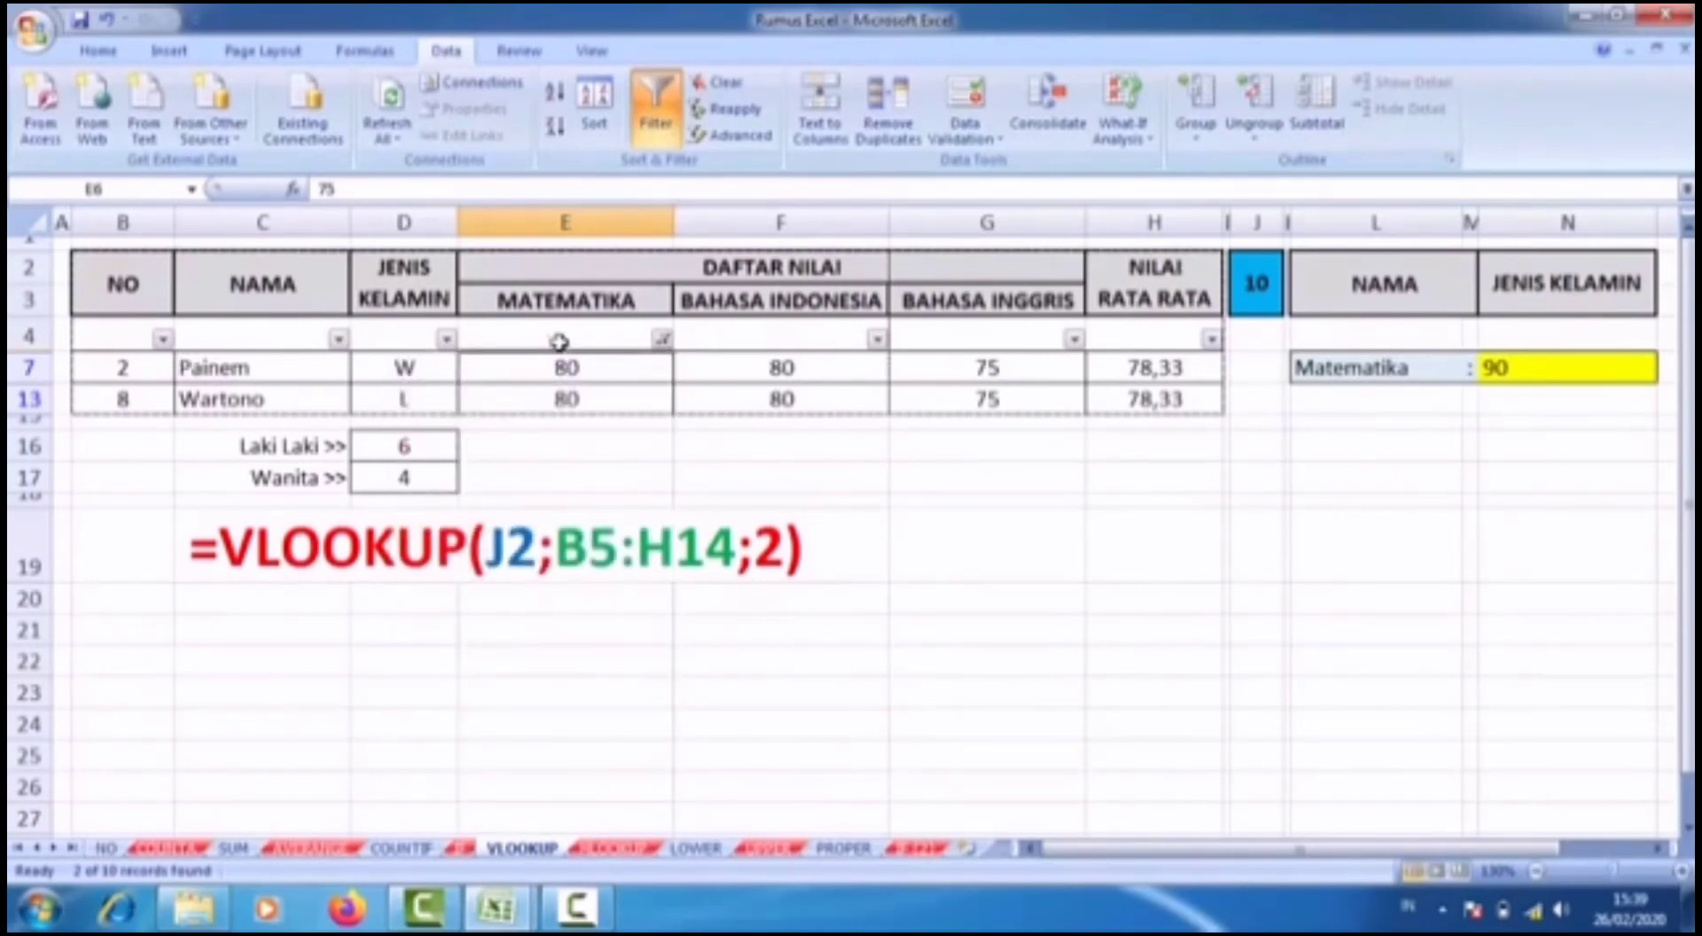
Select all values in the MATEMATIKA filter to show every student row again.
left_click(661, 339)
left_click(464, 530)
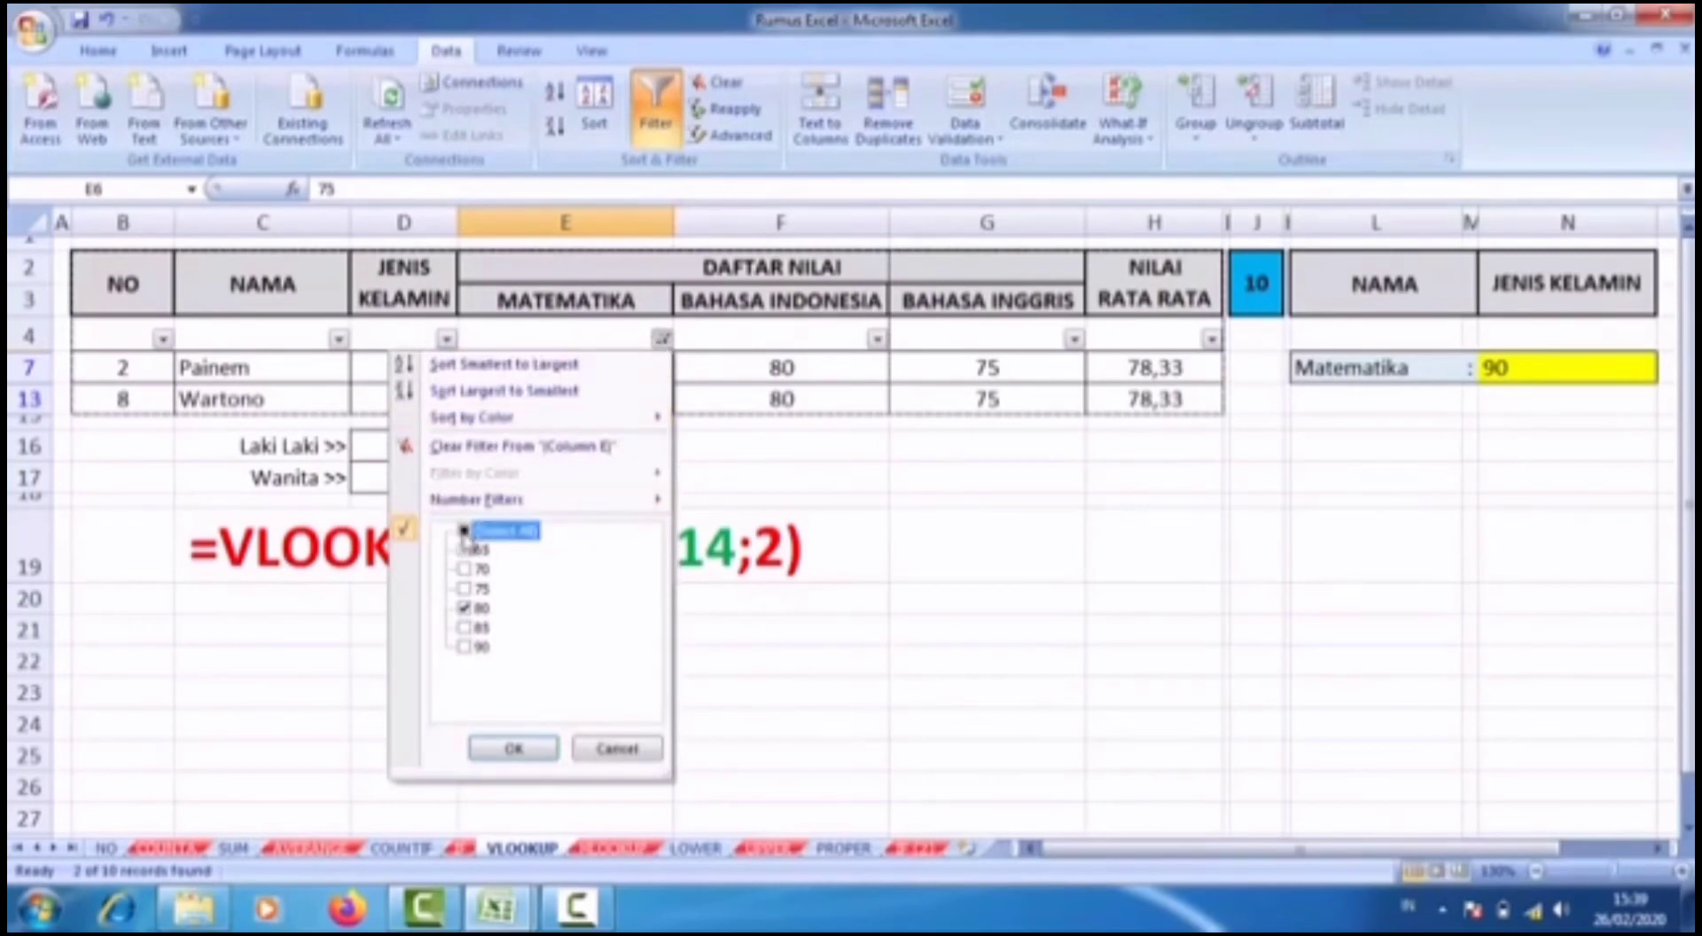
left_click(514, 748)
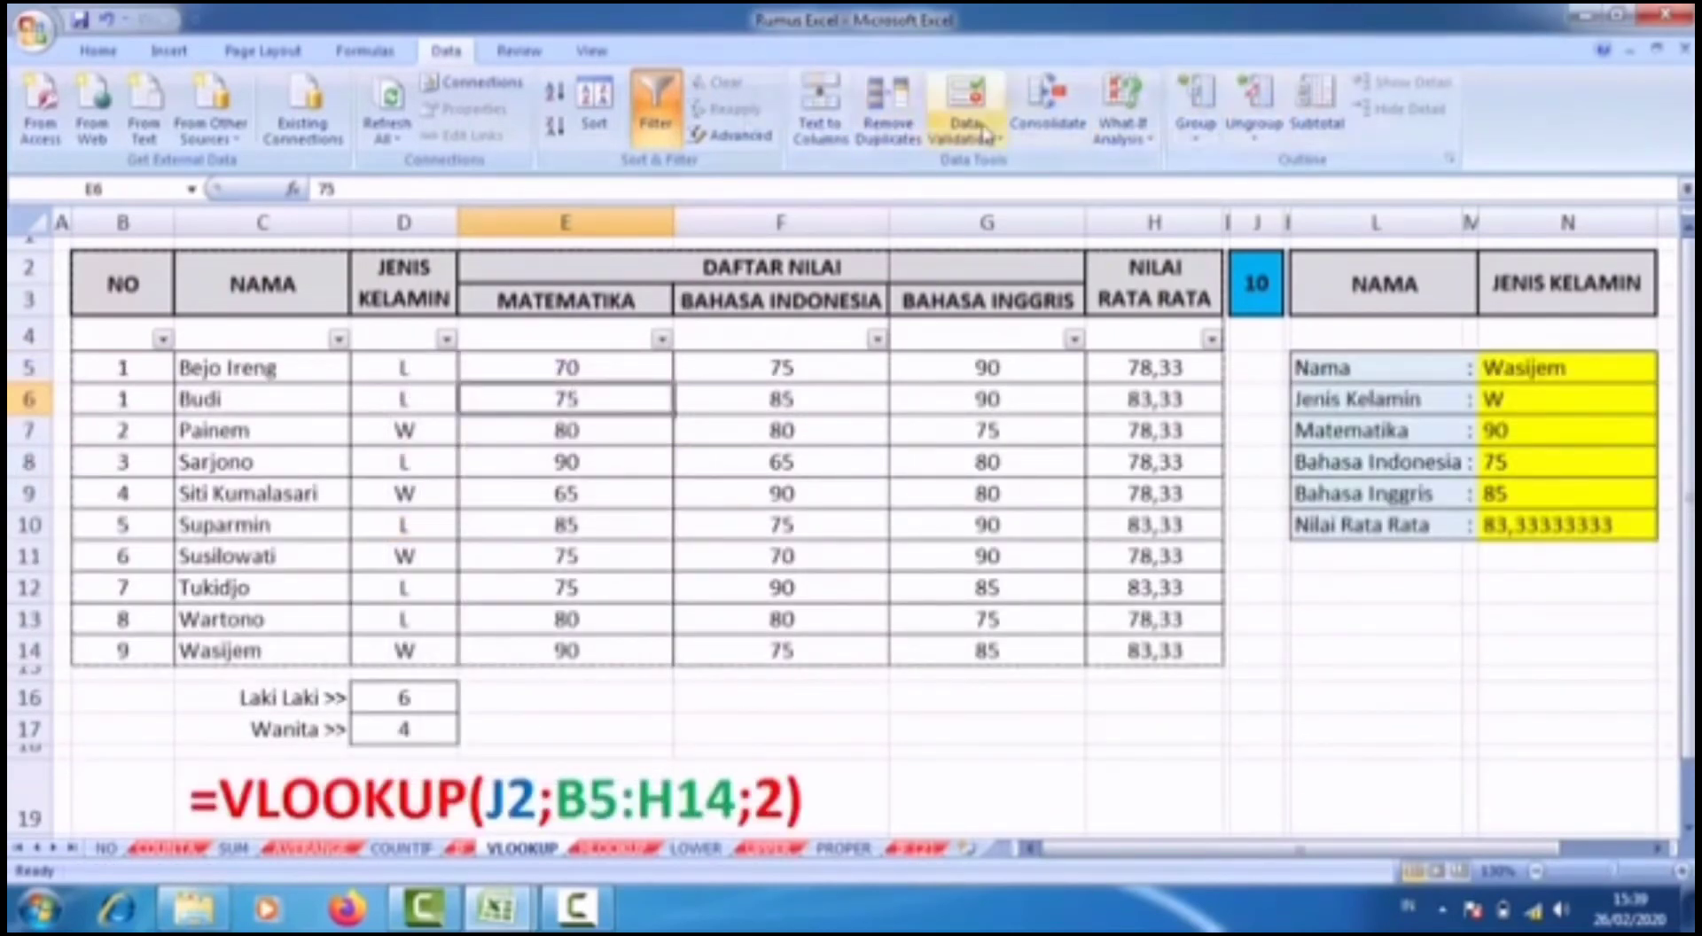
Reduce the height of row 4 slightly.
left_click(520, 51)
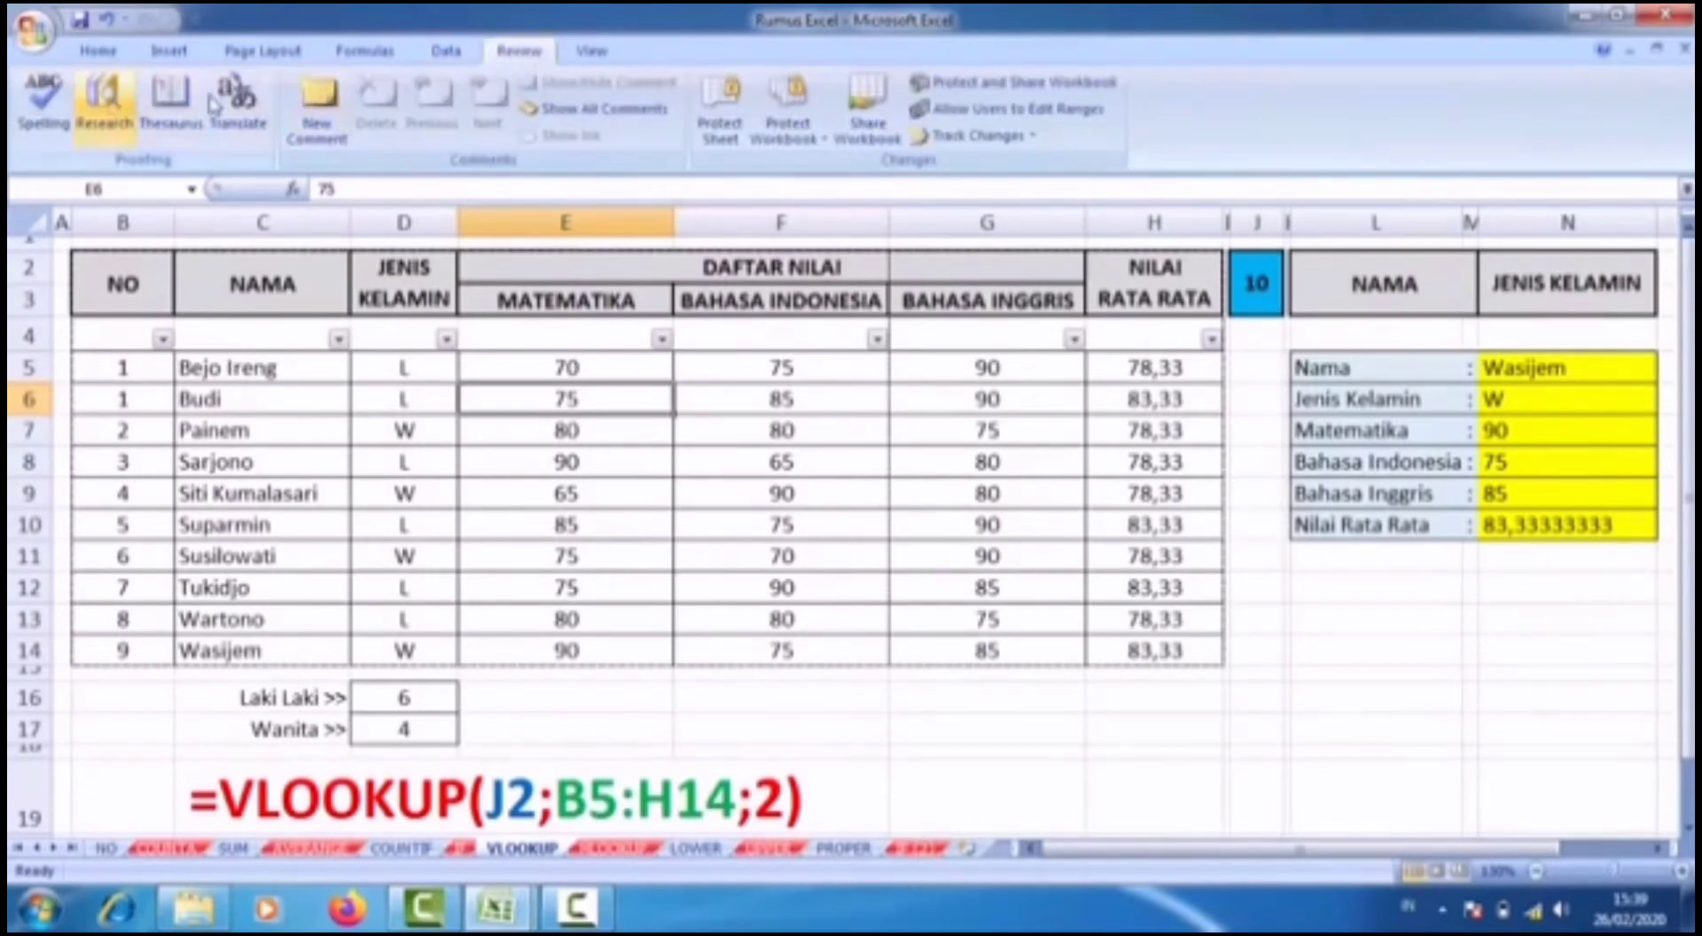
left_click(591, 51)
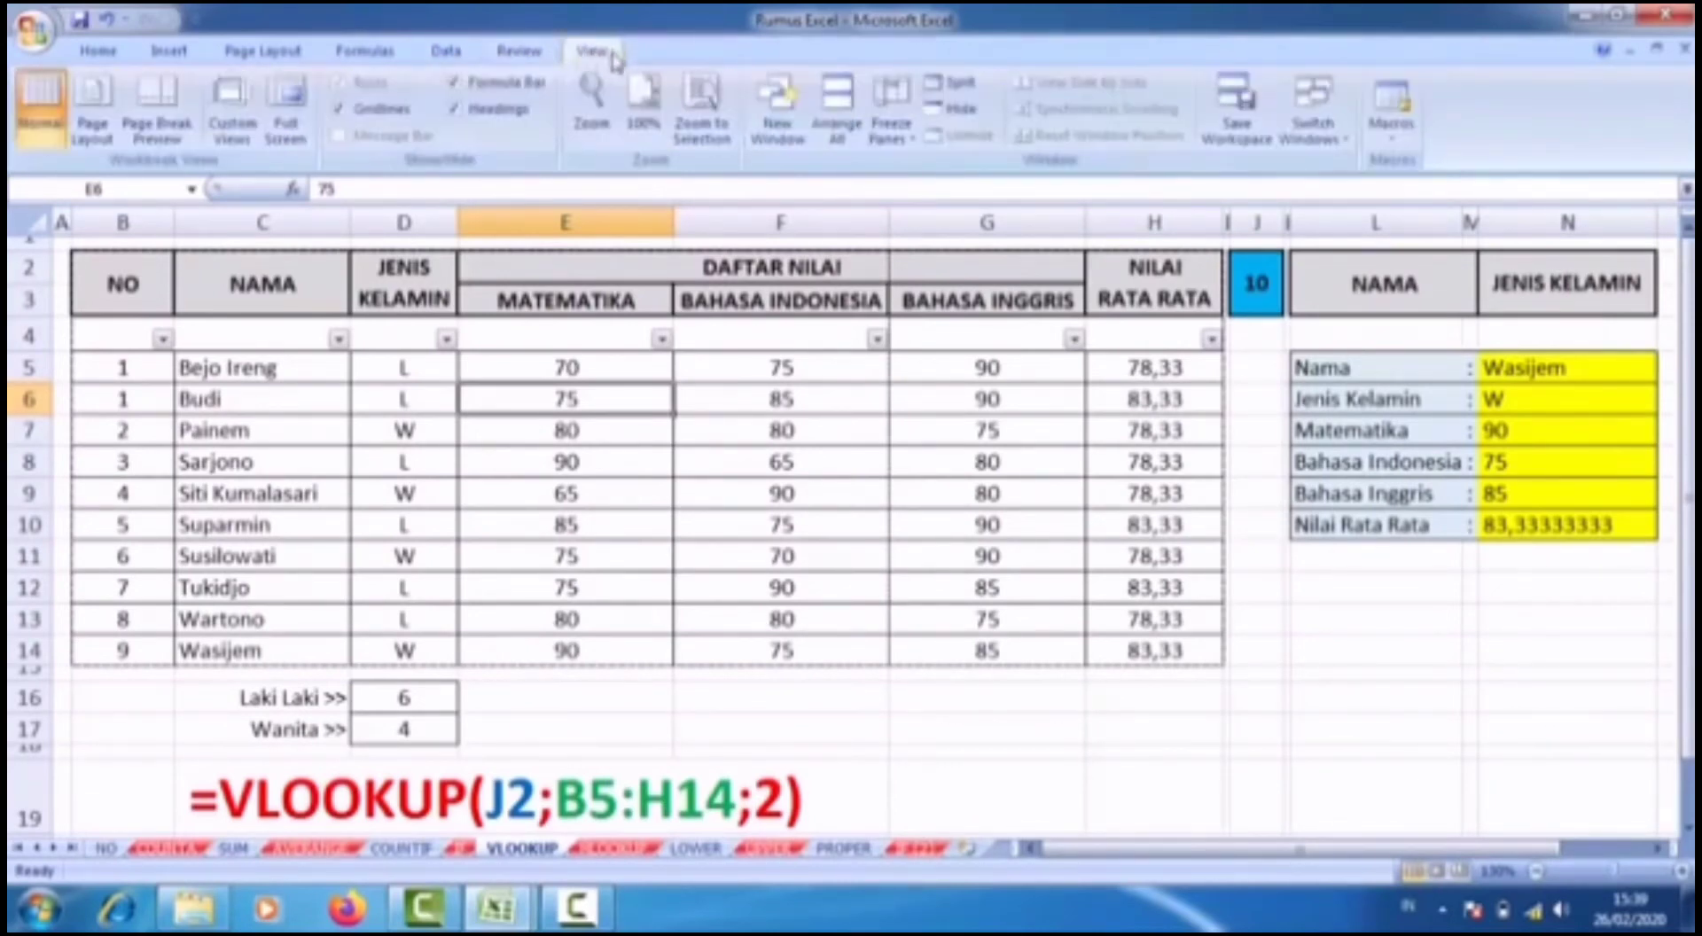
left_click(354, 431)
left_click_drag(29, 351, 30, 348)
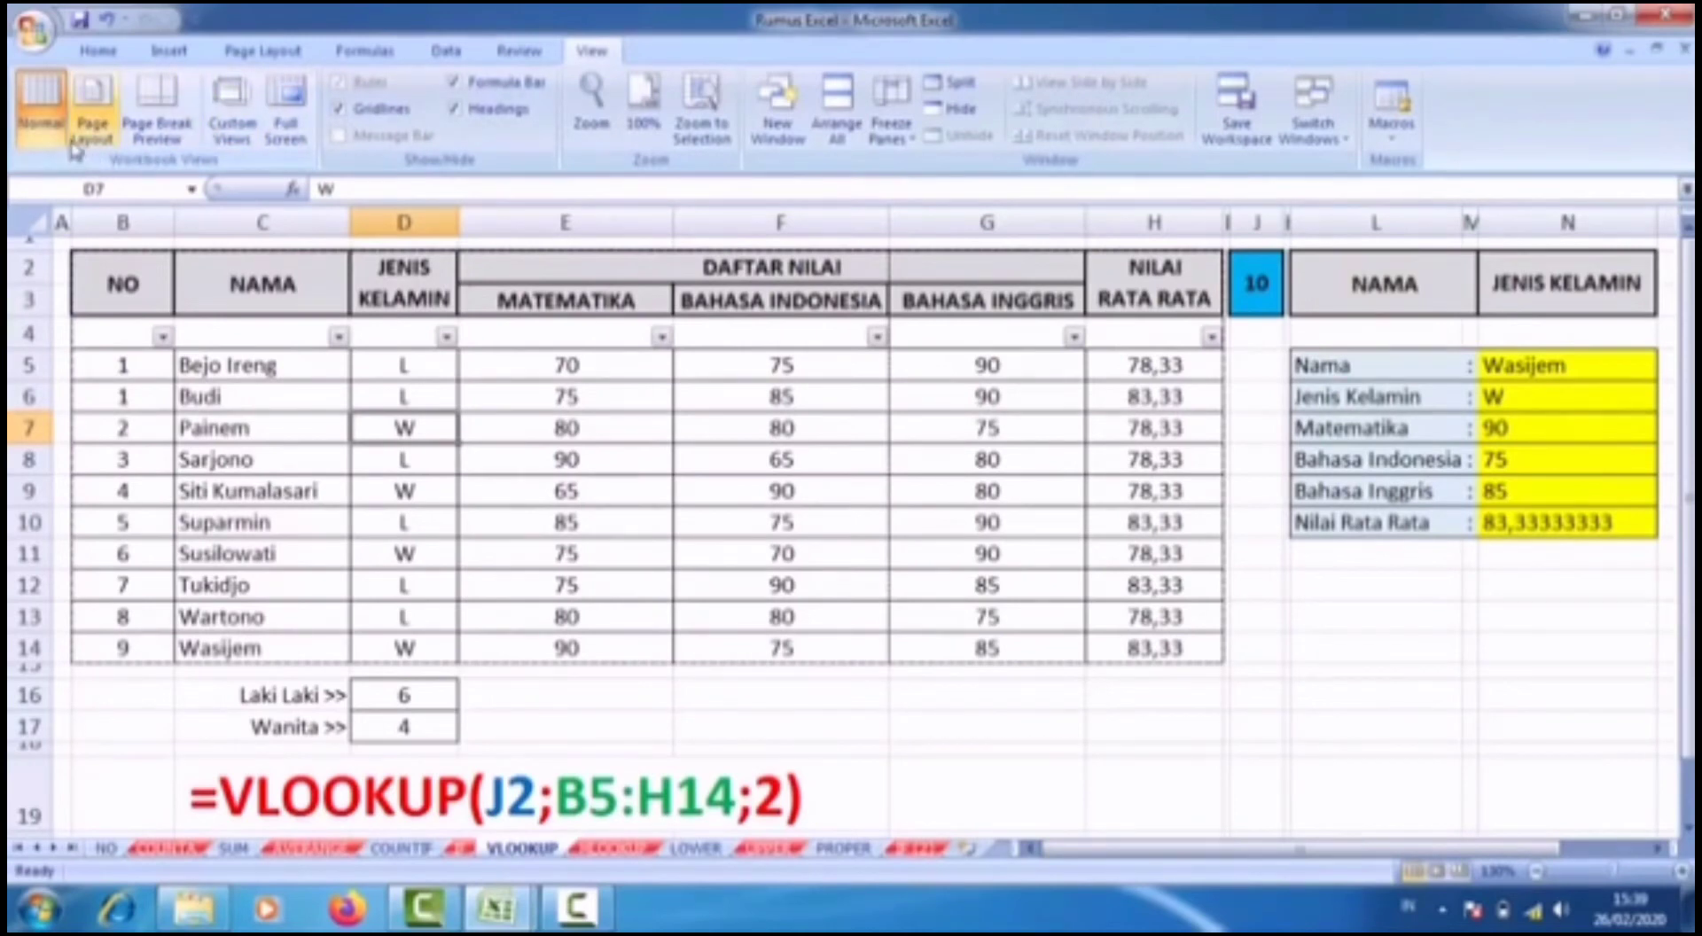
Select the table B2:H14, display the sheet in Page Break Preview, and enlarge the view to 115%.
left_click(120, 296)
left_click_drag(120, 297, 1124, 637)
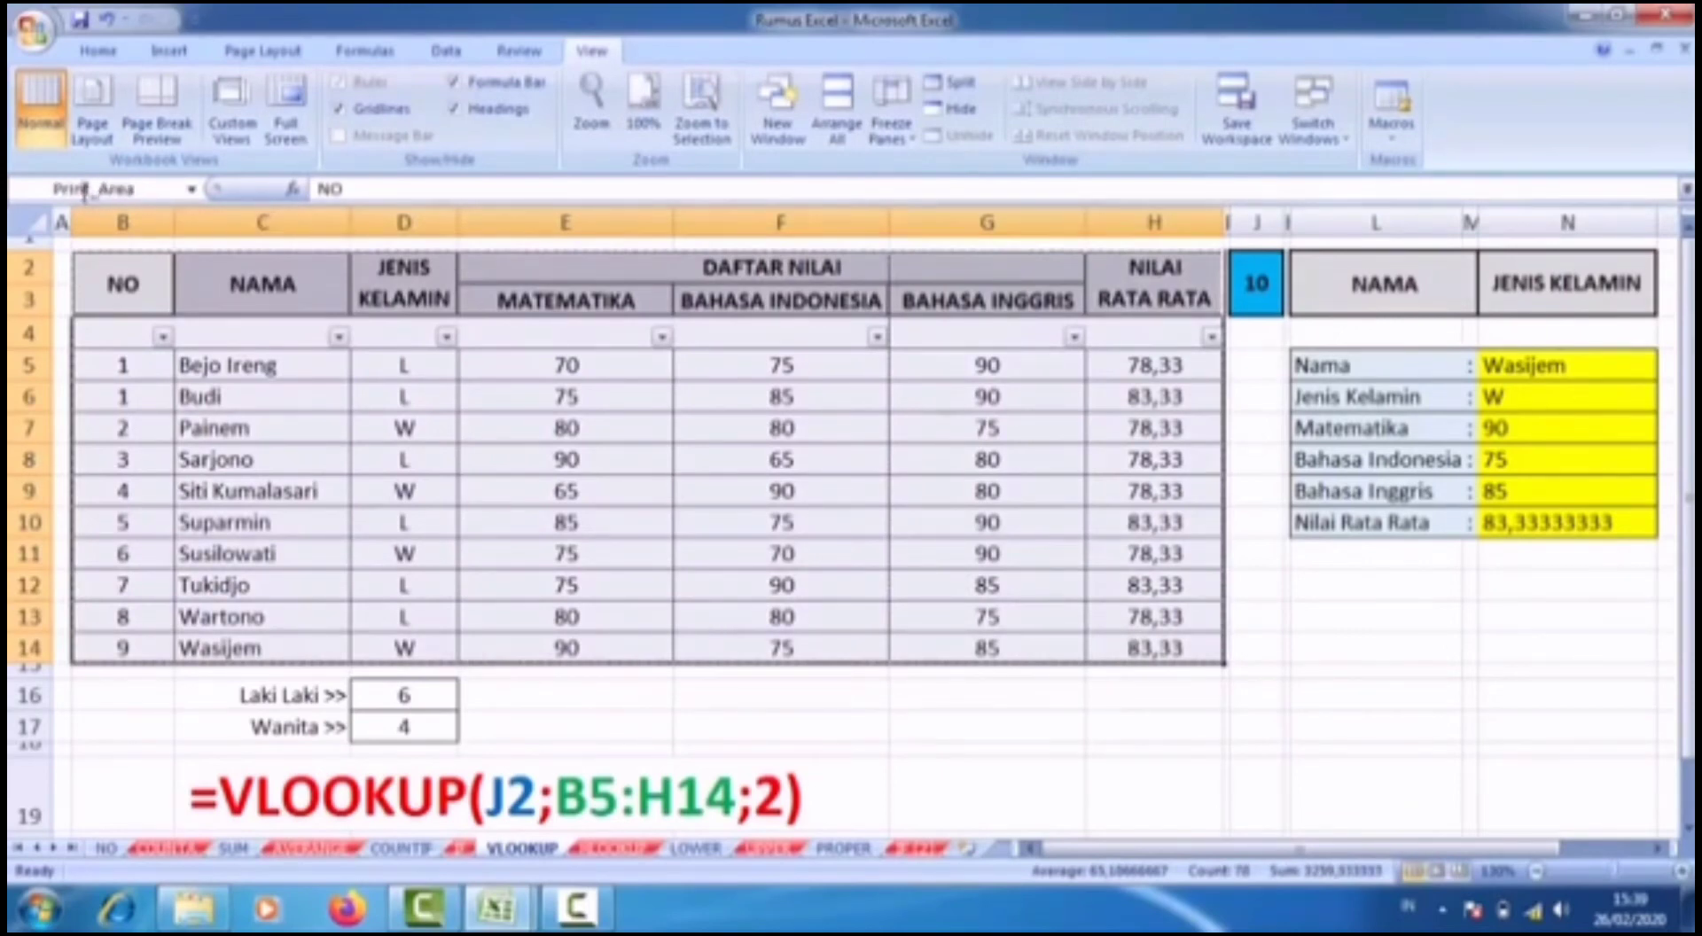
left_click(150, 111)
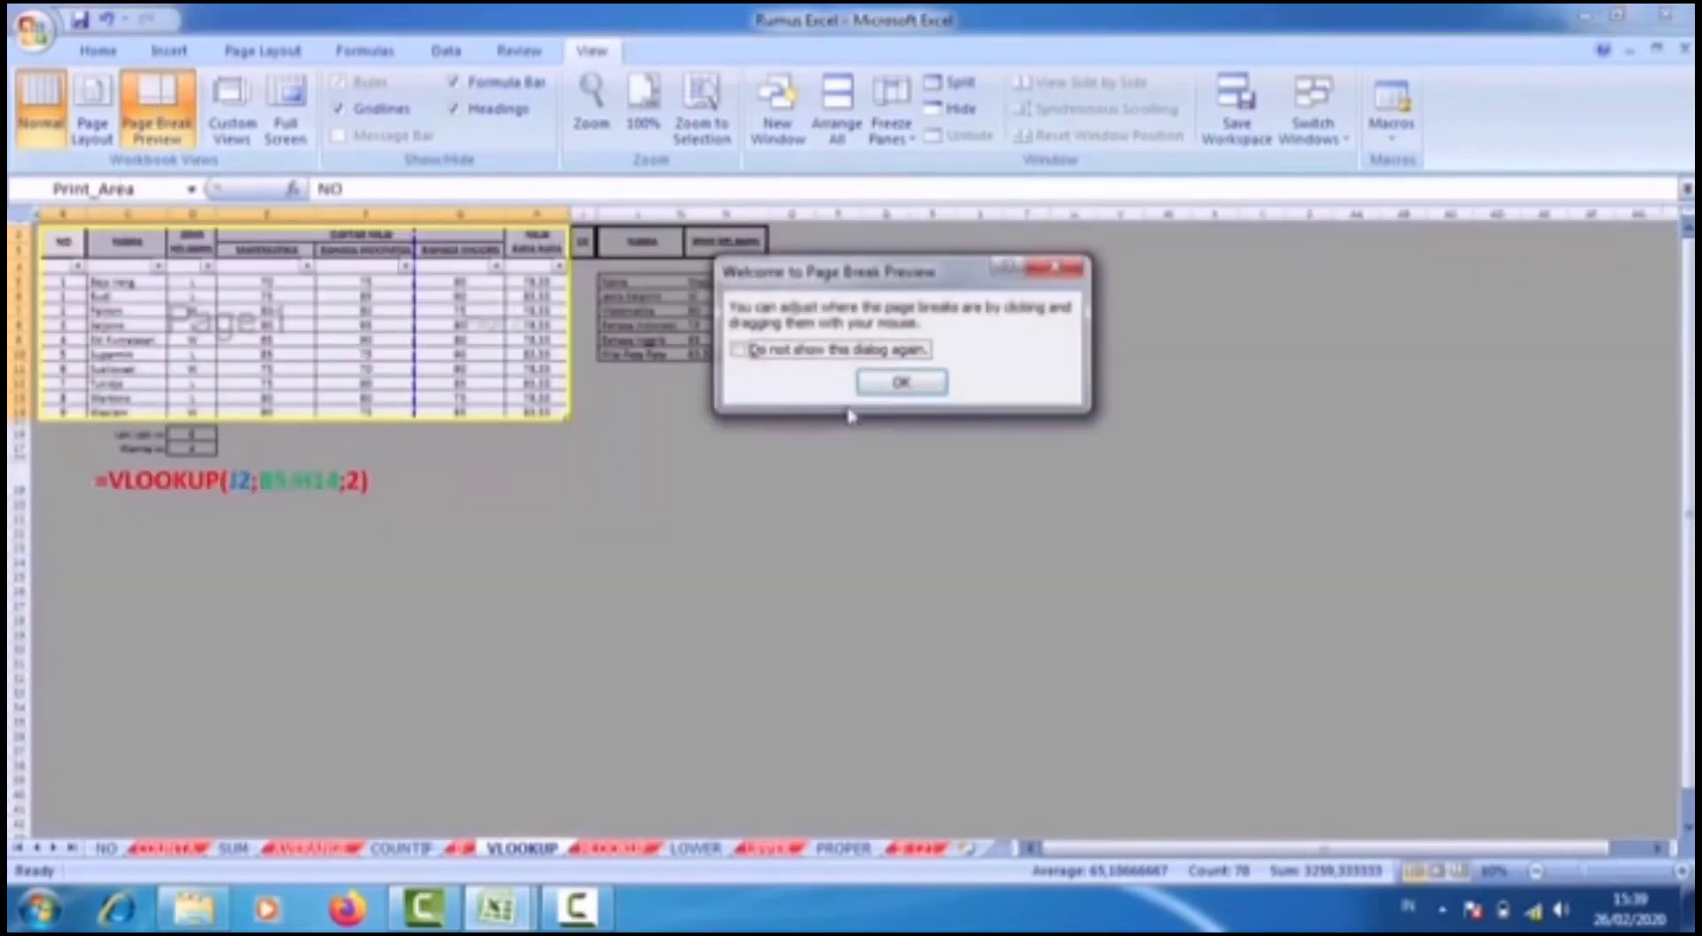
left_click(883, 383)
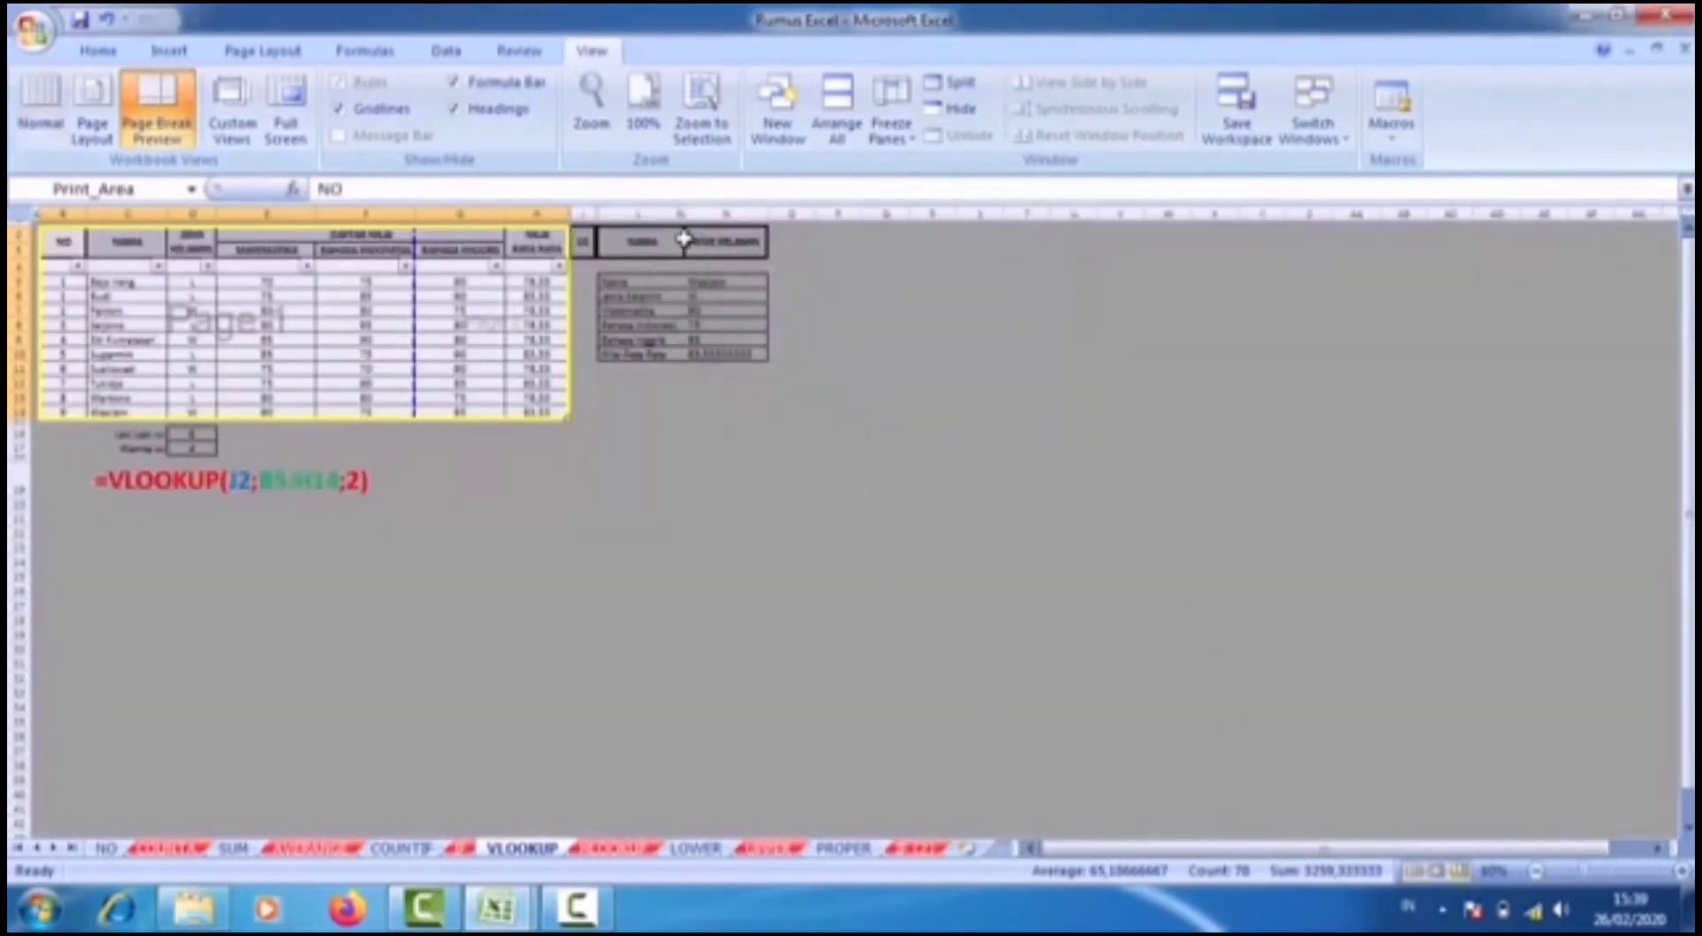
scroll(567, 558, "up", 2)
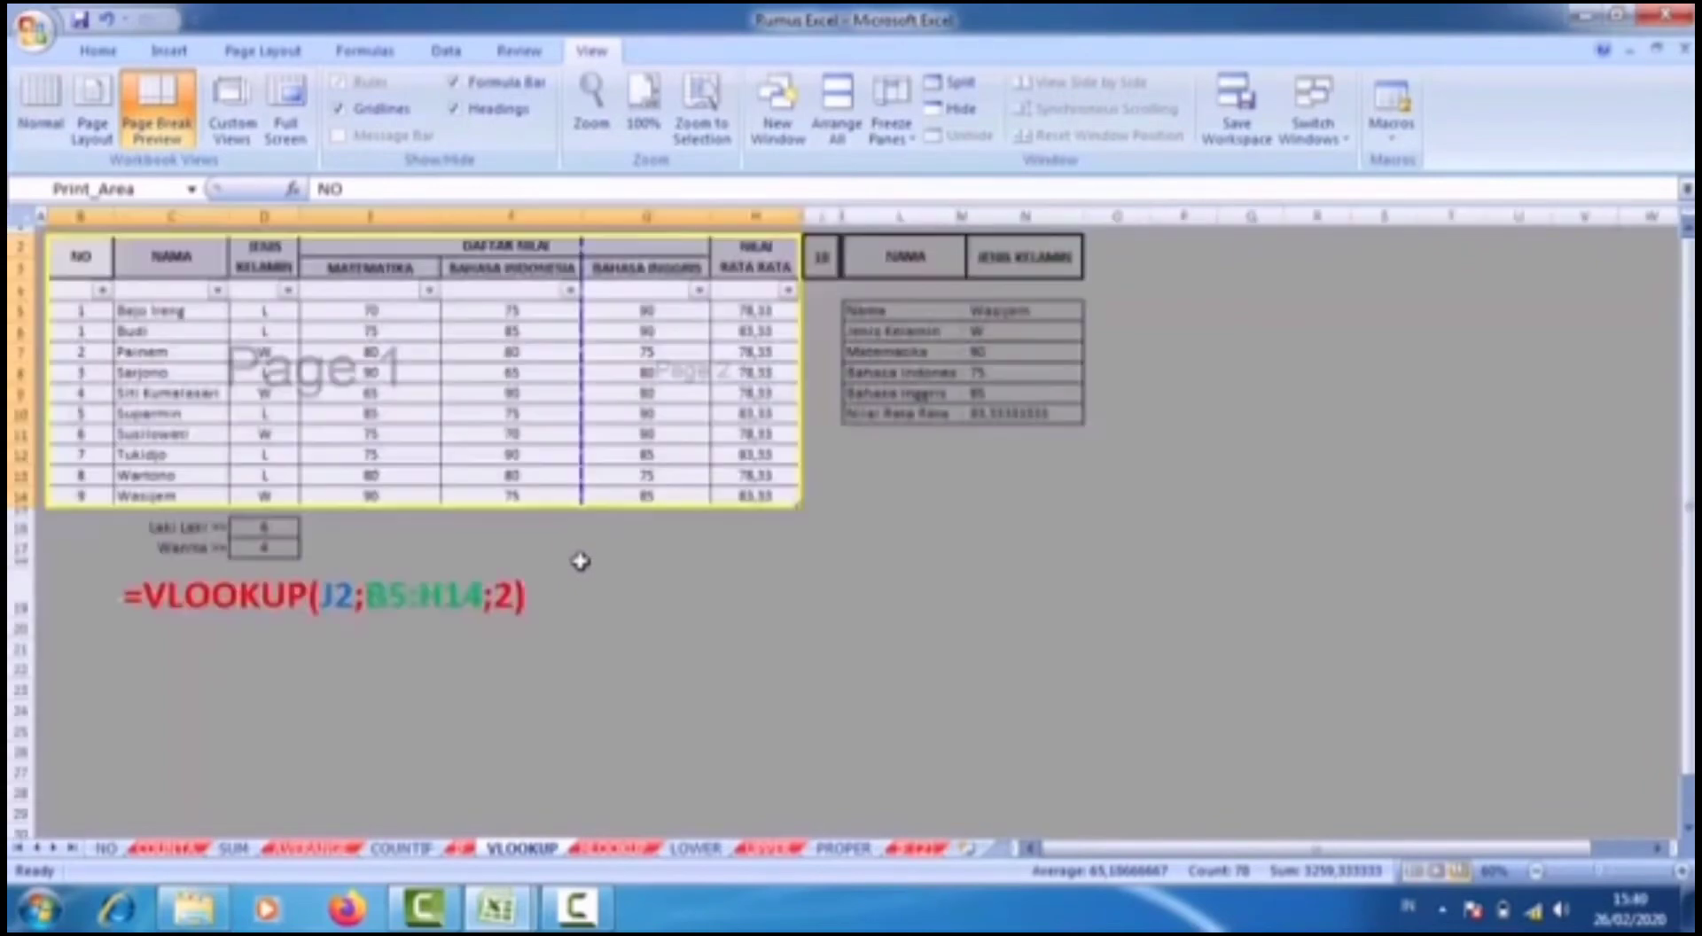
left_click(1286, 683)
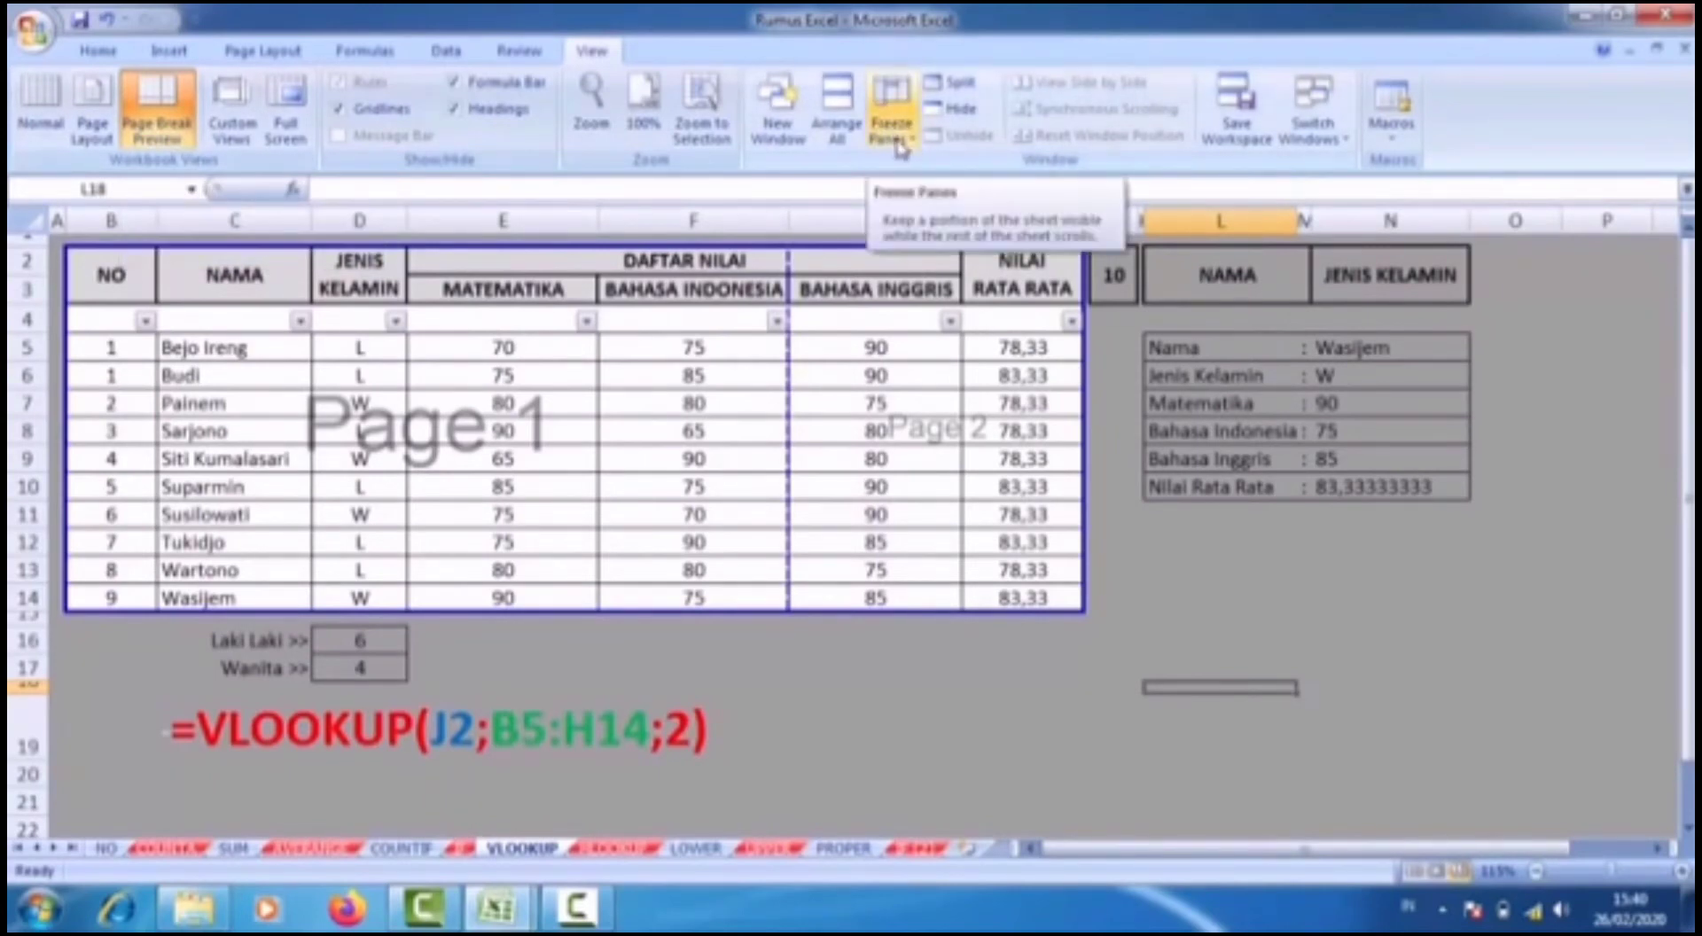
Freeze the rows above row 4 and scroll through the sheet to check the frozen table headers.
left_click(507, 375)
scroll(509, 372, "down", 3)
scroll(509, 373, "up", 3)
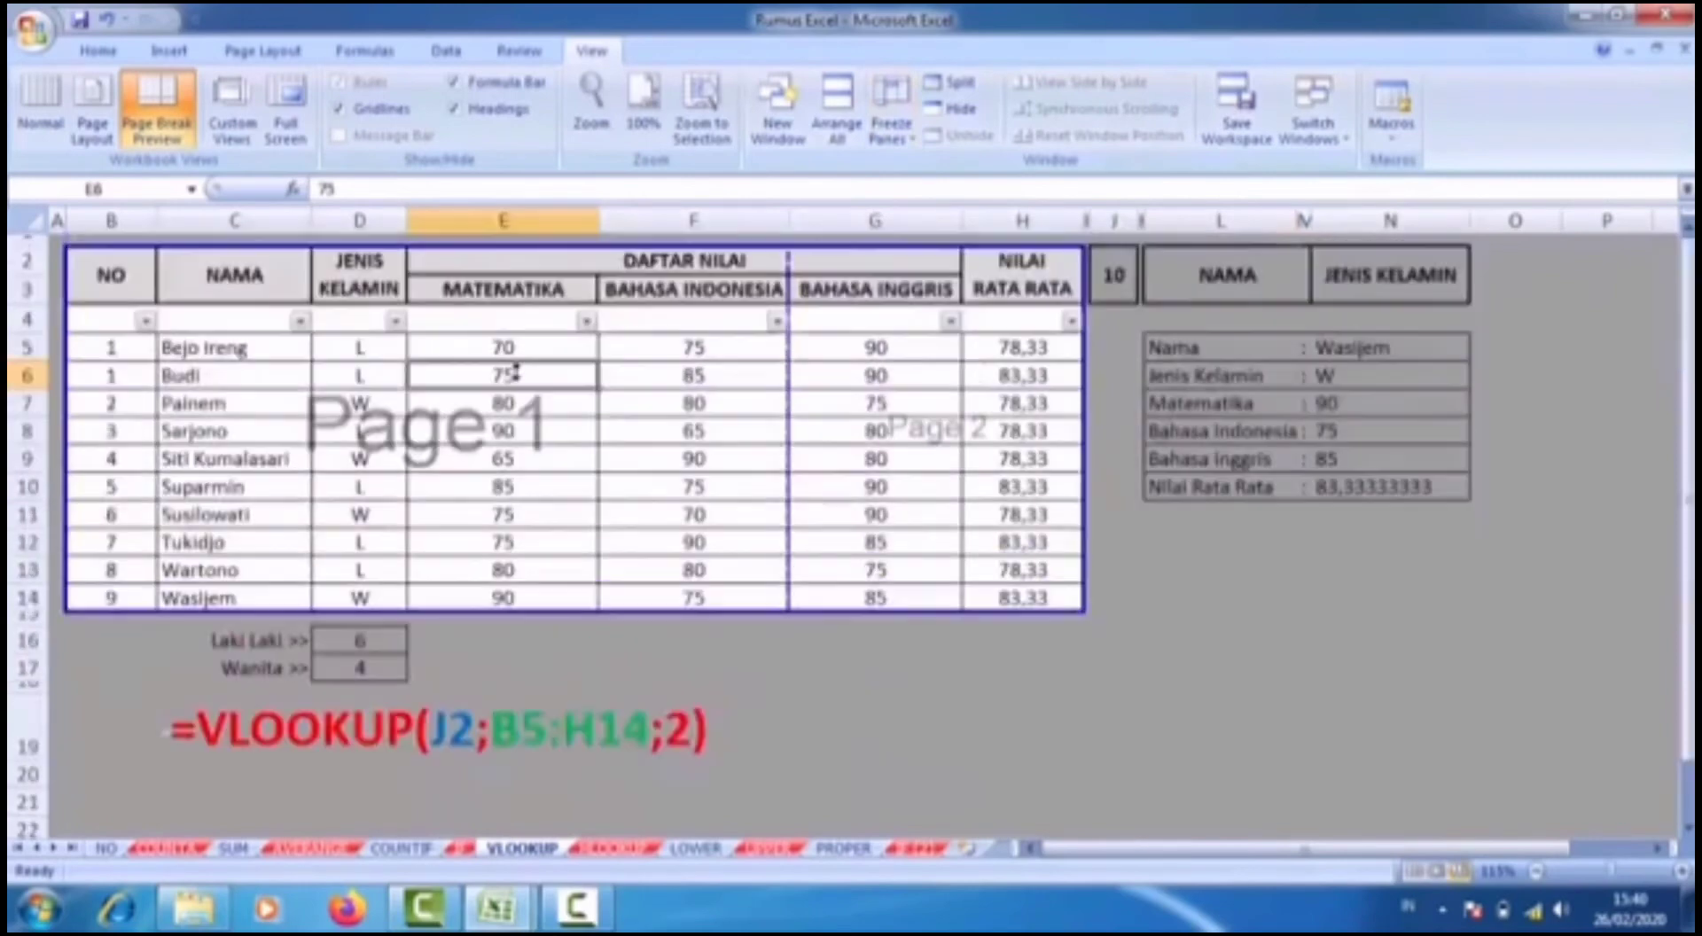
scroll(512, 368, "down", 1)
scroll(512, 369, "down", 6)
scroll(512, 368, "up", 7)
left_click(27, 319)
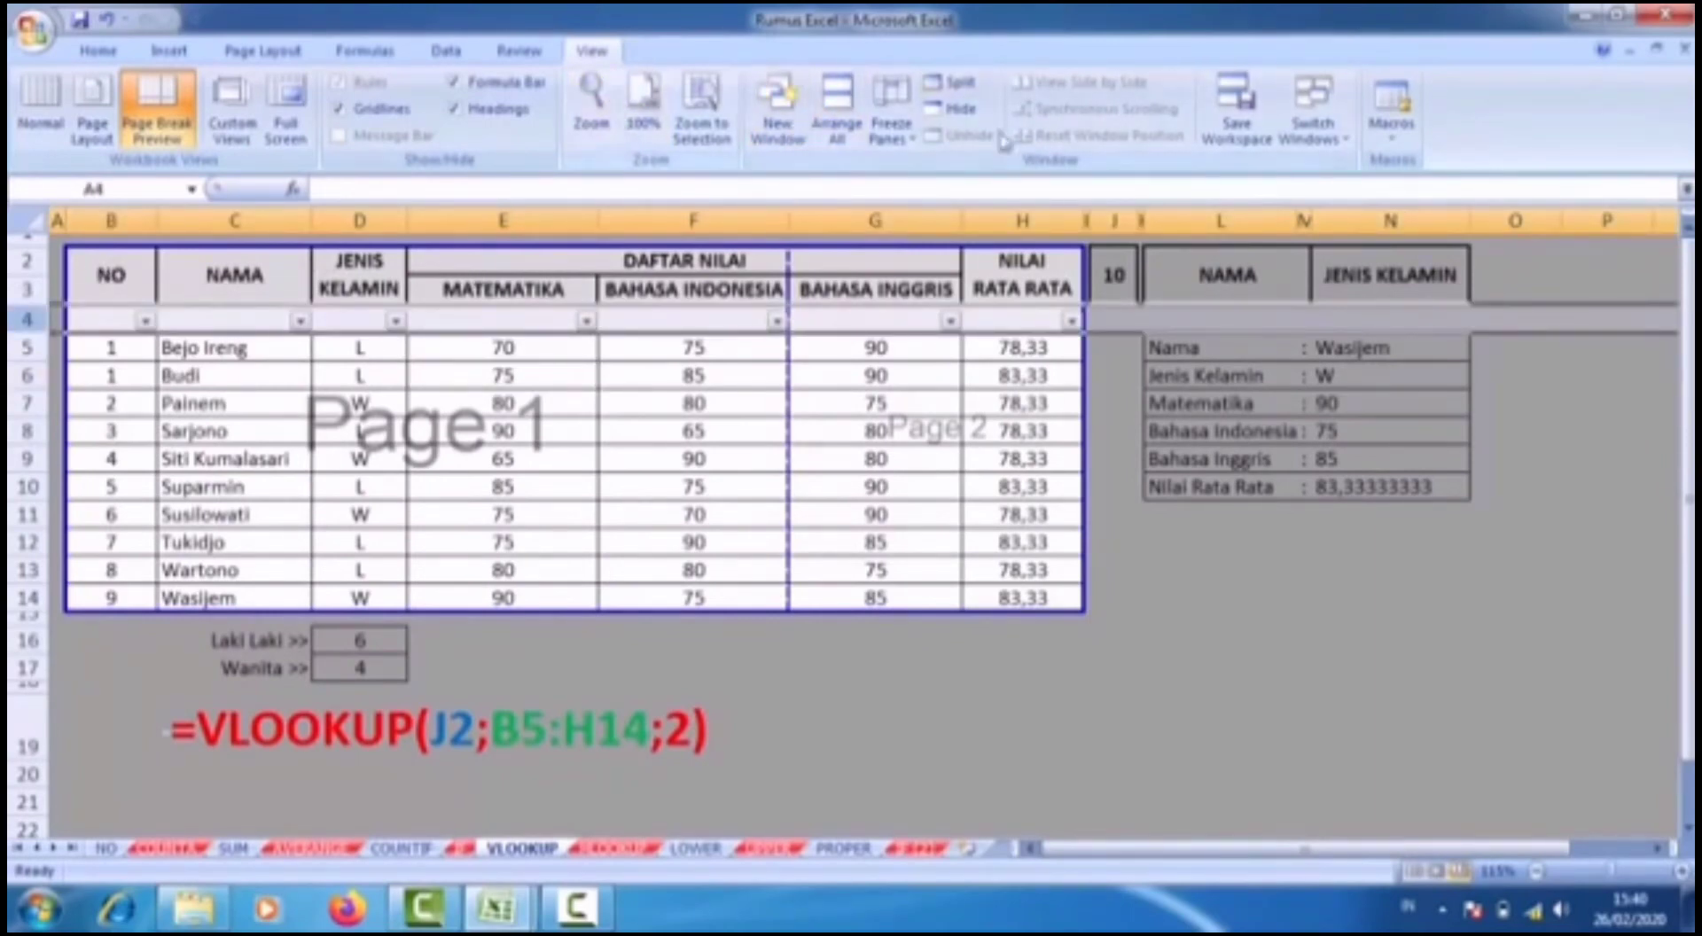
left_click(891, 124)
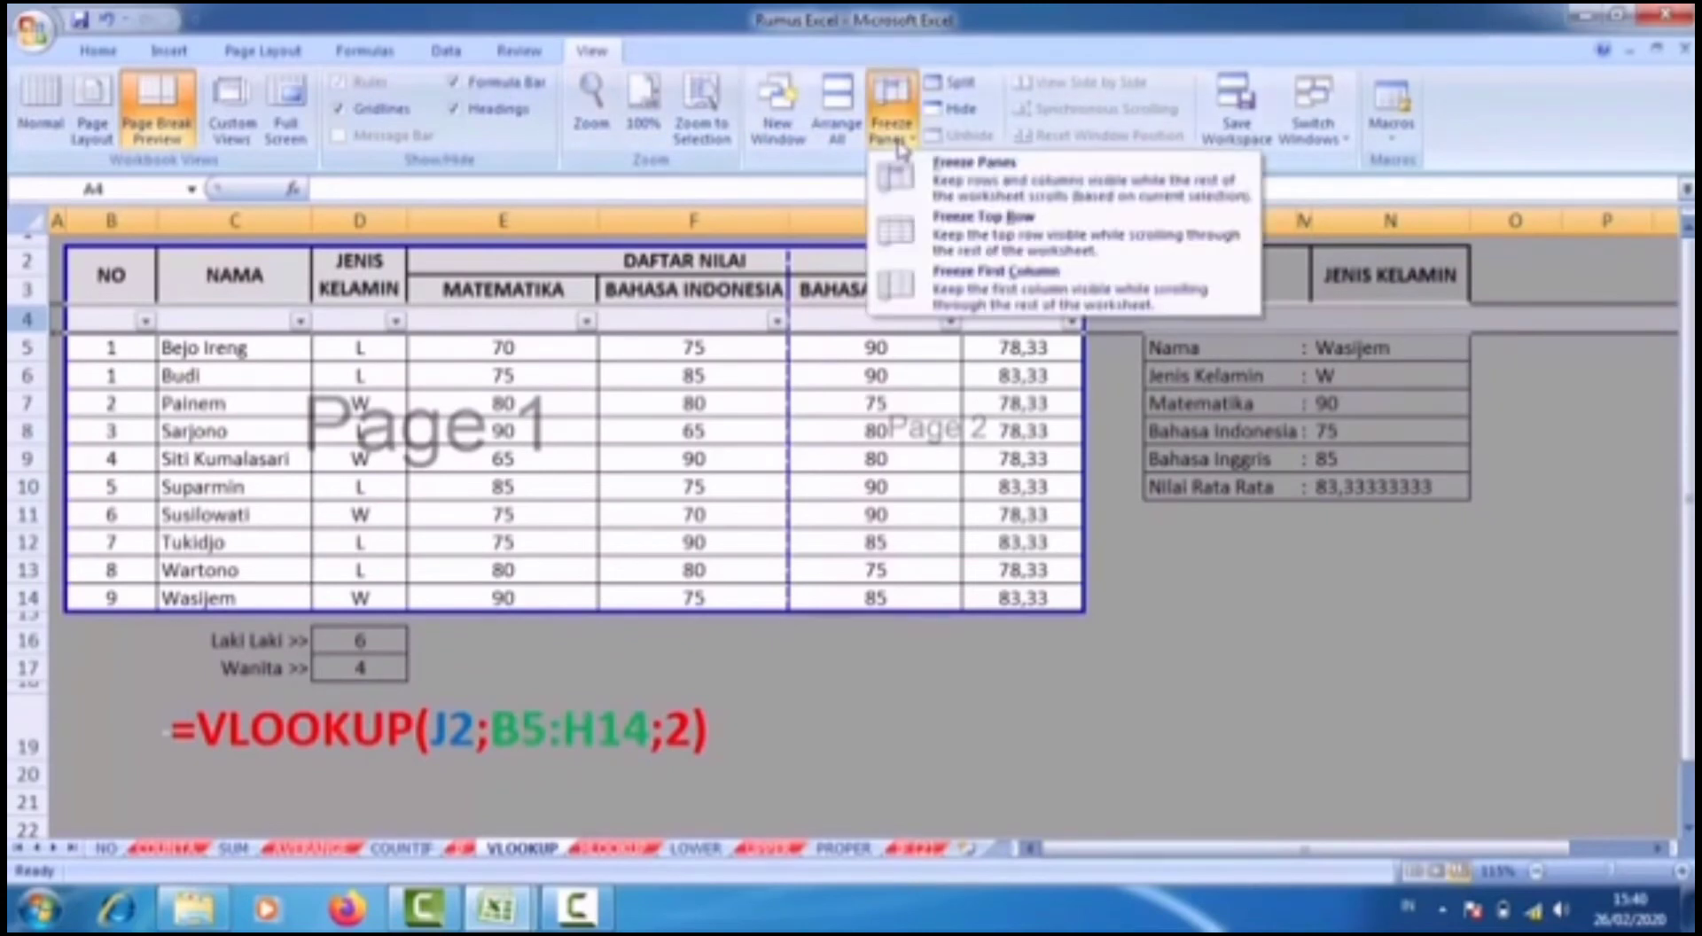
left_click(929, 186)
scroll(578, 472, "down", 3)
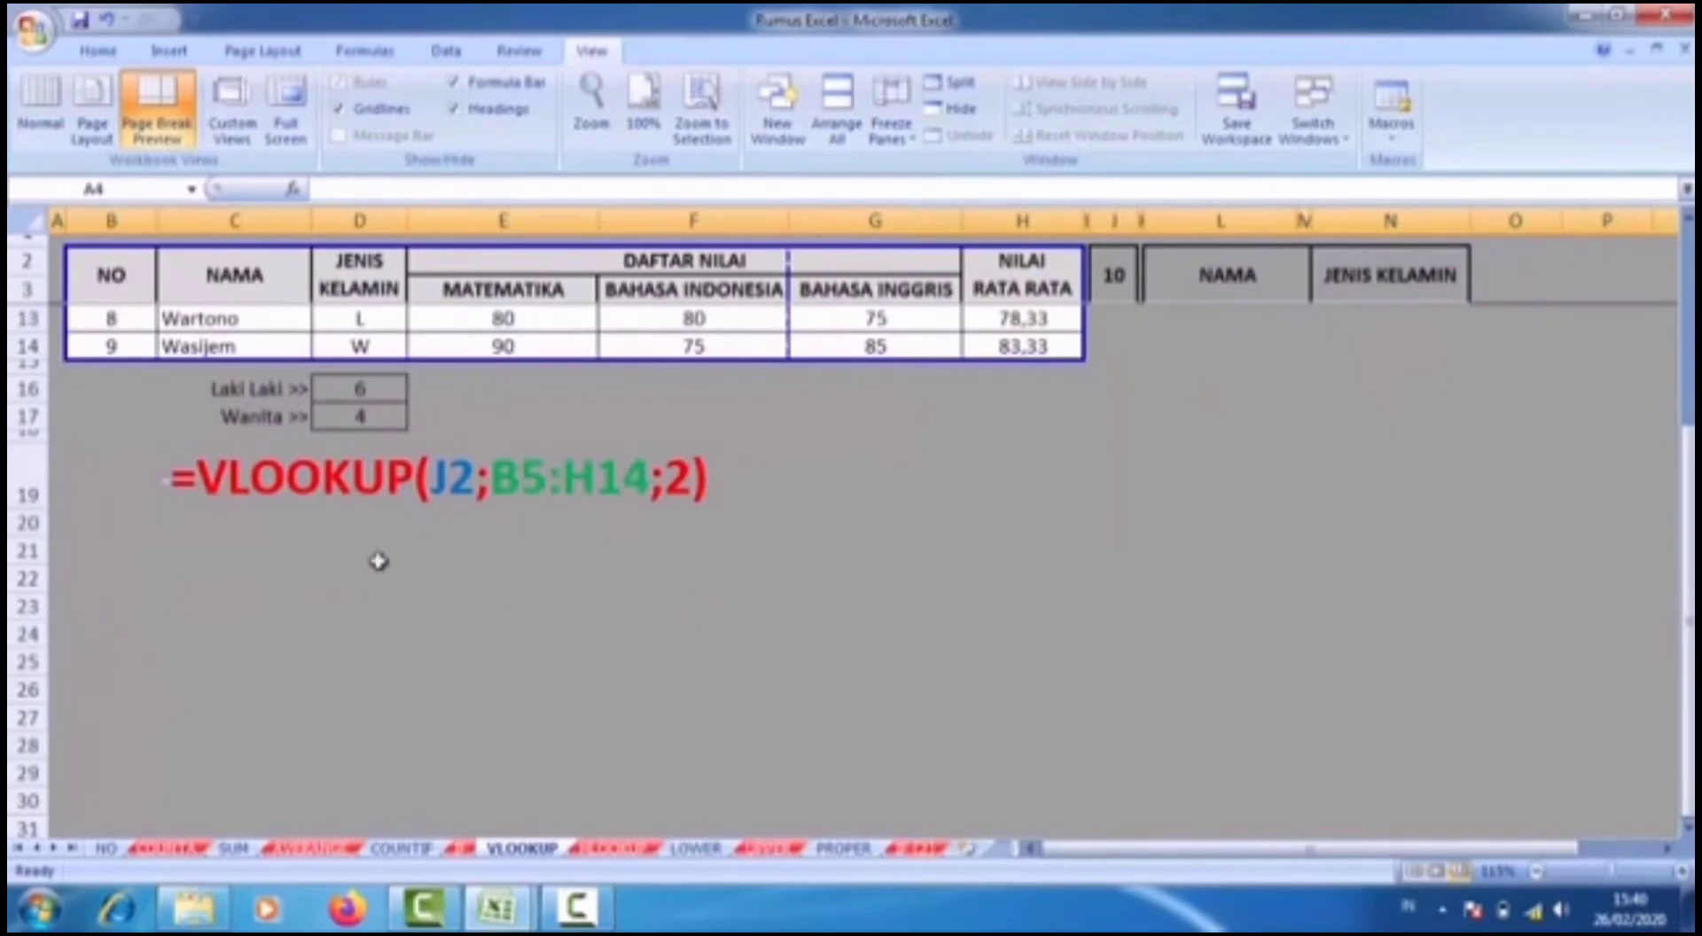
scroll(514, 549, "down", 11)
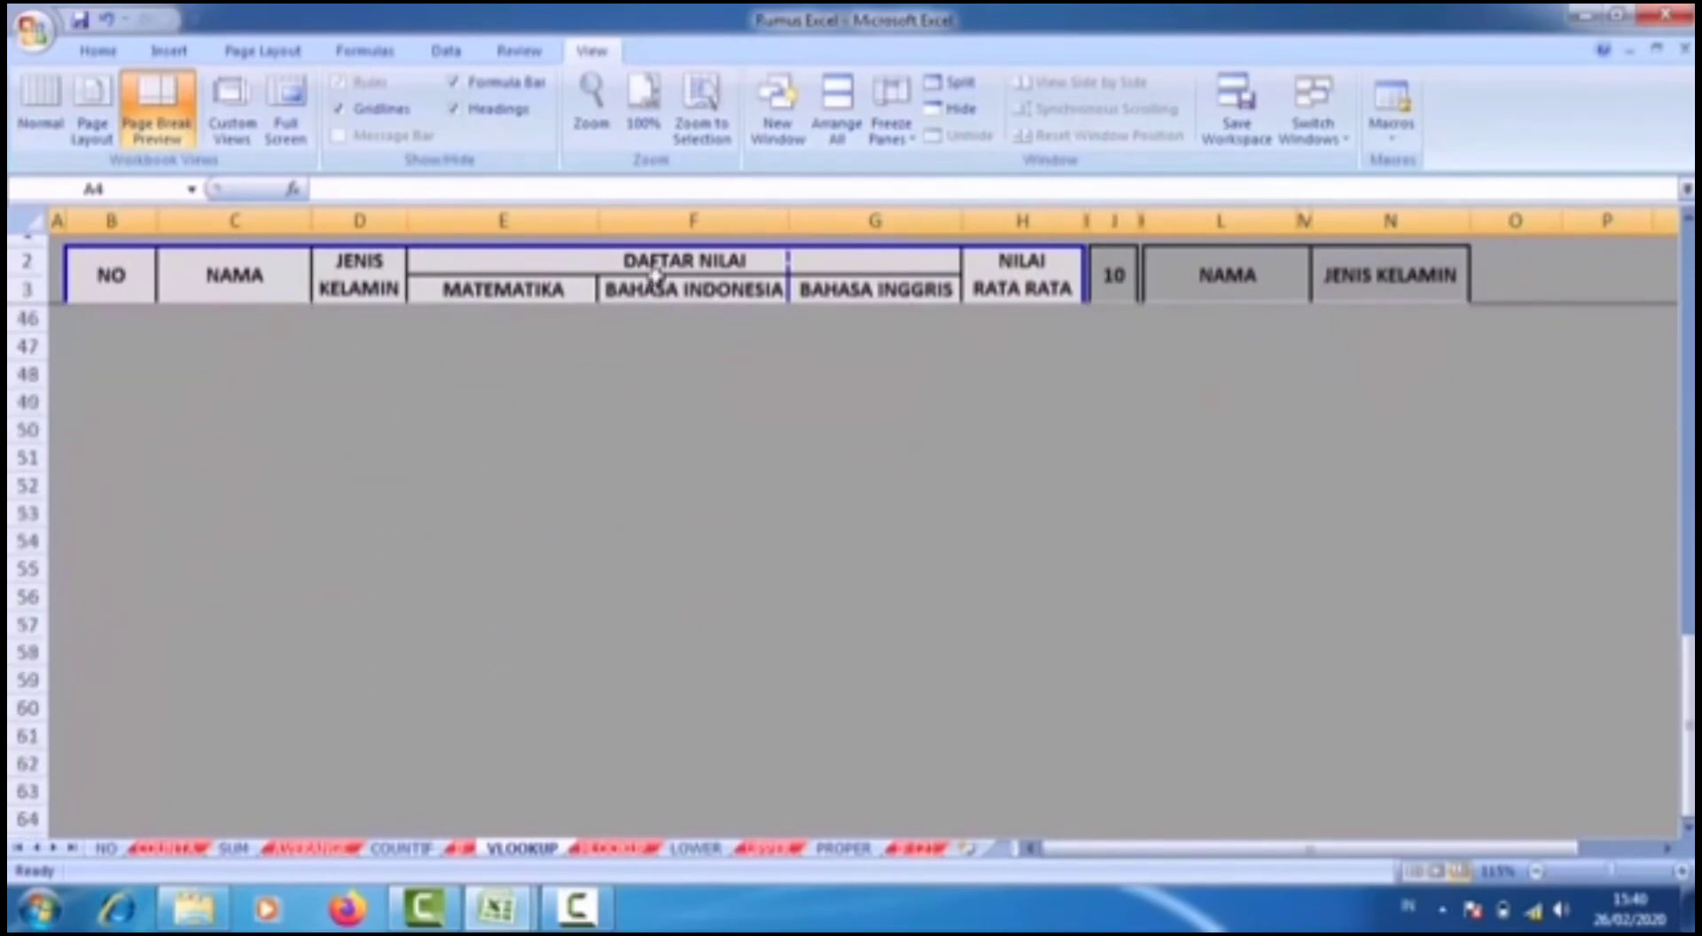
scroll(536, 514, "up", 14)
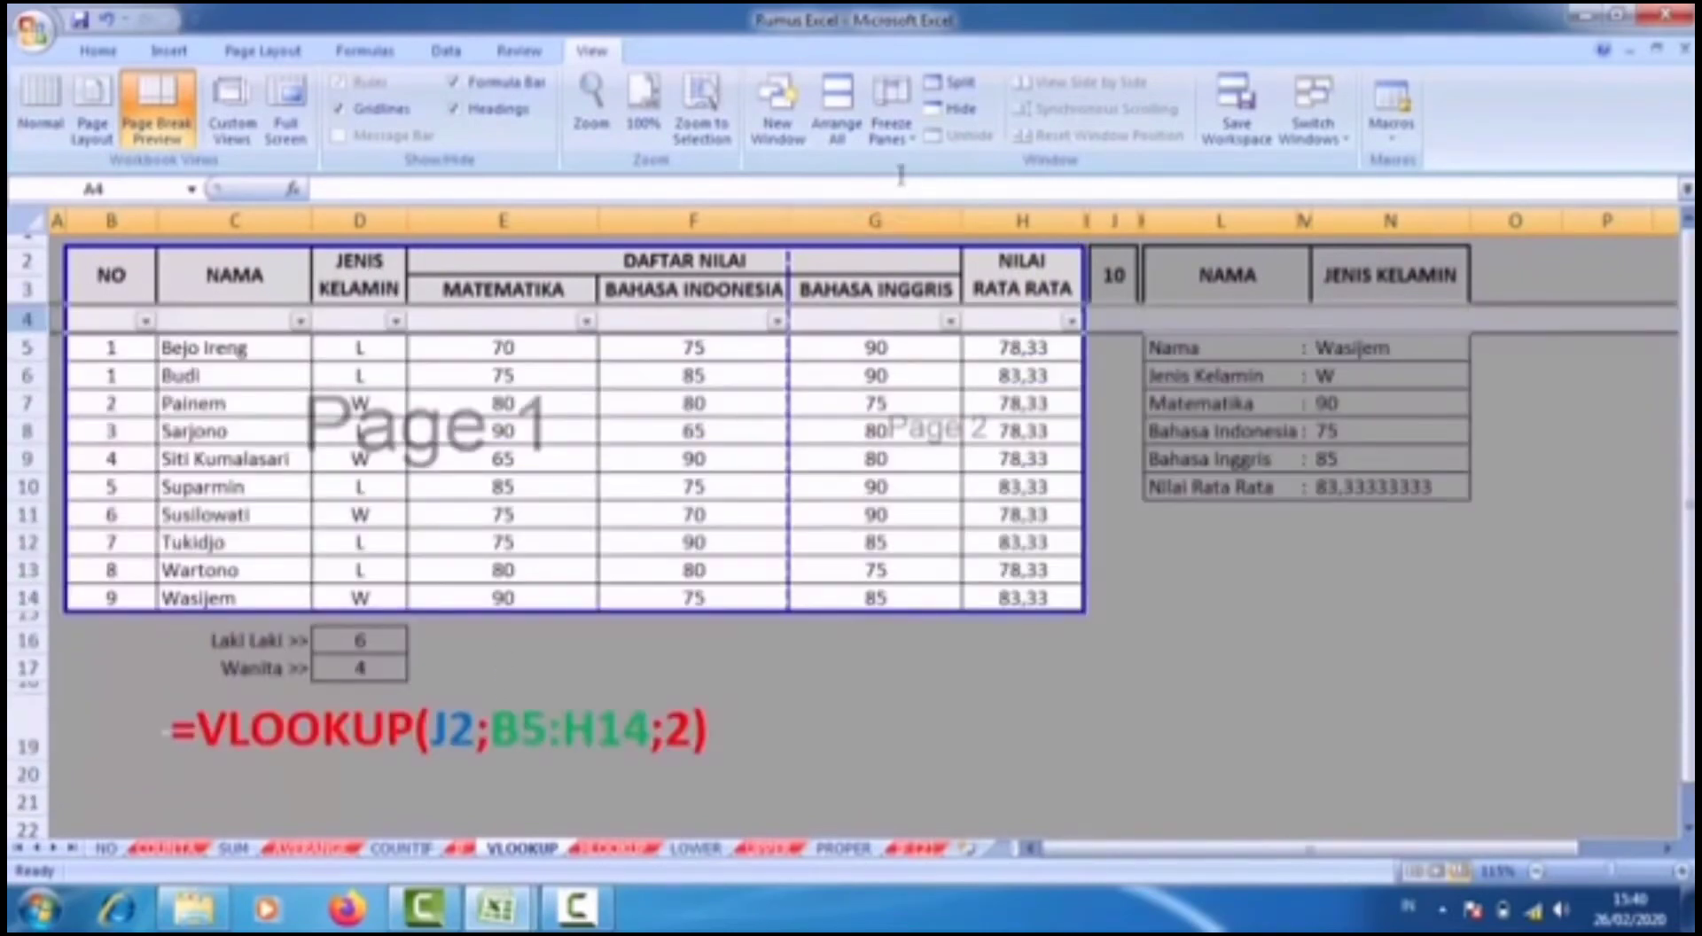
Unfreeze the panes and scroll the sheet to check that the header rows move with the data.
left_click(907, 142)
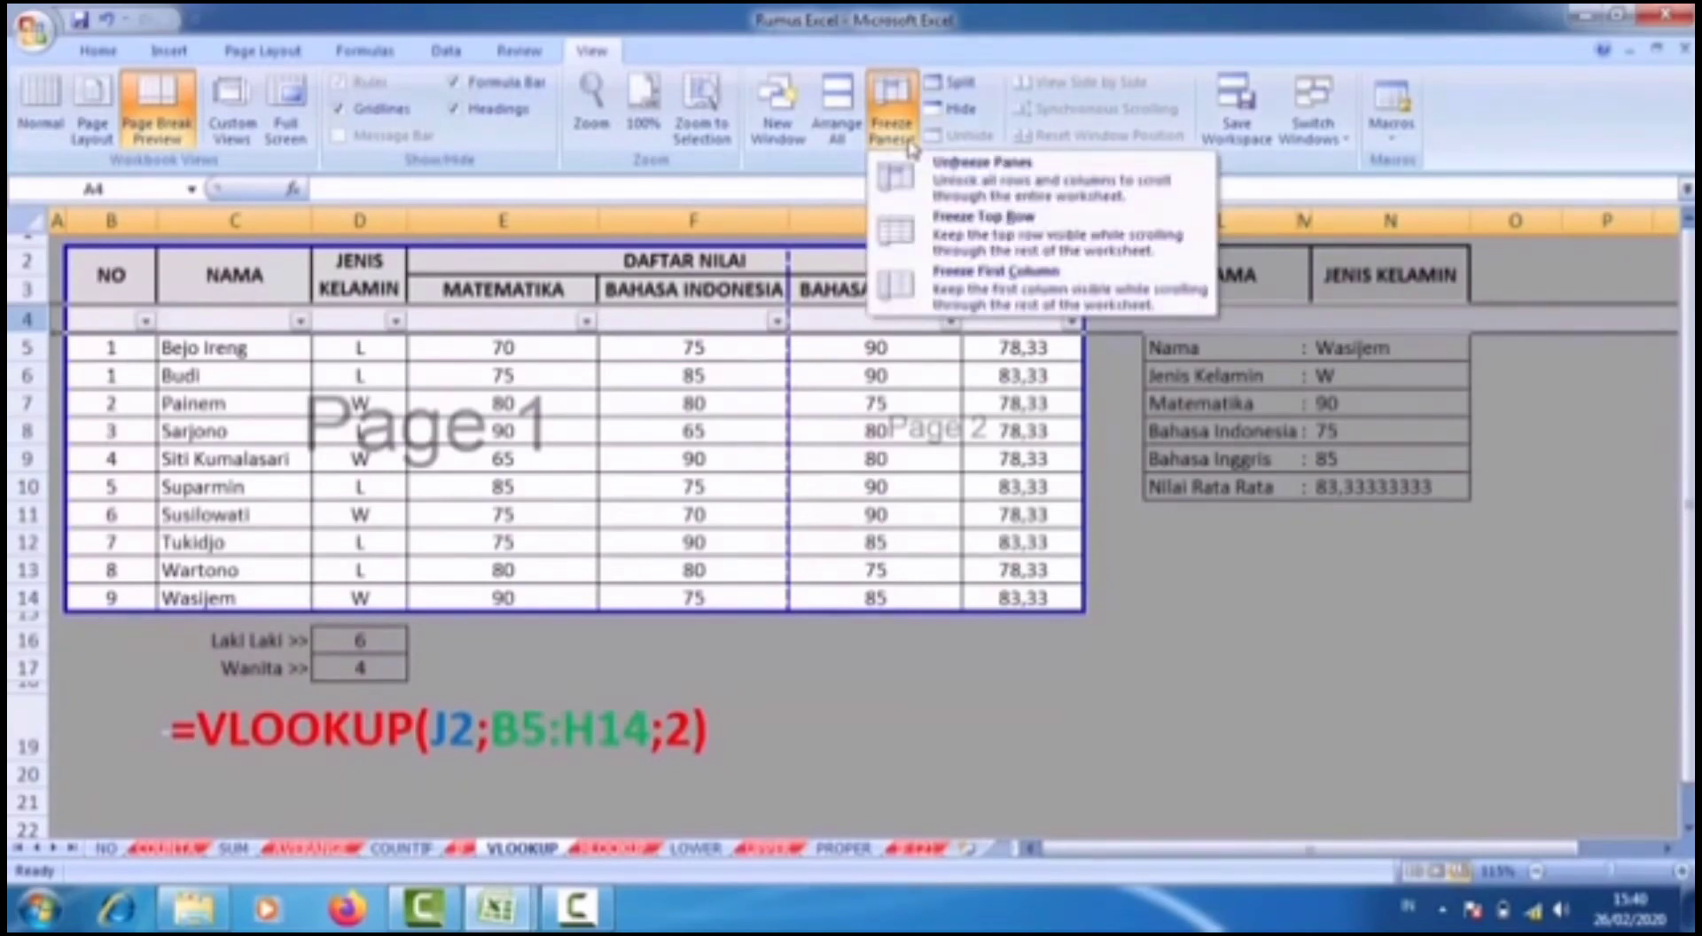
left_click(945, 182)
scroll(700, 488, "down", 2)
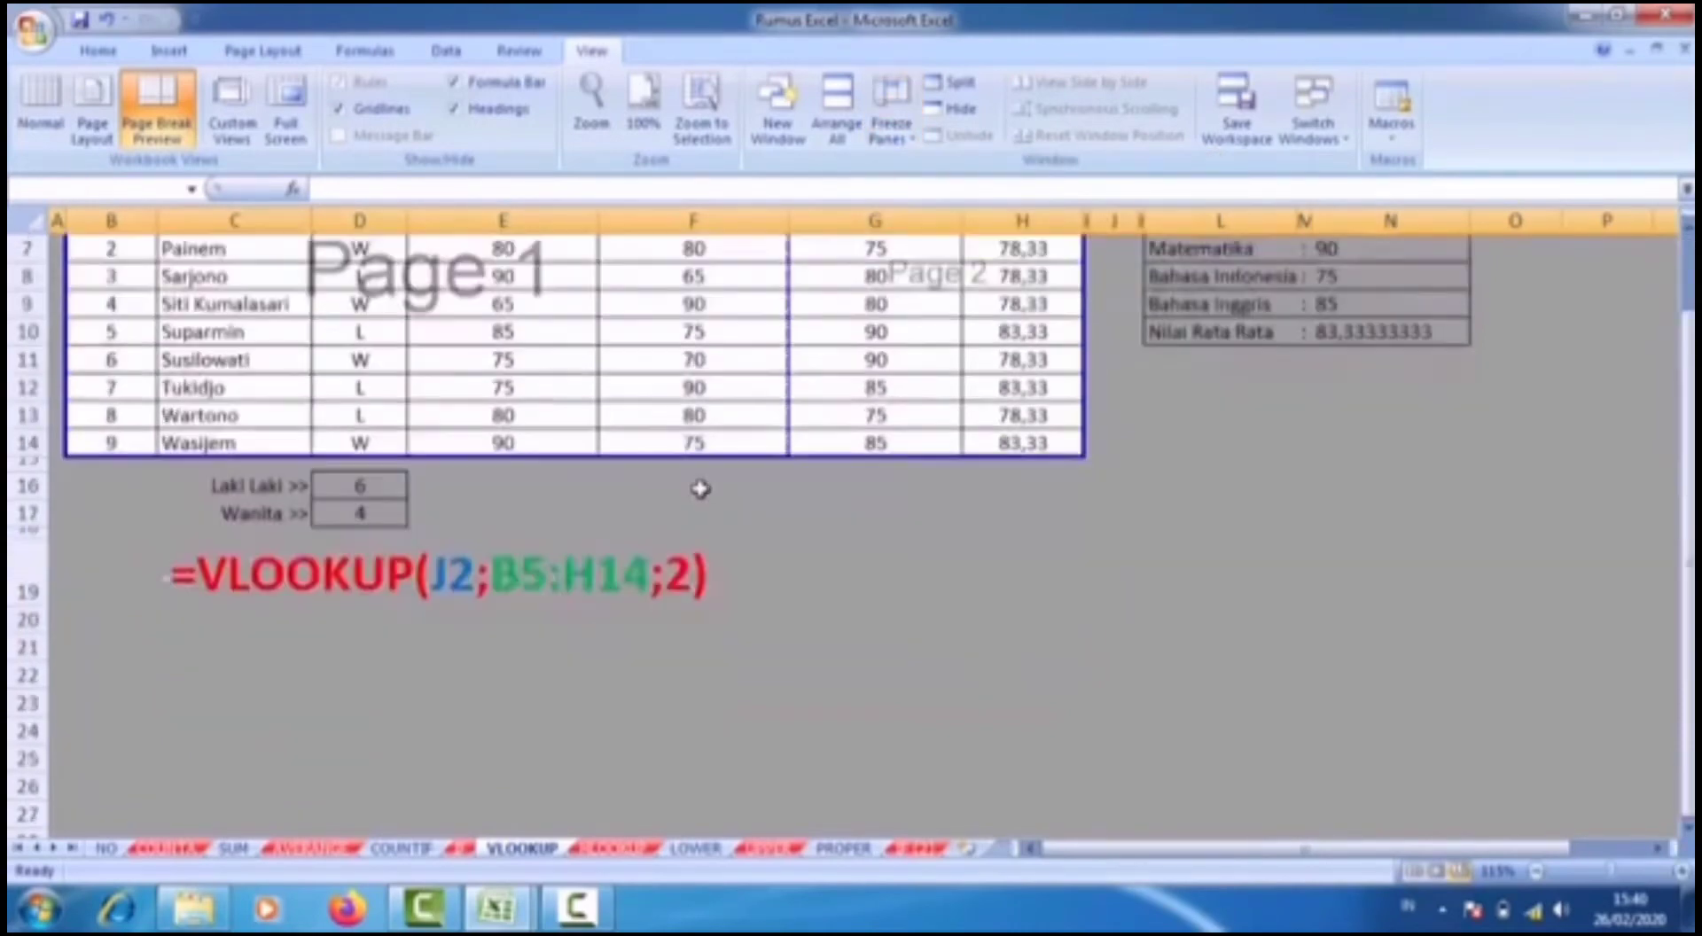
scroll(700, 488, "up", 2)
left_click(682, 456)
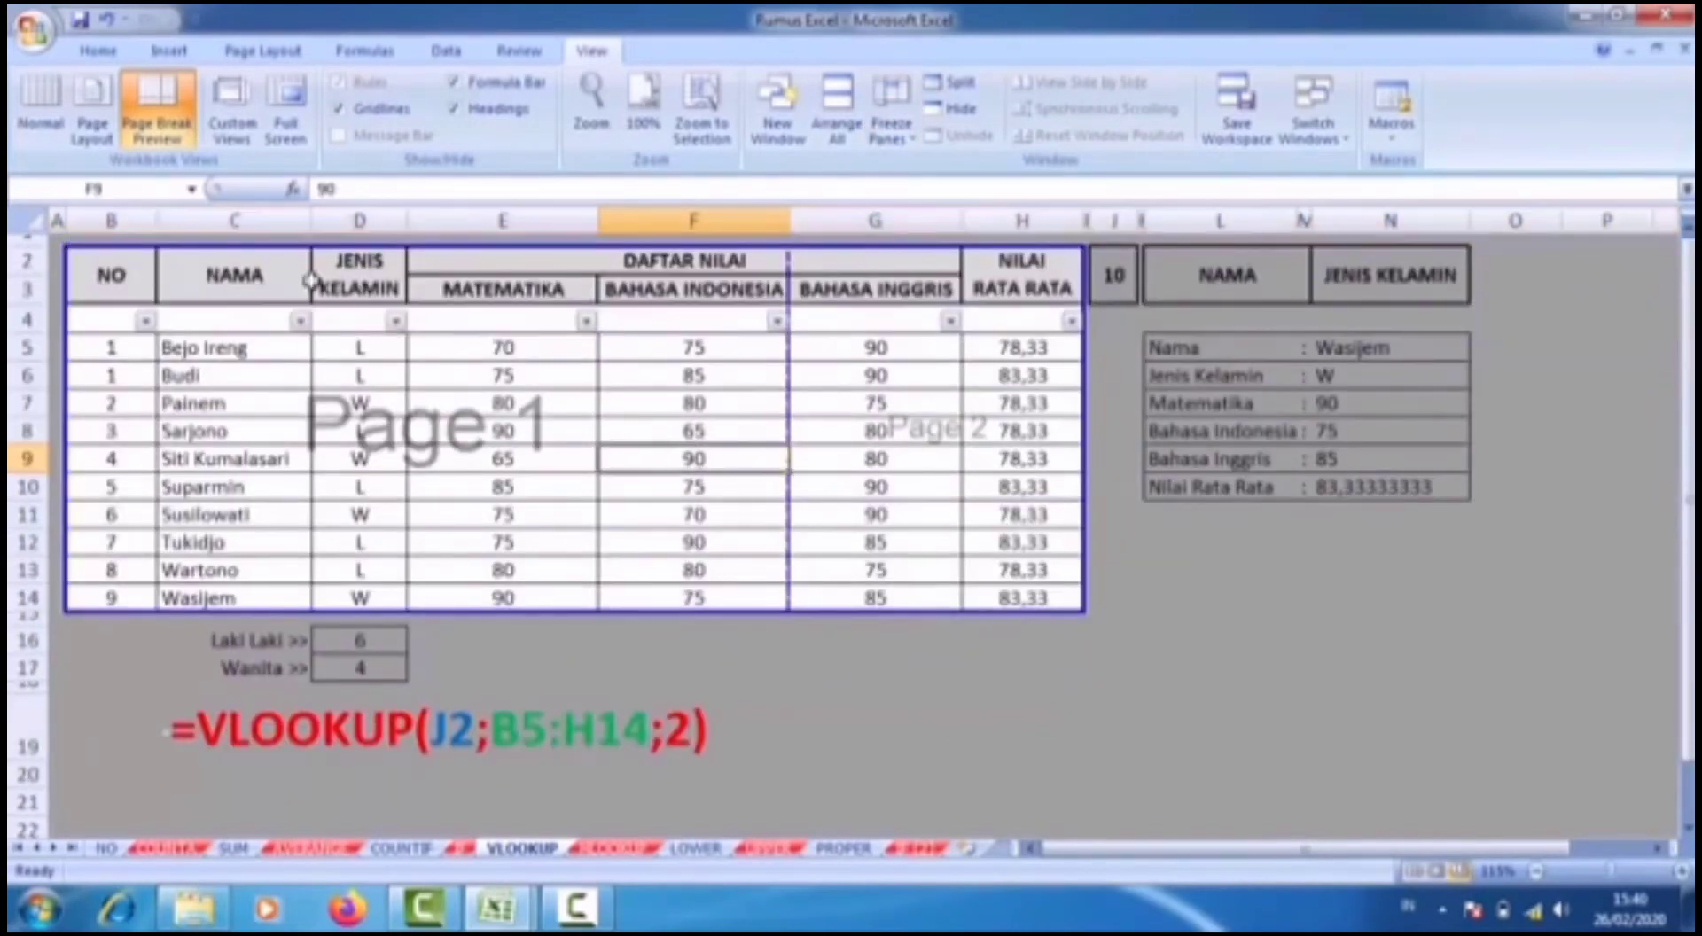
Switch to the Book1 workbook and select the cell containing the text sfsfs on Sheet1.
left_click(97, 50)
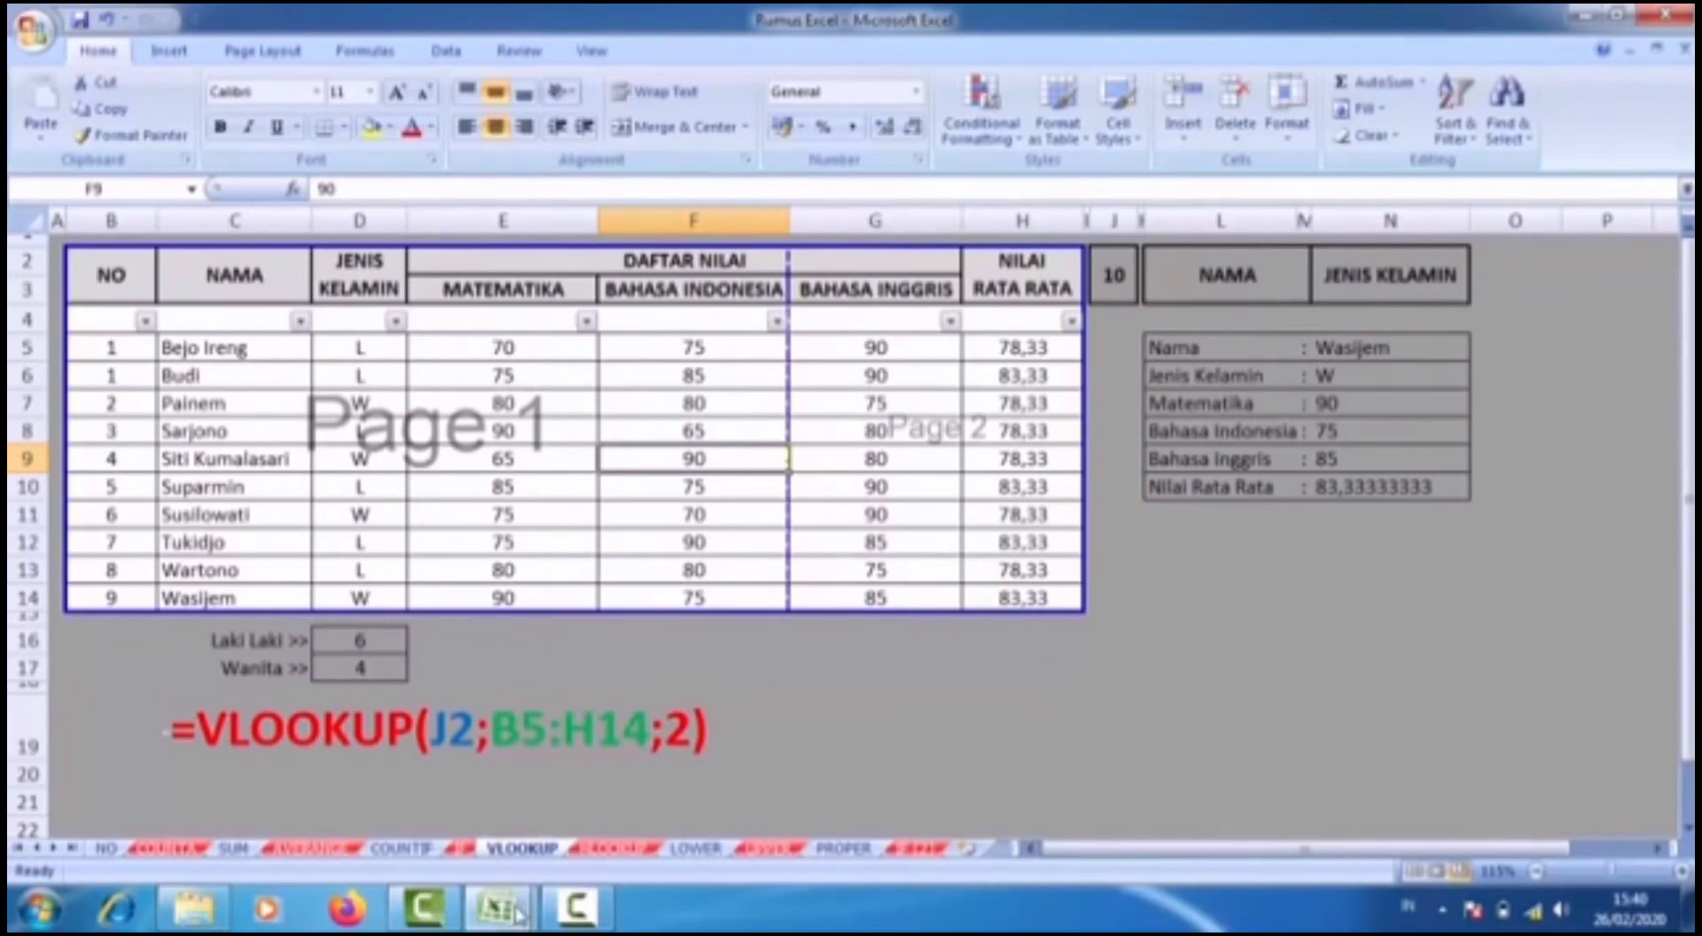
mouse_move(516, 913)
left_click(555, 795)
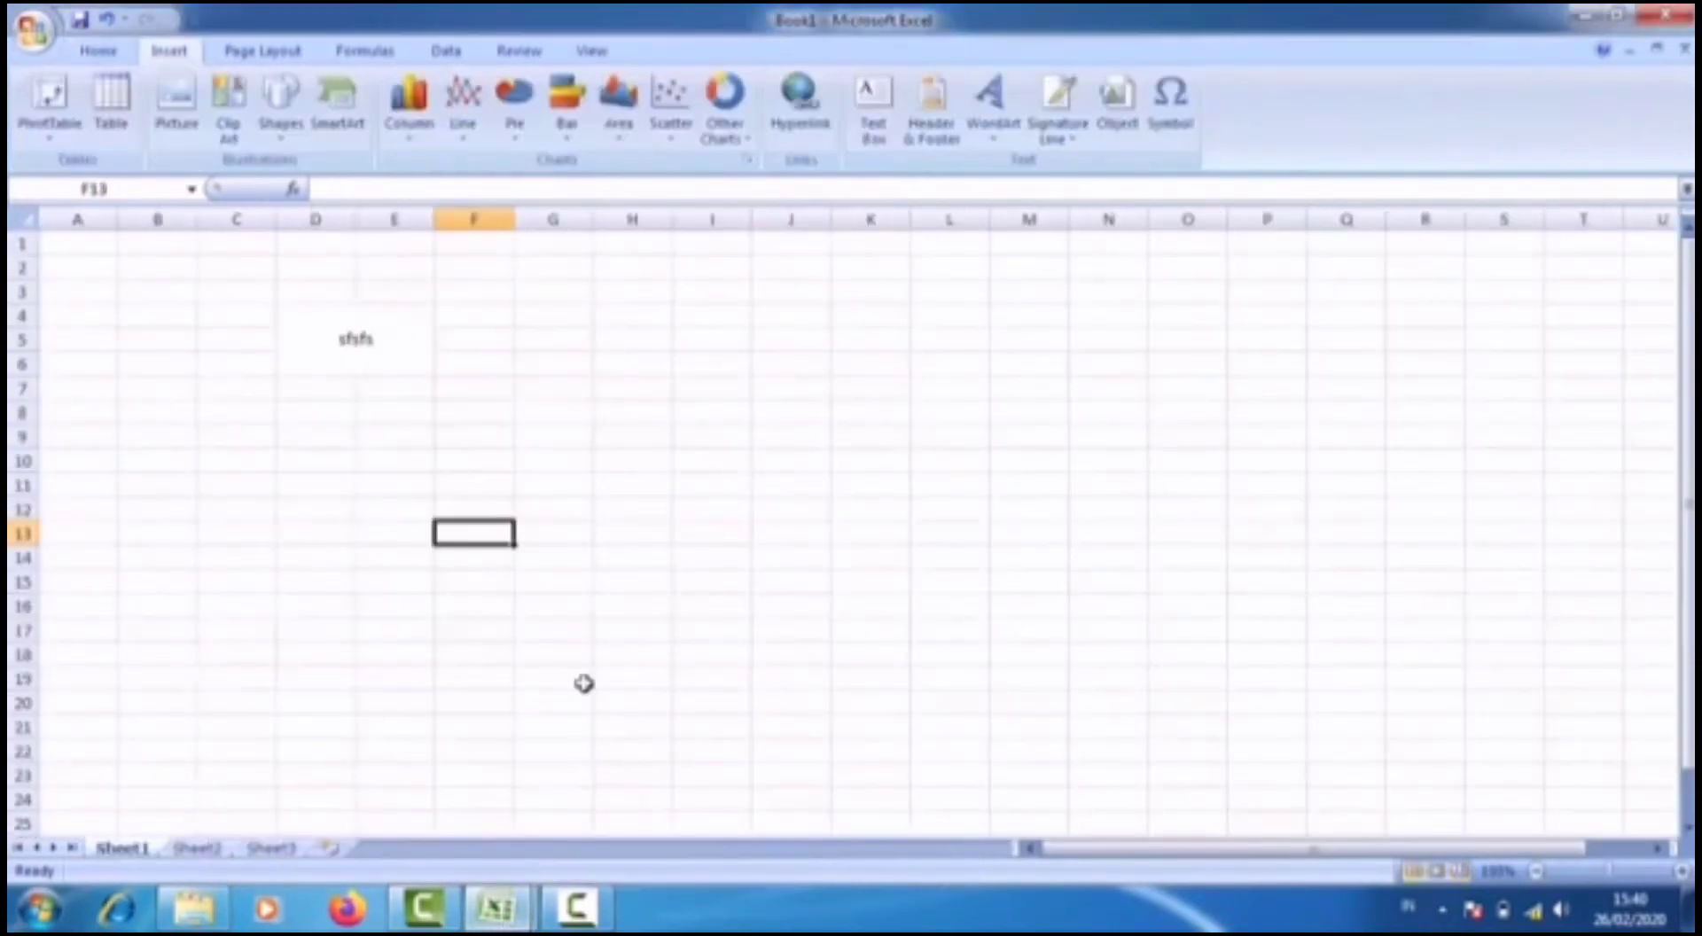
left_click(357, 342)
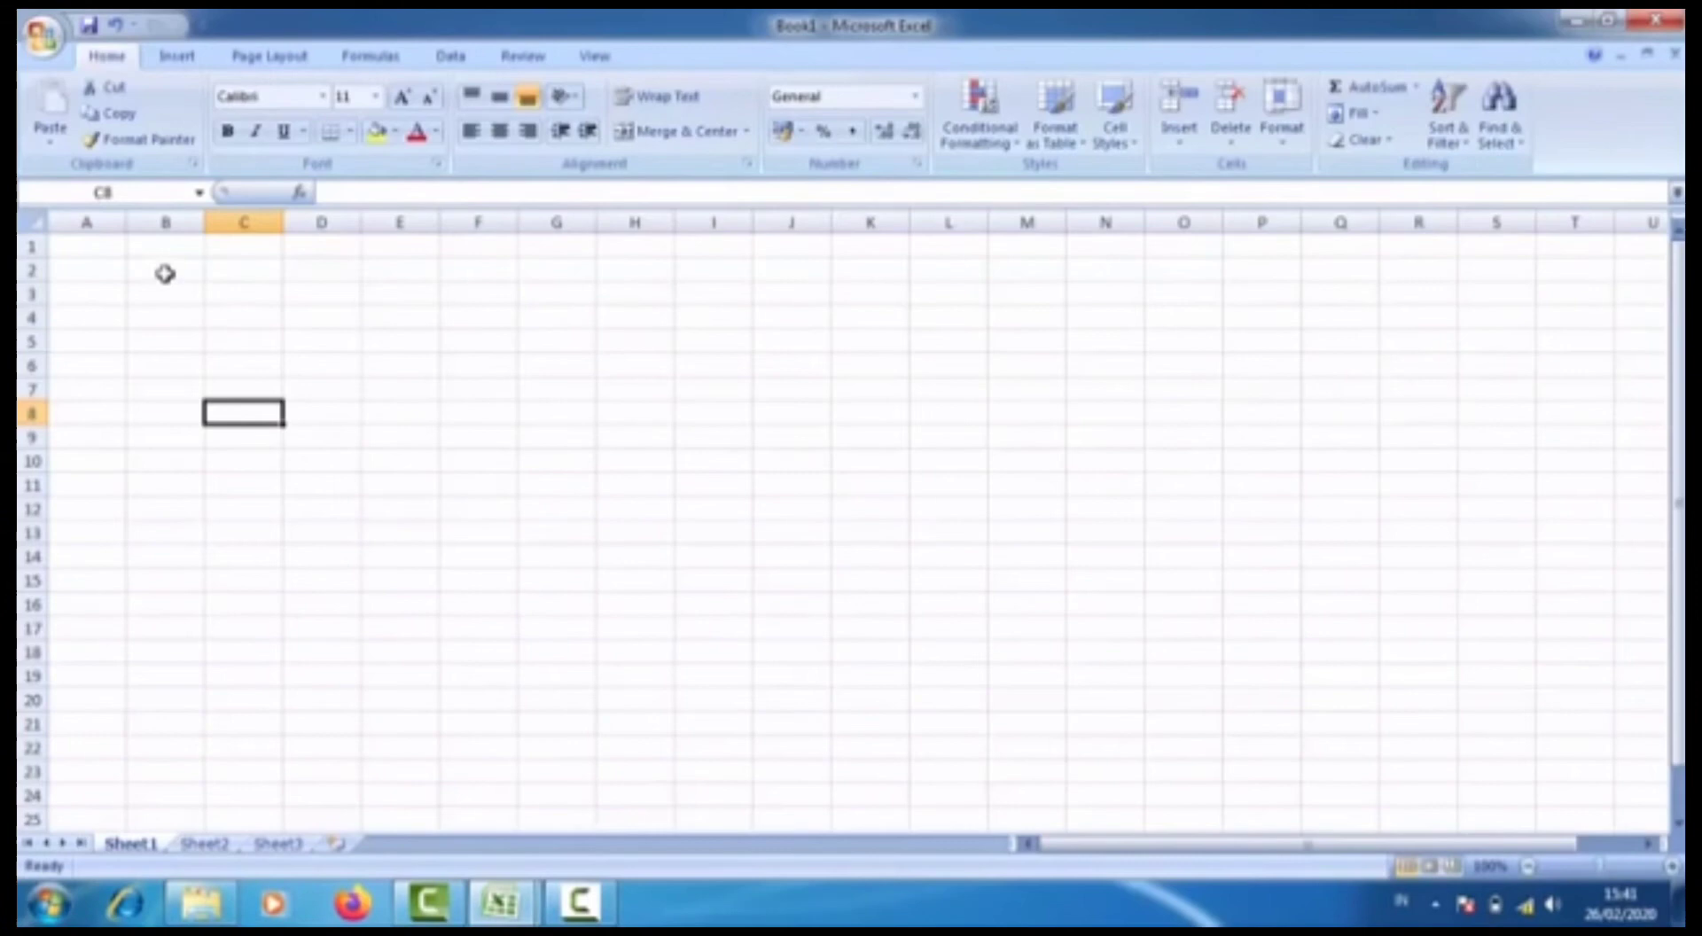
left_click(164, 272)
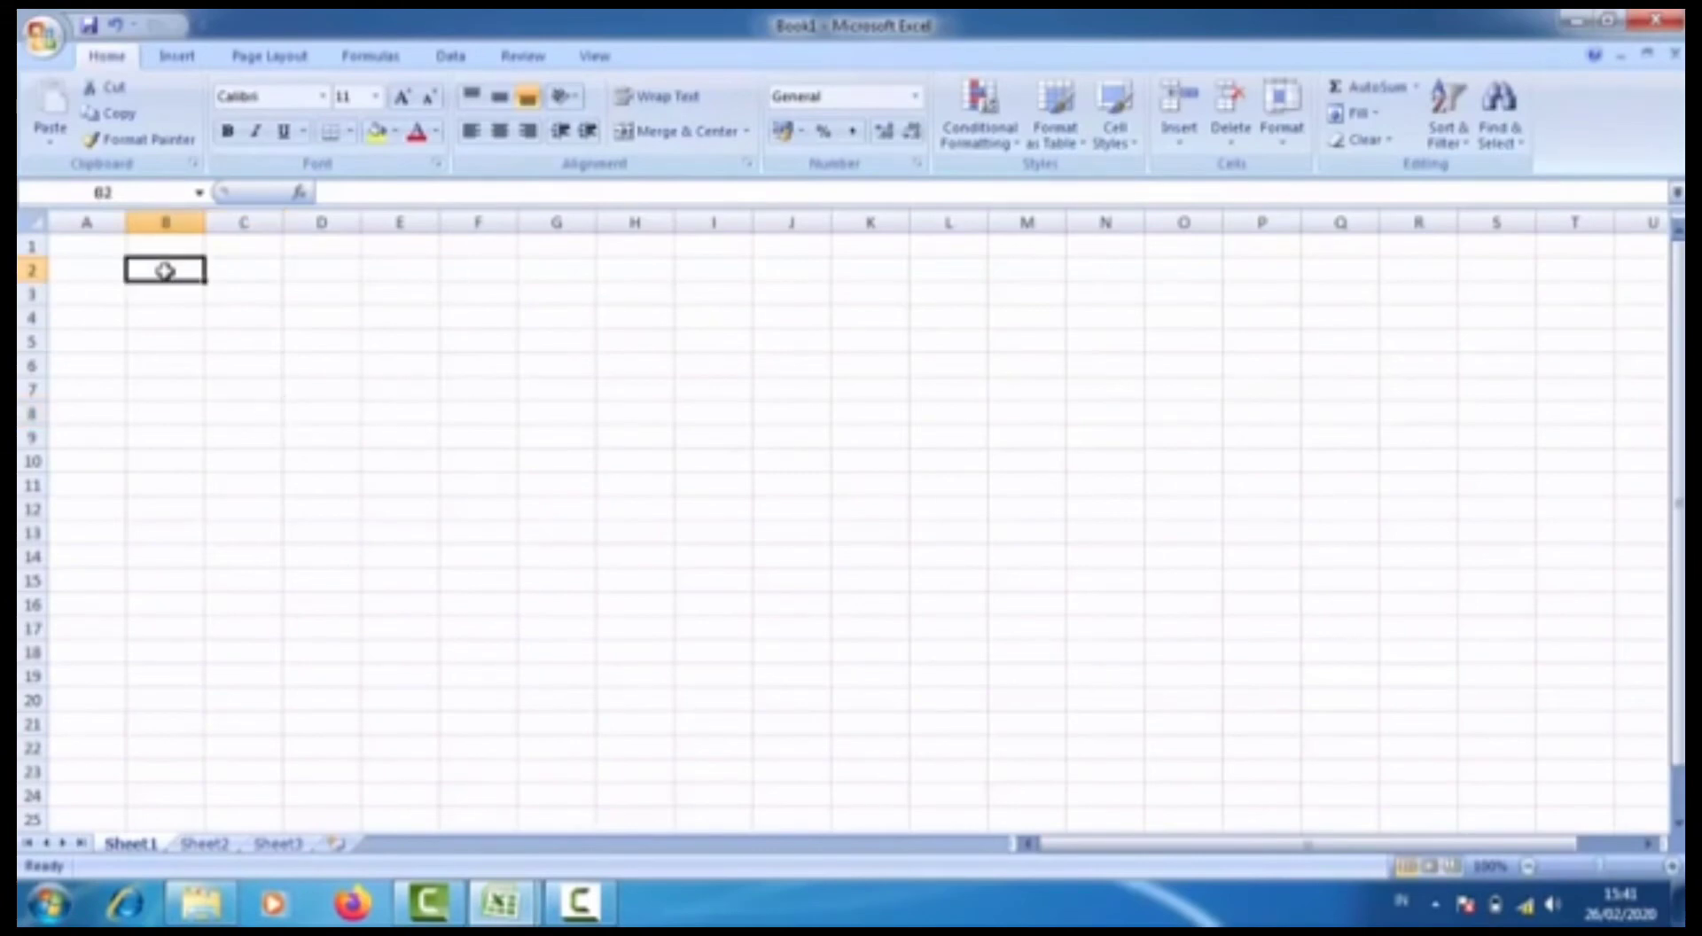
left_click(232, 383)
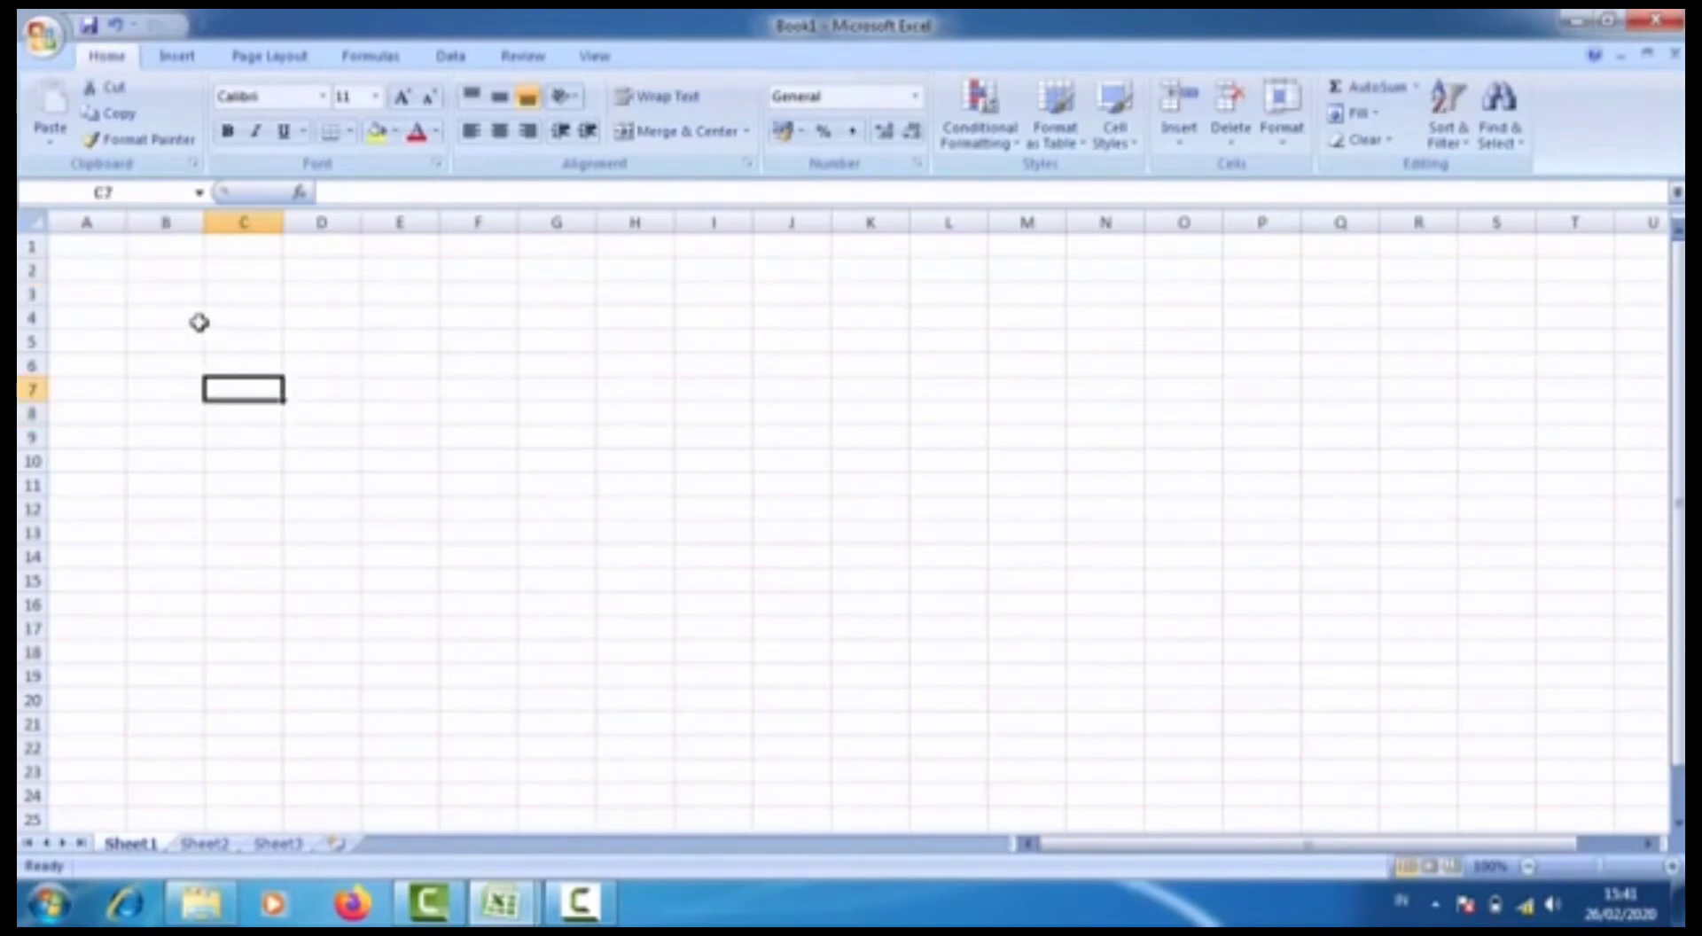
left_click(176, 315)
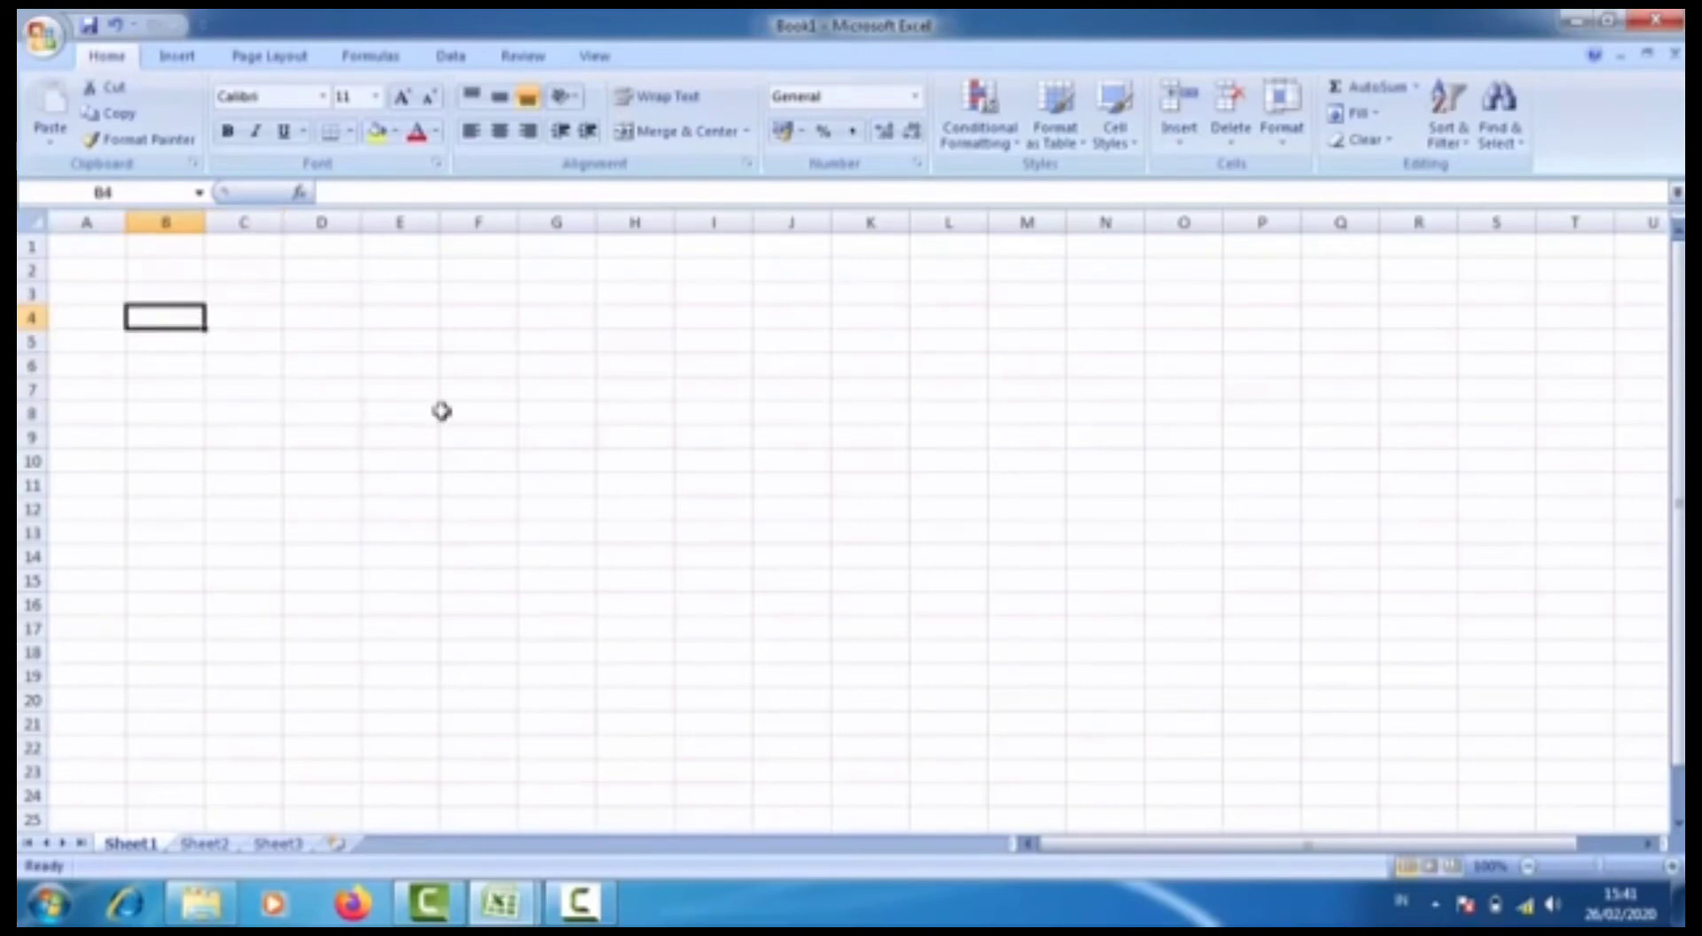
left_click(172, 275)
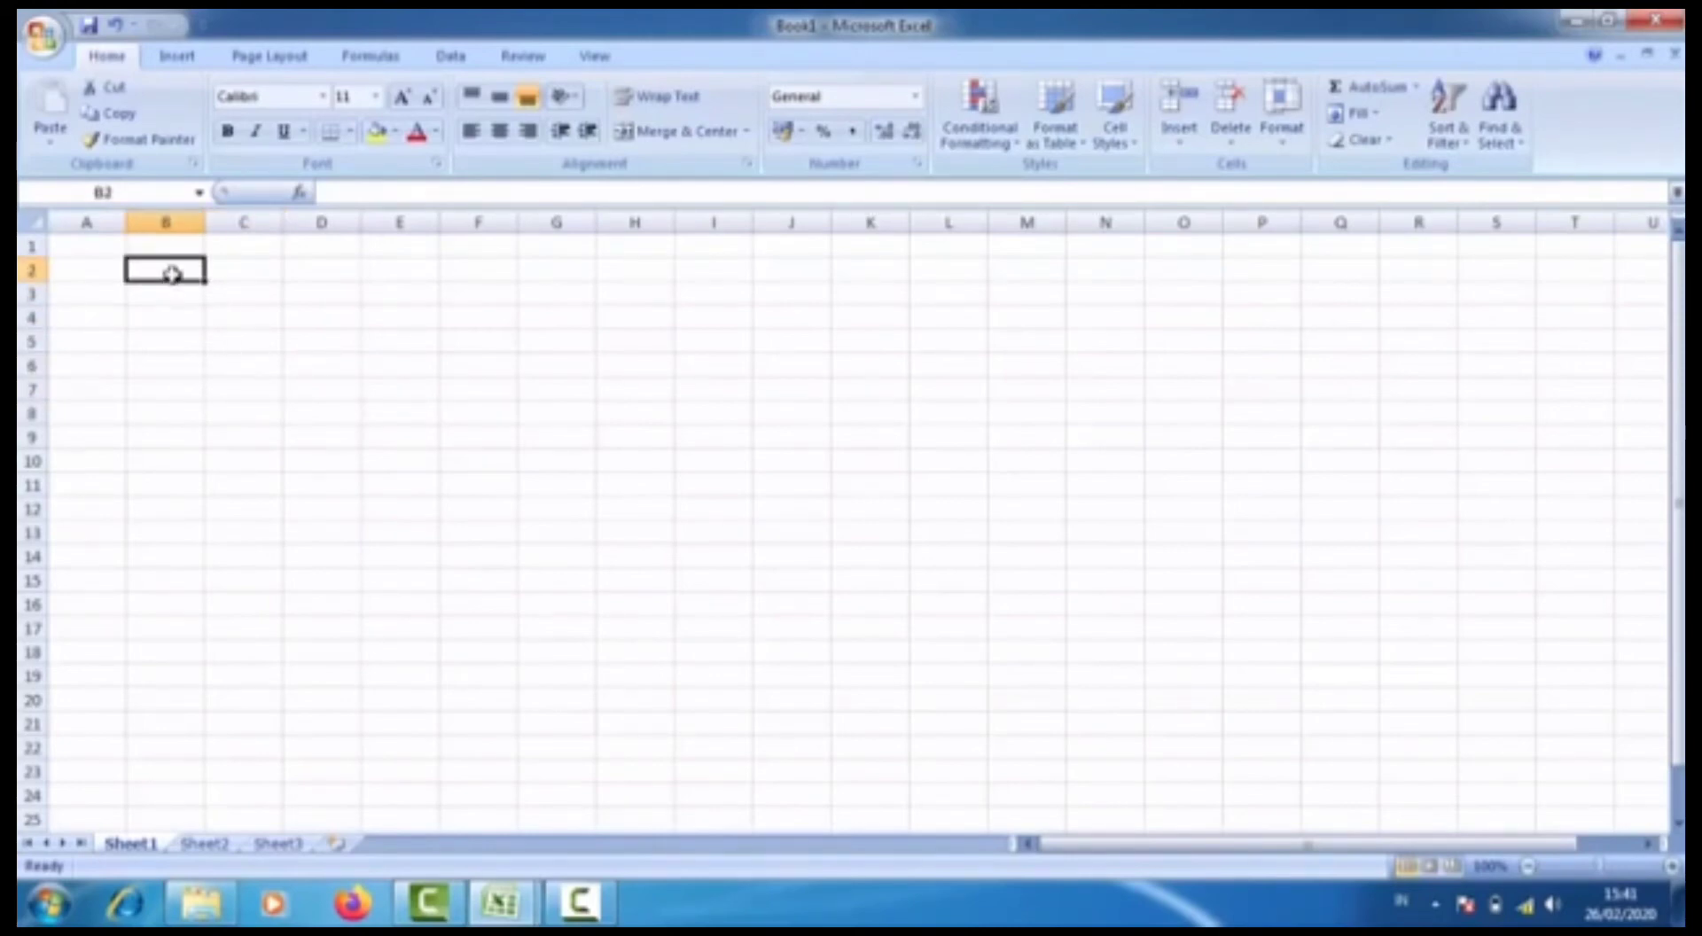
left_click(182, 317)
Merge and center cells B2:F2 and enter the title DAFTAR HADIR in the merged cell.
left_click_drag(178, 276, 458, 271)
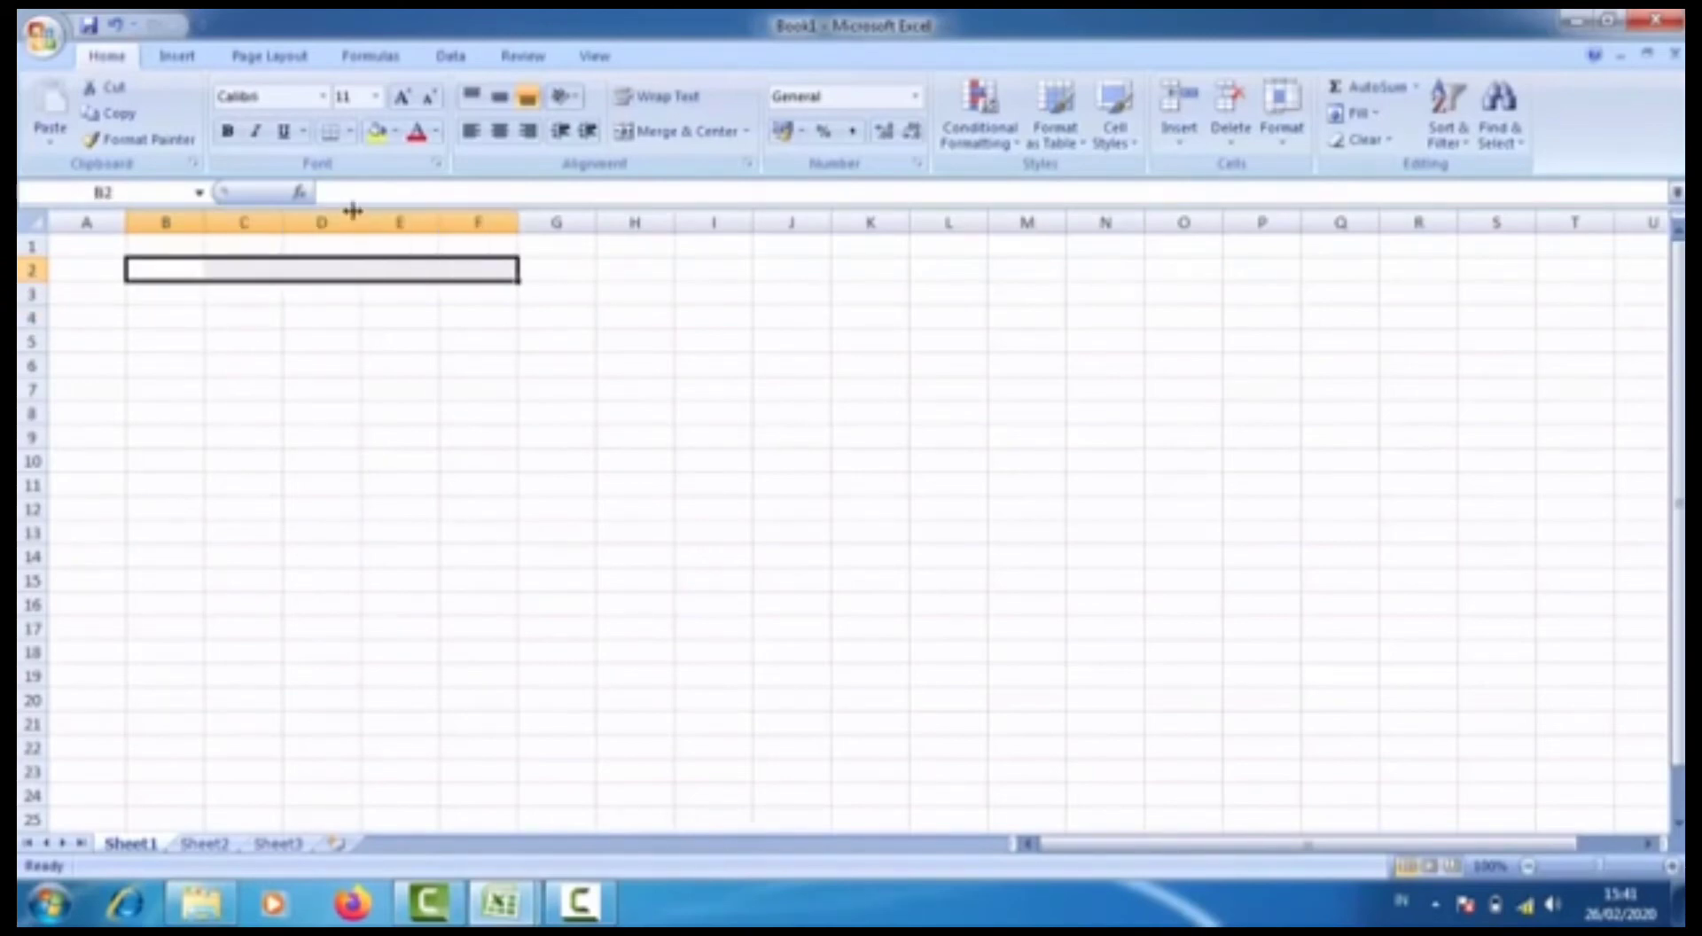
left_click(625, 132)
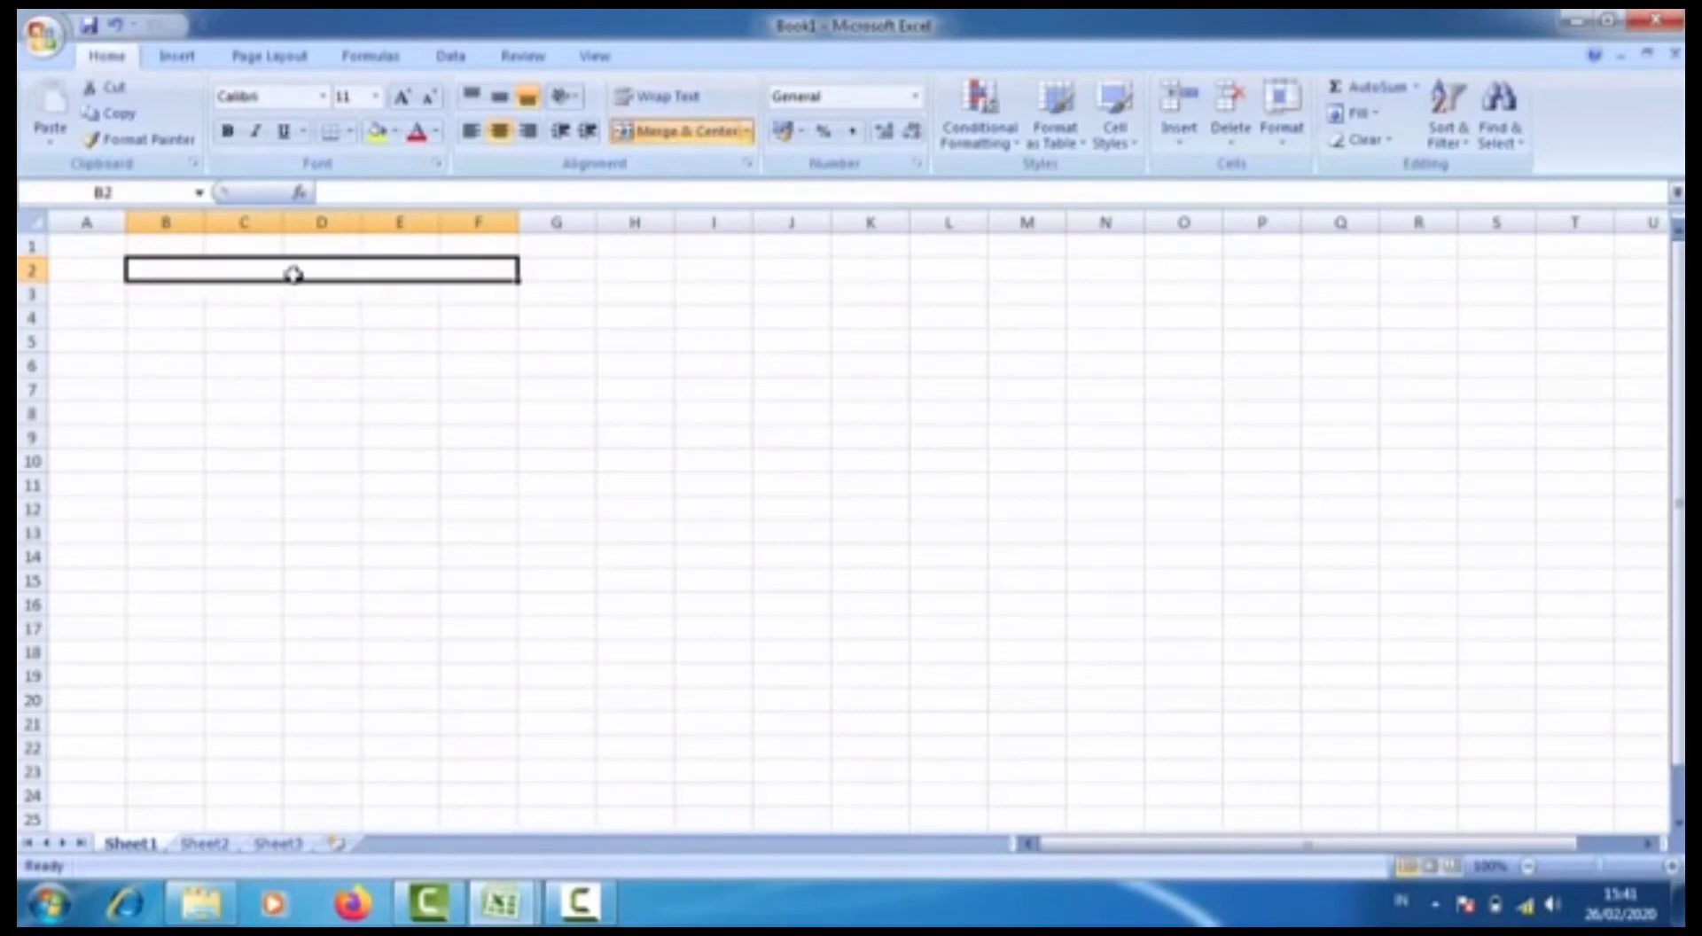
type("daftar")
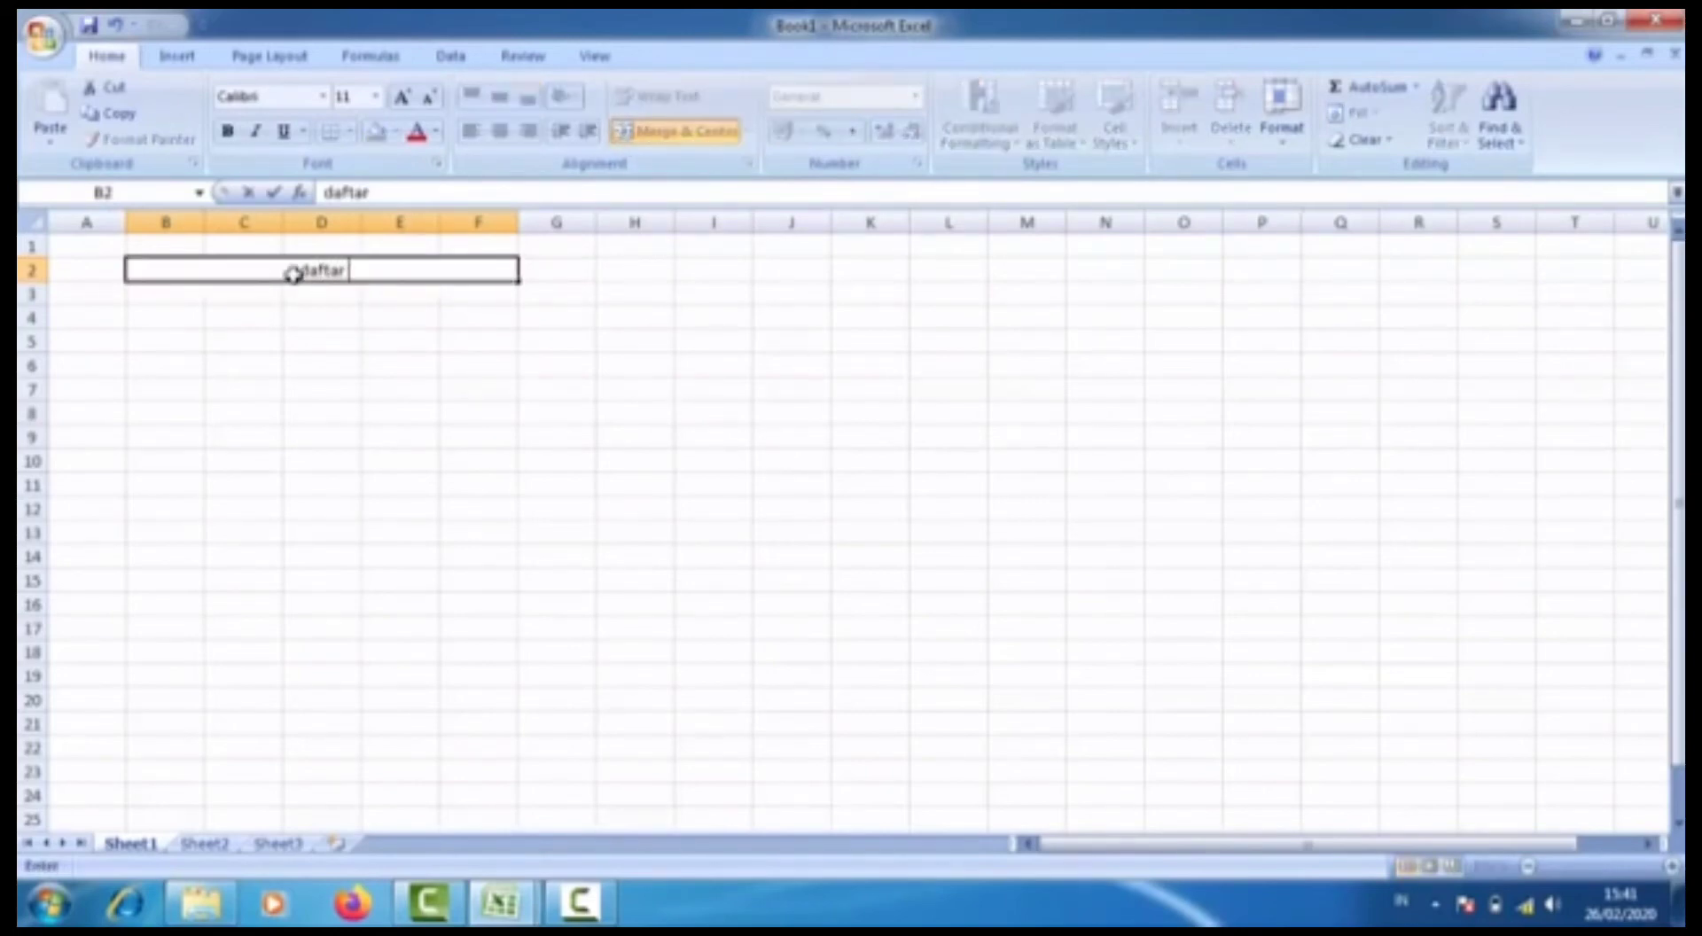
key("BackSpace")
key("BackSpace")
key("BackSpace")
key("BackSpace")
key("BackSpace")
key("BackSpace")
type("DAFTAR HADIR")
key("Return")
key("Return")
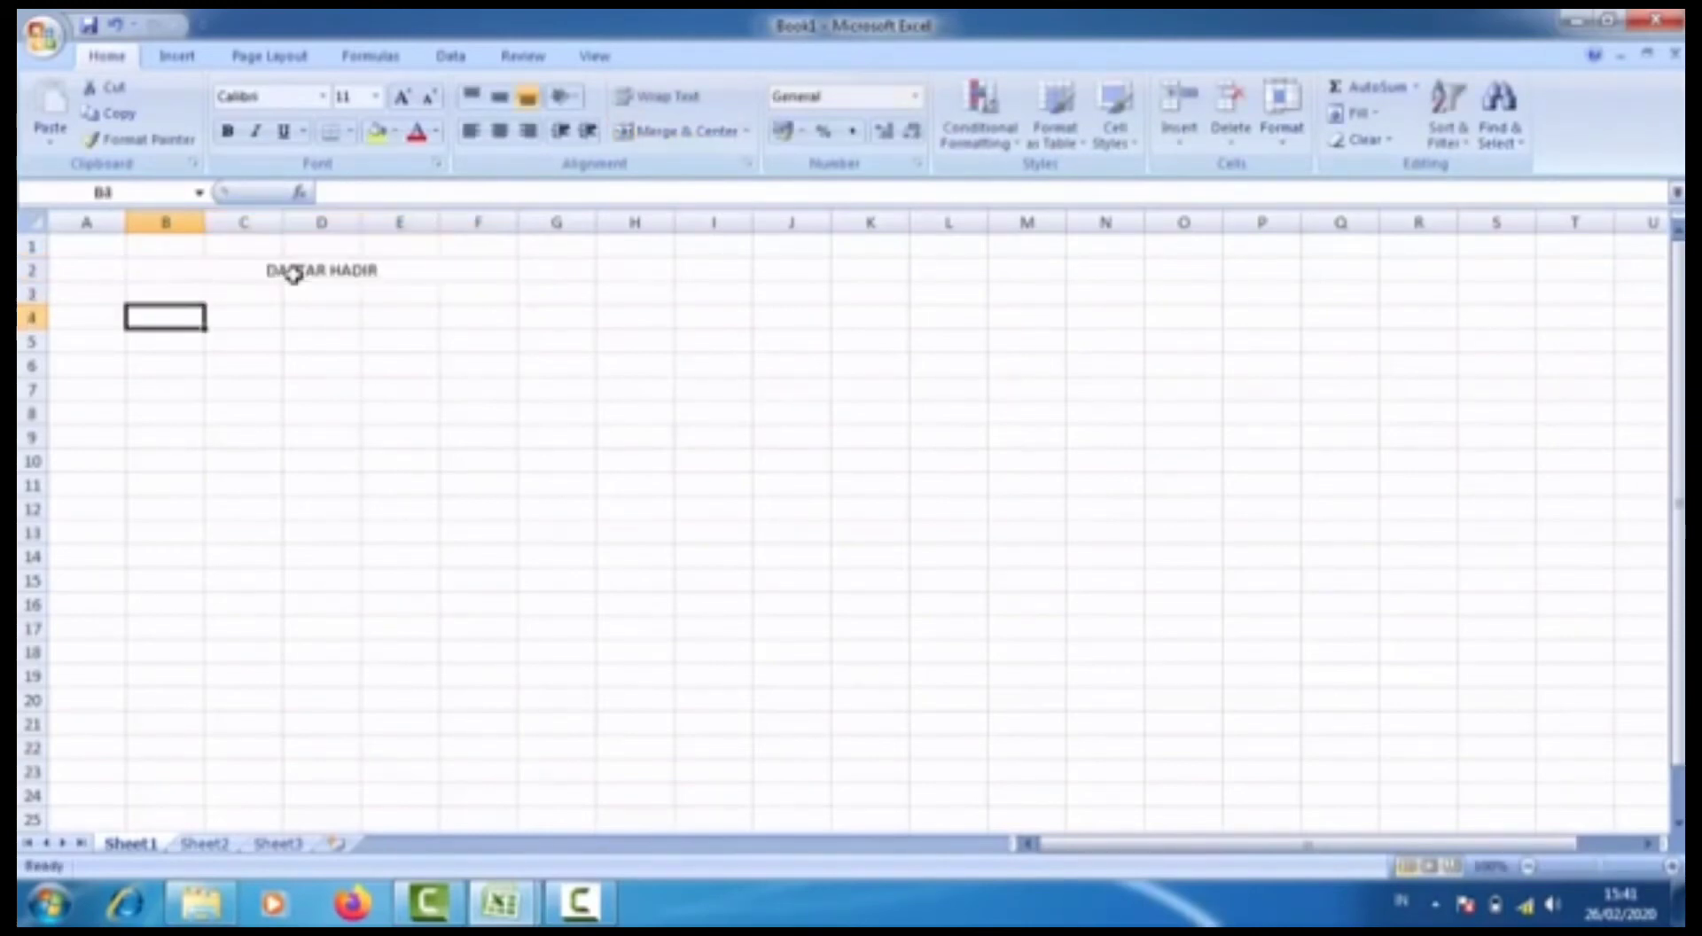
Enter the column headers NO, NAMA, NIK, JABATAN and LAIN LAIN in cells B4 to F4.
type("NO")
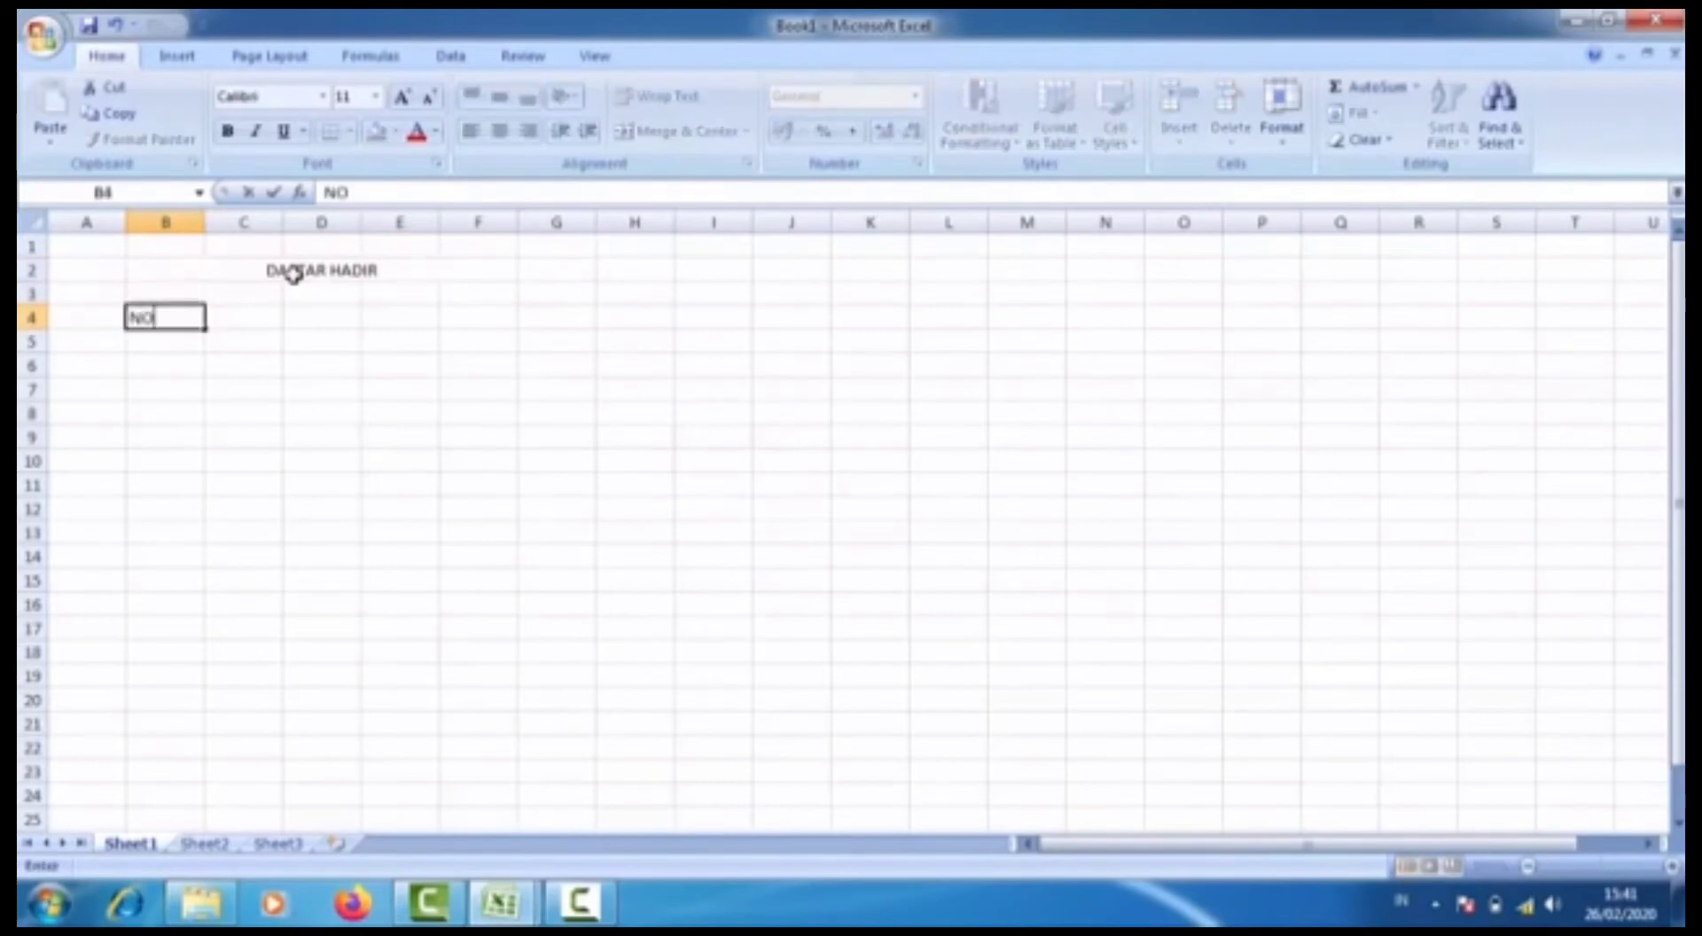
key("Tab")
type("NAMA")
key("Tab")
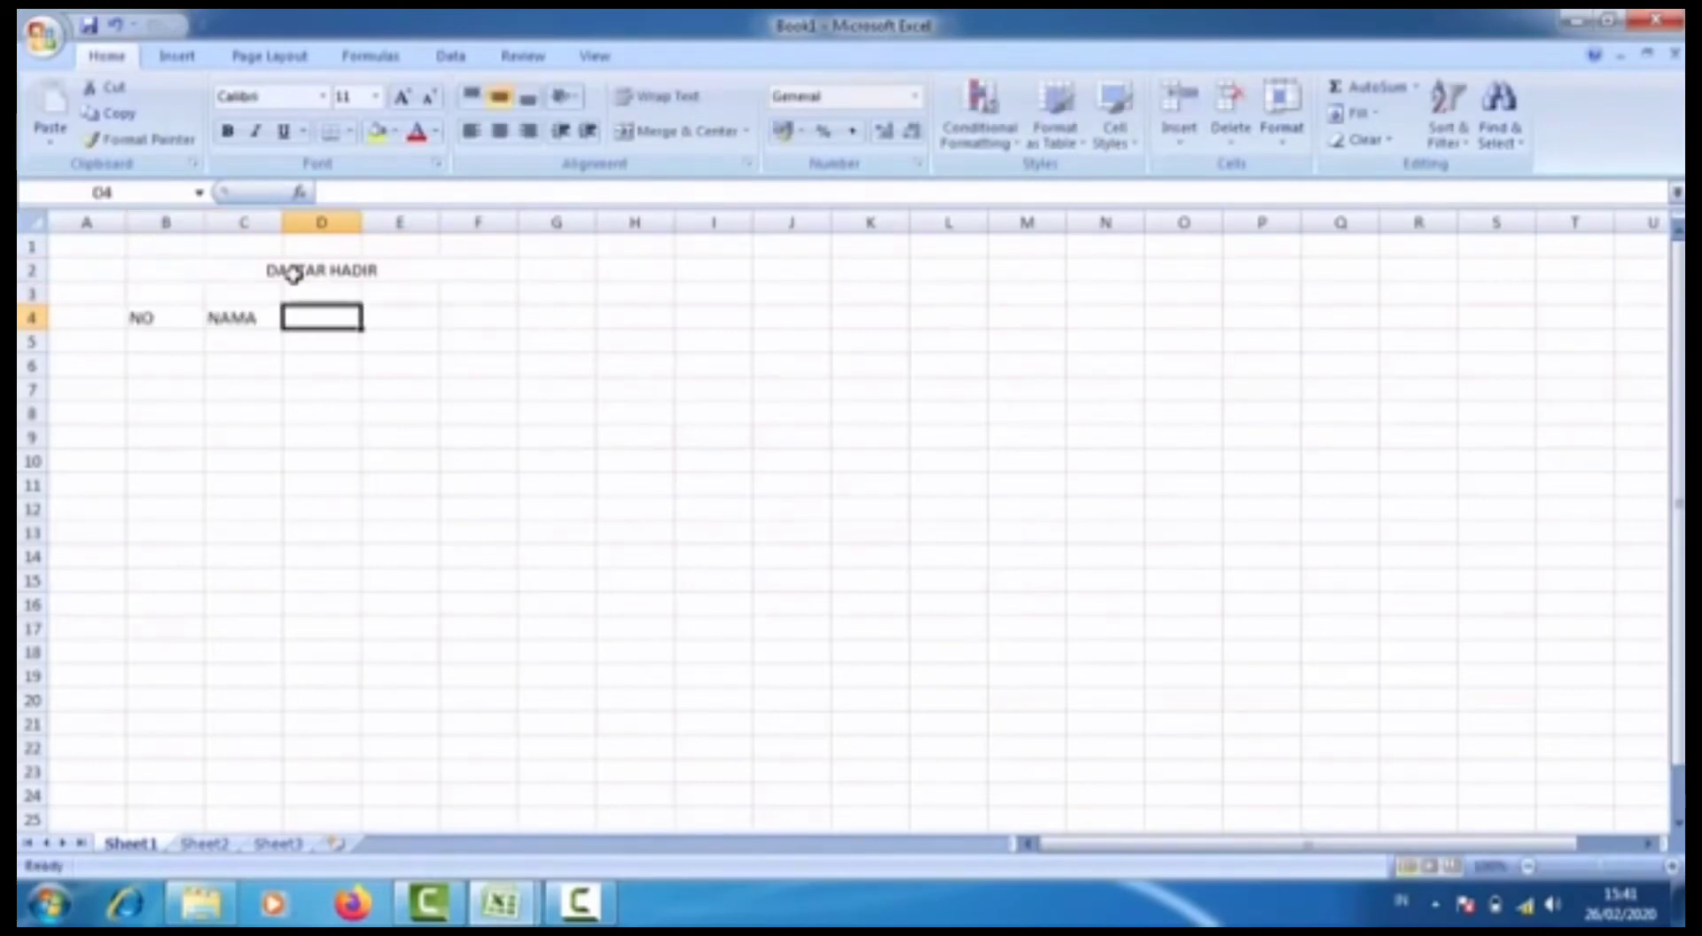
type("NIK")
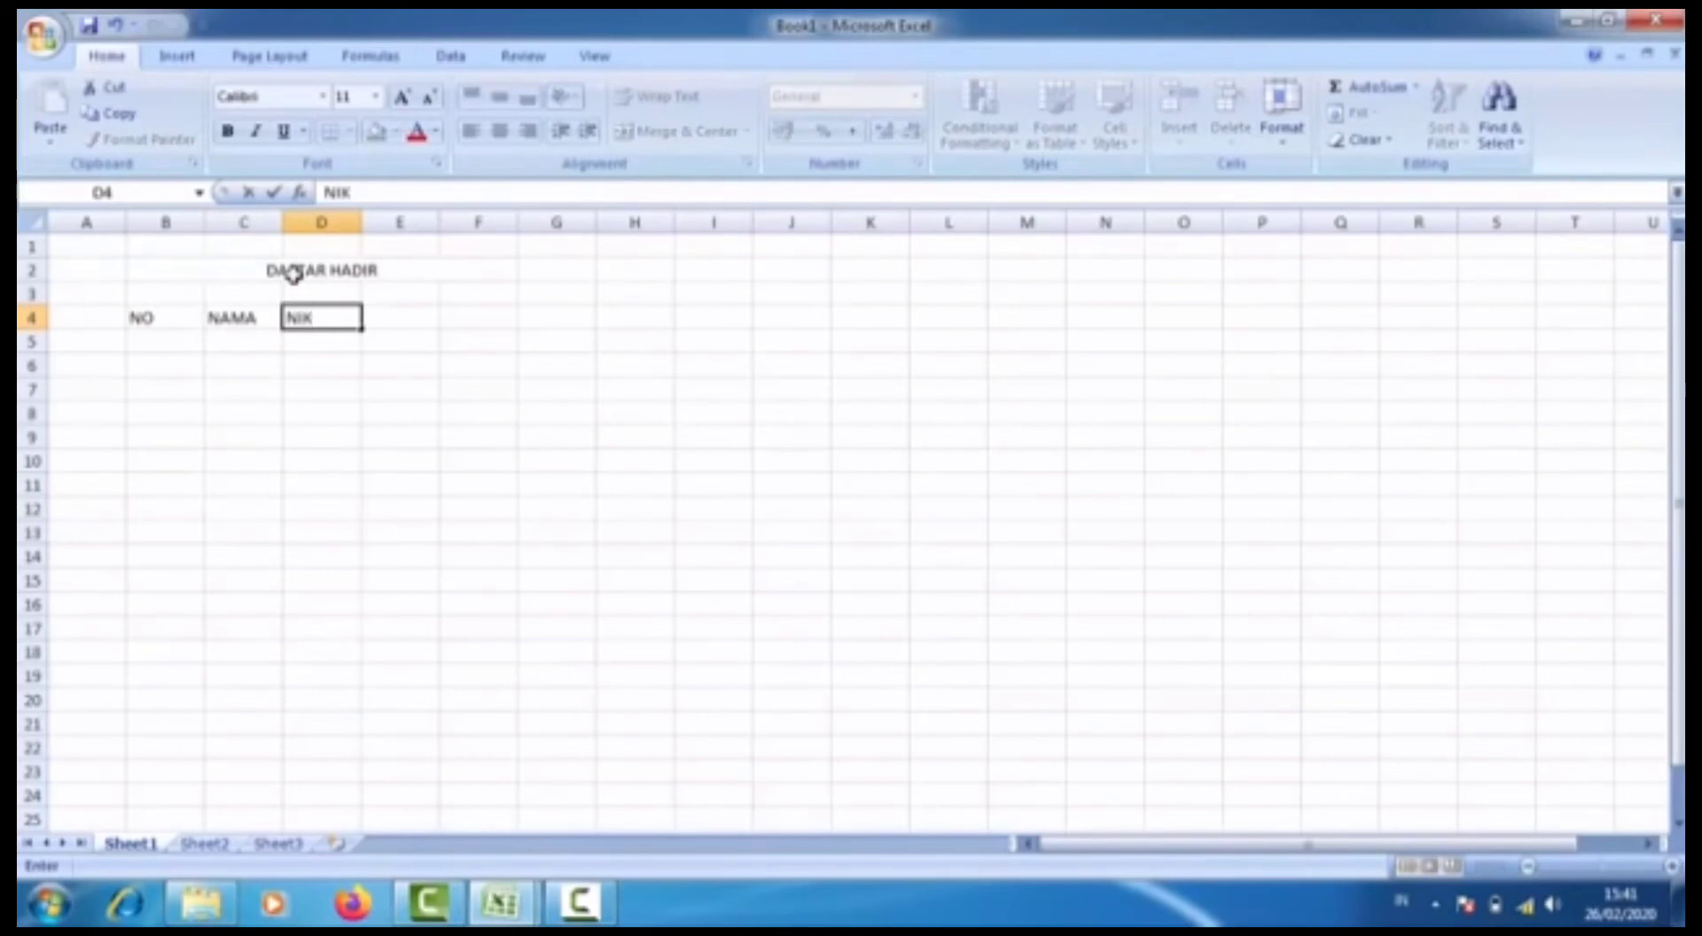
key("Tab")
type("JABA")
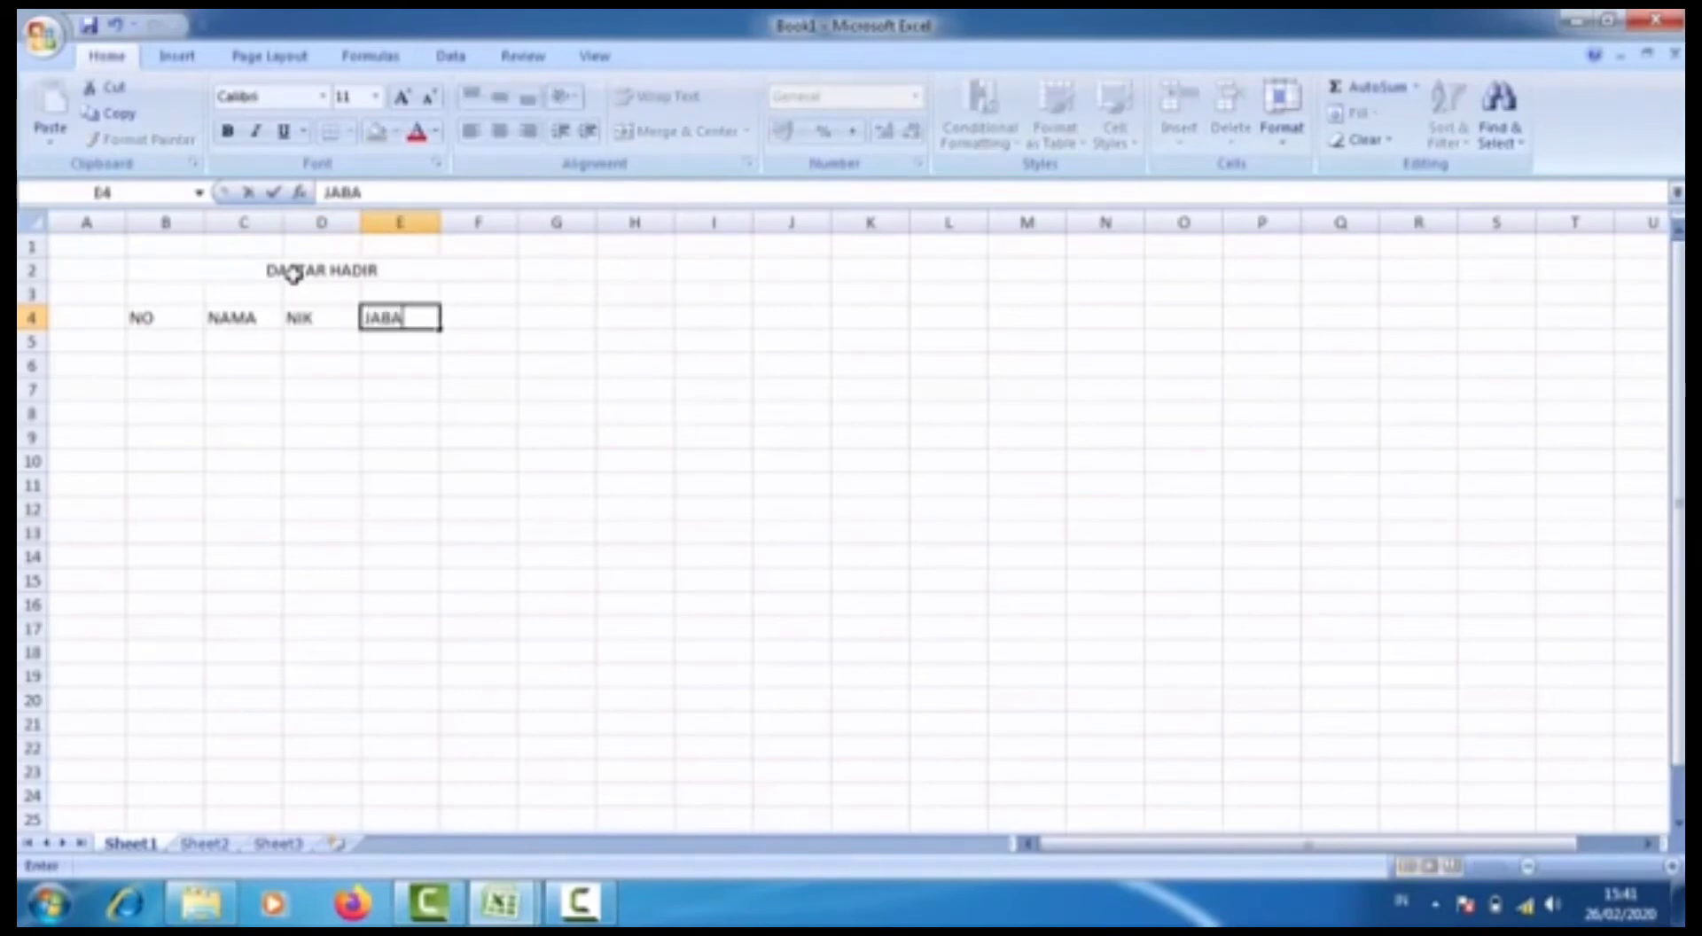
key("Tab")
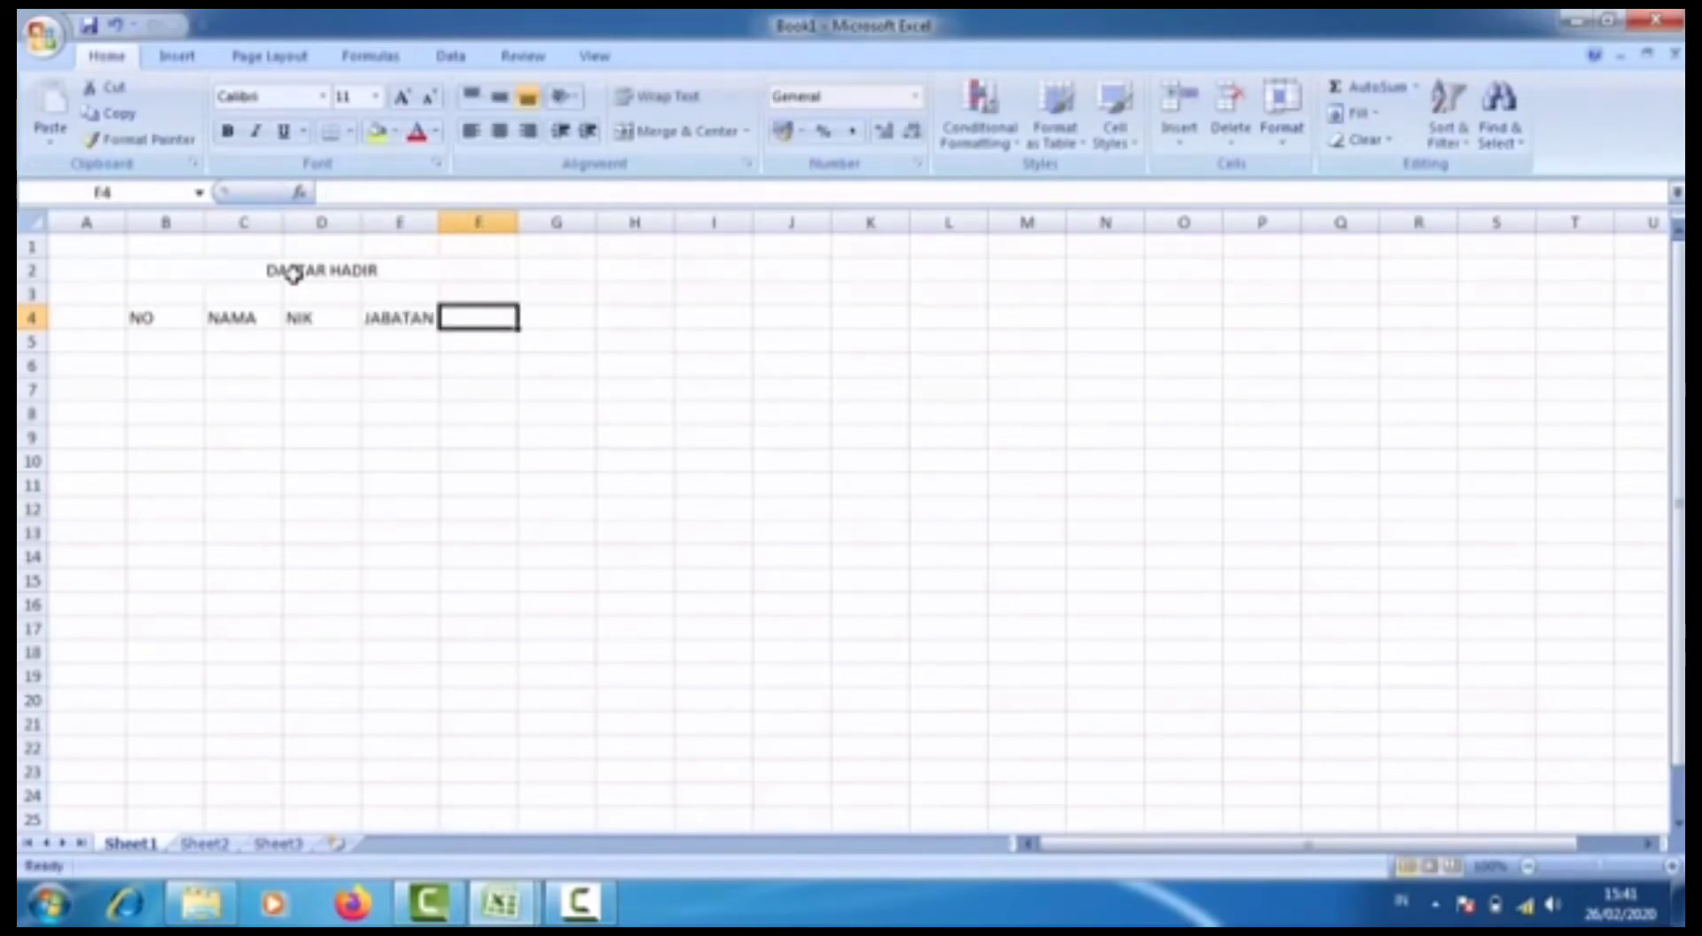
type("LAIN LAIN")
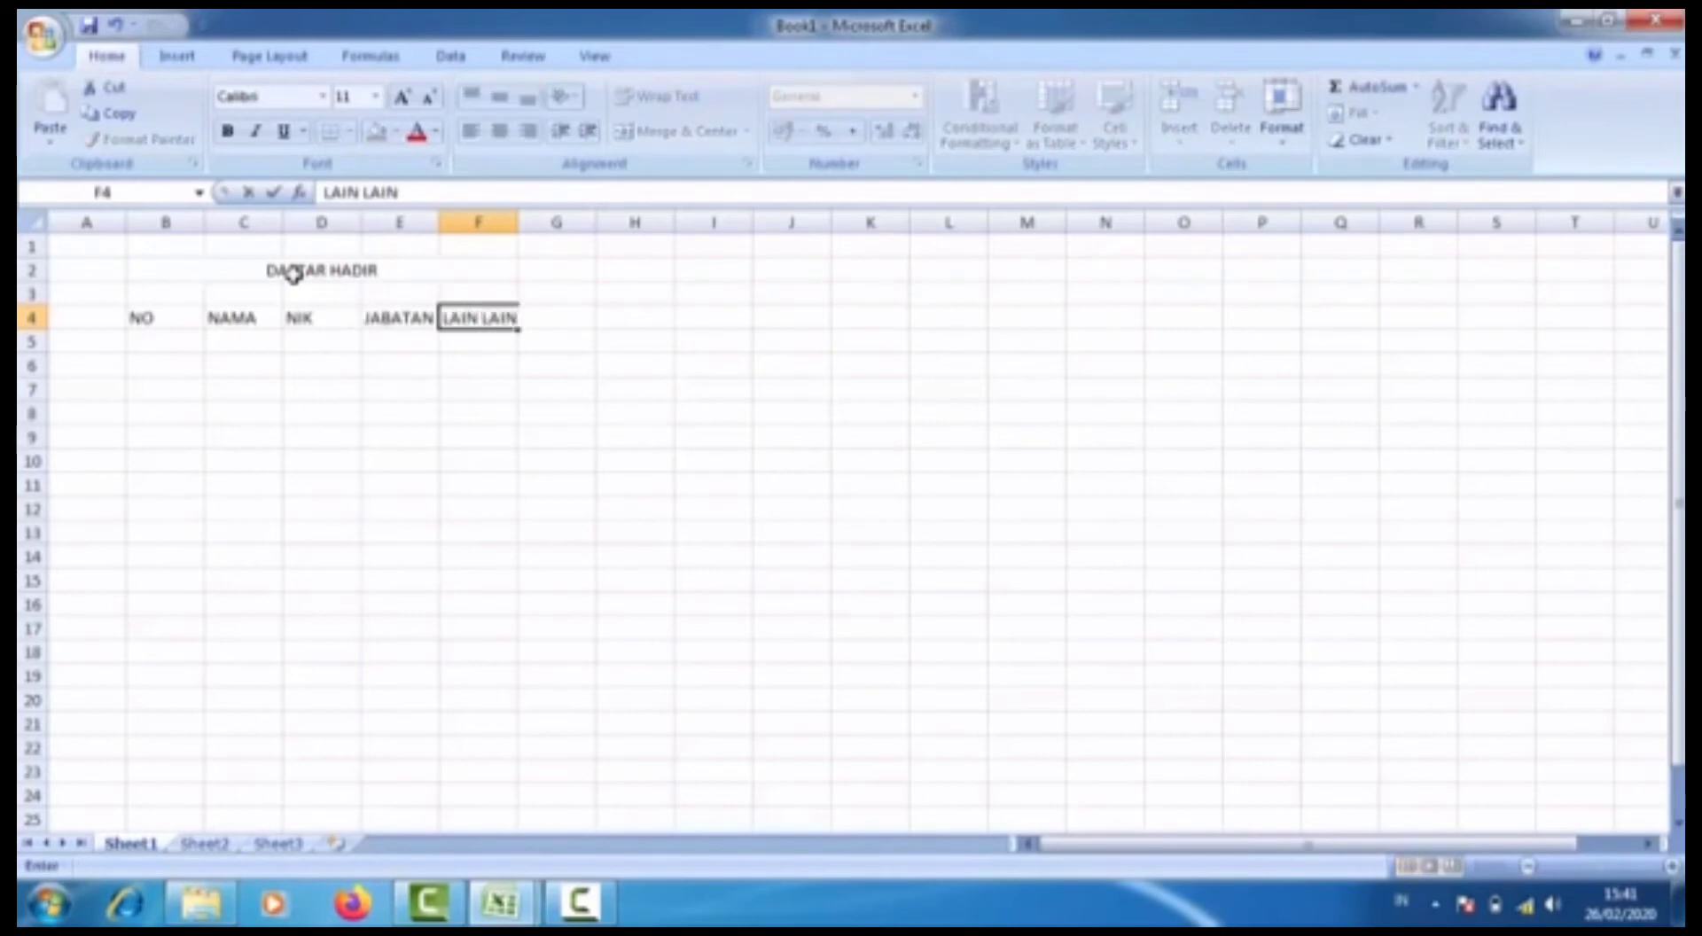
key("Tab")
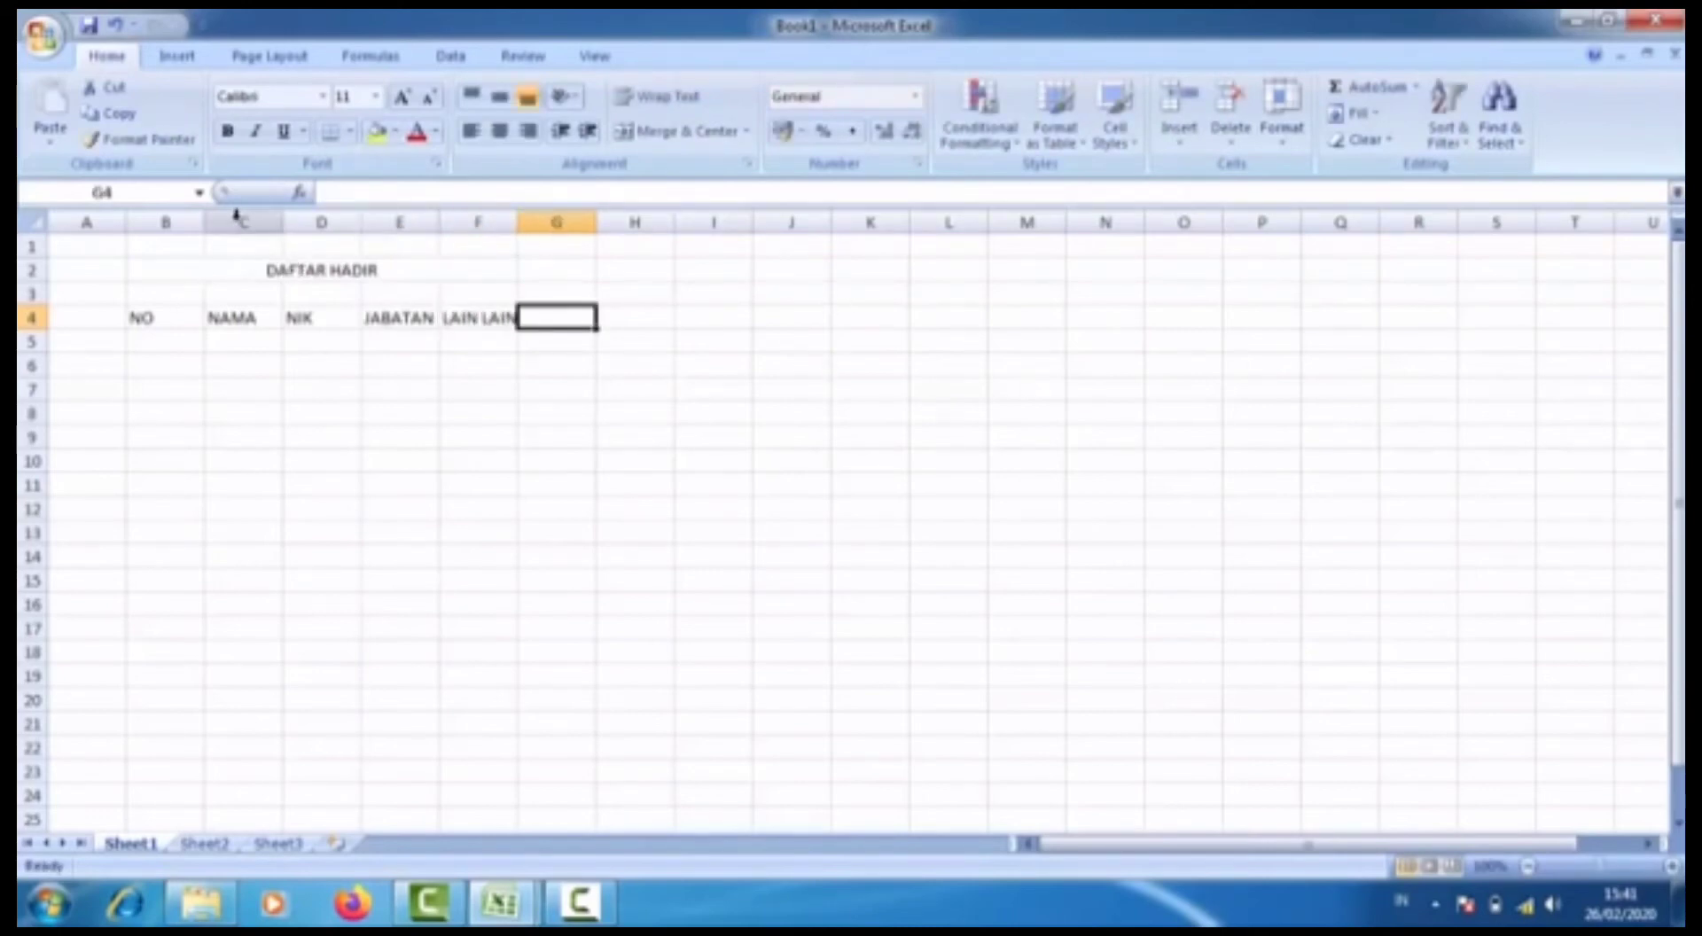
Narrow column B and widen columns C to F together to one equal width.
left_click_drag(203, 223, 478, 223)
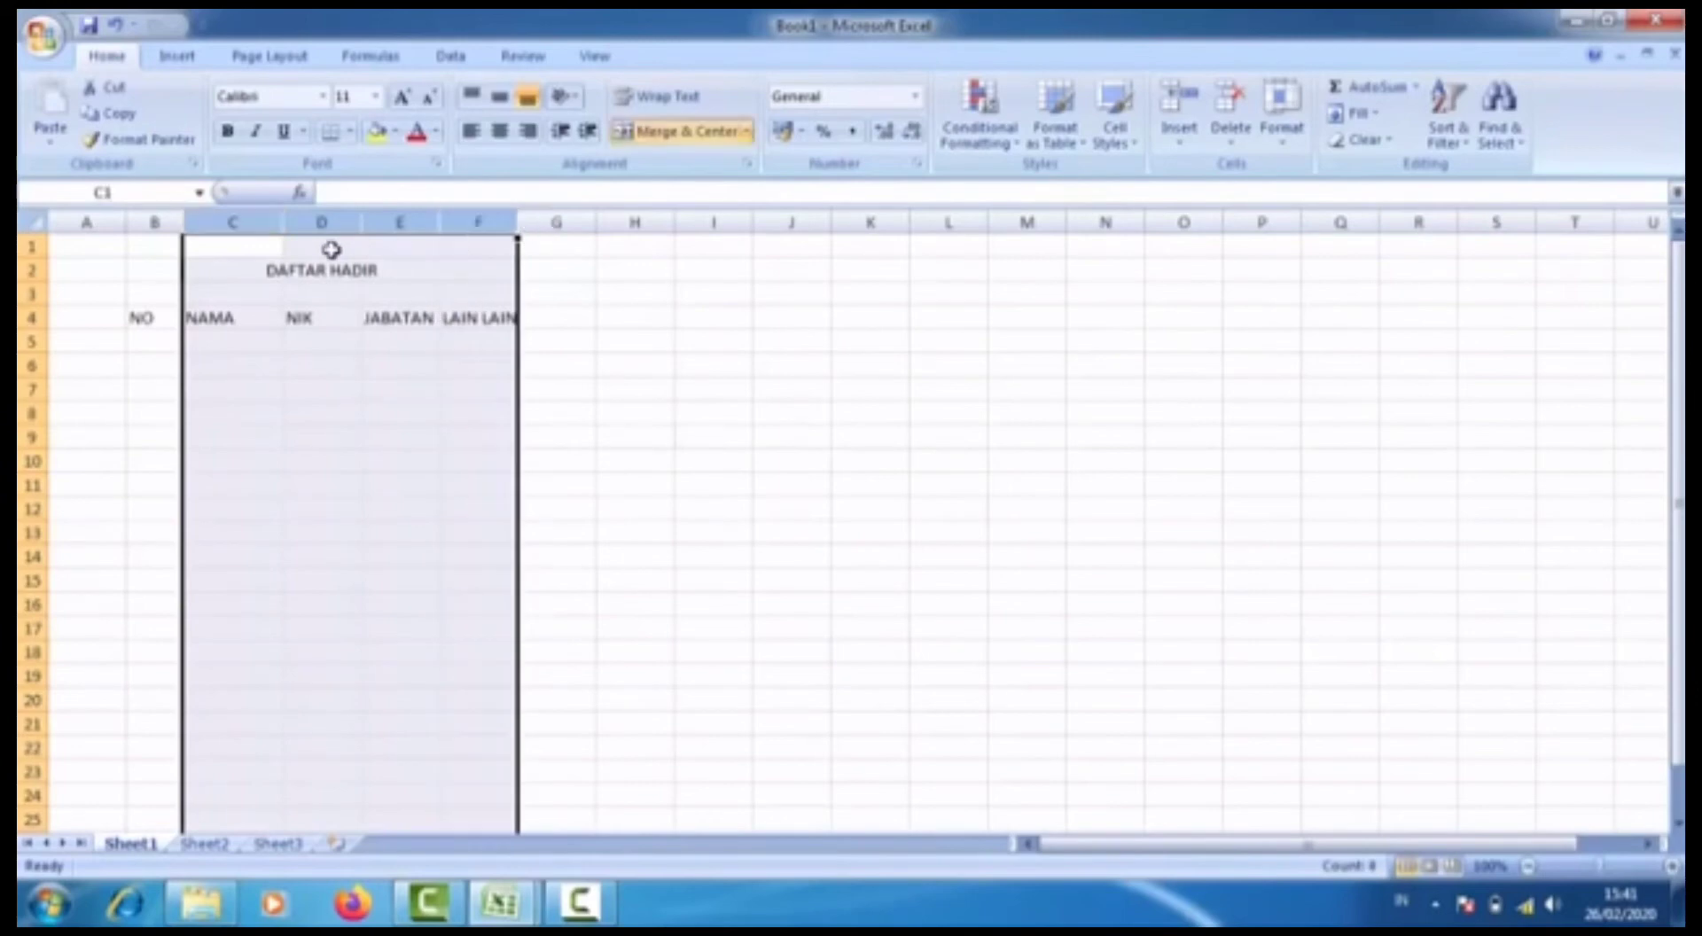
left_click_drag(281, 226, 310, 252)
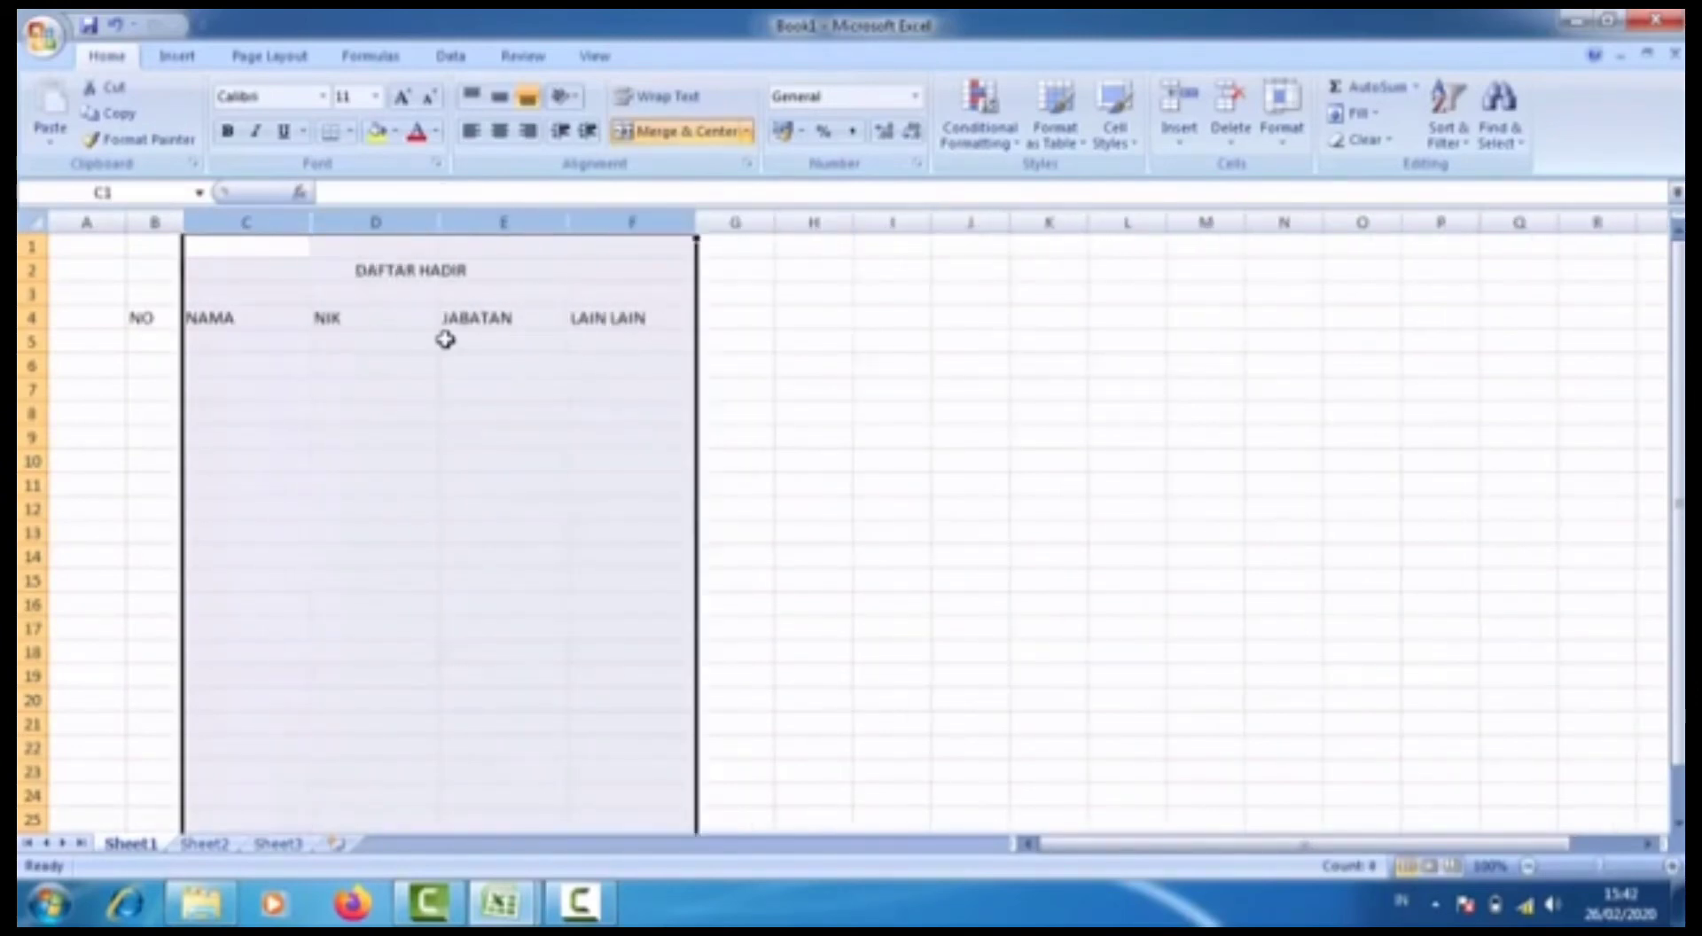
left_click(429, 390)
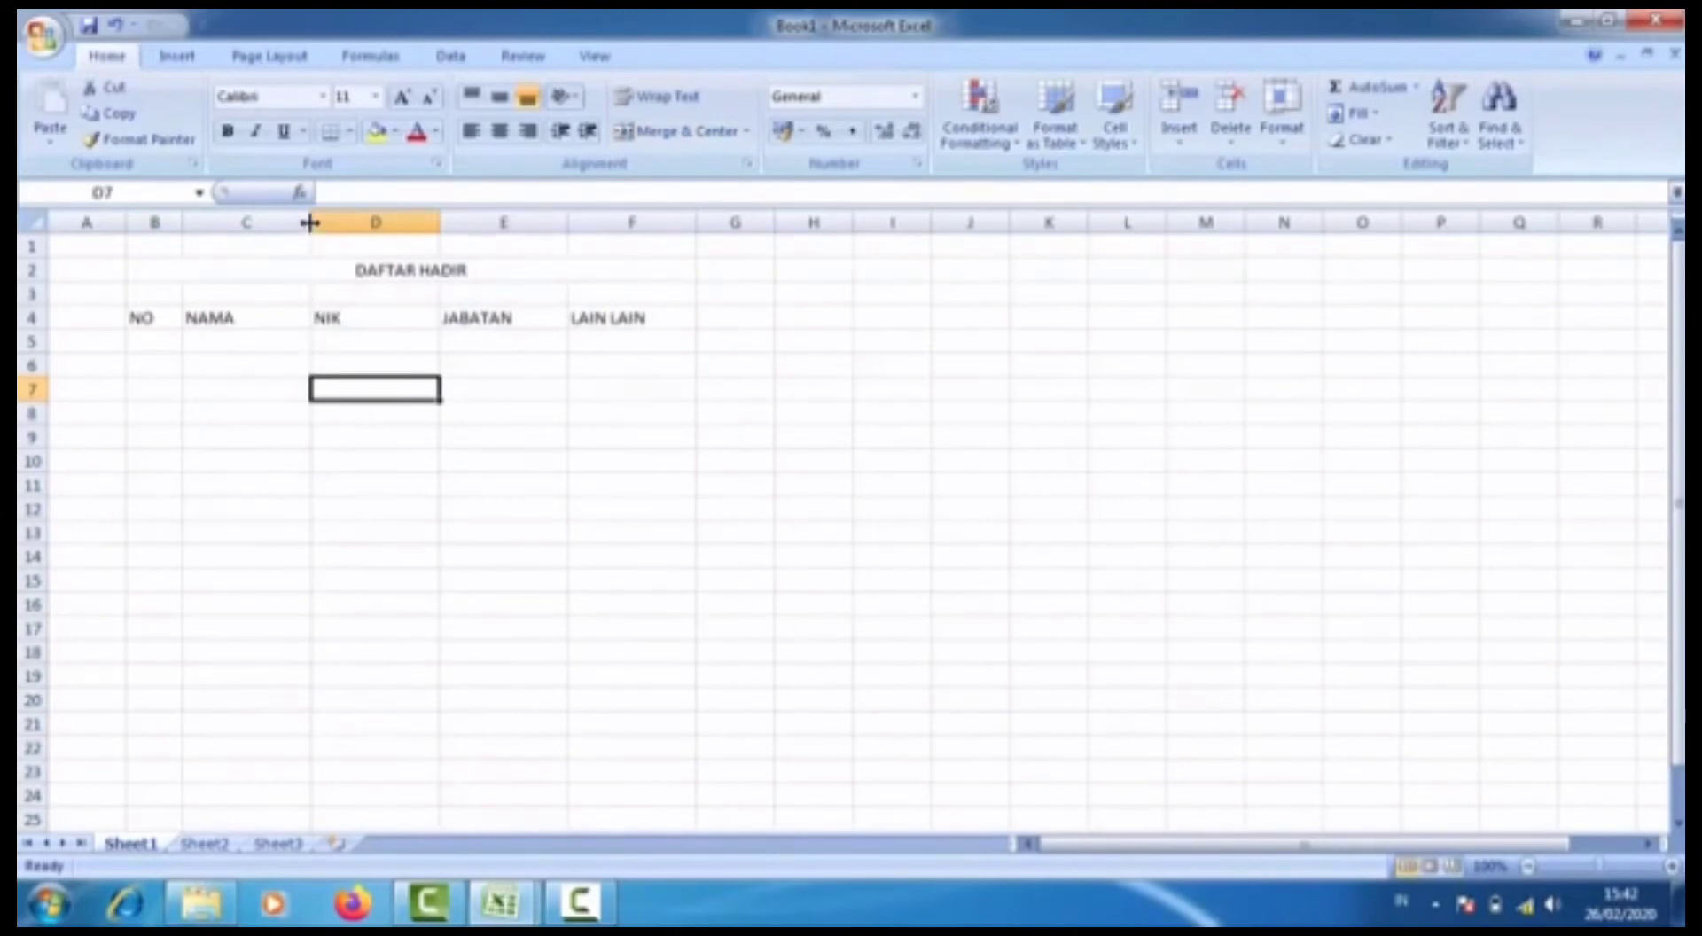
Widen columns C, E and F individually, narrow column D, and increase the height of title row 2.
left_click_drag(310, 222, 356, 221)
left_click_drag(486, 224, 449, 228)
left_click_drag(576, 225, 609, 225)
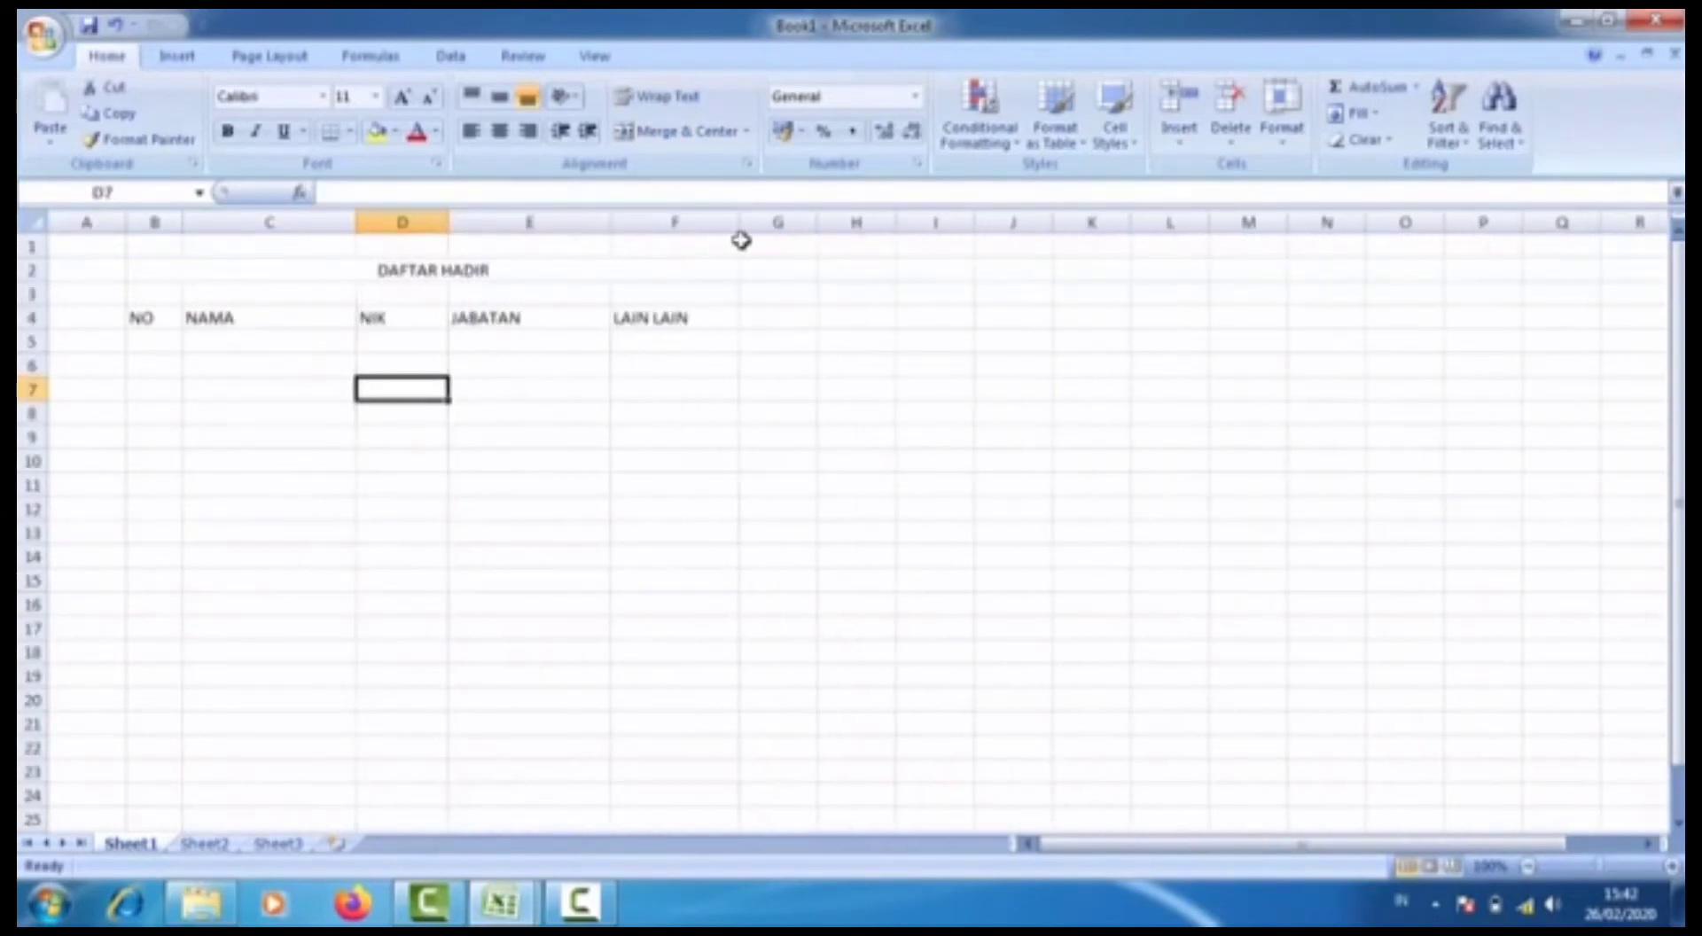
left_click_drag(739, 224, 782, 224)
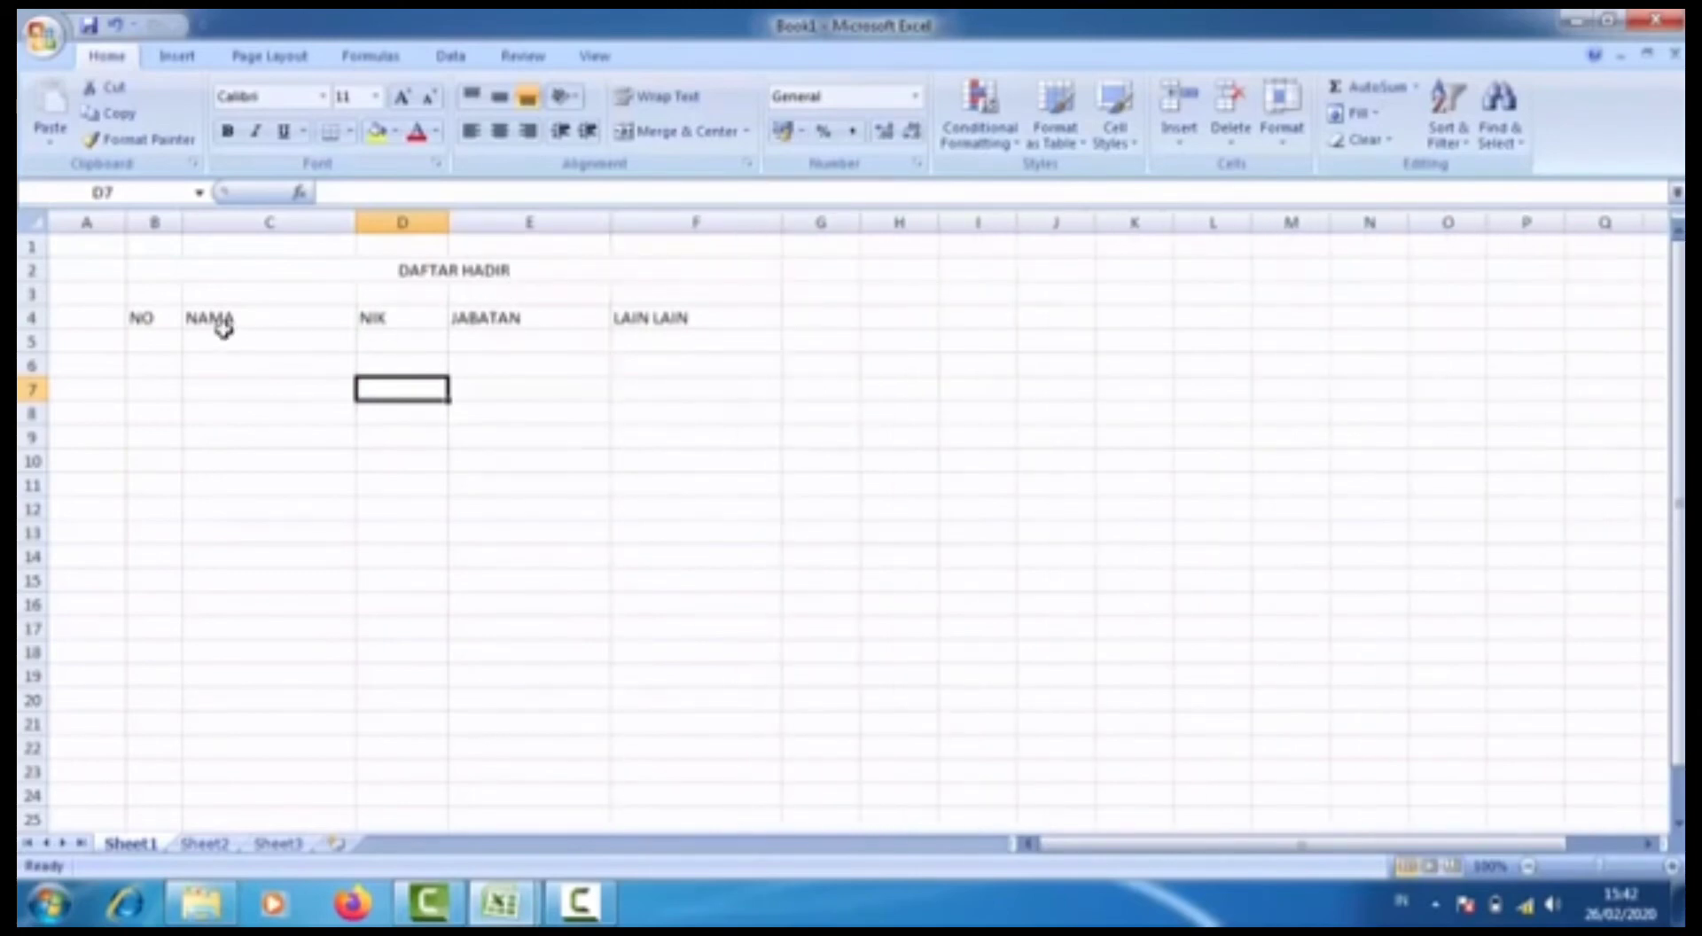
left_click_drag(37, 281, 38, 297)
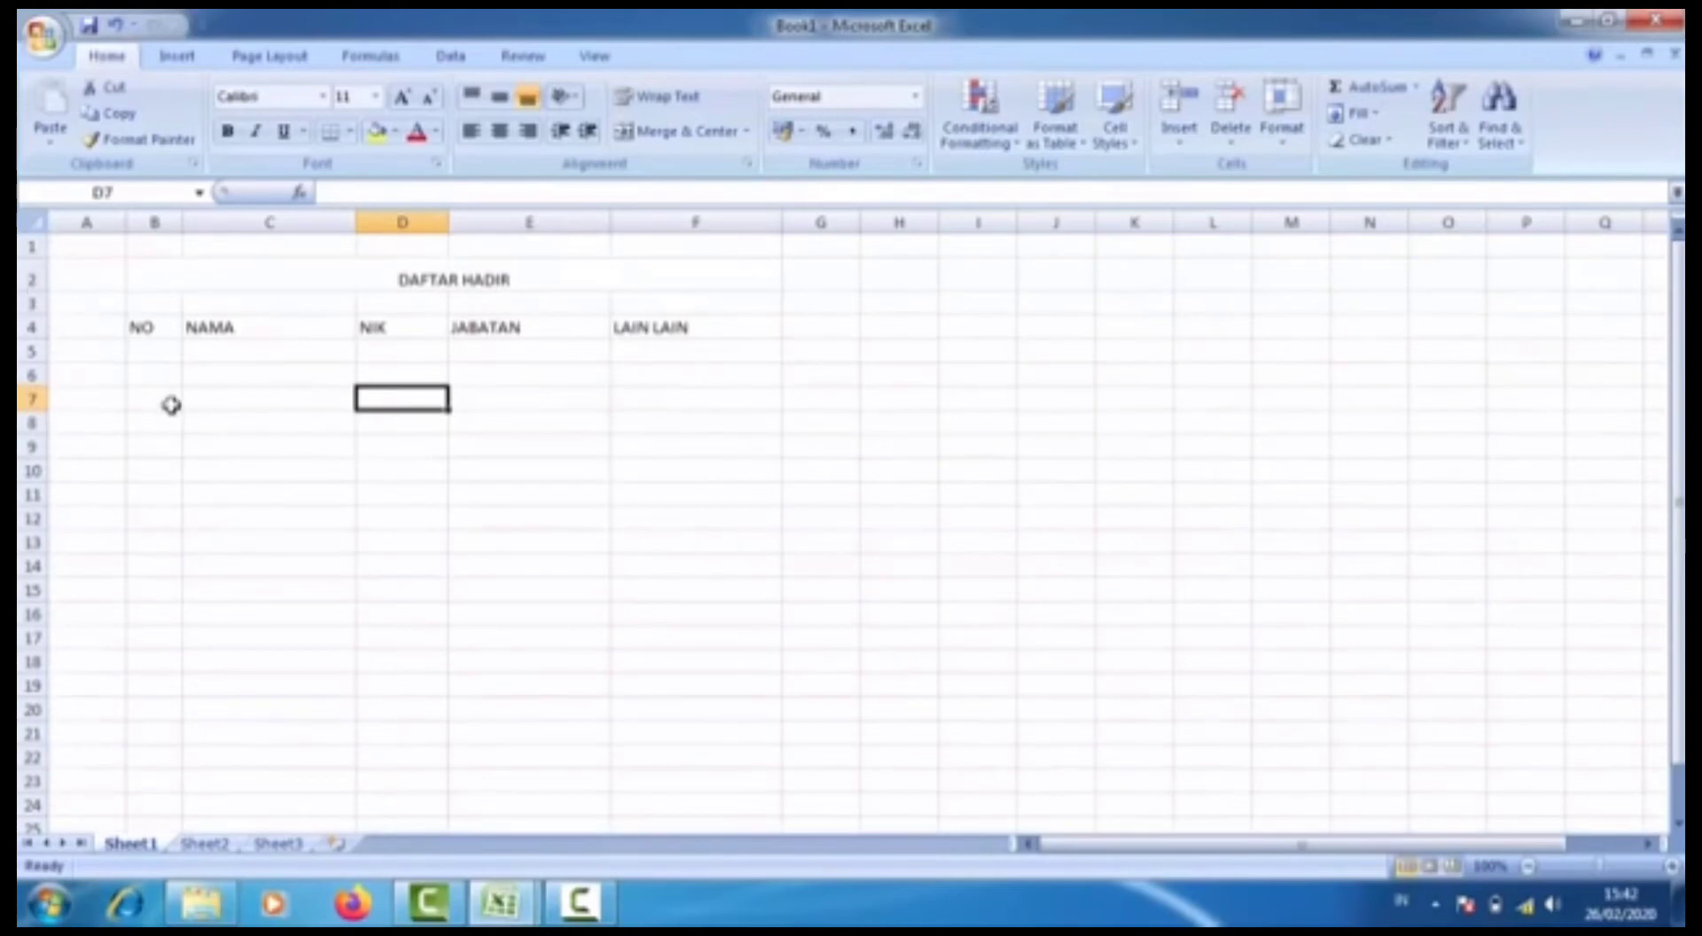
Number the NO column by entering 1 in B5 and =B5+1 in B6, and fill the formula down to B19.
left_click(162, 353)
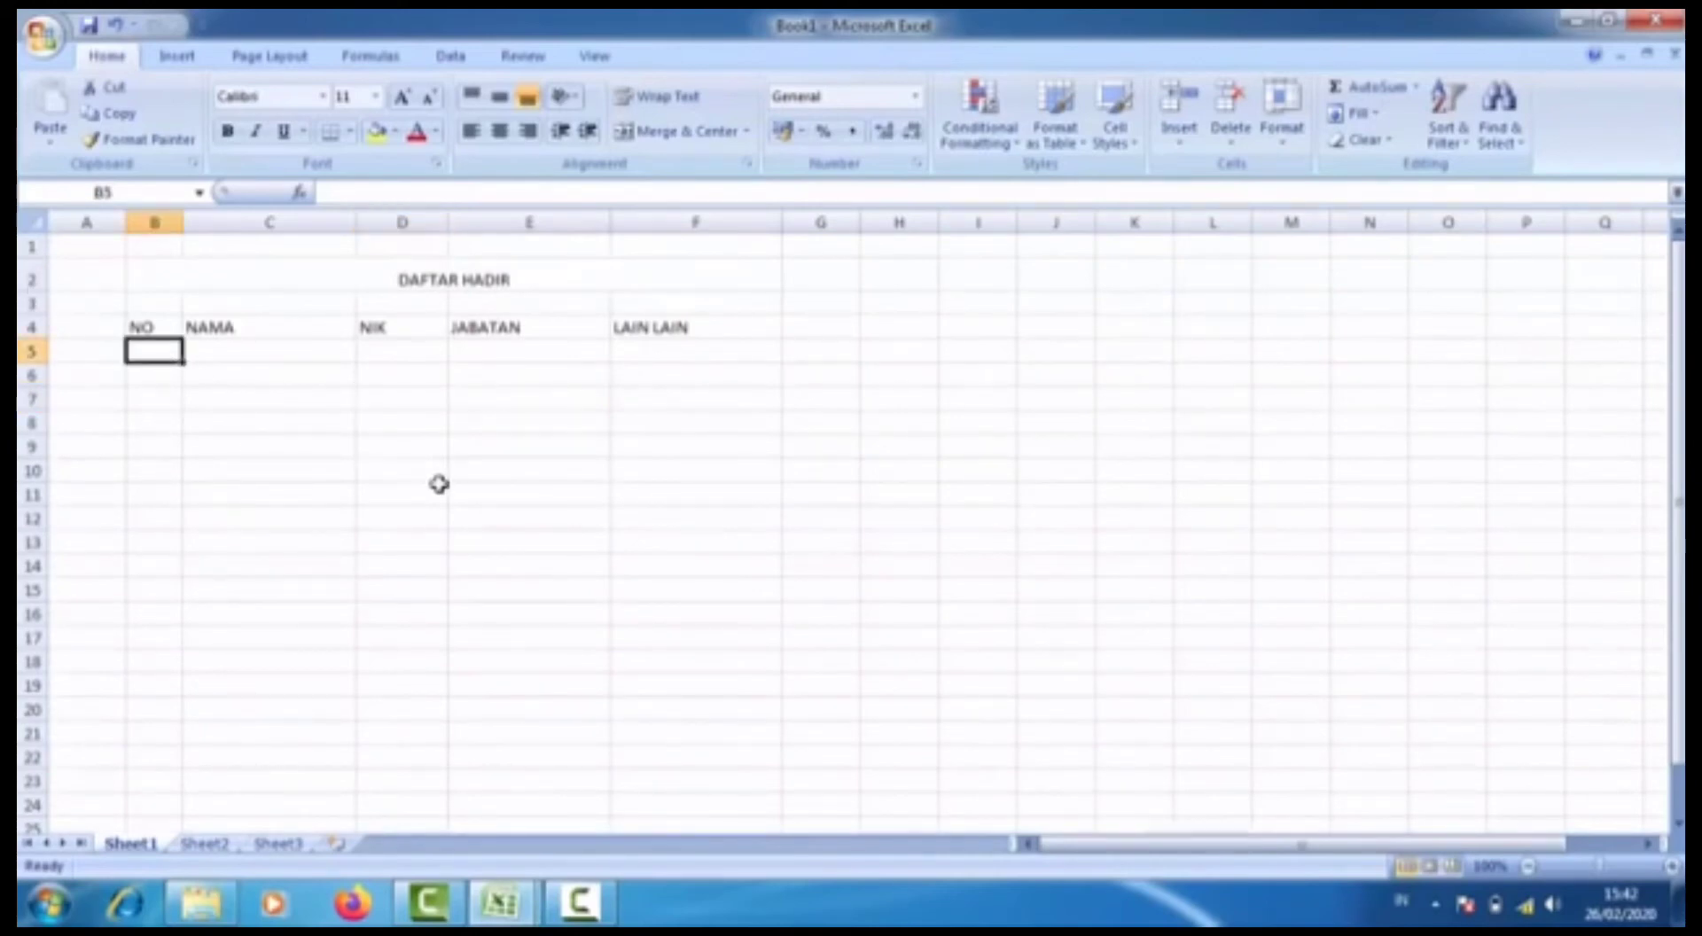
type("1")
key("Return")
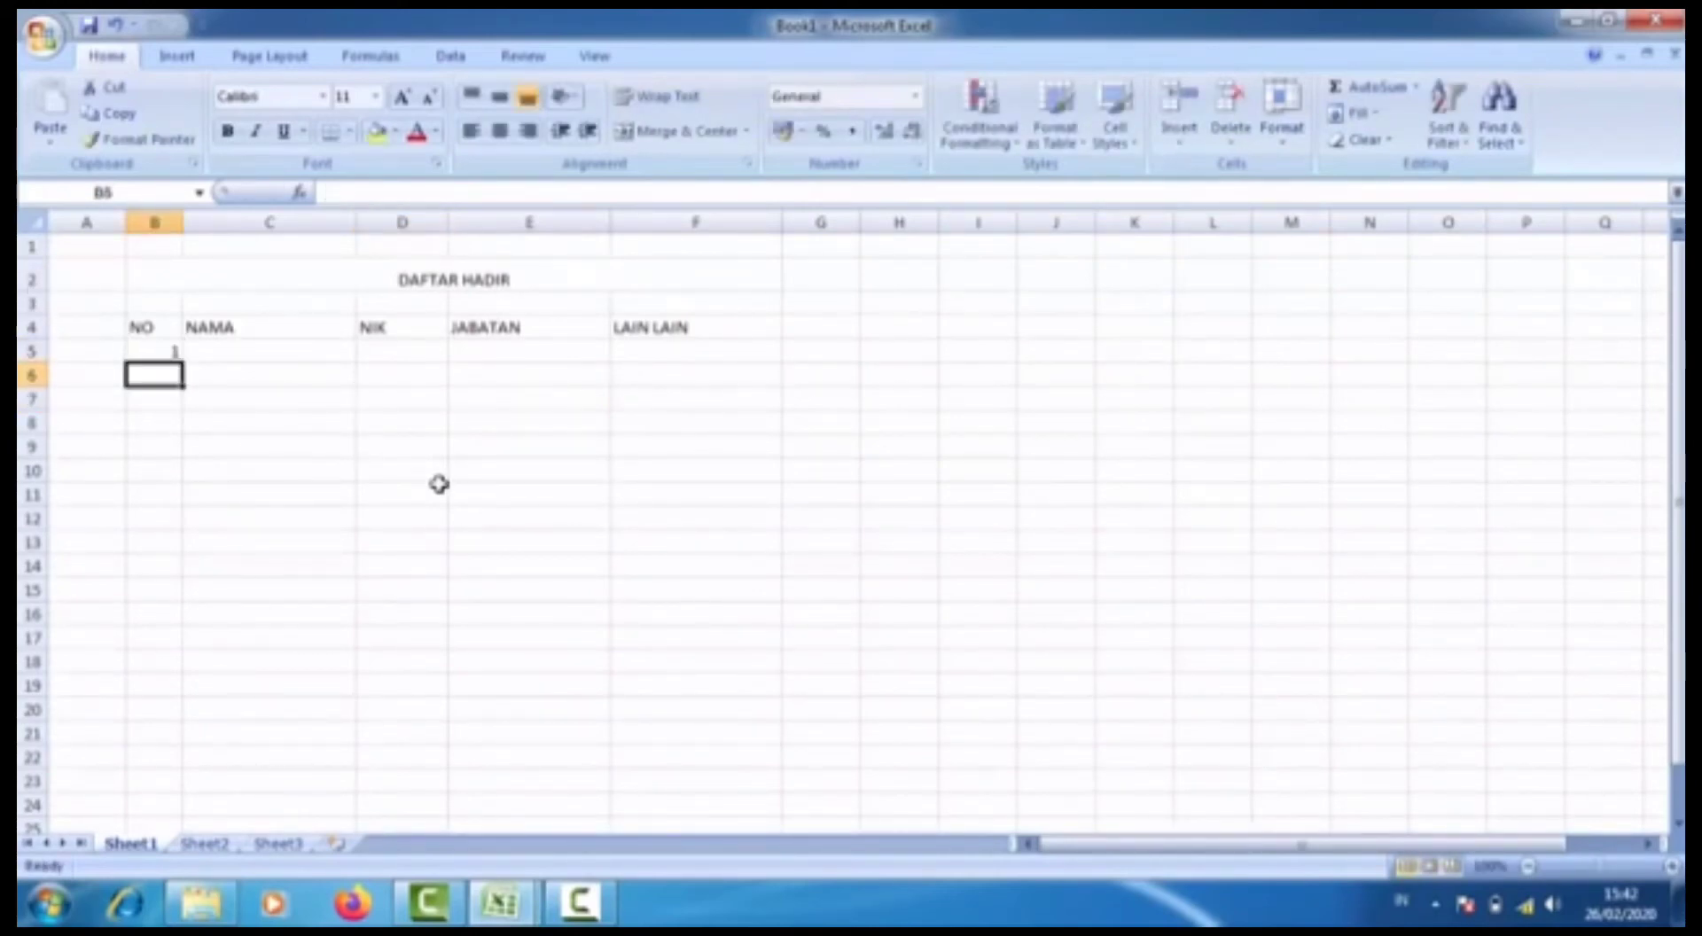
type("=")
key("Up")
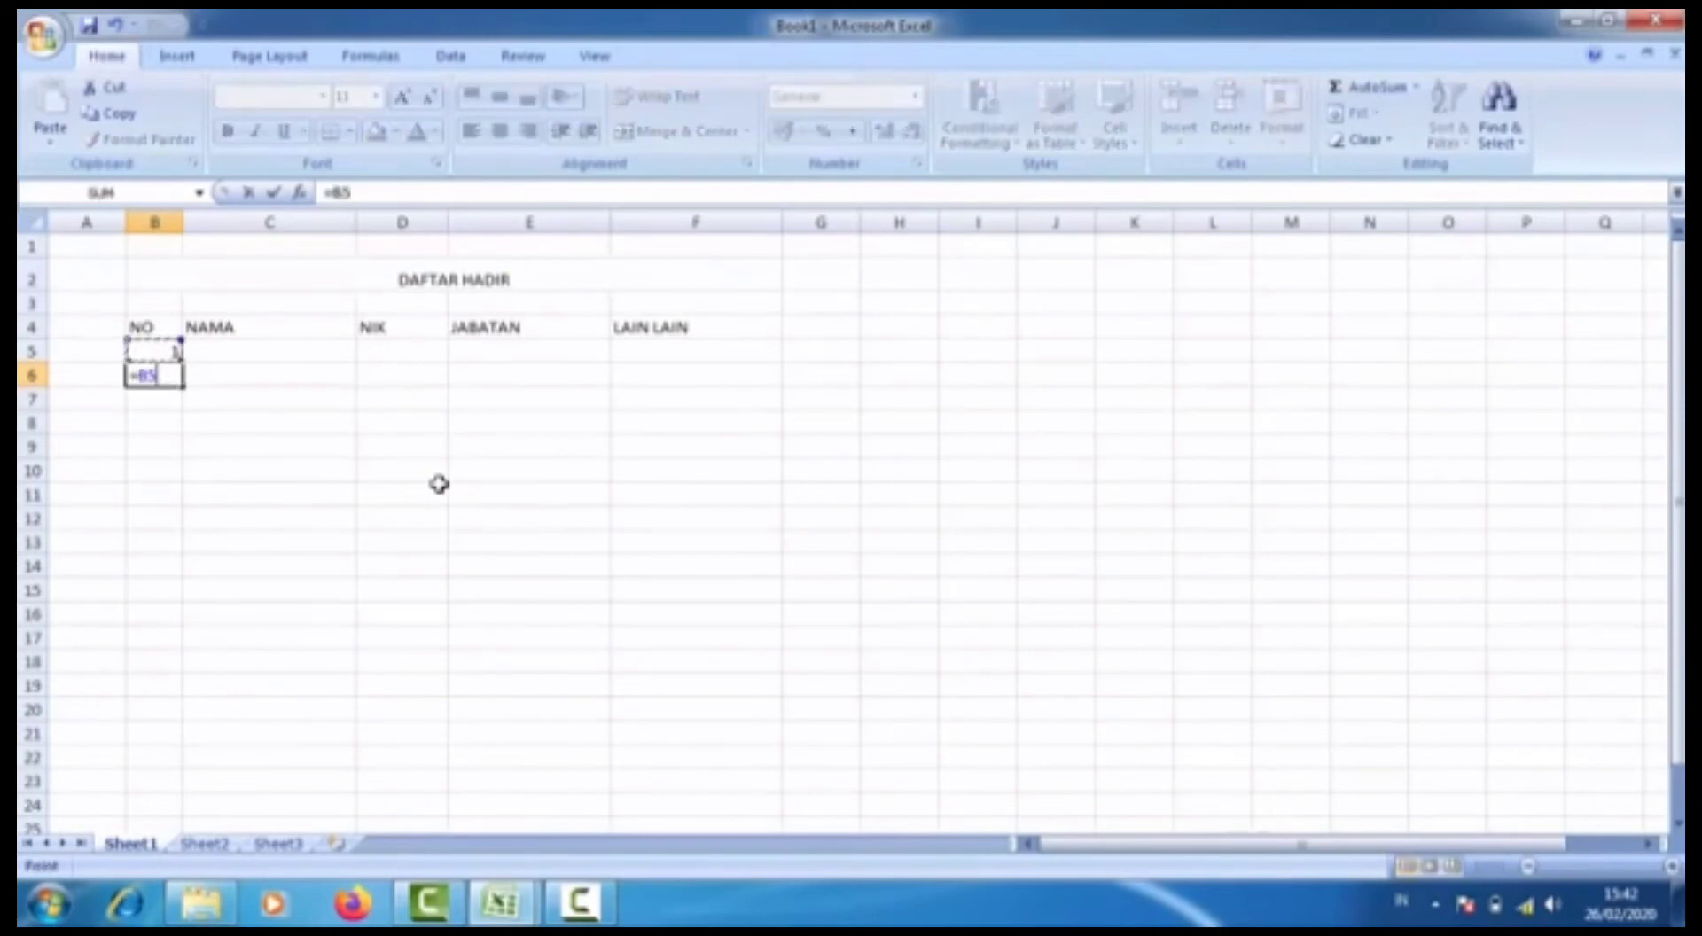
type("+1")
key("Return")
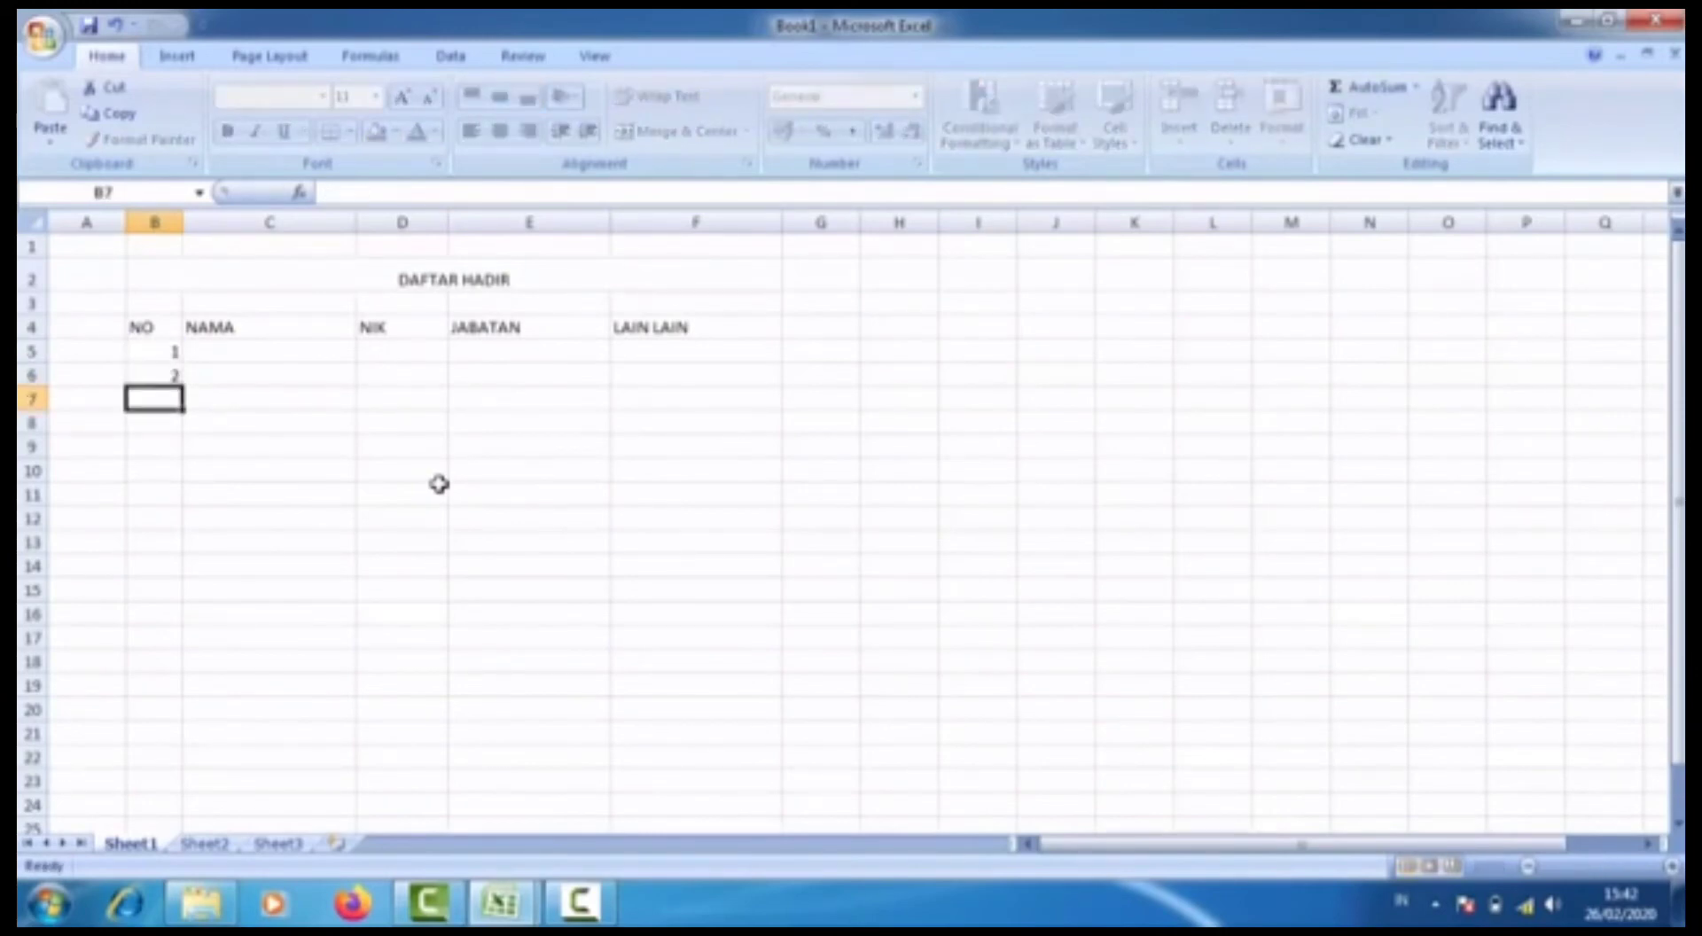
left_click(177, 376)
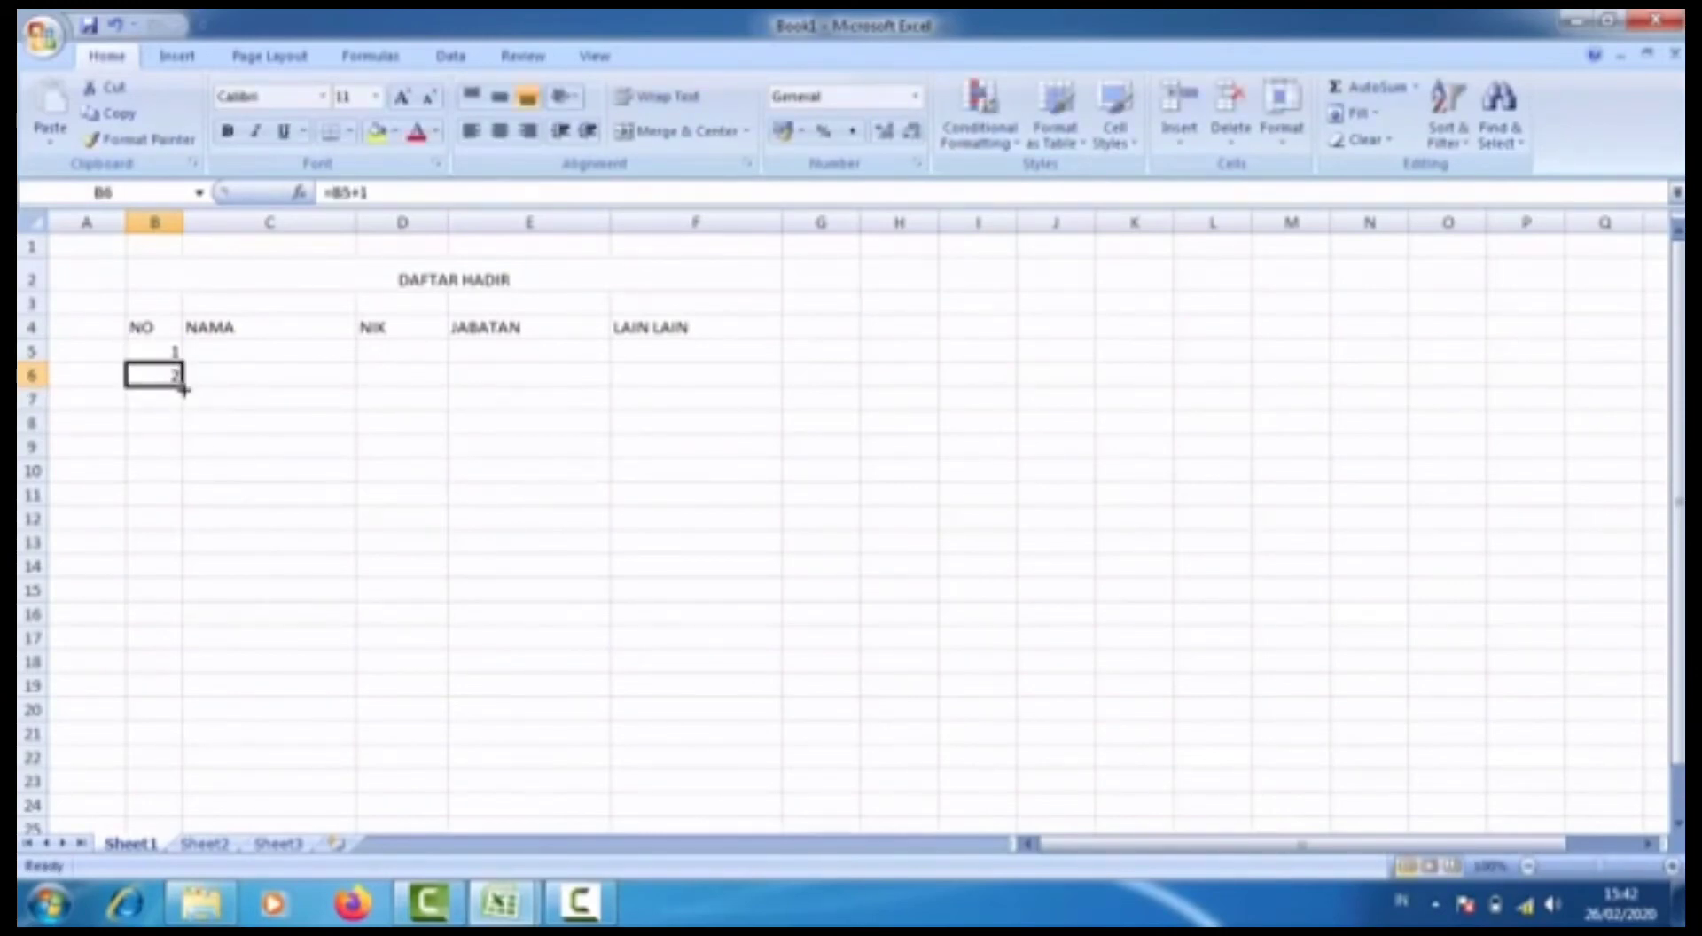
left_click_drag(183, 388, 193, 698)
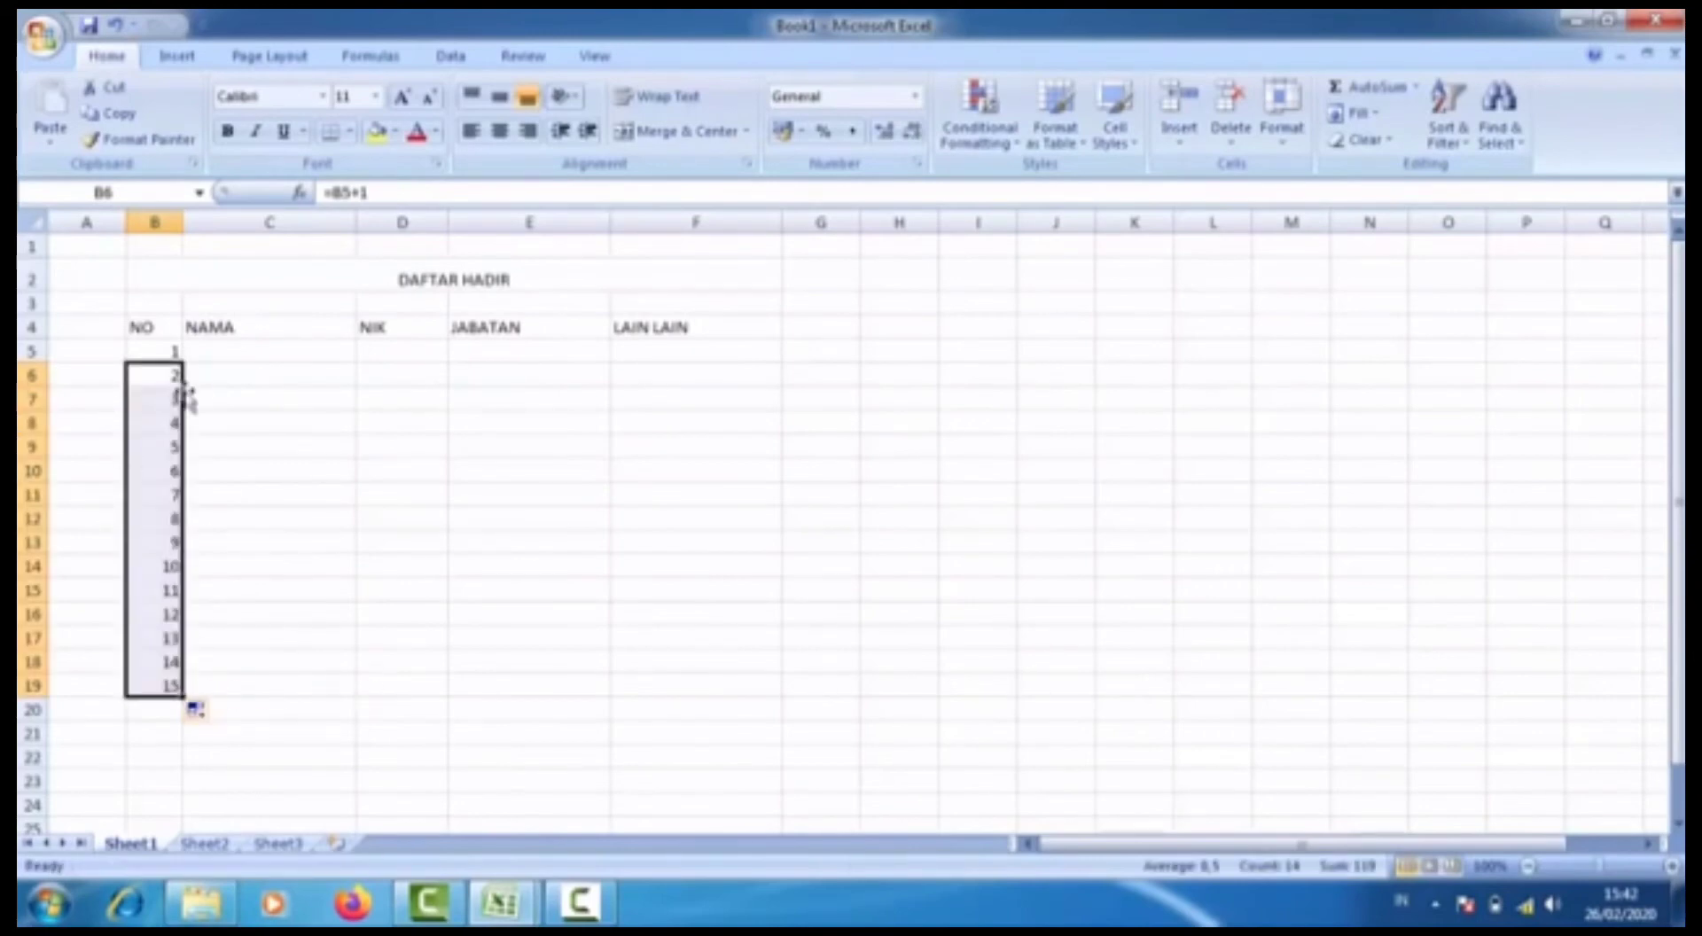
Center the contents of column B and of header row 4 horizontally.
left_click(150, 223)
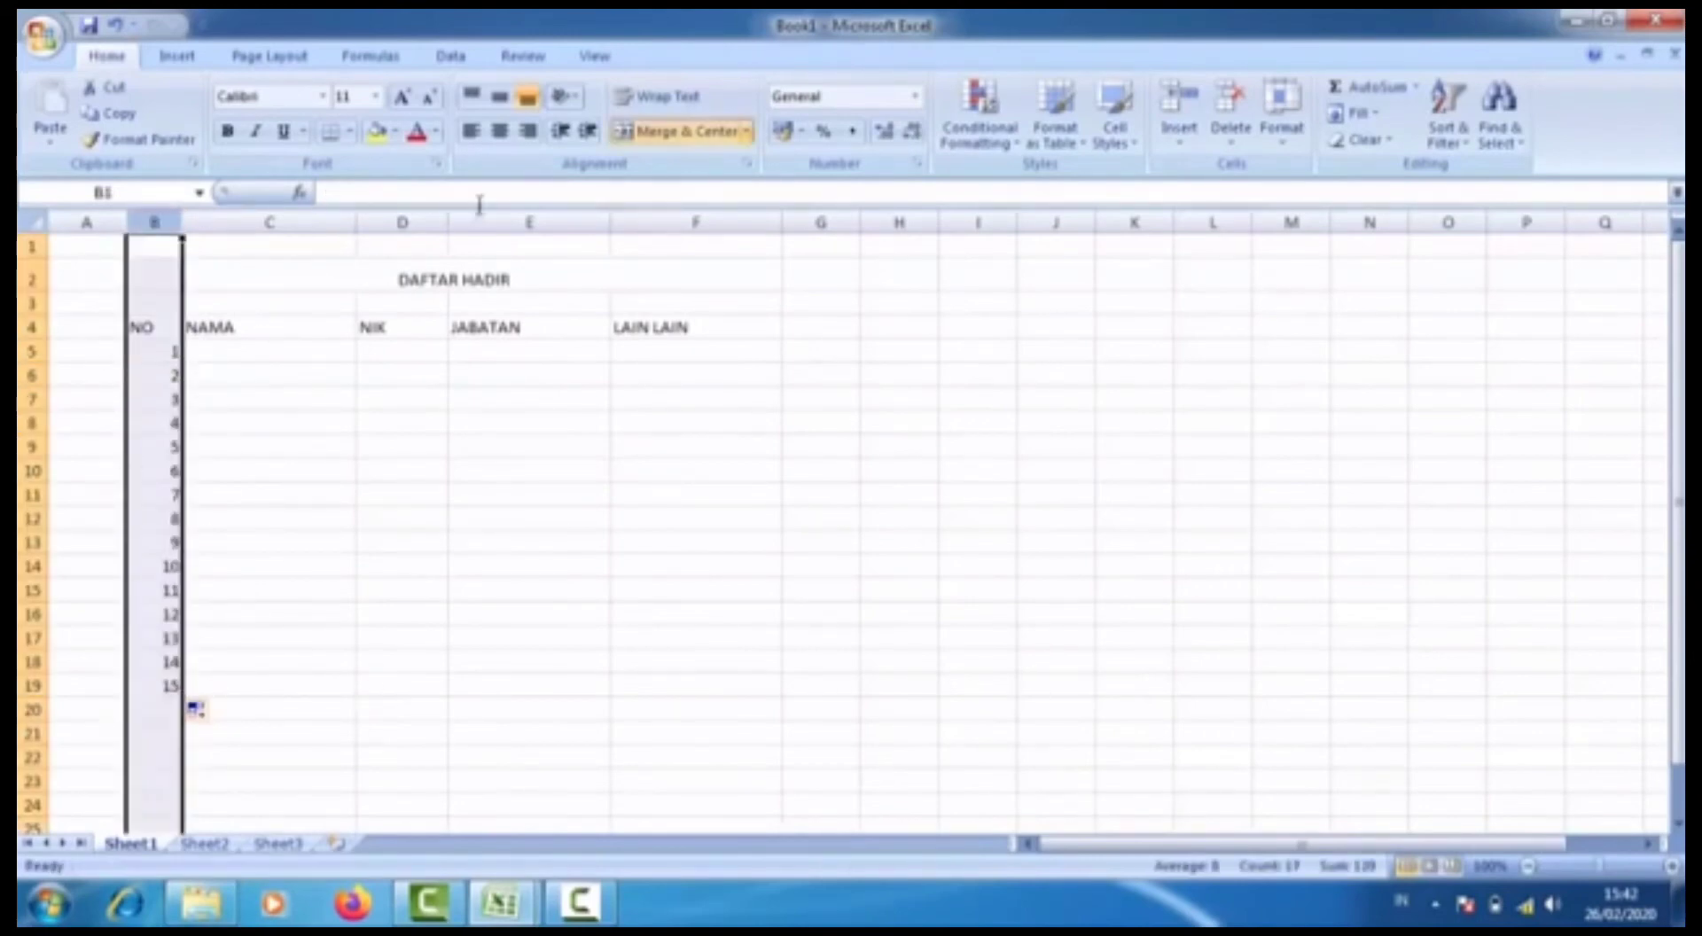
left_click(500, 130)
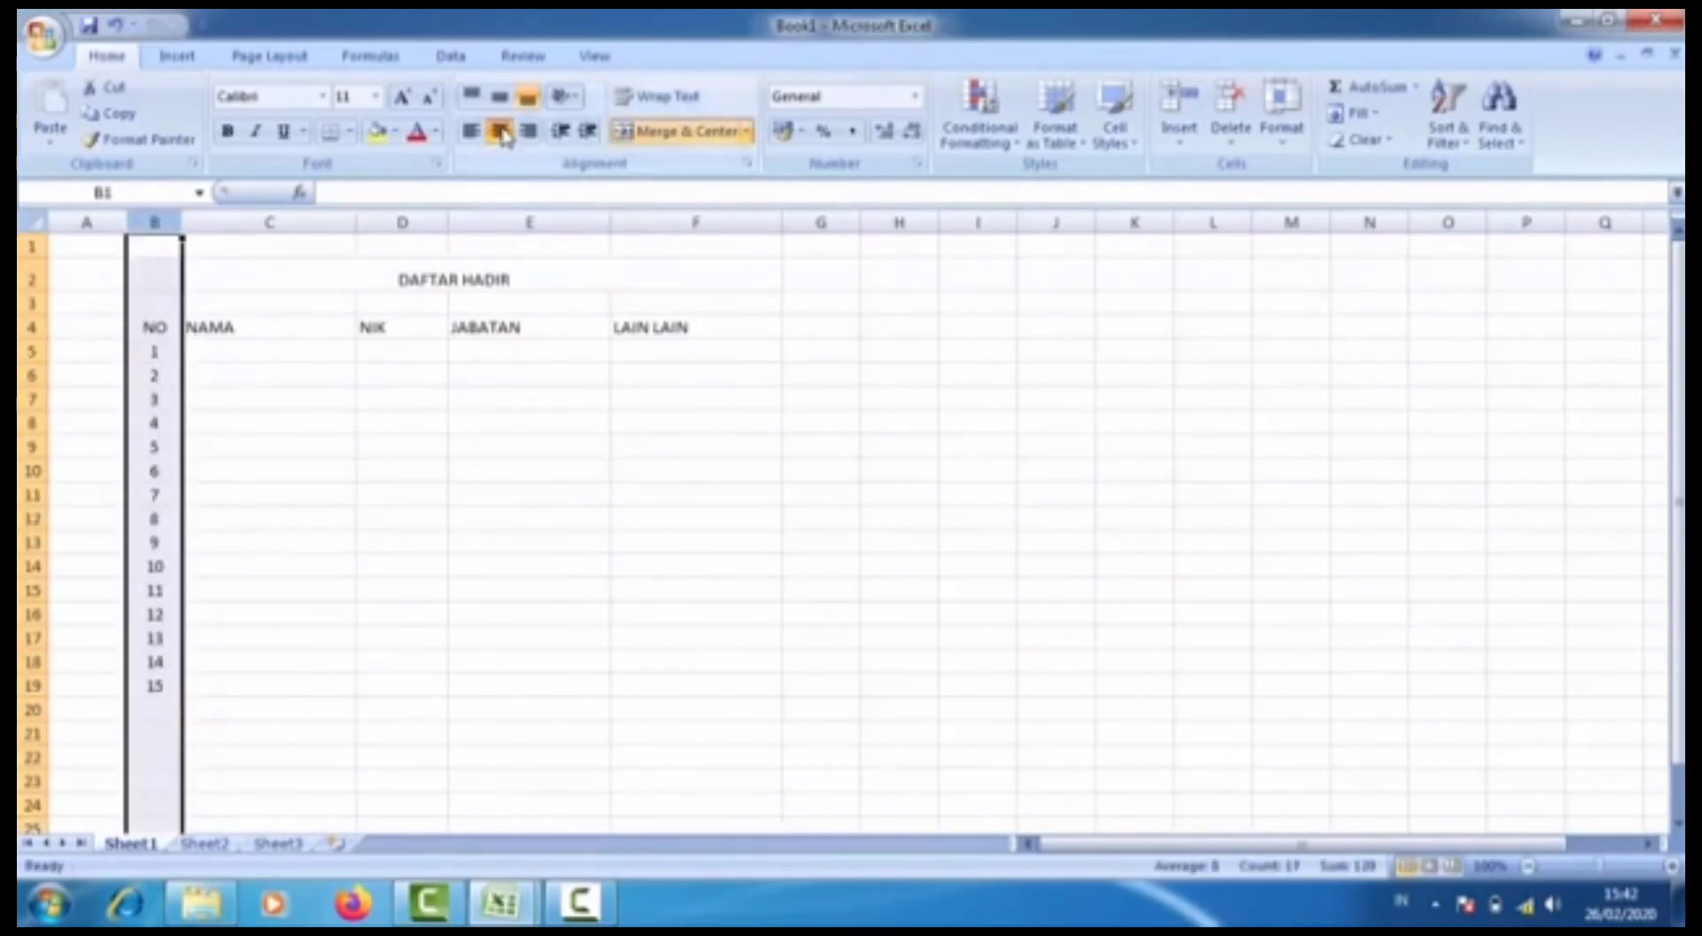
left_click(30, 327)
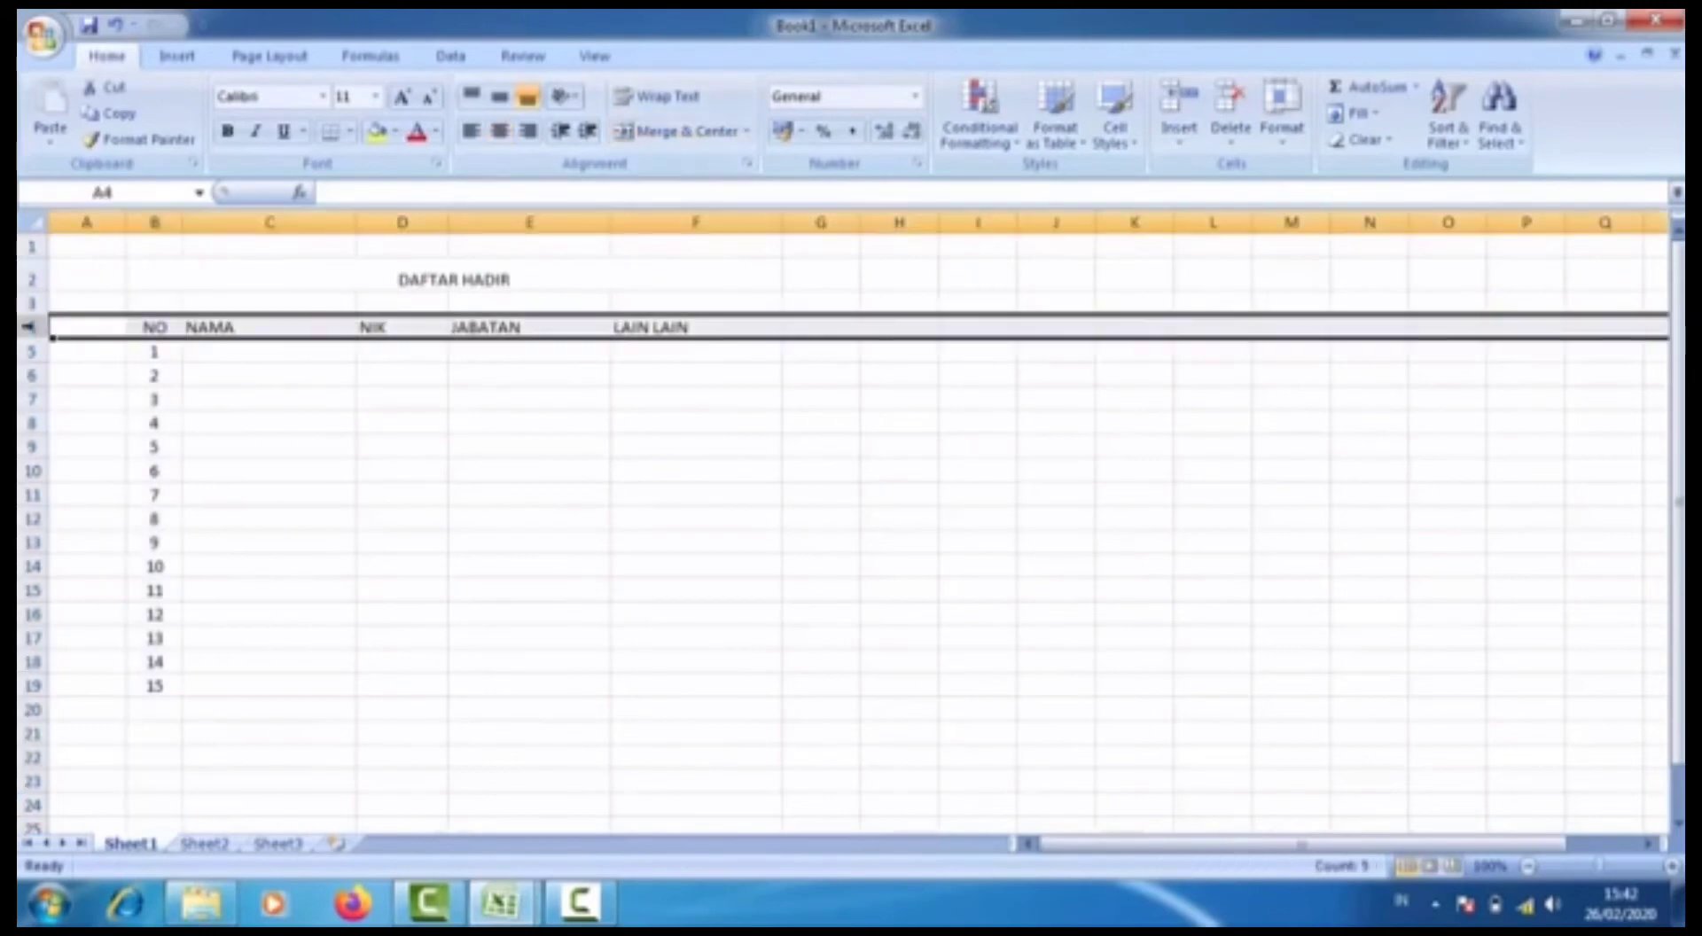
left_click(500, 130)
left_click(401, 279)
left_click(396, 425)
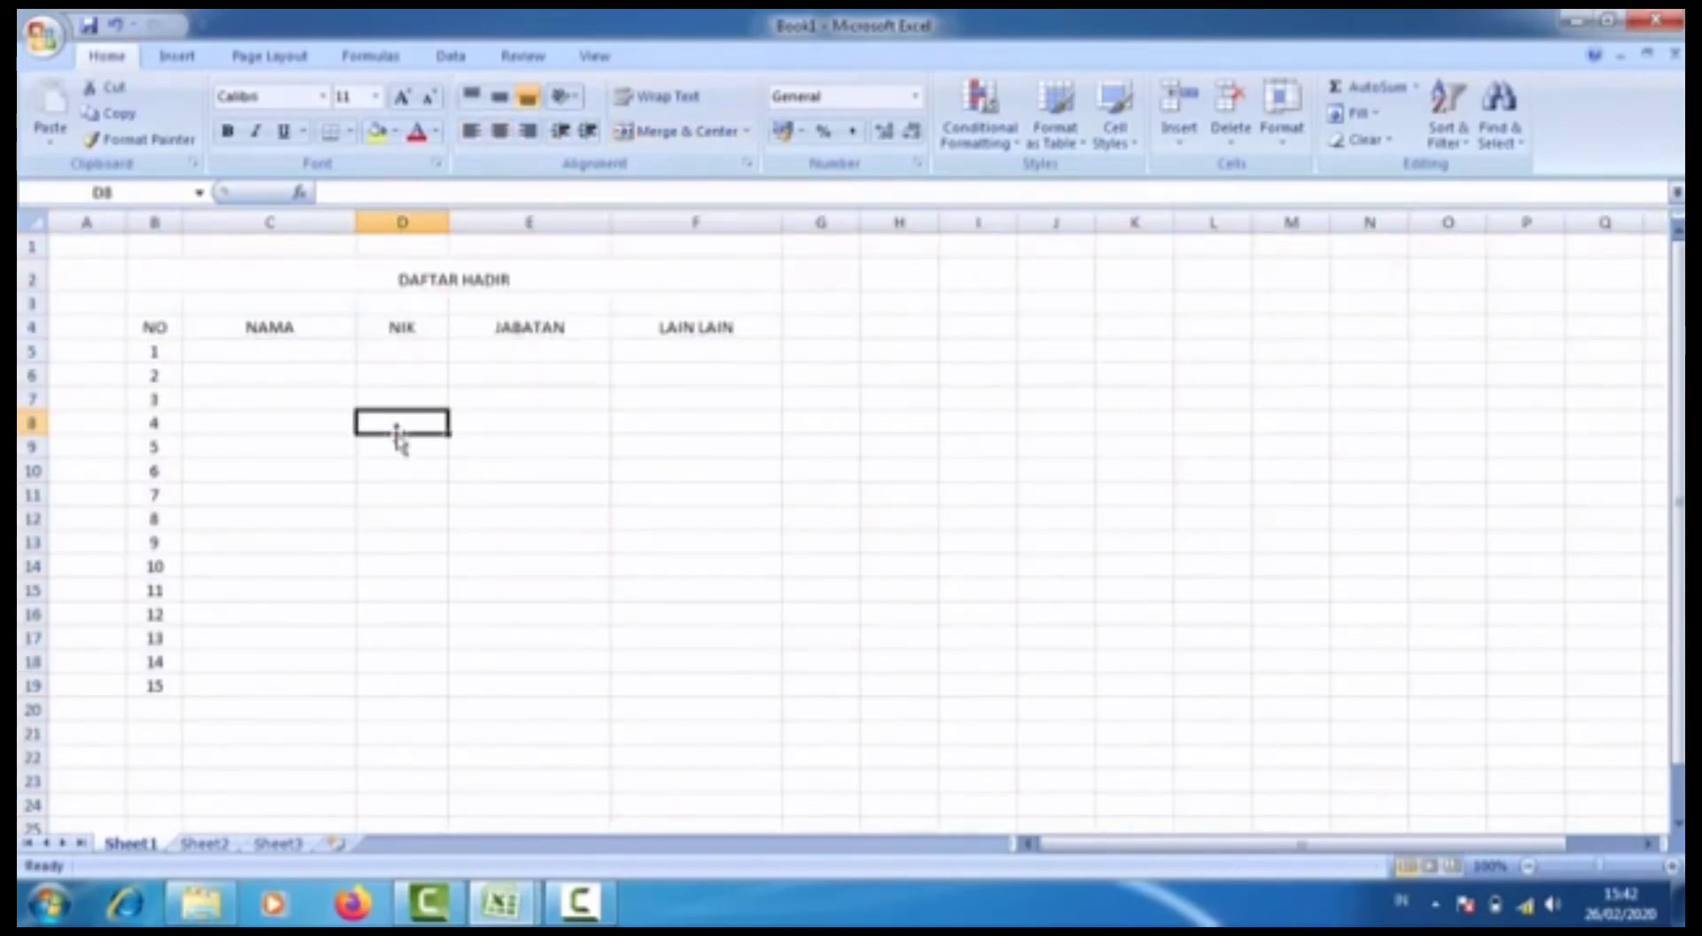
Increase the height of header row 4 and of rows 5 to 19 together.
left_click_drag(29, 338, 59, 696)
left_click(157, 360)
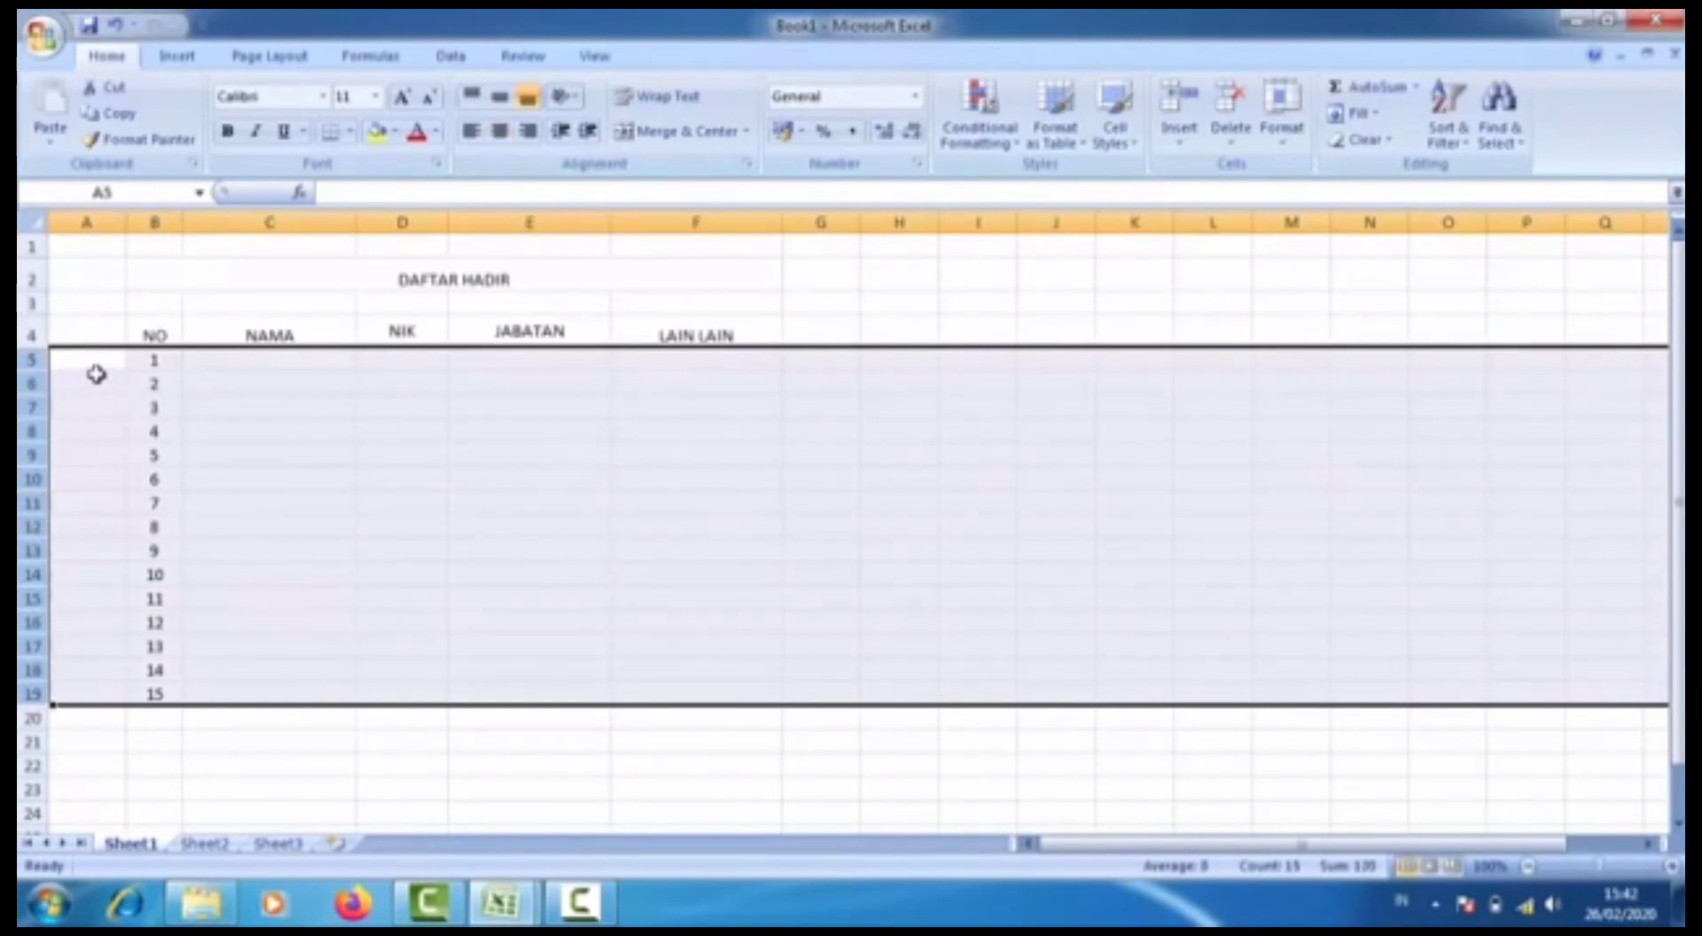
left_click_drag(29, 371, 29, 379)
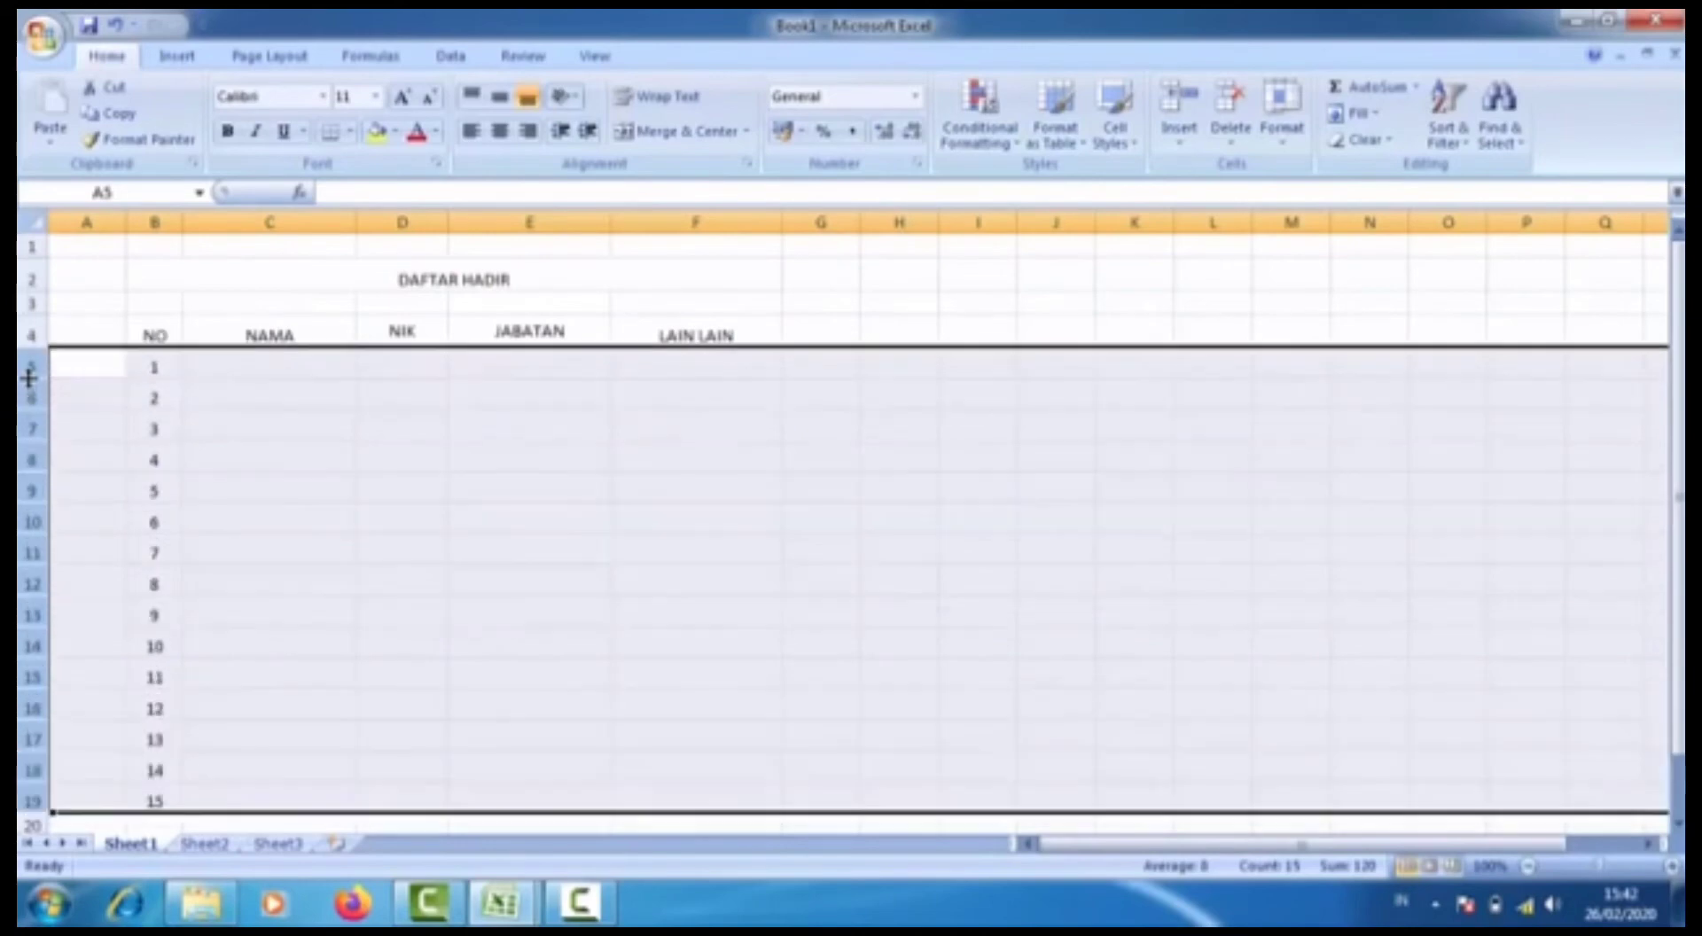
left_click(596, 513)
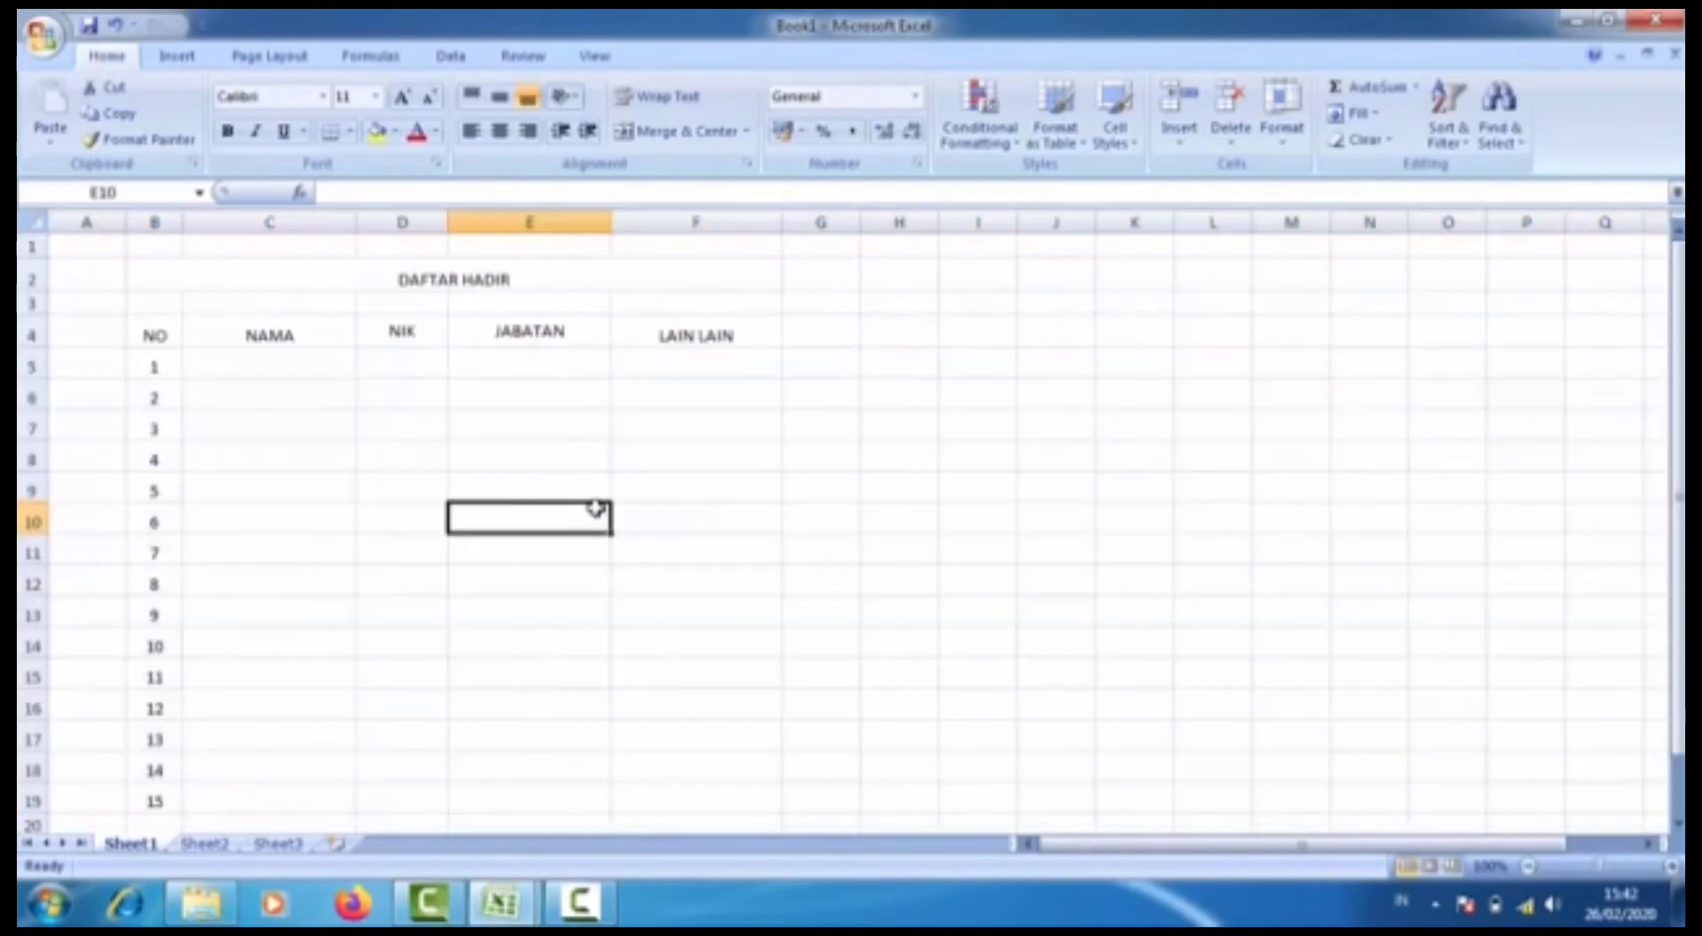
left_click(505, 454)
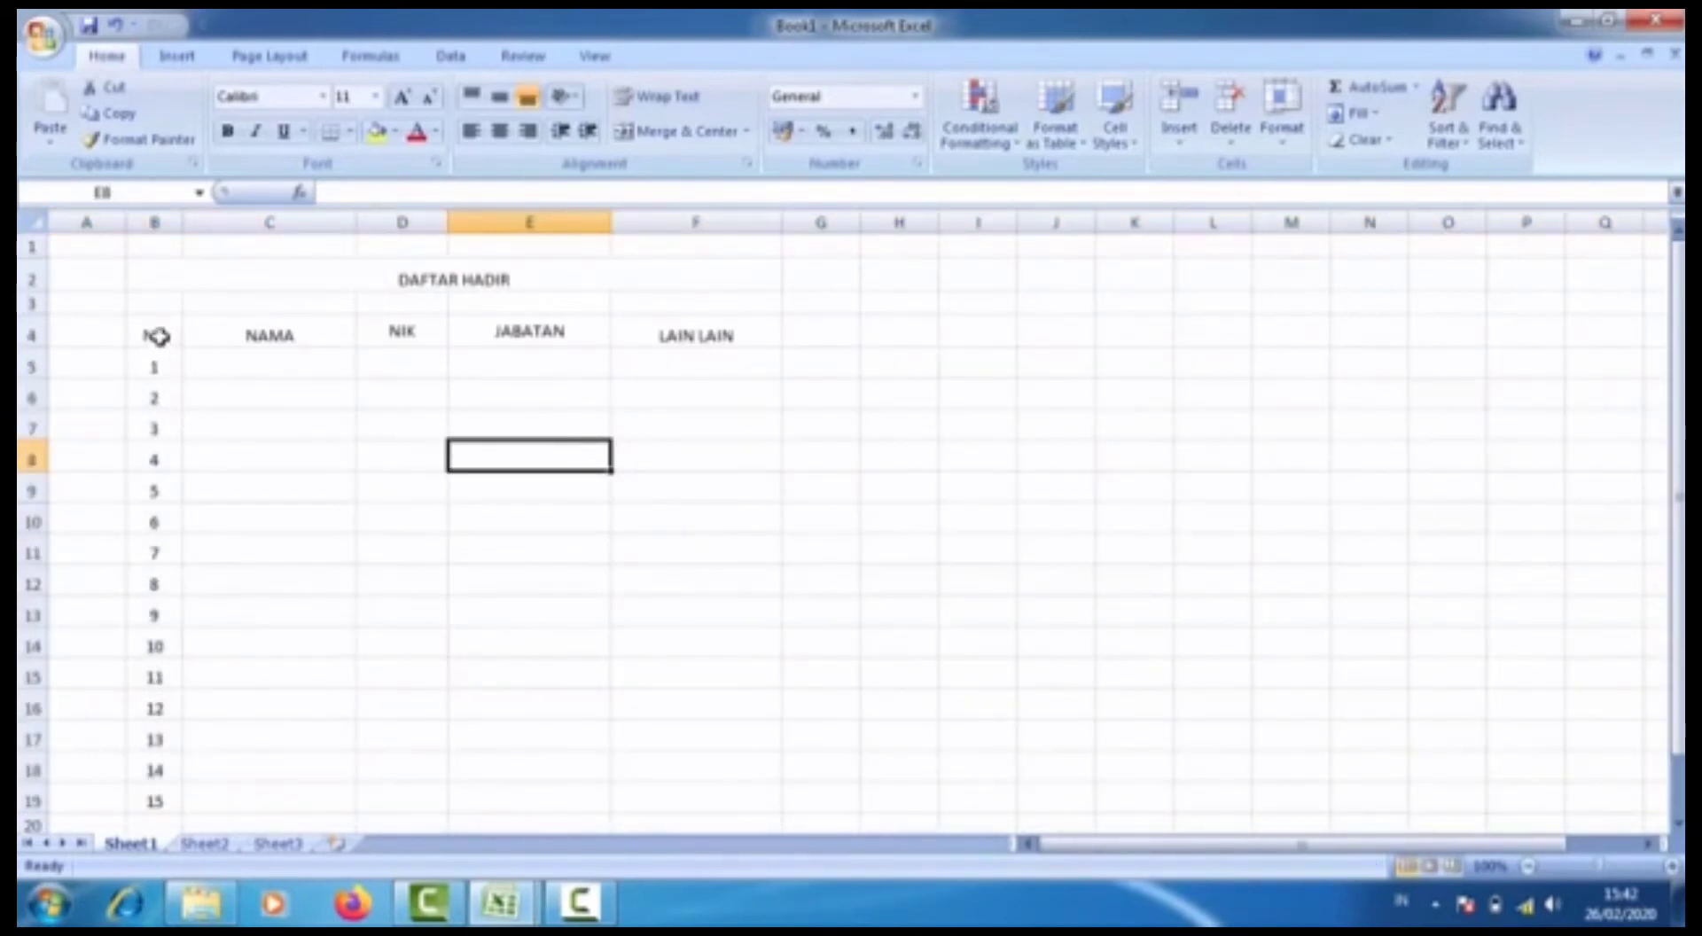
left_click_drag(155, 335, 725, 332)
key("ctrl+1")
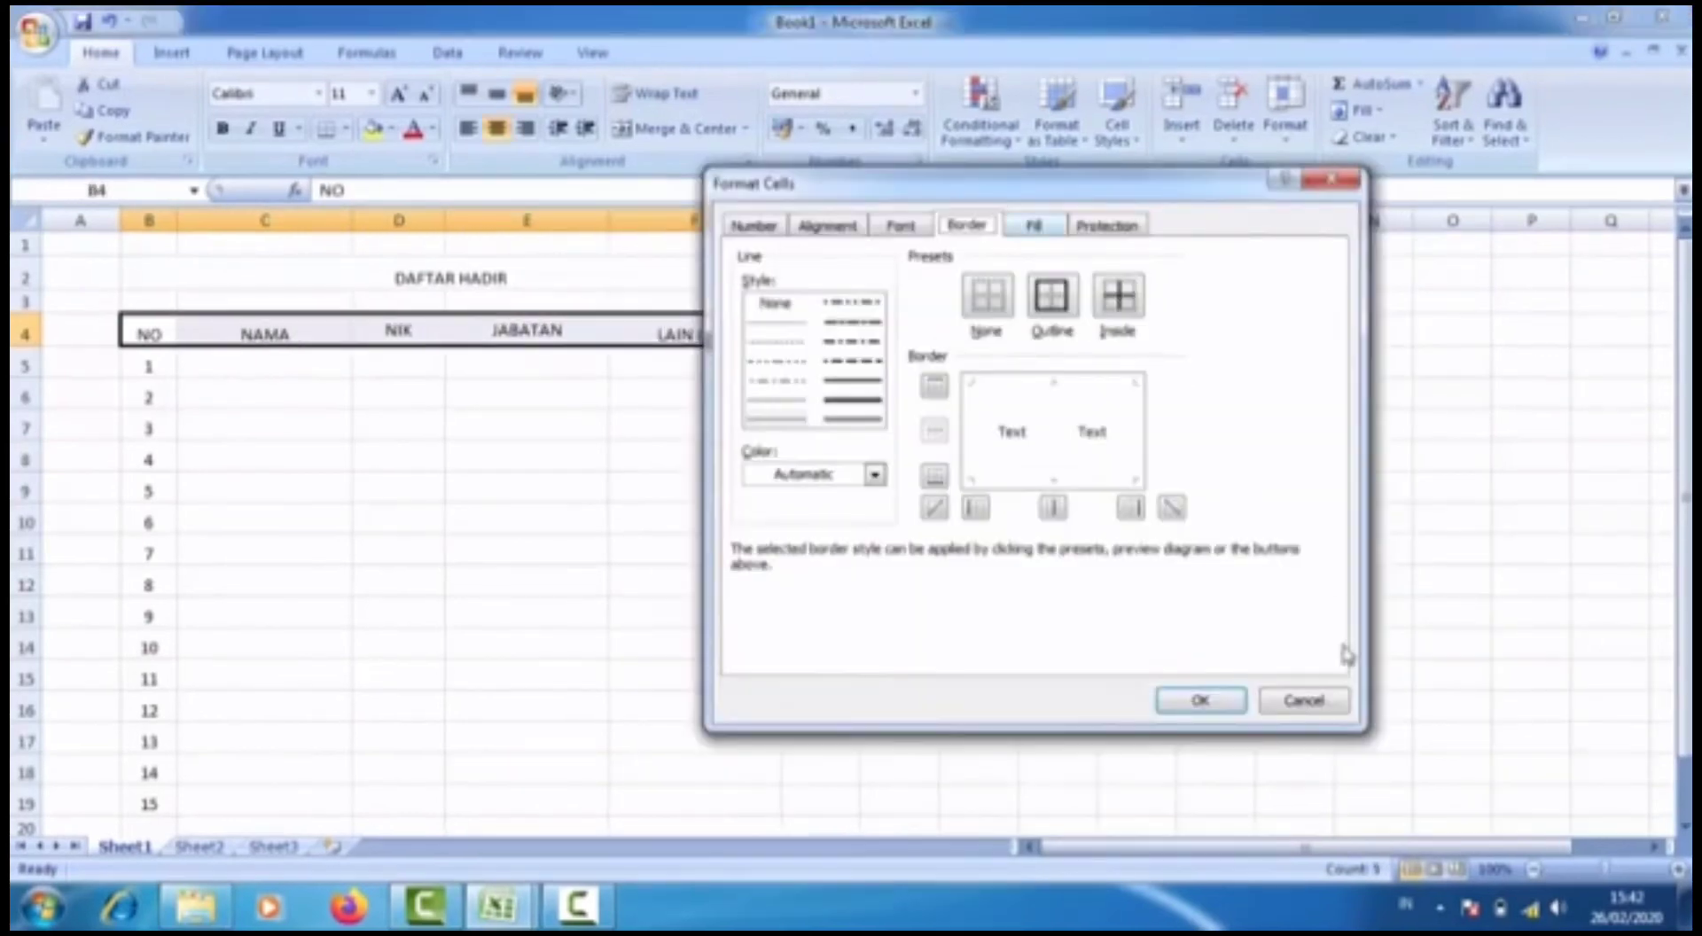
left_click(1301, 700)
left_click(627, 586)
Apply thick solid outline and inside borders to the header cells B4:F4.
left_click_drag(146, 333, 650, 334)
right_click(649, 334)
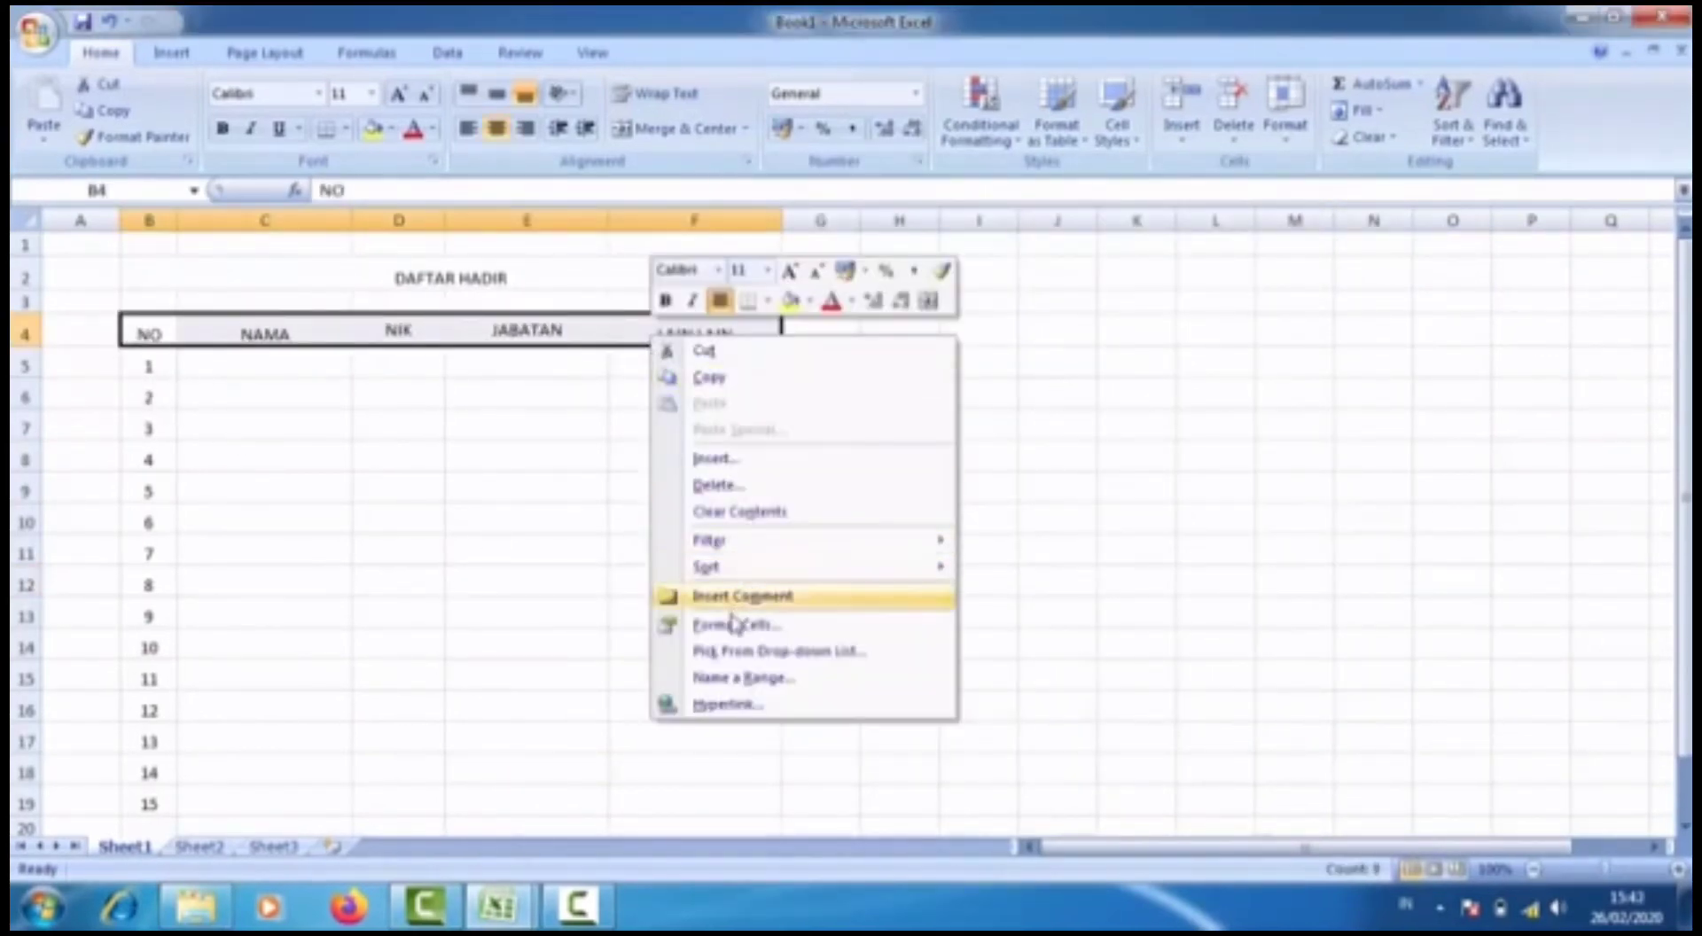
left_click(700, 624)
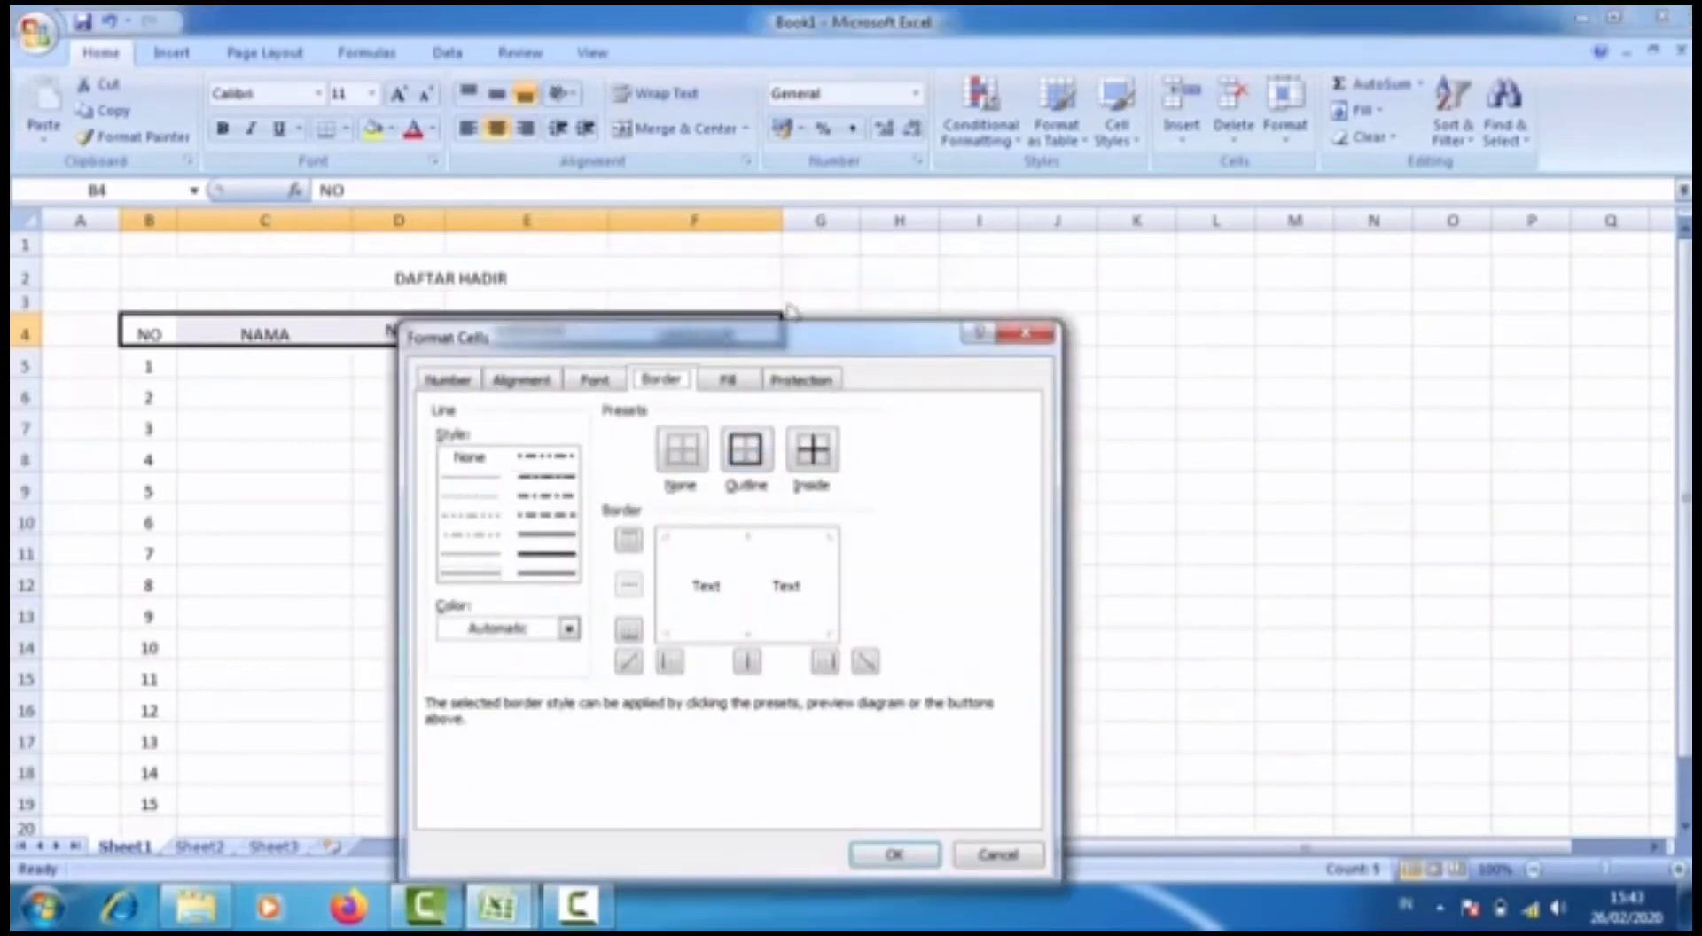
left_click_drag(791, 310, 966, 199)
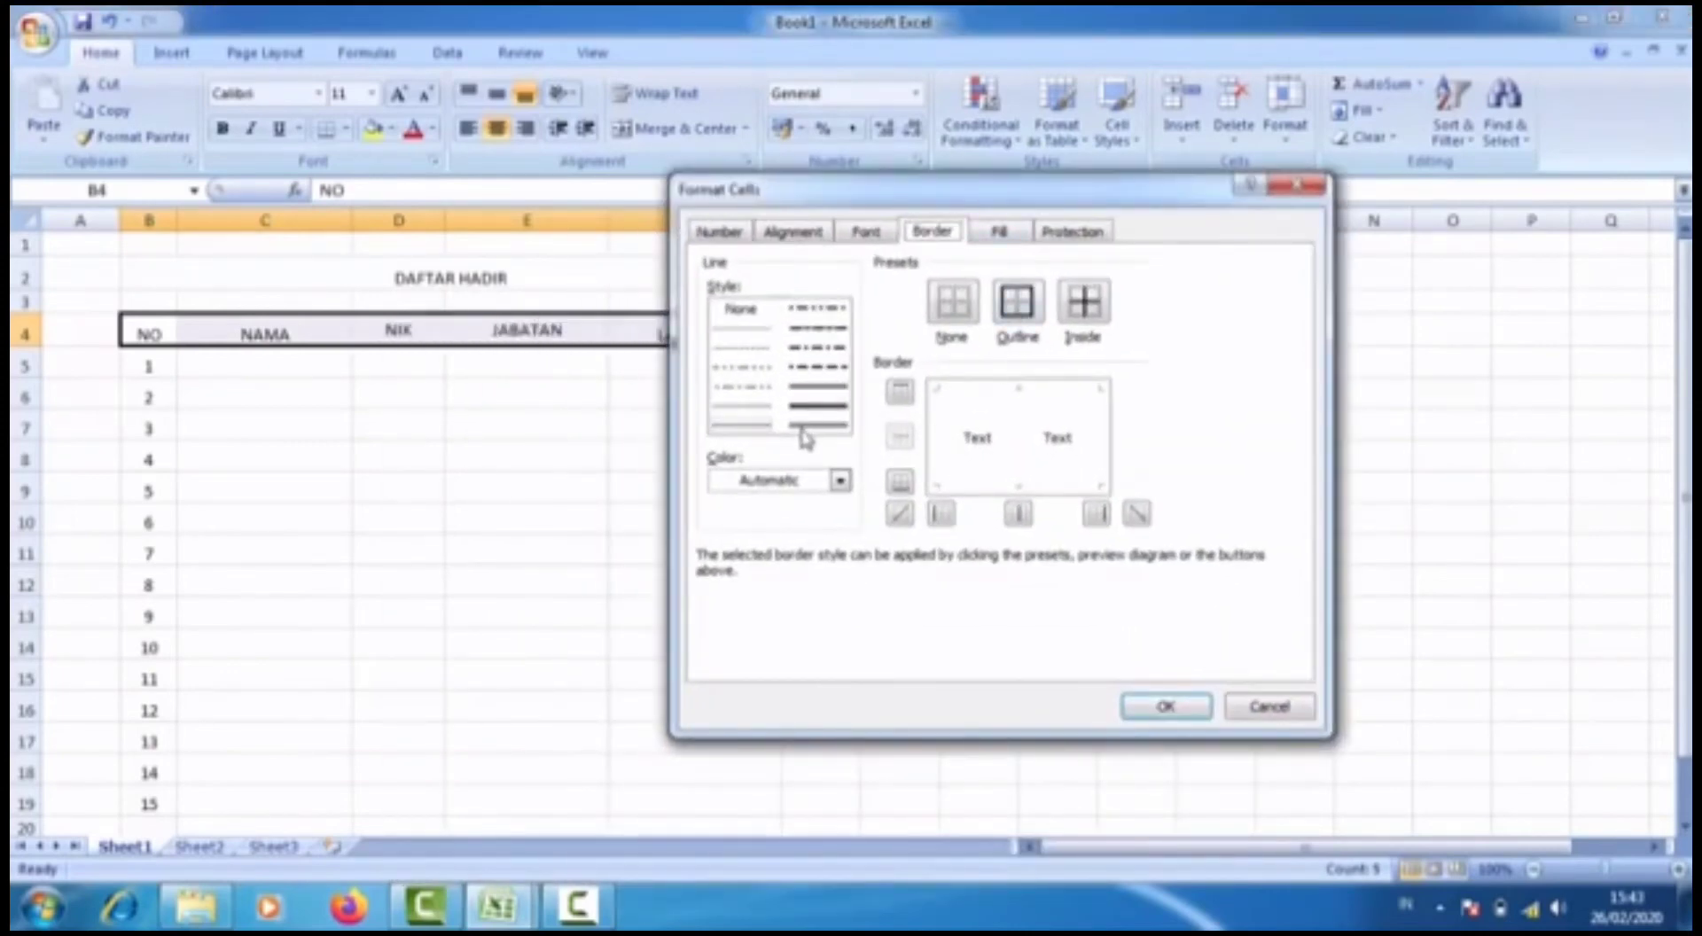
left_click(1022, 319)
left_click(1083, 305)
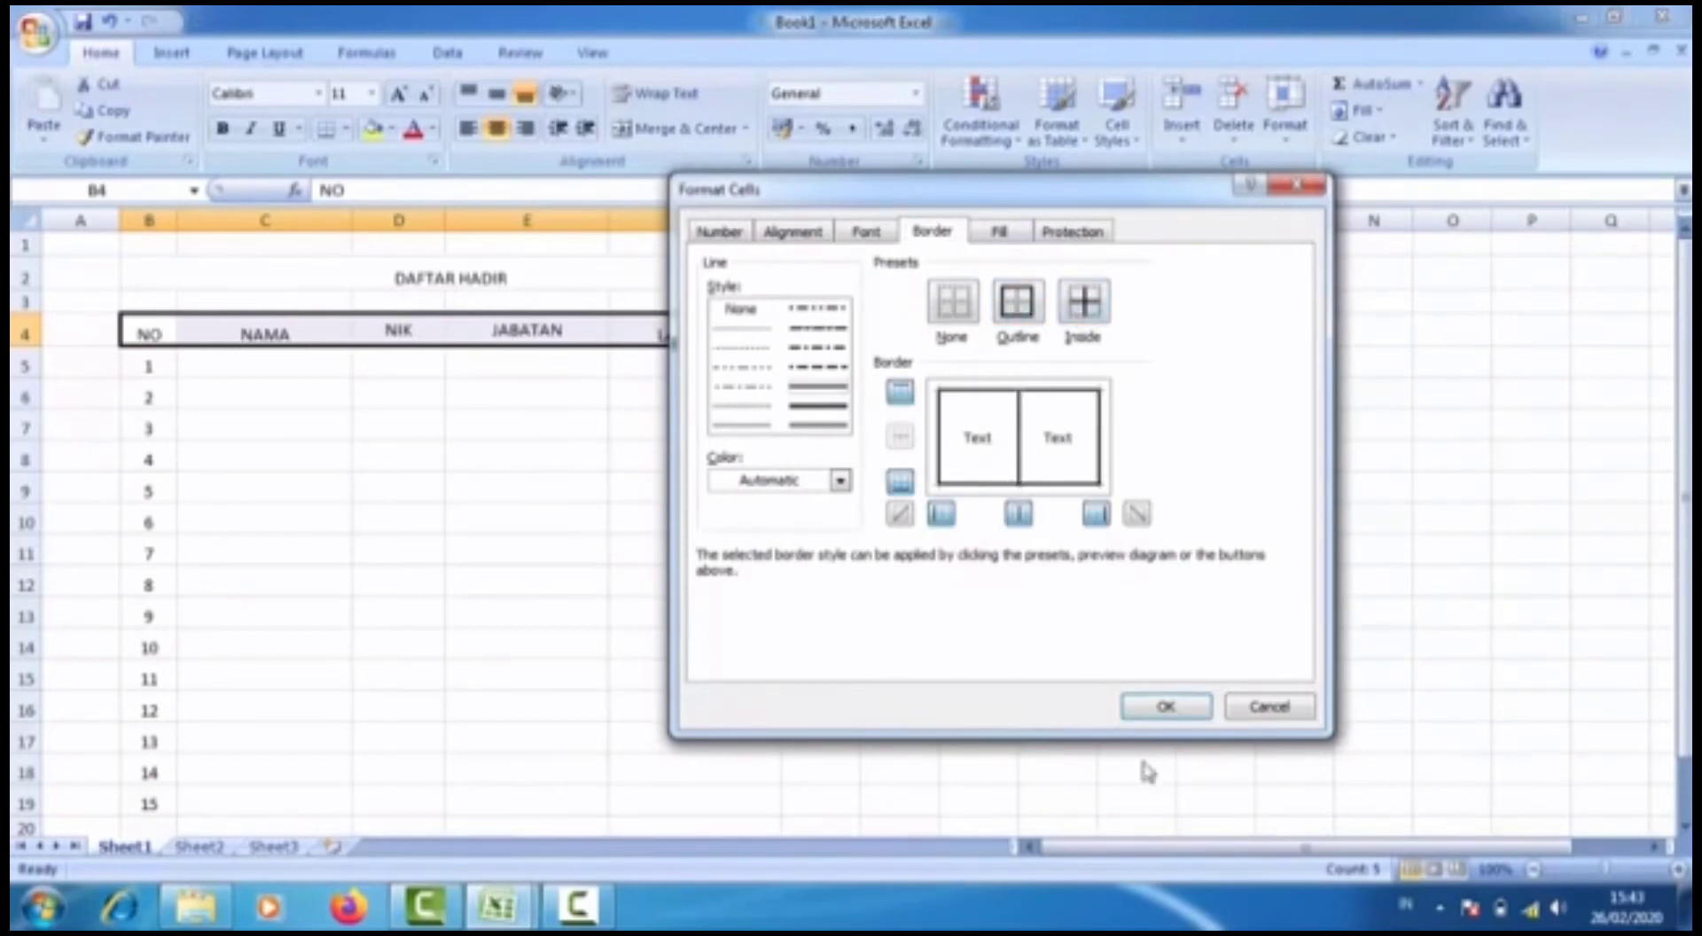
left_click(1166, 707)
left_click(557, 523)
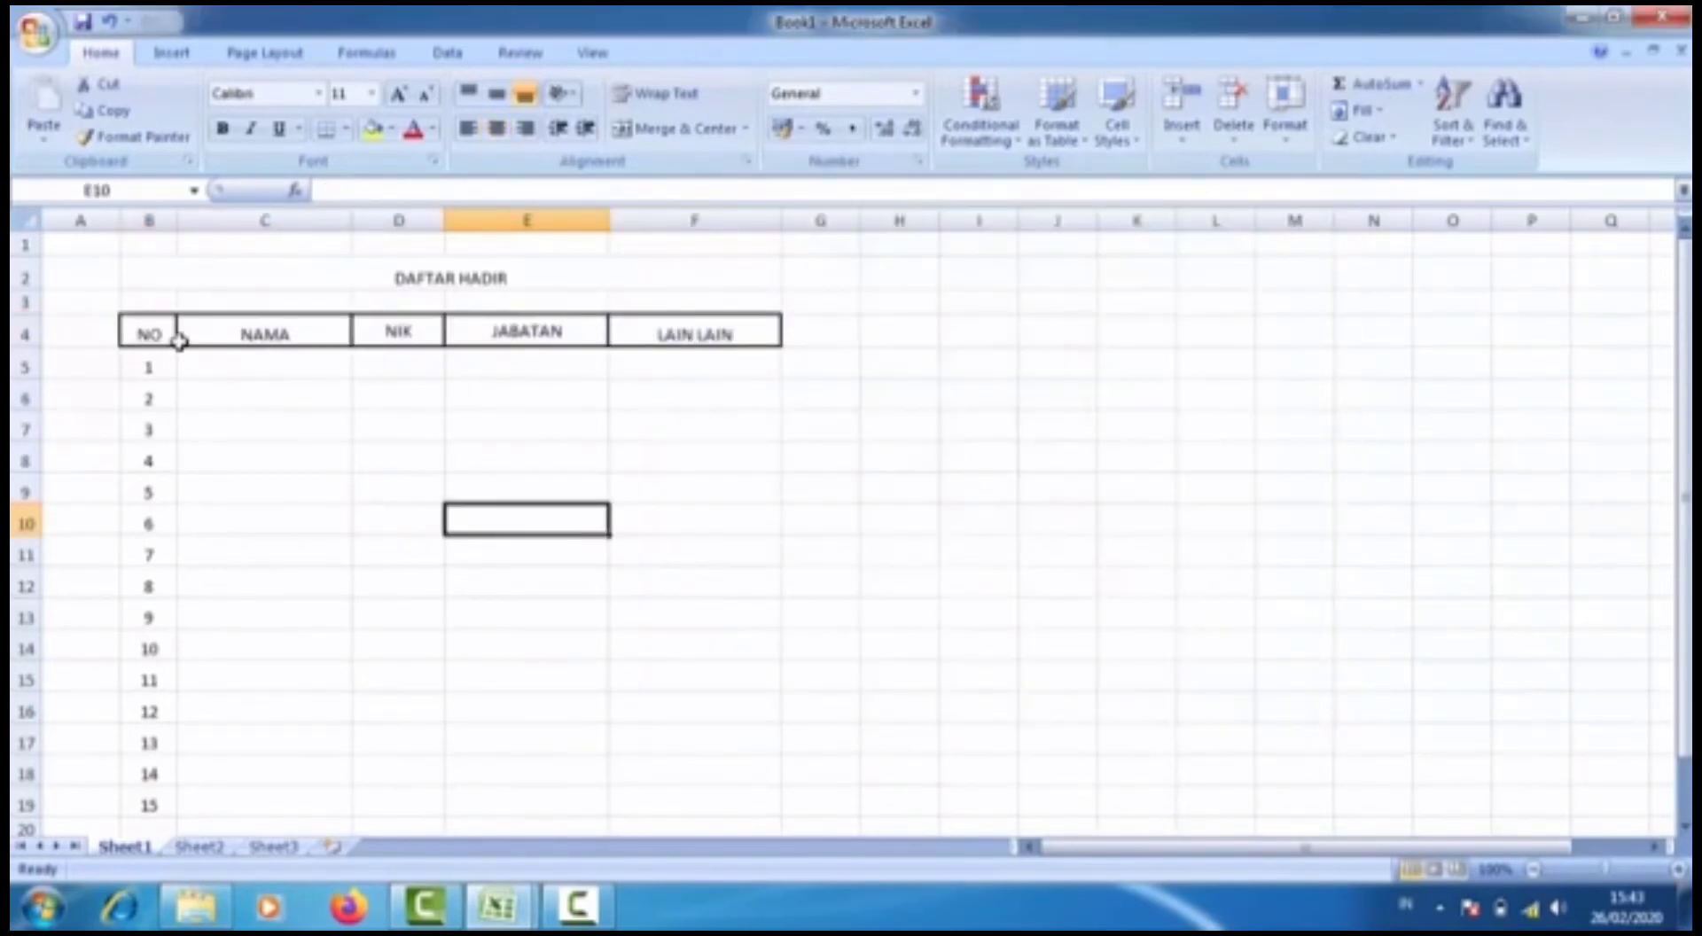
Add thin solid inside, left, right and bottom borders to B5:F19, keeping the thick line under the header row.
left_click_drag(156, 361, 680, 793)
right_click(587, 660)
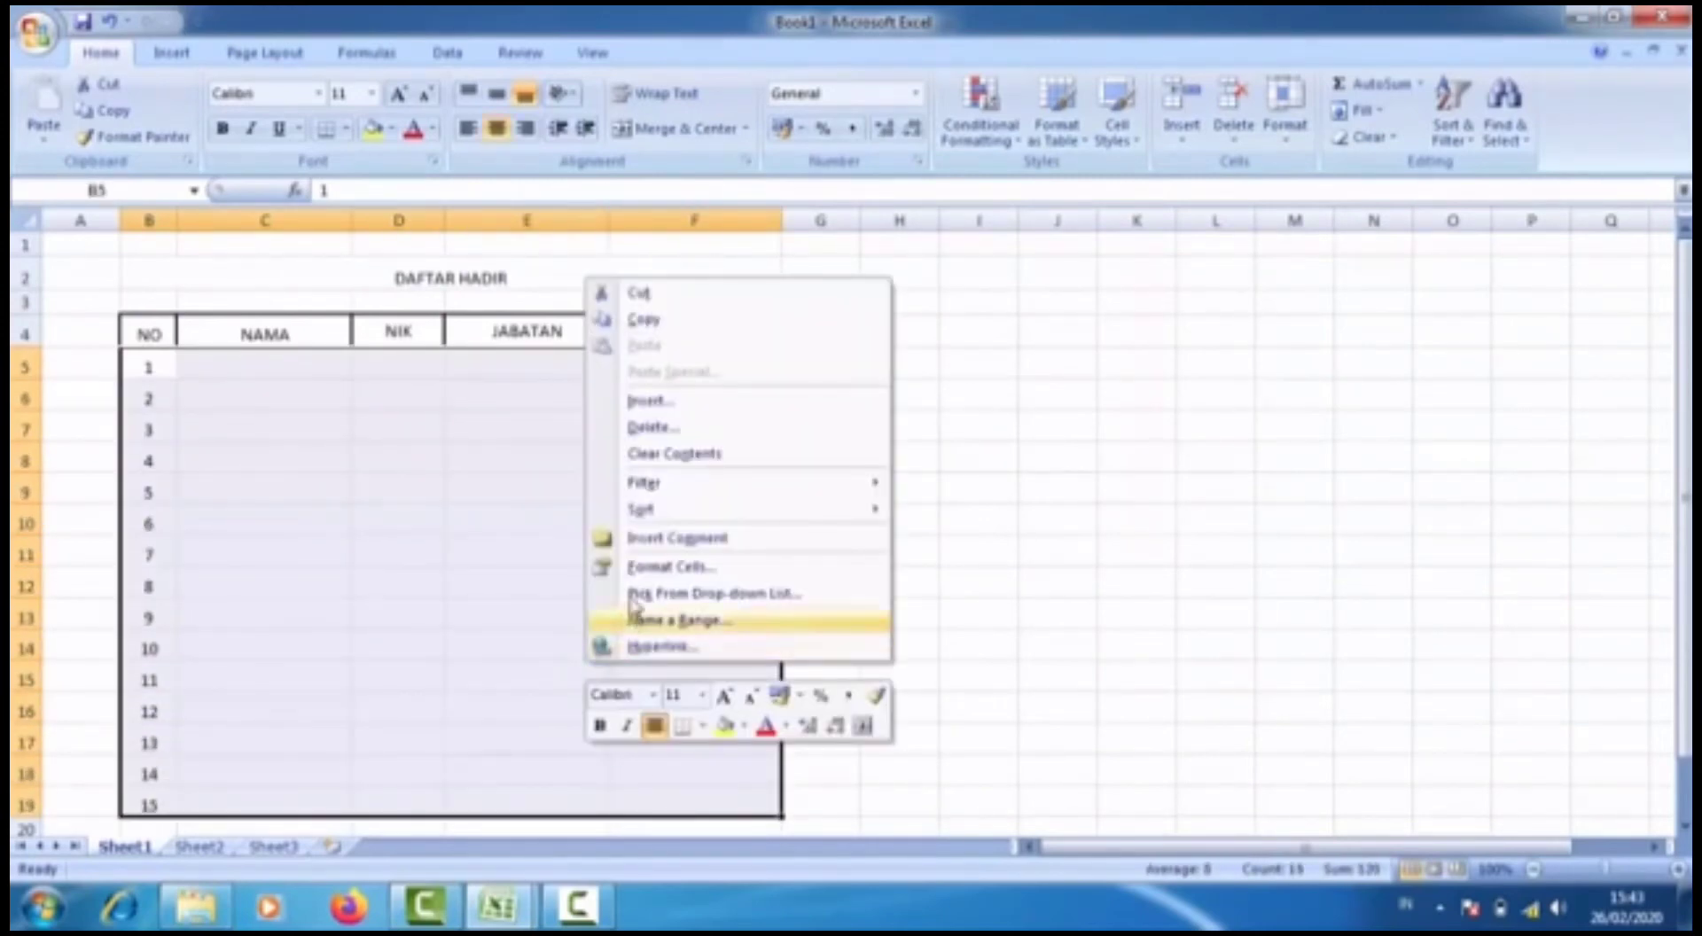
left_click(637, 568)
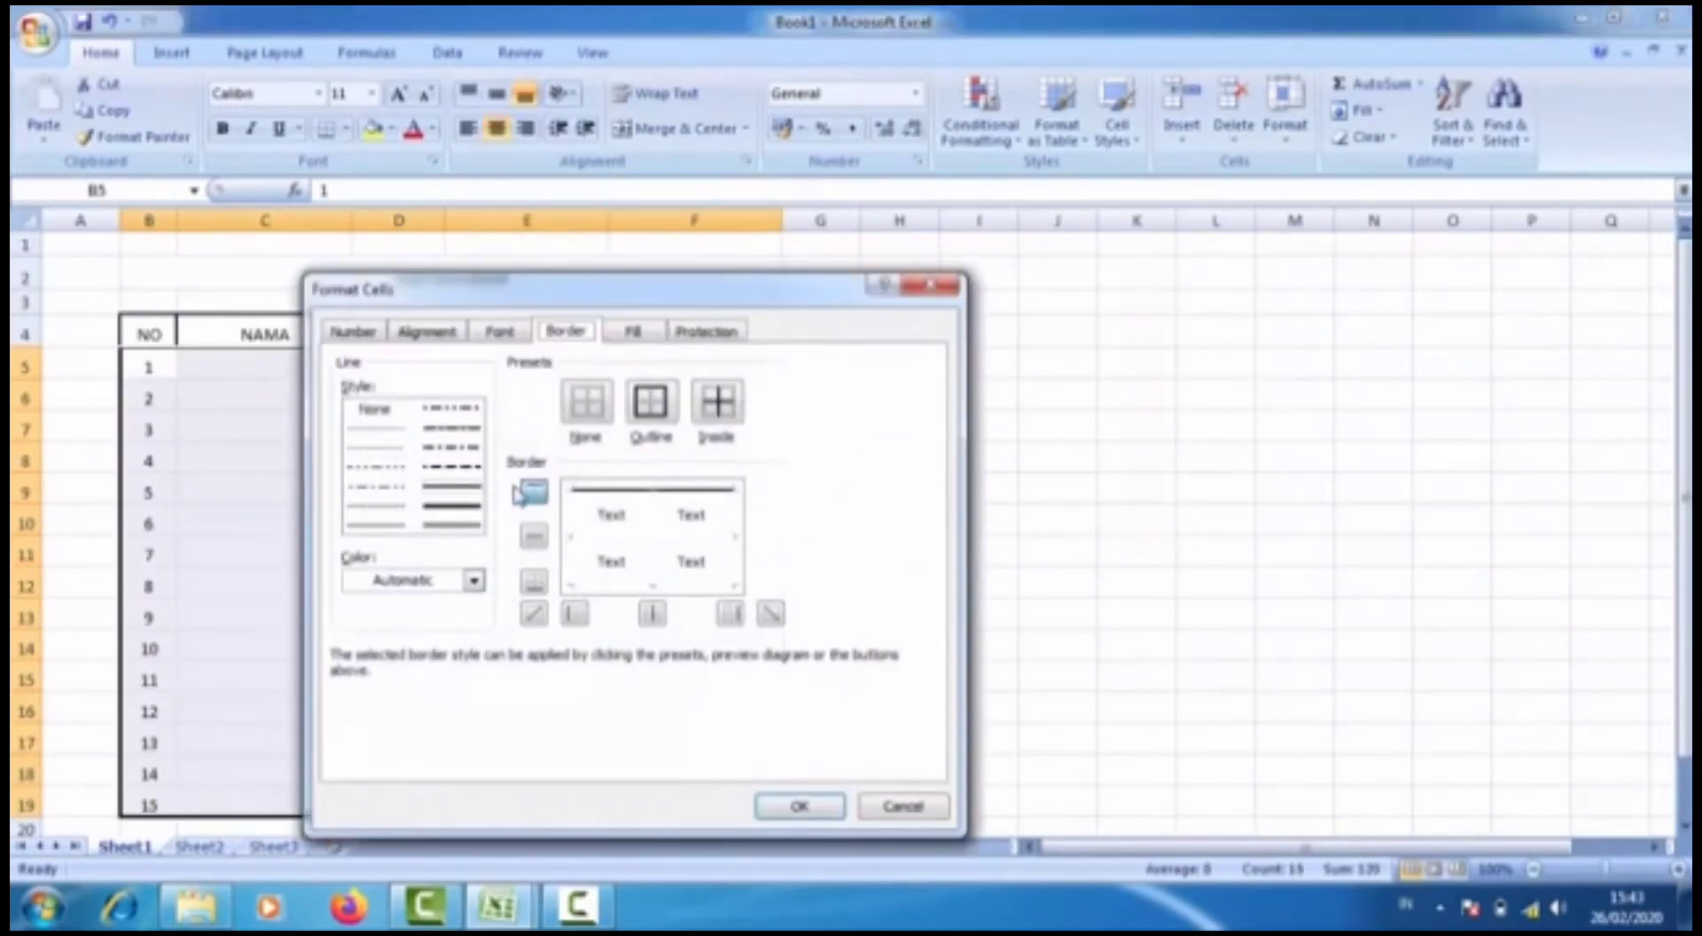
left_click(381, 527)
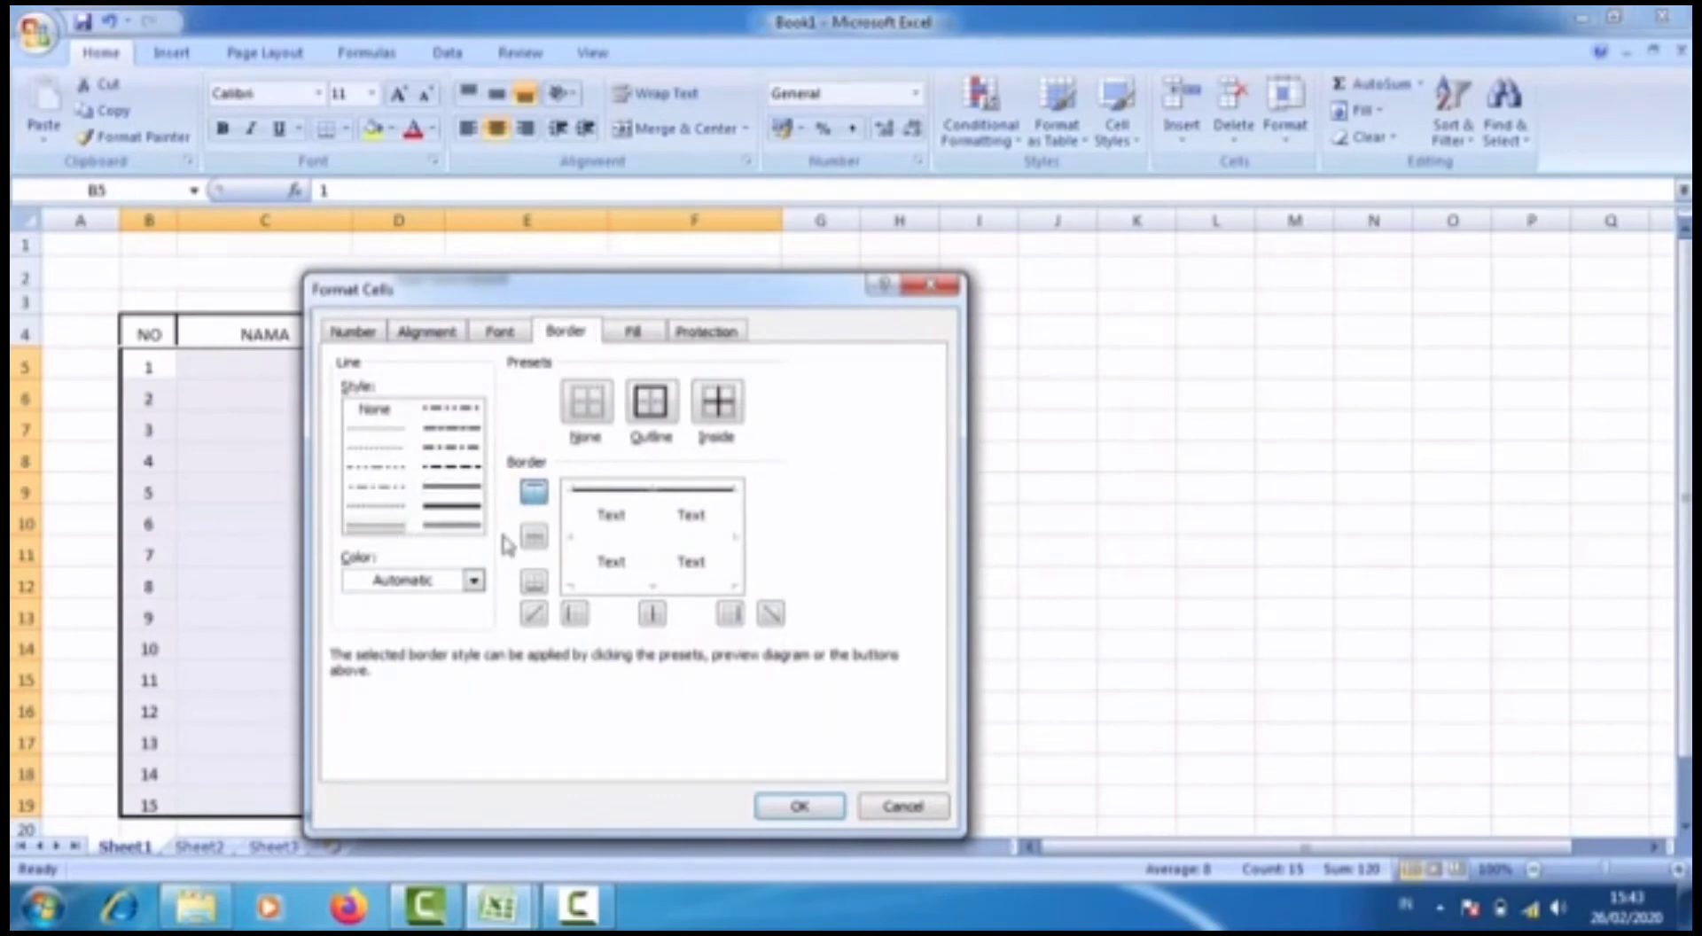
left_click(576, 560)
left_click(602, 541)
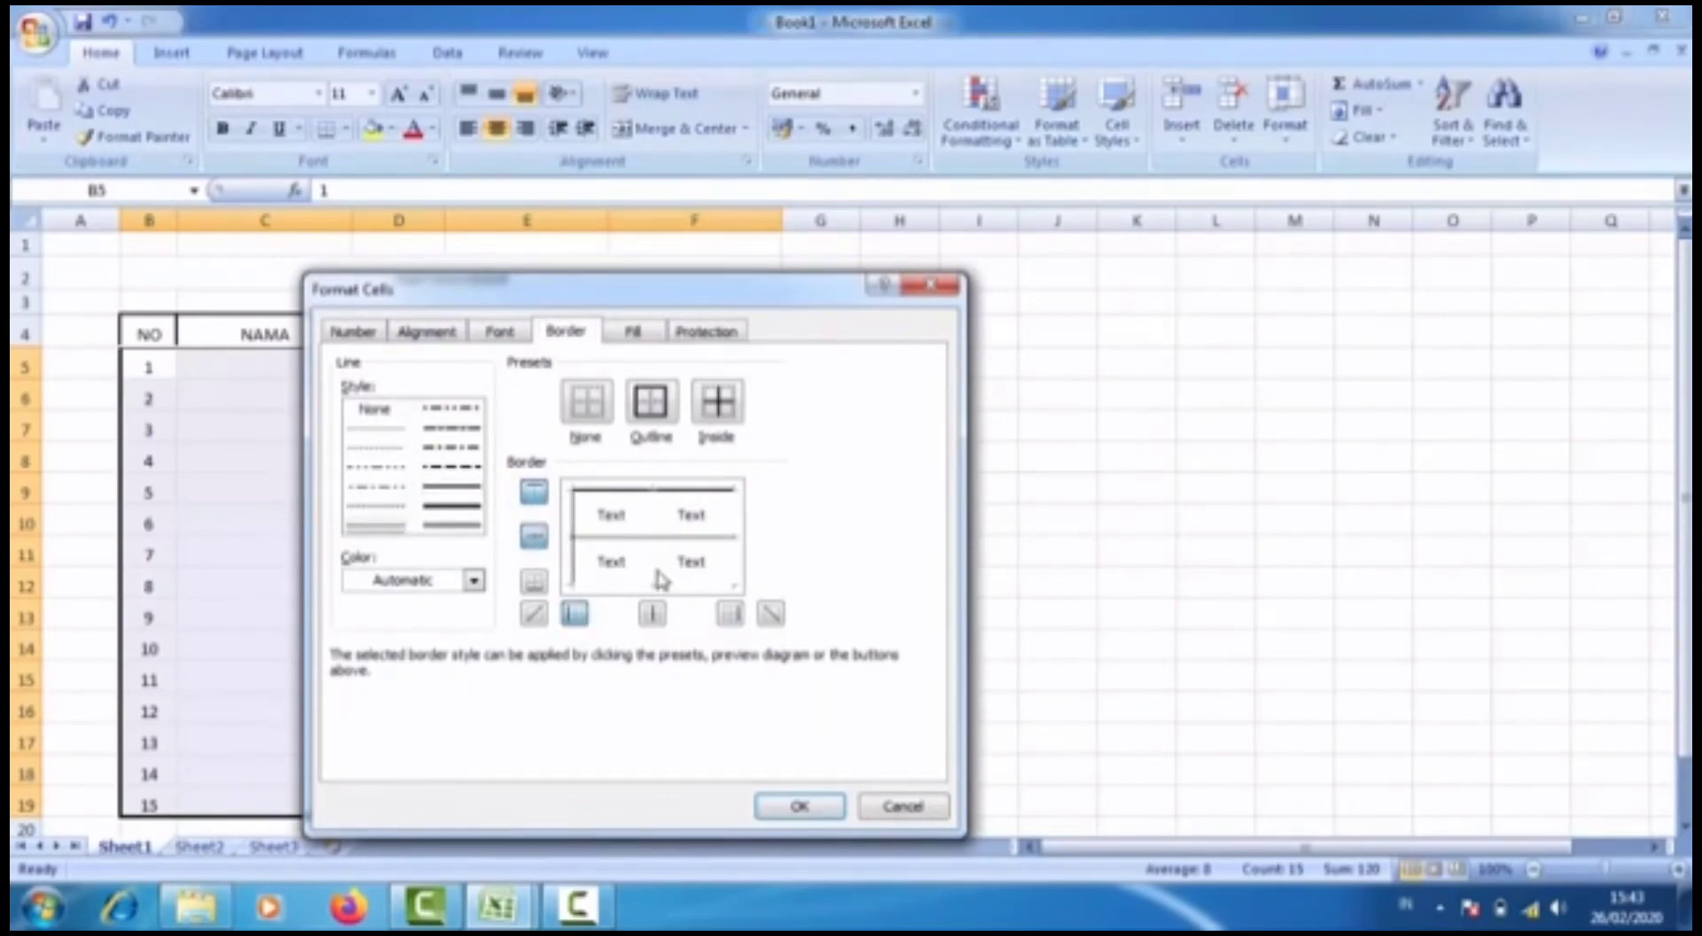
left_click(658, 576)
left_click(730, 568)
left_click(709, 589)
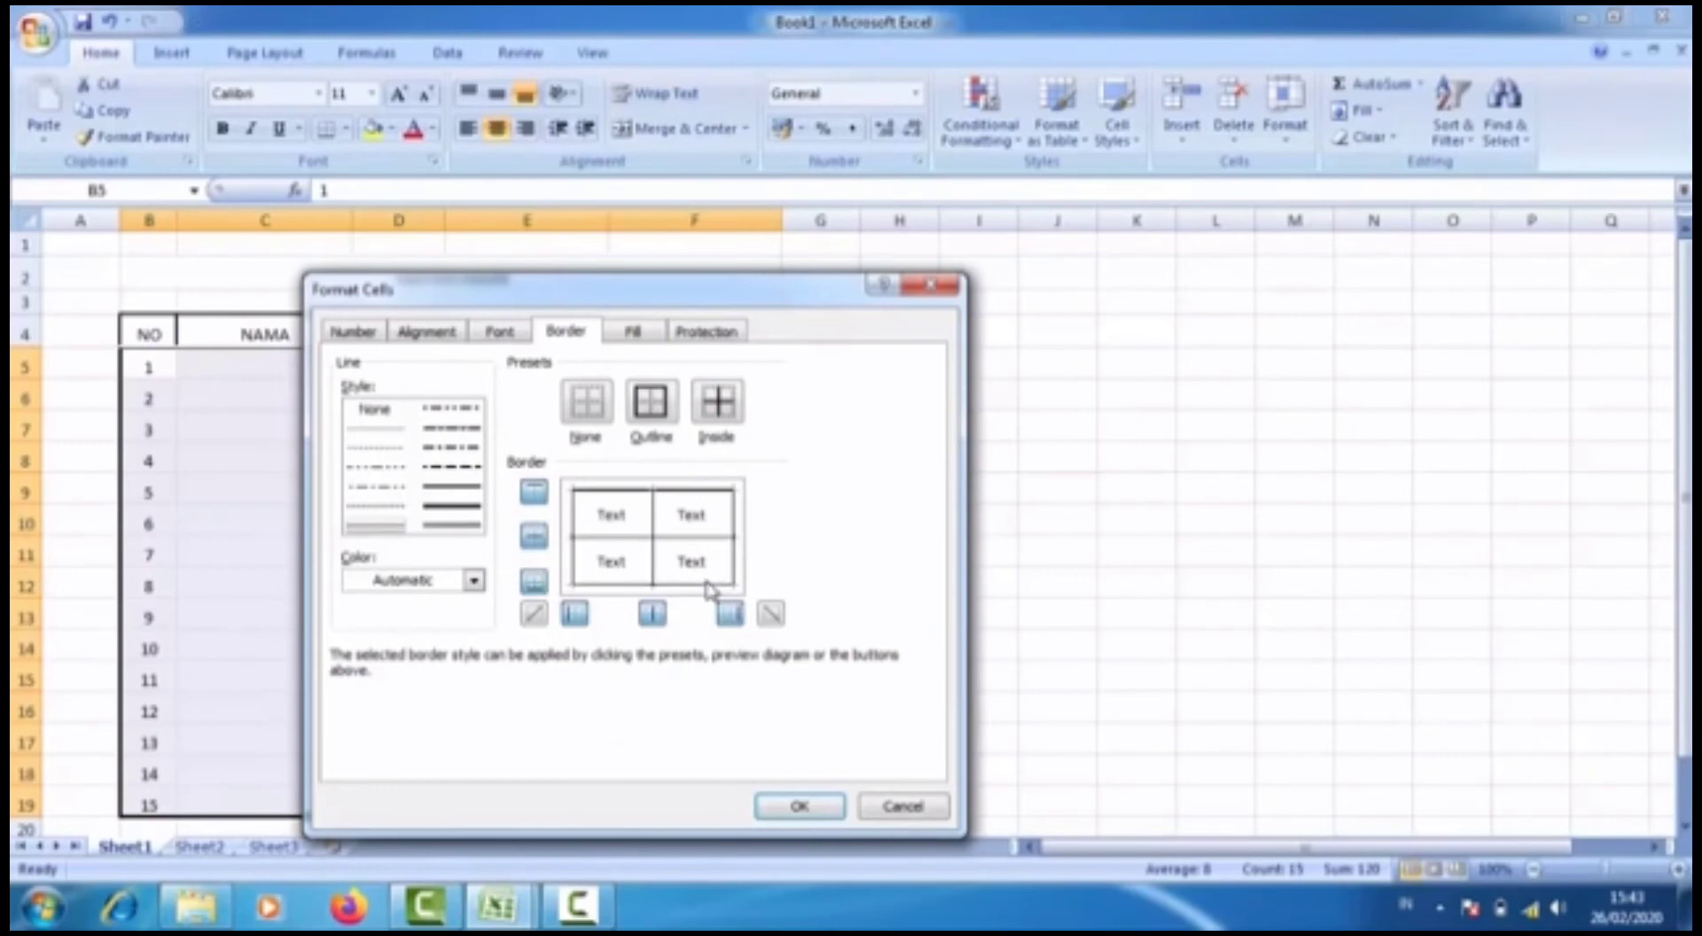
left_click(800, 804)
left_click(1014, 591)
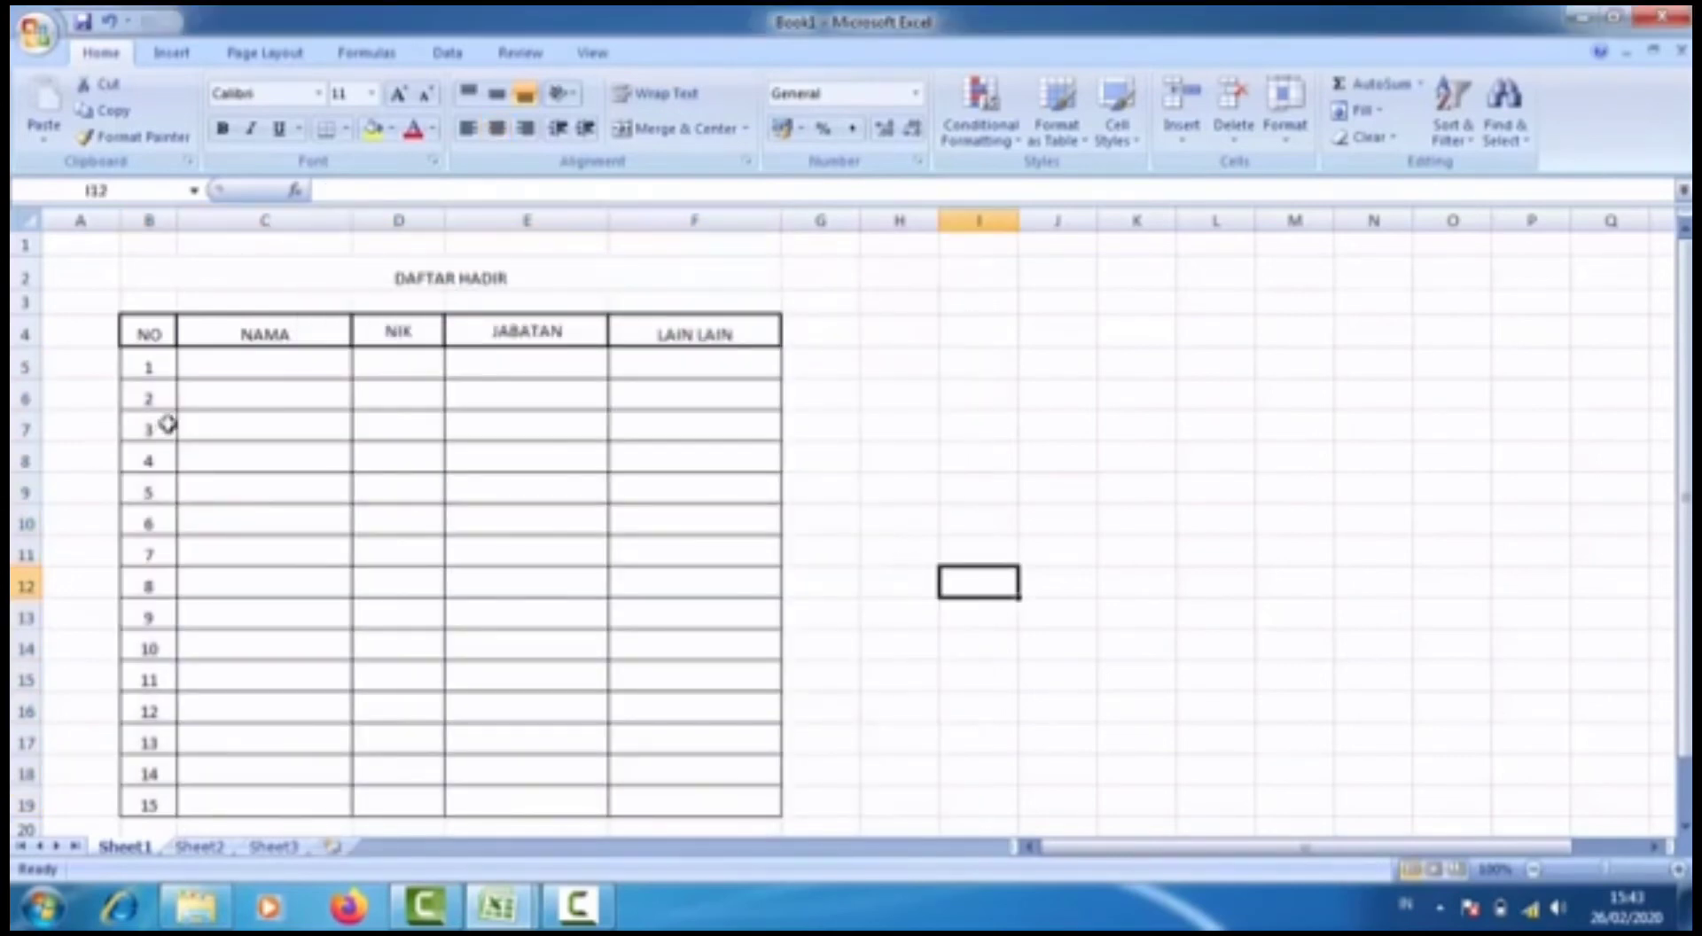
left_click(456, 438)
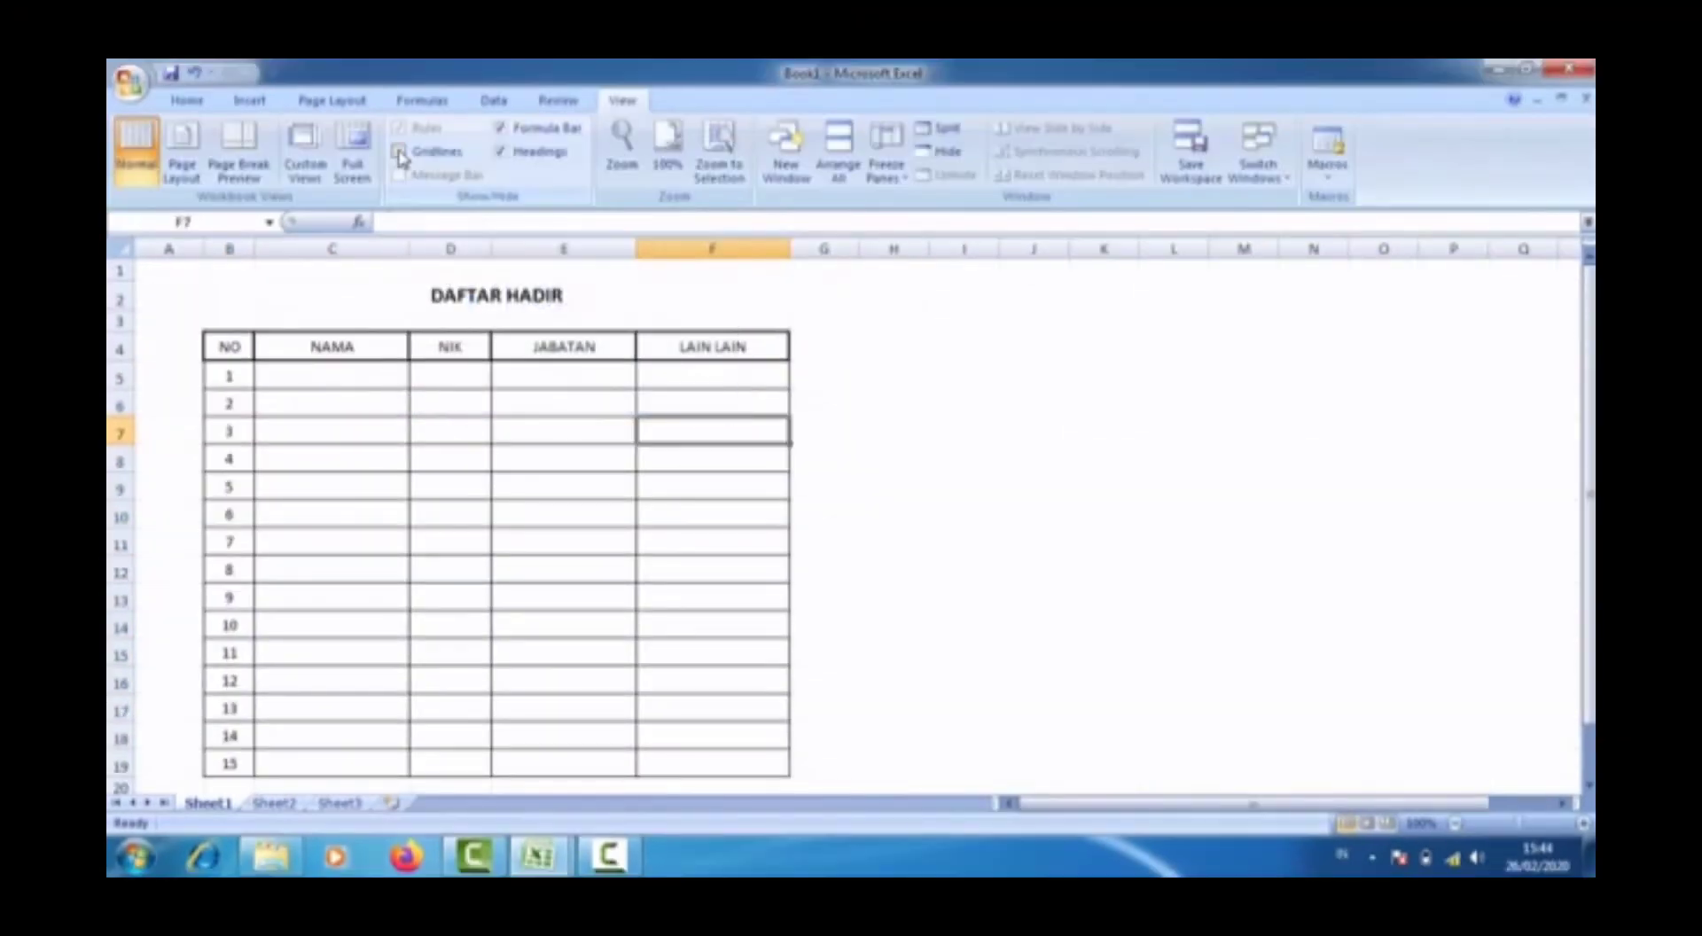
Look over the table without gridlines and turn the worksheet gridlines back on.
scroll(886, 563, "down", 3)
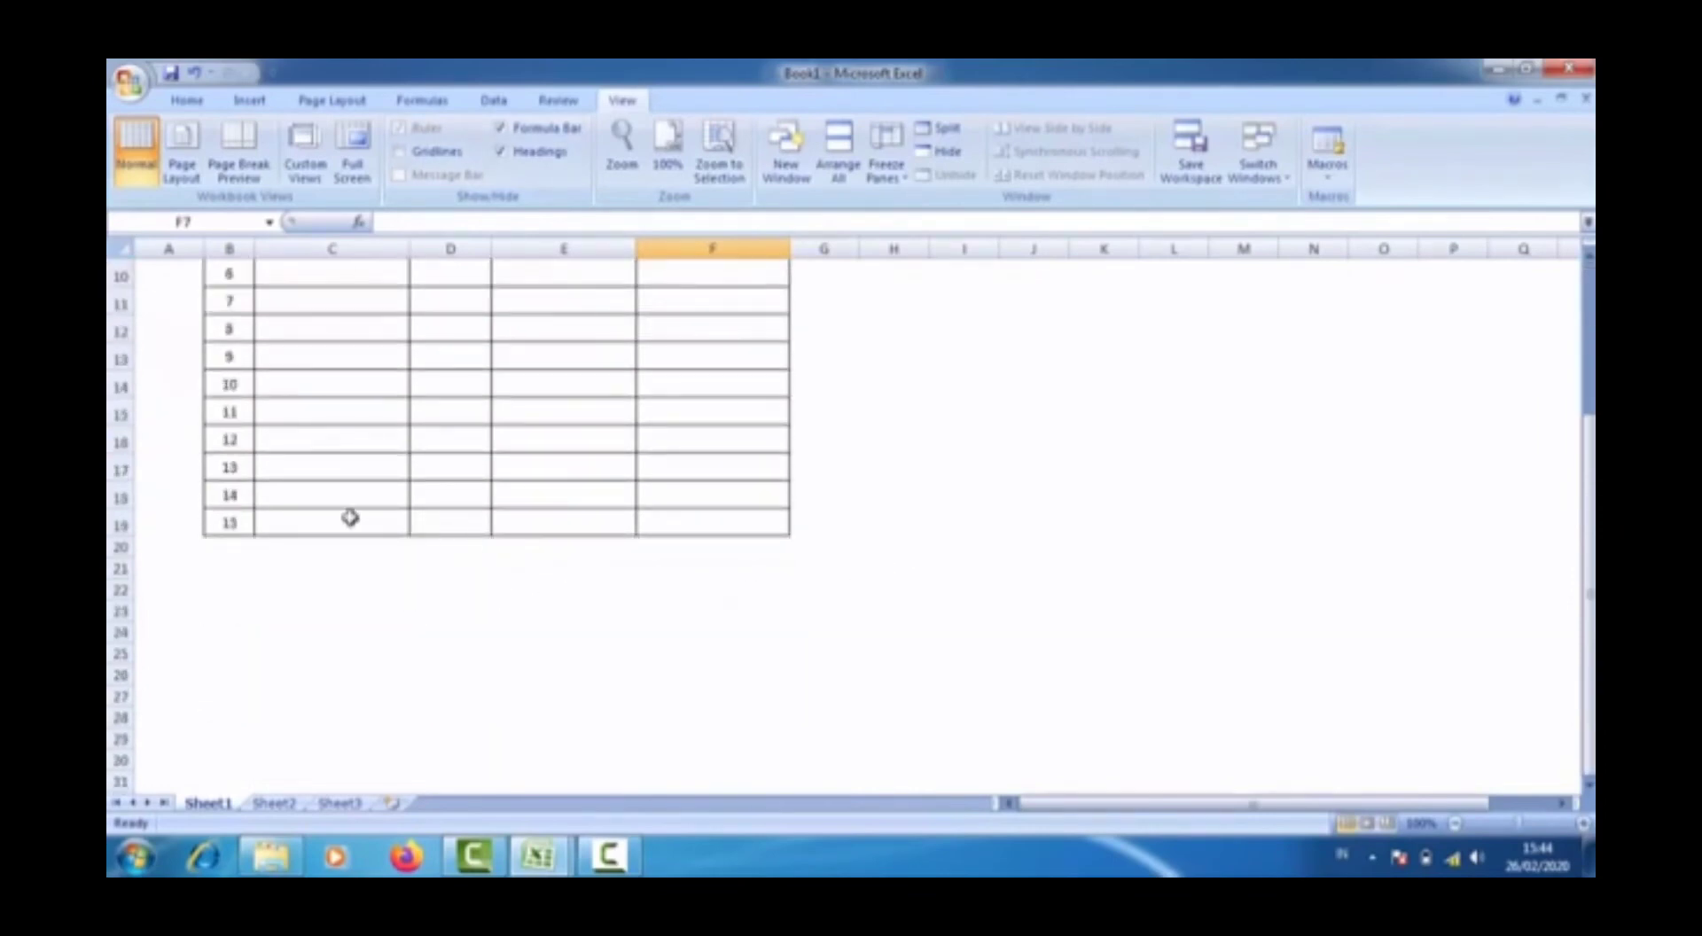
scroll(351, 518, "up", 3)
left_click_drag(904, 336, 1019, 383)
left_click(1019, 487)
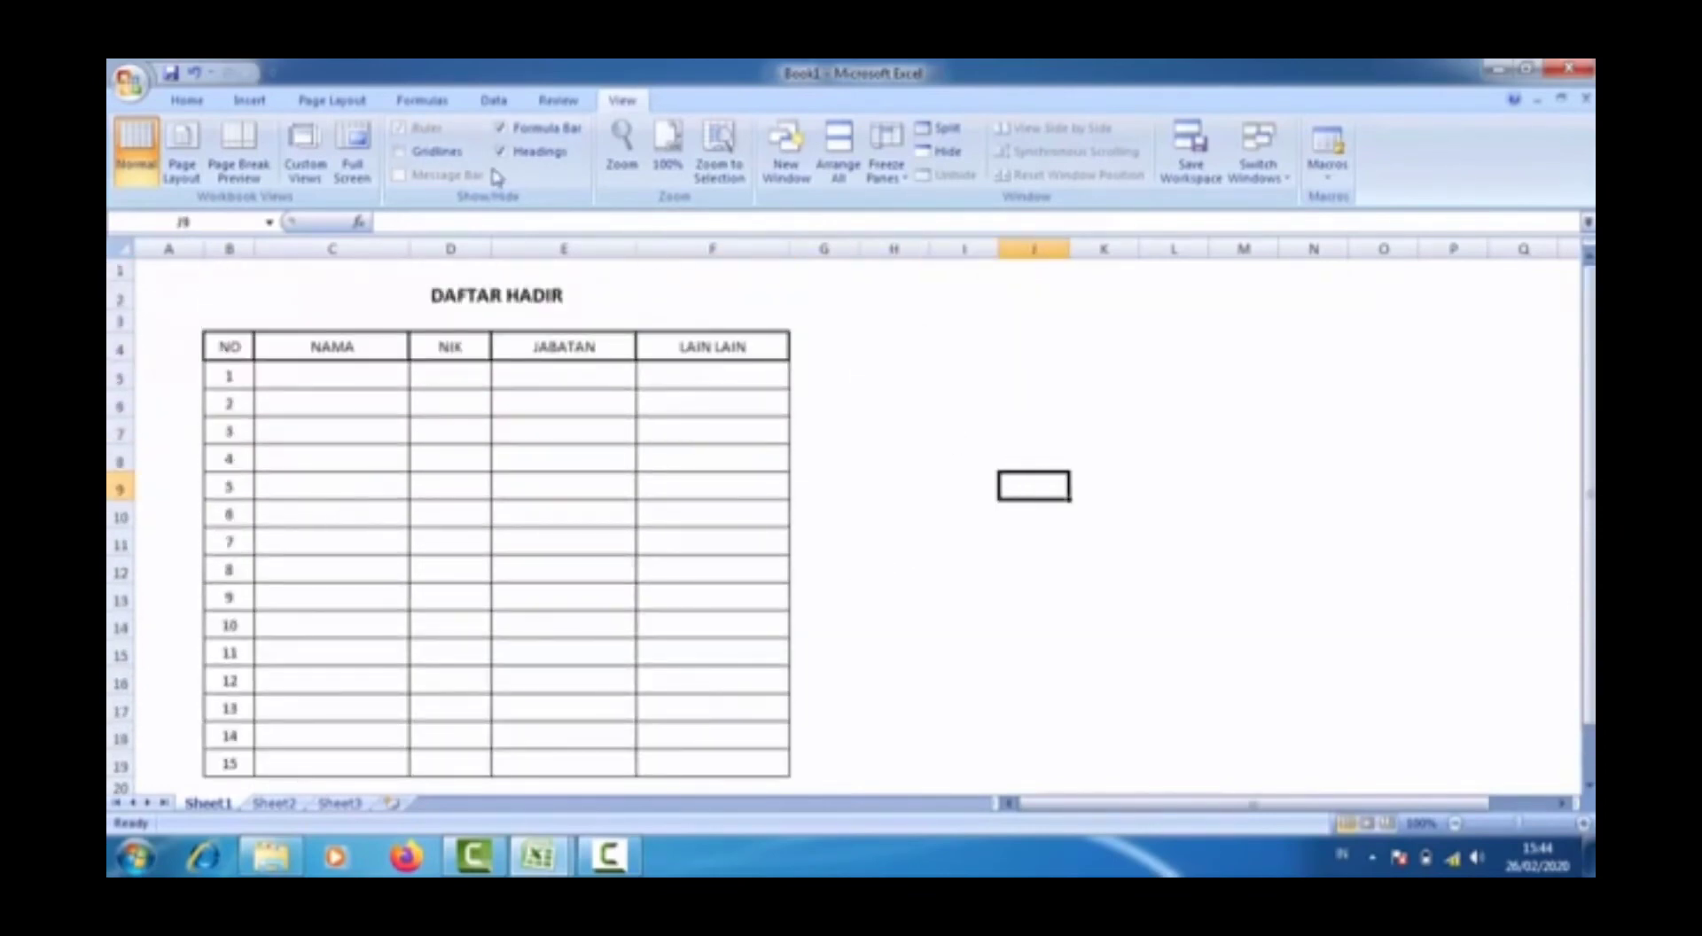
left_click(399, 151)
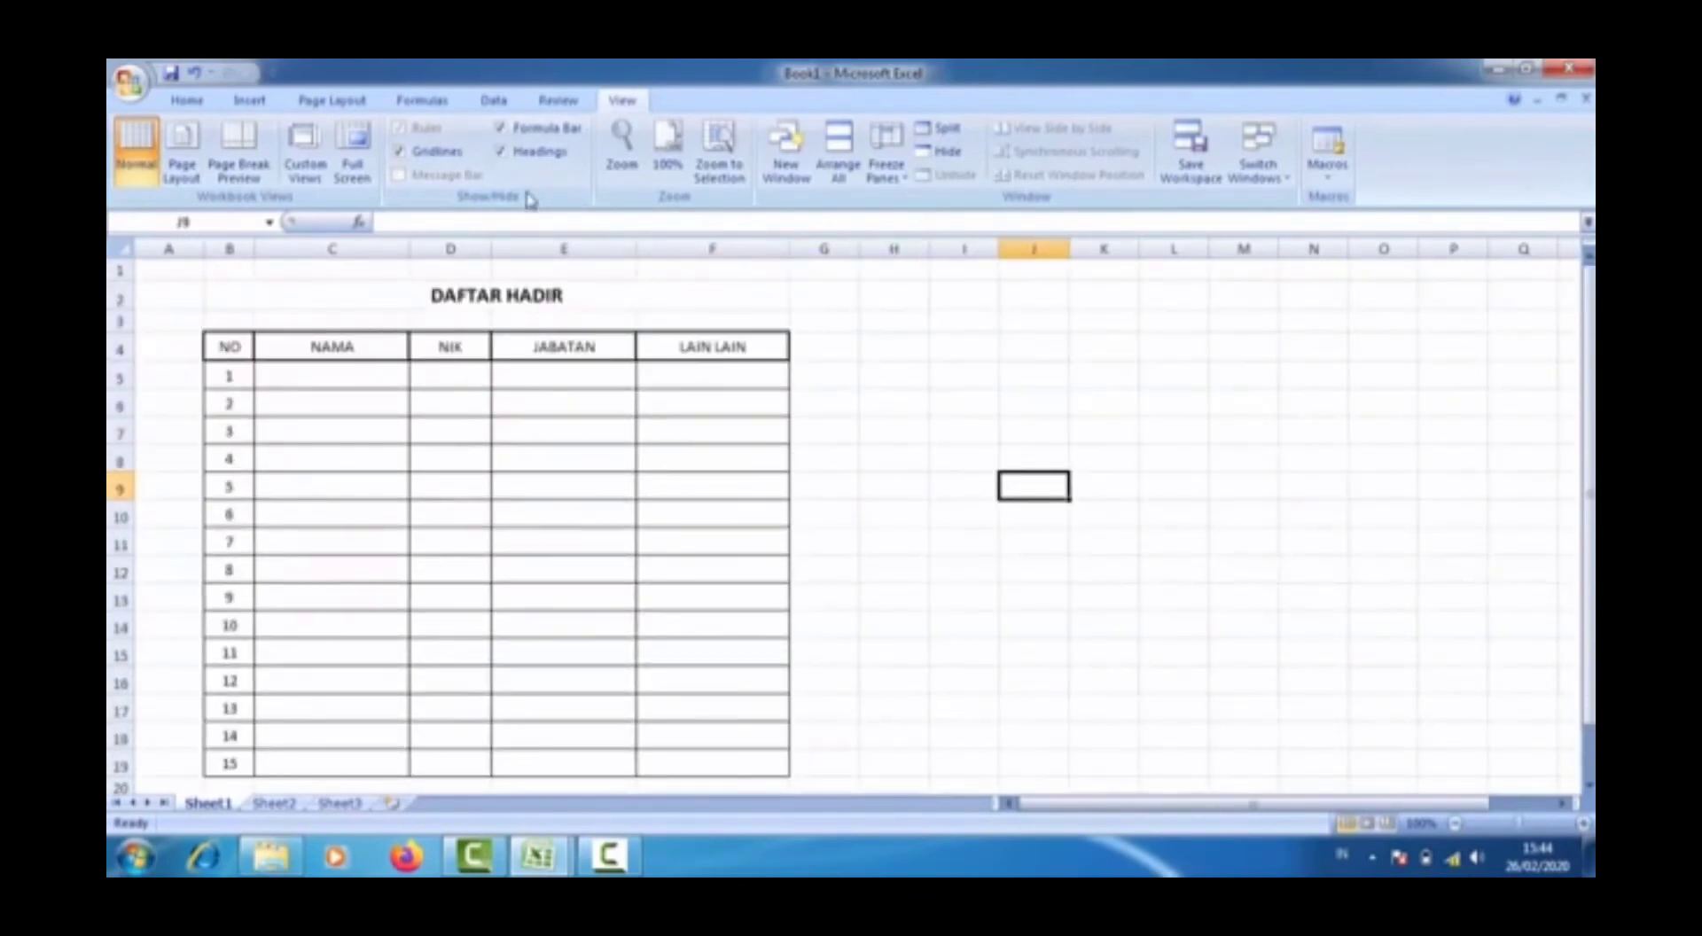
Hide the formula bar and display it again.
left_click(500, 130)
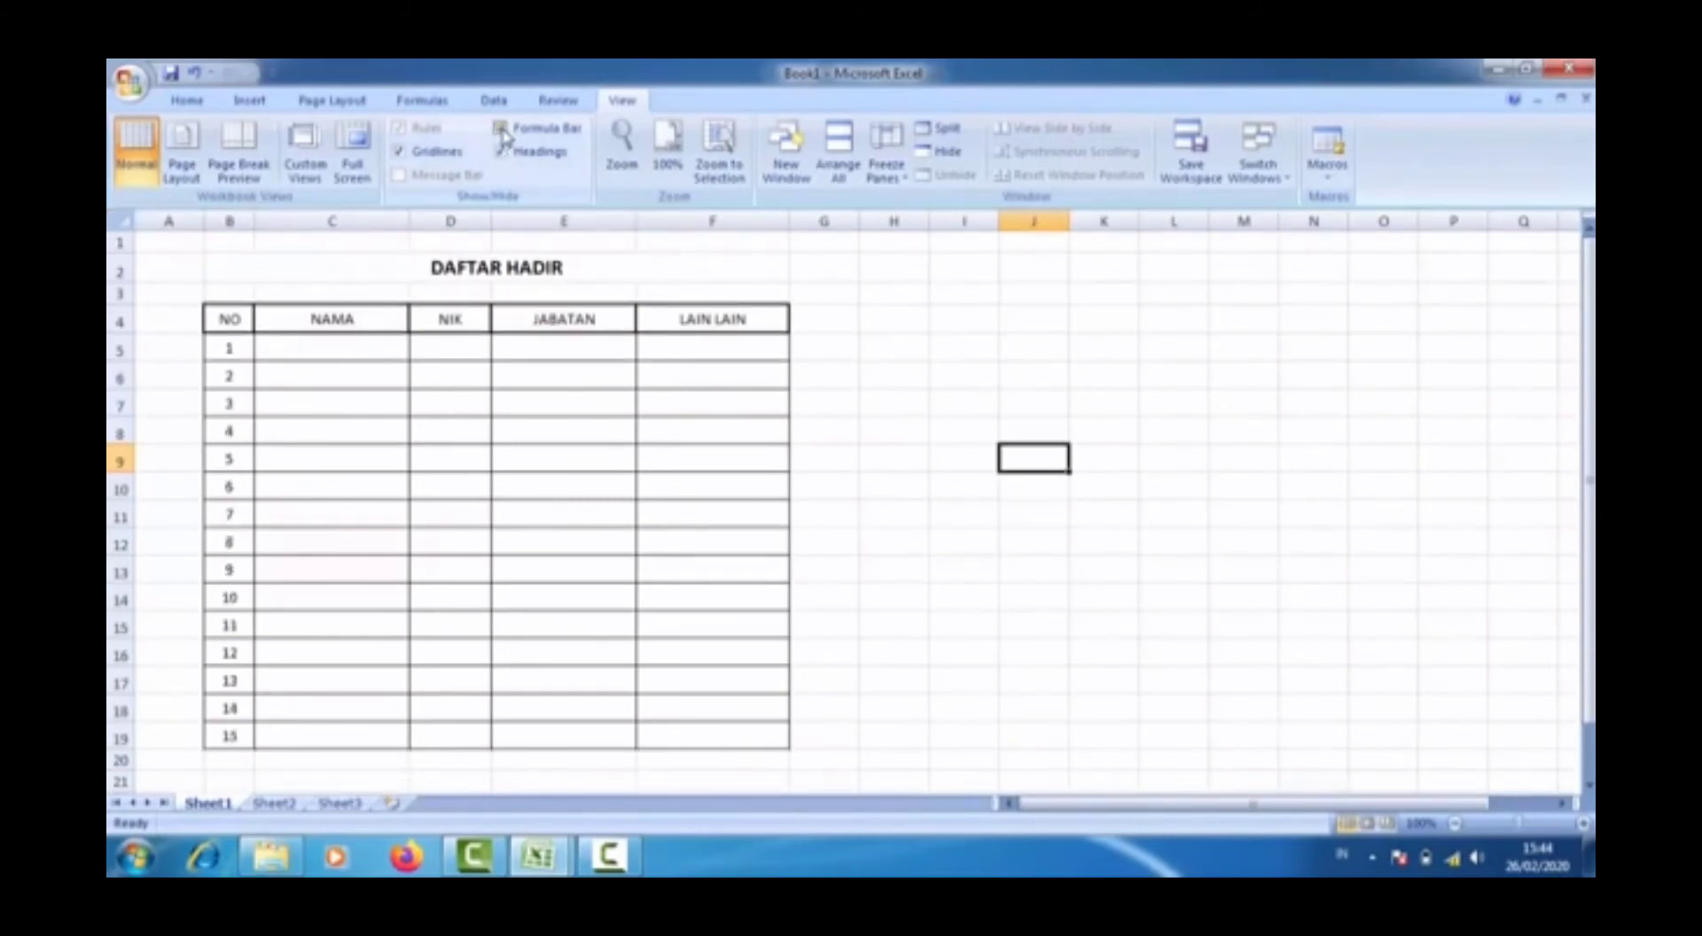
left_click(501, 129)
left_click(395, 219)
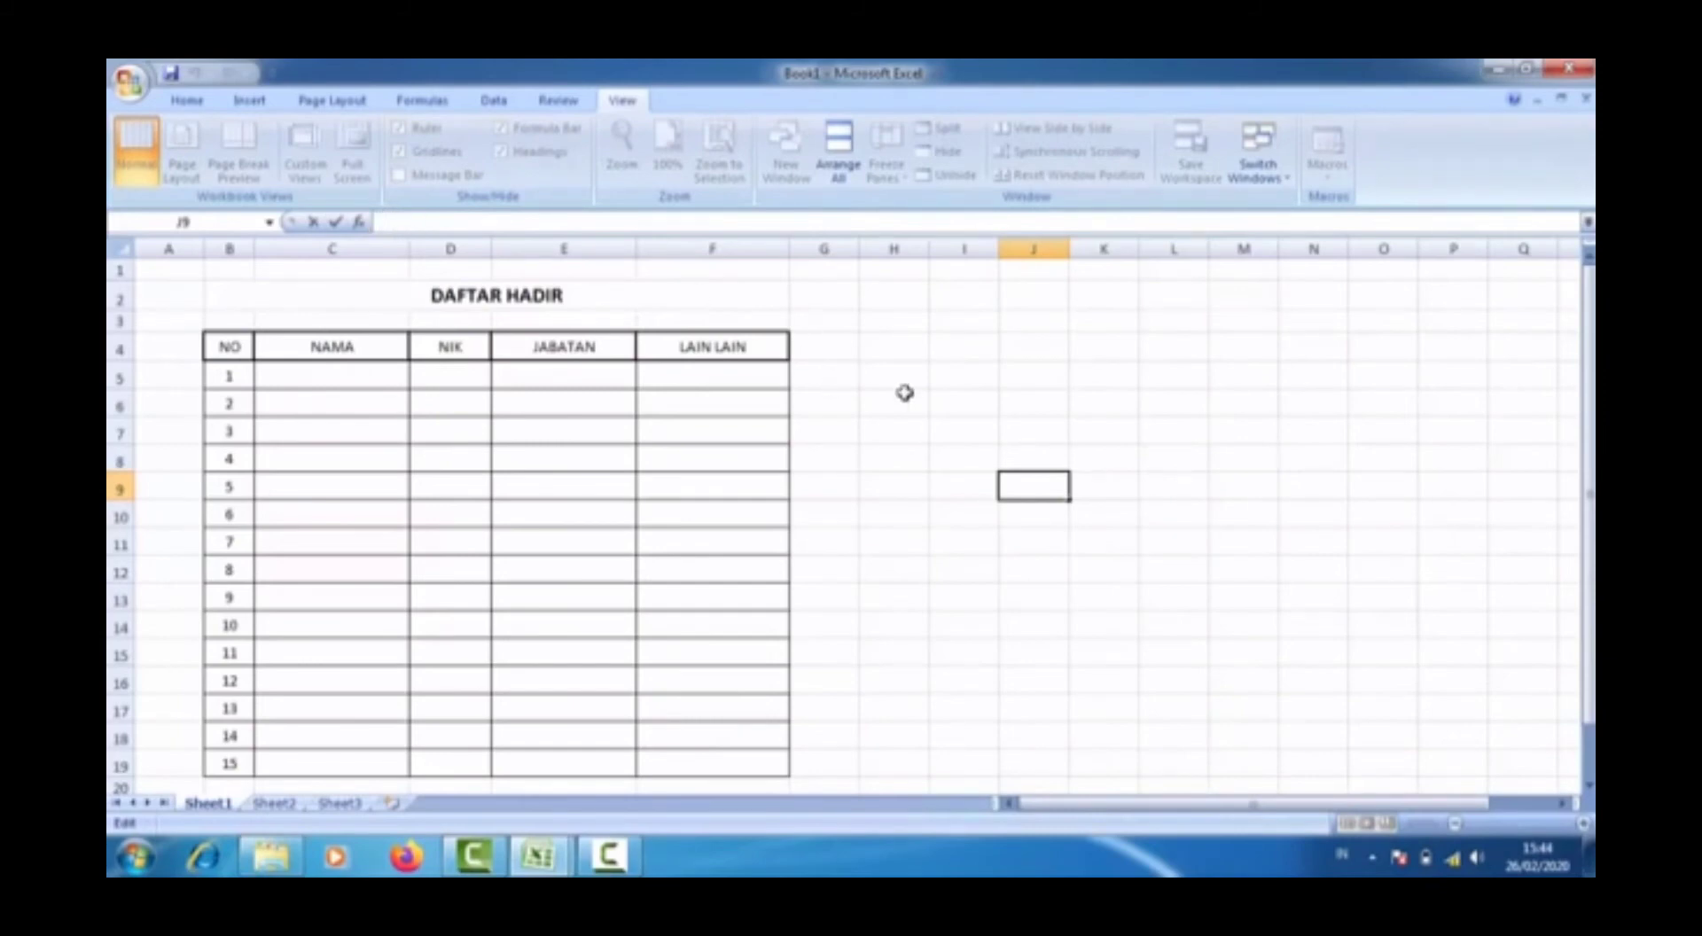
left_click(897, 397)
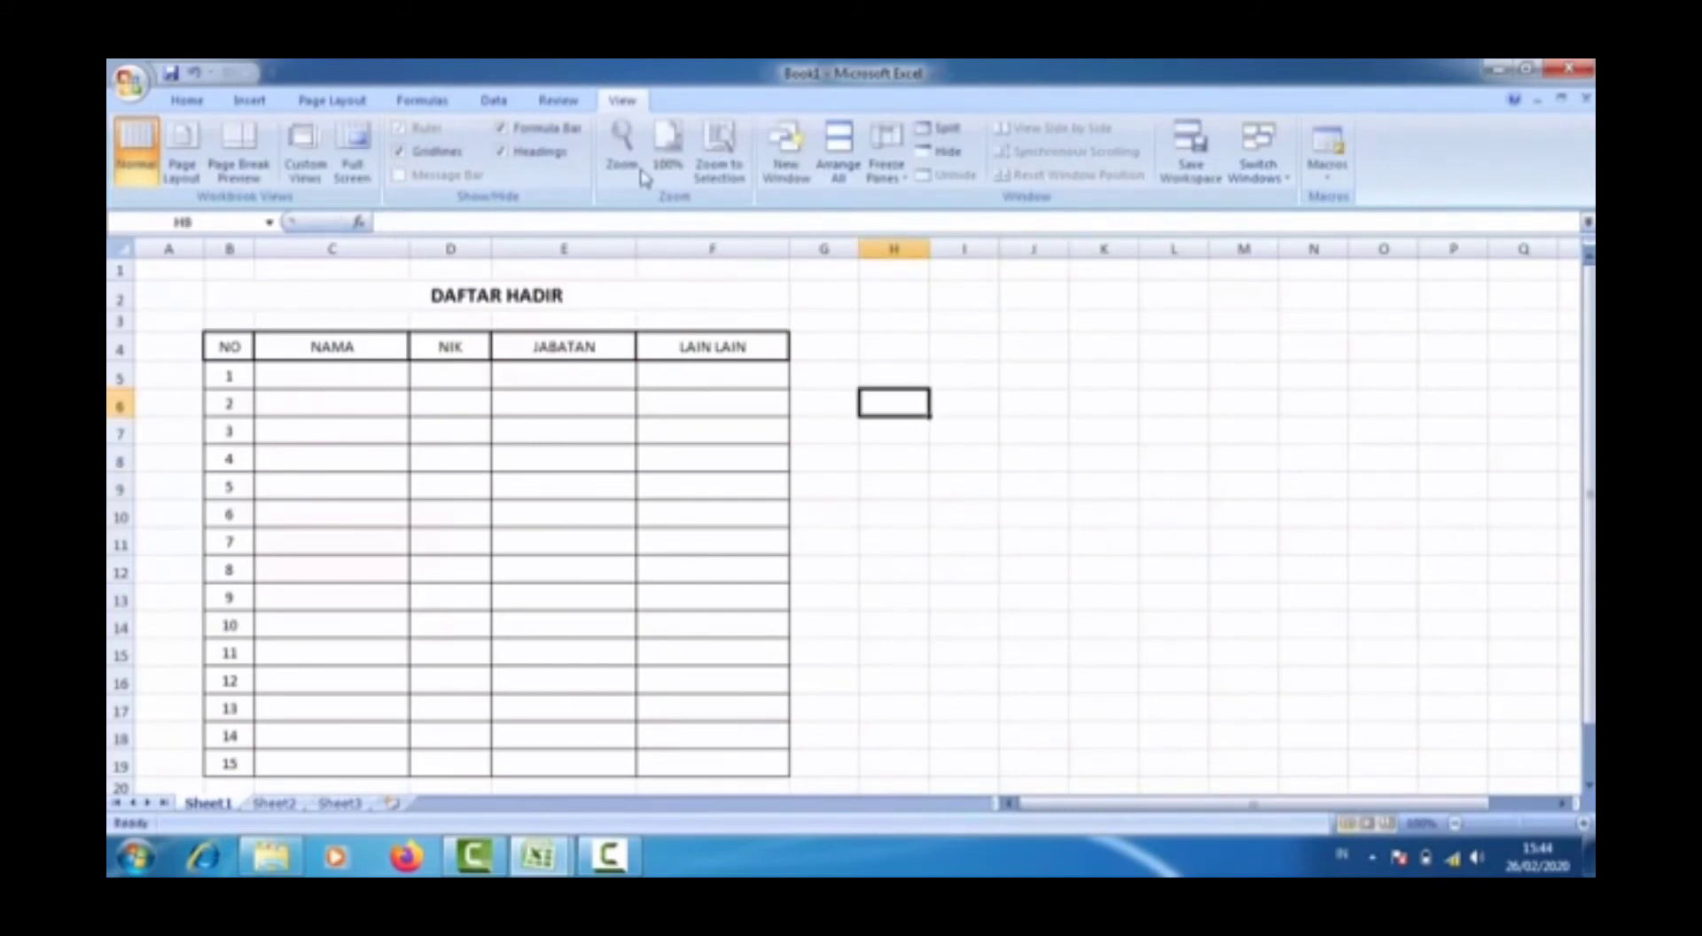
Hide the row and column headings and show them again.
left_click(502, 152)
left_click(502, 152)
left_click(503, 153)
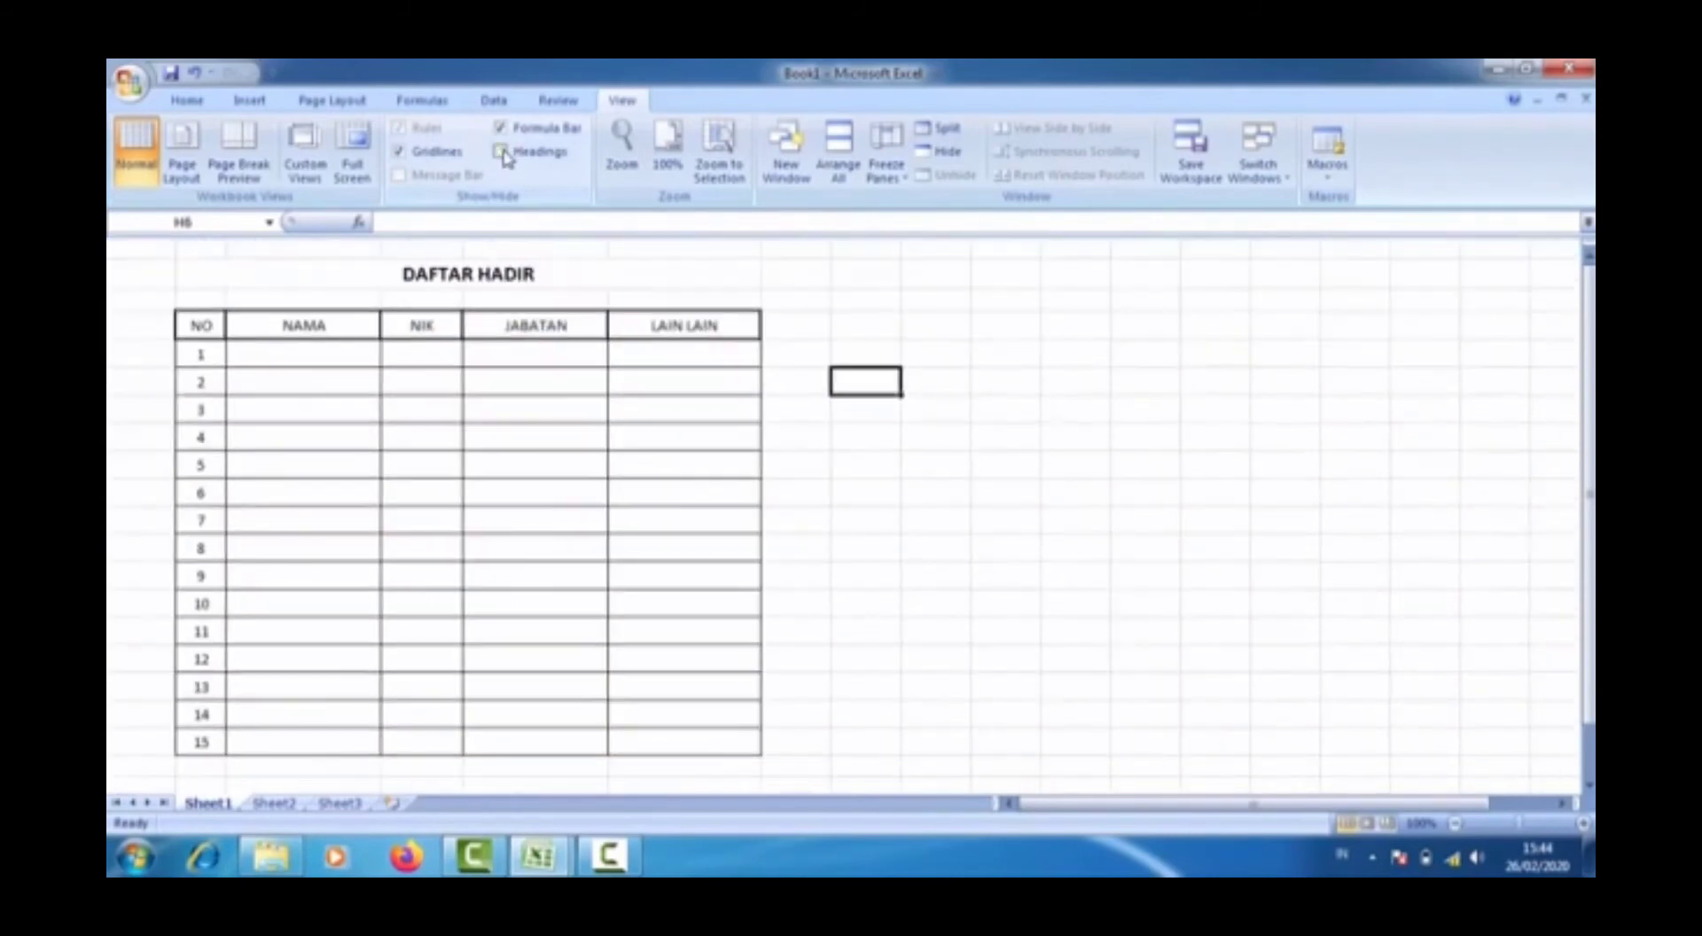
left_click(502, 153)
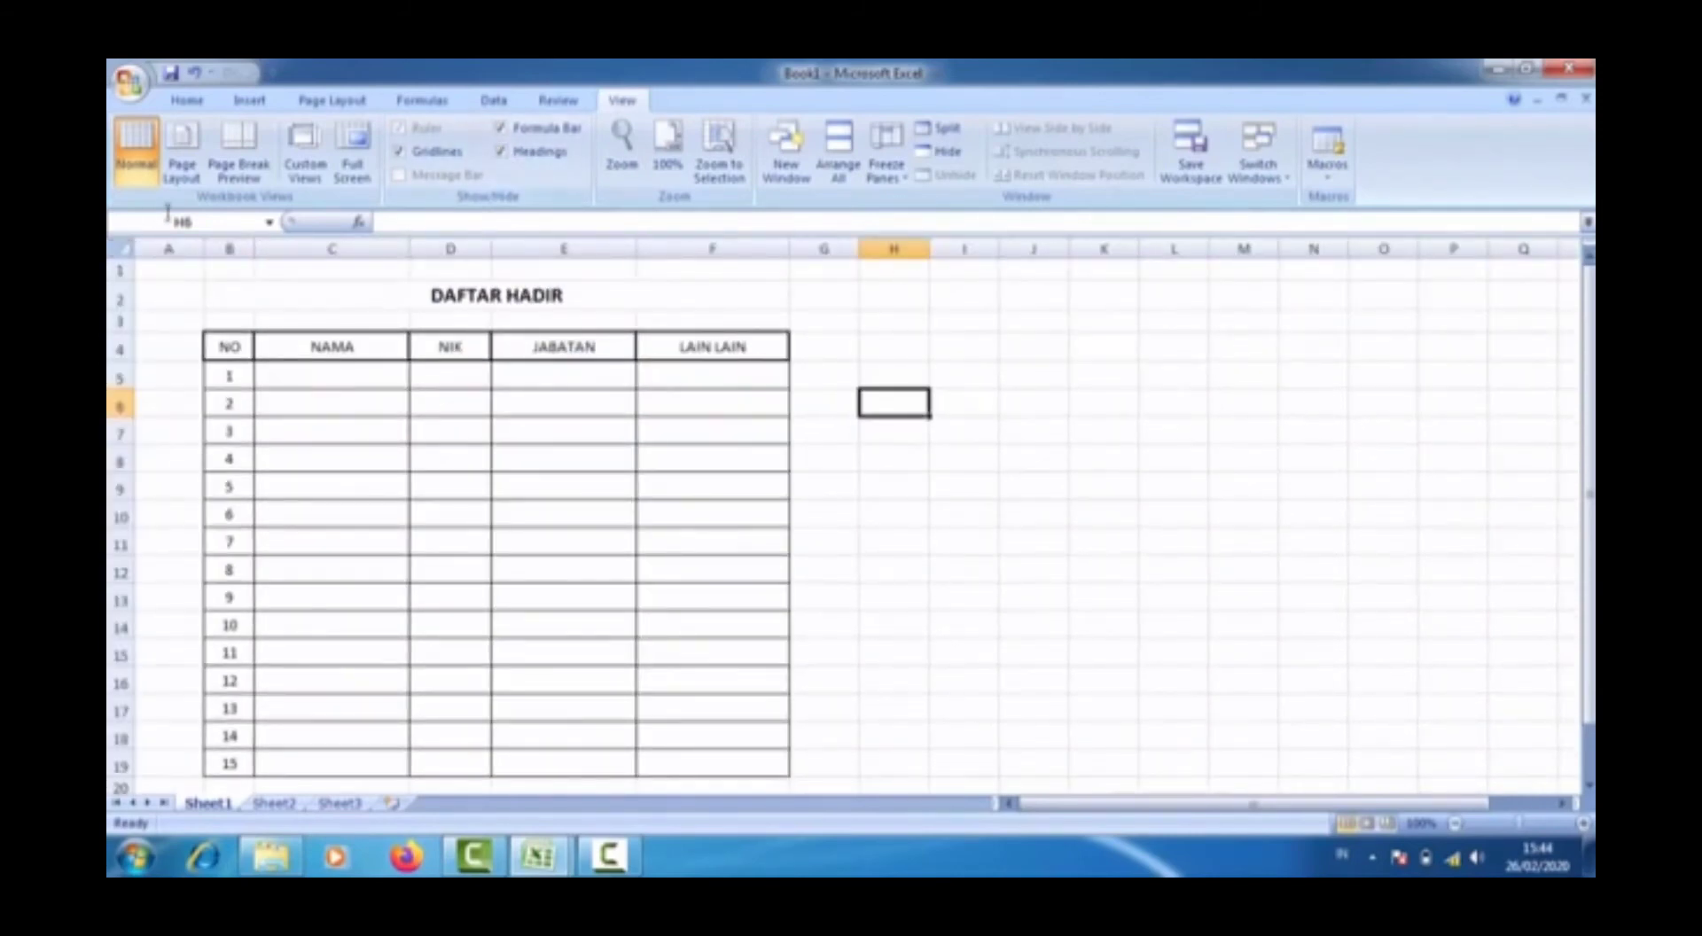
left_click(502, 152)
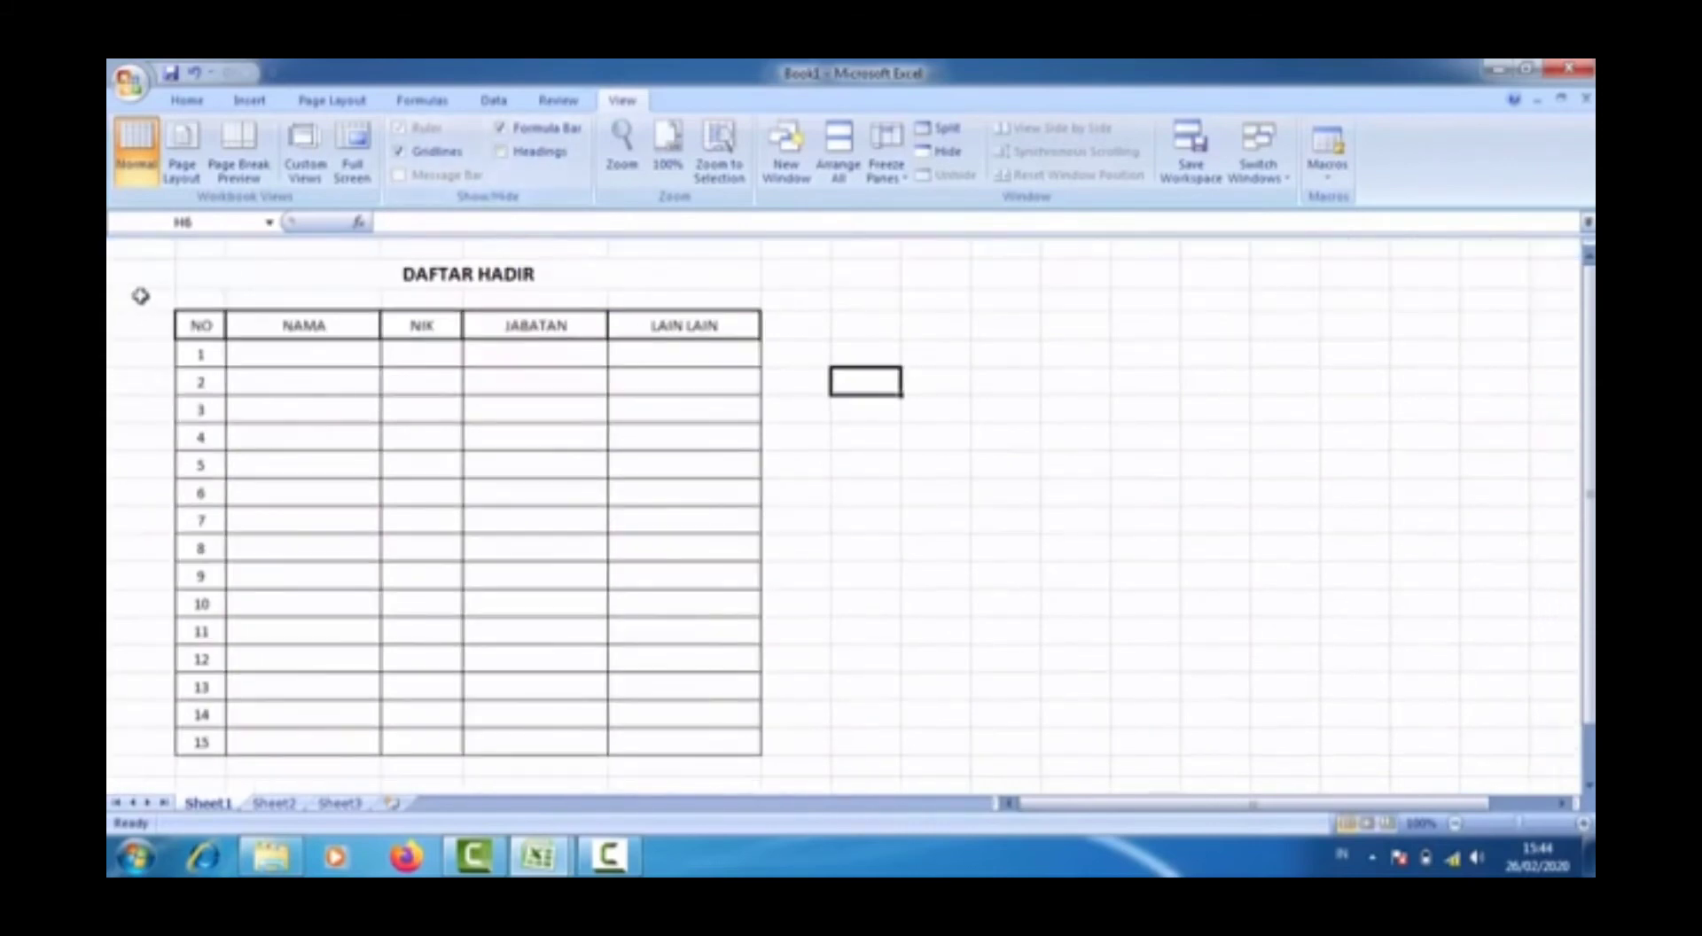
left_click(502, 153)
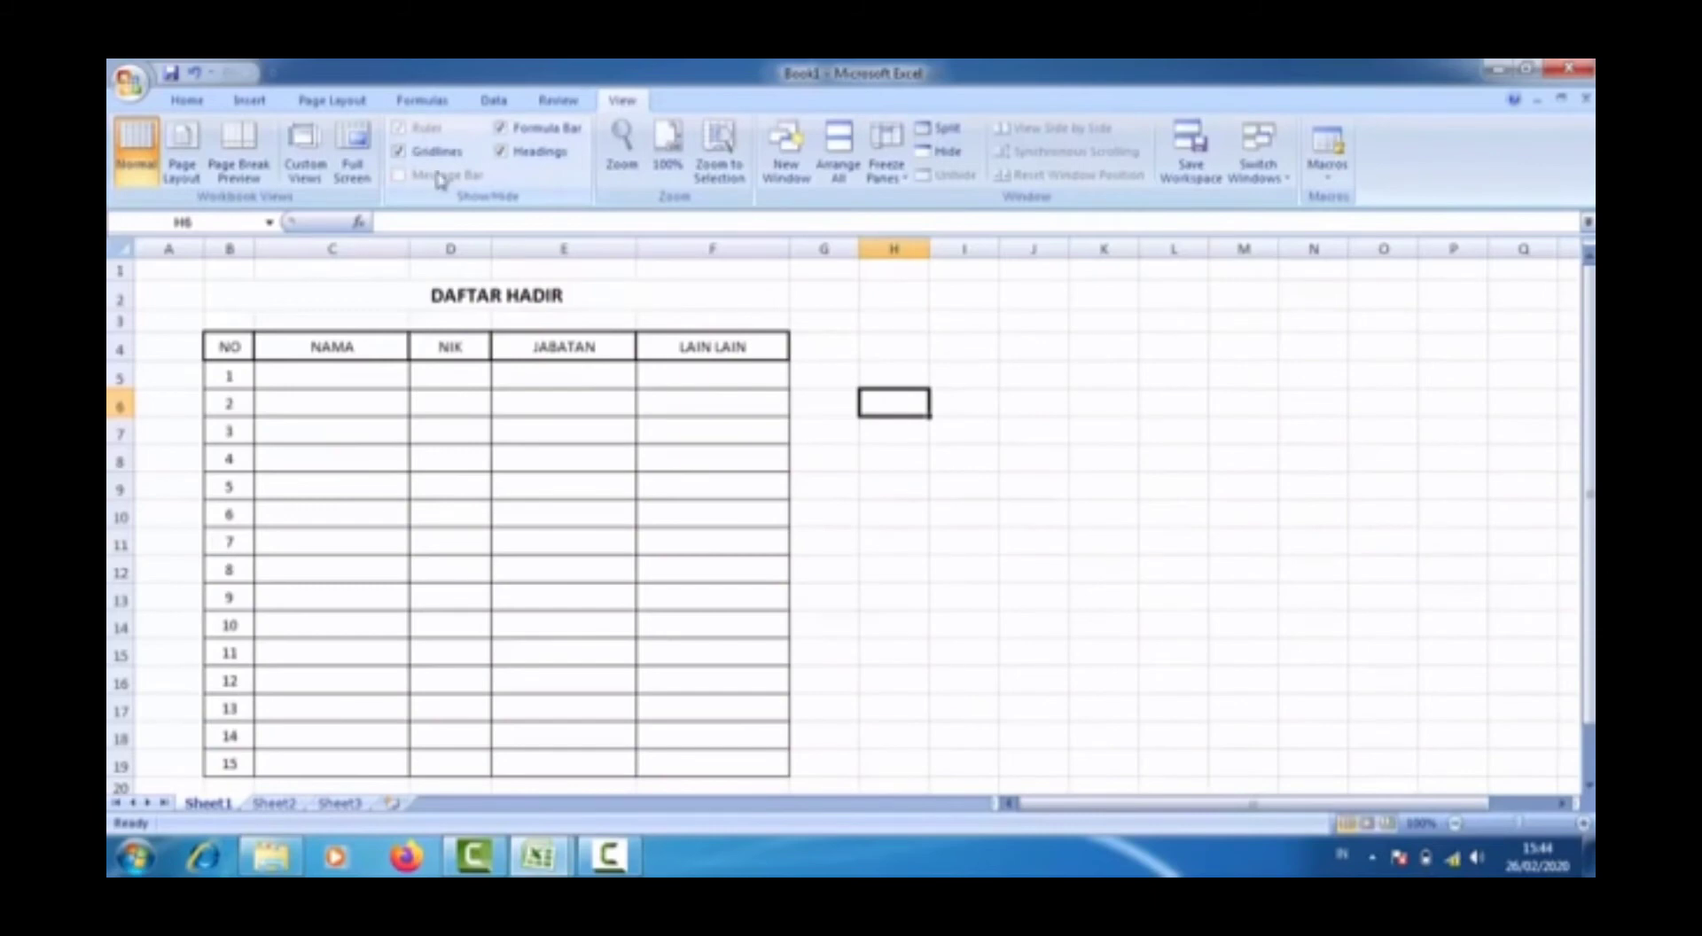
left_click(565, 103)
left_click(488, 102)
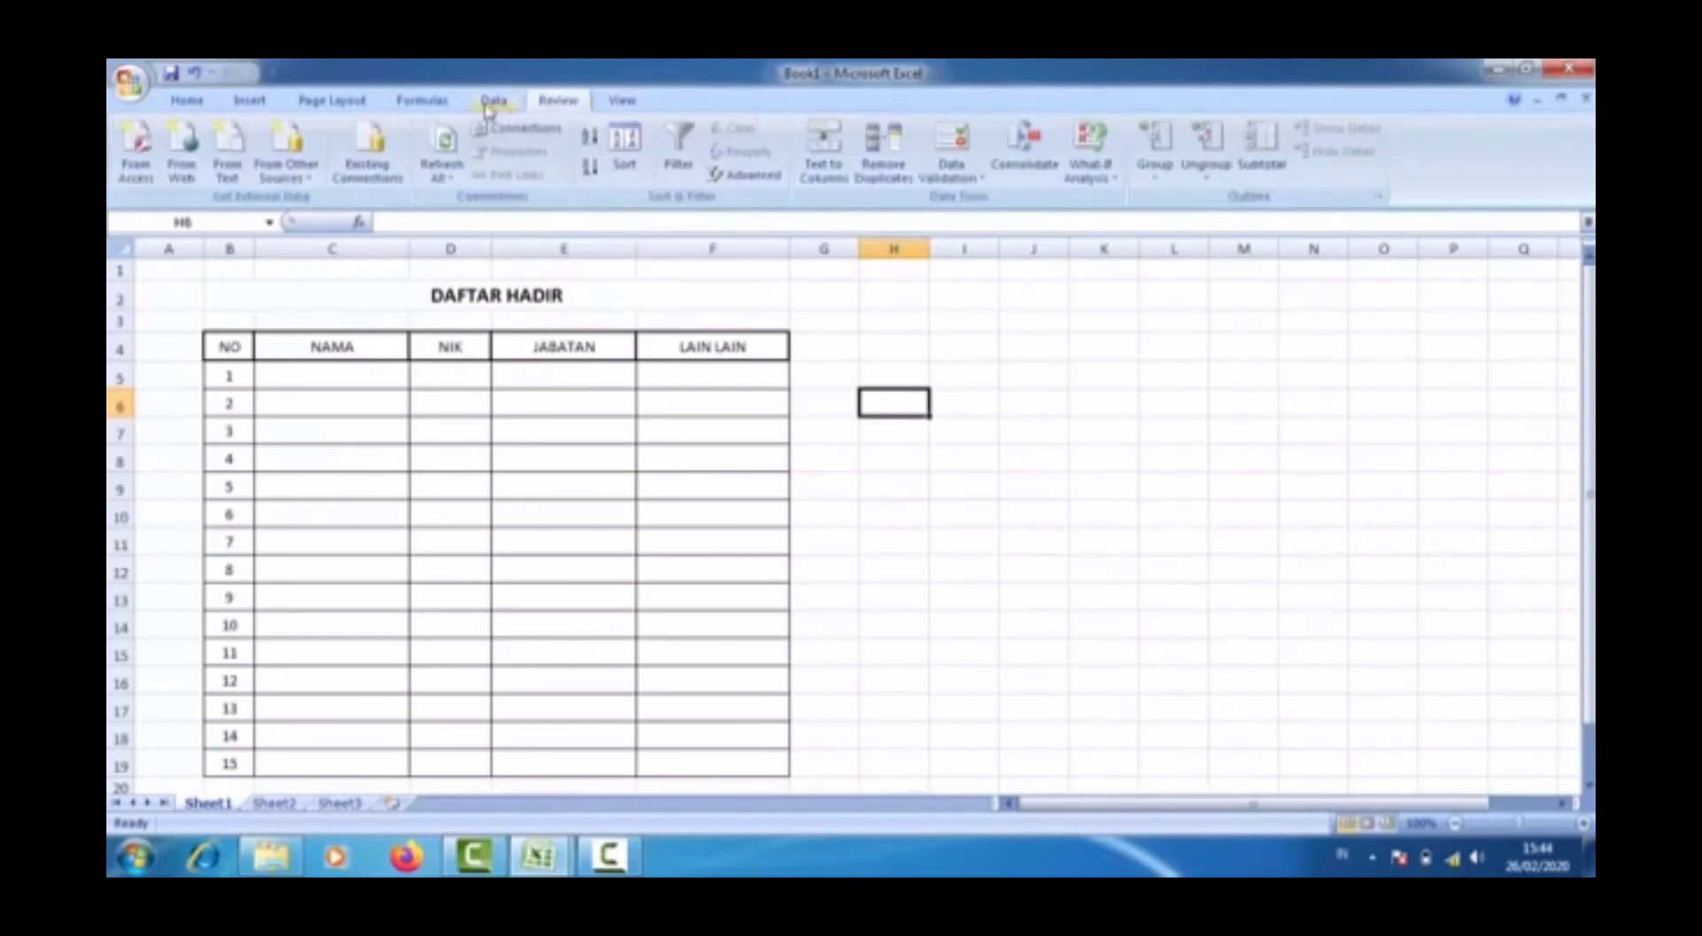
left_click(422, 101)
left_click(334, 103)
left_click(247, 103)
left_click(182, 103)
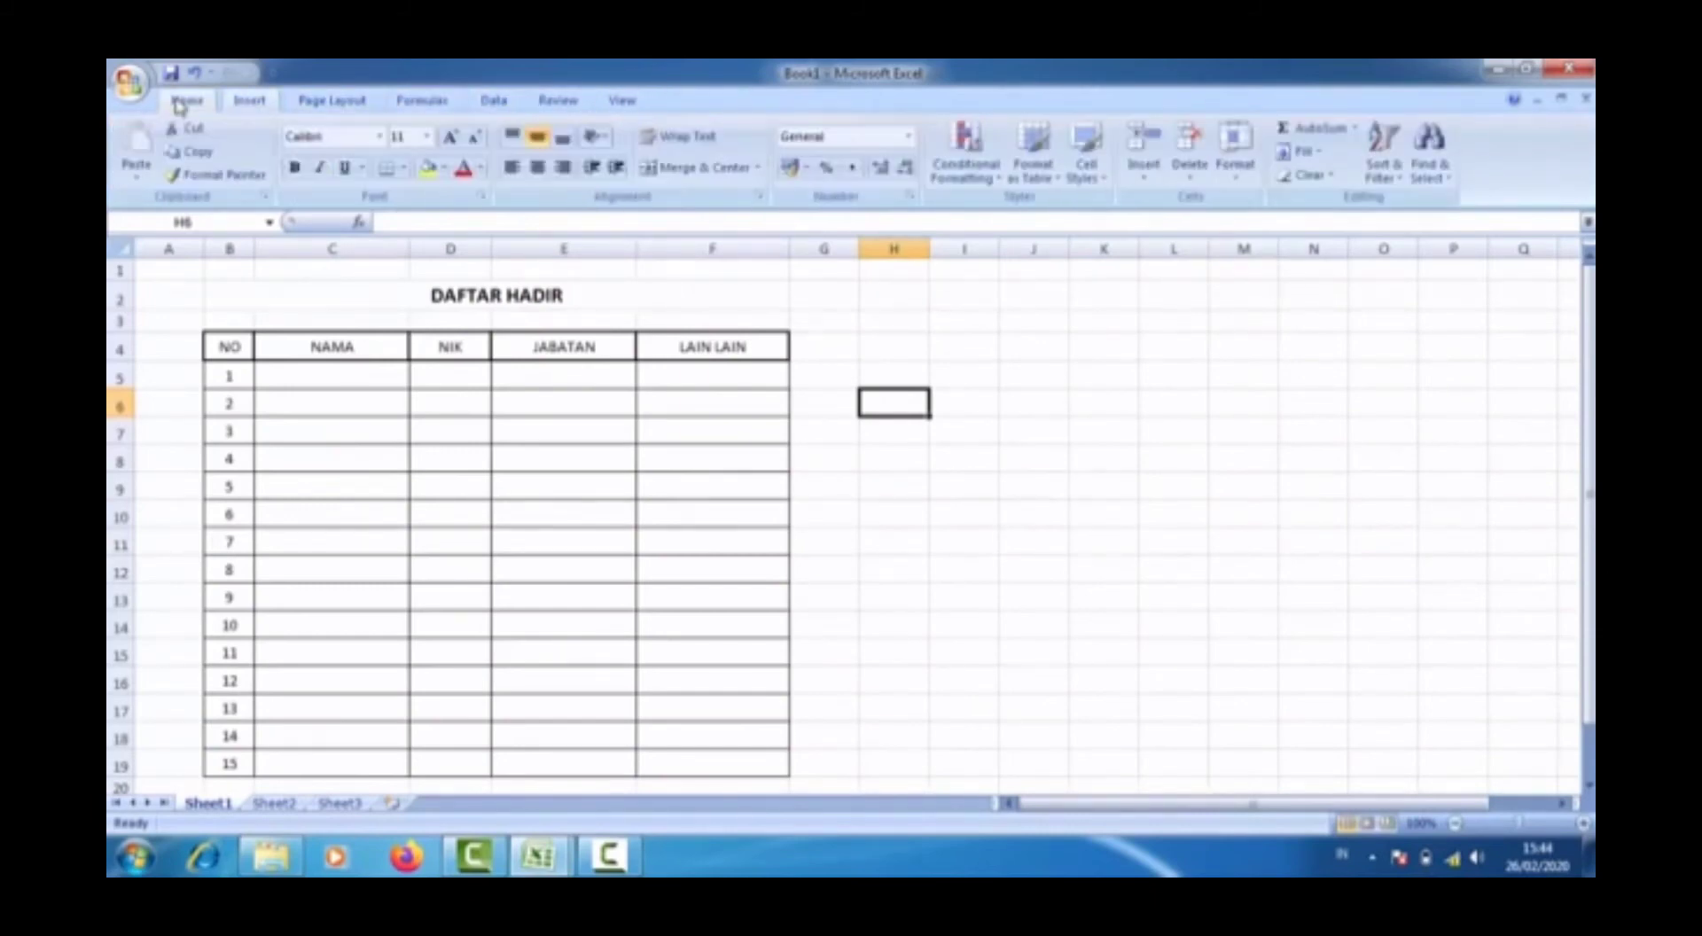
left_click(1011, 395)
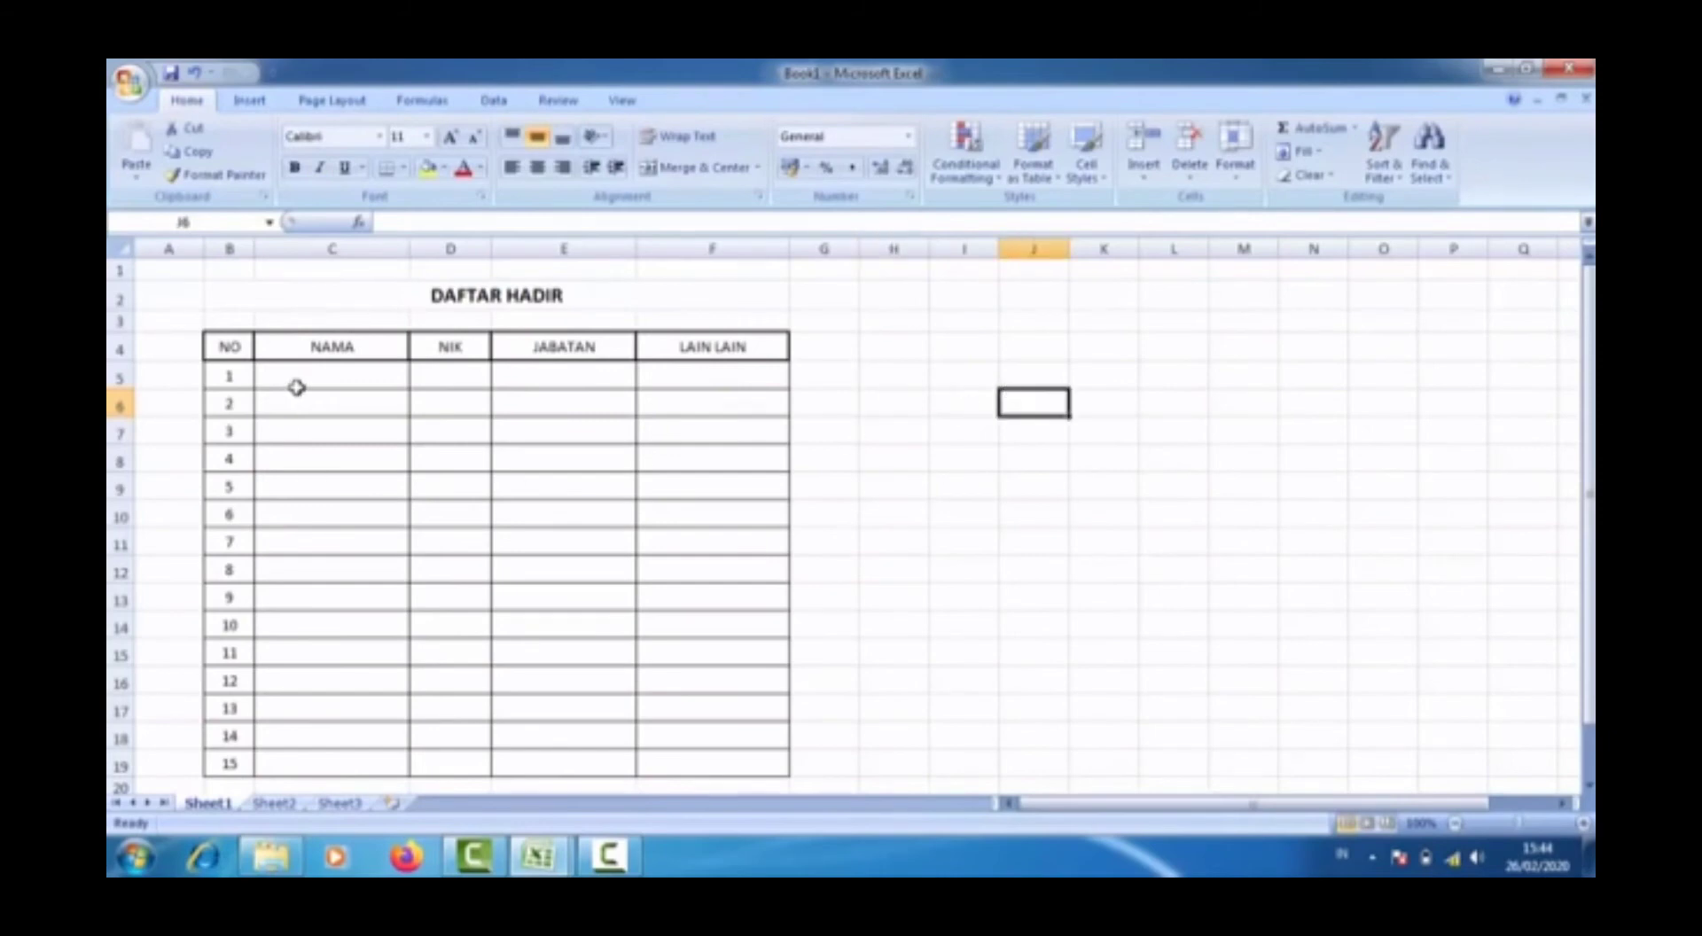
left_click(298, 384)
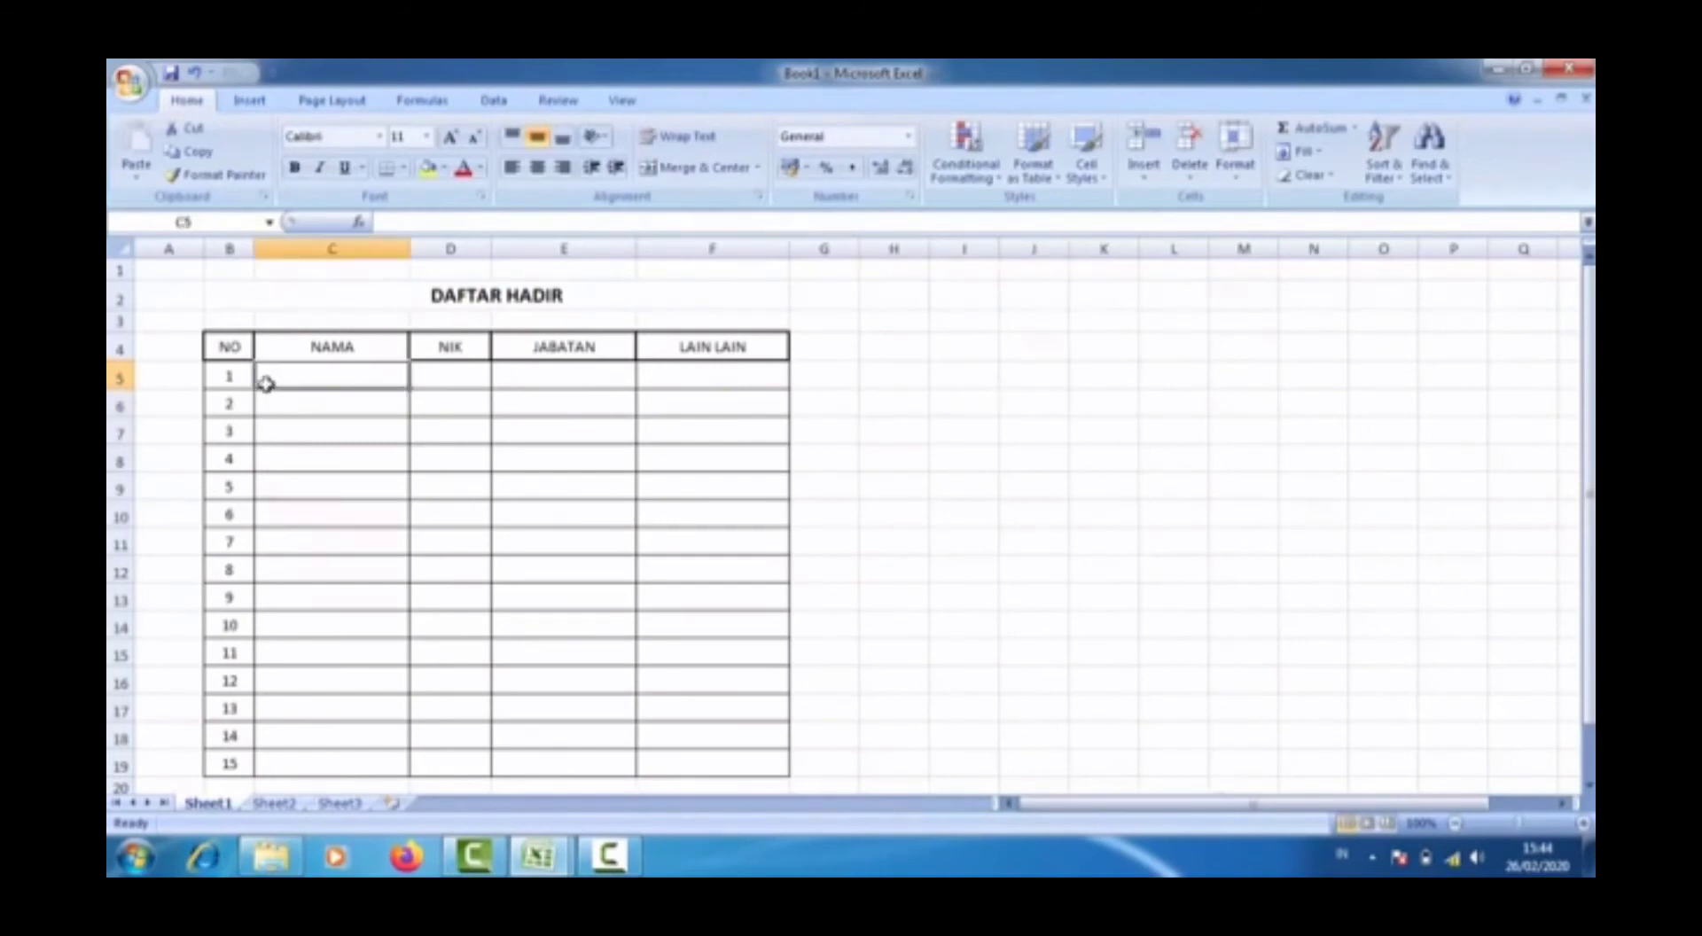
left_click(314, 422)
left_click_drag(509, 434, 532, 512)
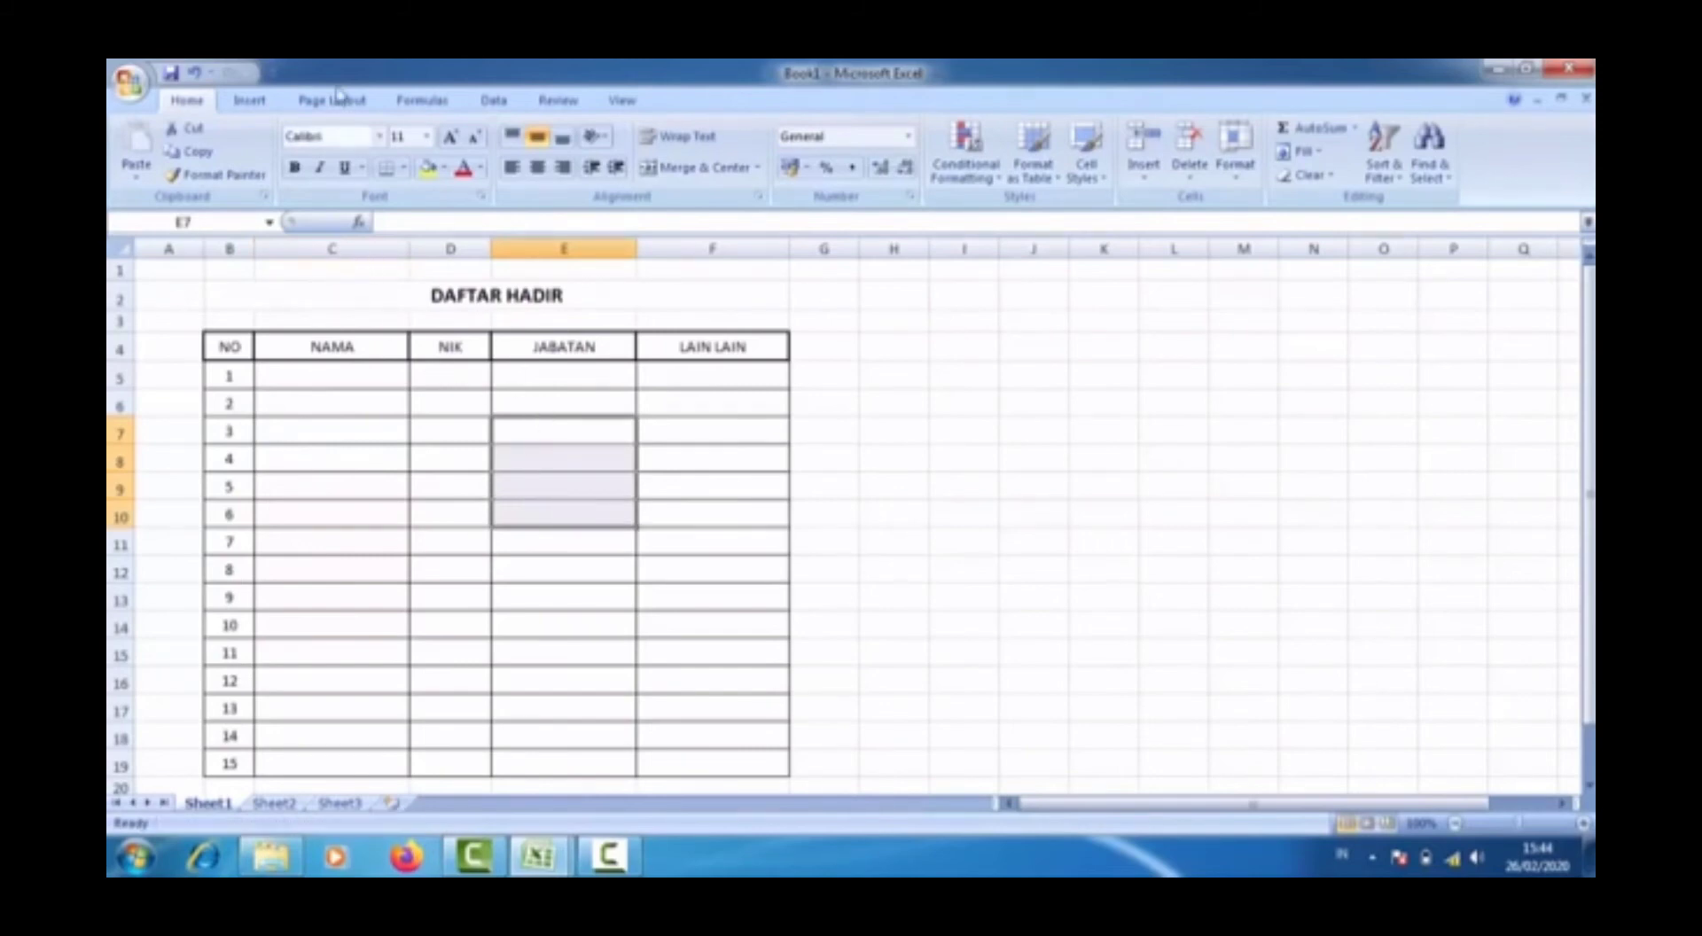
left_click(249, 100)
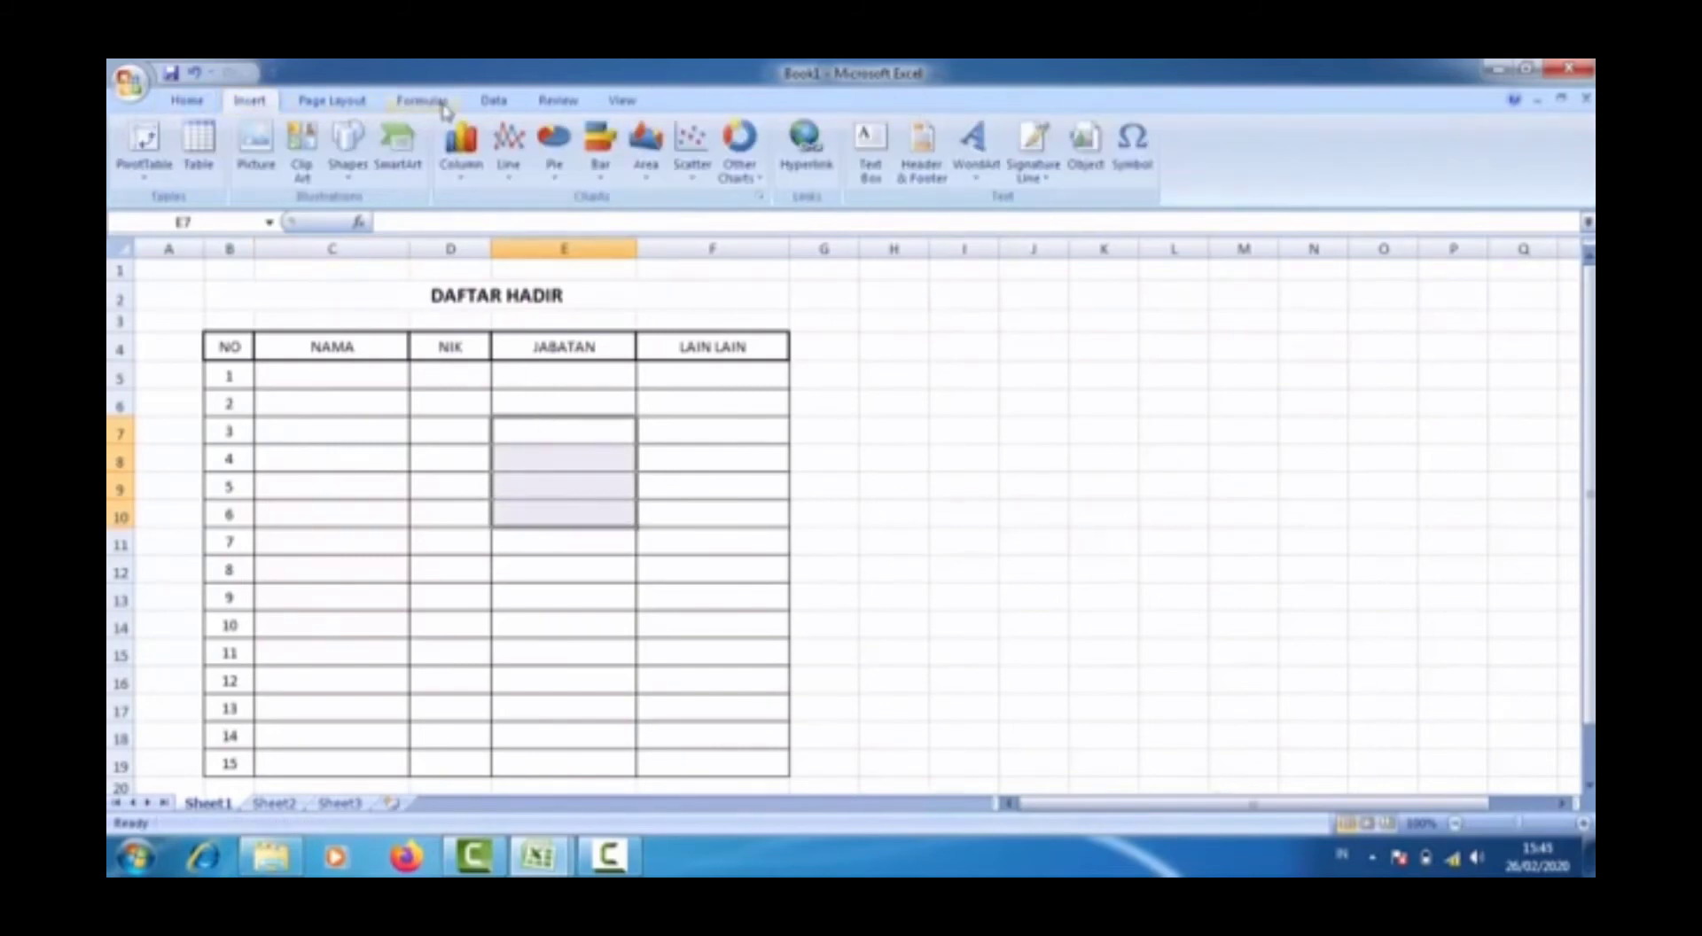
left_click(493, 101)
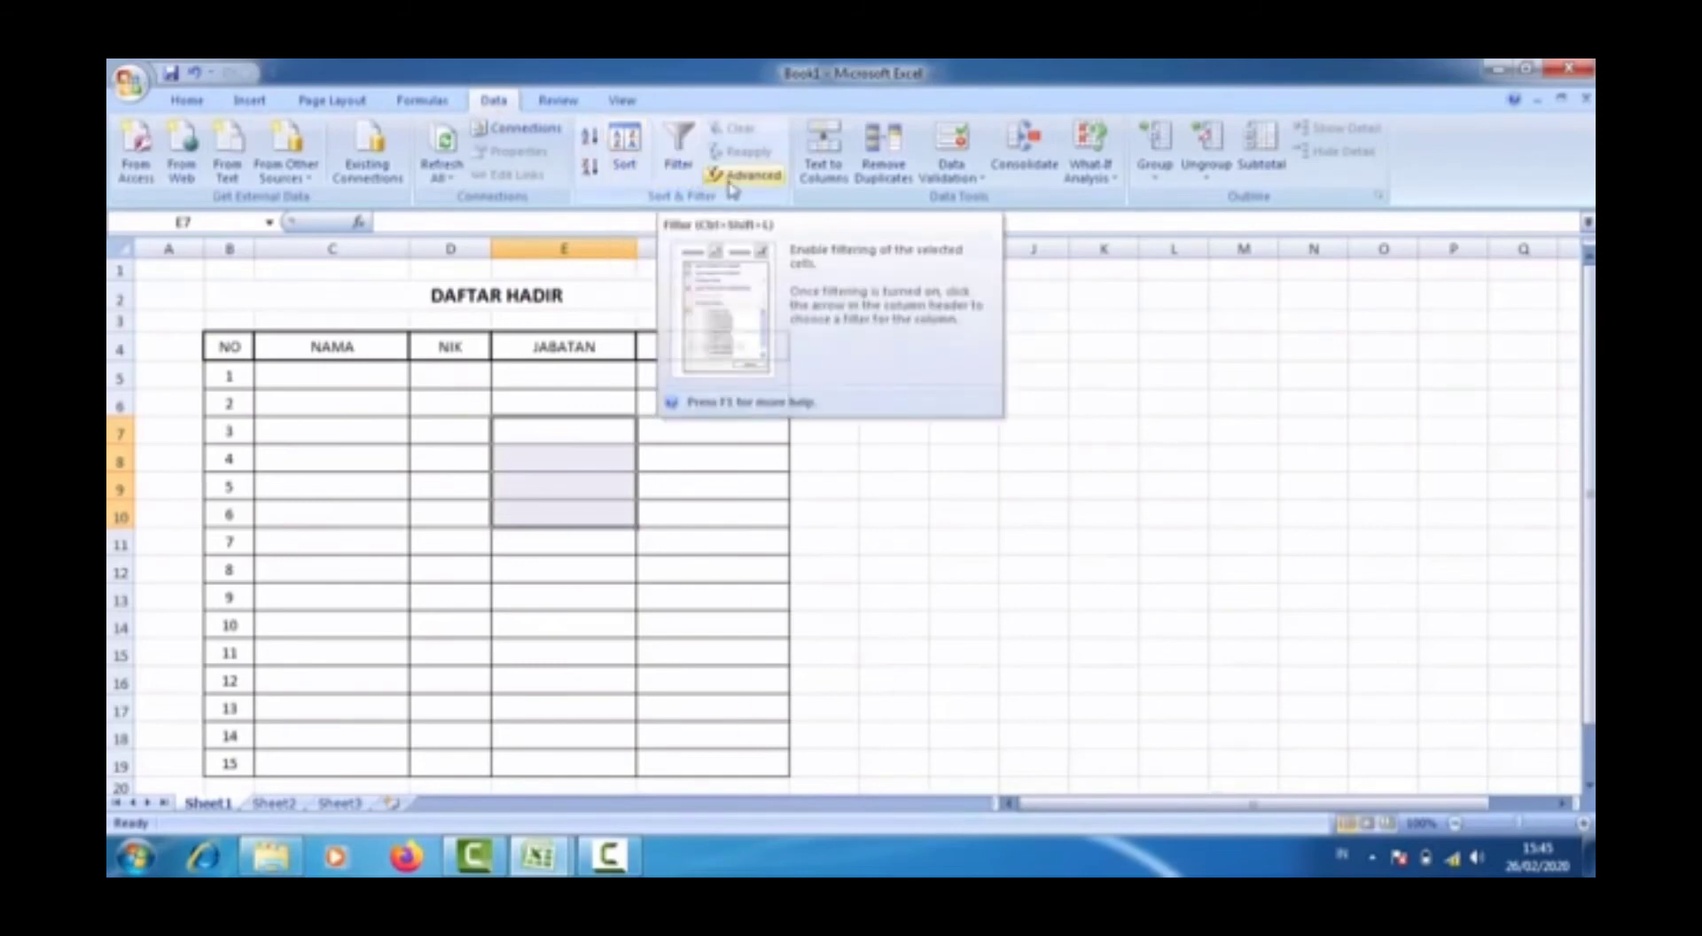
left_click(422, 438)
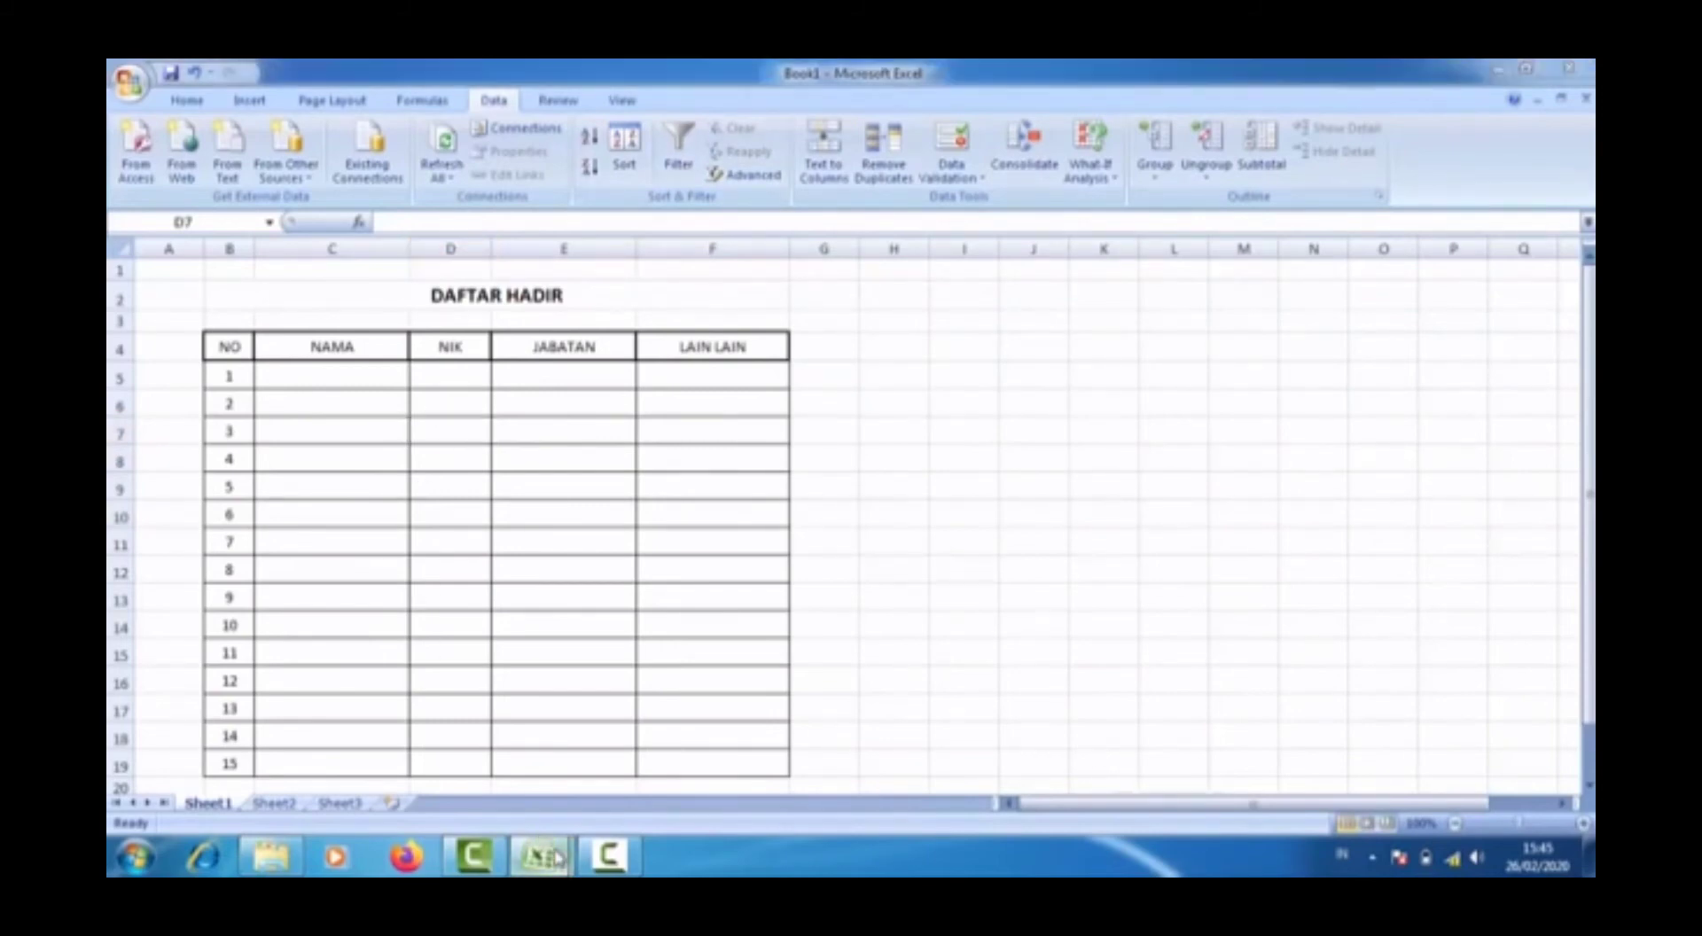
Switch to the Rumus Excel workbook and move the vertical page break after column G's left edge to the end of column H.
mouse_move(538, 853)
left_click(468, 728)
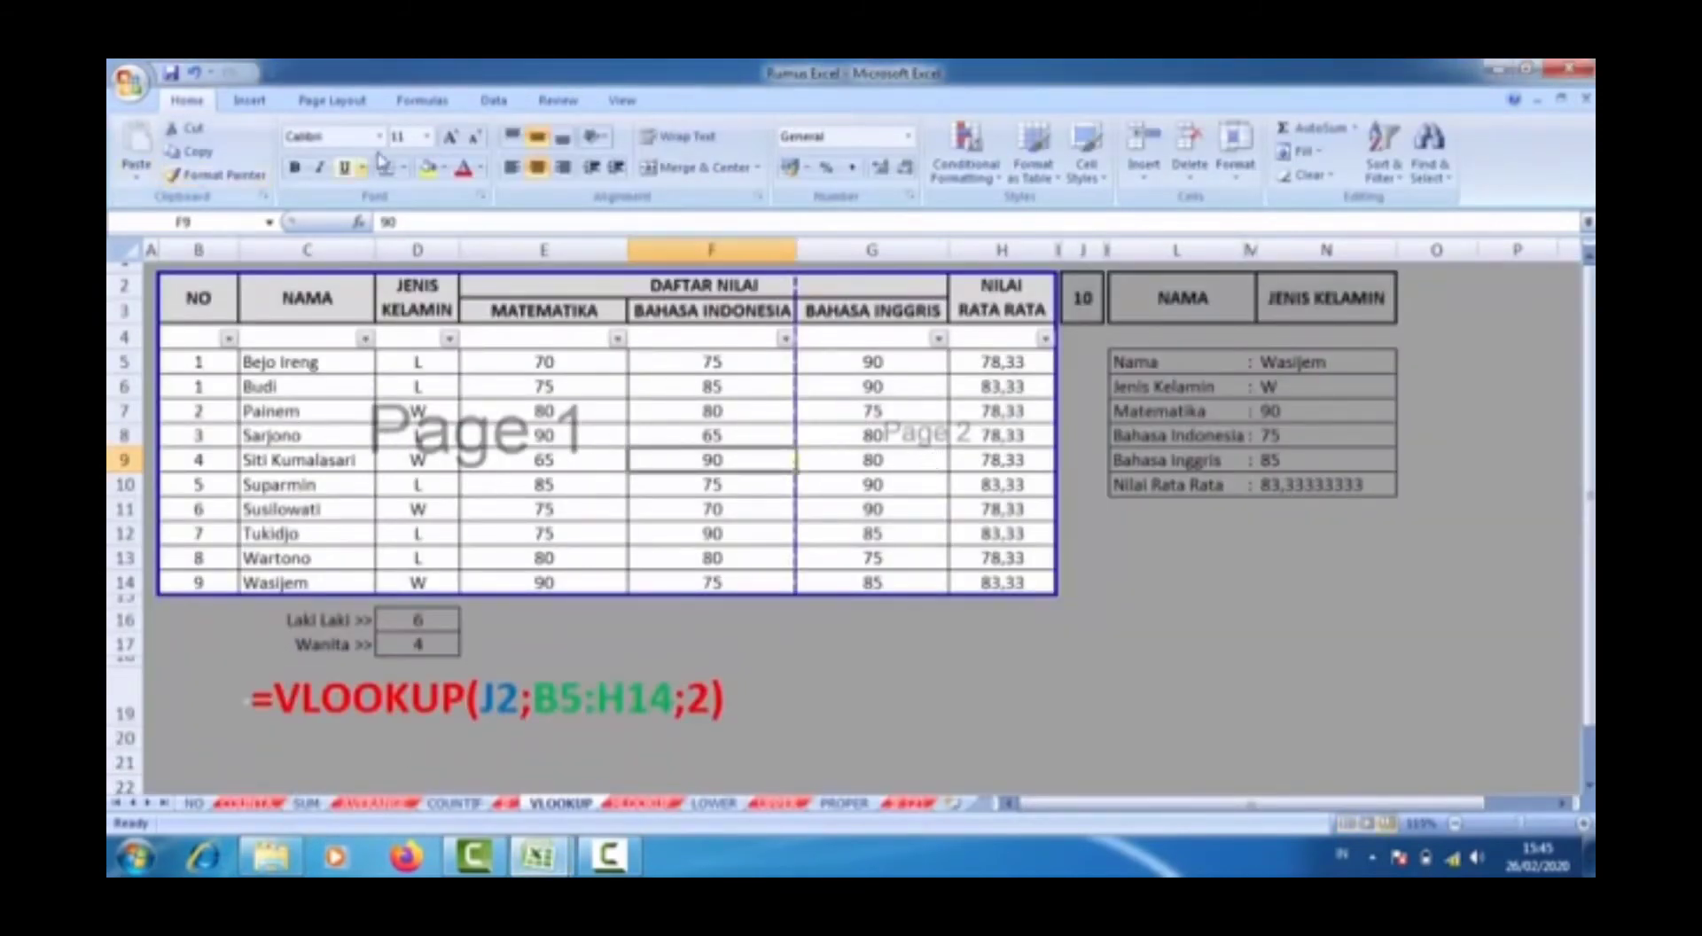
left_click(493, 103)
left_click(551, 103)
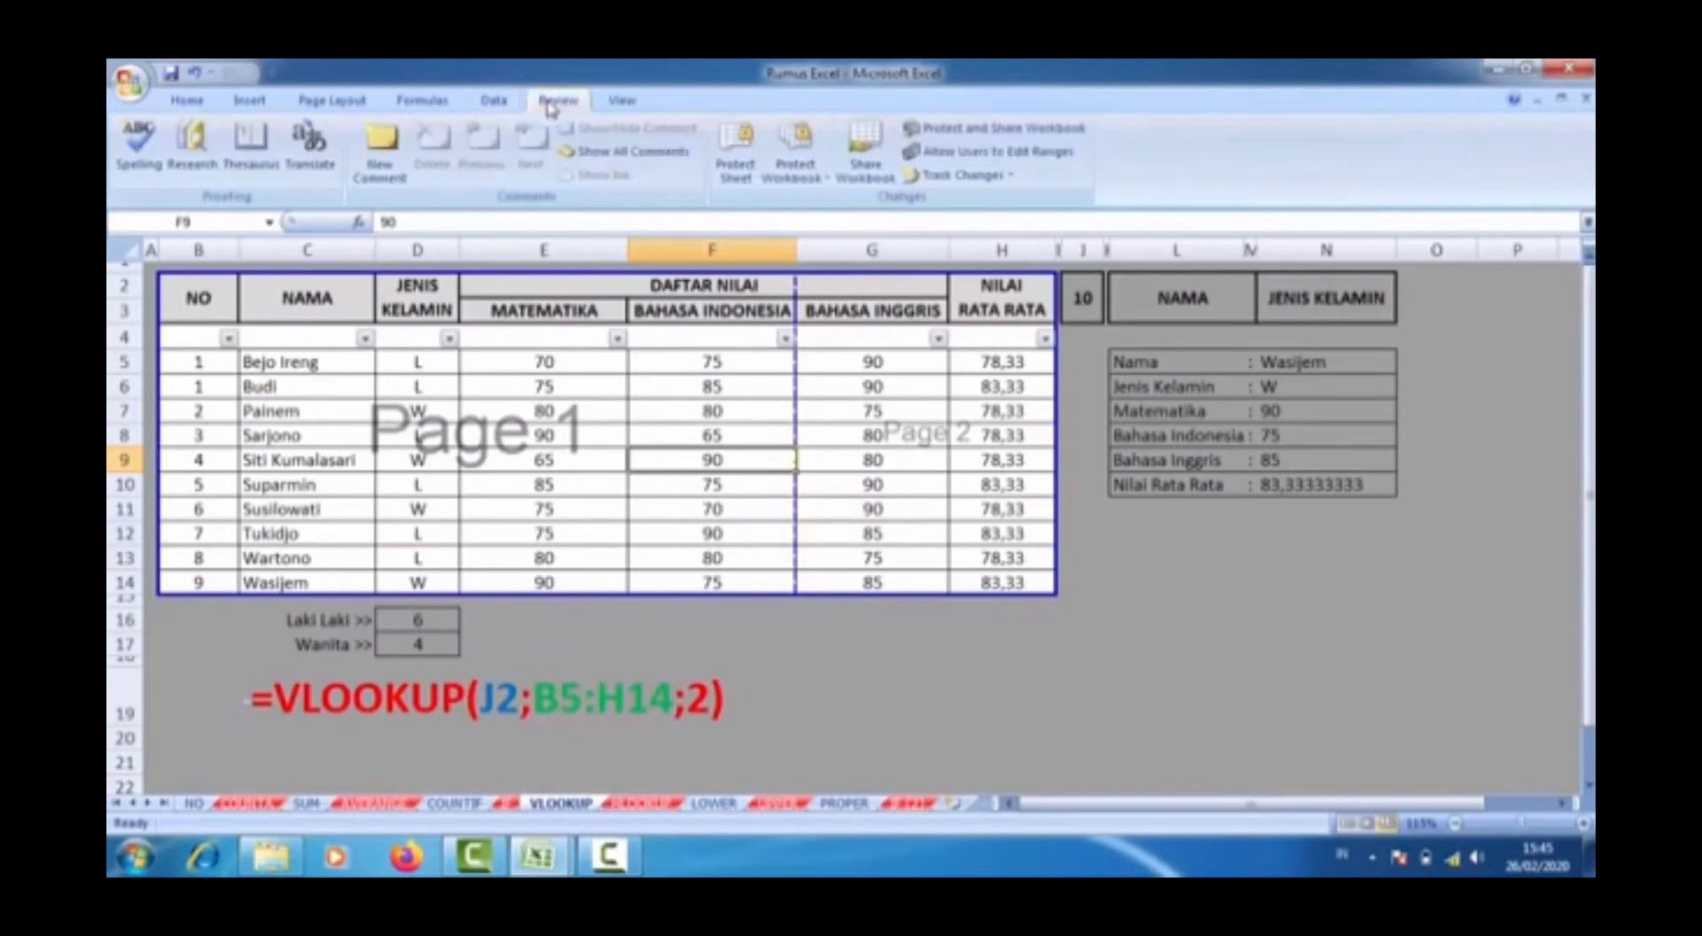
left_click(628, 103)
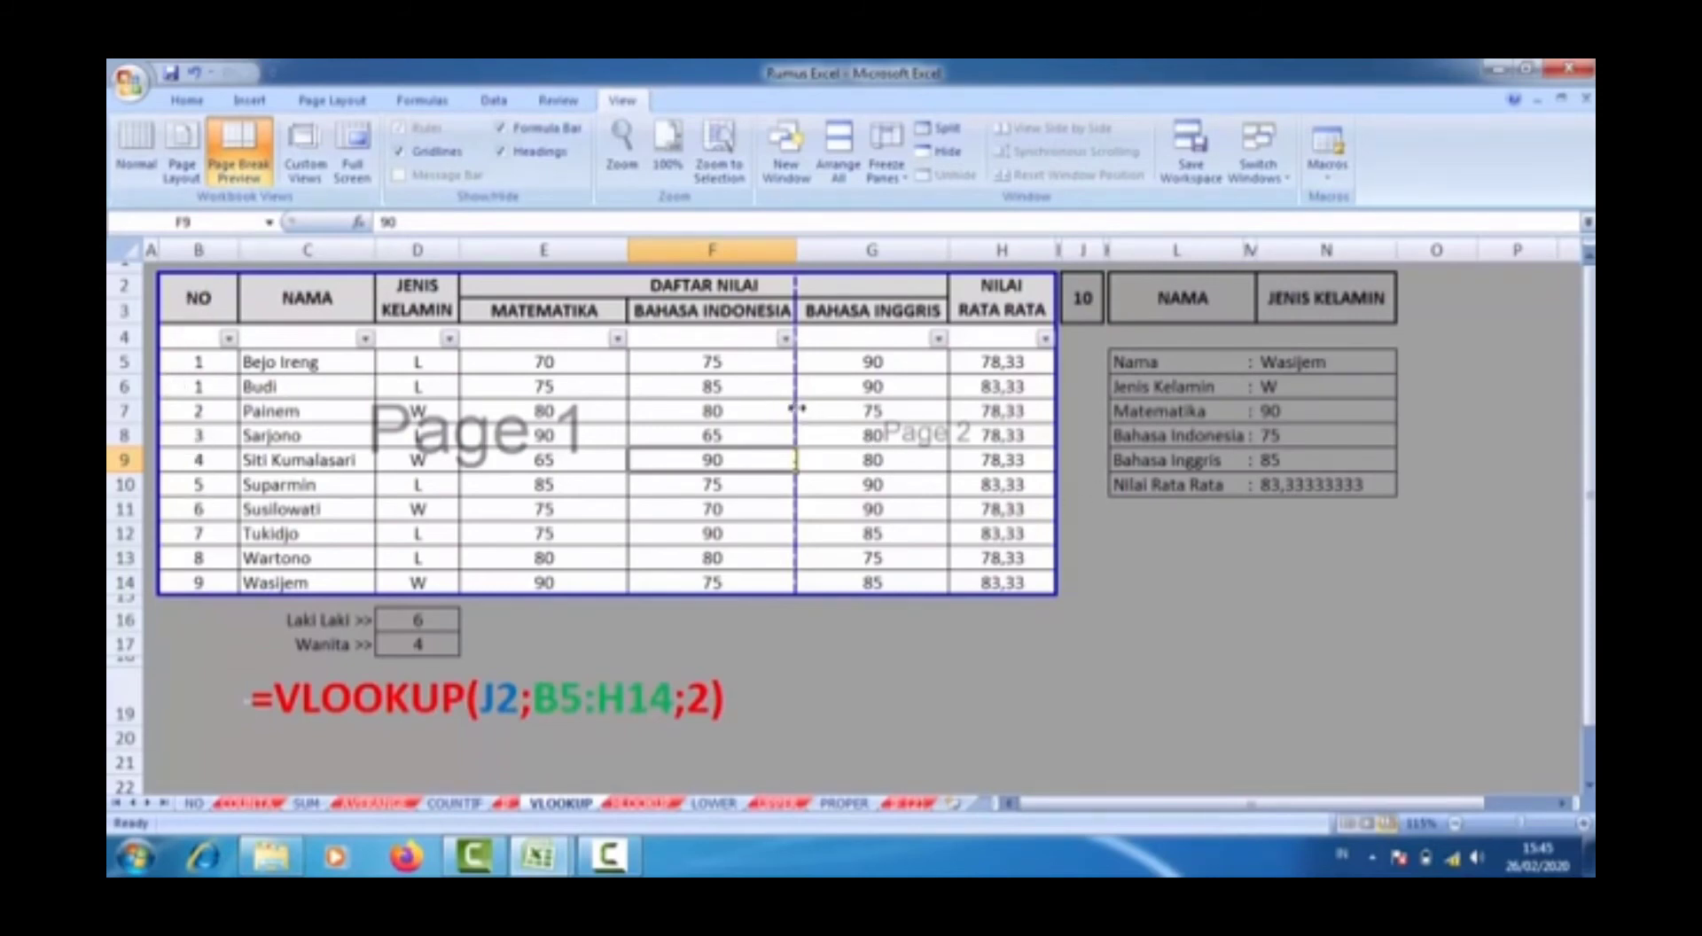
left_click_drag(796, 408, 1046, 406)
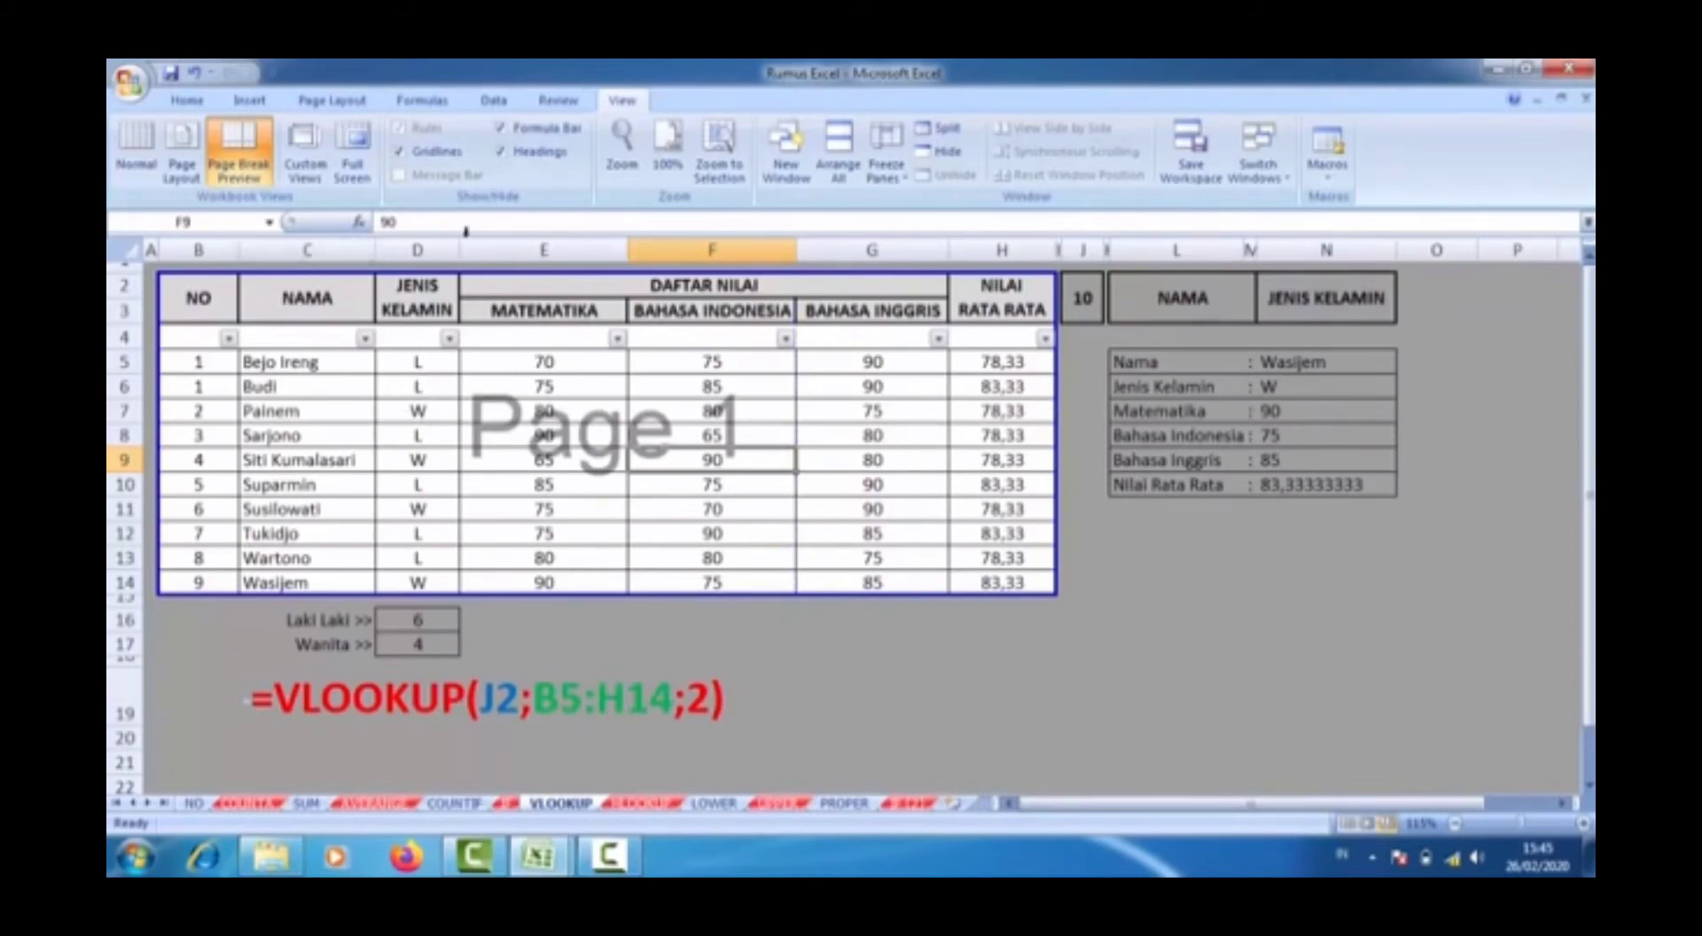
Switch to the Access database and look over the Nilai table's records and the Nilai form.
left_click(129, 80)
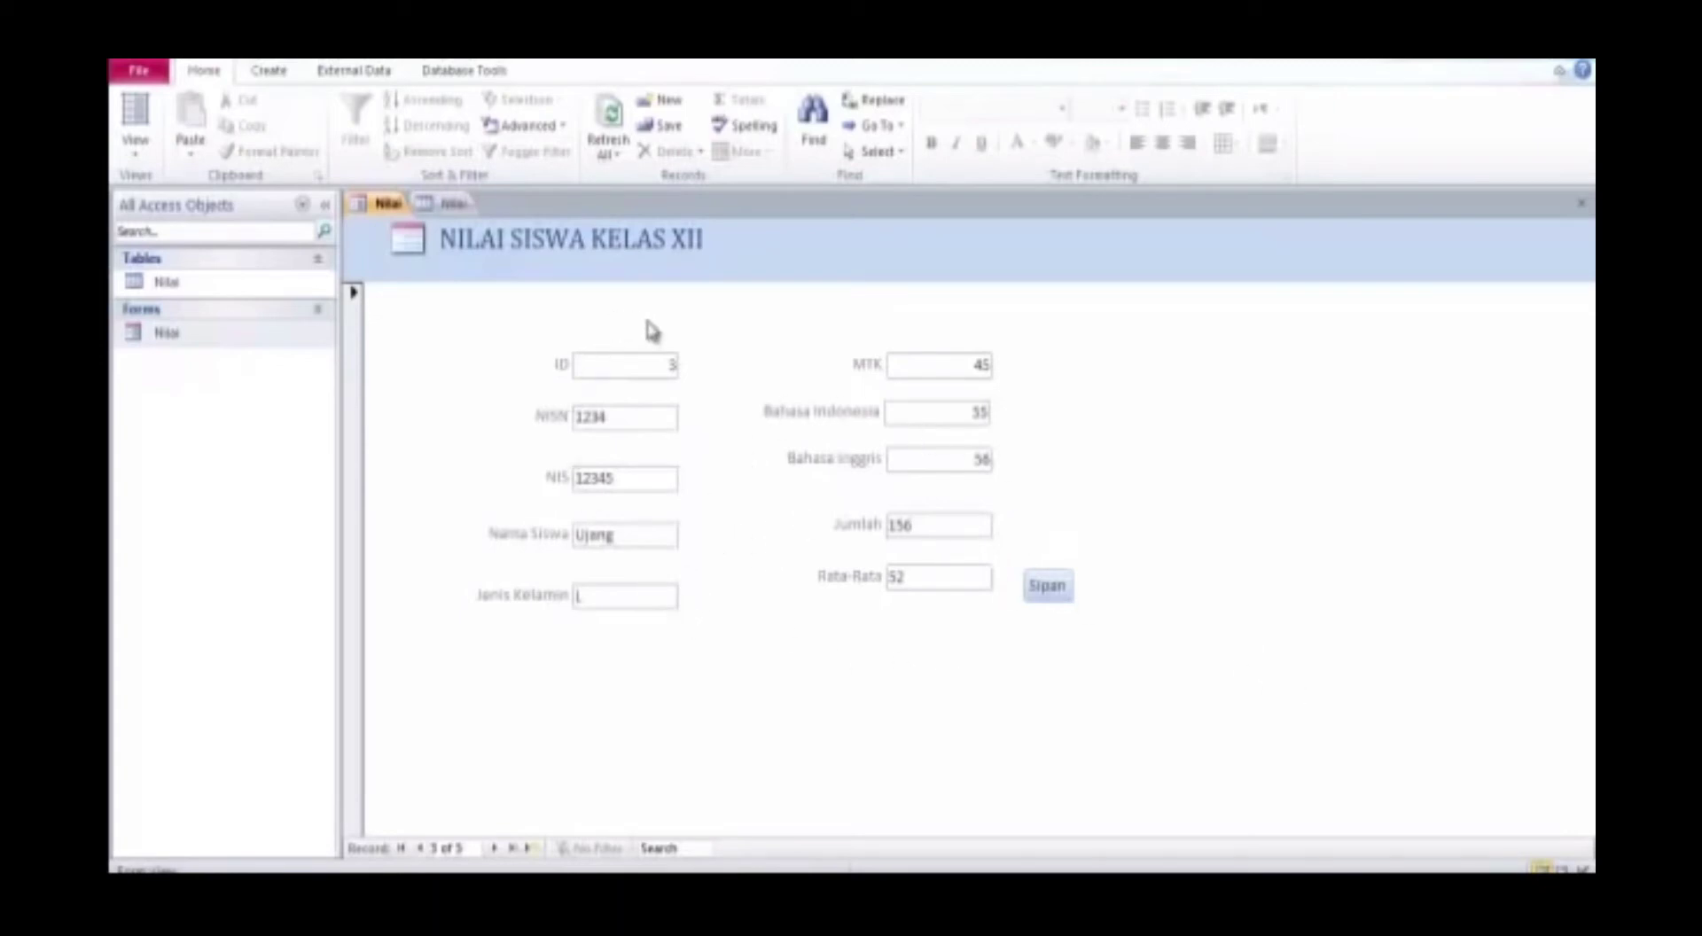
double_click(217, 285)
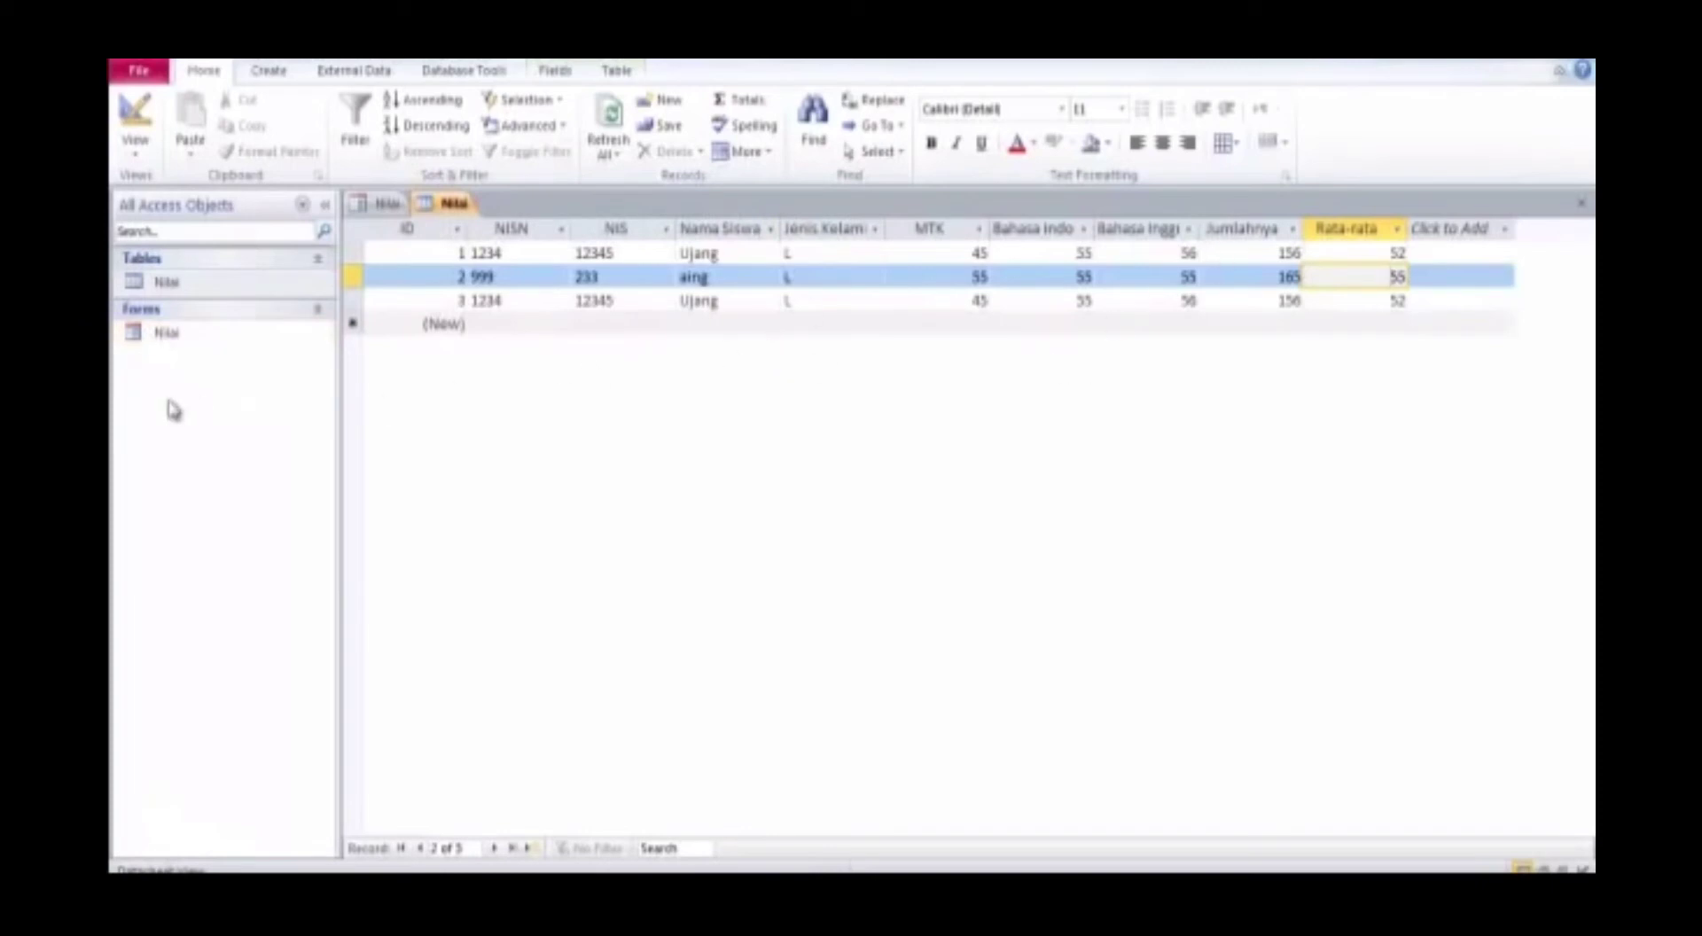
double_click(167, 333)
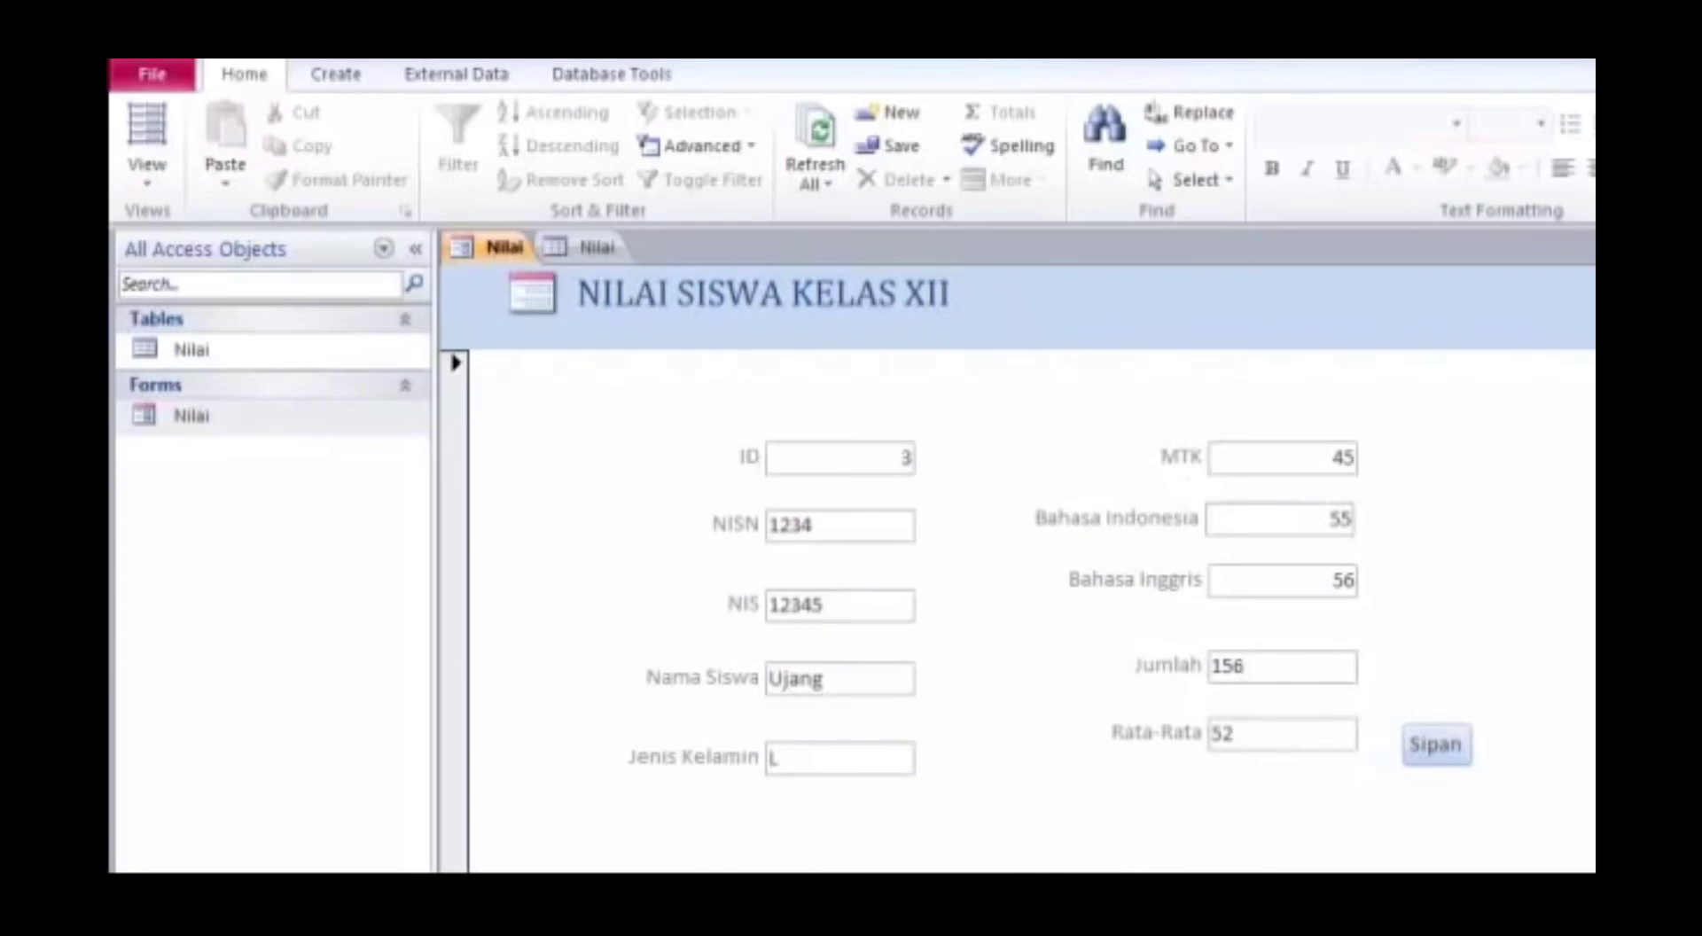
Start a new record in the Nilai form and enter the NISN, NIS, student's name and L as Jenis Kelamin.
key("ctrl+plus")
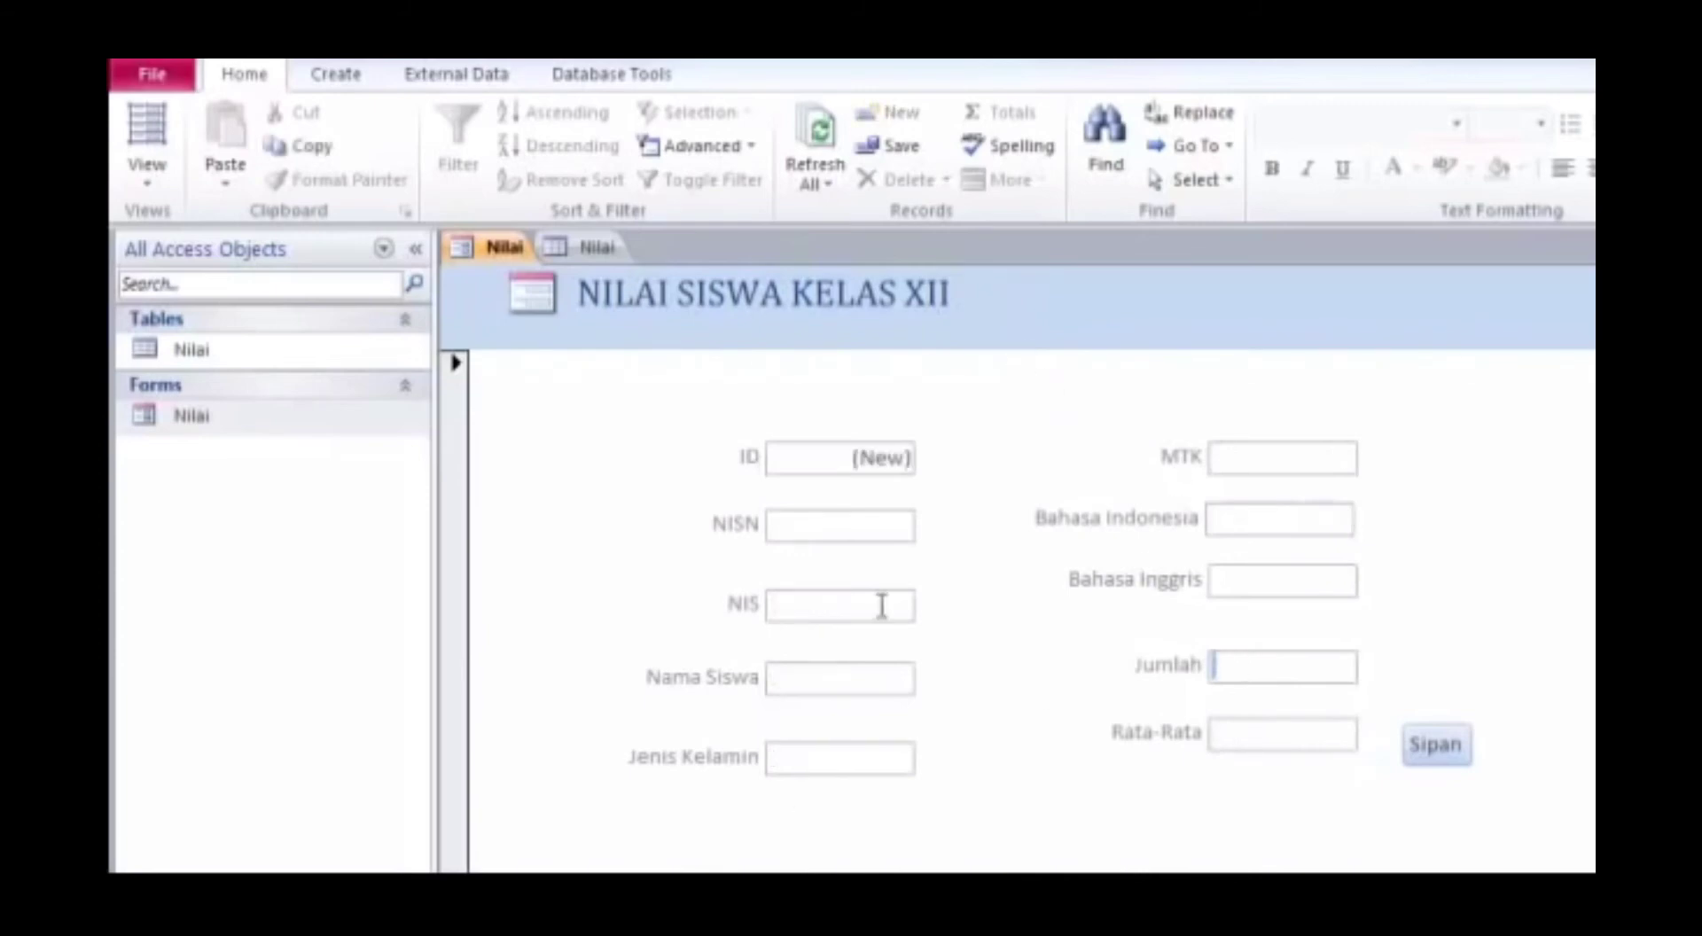
left_click(847, 521)
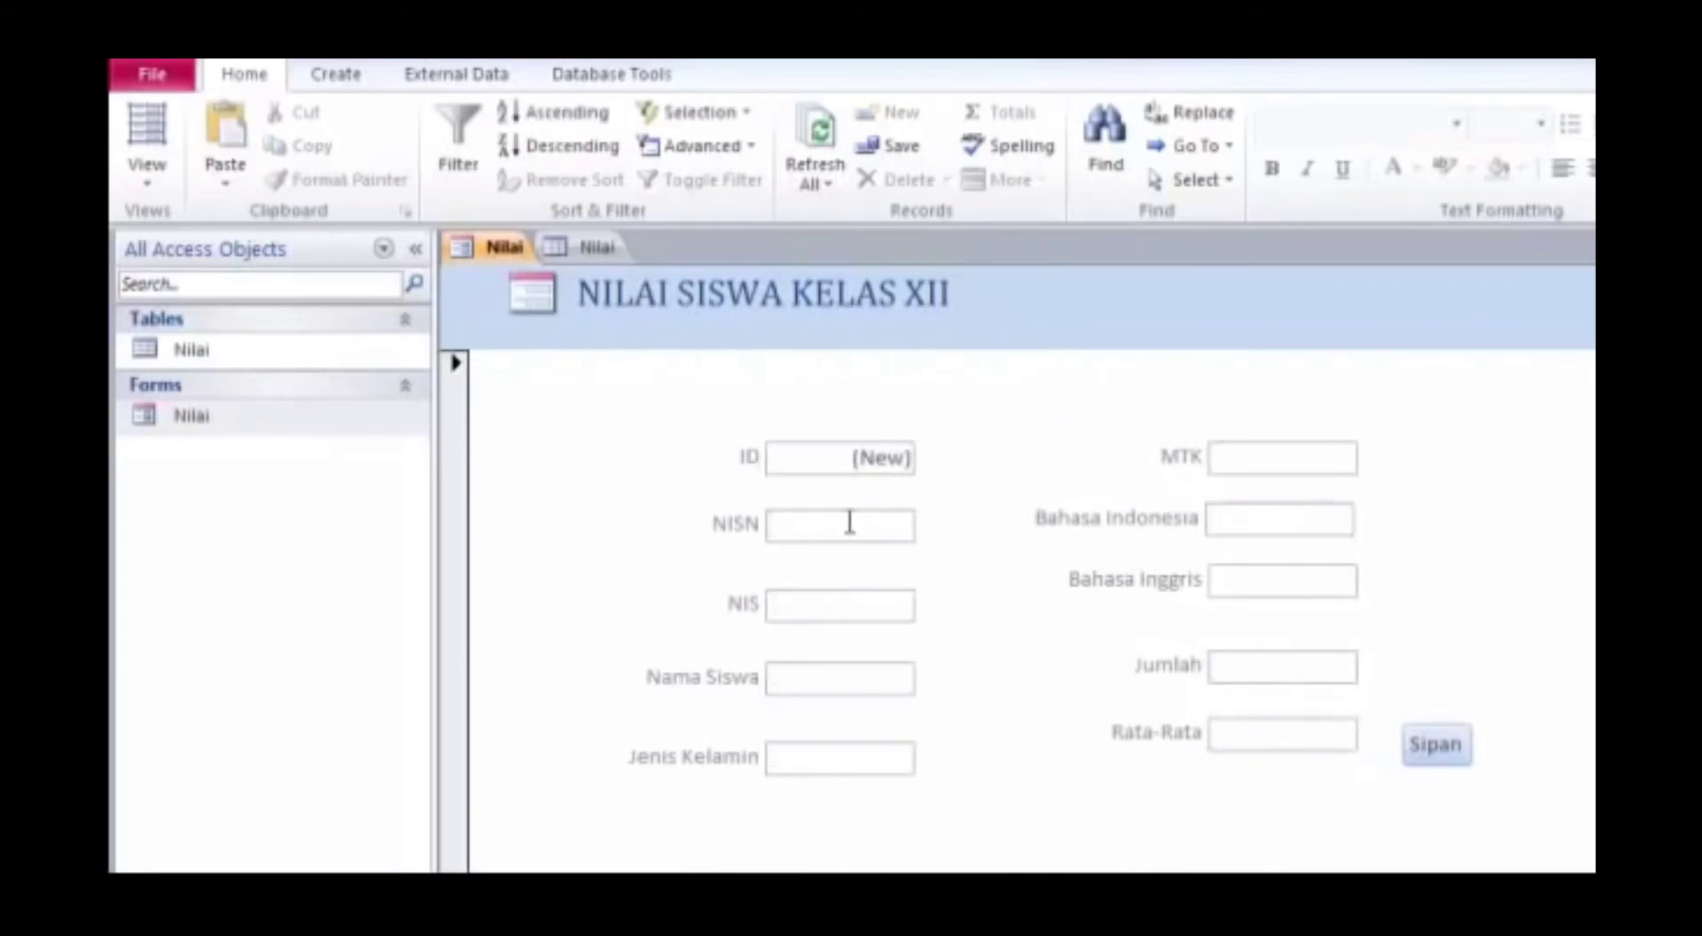
type("1234567")
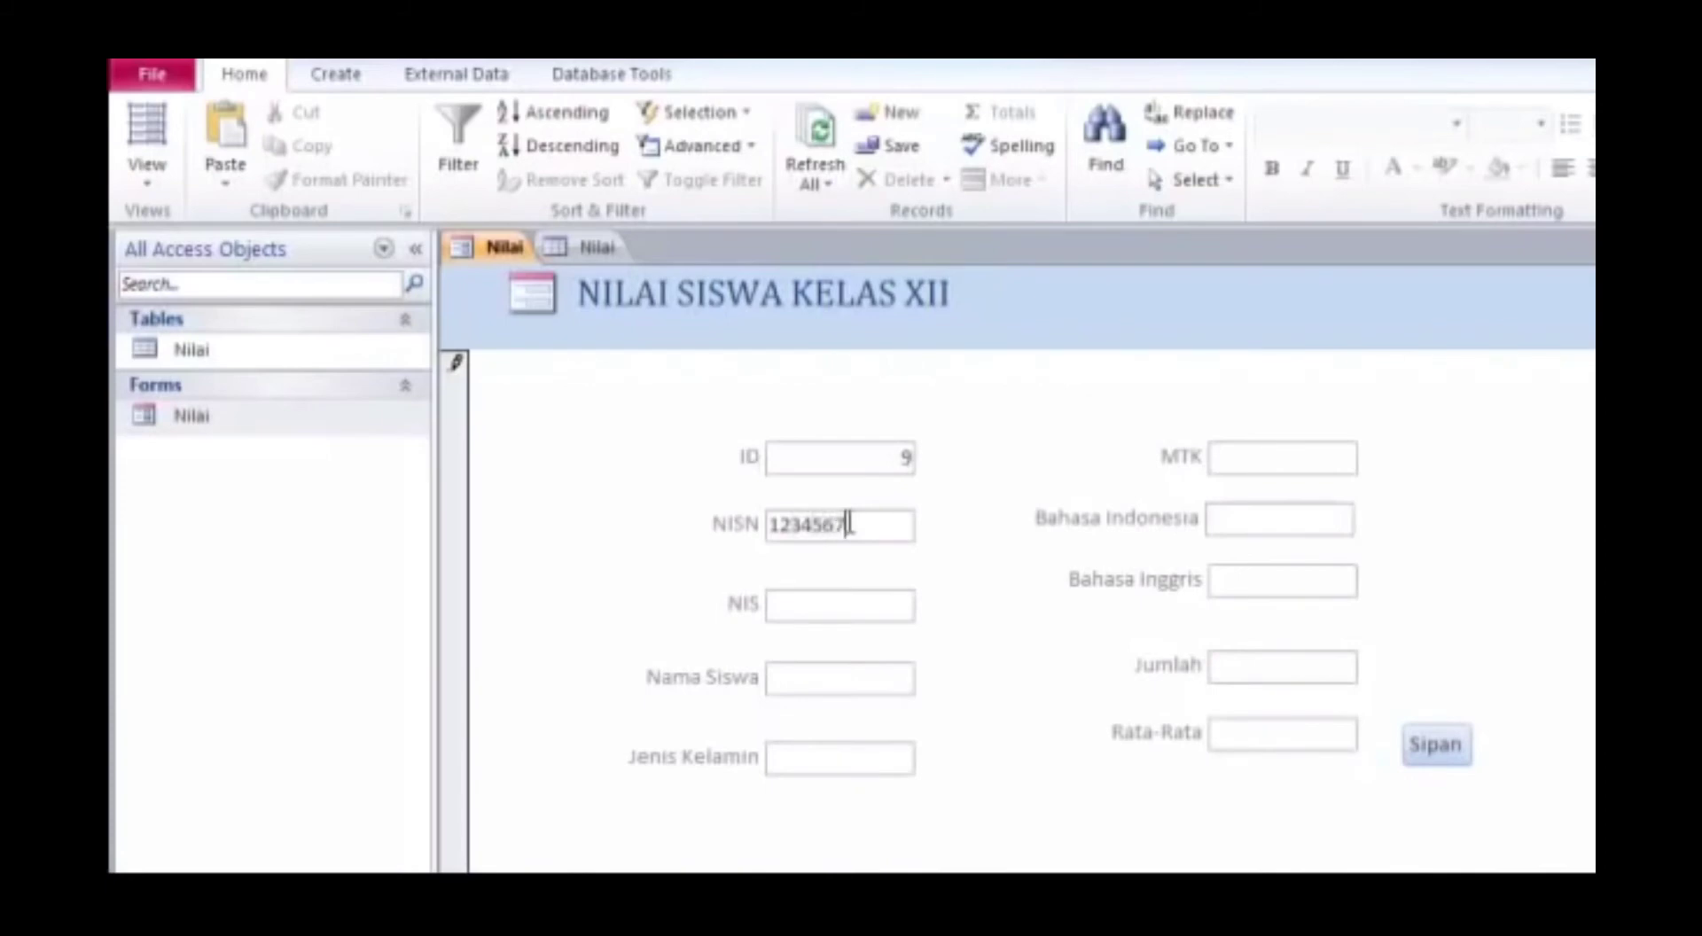
key("Tab")
type("876543")
key("Tab")
type("Ali")
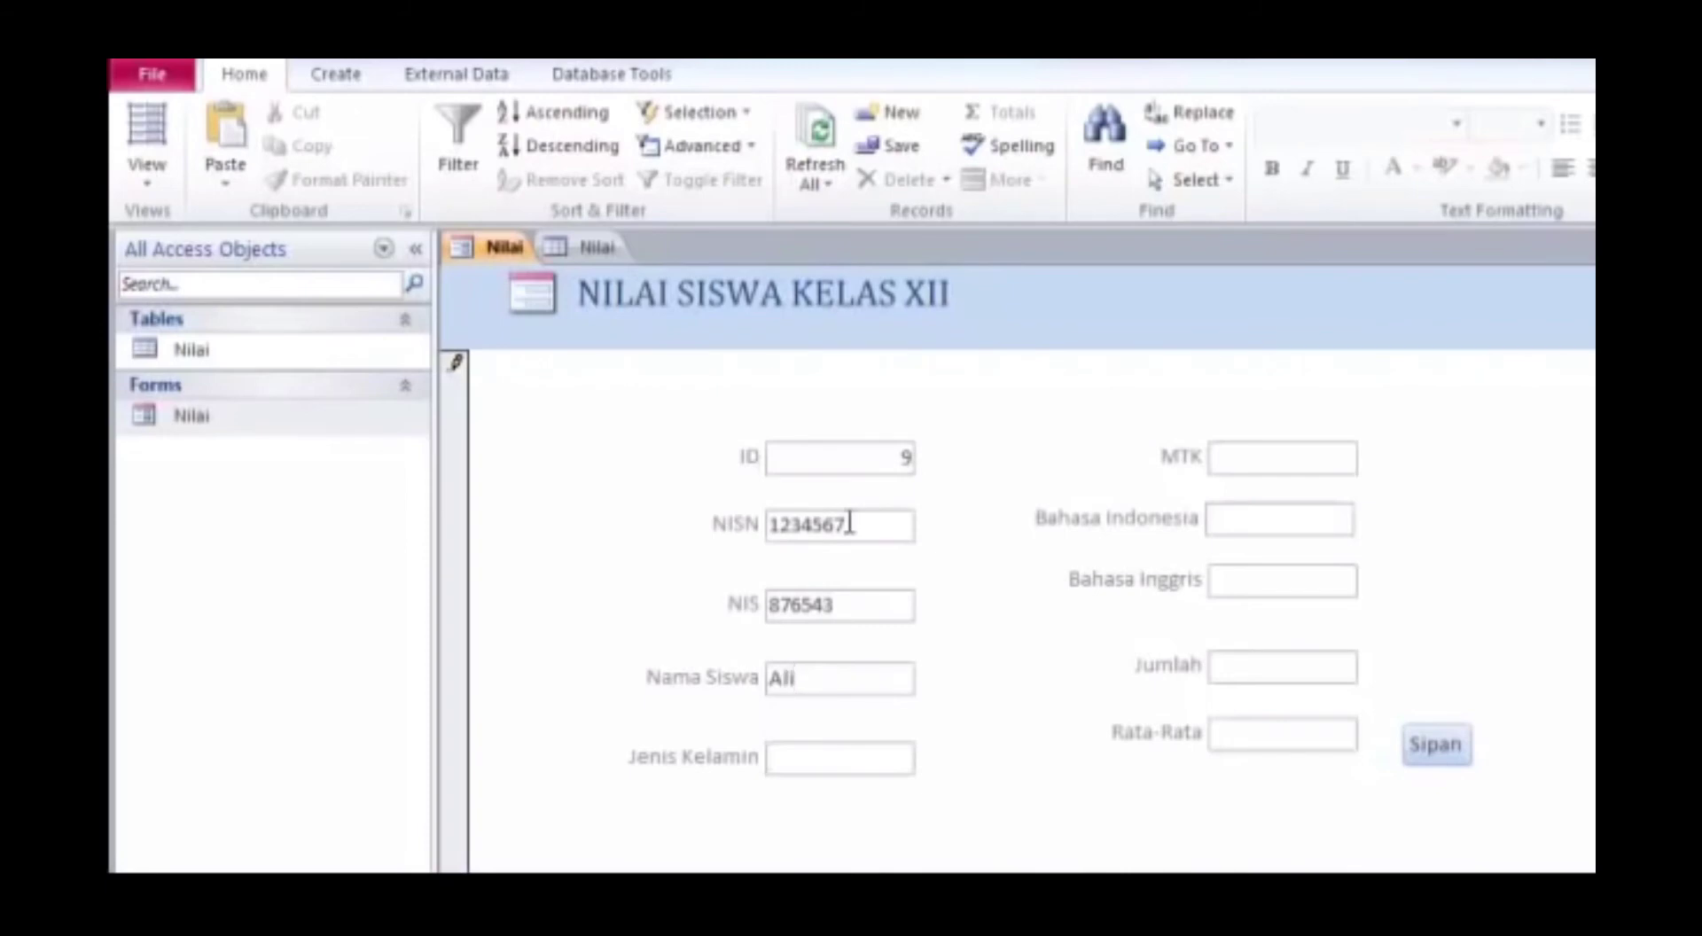
key("Tab")
type("L")
Enter the scores MTK 80, Bahasa Indonesia 76 and Bahasa Inggris 70, calculate Jumlah and Rata-Rata, and save the record.
left_click(1247, 453)
type("8")
type("0")
type("76")
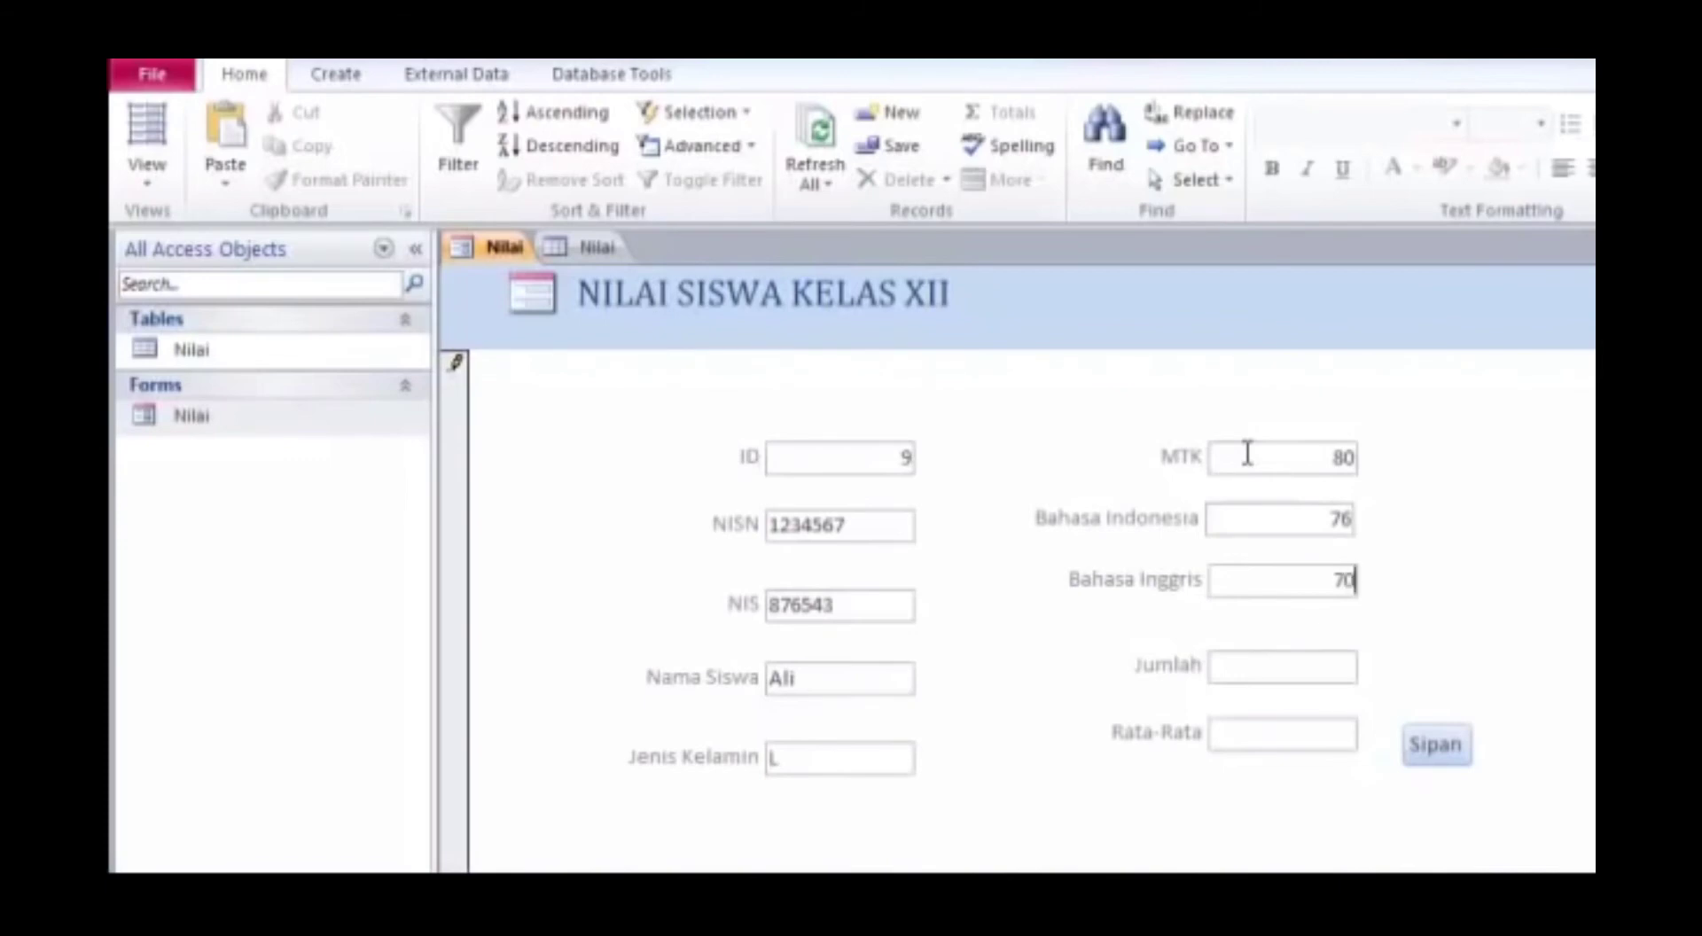
left_click(1306, 673)
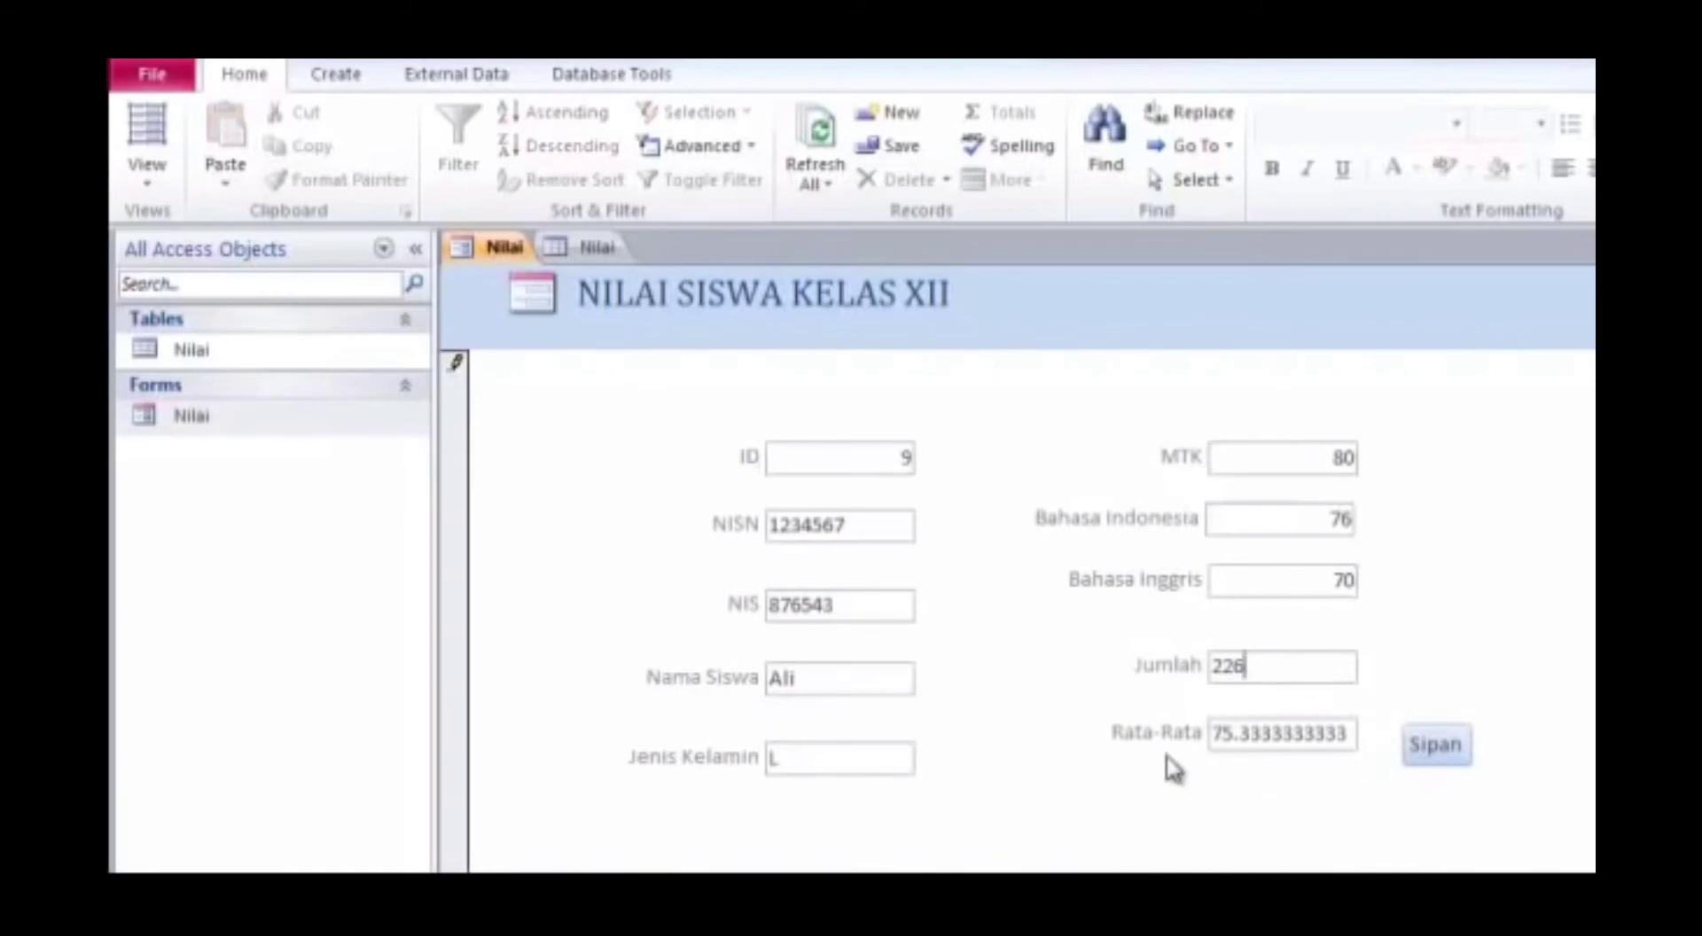
left_click(1452, 766)
Open the Nilai table and widen the Rata-rata column until its full values fit.
double_click(202, 354)
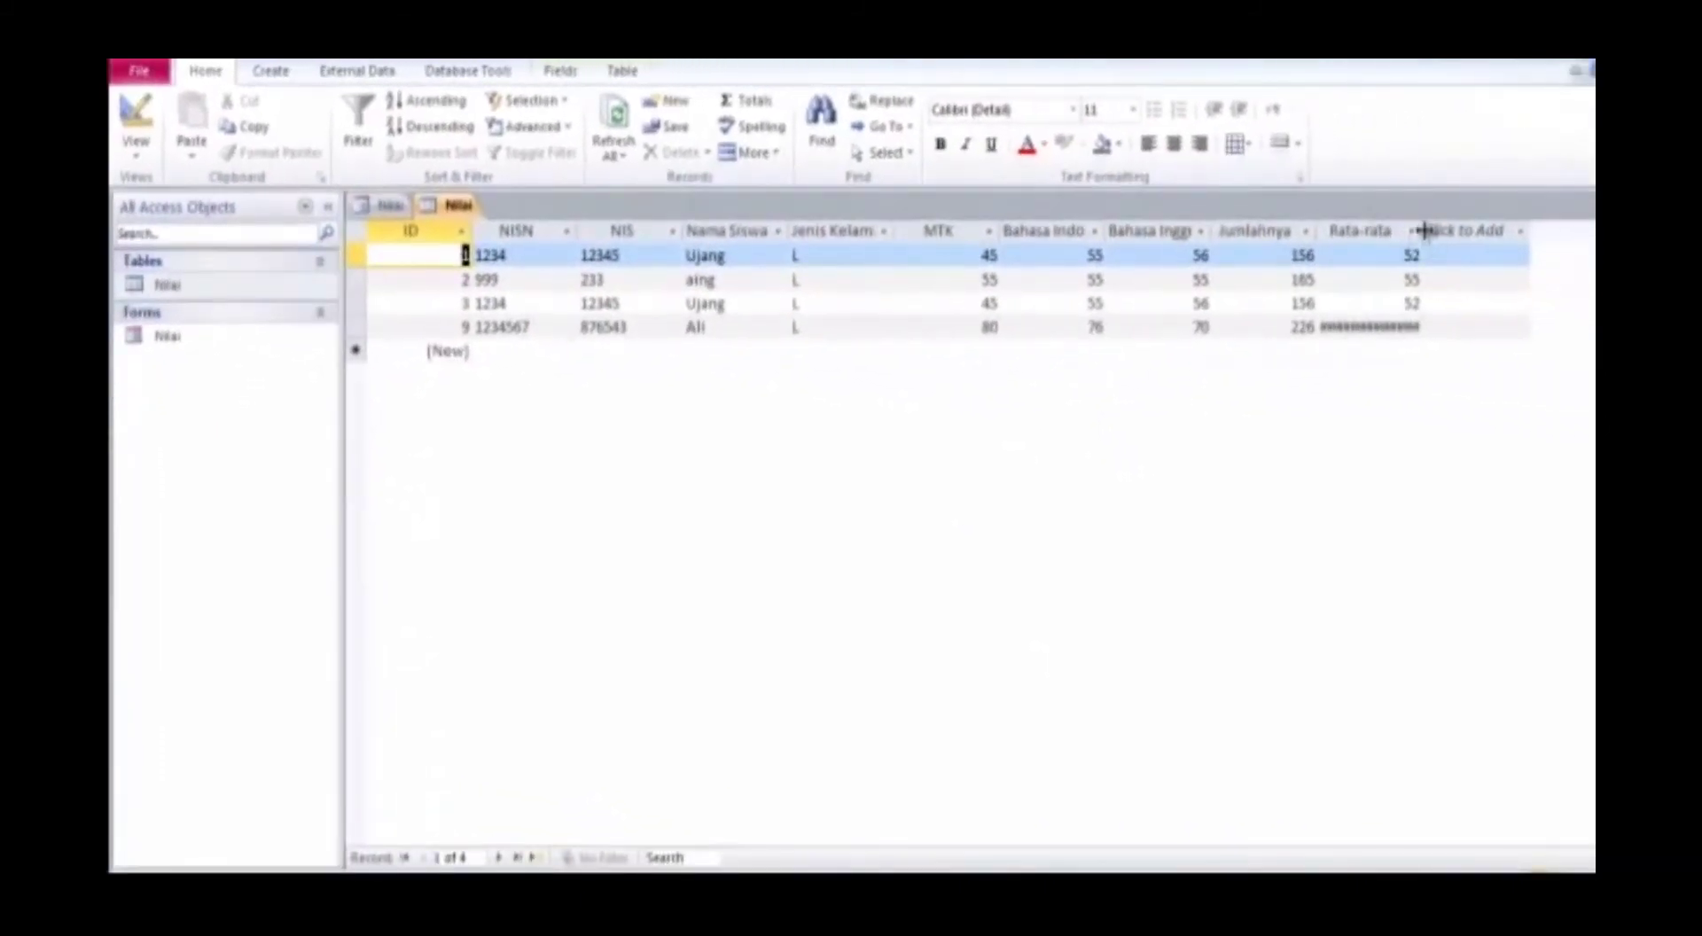
left_click_drag(1422, 230, 1463, 232)
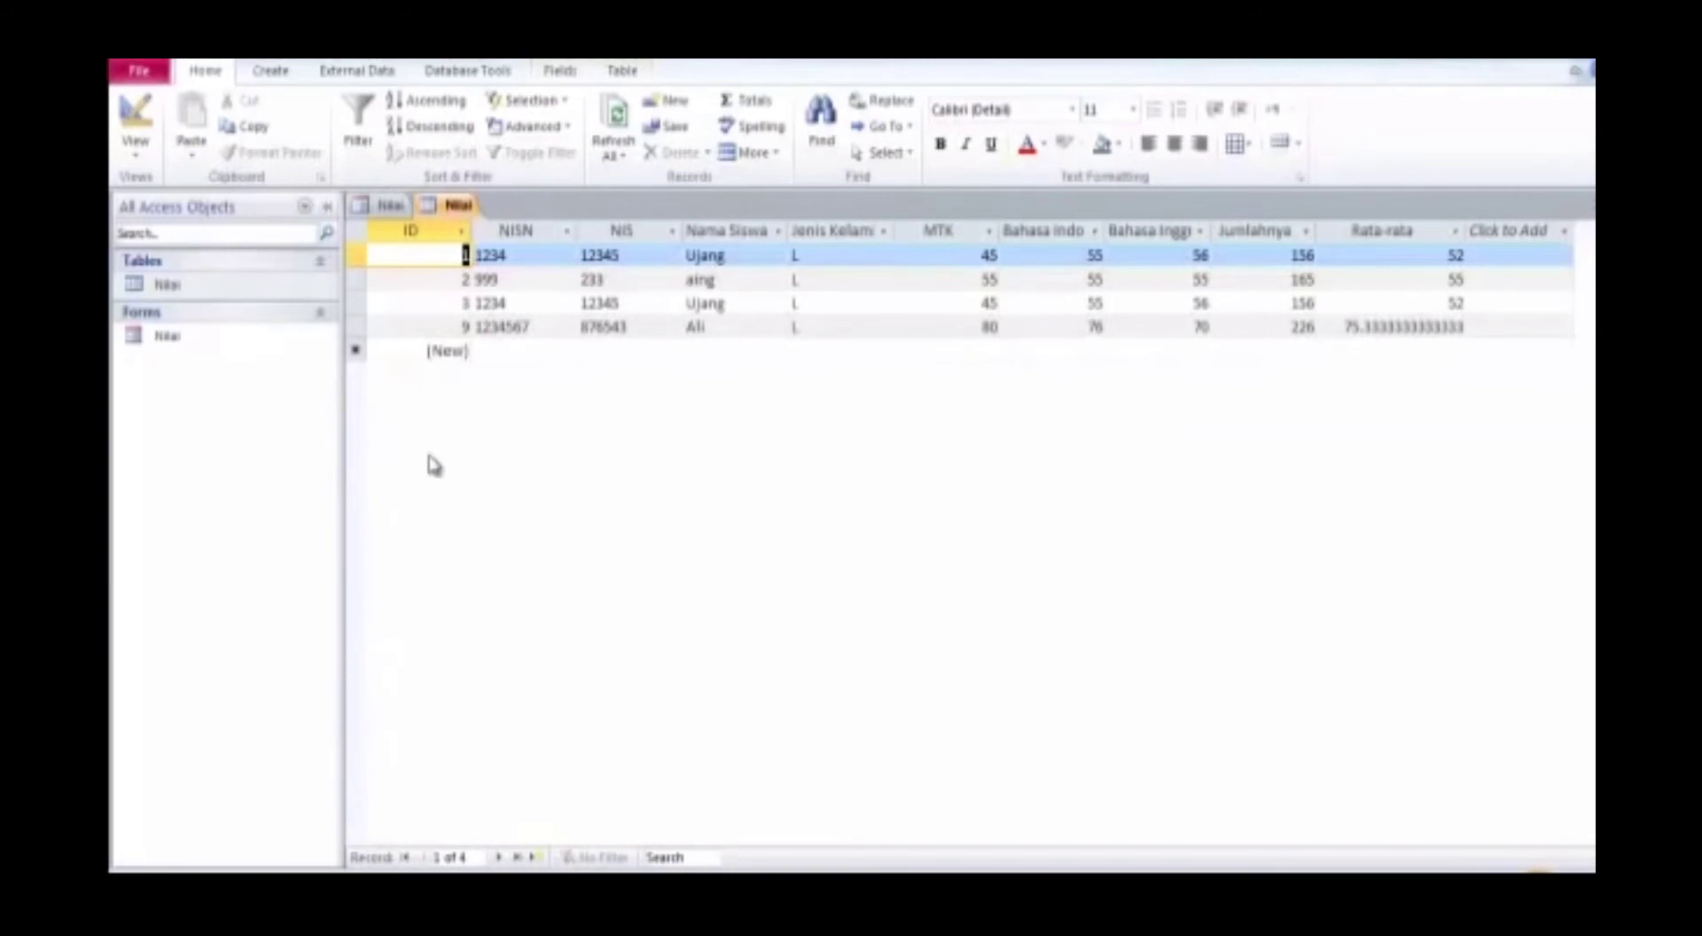
Create a blank database named "contoh nilai", saving the layout changes of the Nilai table.
left_click(153, 72)
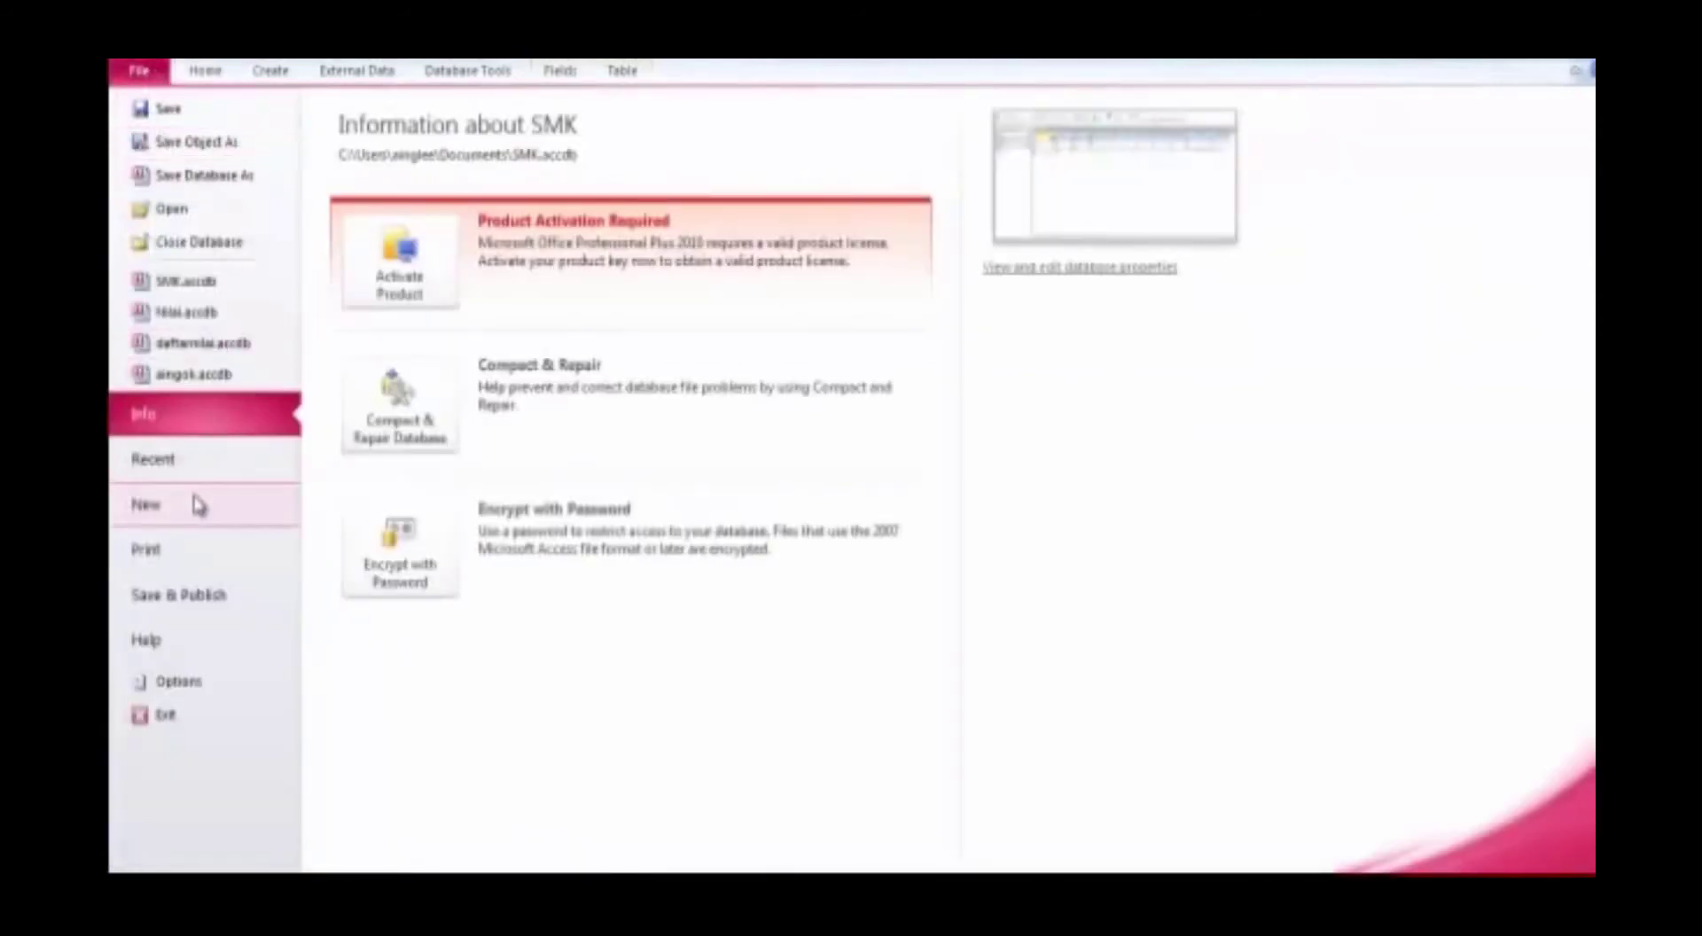
left_click(275, 514)
double_click(1340, 605)
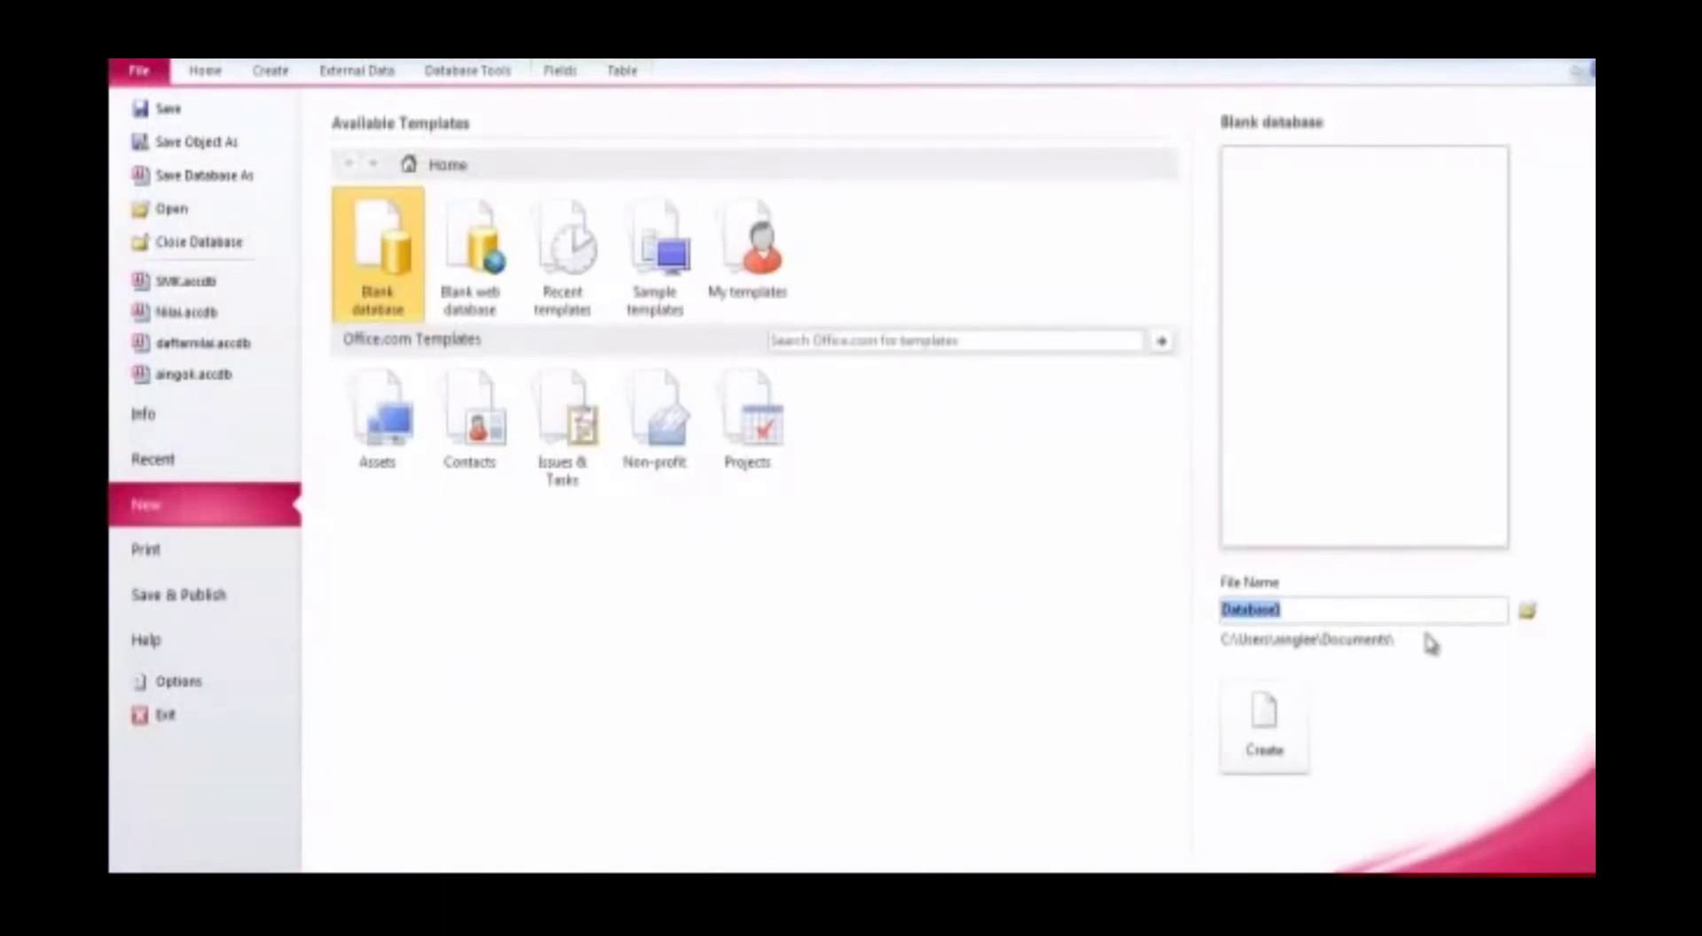
type("contoh nilai")
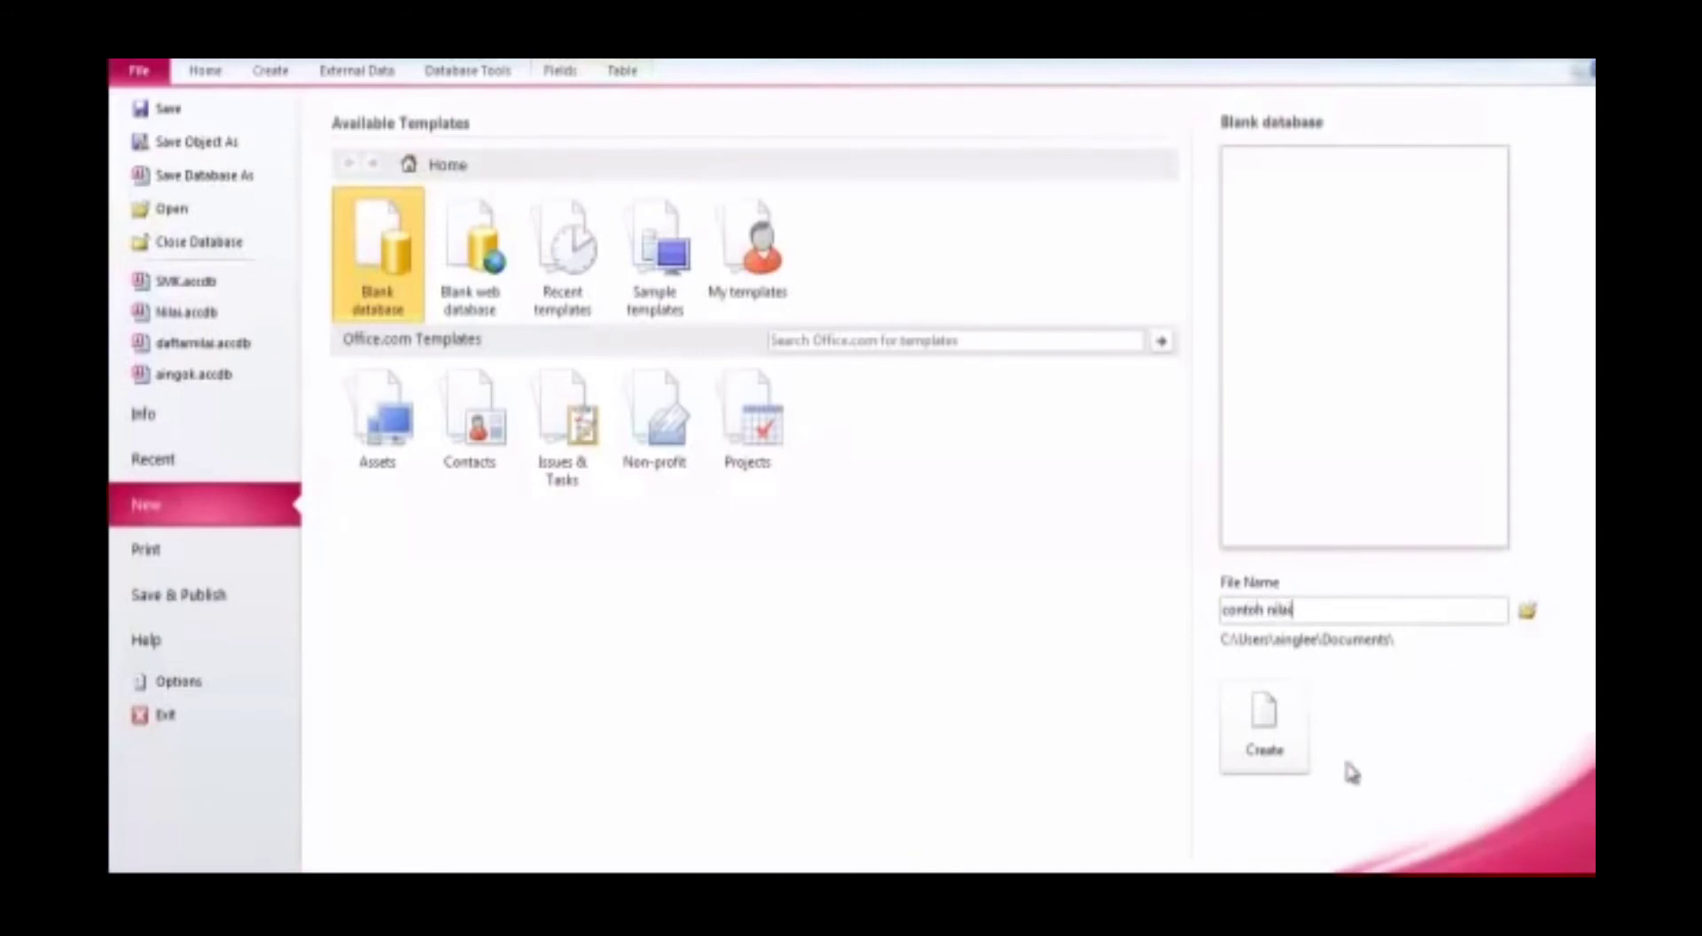
left_click(1272, 735)
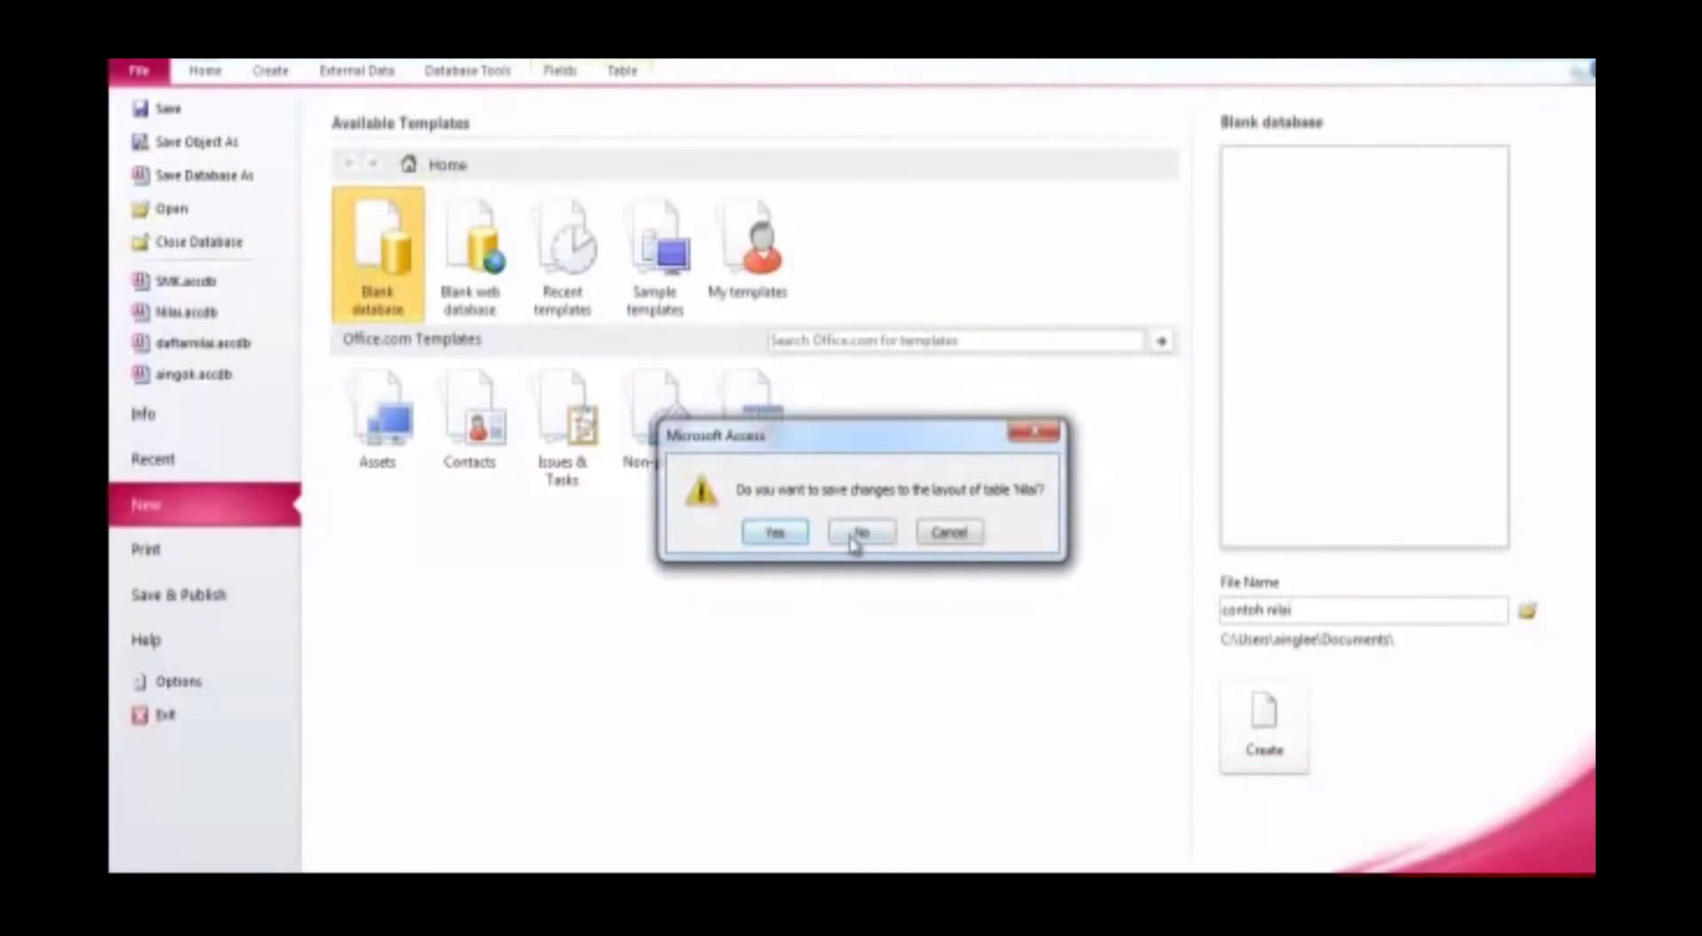
left_click(788, 536)
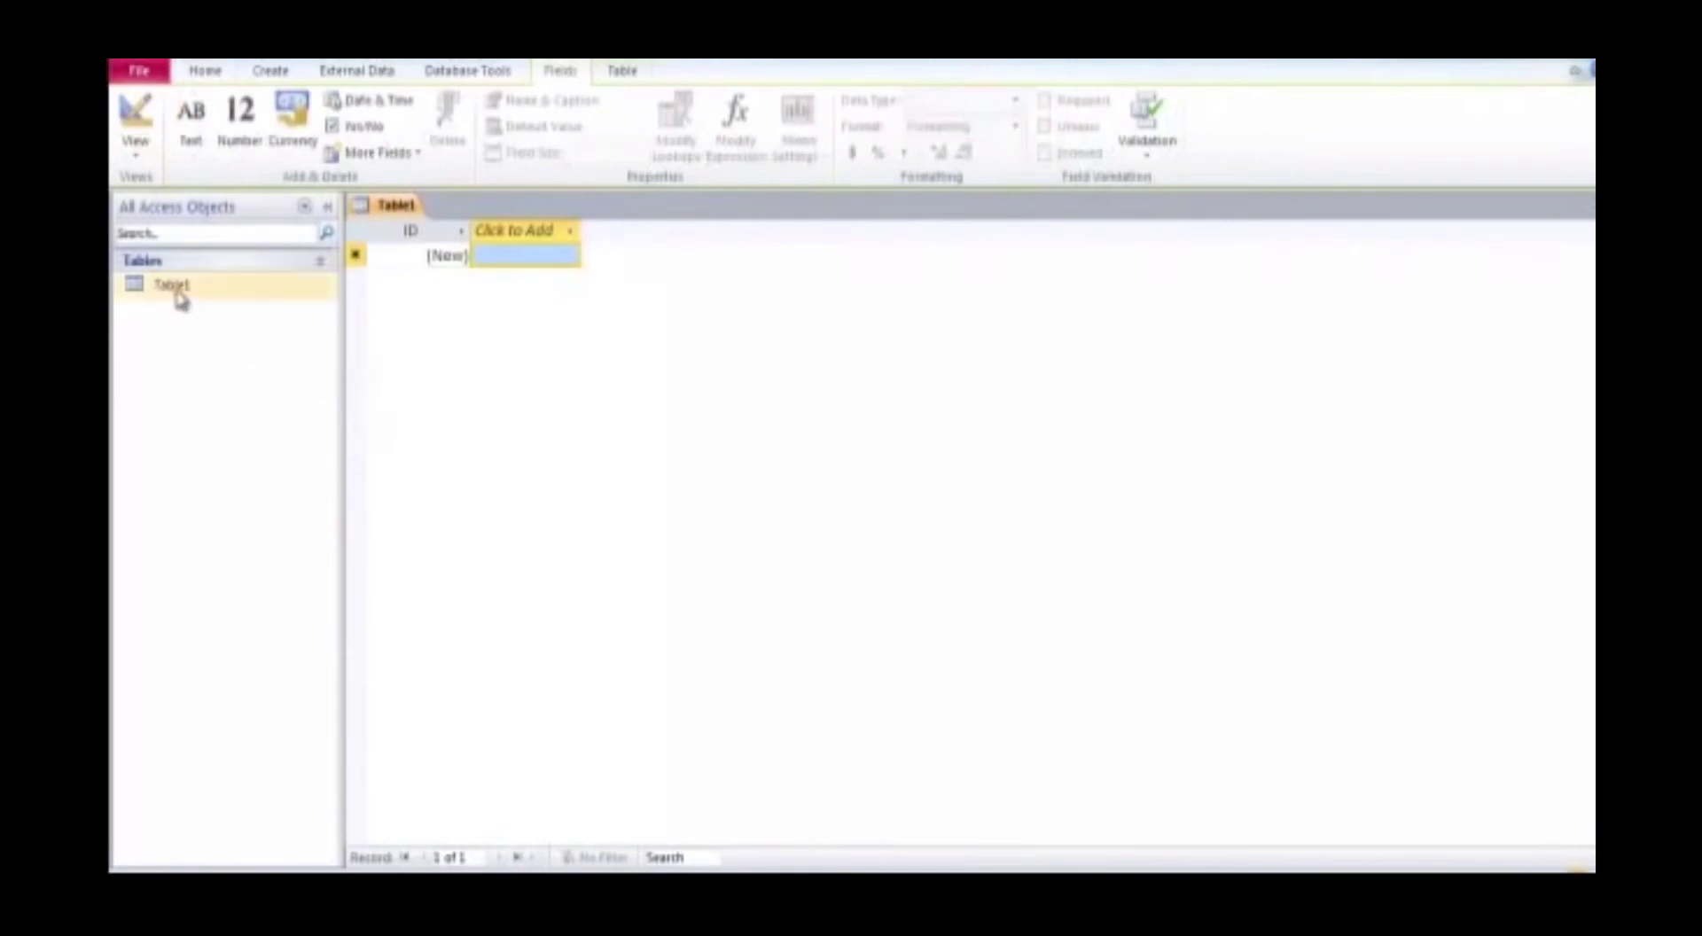
Switch the new table to Design View, saving it under the name nilaisiswa.
left_click(135, 142)
left_click(180, 262)
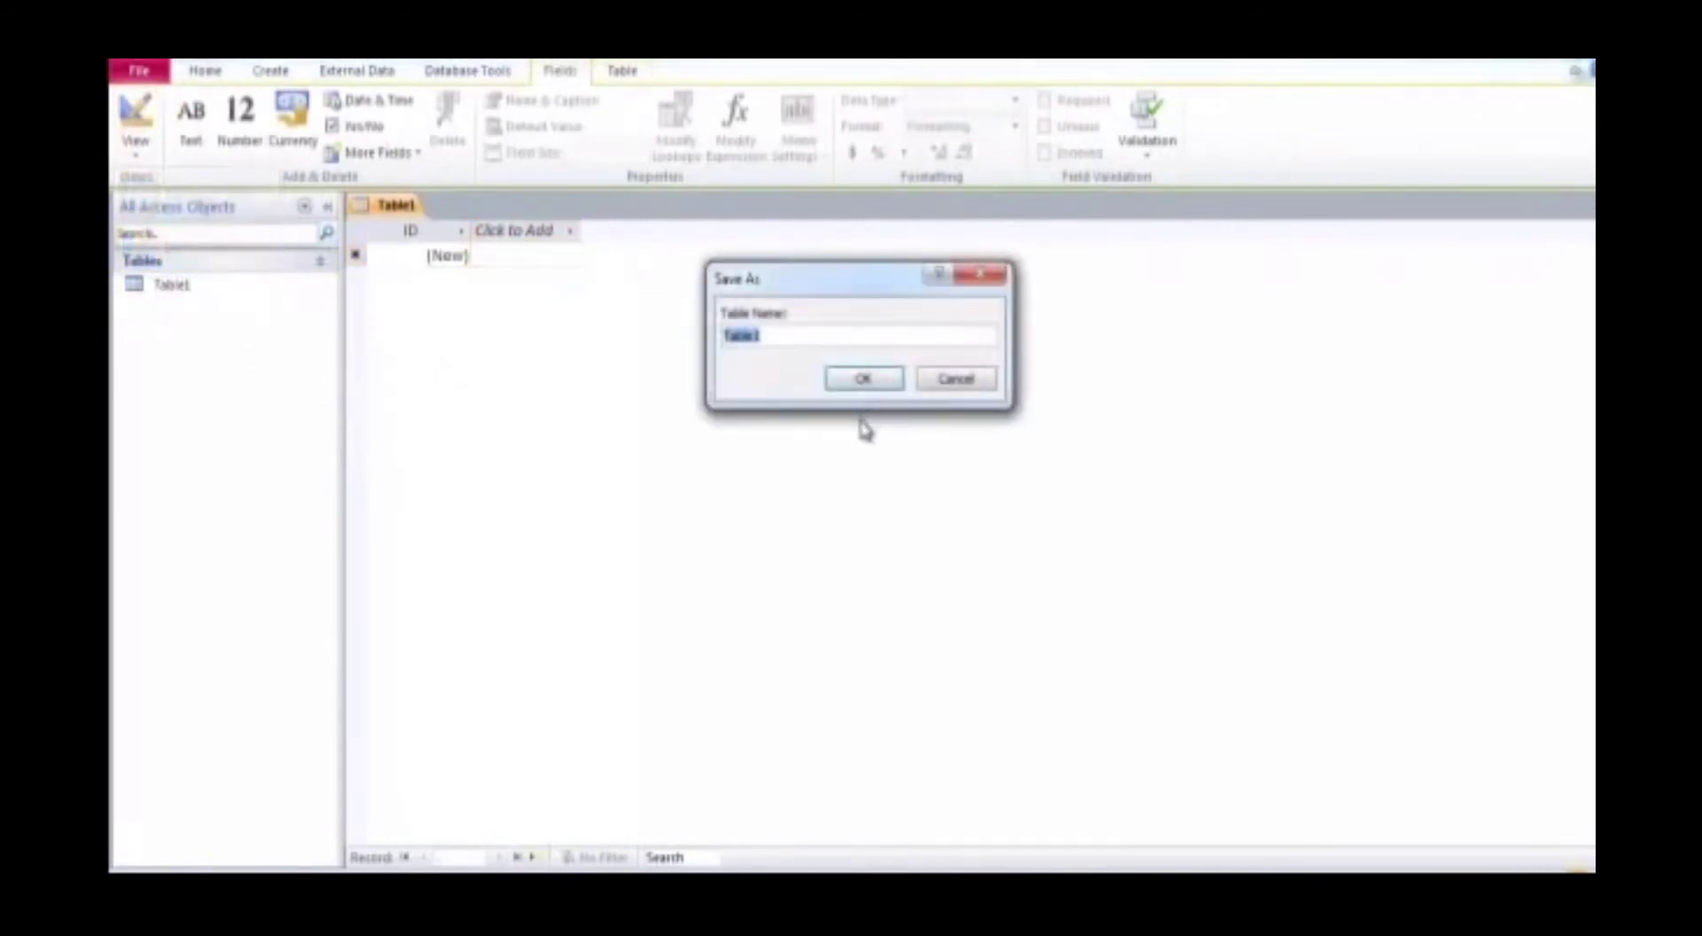
type("t")
left_click(864, 378)
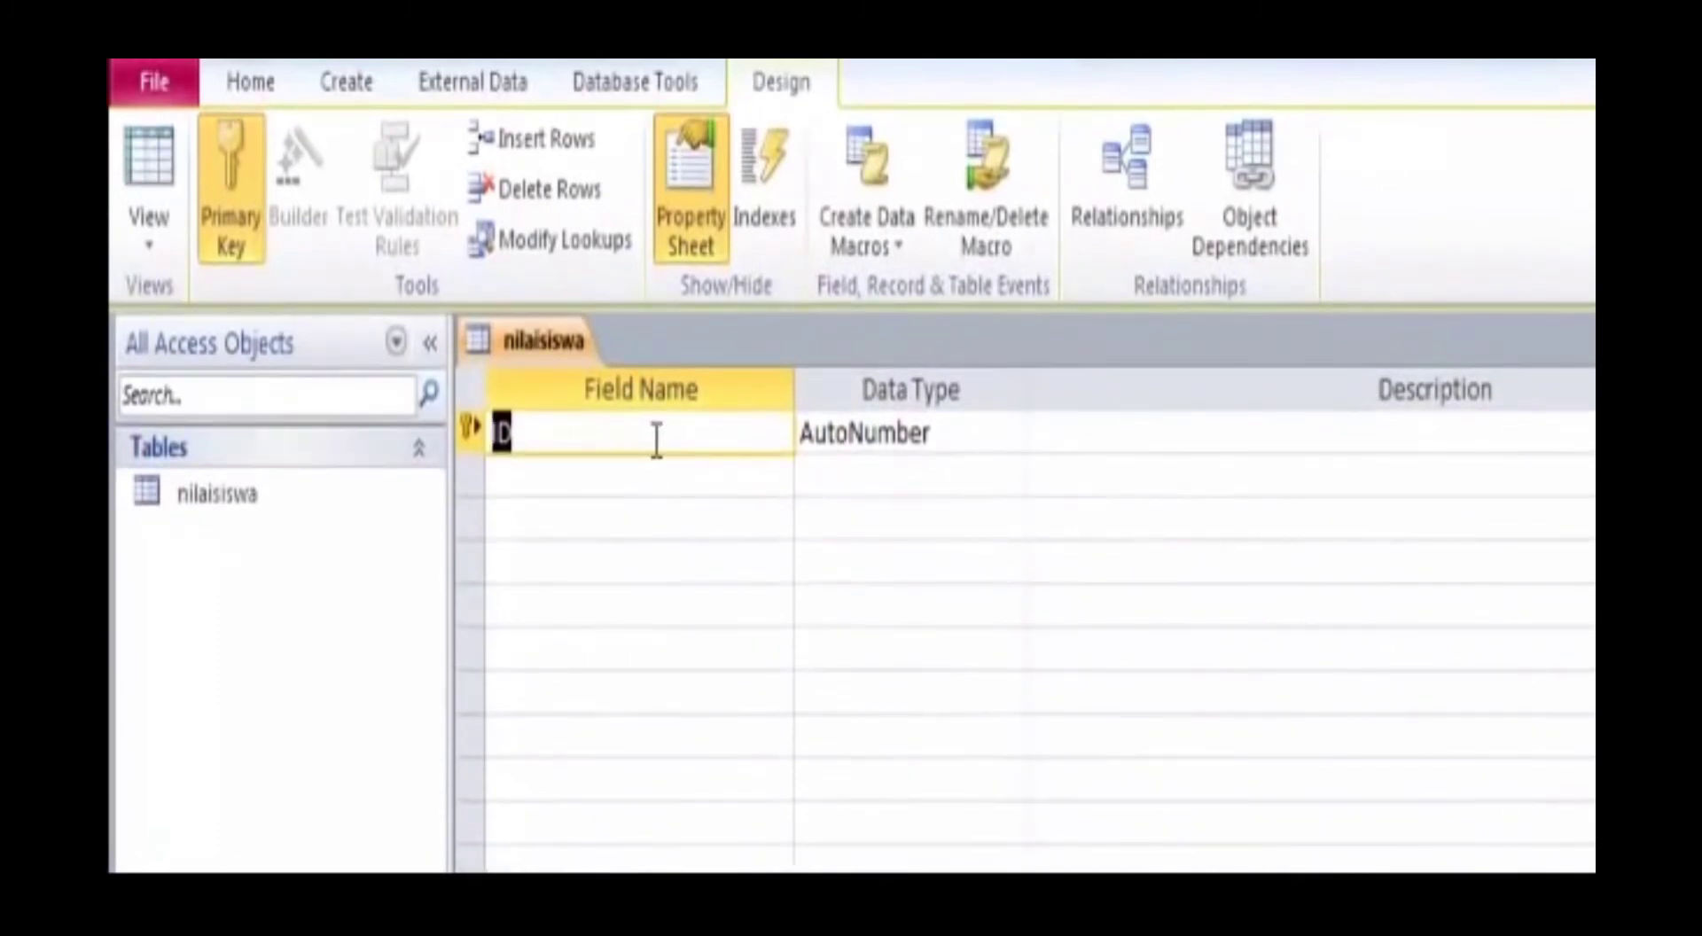
Add the fields Nama, NIS and L/P below ID in the nilaisiswa table.
left_click(614, 429)
left_click(691, 483)
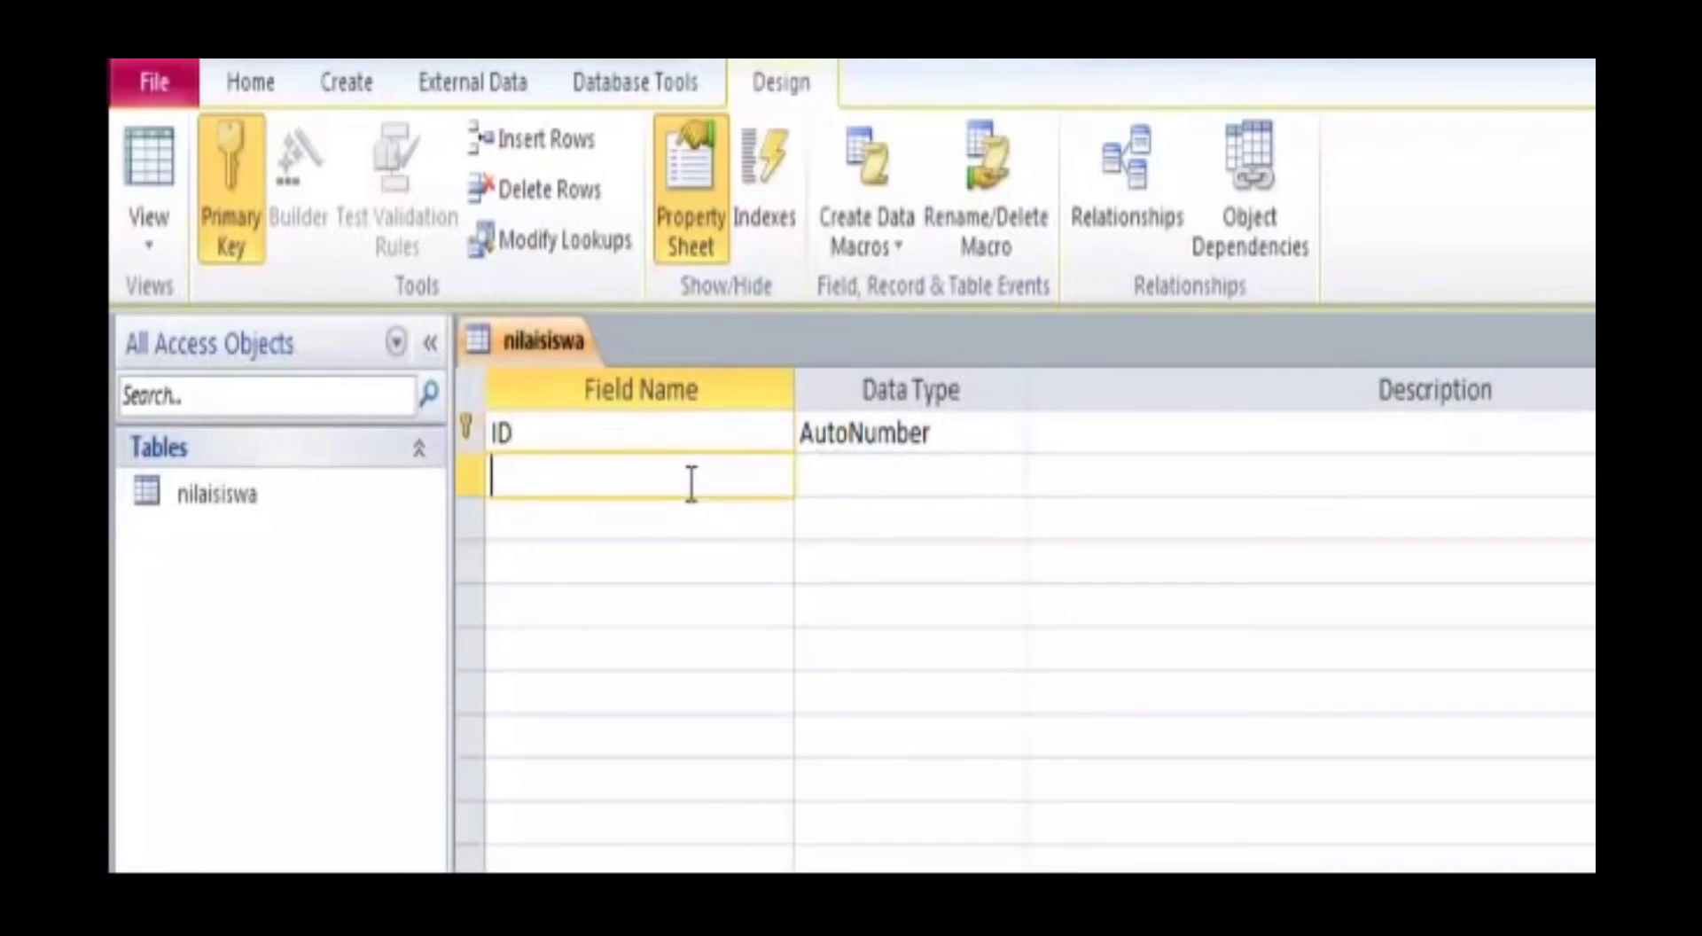
type("Nama")
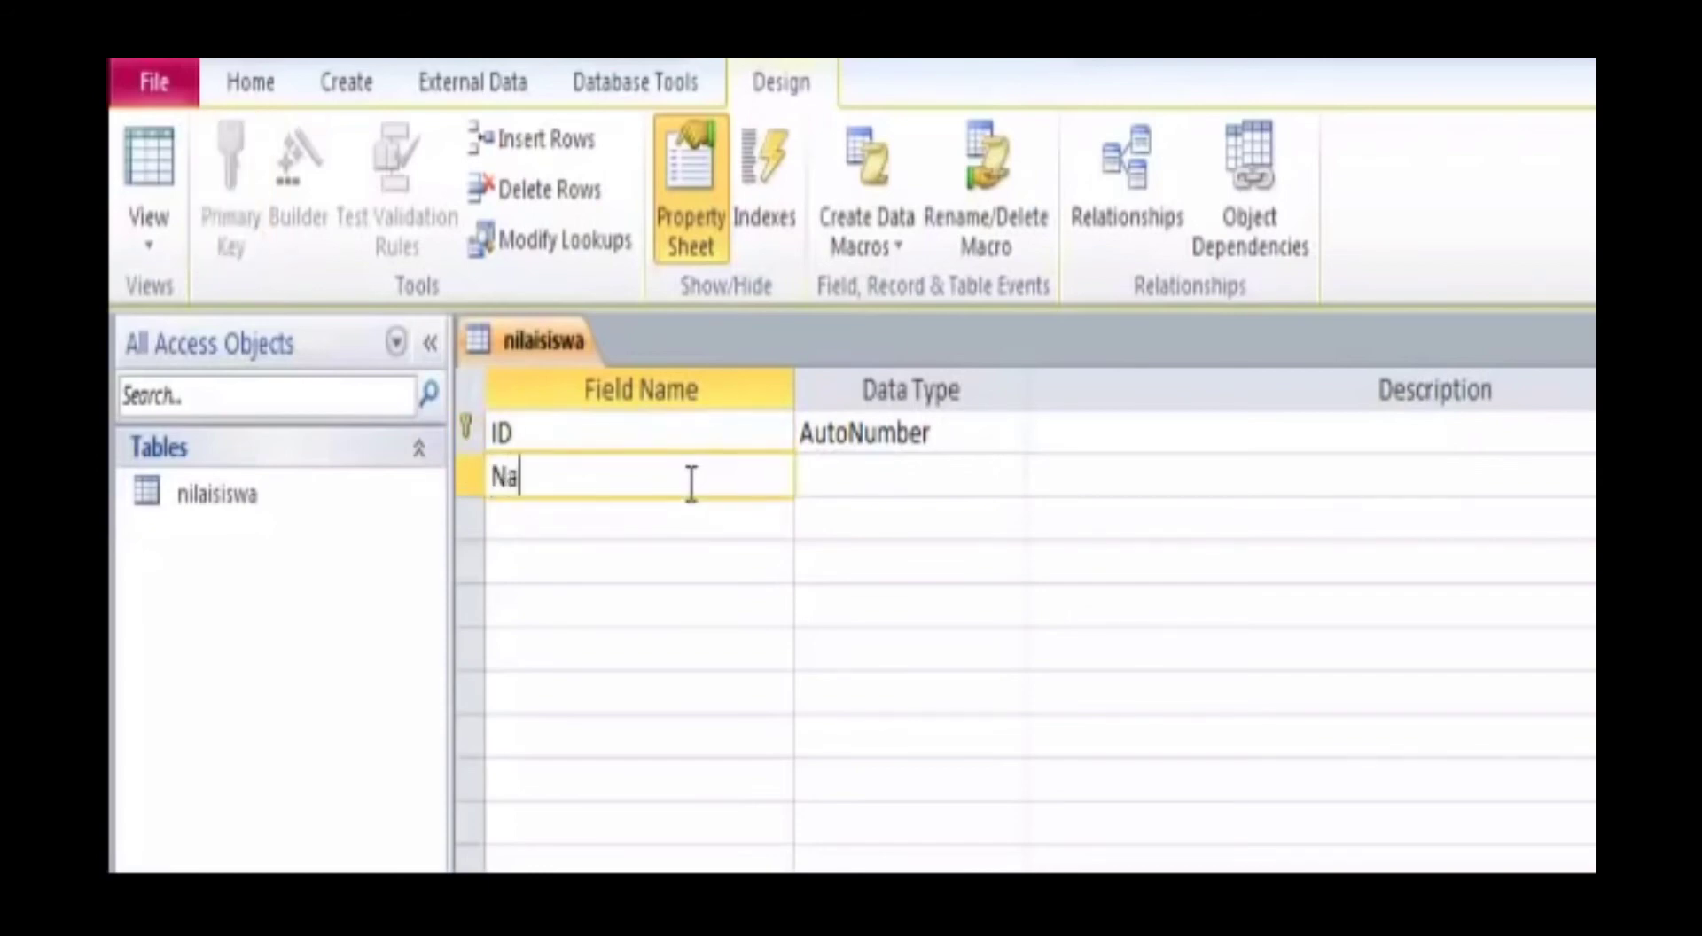
left_click(629, 518)
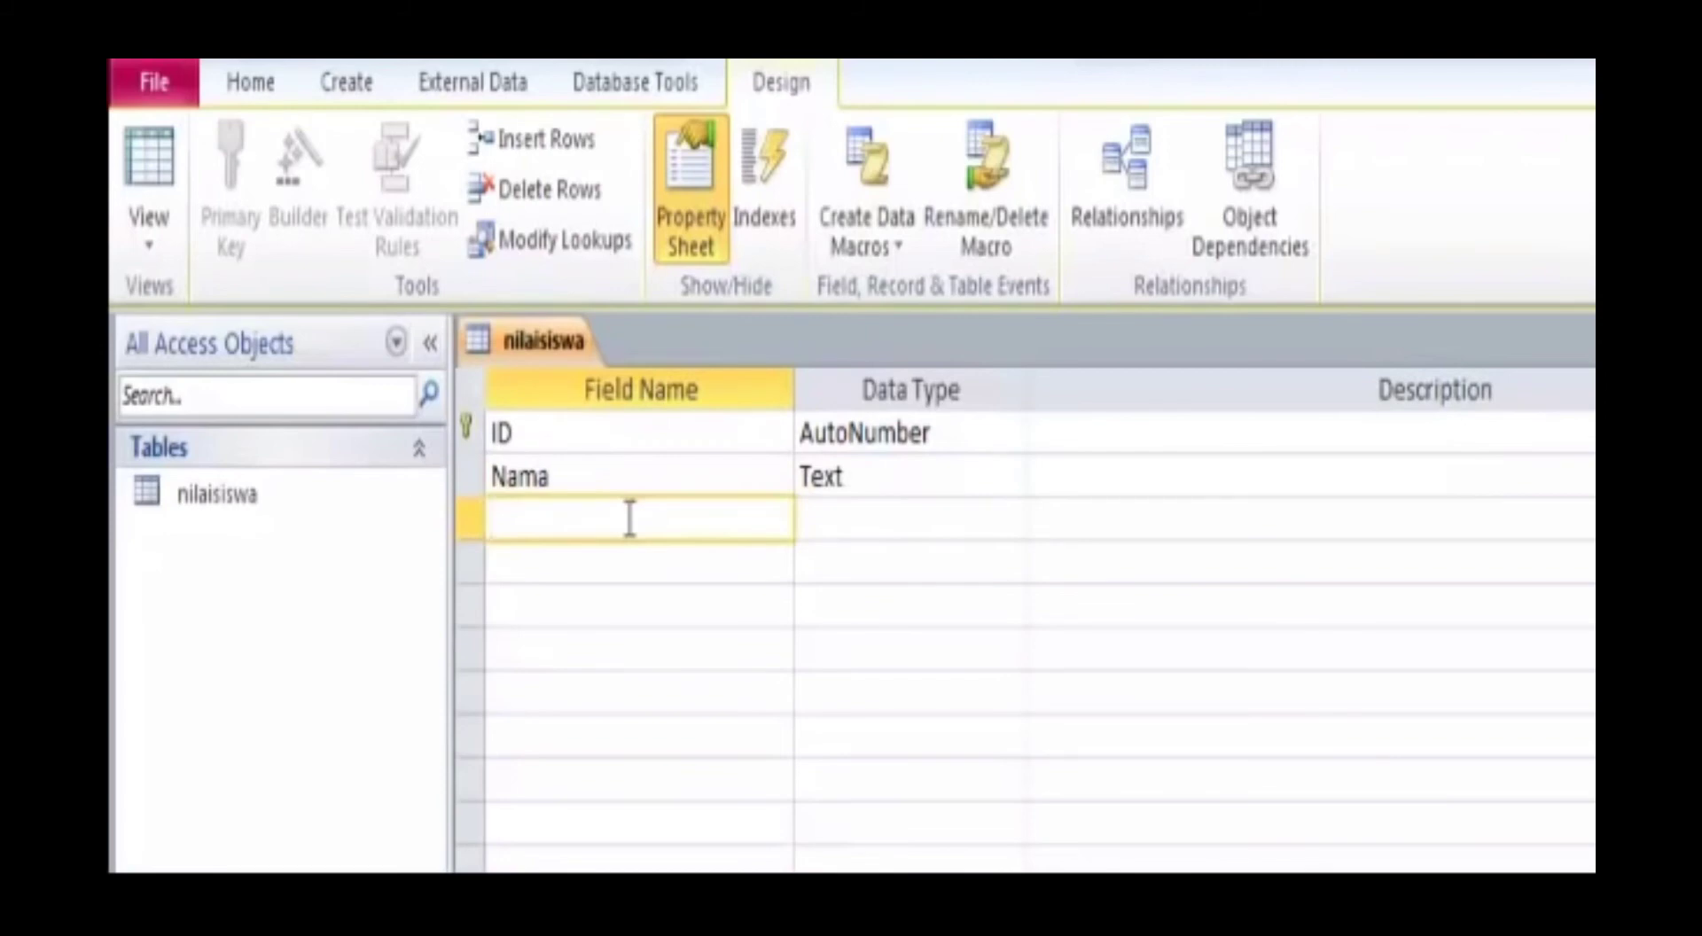
type("NIS")
left_click(563, 570)
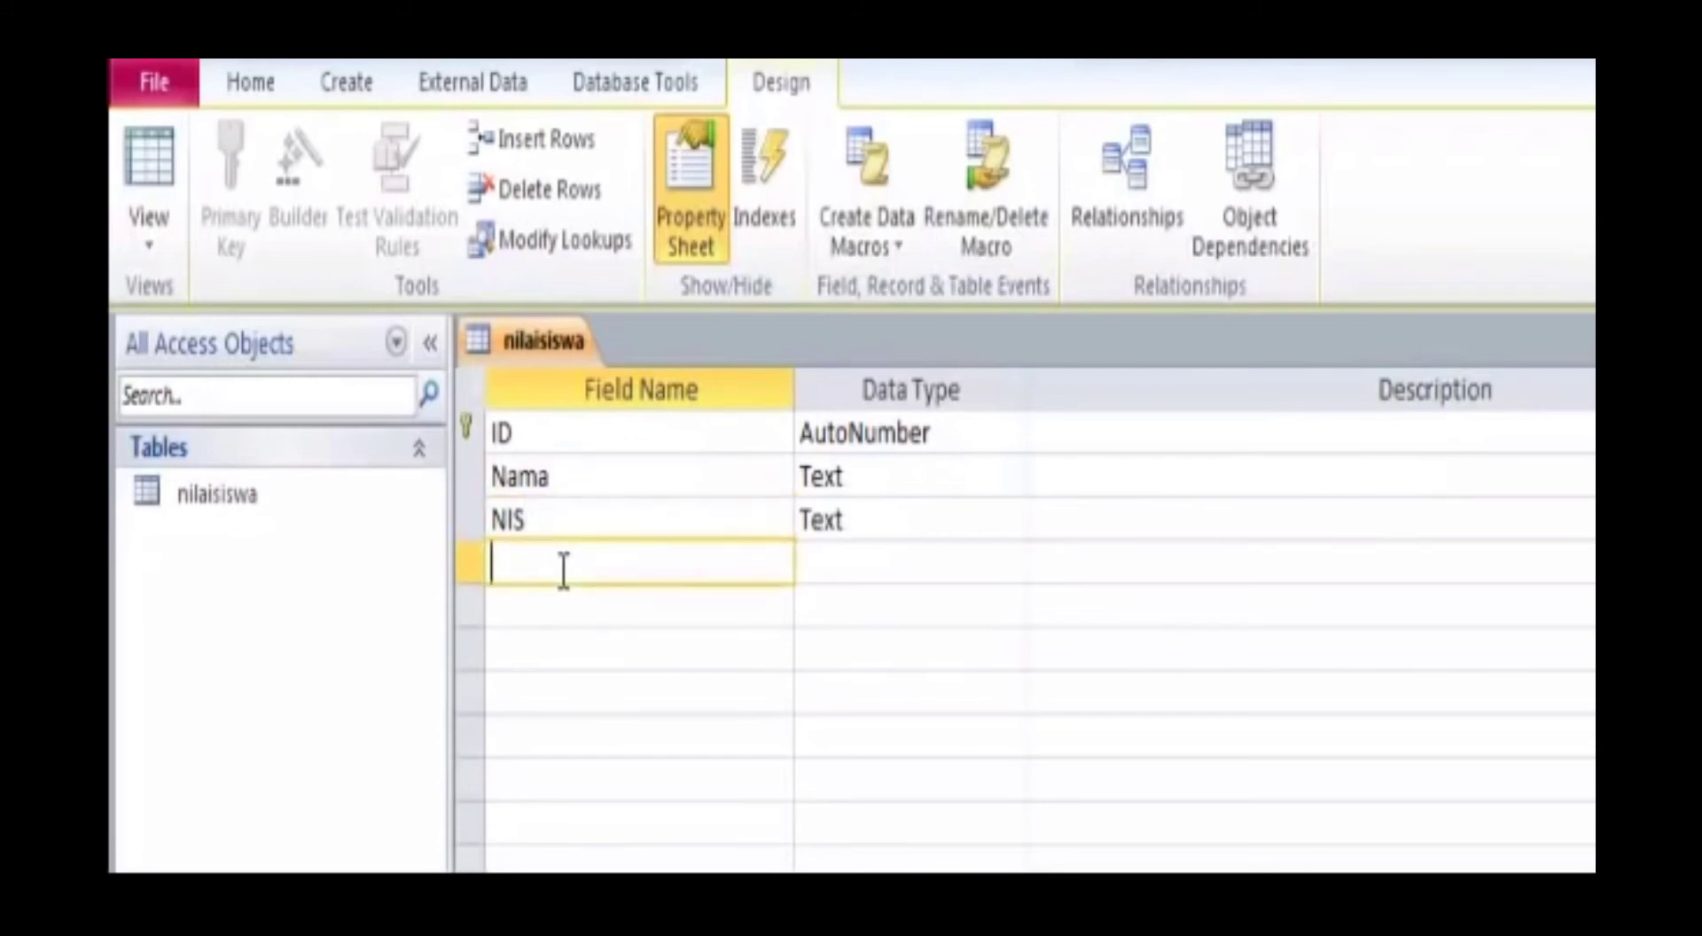
type("U")
type("A")
type("P")
Add the subject fields MTK, BAHASA INDONESIA and BAHASAINGGRIS below the L/P field.
left_click(639, 610)
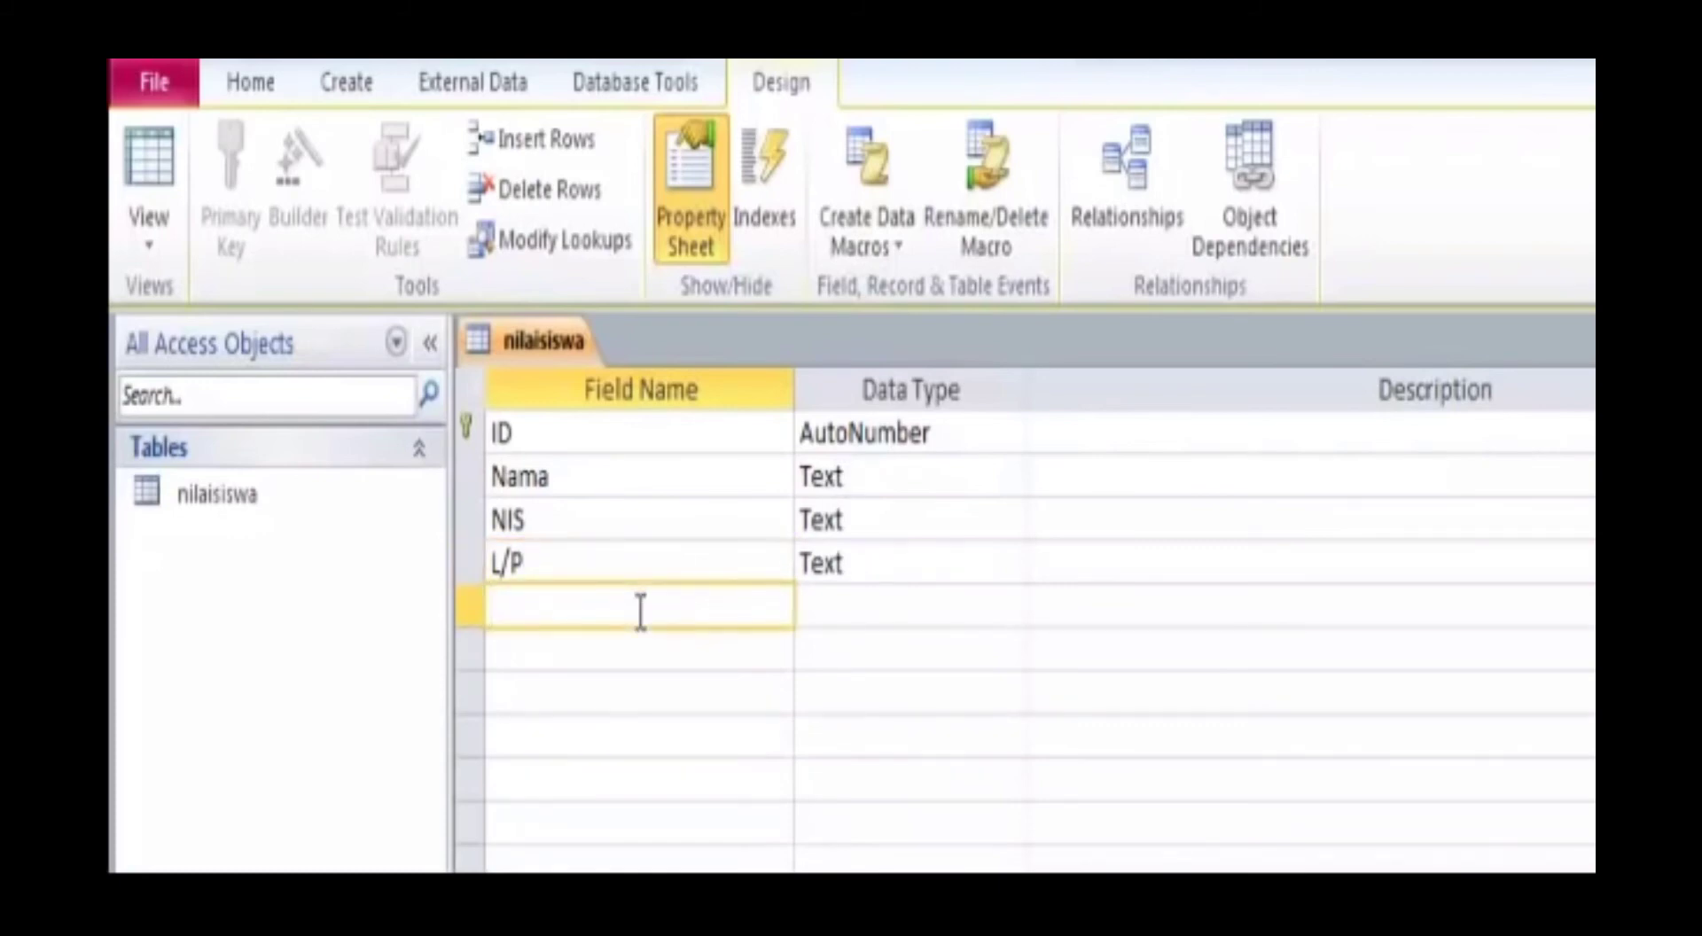
type("MTK")
left_click(533, 647)
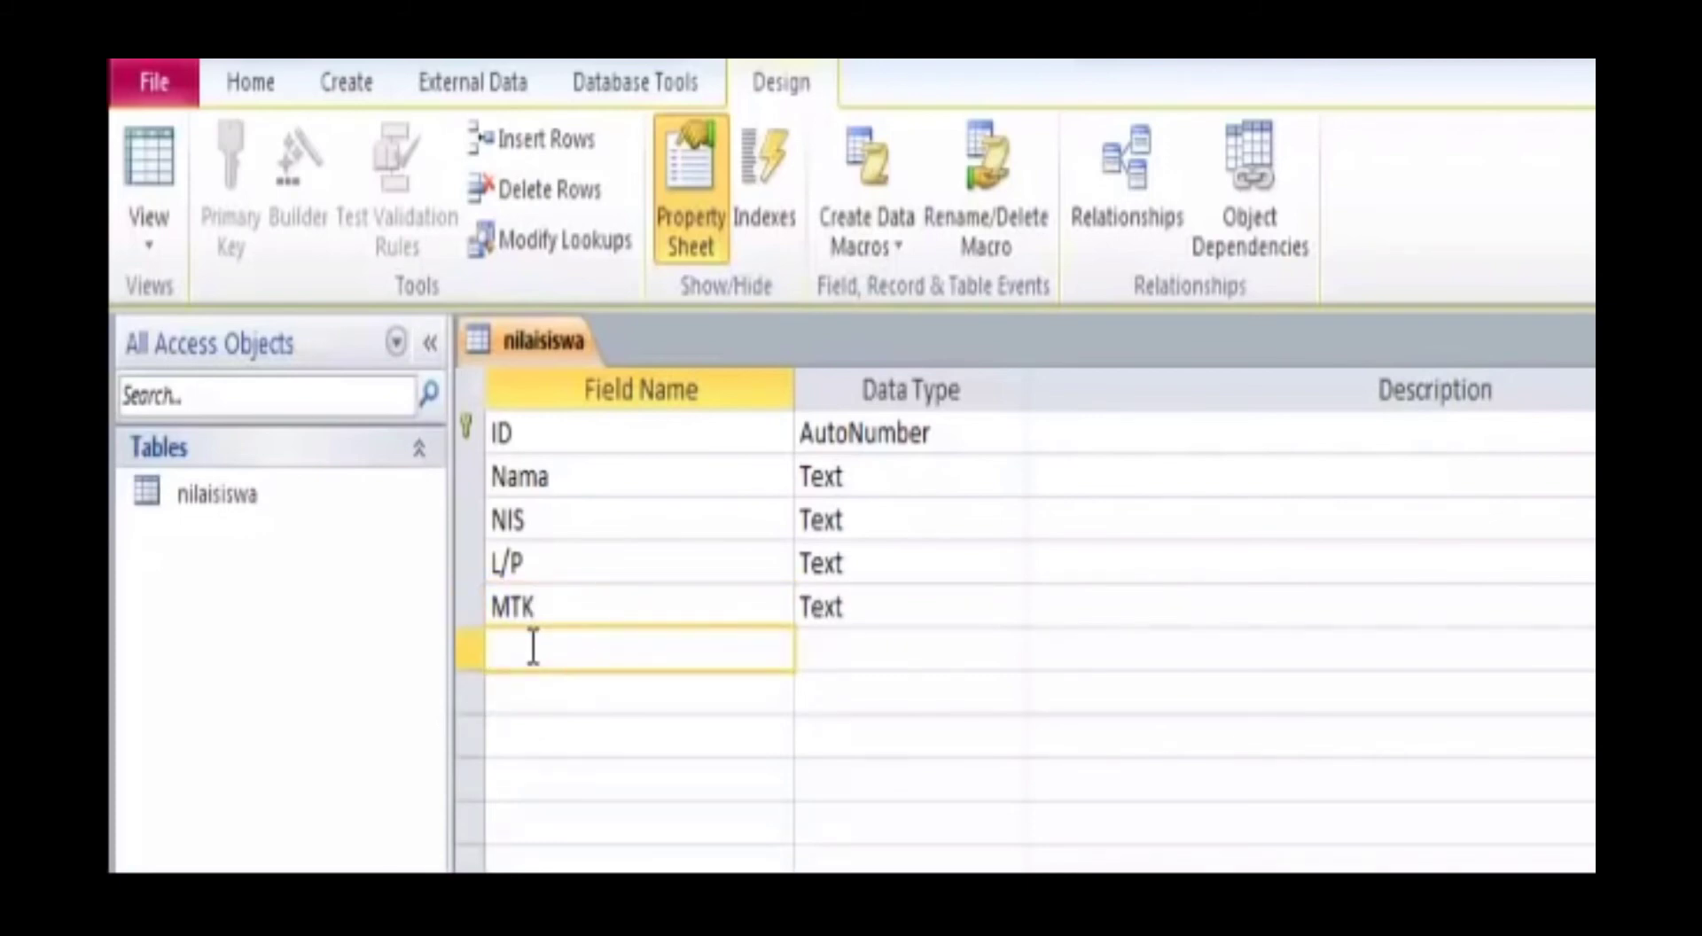
type("BAHASA IND")
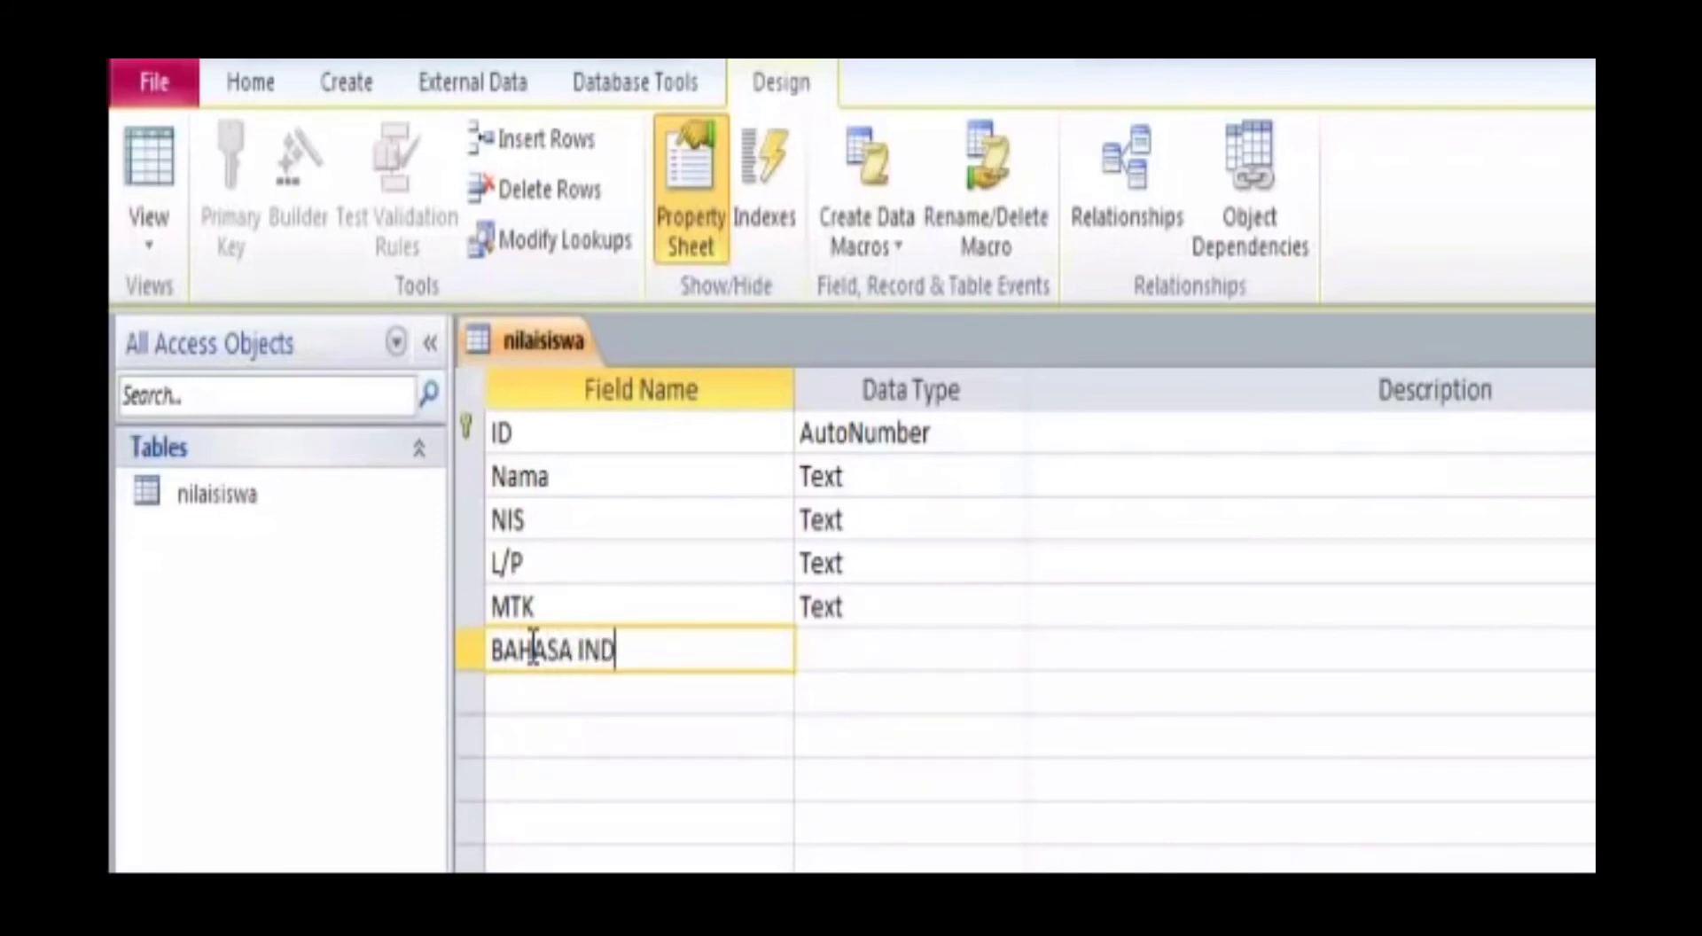
type("ONESIA")
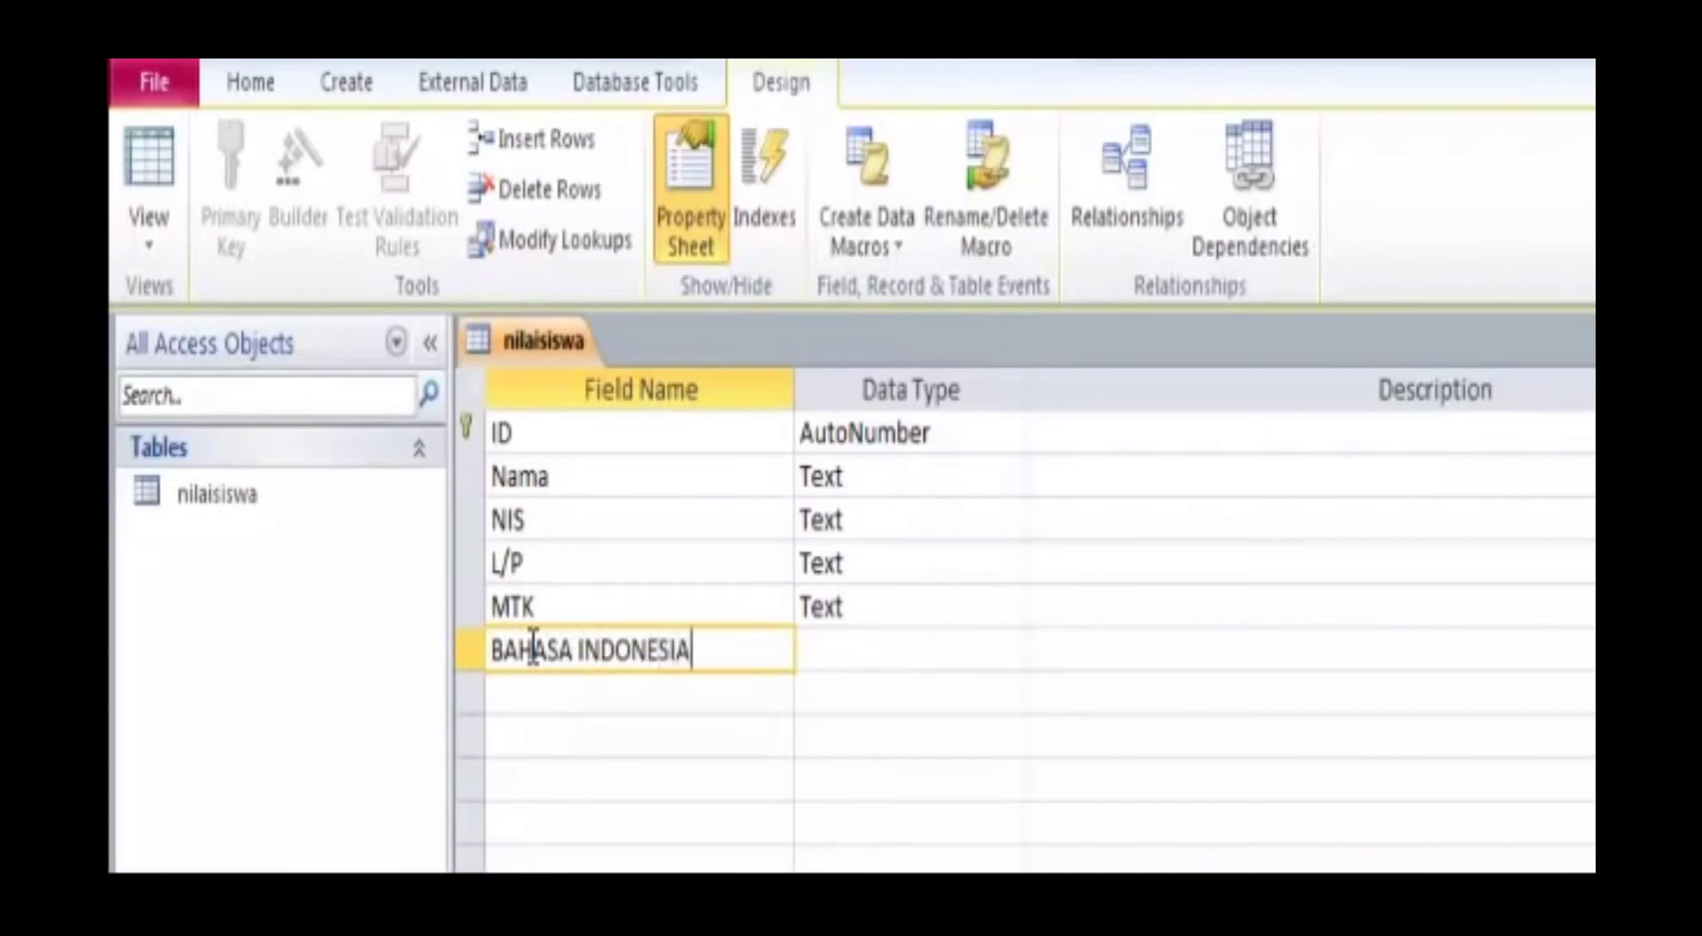
left_click(549, 698)
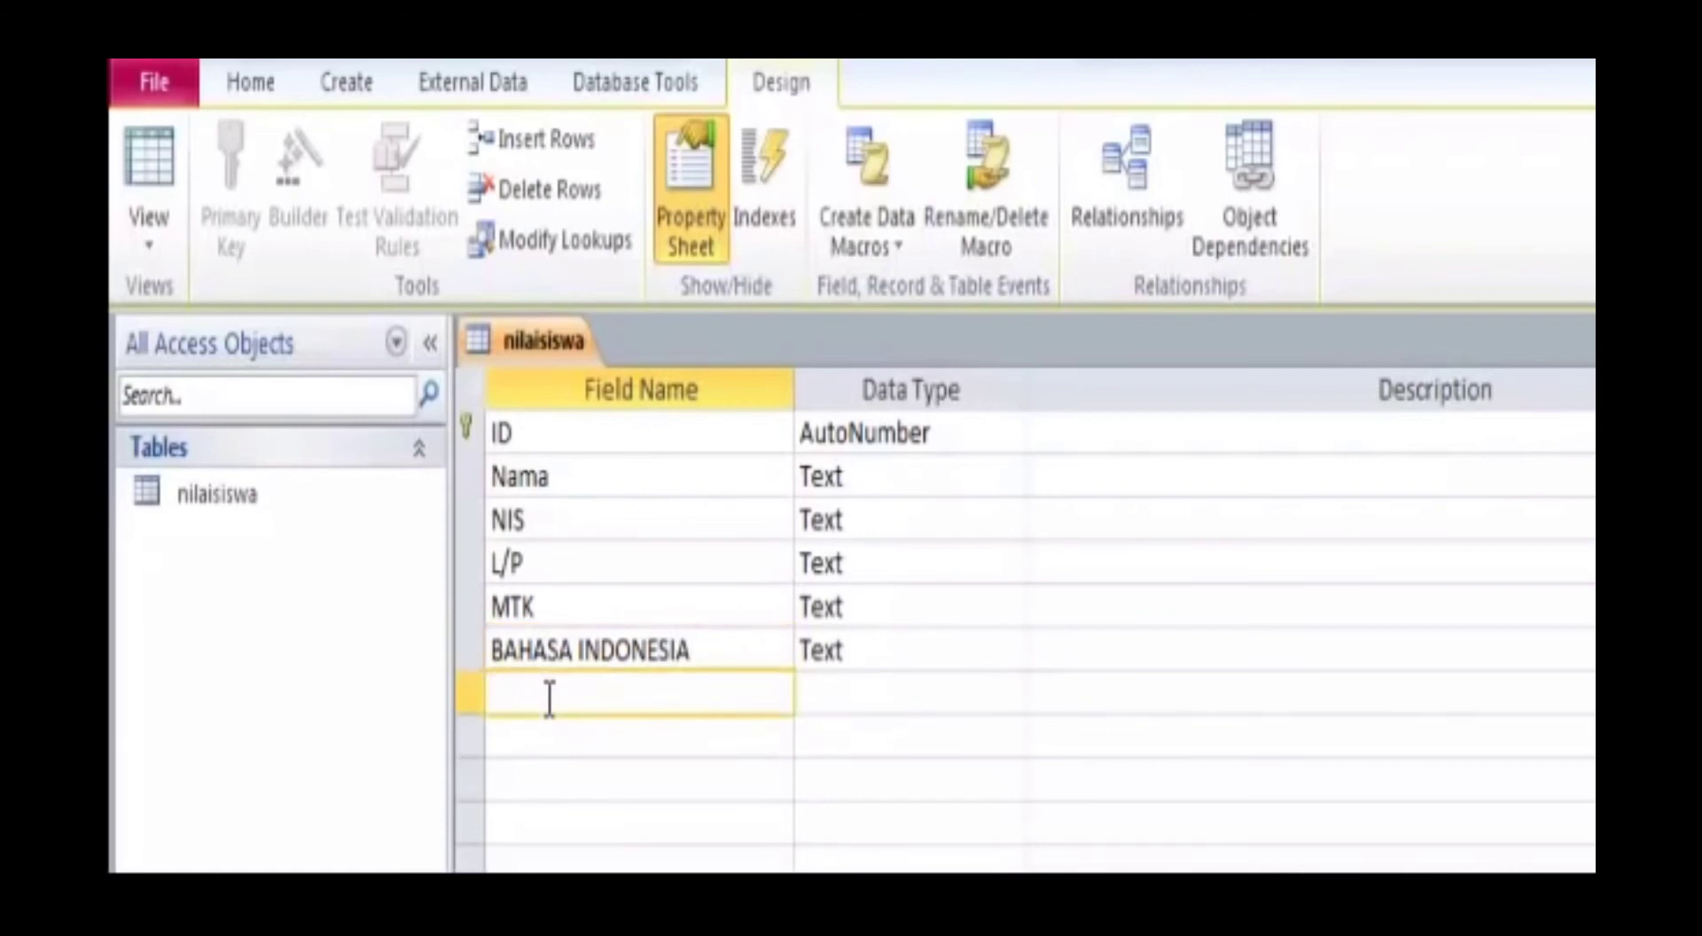
type("BAHASAINGGRIS")
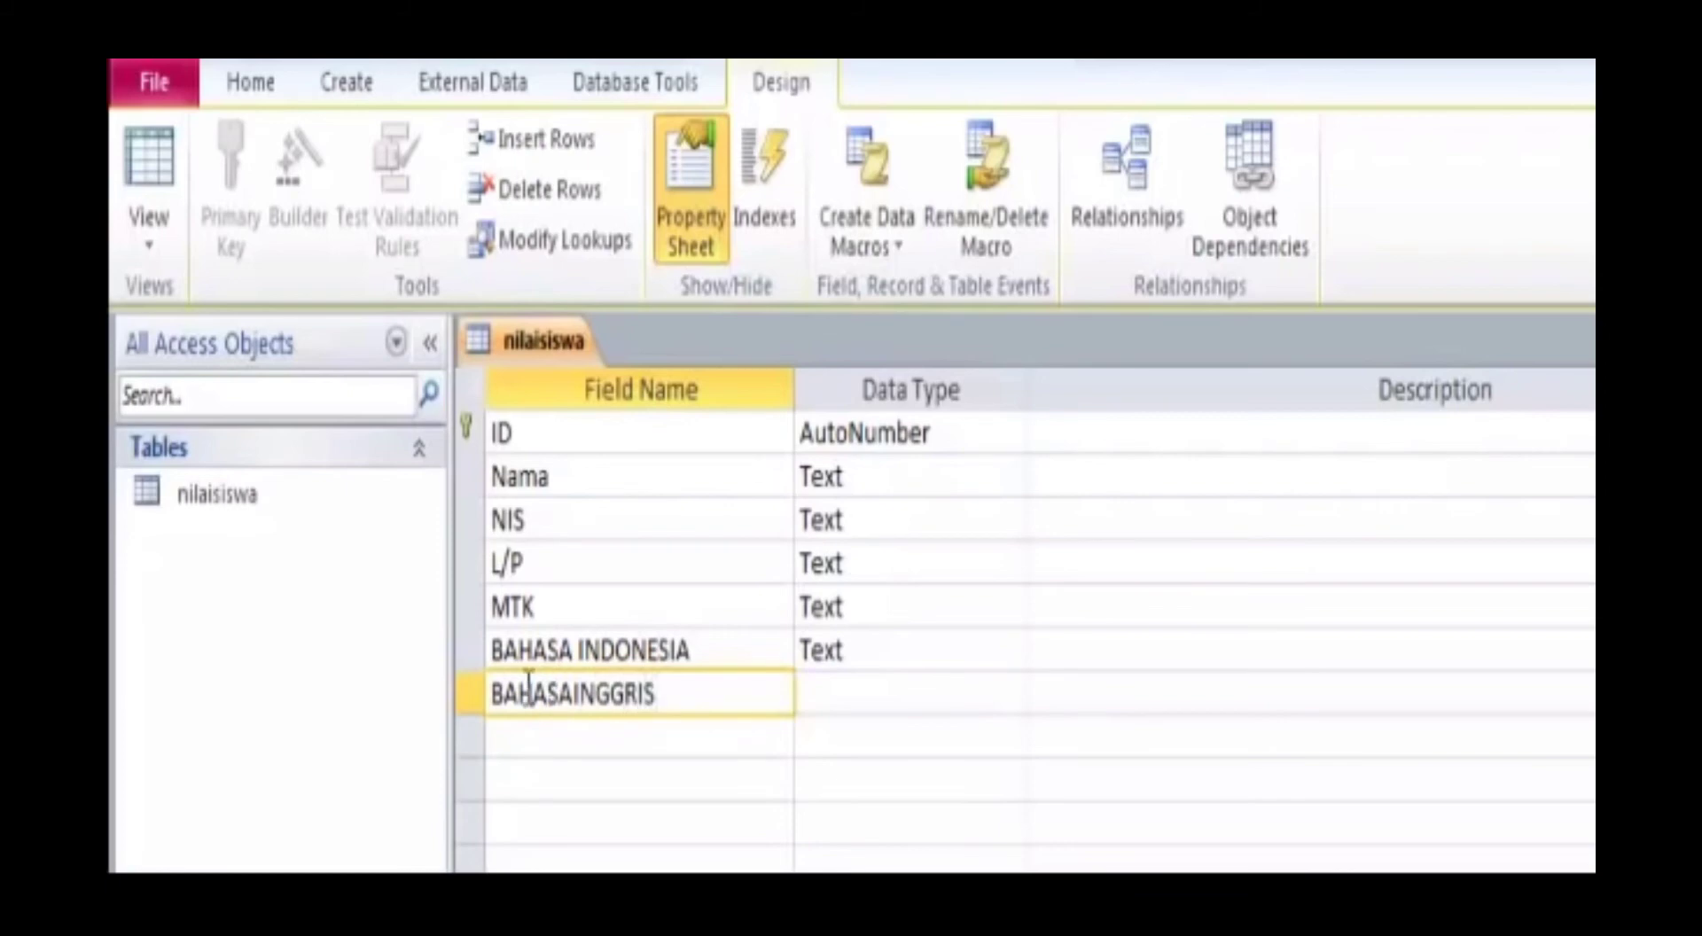
Add the fields JUMLAH and RATA-RATA at the end of the field list.
left_click(701, 742)
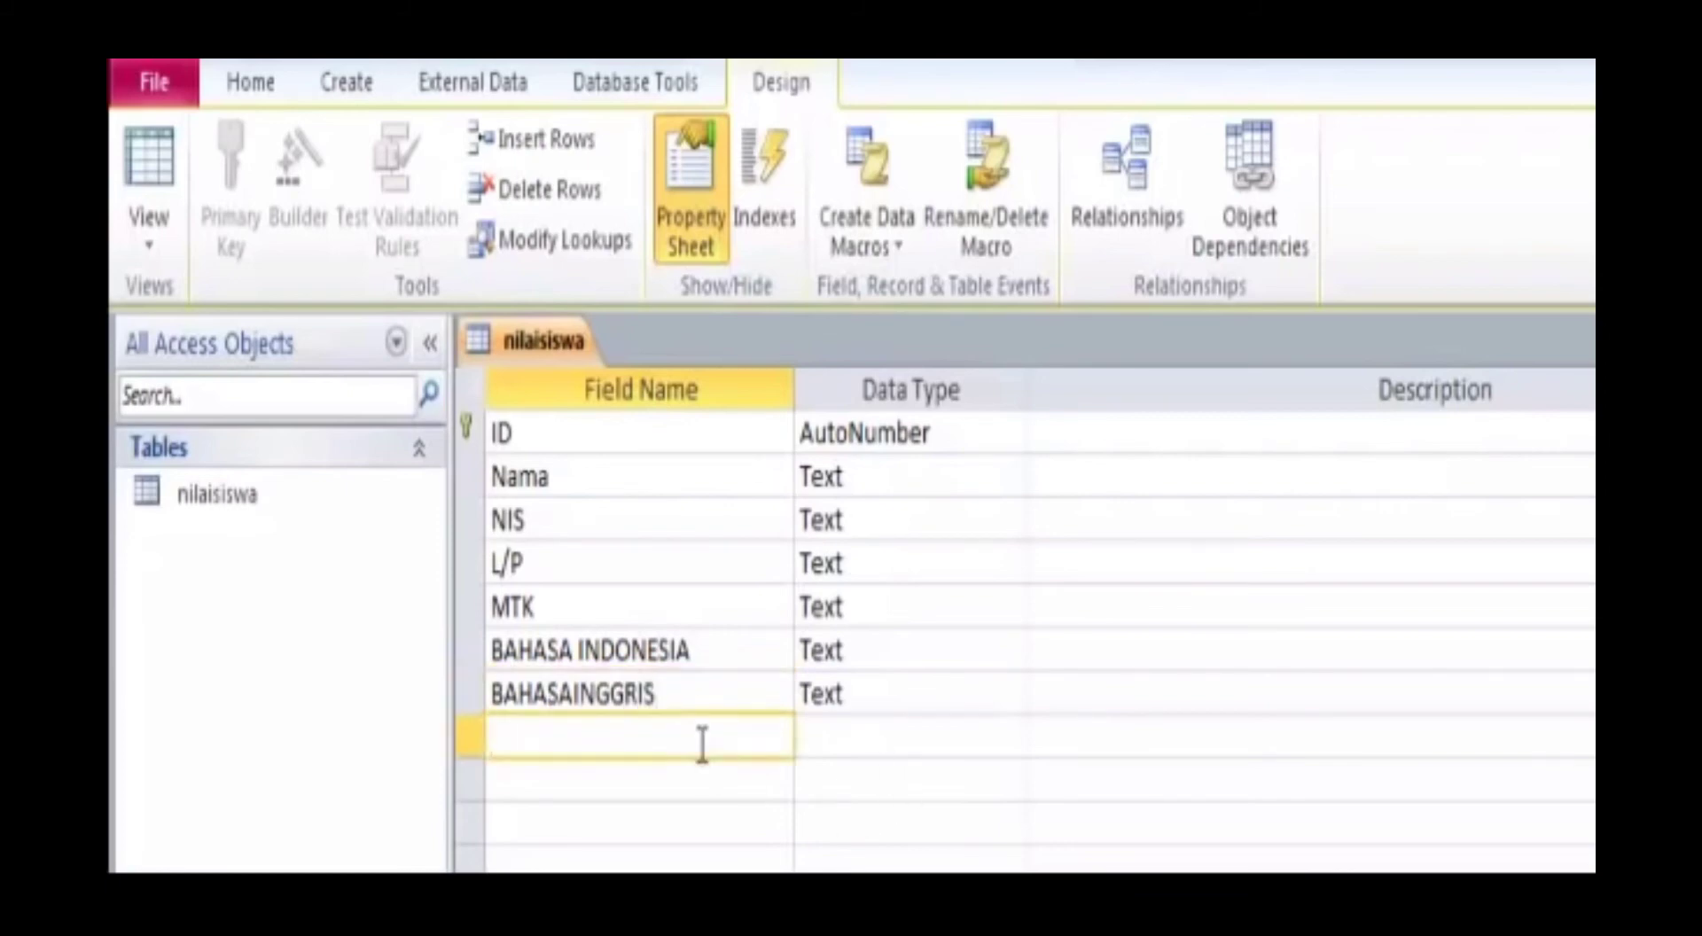
type("JUMLAH")
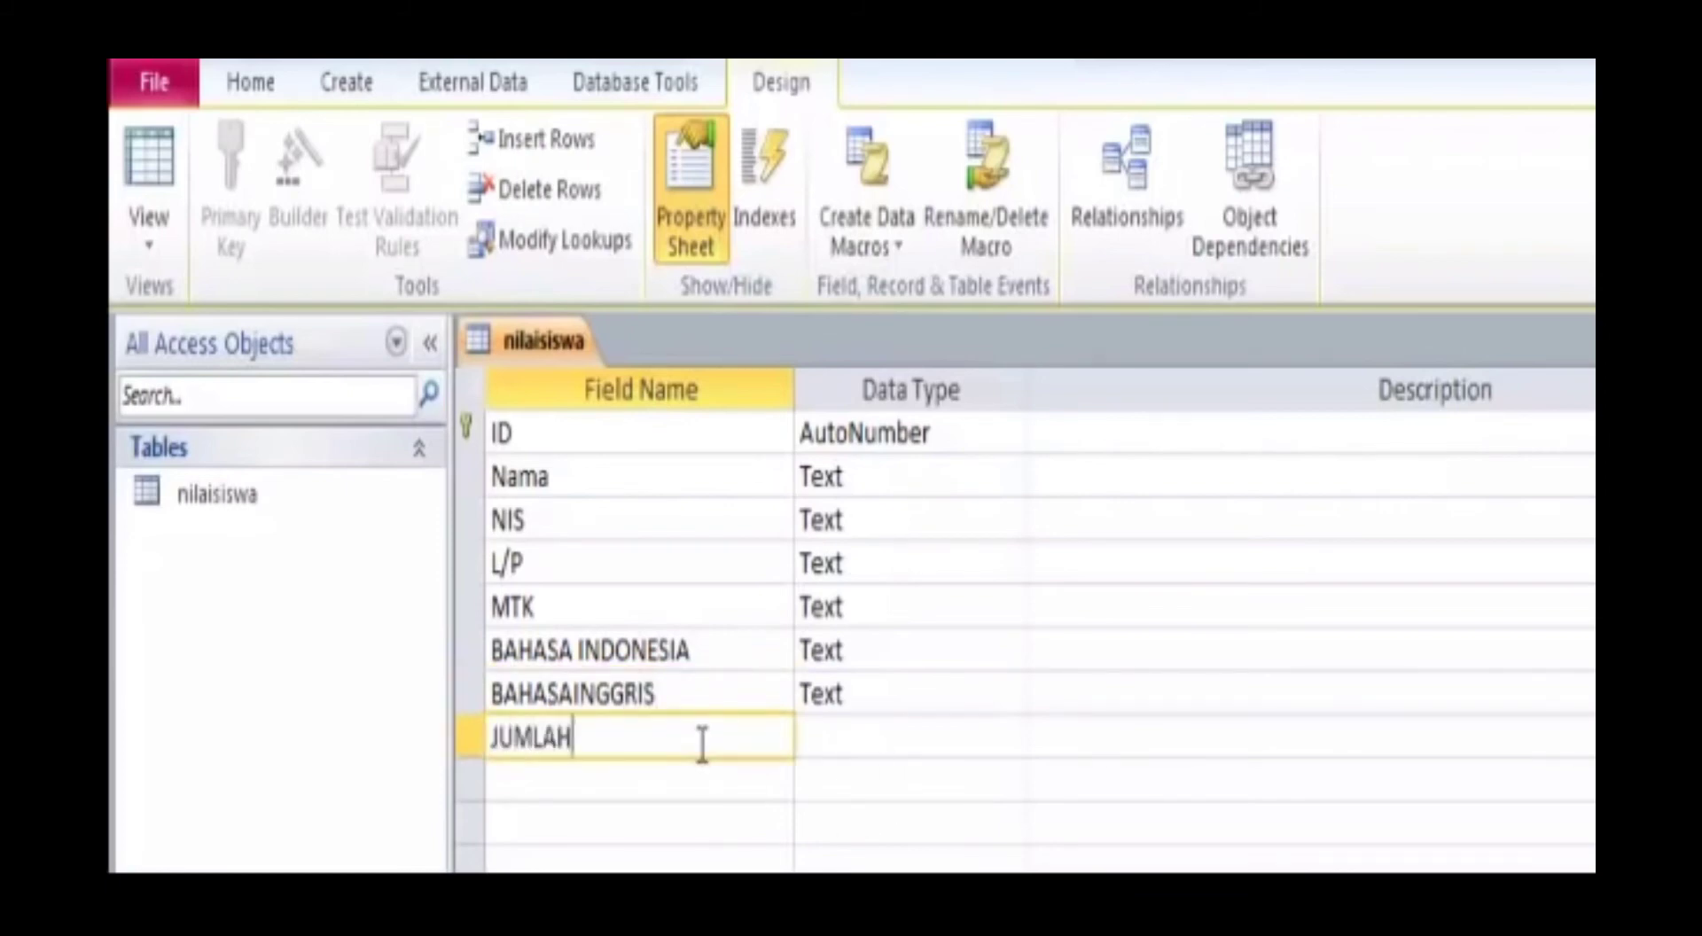
left_click(728, 785)
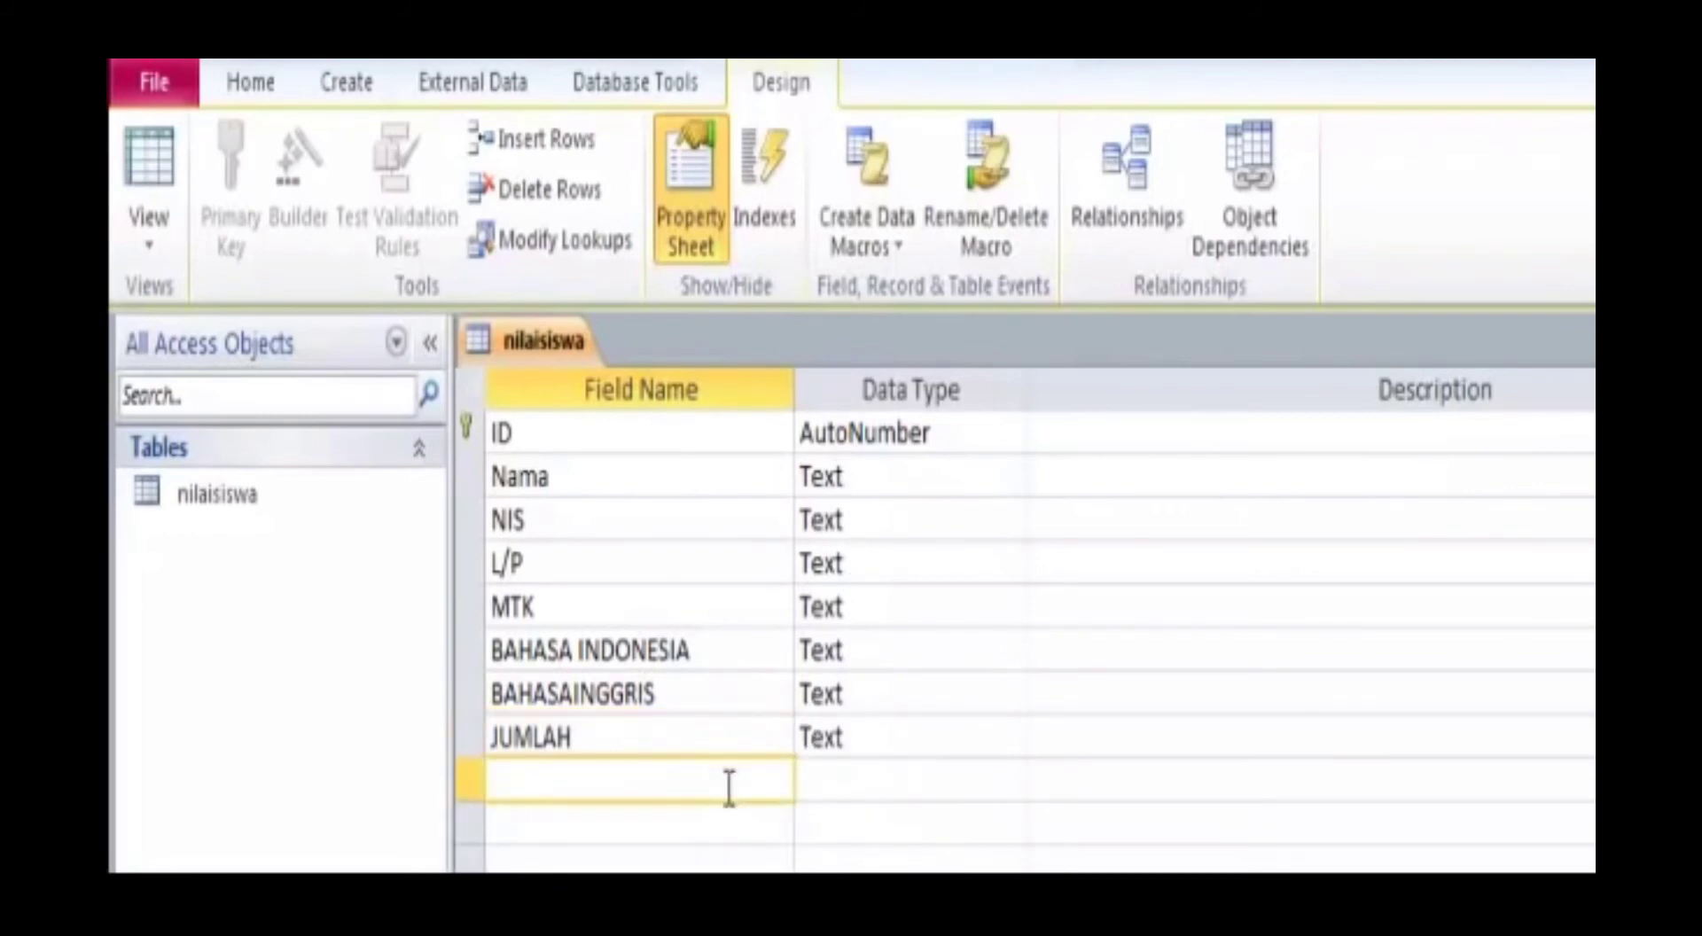
type("RATA-RATA")
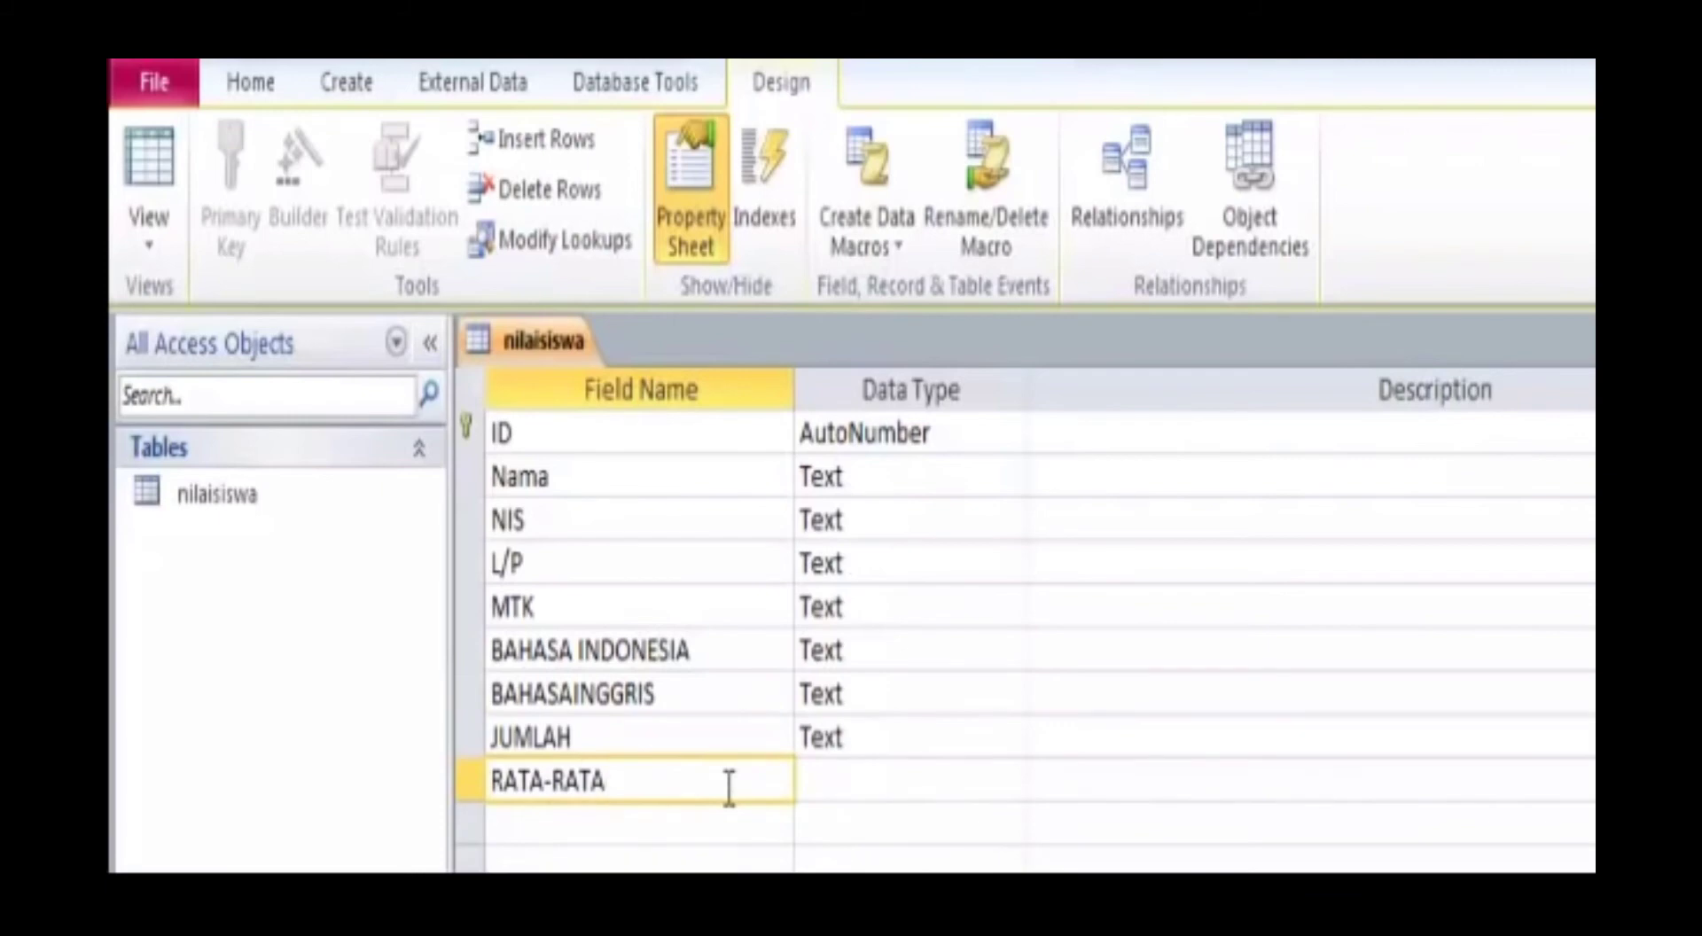
Set the data type of the NIS field to Number in the nilaisiswa table.
left_click(874, 473)
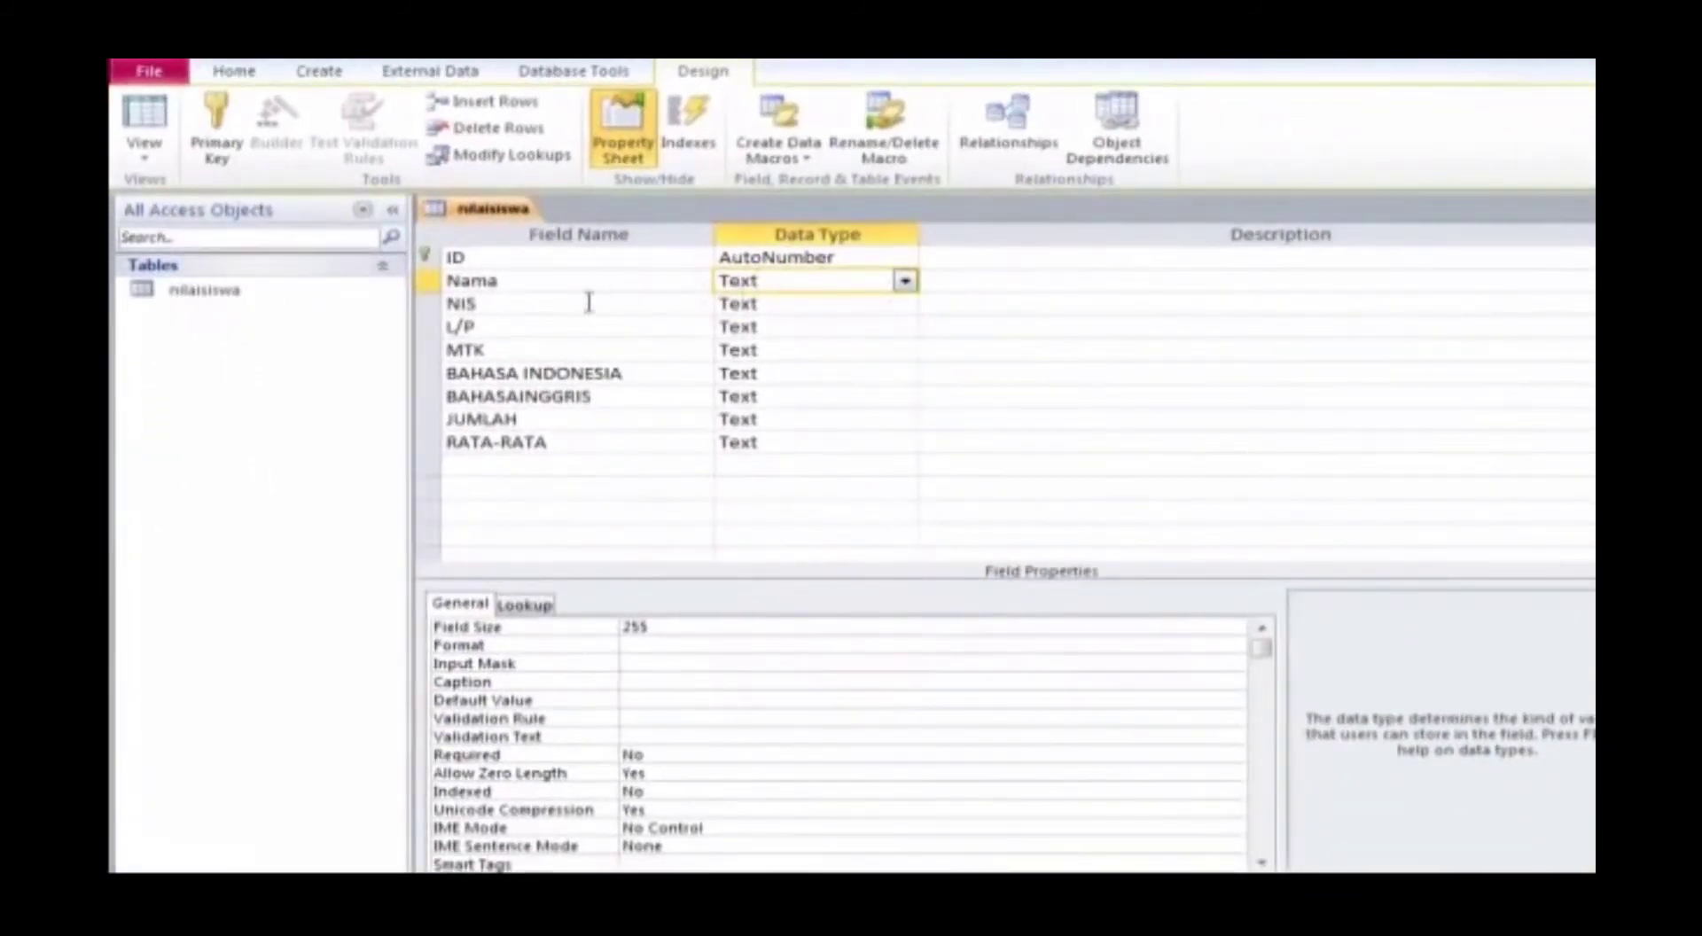
left_click(753, 304)
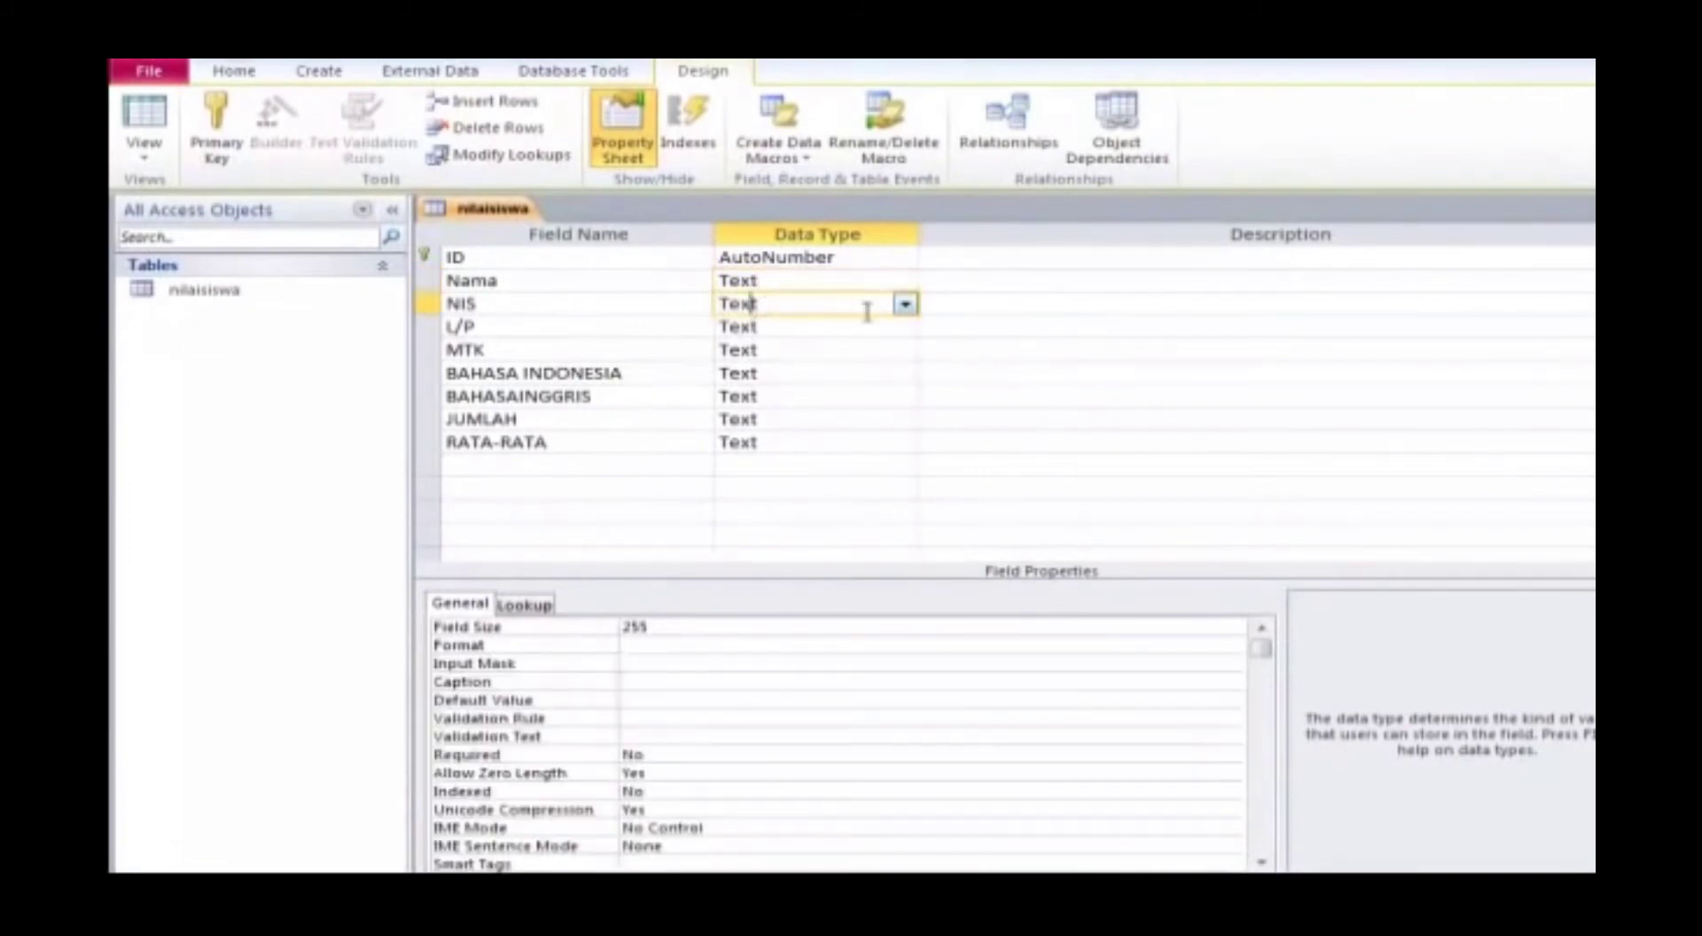
left_click(904, 304)
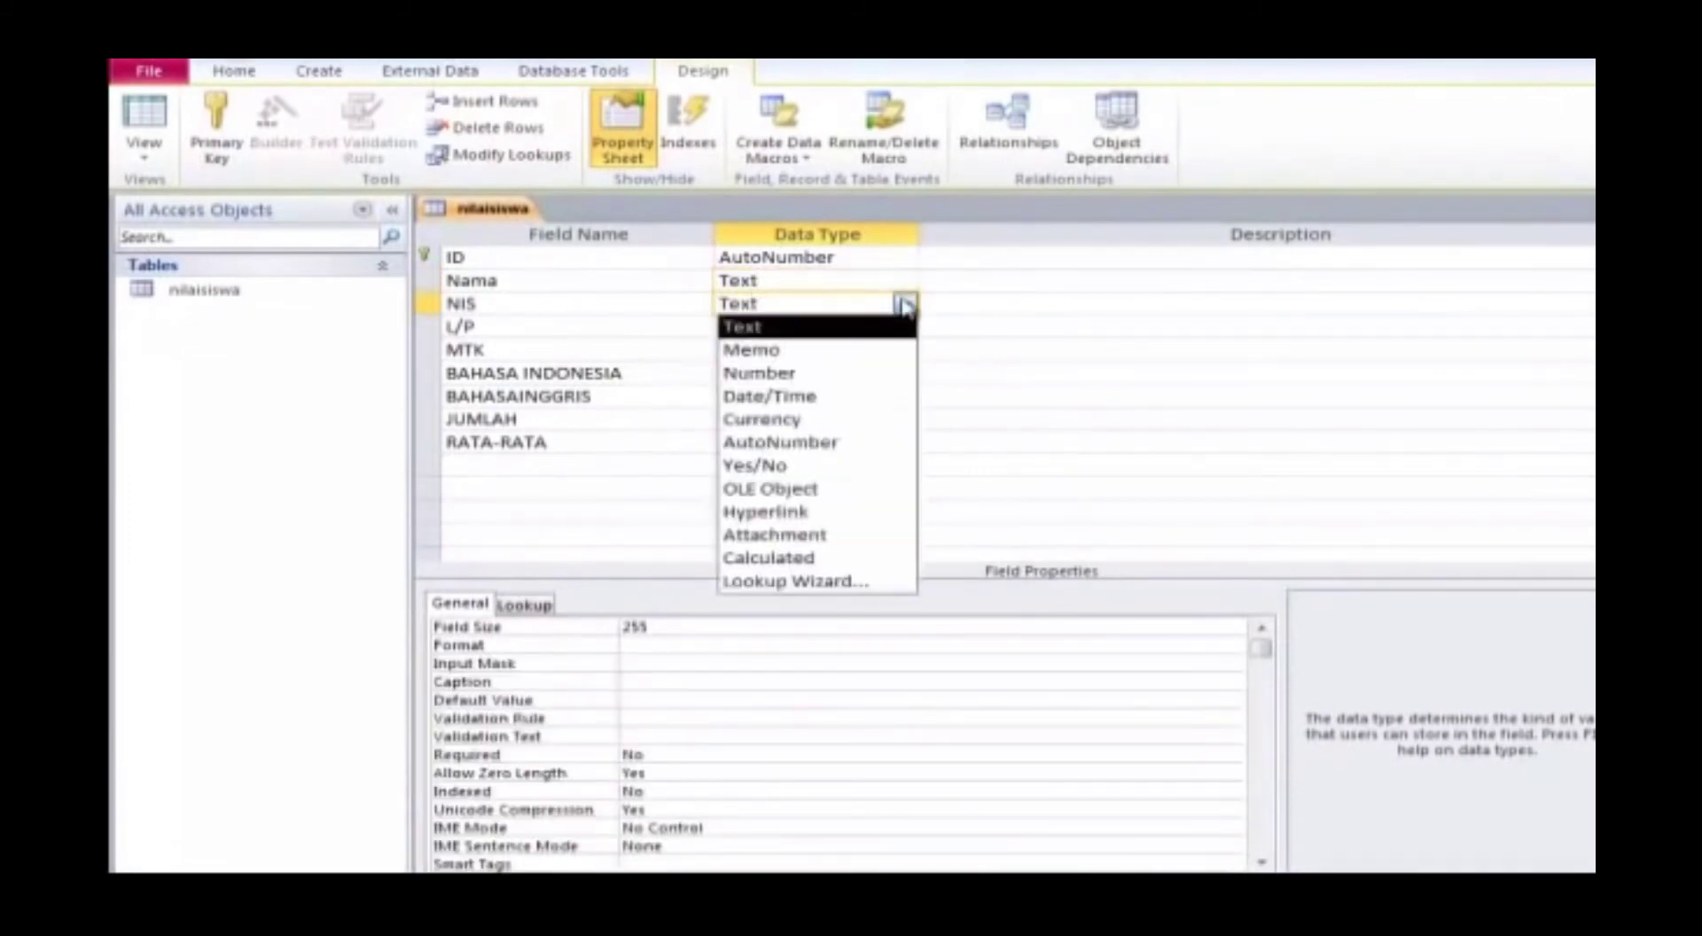
left_click(875, 374)
Limit the L/P text field to a field size of 2.
left_click(864, 327)
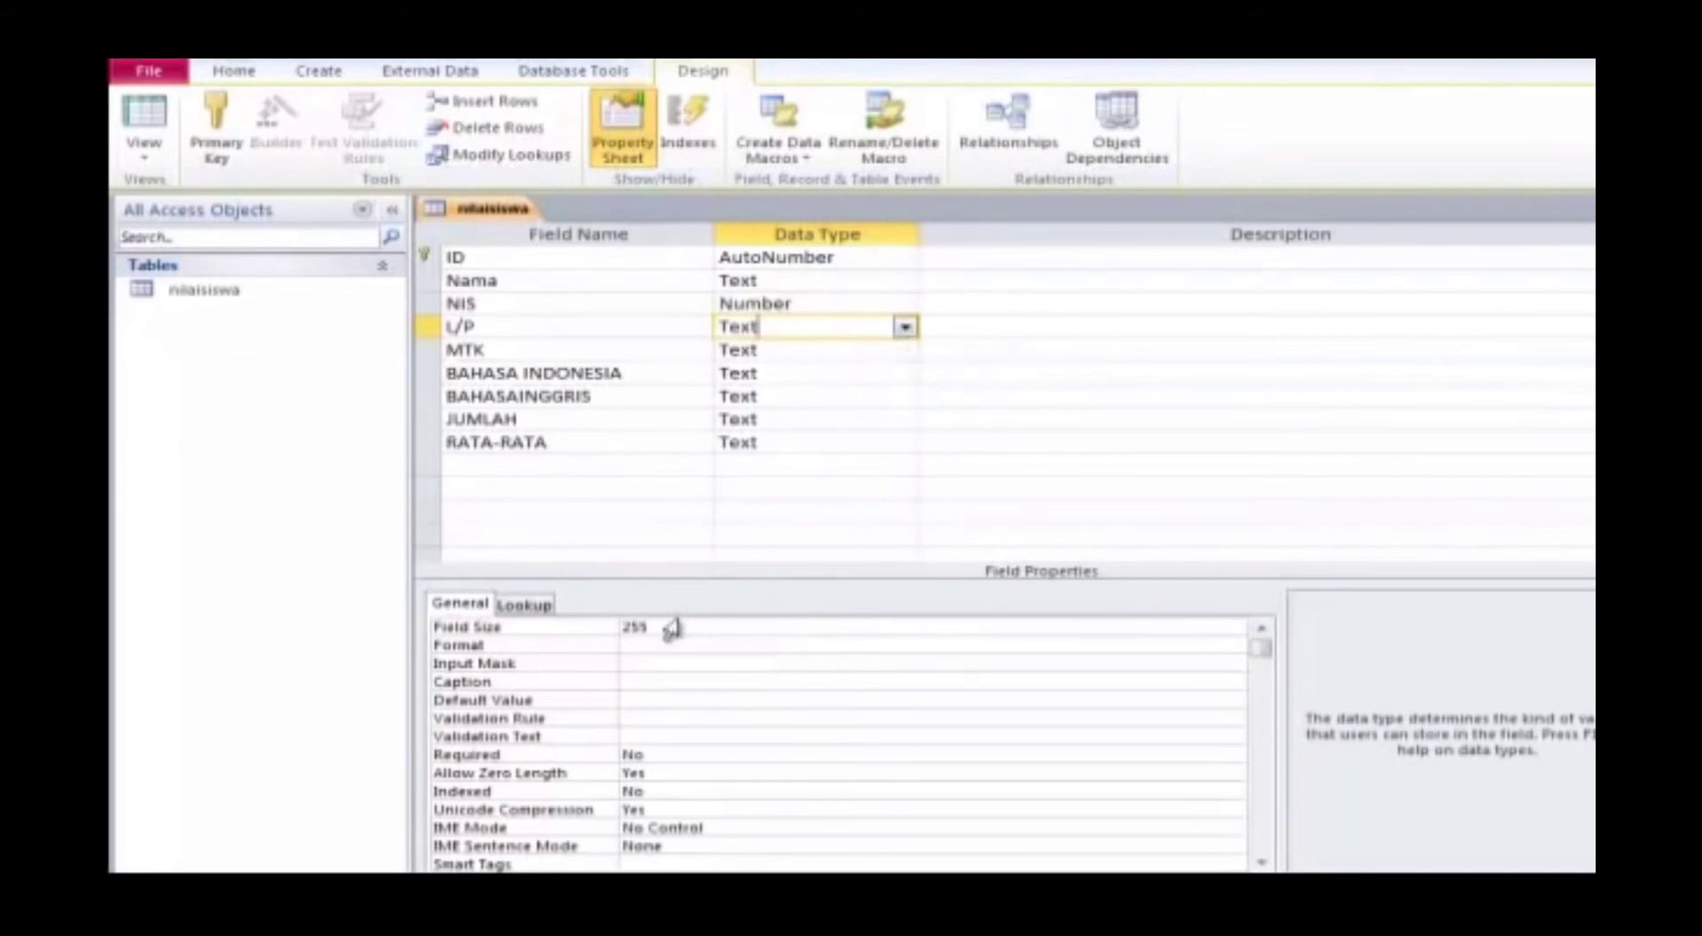
left_click_drag(671, 628, 623, 629)
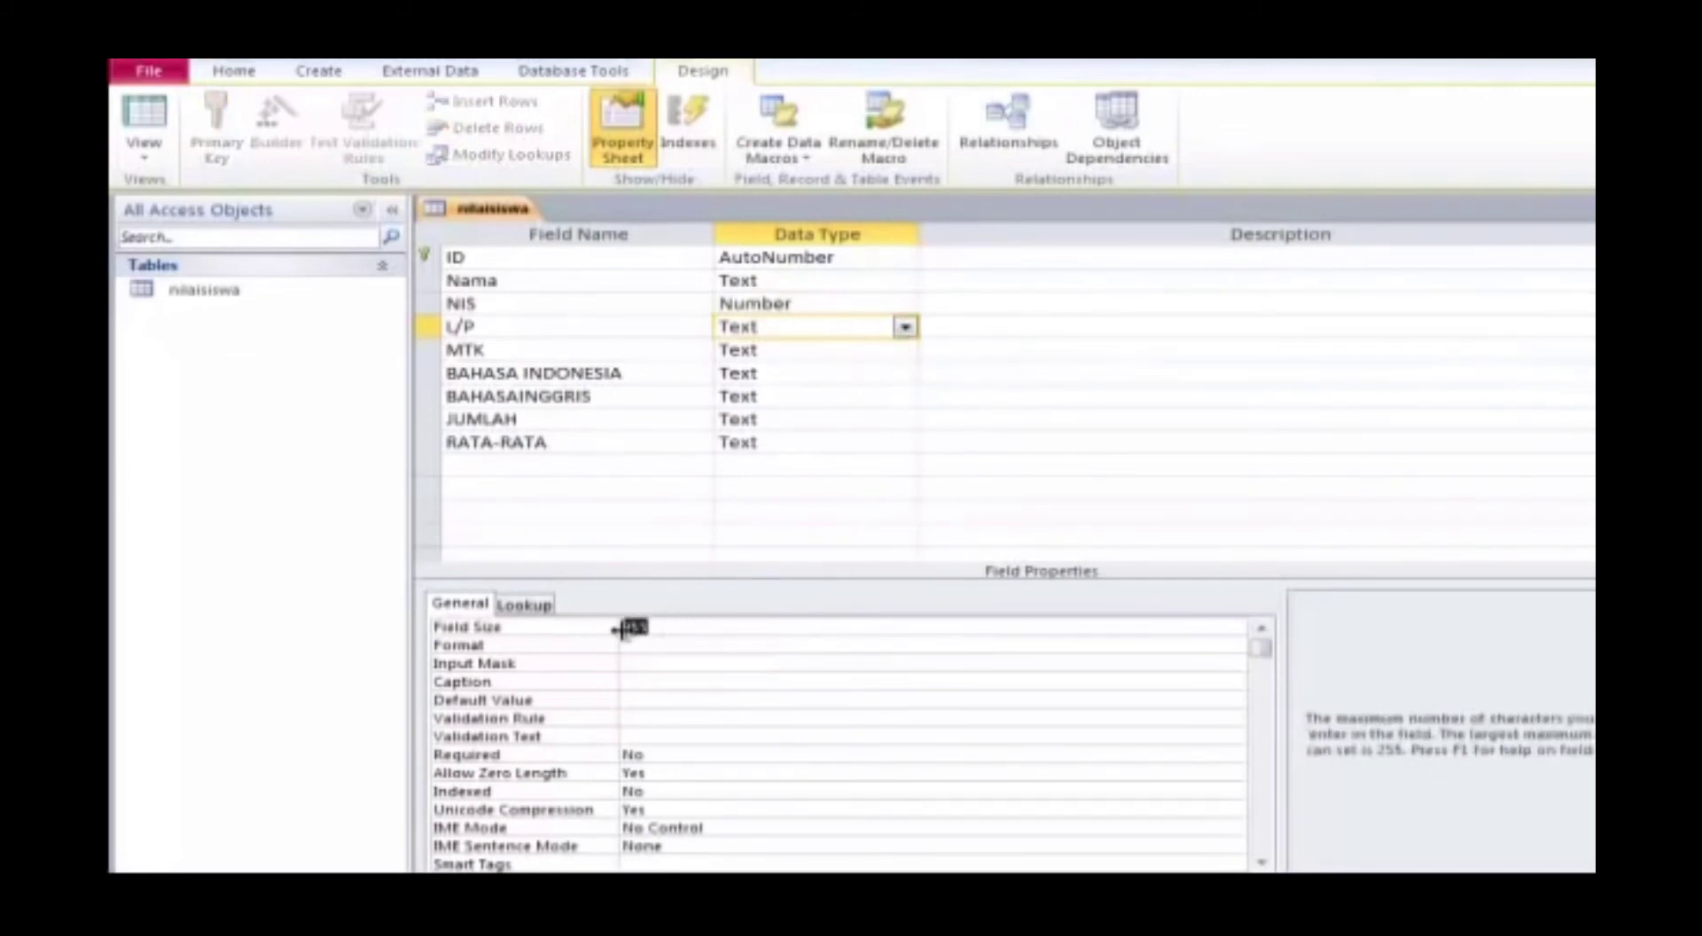
type("2")
Set the data type of the subject fields MTK, BAHASA INDONESIA and BAHASAINGGRIS to Number.
left_click(750, 350)
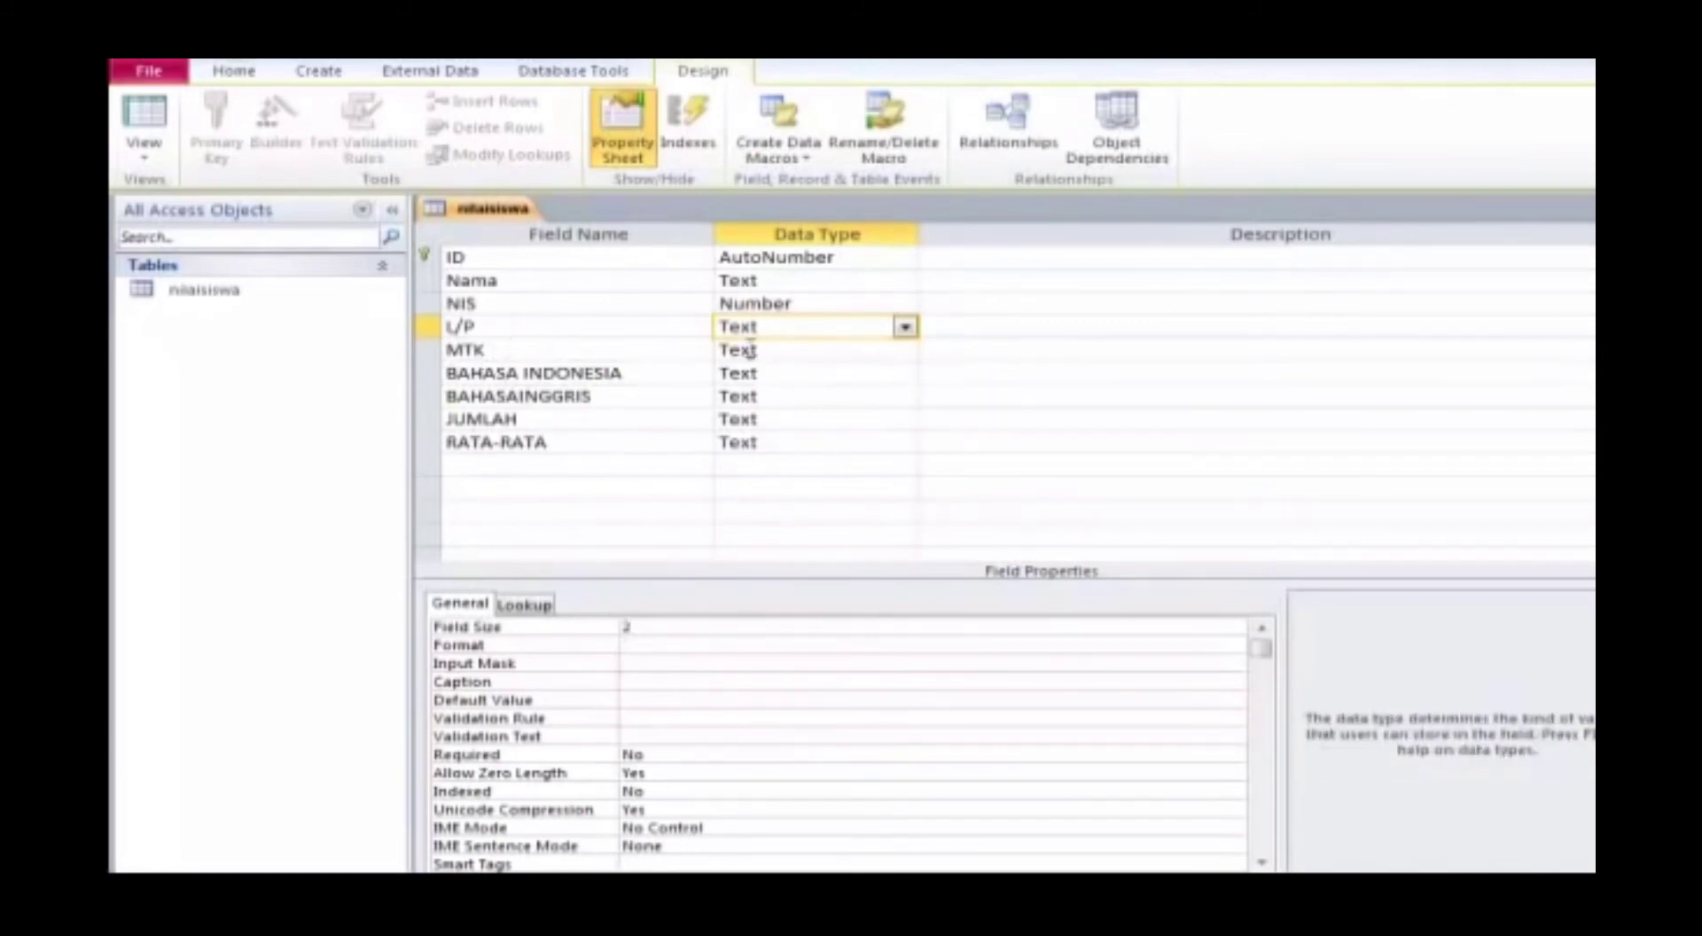
left_click(906, 351)
left_click(864, 418)
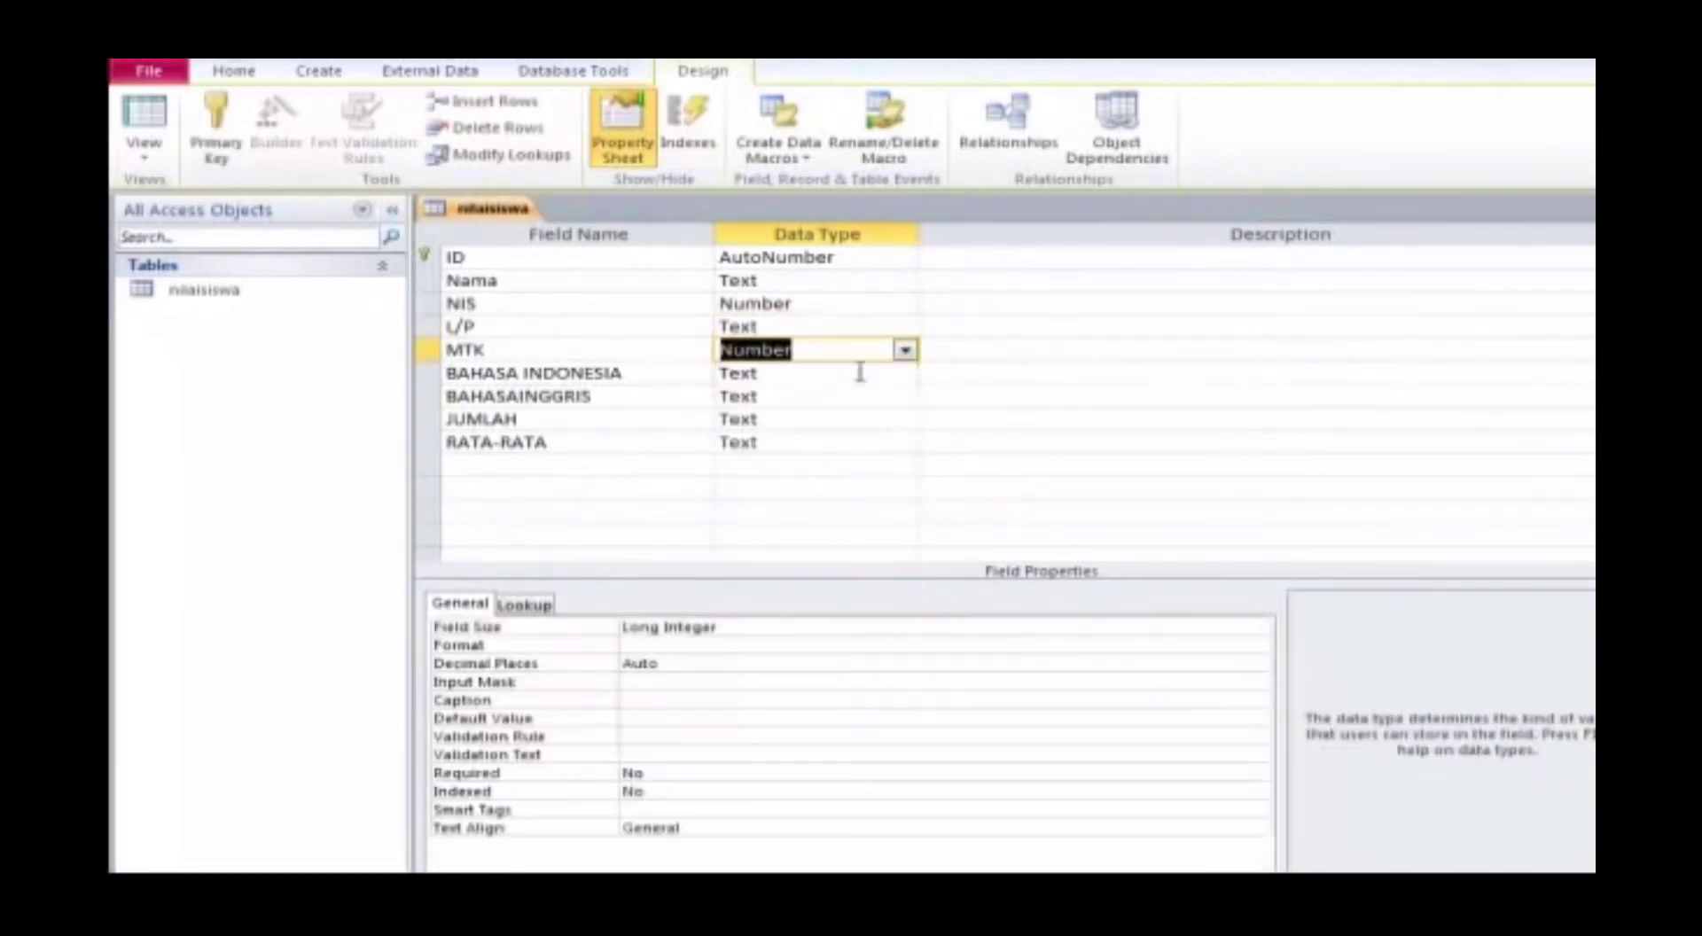
left_click(864, 372)
left_click(904, 372)
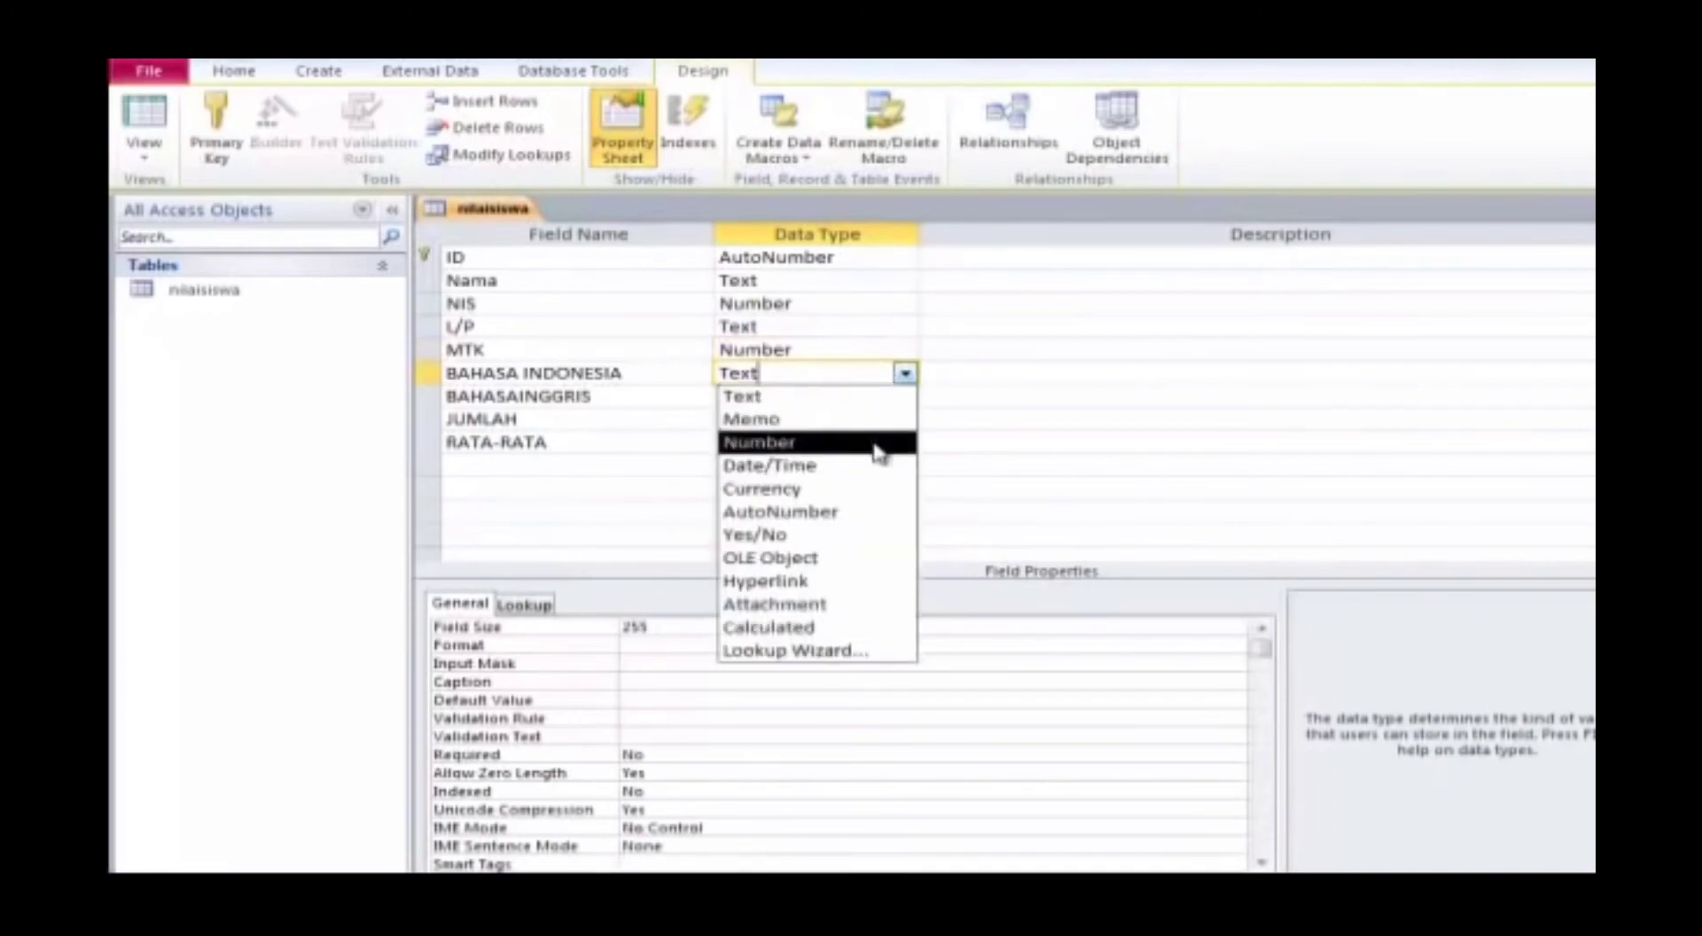
left_click(874, 441)
left_click(877, 397)
left_click(904, 397)
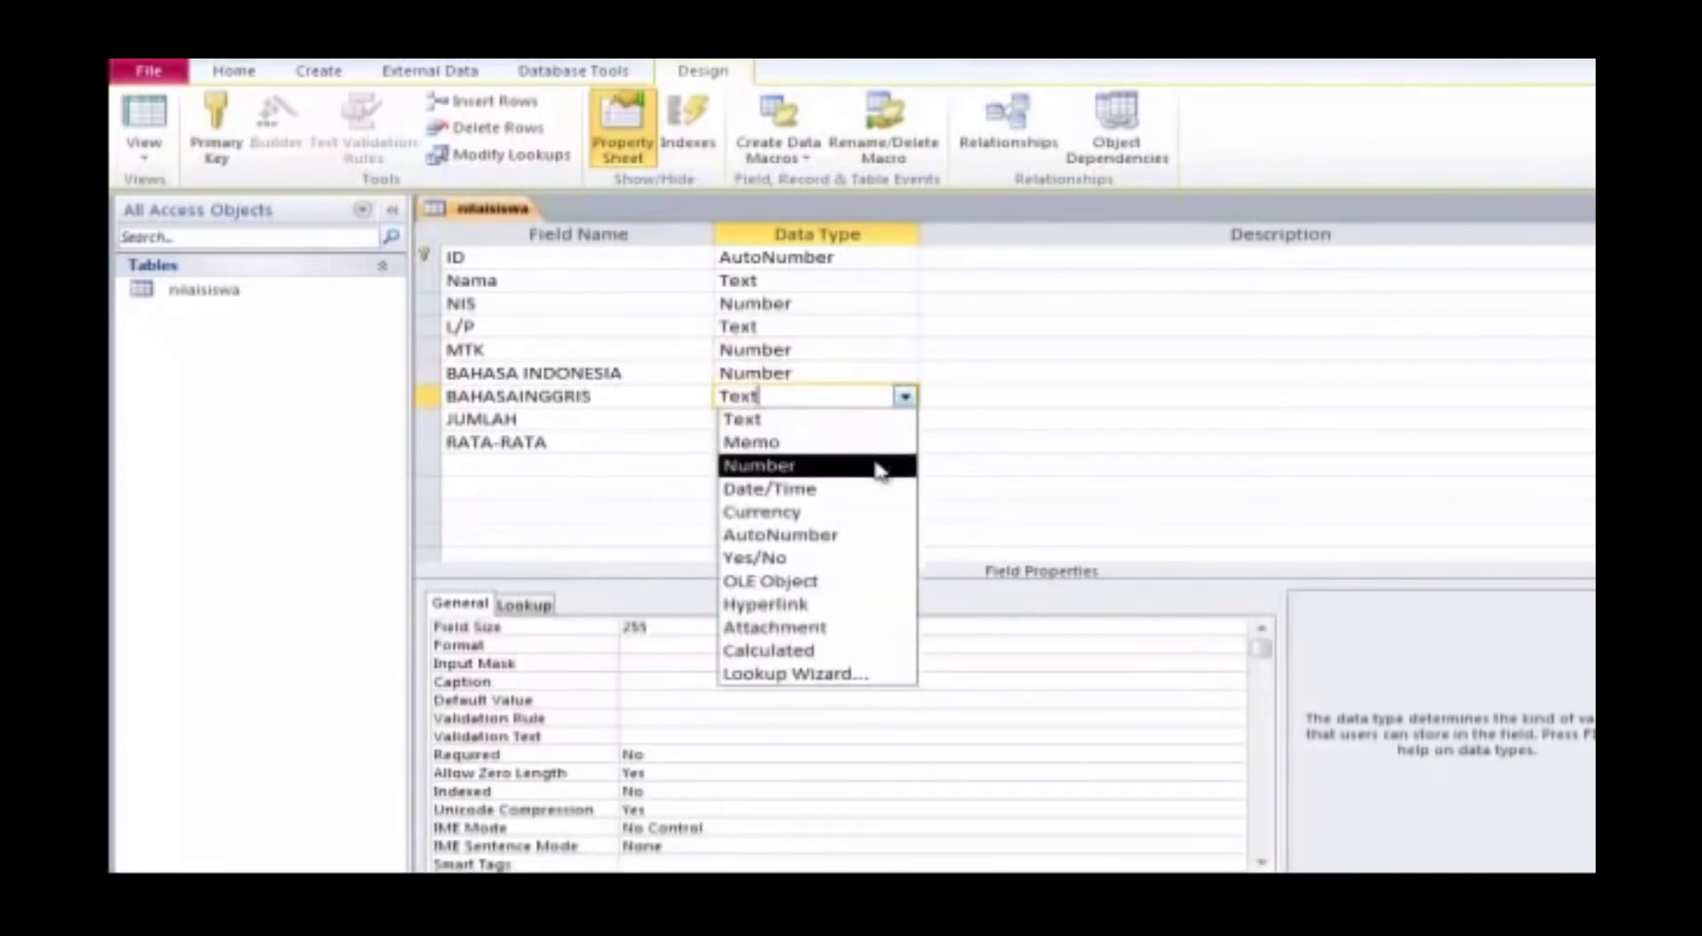
left_click(877, 464)
Make JUMLAH a Calculated field with the expression [MTK] + [BAHASA INDONESIA] + [BAHASAINGGRIS].
left_click(793, 350)
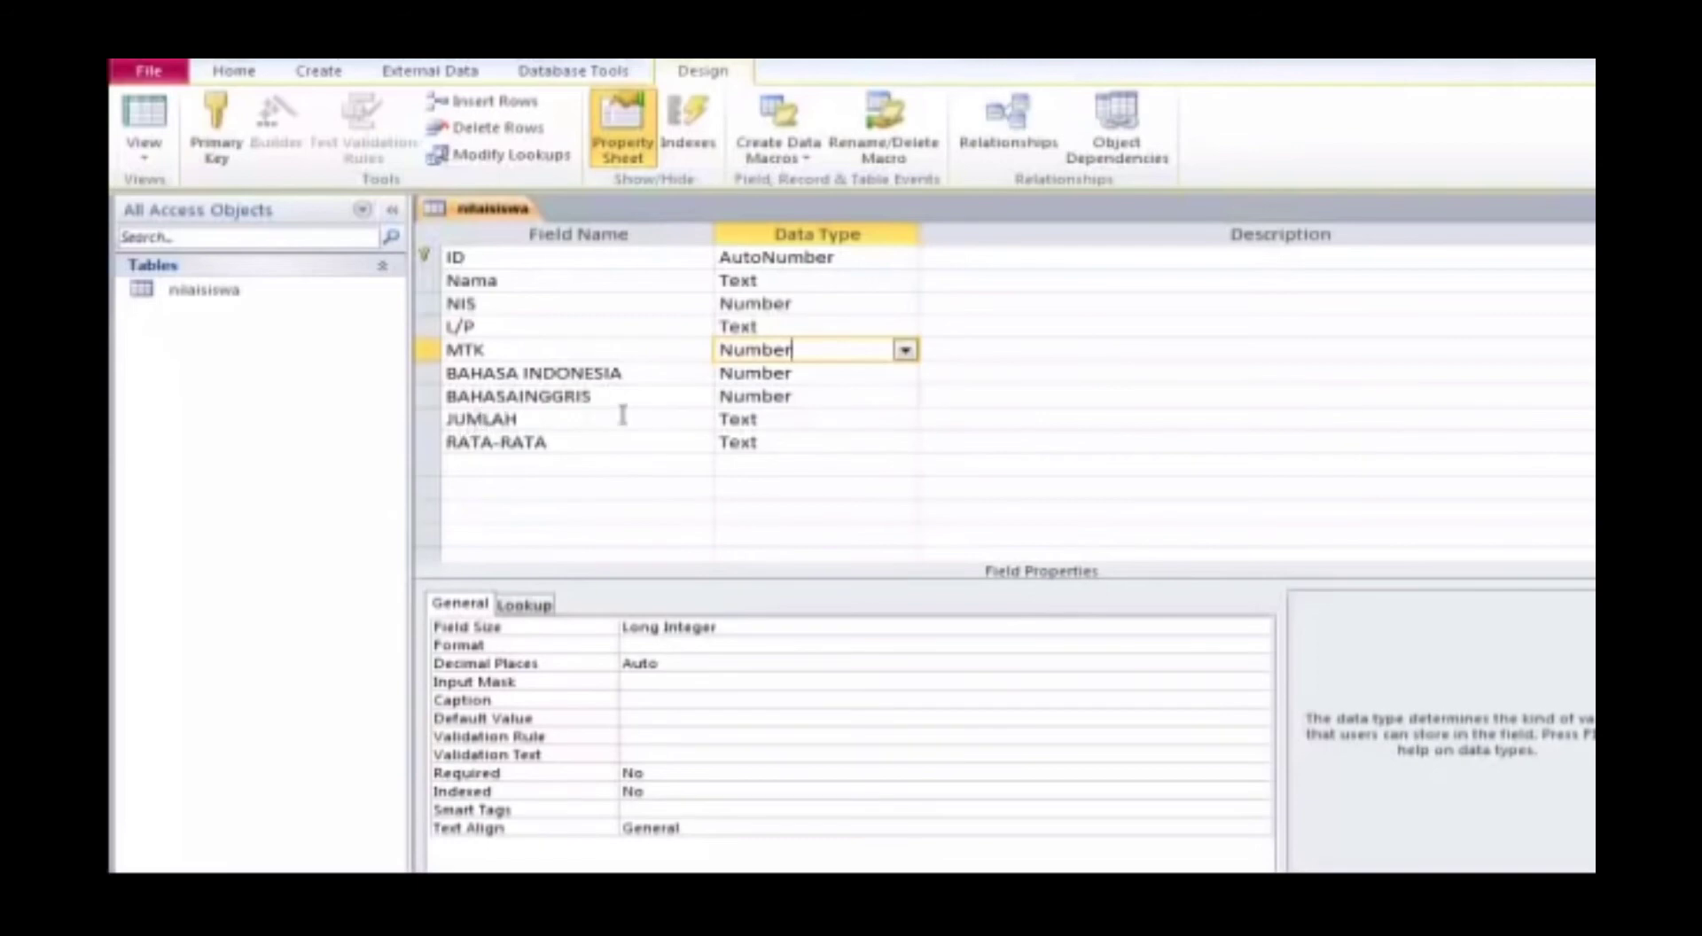
left_click(809, 419)
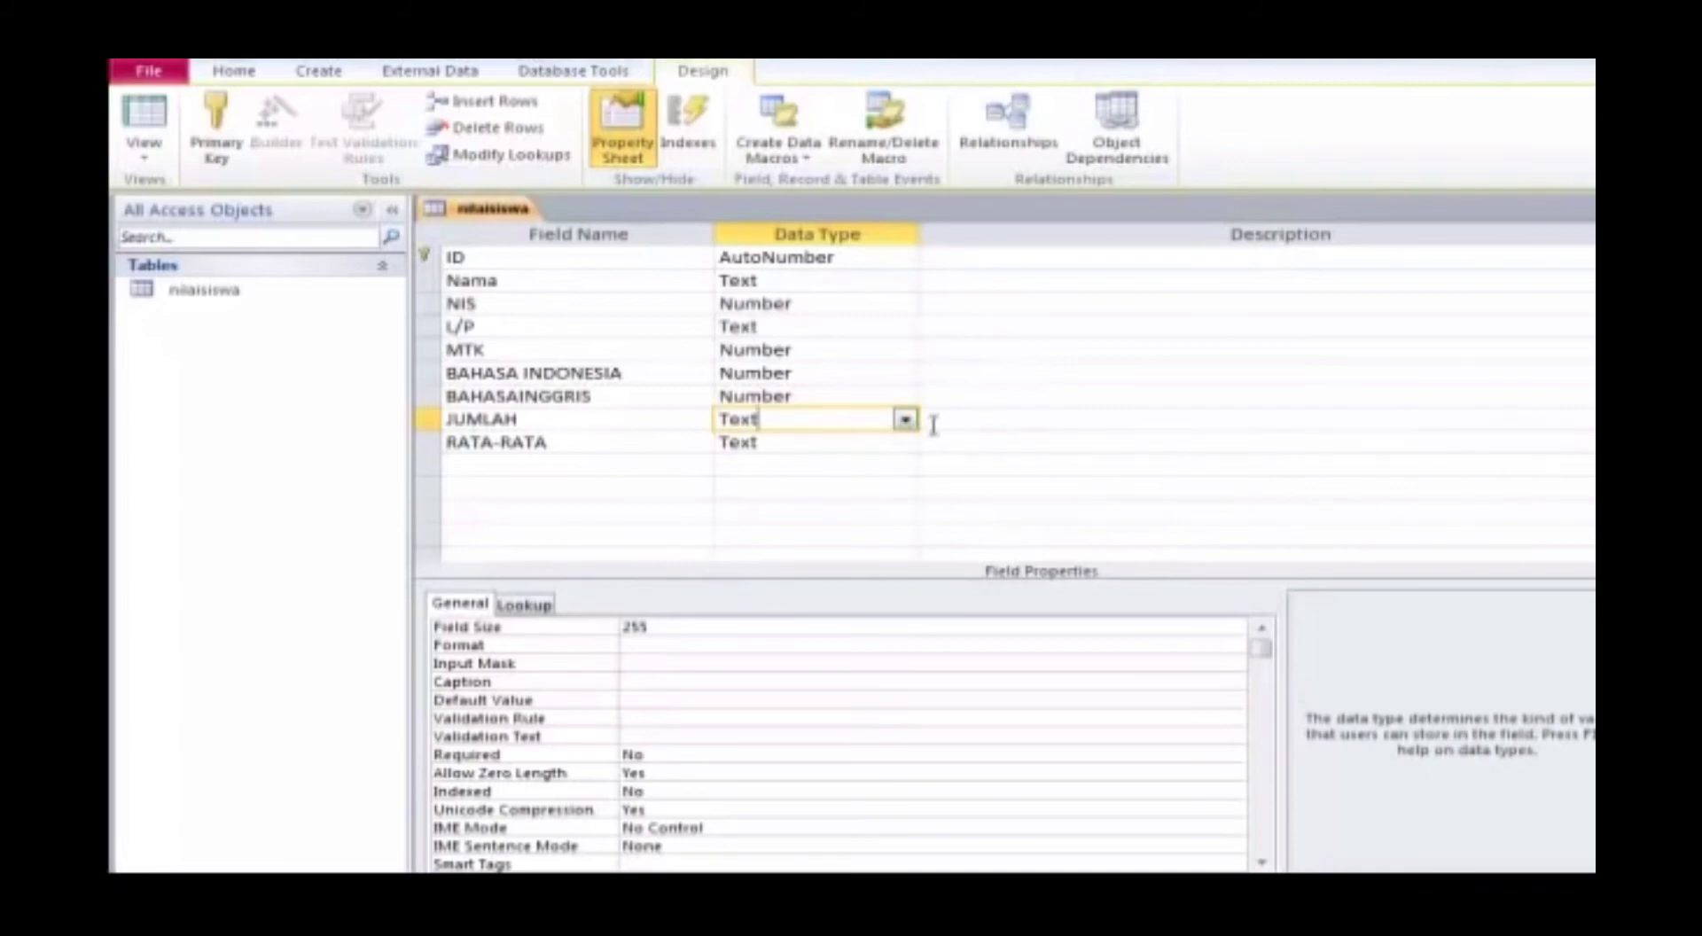
left_click(904, 423)
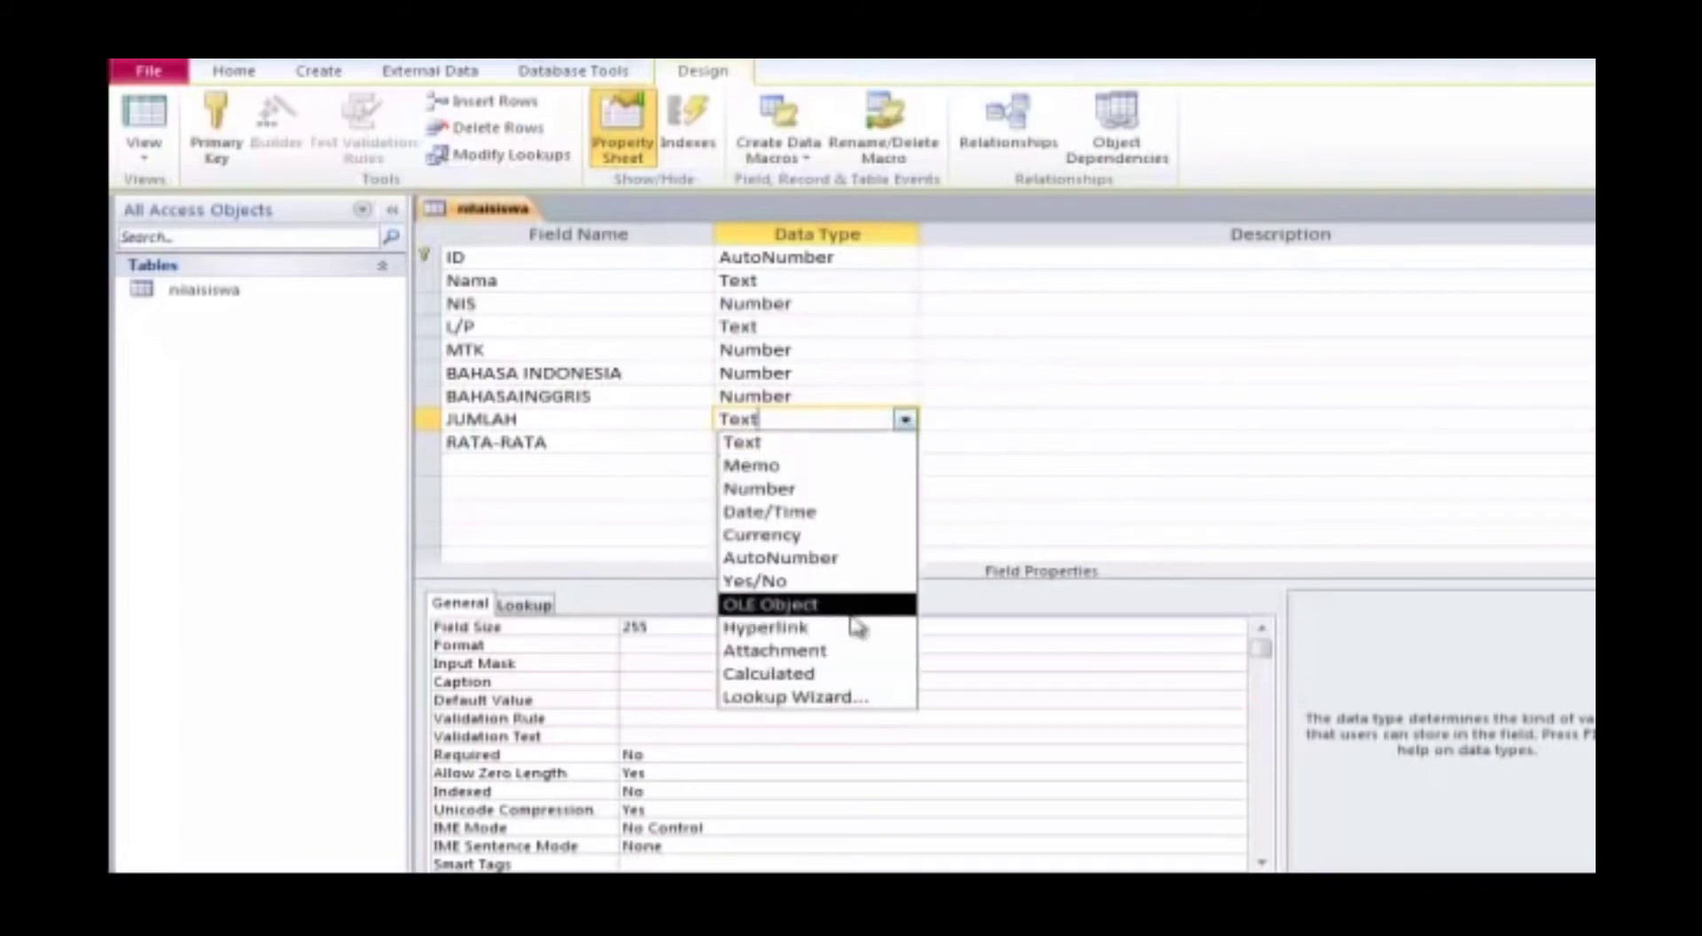
left_click(848, 677)
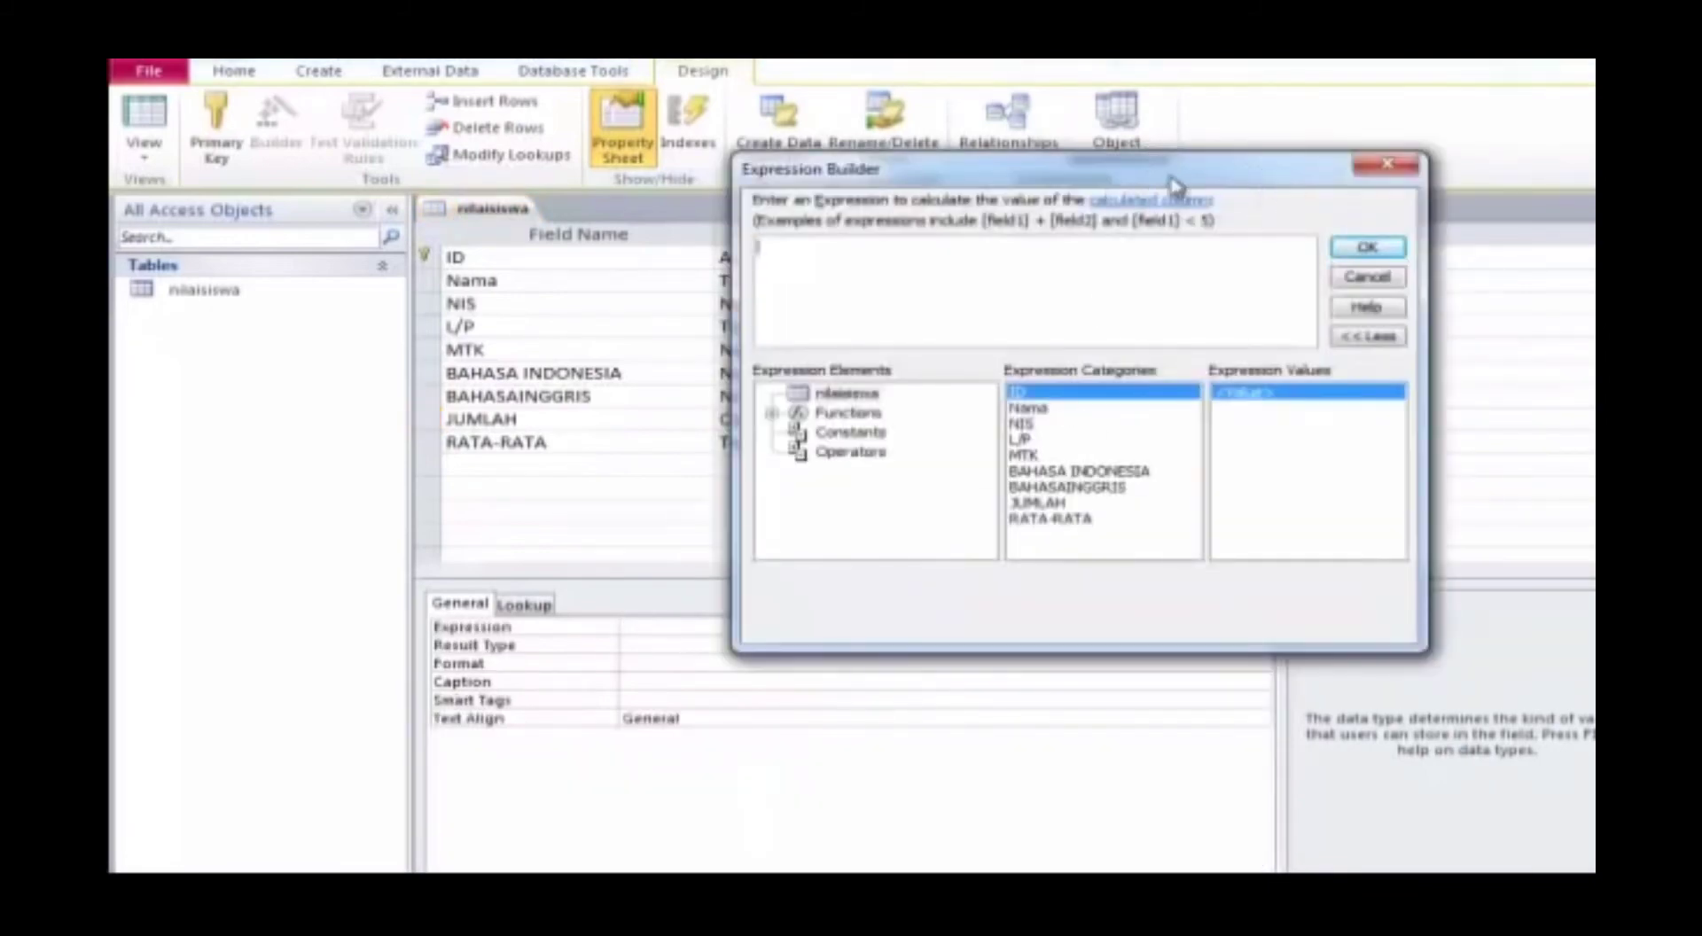
left_click_drag(1178, 182, 1417, 182)
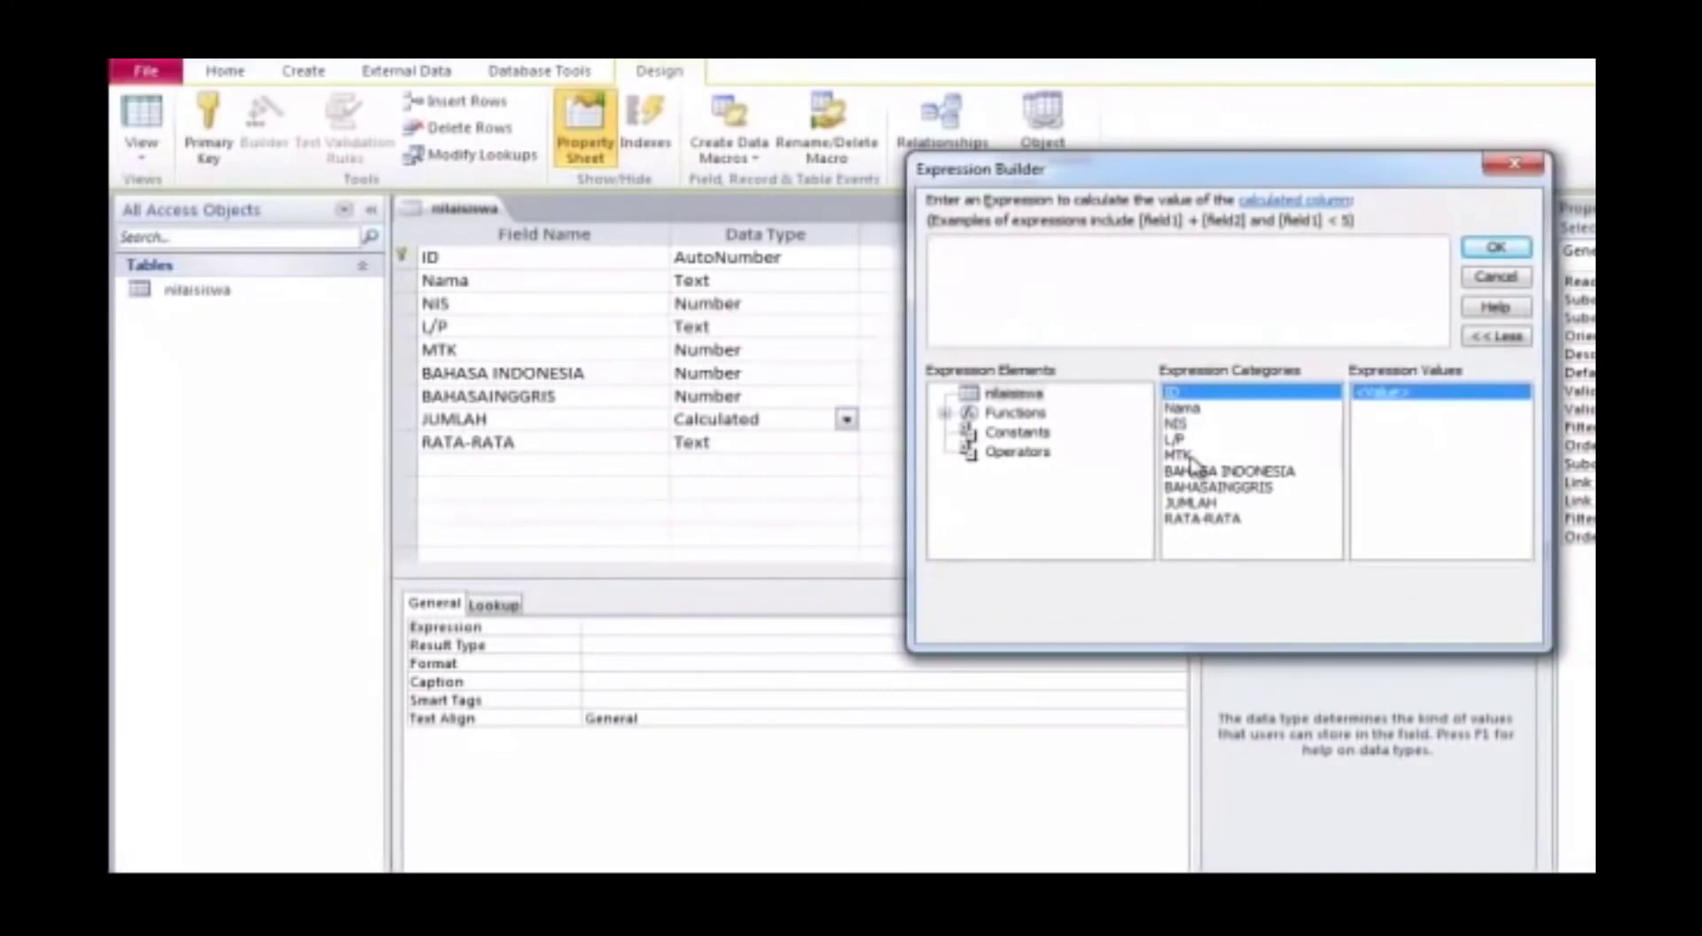
double_click(1192, 456)
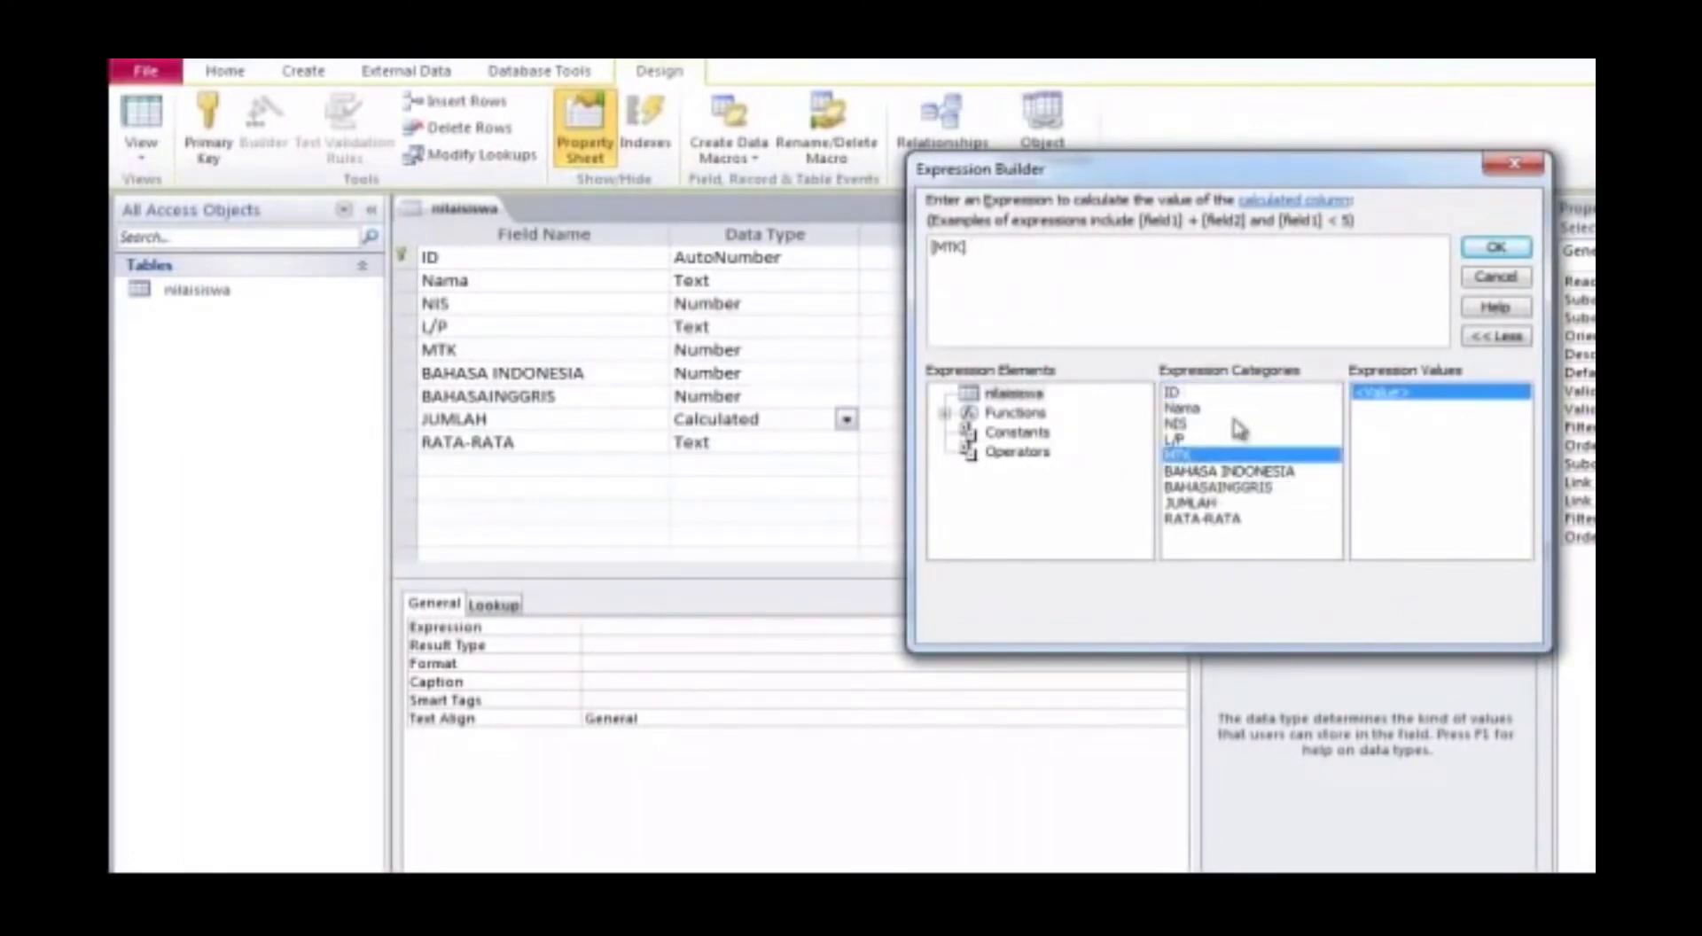
type("+")
double_click(1265, 471)
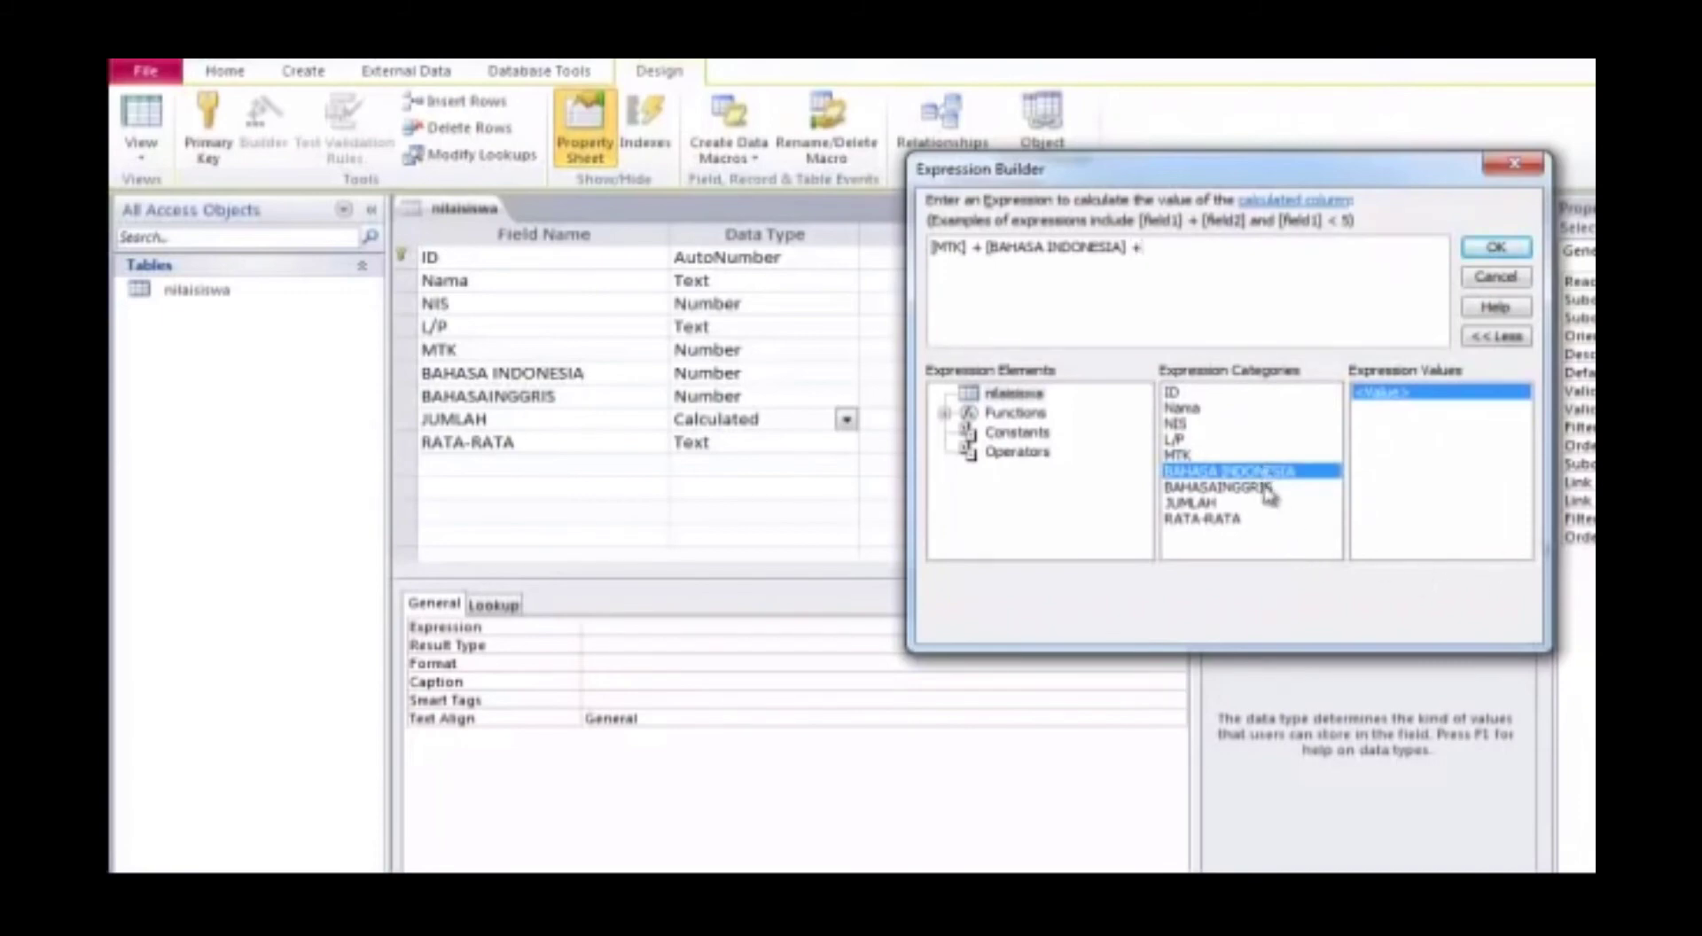
double_click(1268, 490)
left_click(1493, 251)
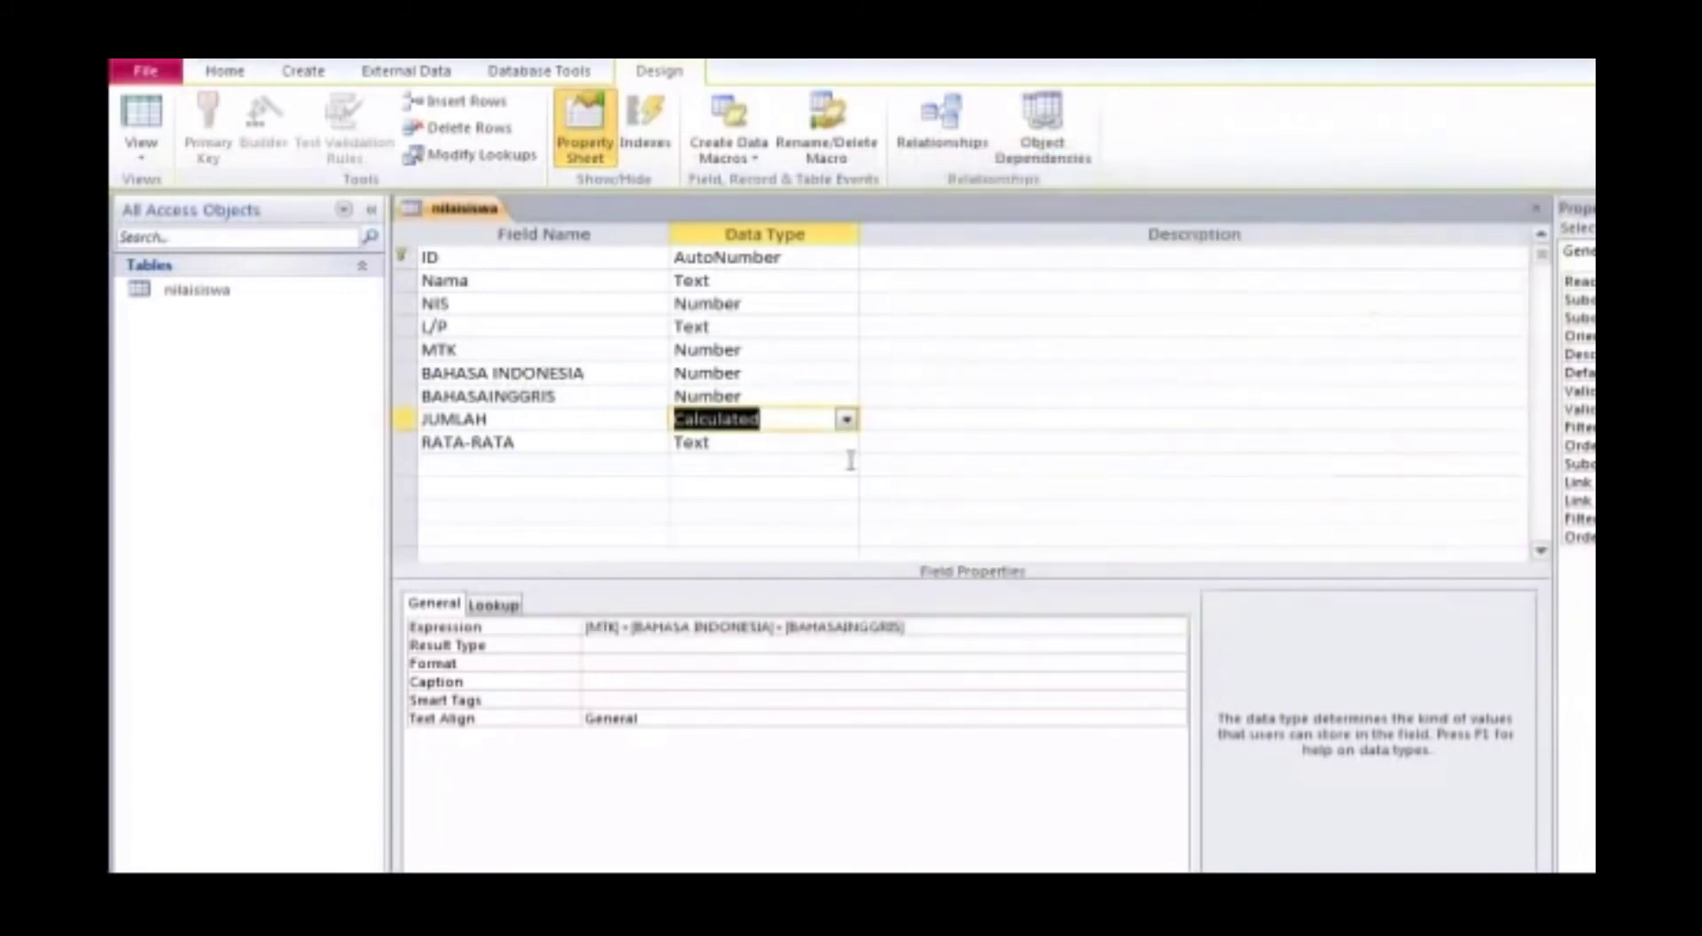
Make RATA-RATA a Calculated field with the expression [JUMLAH]/3.
left_click(723, 443)
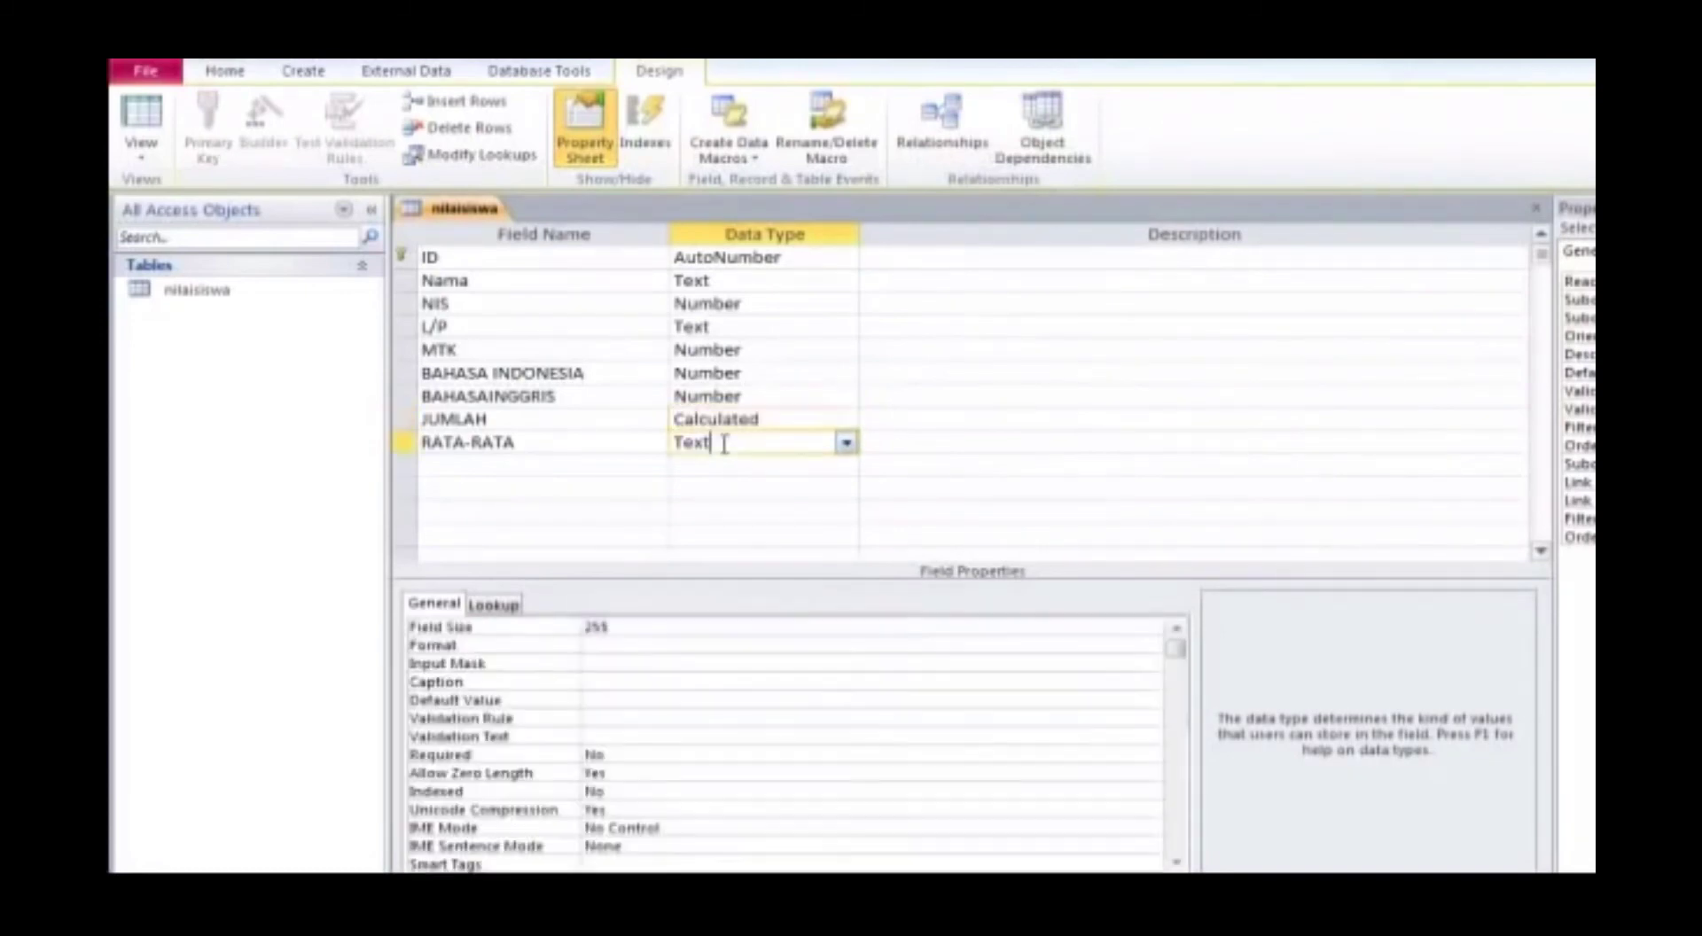
left_click(847, 443)
left_click(779, 697)
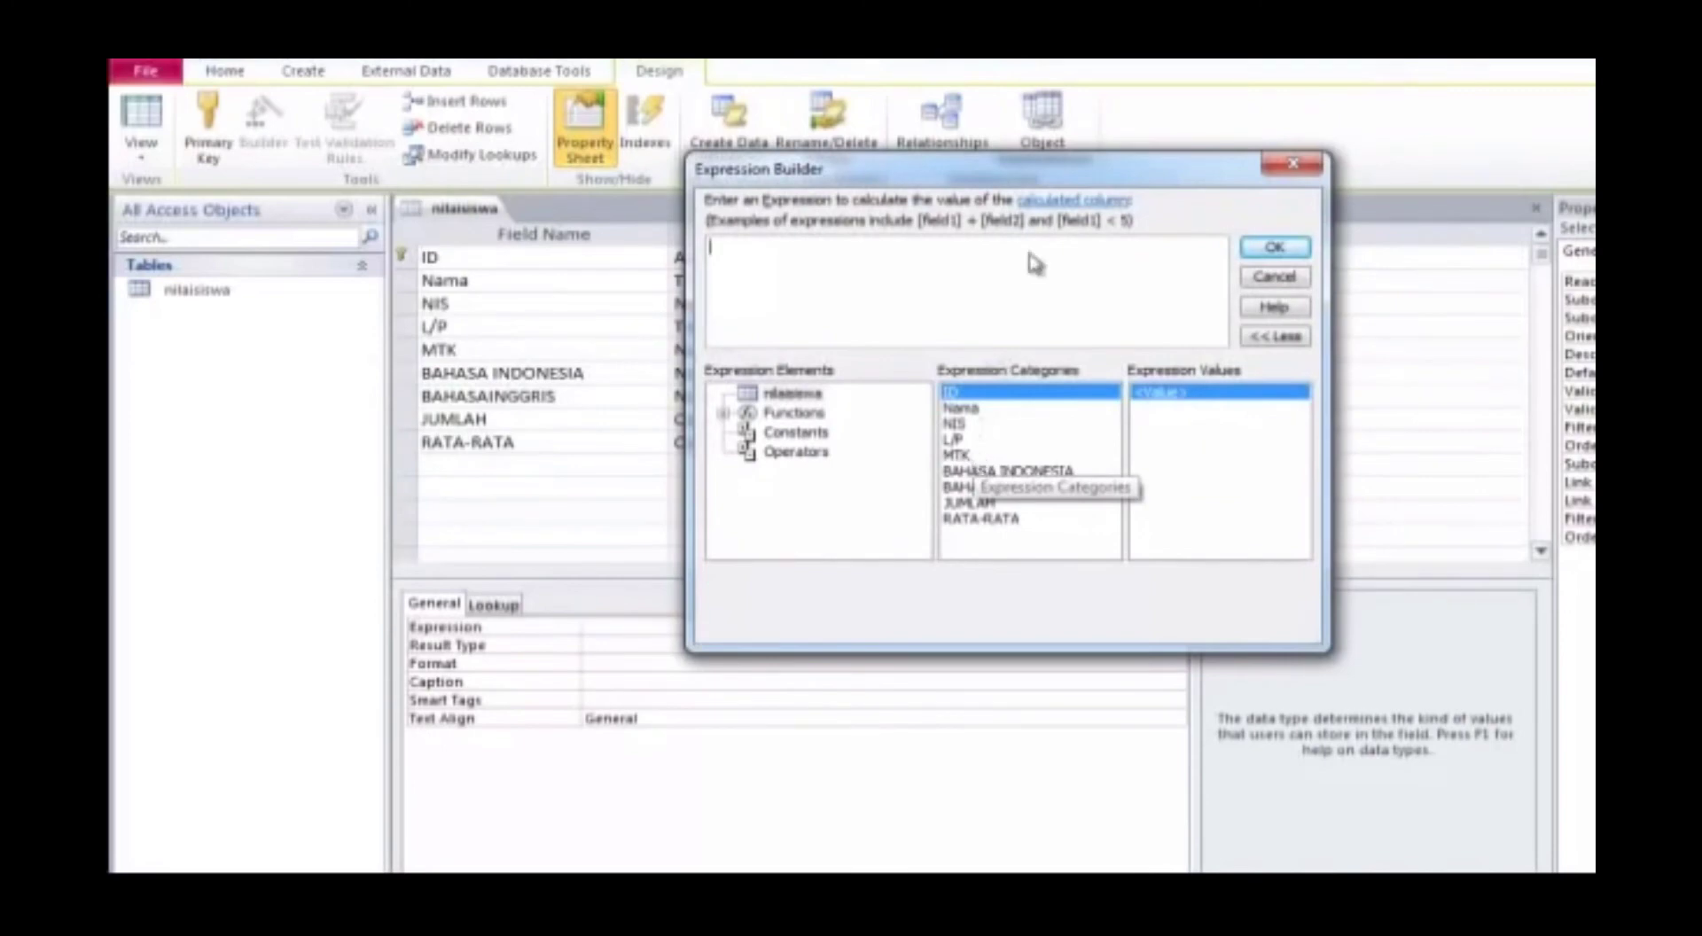
left_click_drag(1055, 182, 1288, 177)
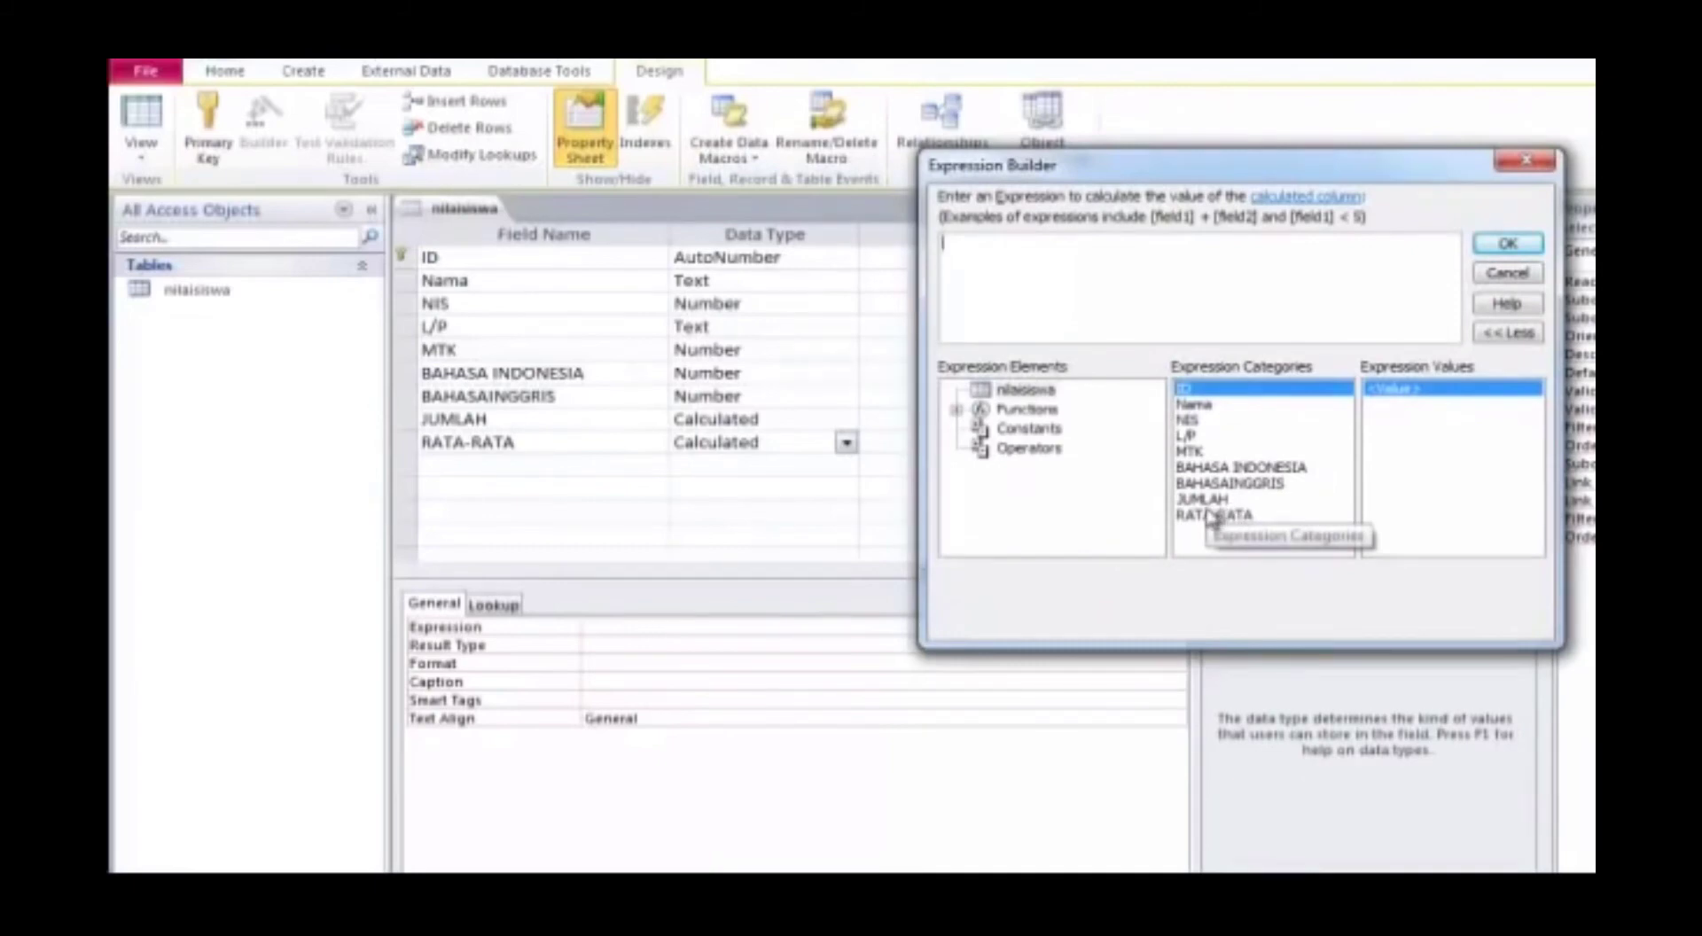
double_click(1206, 502)
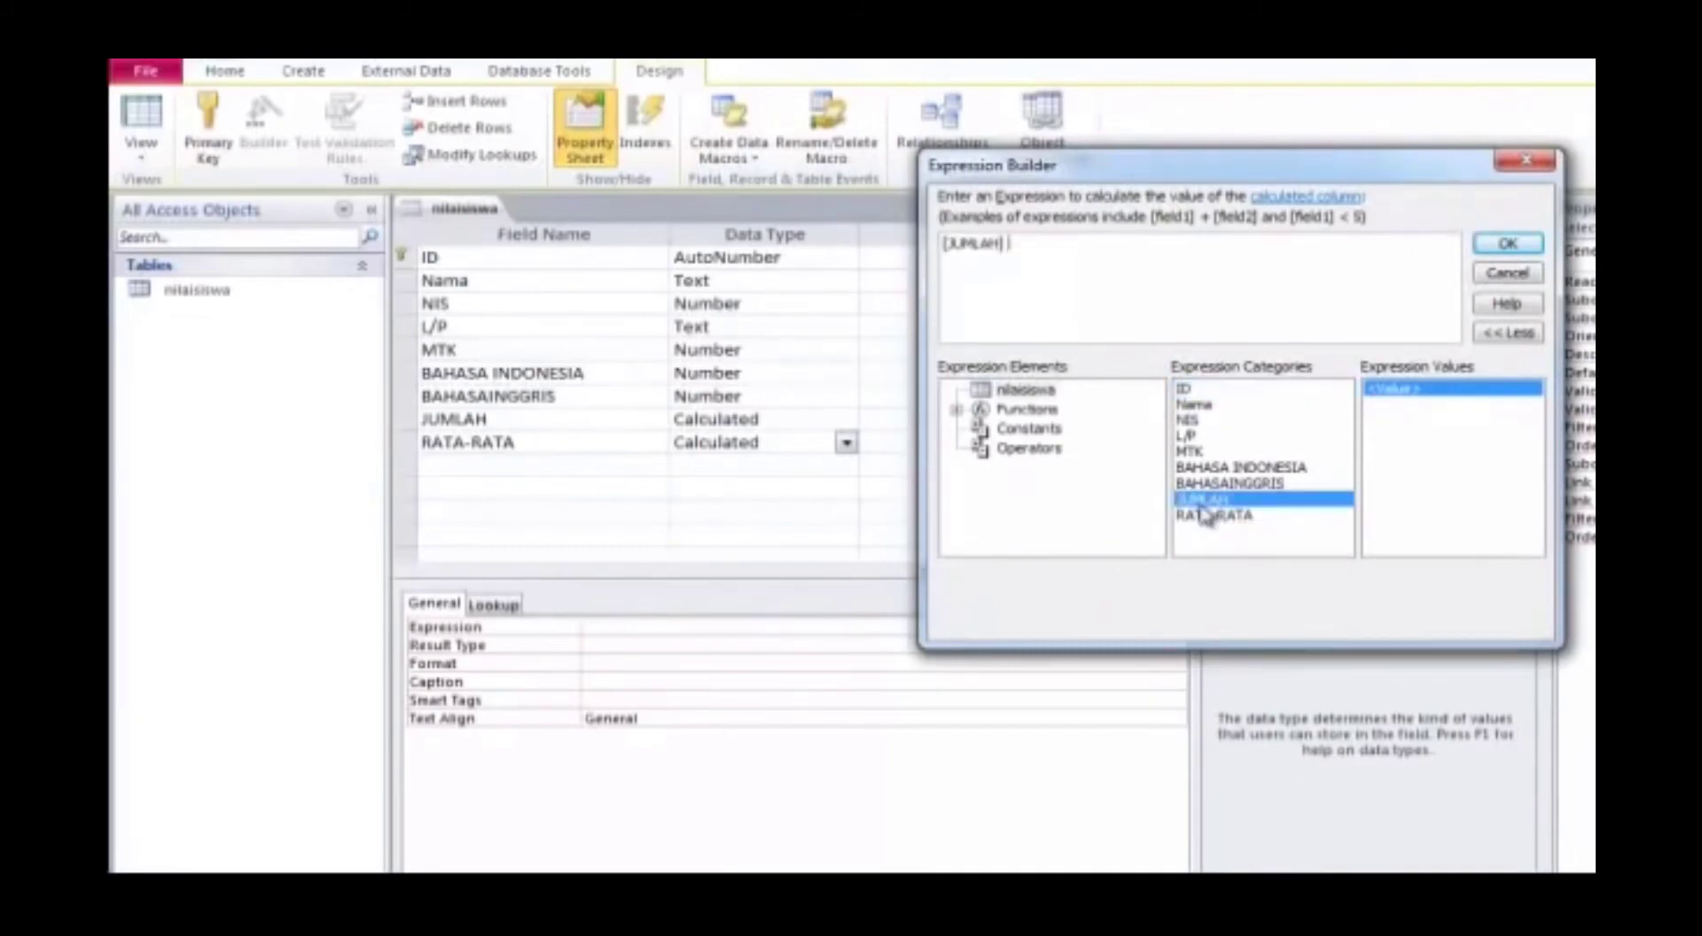
type("/3")
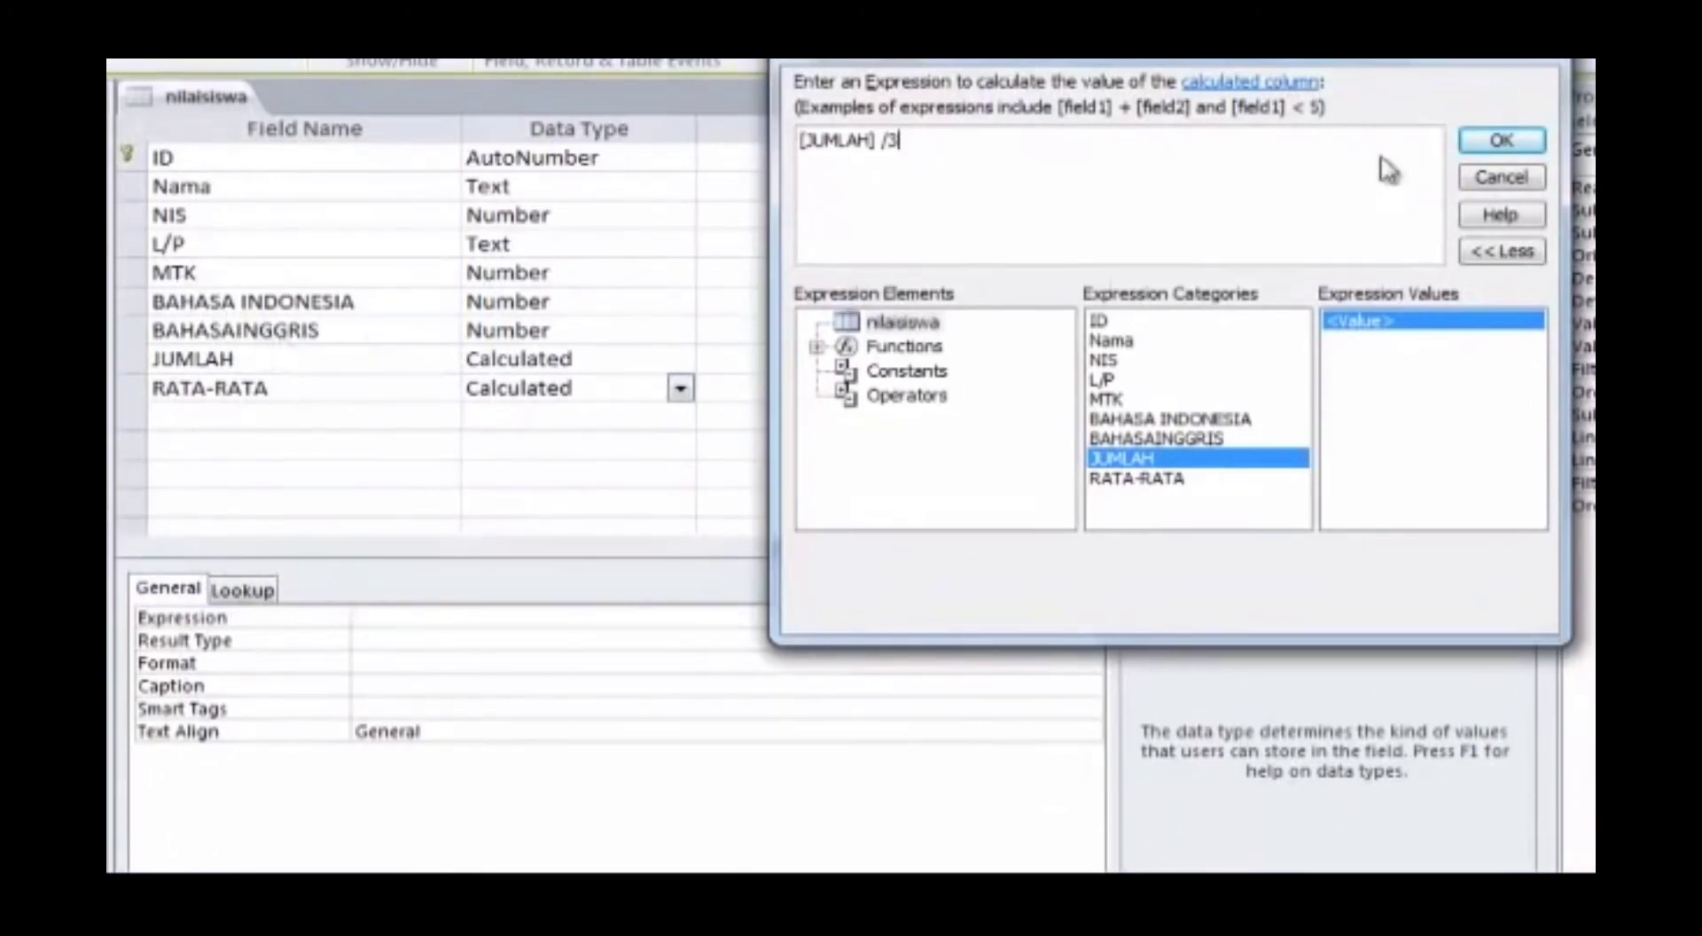
left_click(1498, 144)
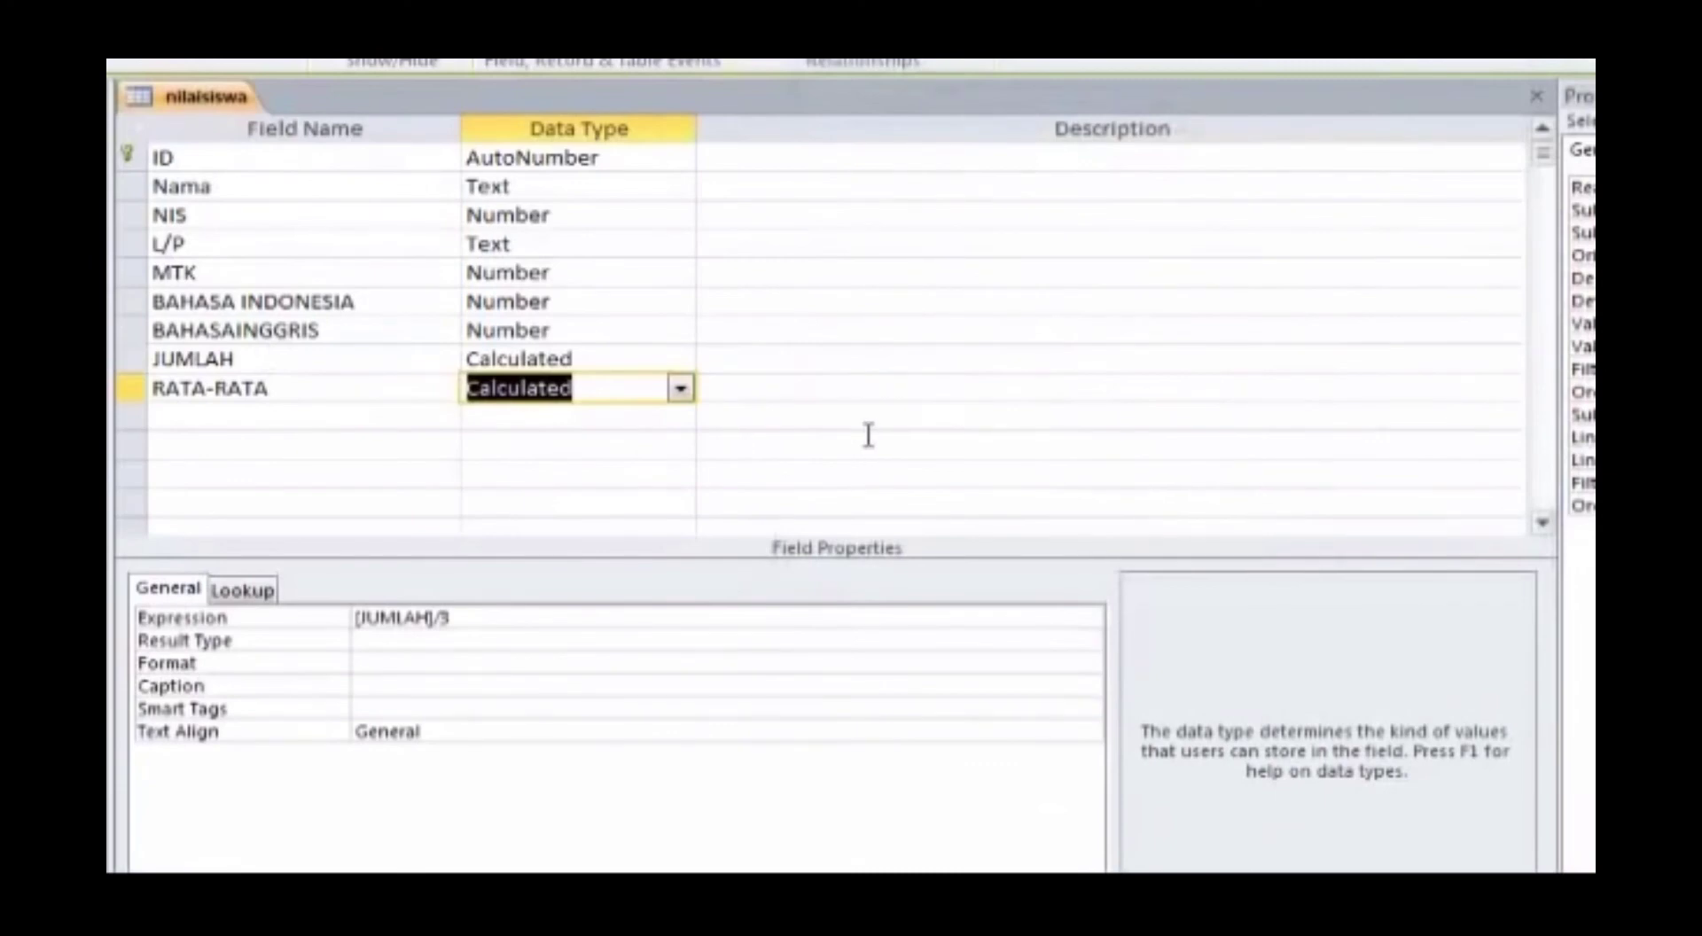
Save the nilaisiswa table design and switch the table to Datasheet View.
left_click(151, 166)
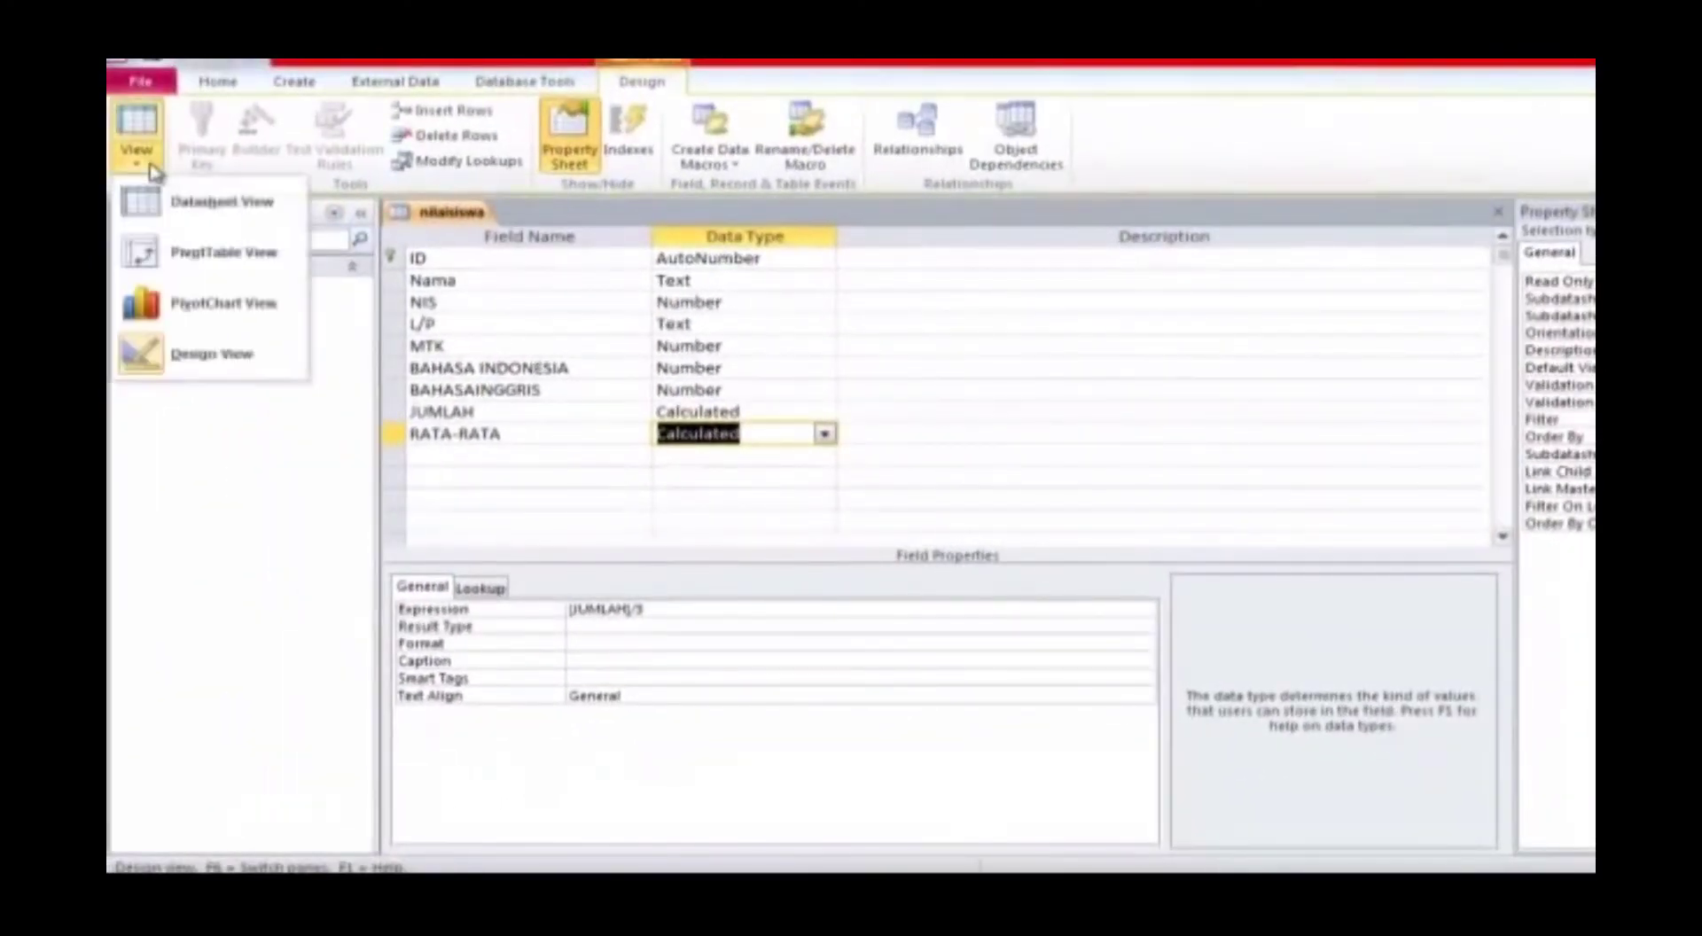
left_click(214, 207)
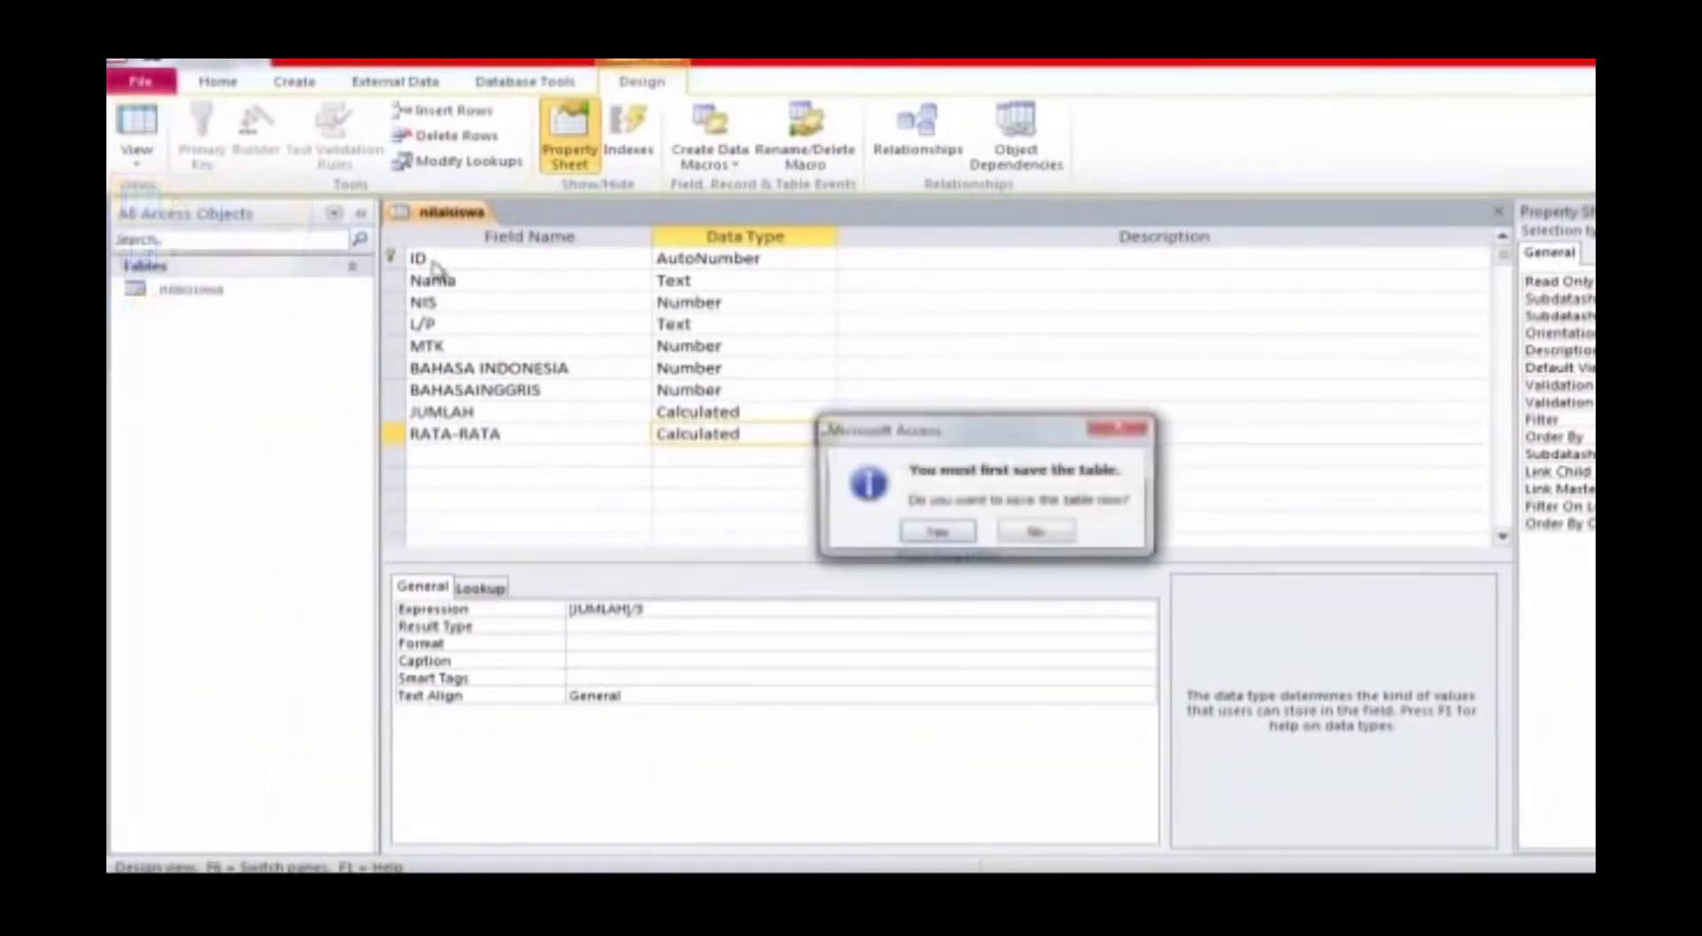
left_click(936, 531)
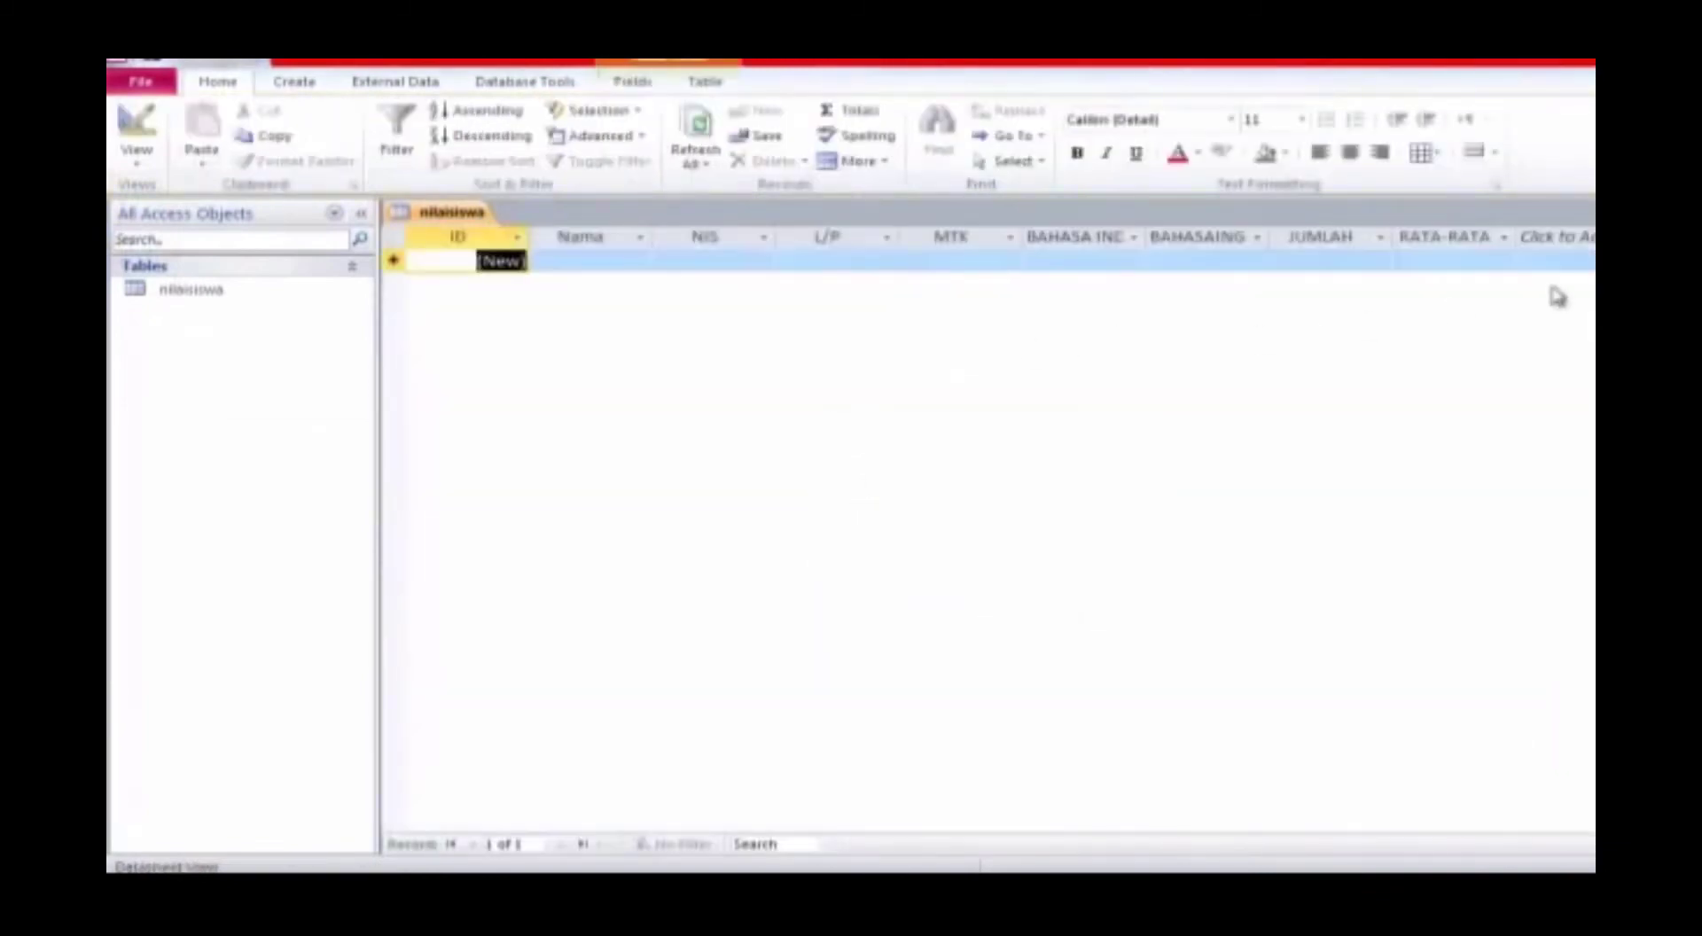
left_click(1542, 239)
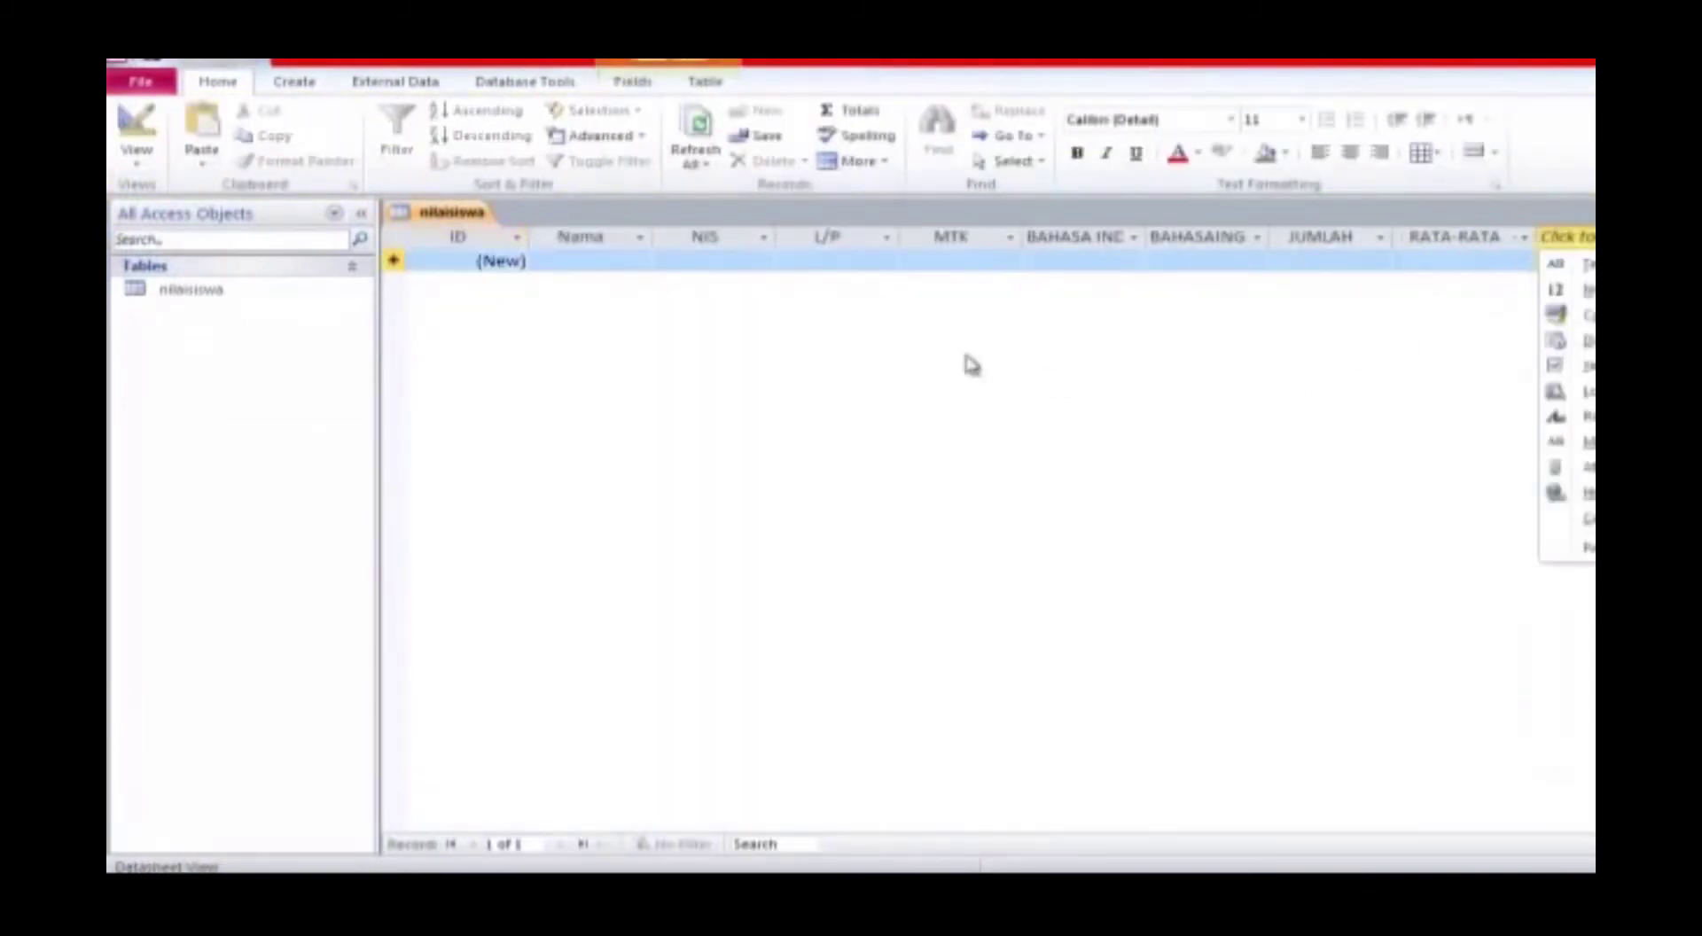
left_click(1427, 393)
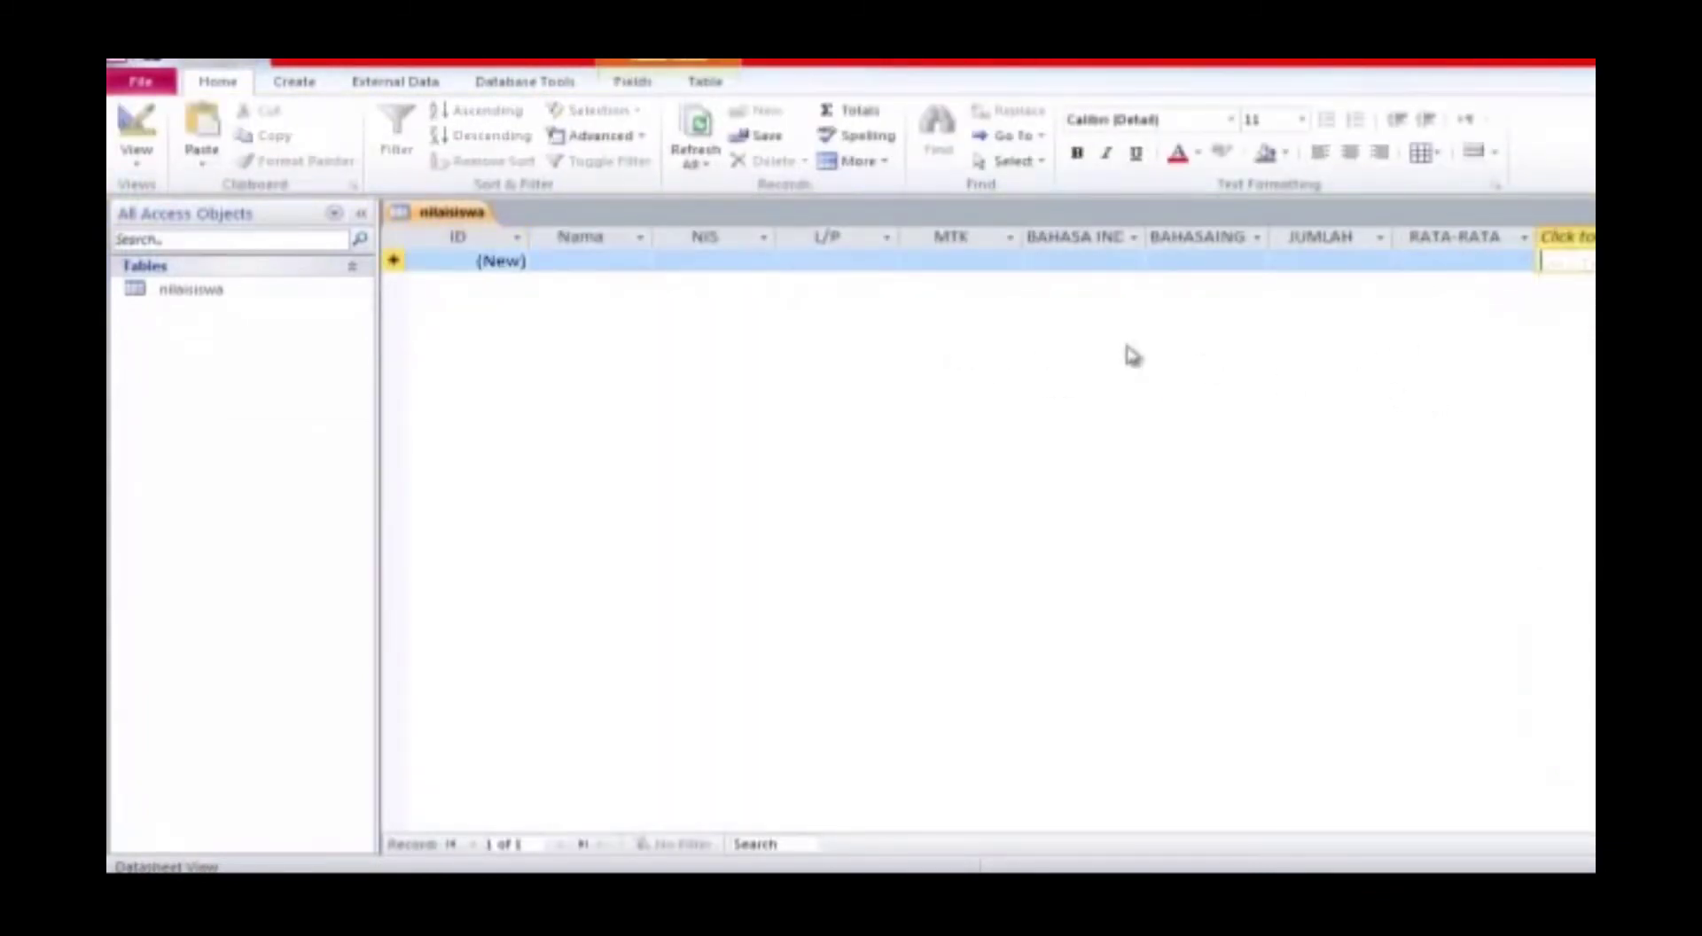
Close the nilaisiswa table and reopen it in Datasheet View.
right_click(453, 223)
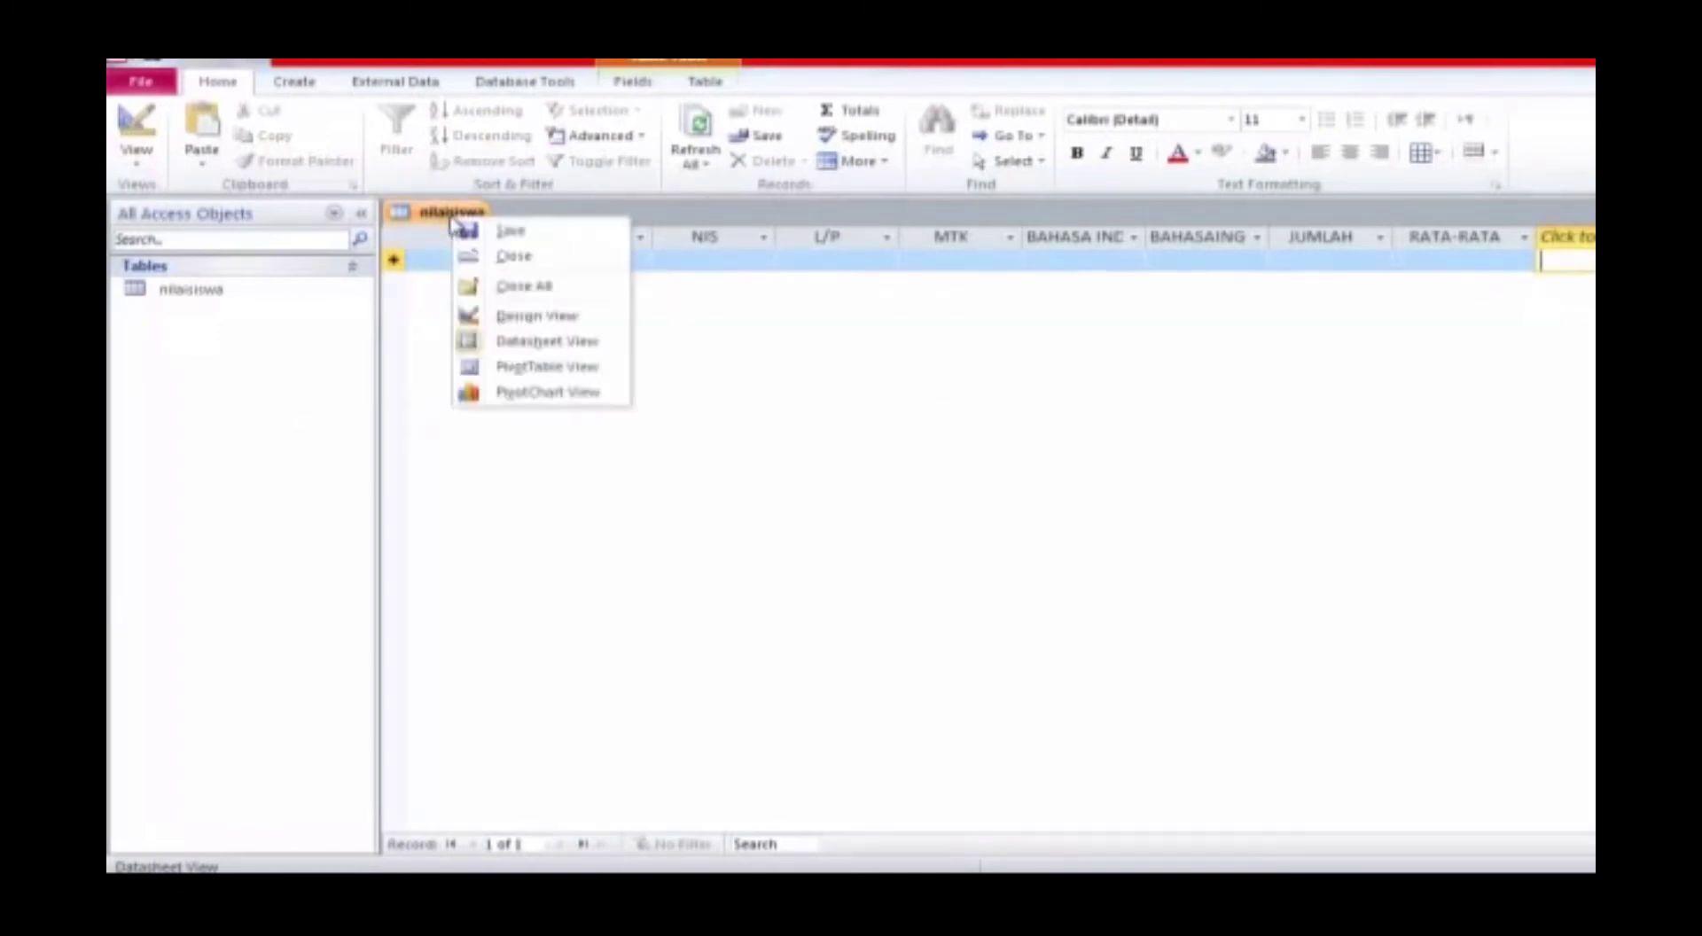
left_click(487, 258)
left_click(911, 535)
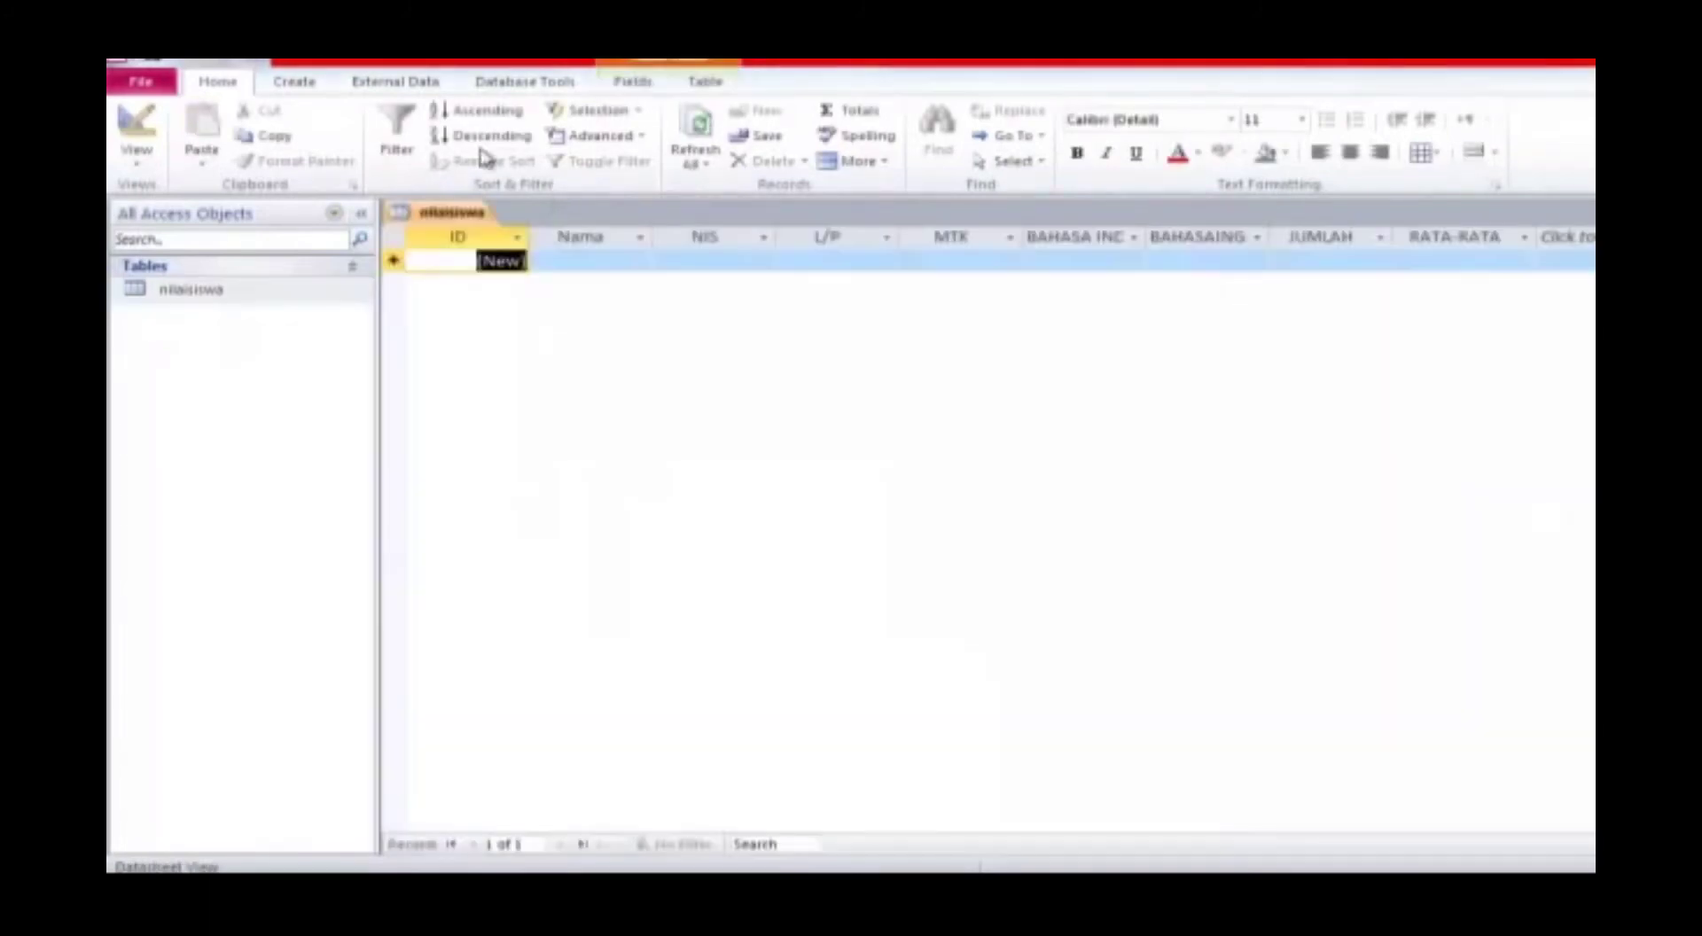
Create a form based on the nilaisiswa table and switch it to Design View.
left_click(294, 81)
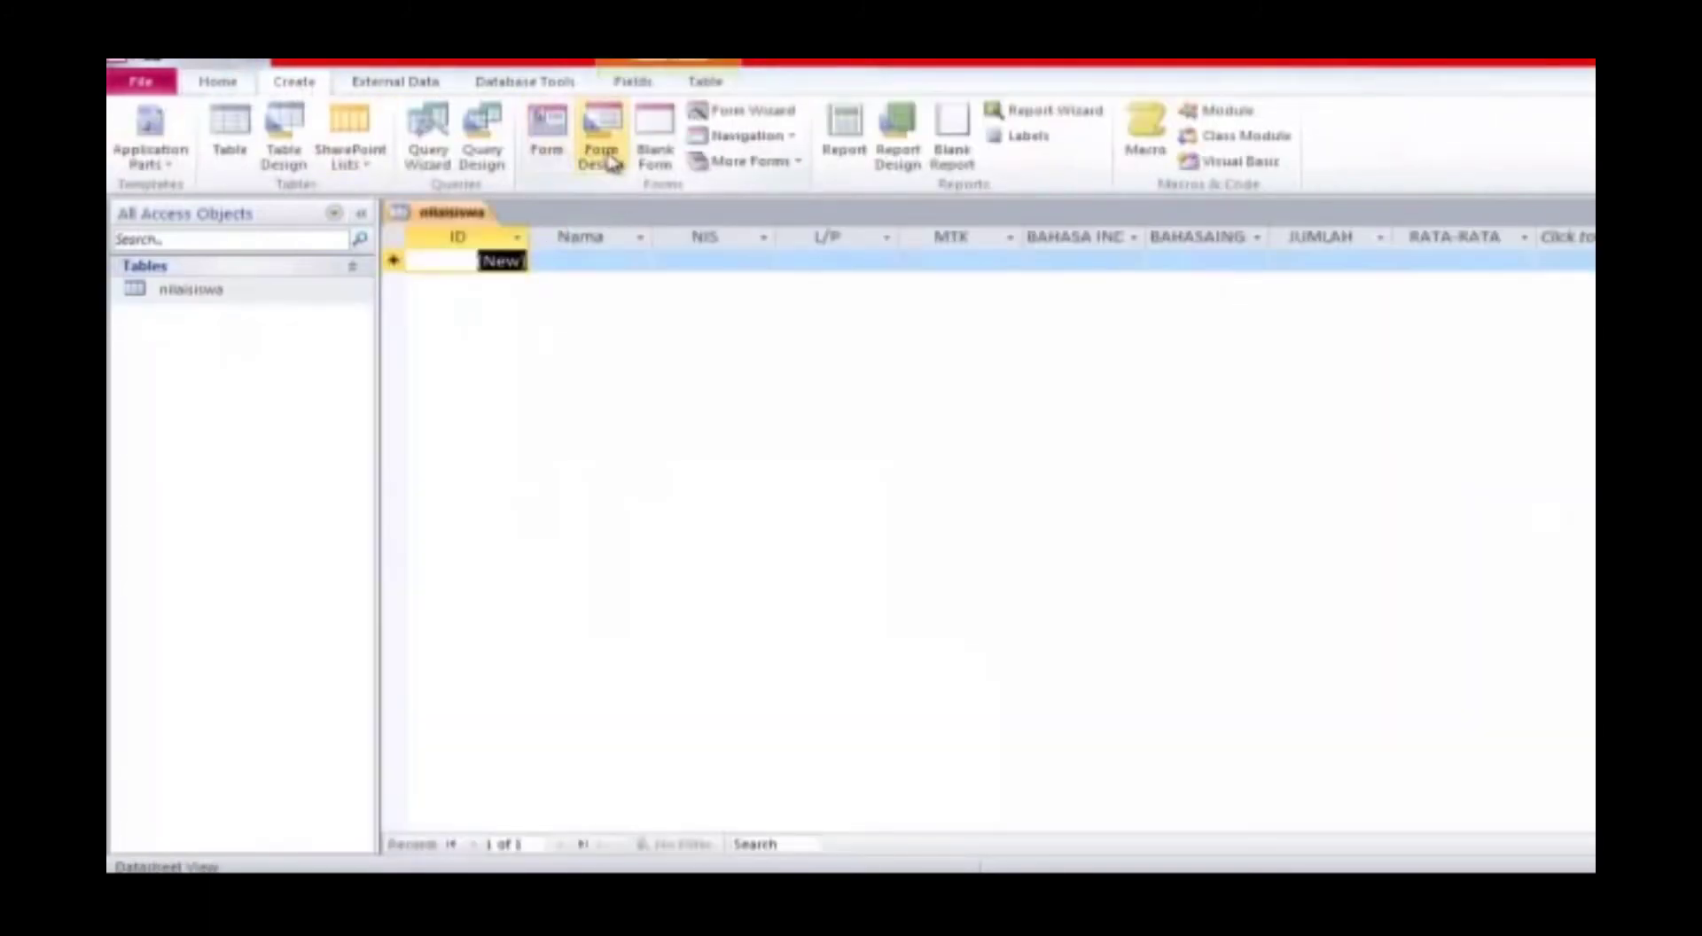
left_click(550, 141)
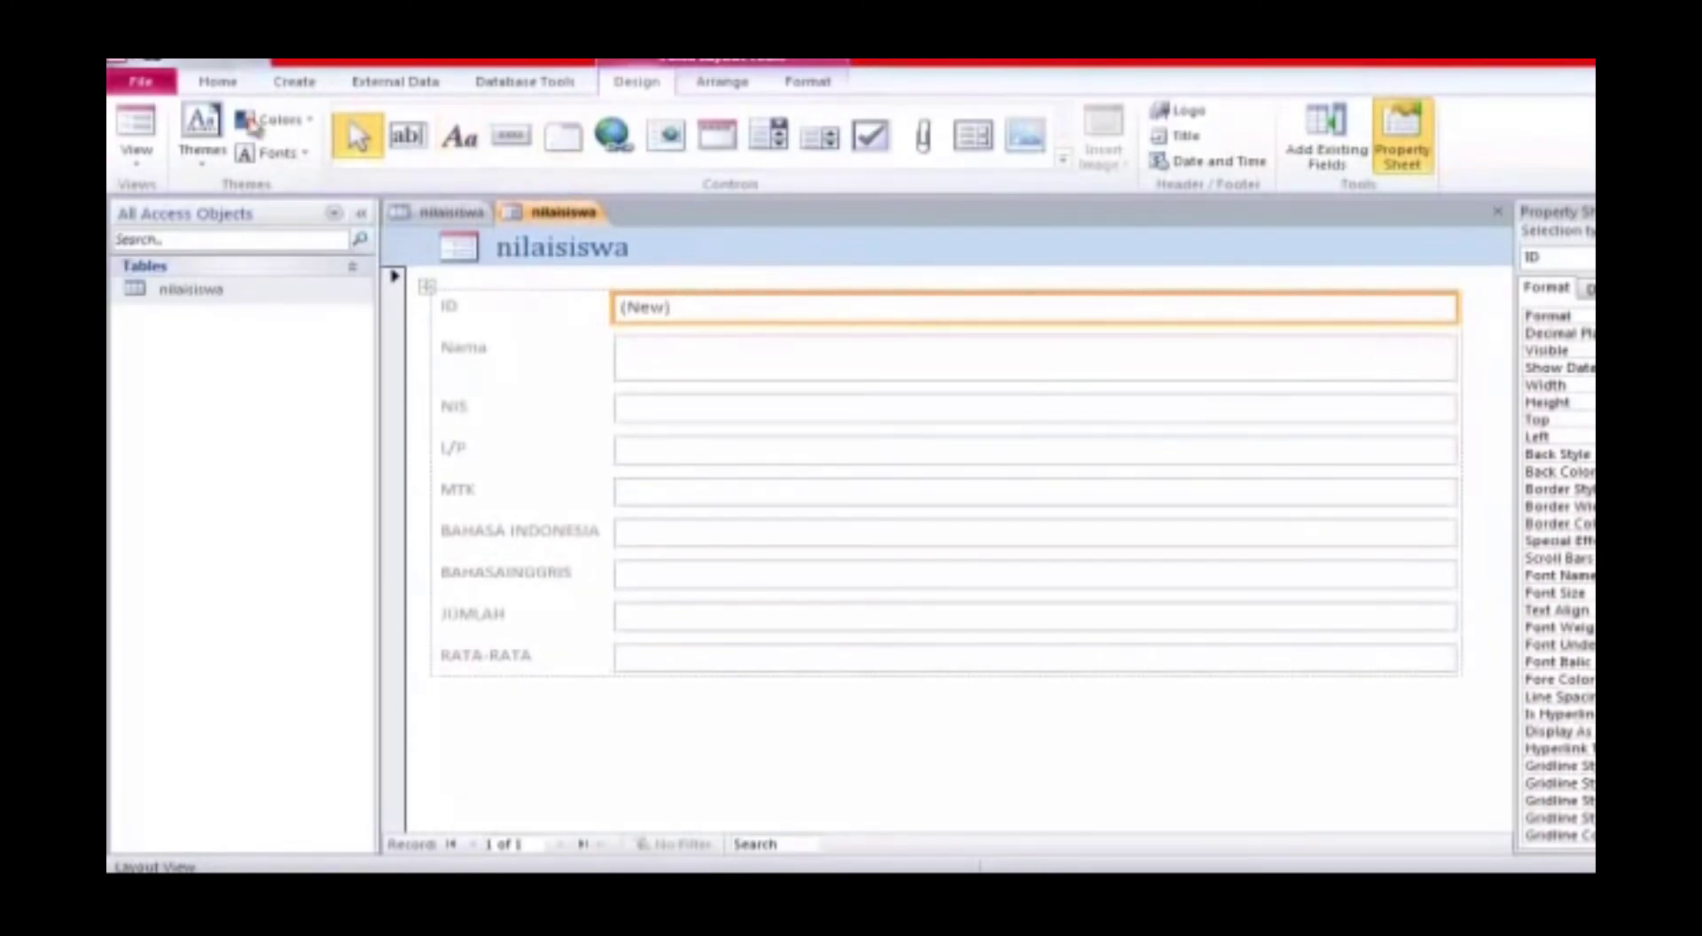
left_click(142, 159)
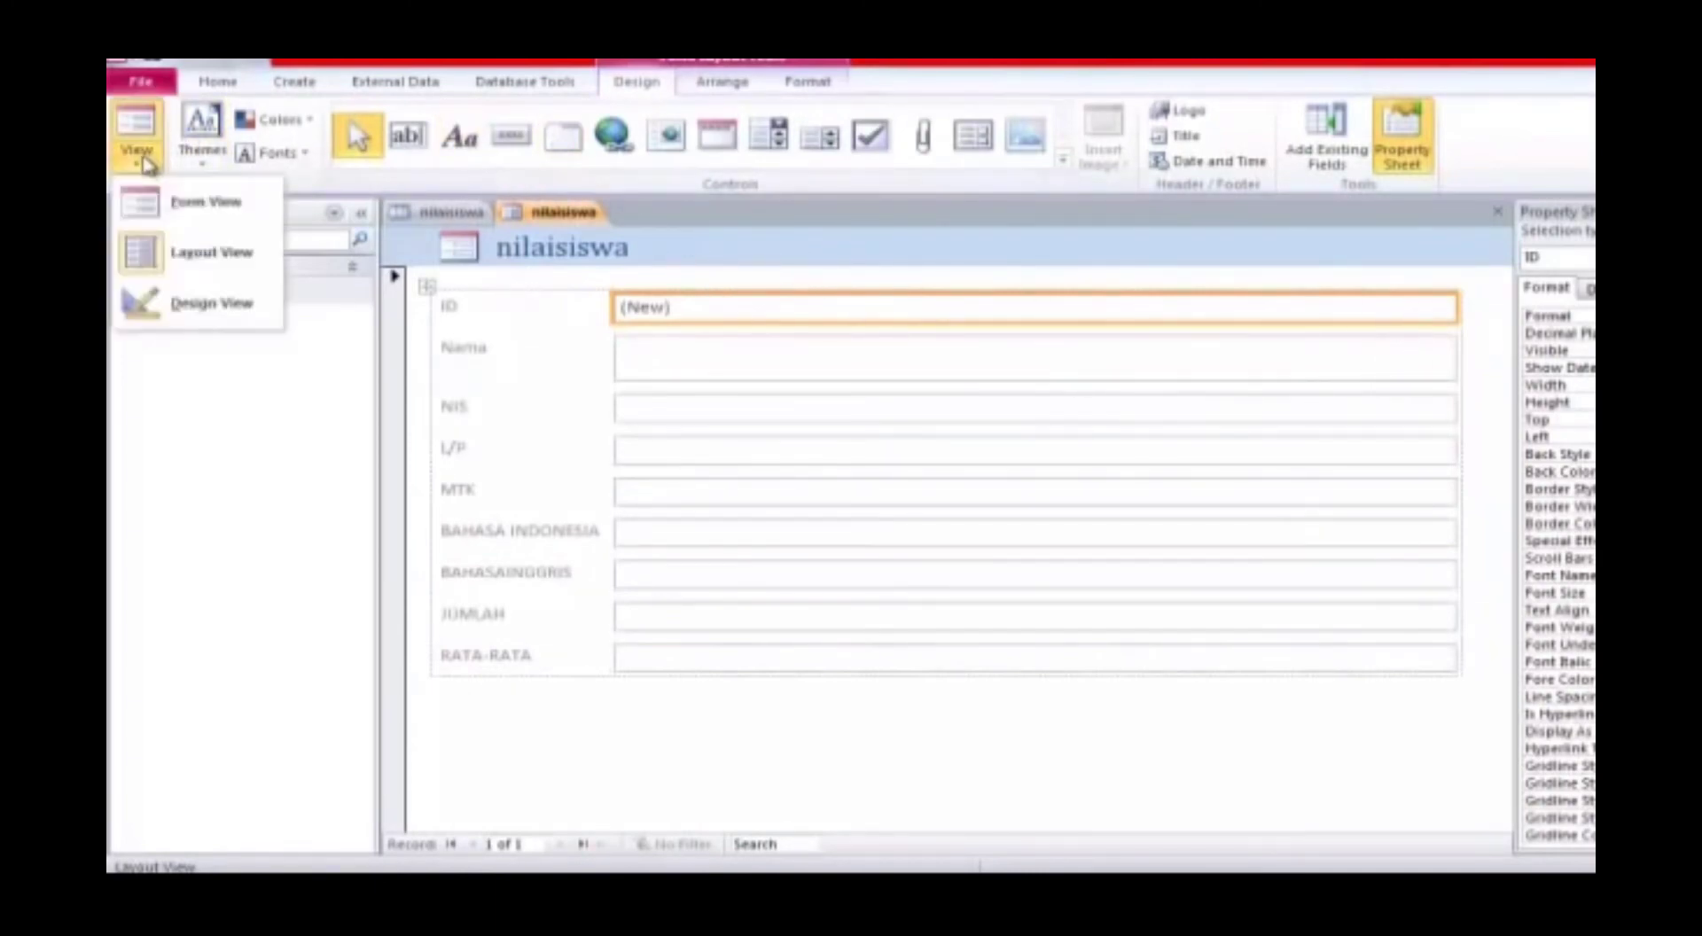
left_click(191, 304)
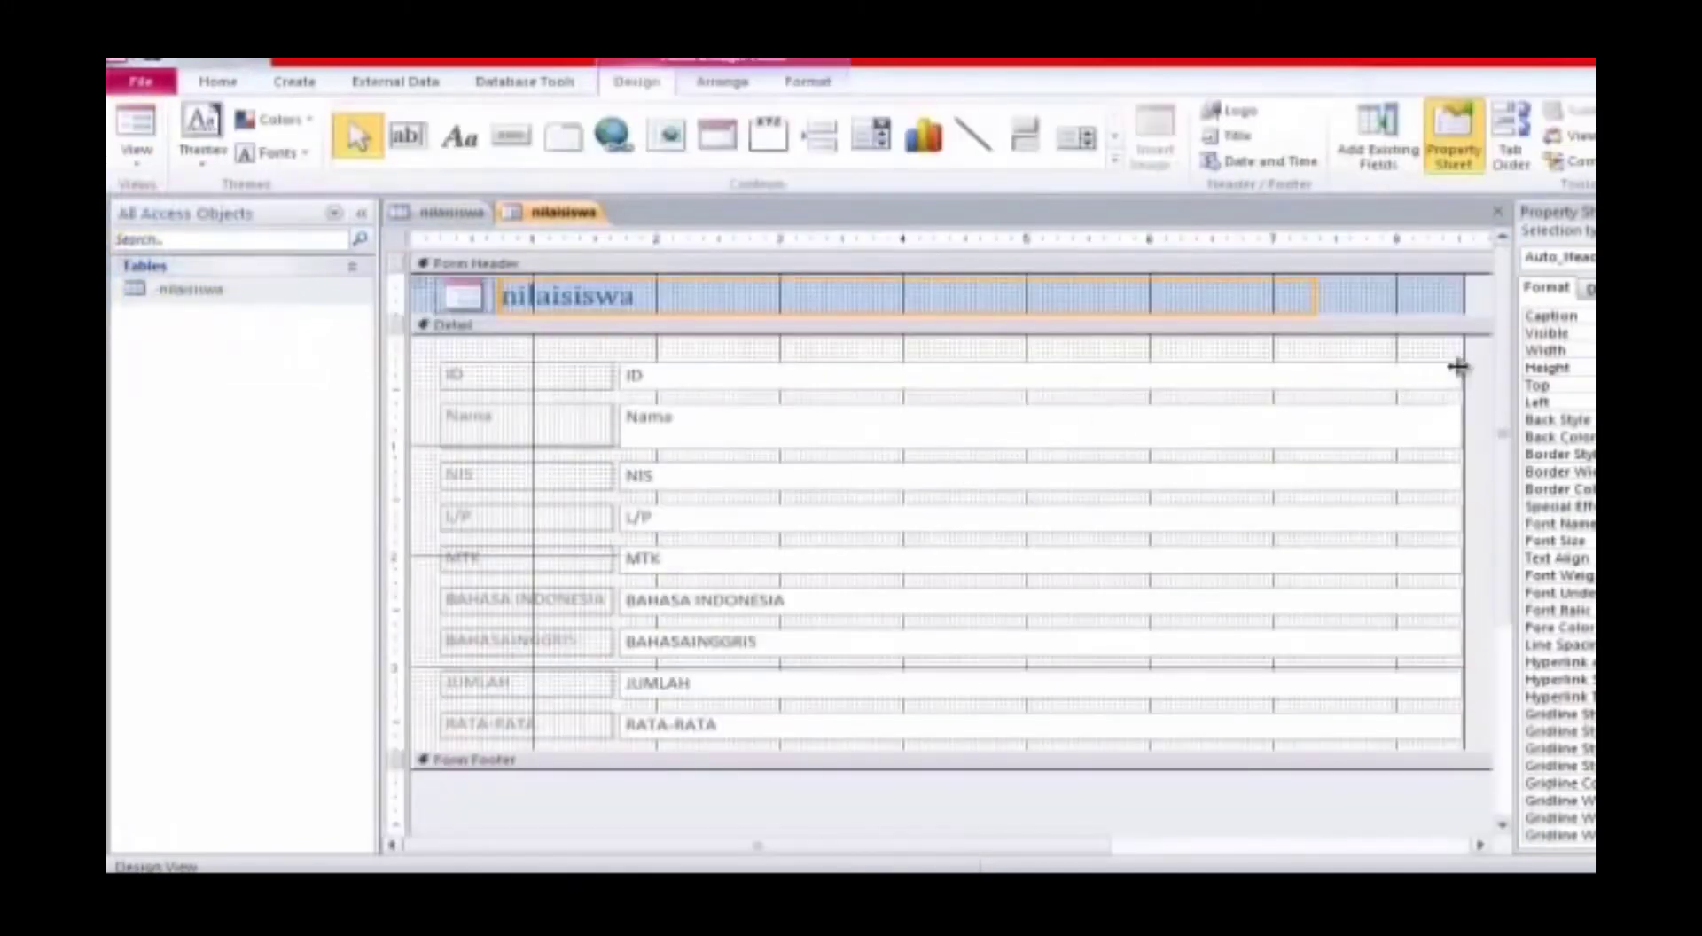
Narrow all the field text boxes so they end at the 4-inch mark and switch the form to Form View.
left_click_drag(1473, 361, 623, 761)
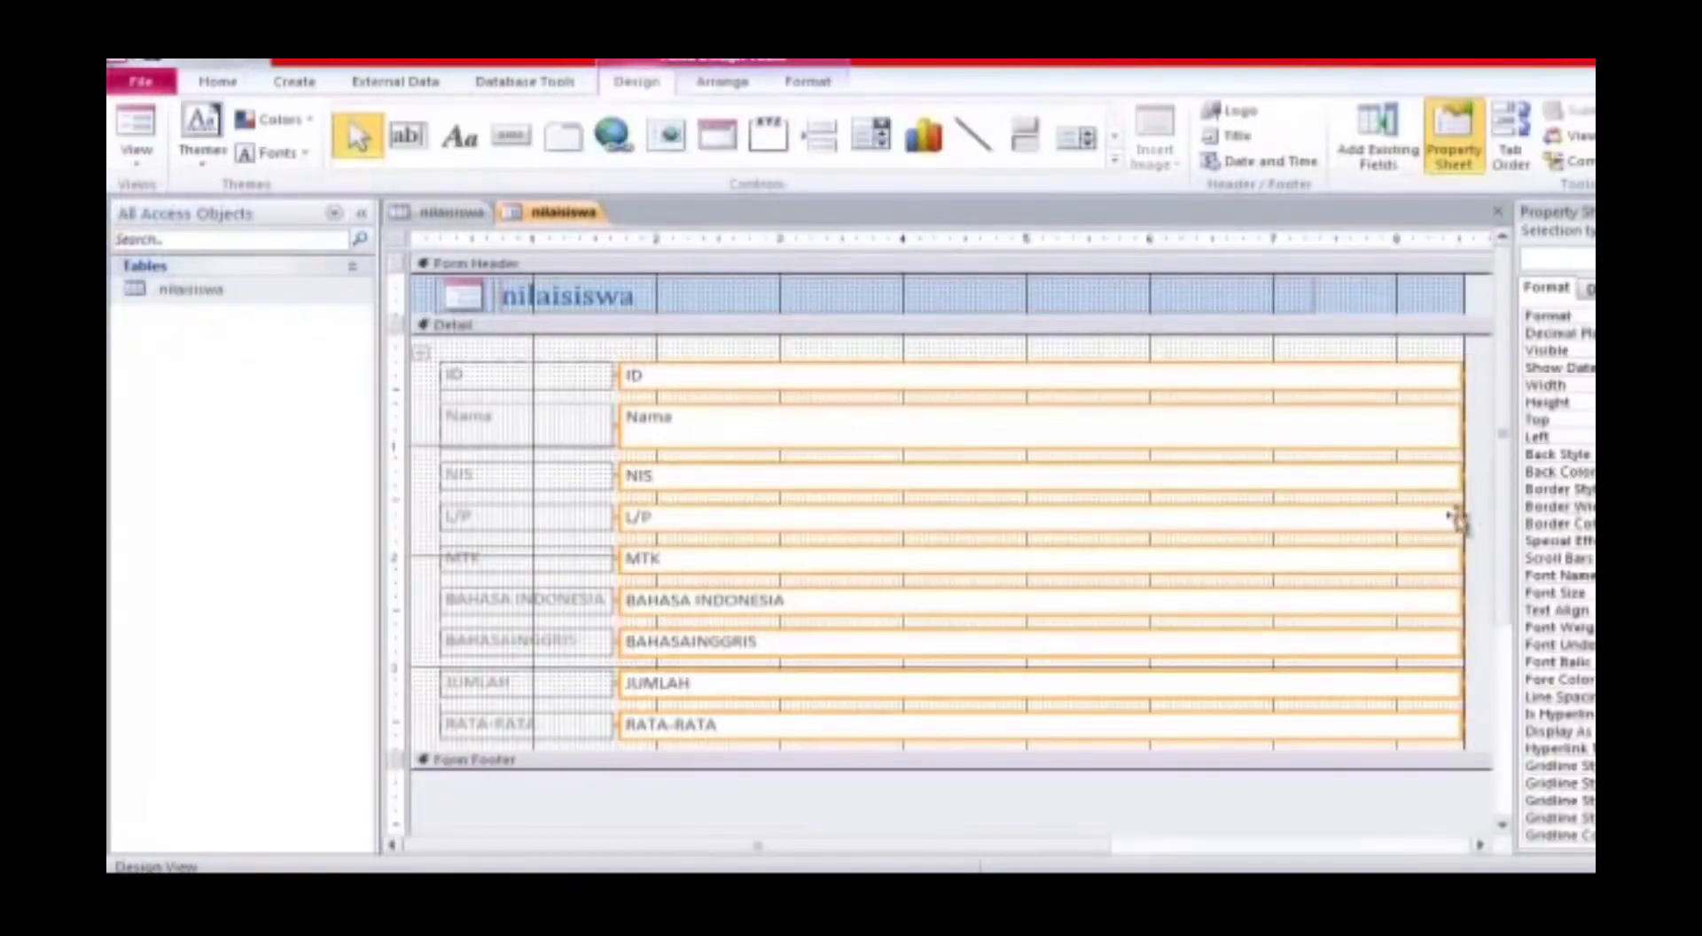
left_click_drag(1462, 518, 902, 540)
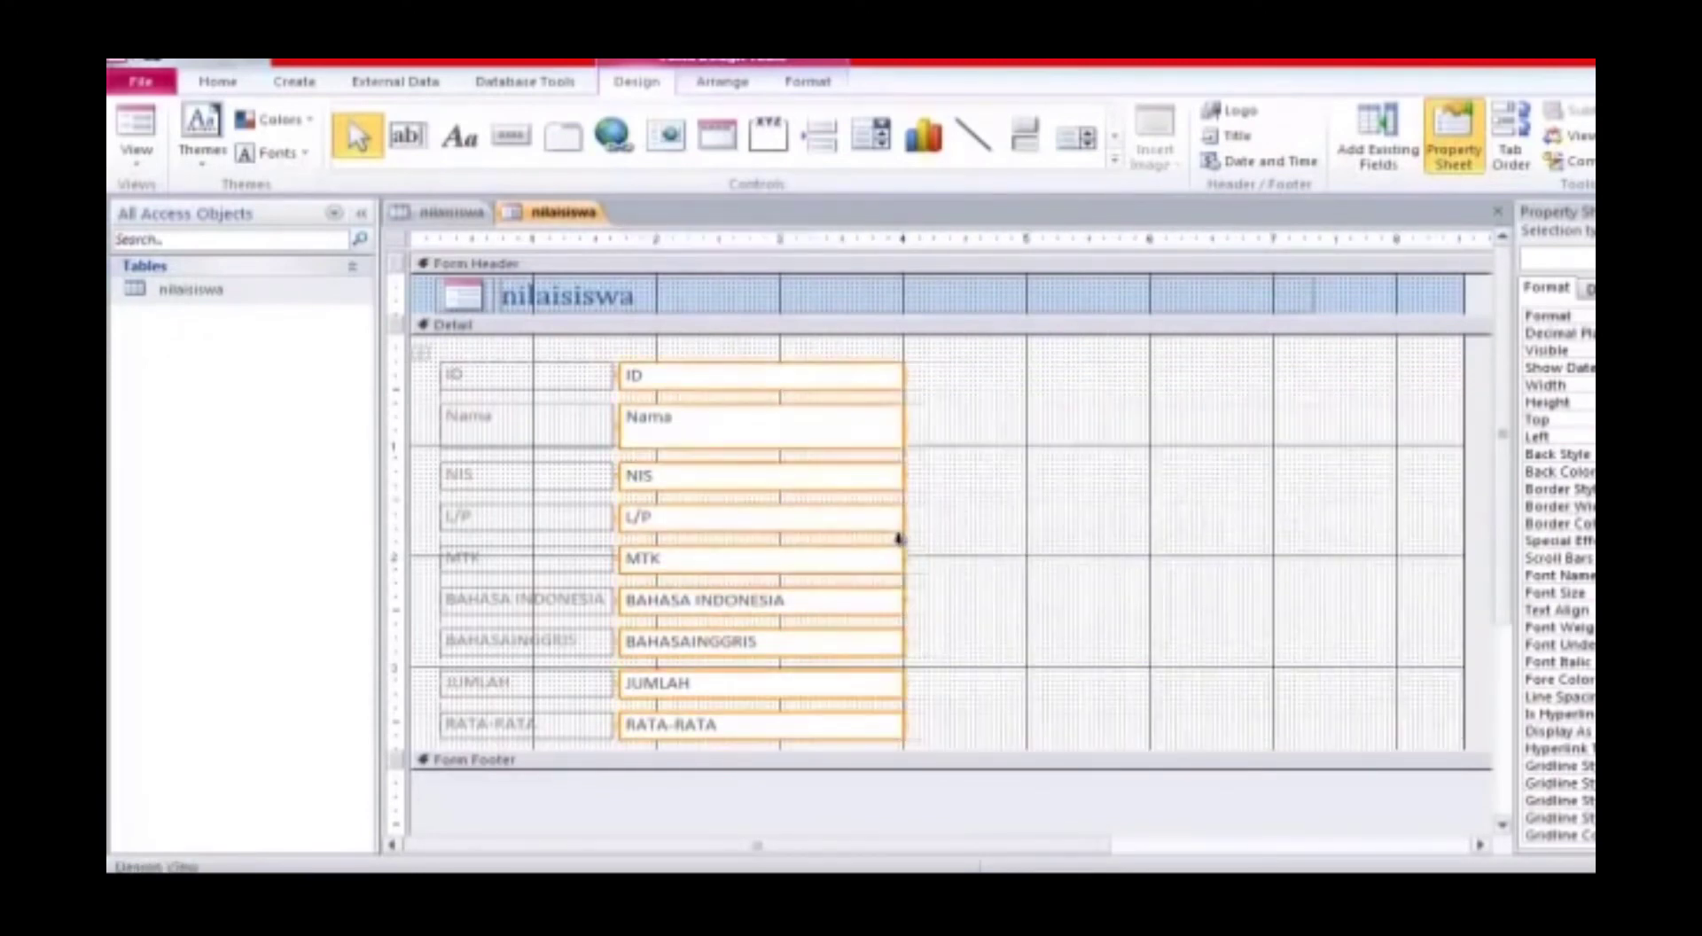
left_click(1081, 516)
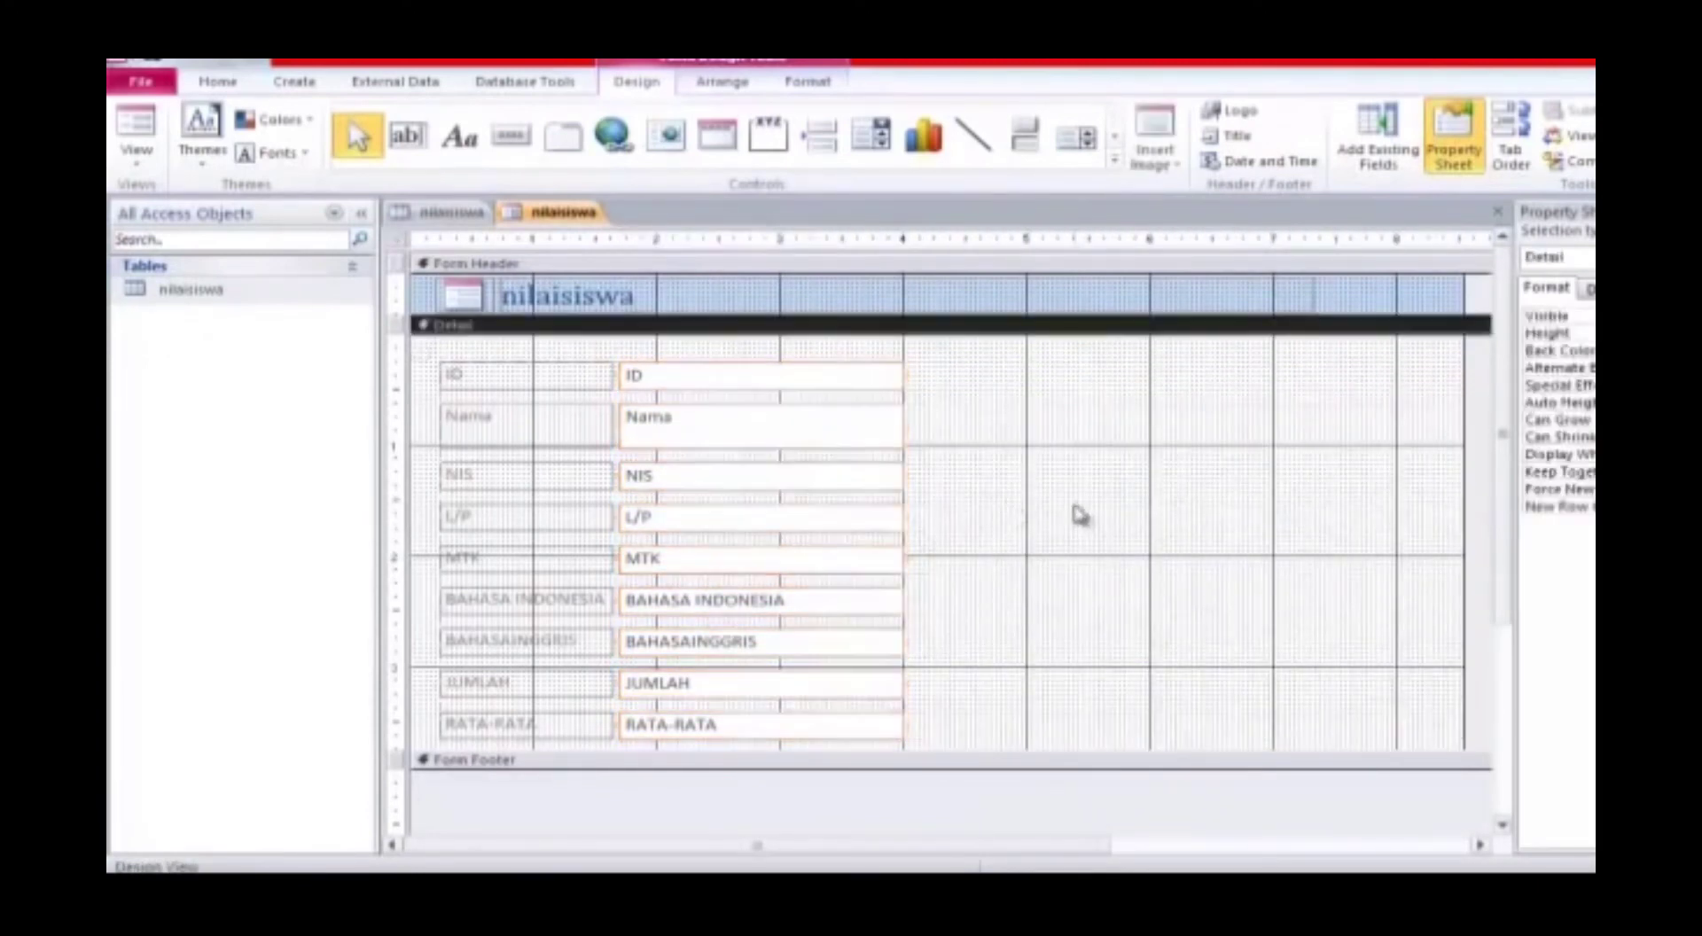
left_click(136, 153)
left_click(172, 205)
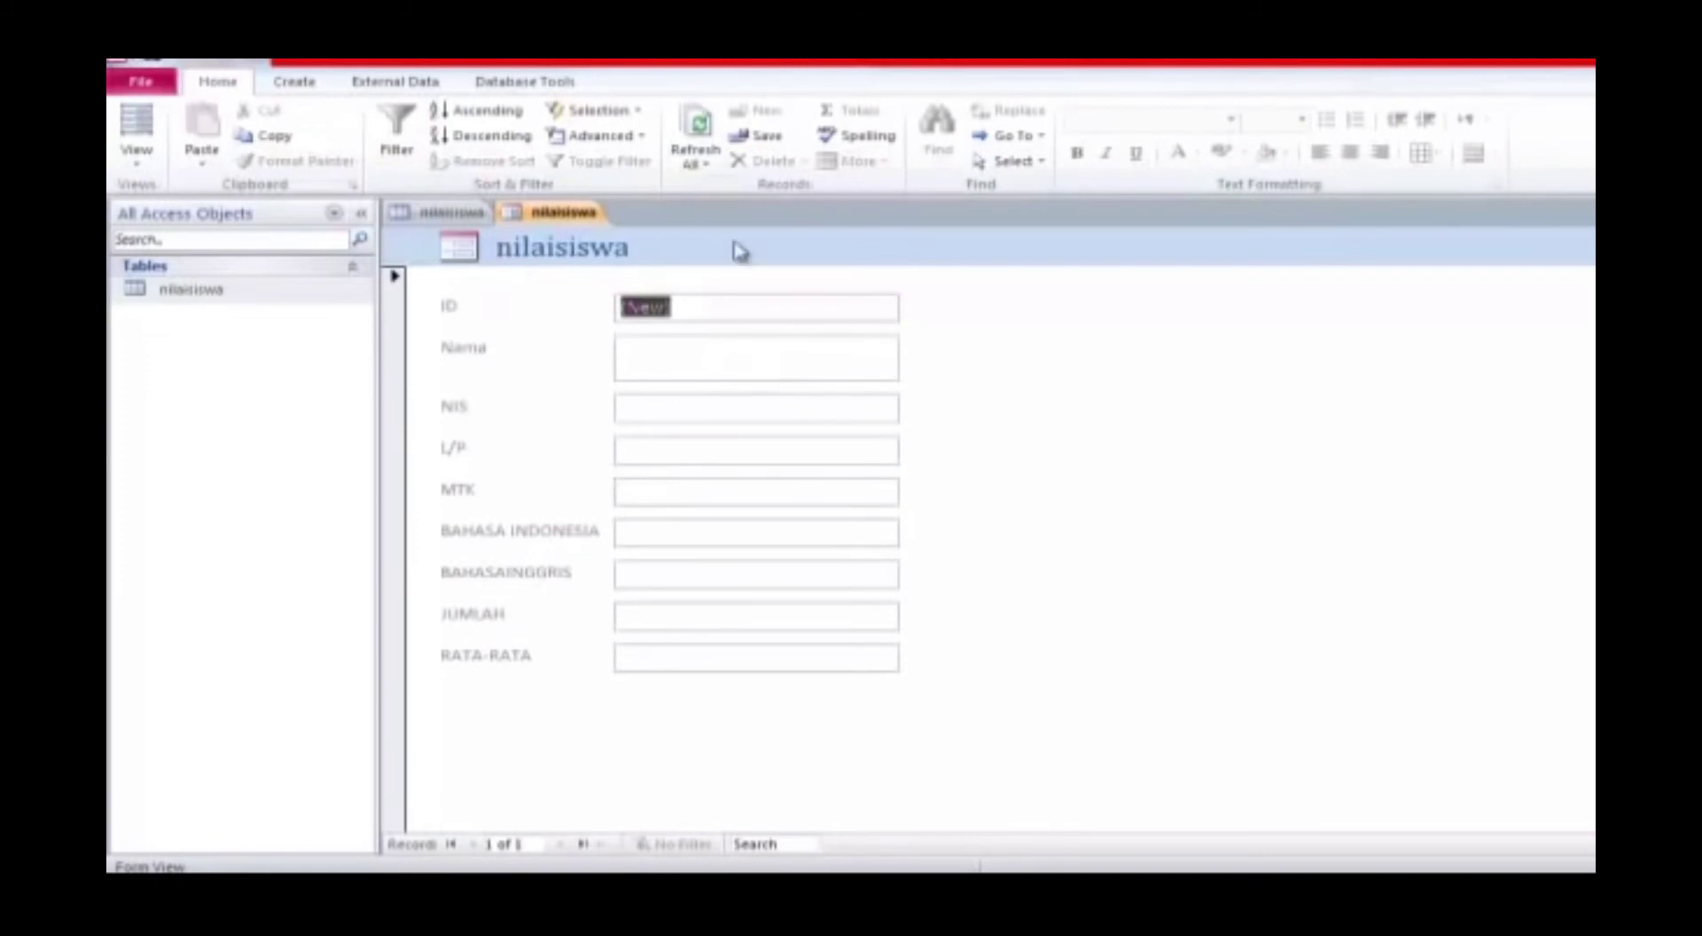
Enter a student record with the student's name and NIS, L/P as L, and 55 for all three subjects, and advance to a new record.
left_click(787, 360)
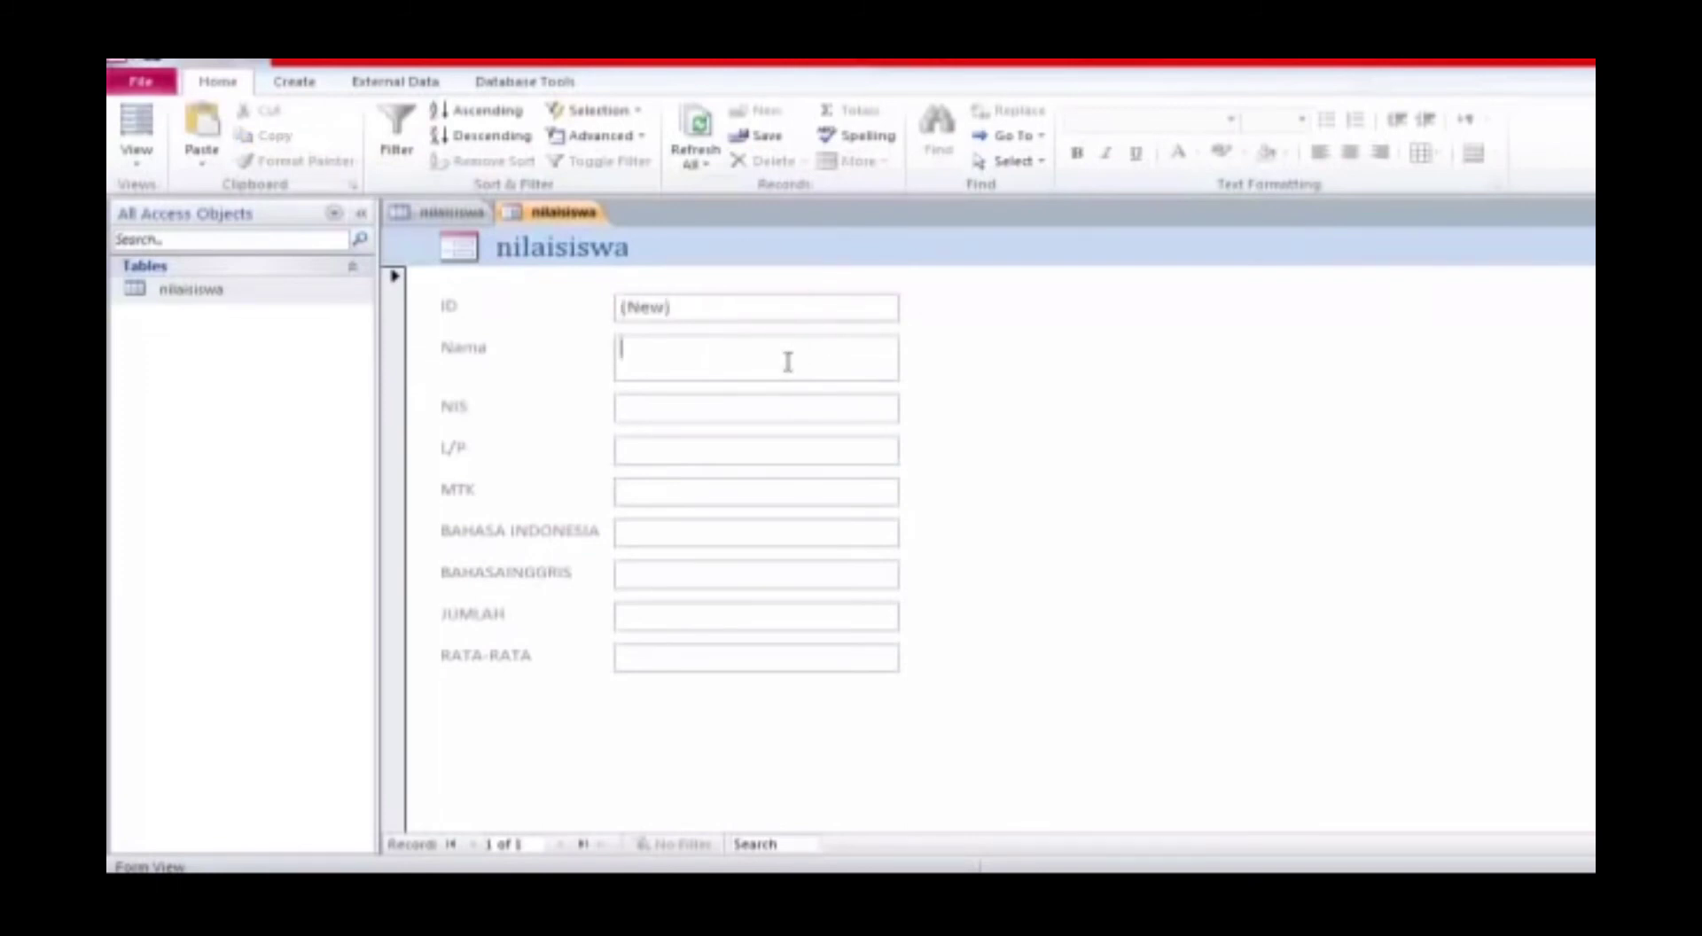
type("ALI")
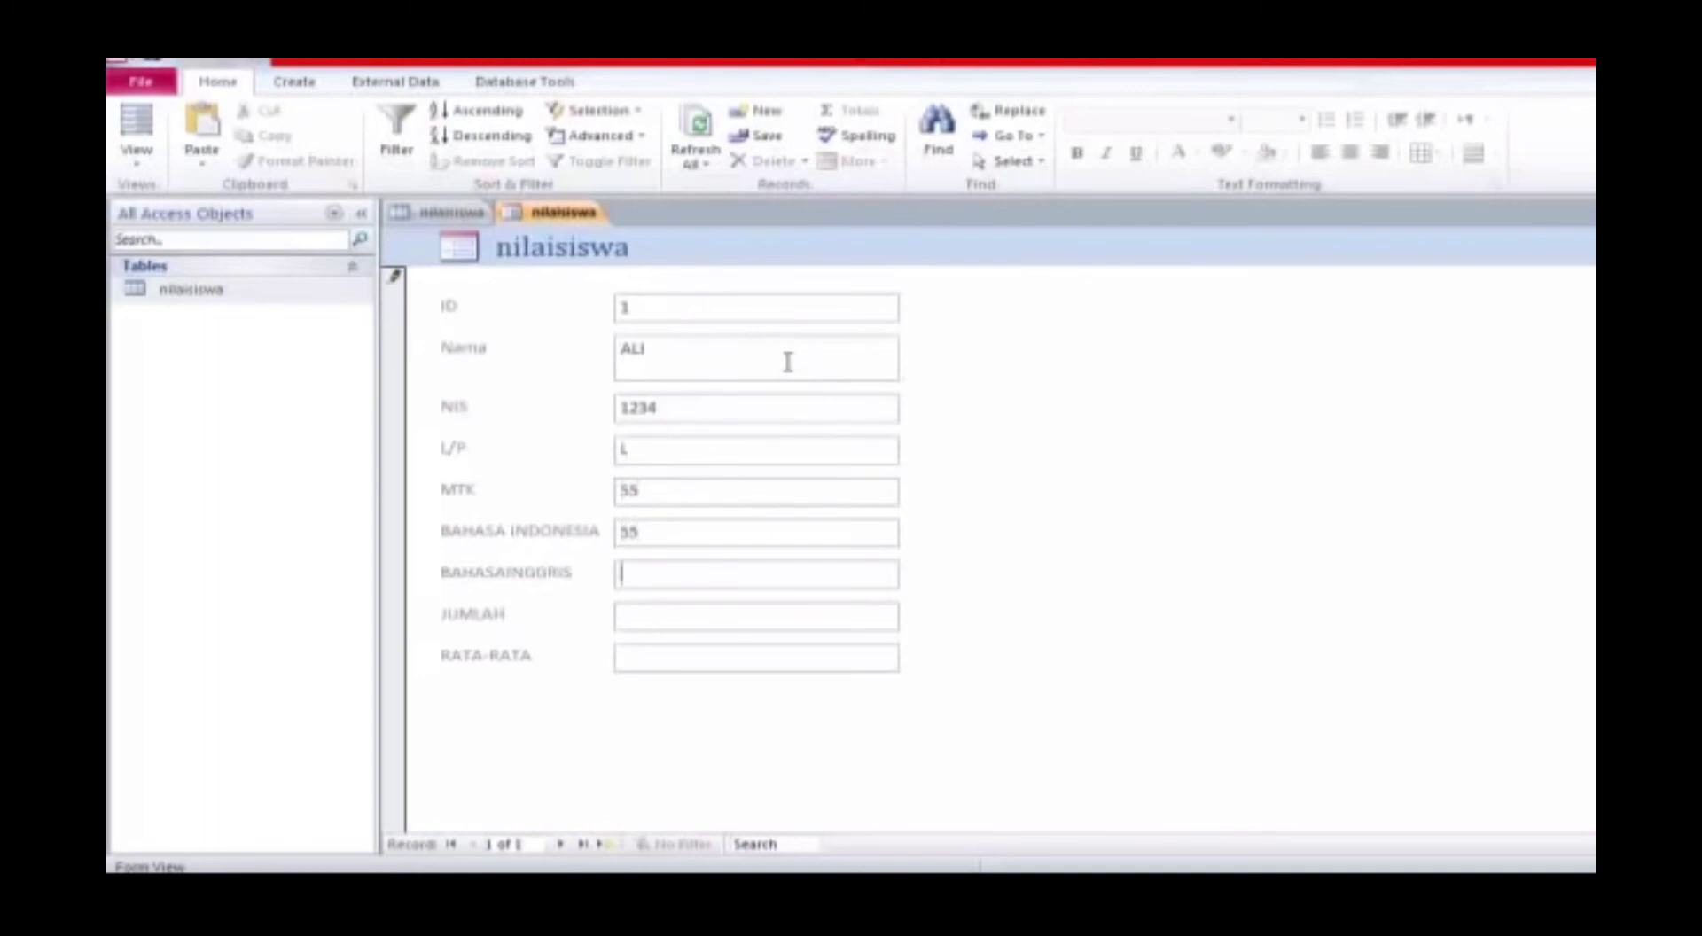
key("Tab")
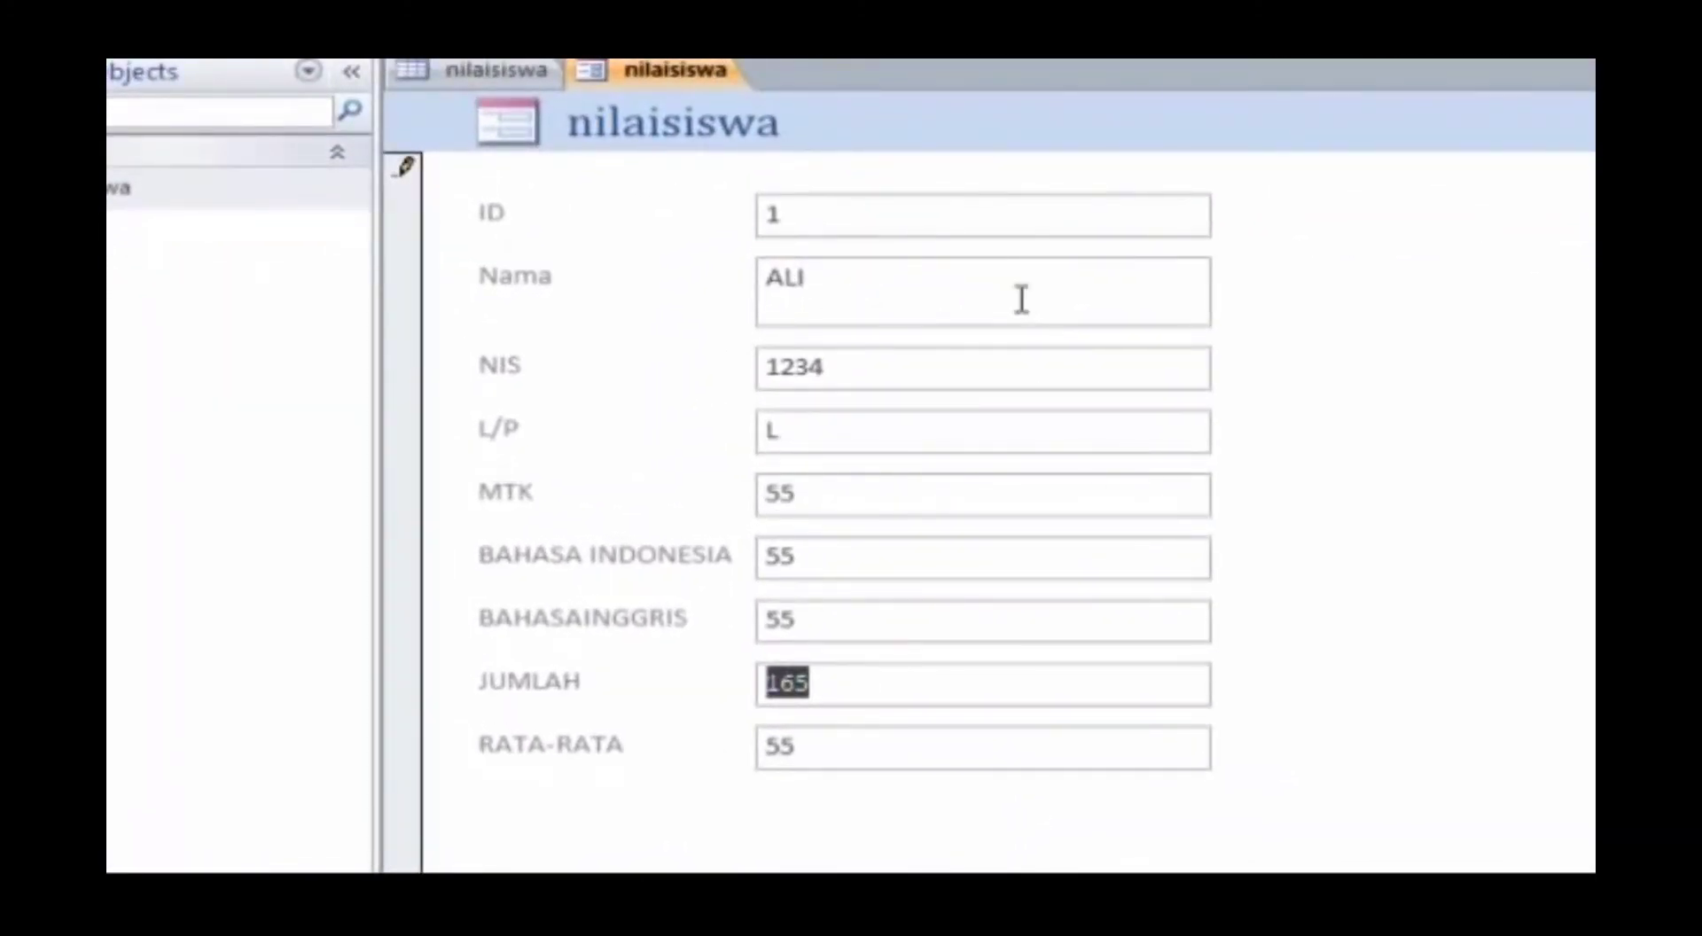
left_click(1133, 506)
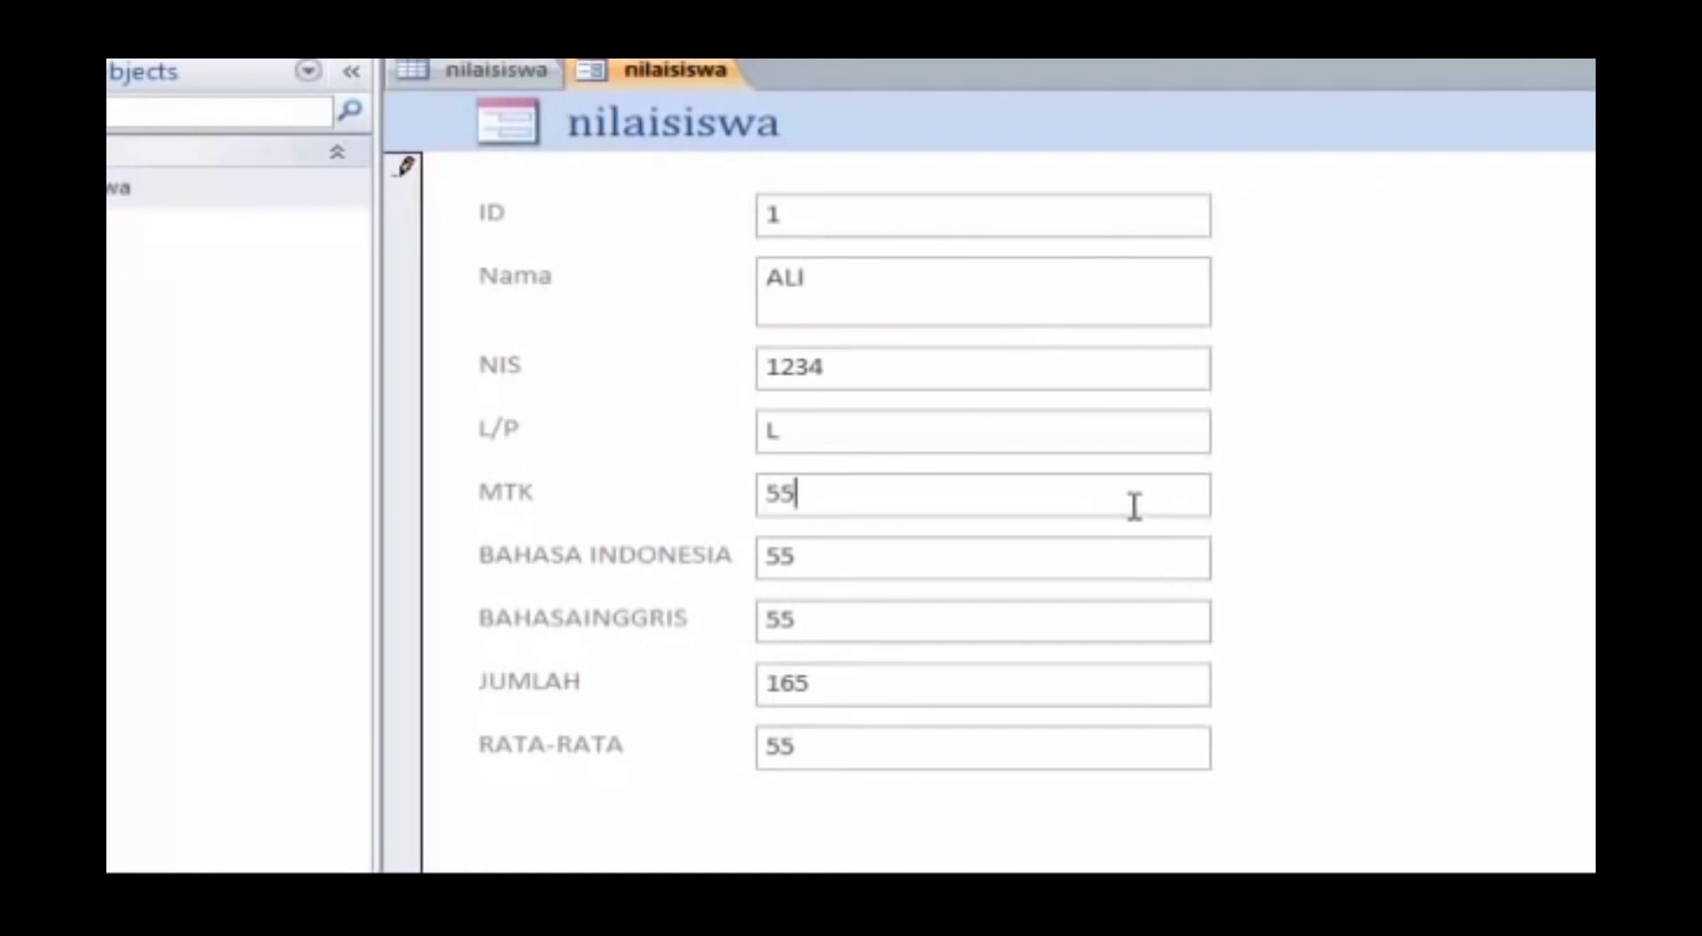
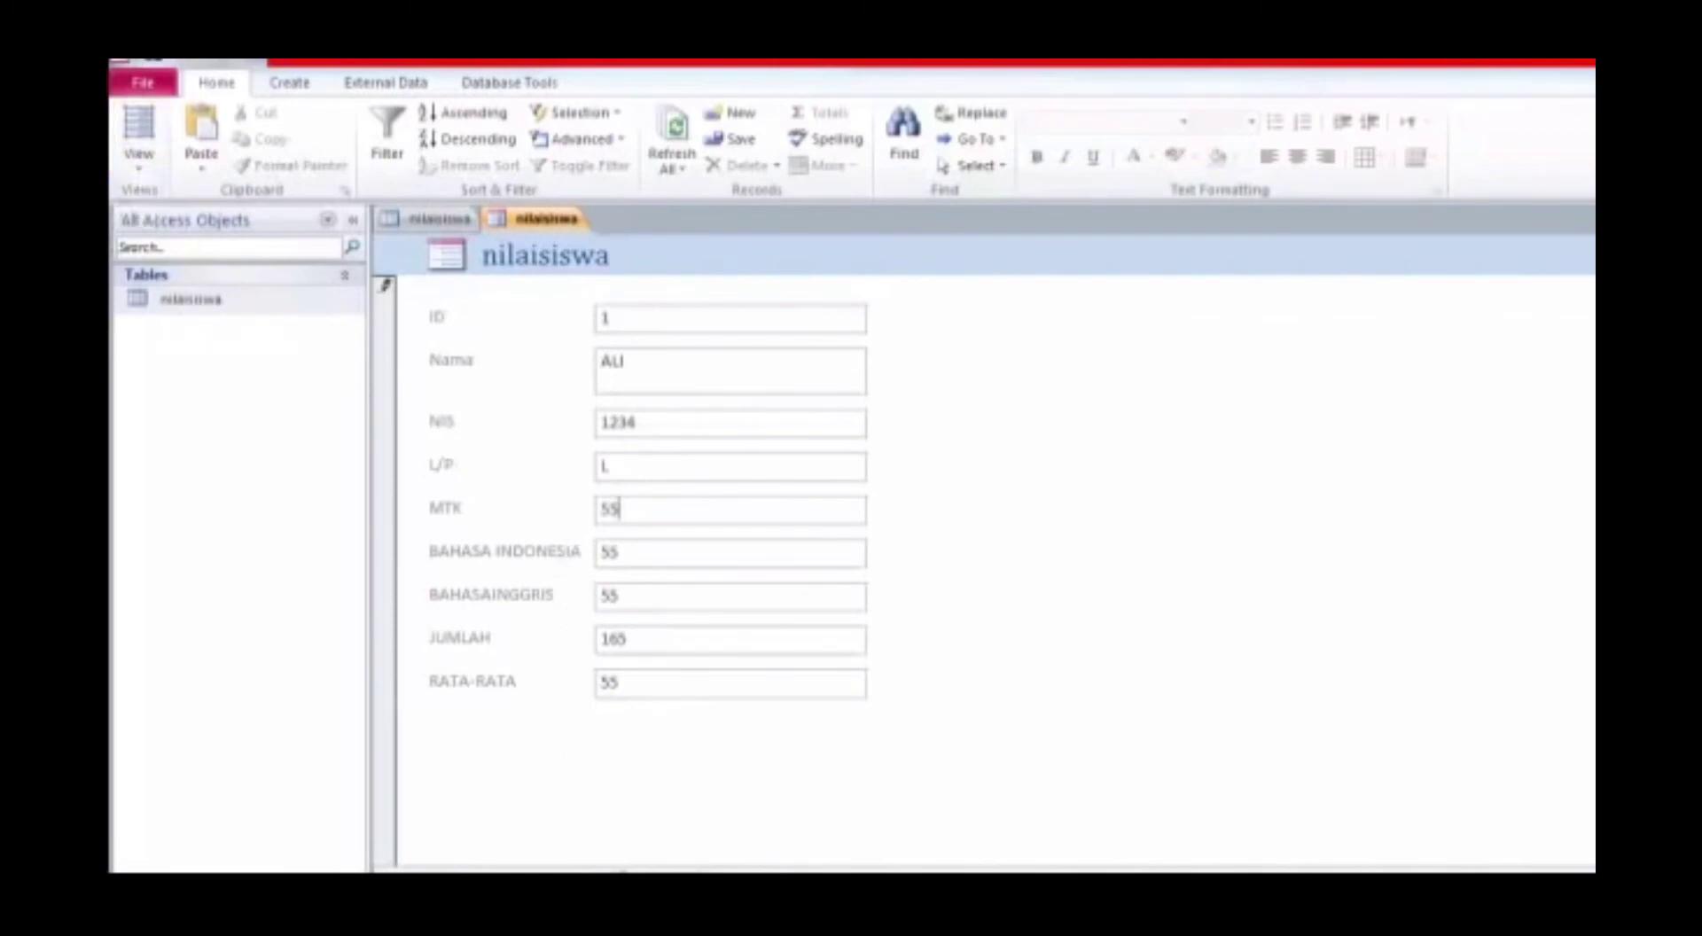
key("ctrl+plus")
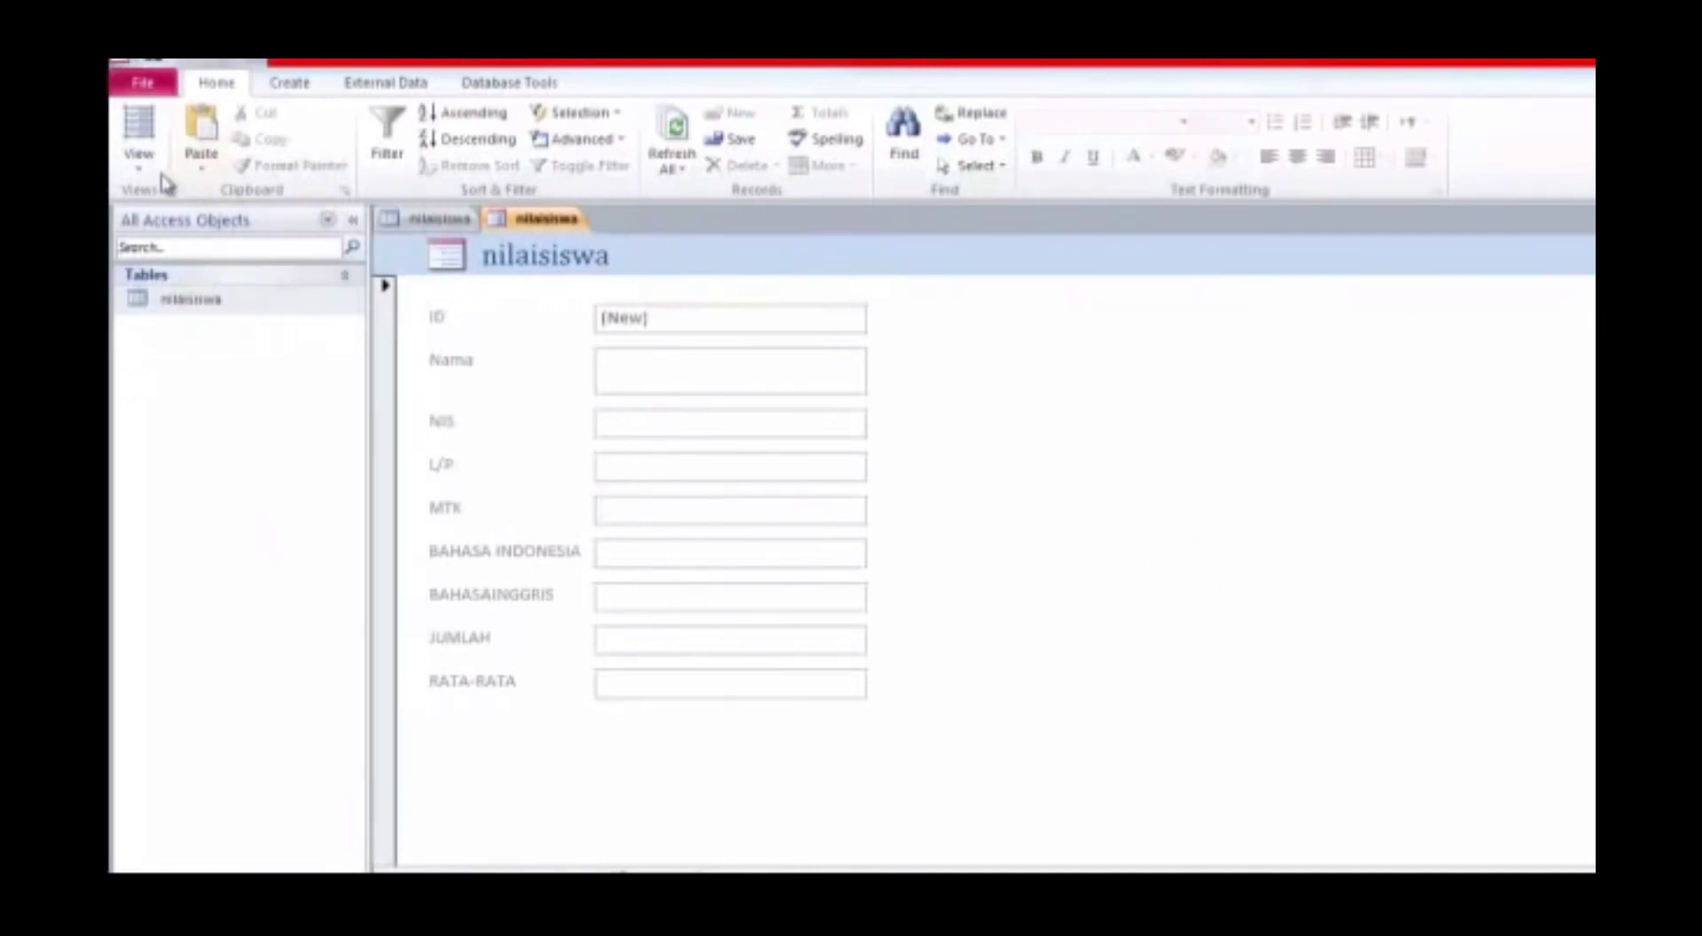
Check the entered record in the nilaisiswa table and return to the form.
left_click(192, 304)
double_click(191, 304)
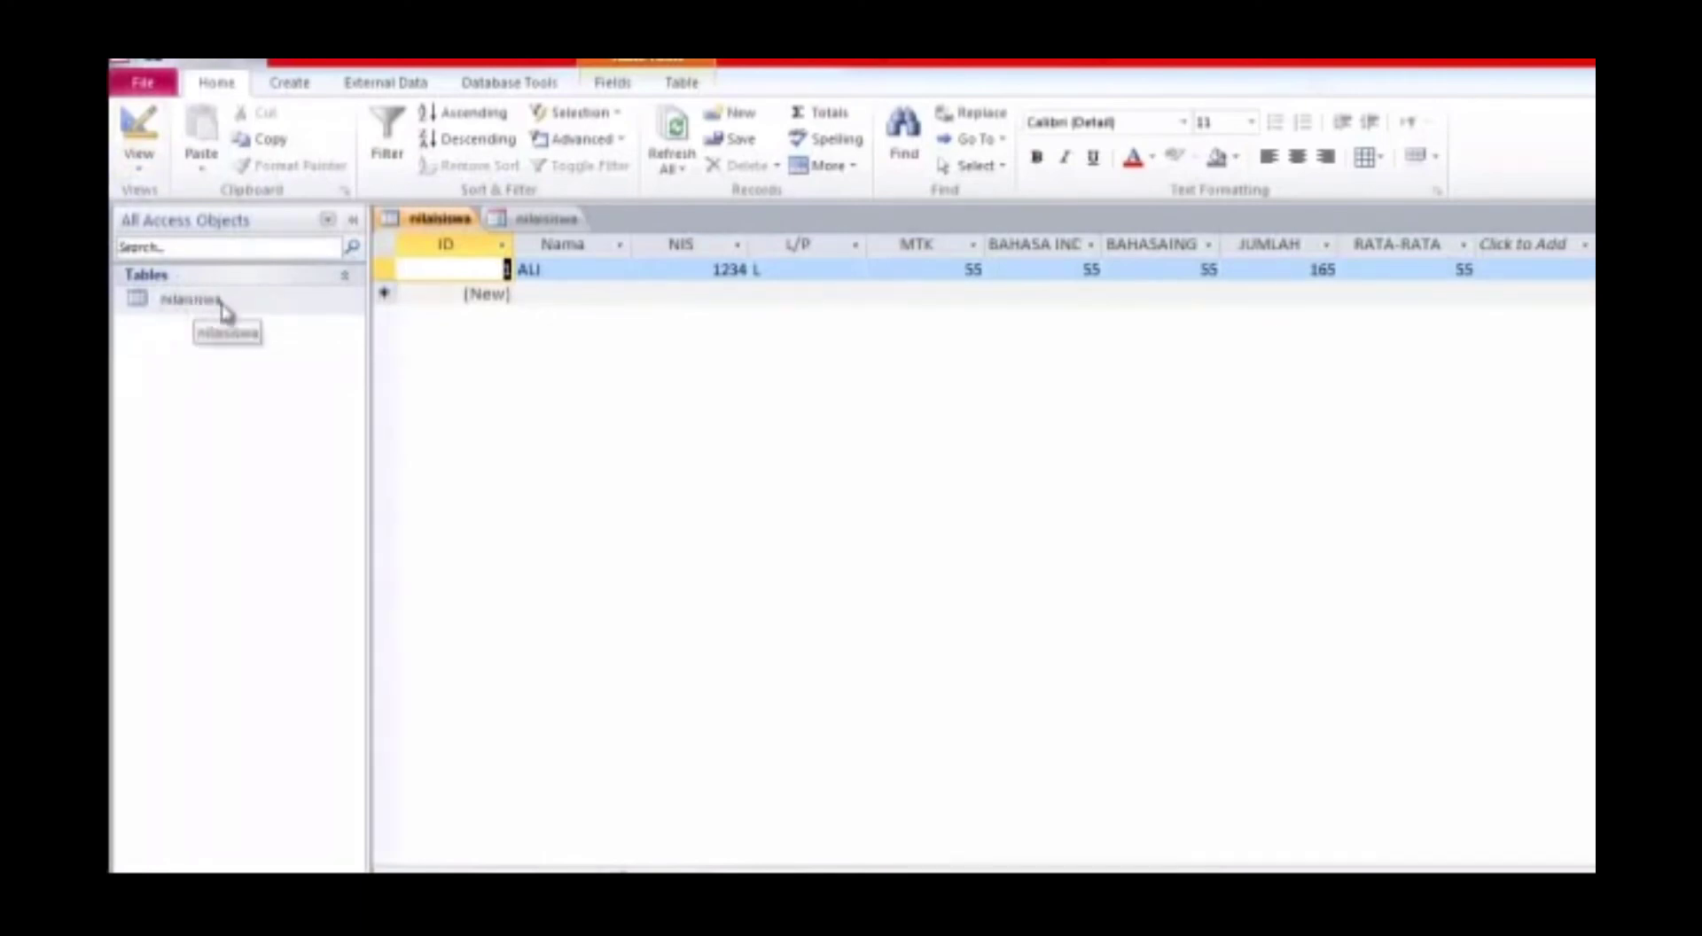
left_click(545, 219)
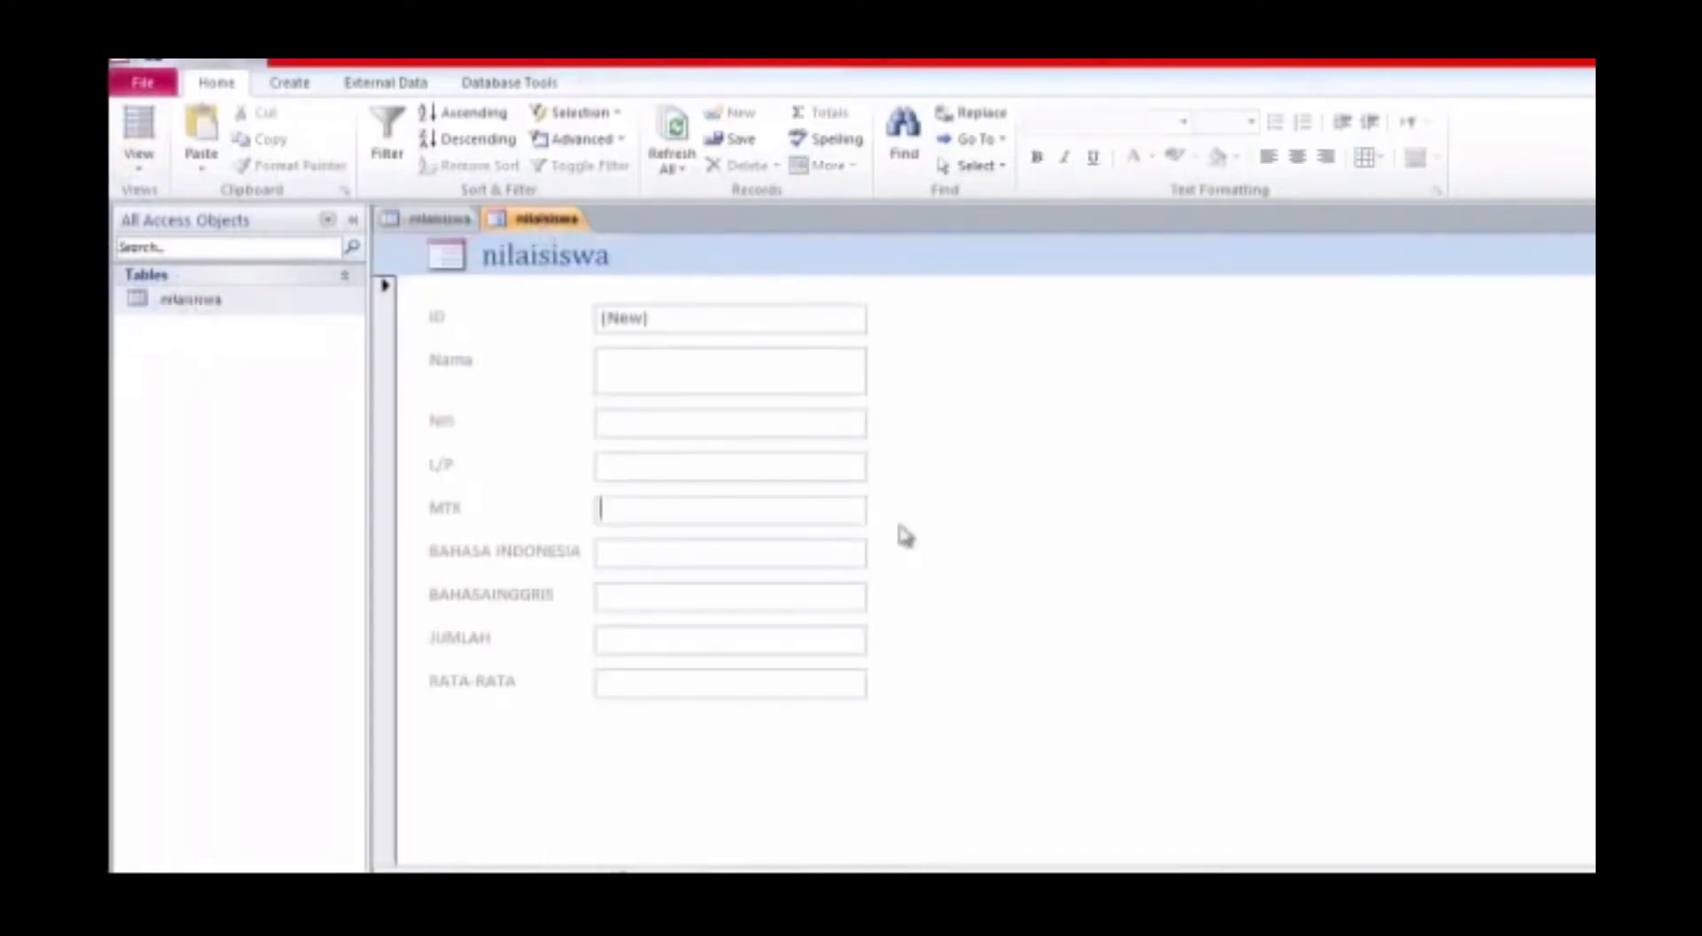
Switch the form to Design View and draw a command button at the 5-inch mark with the Record Operations action Save Record.
left_click(137, 164)
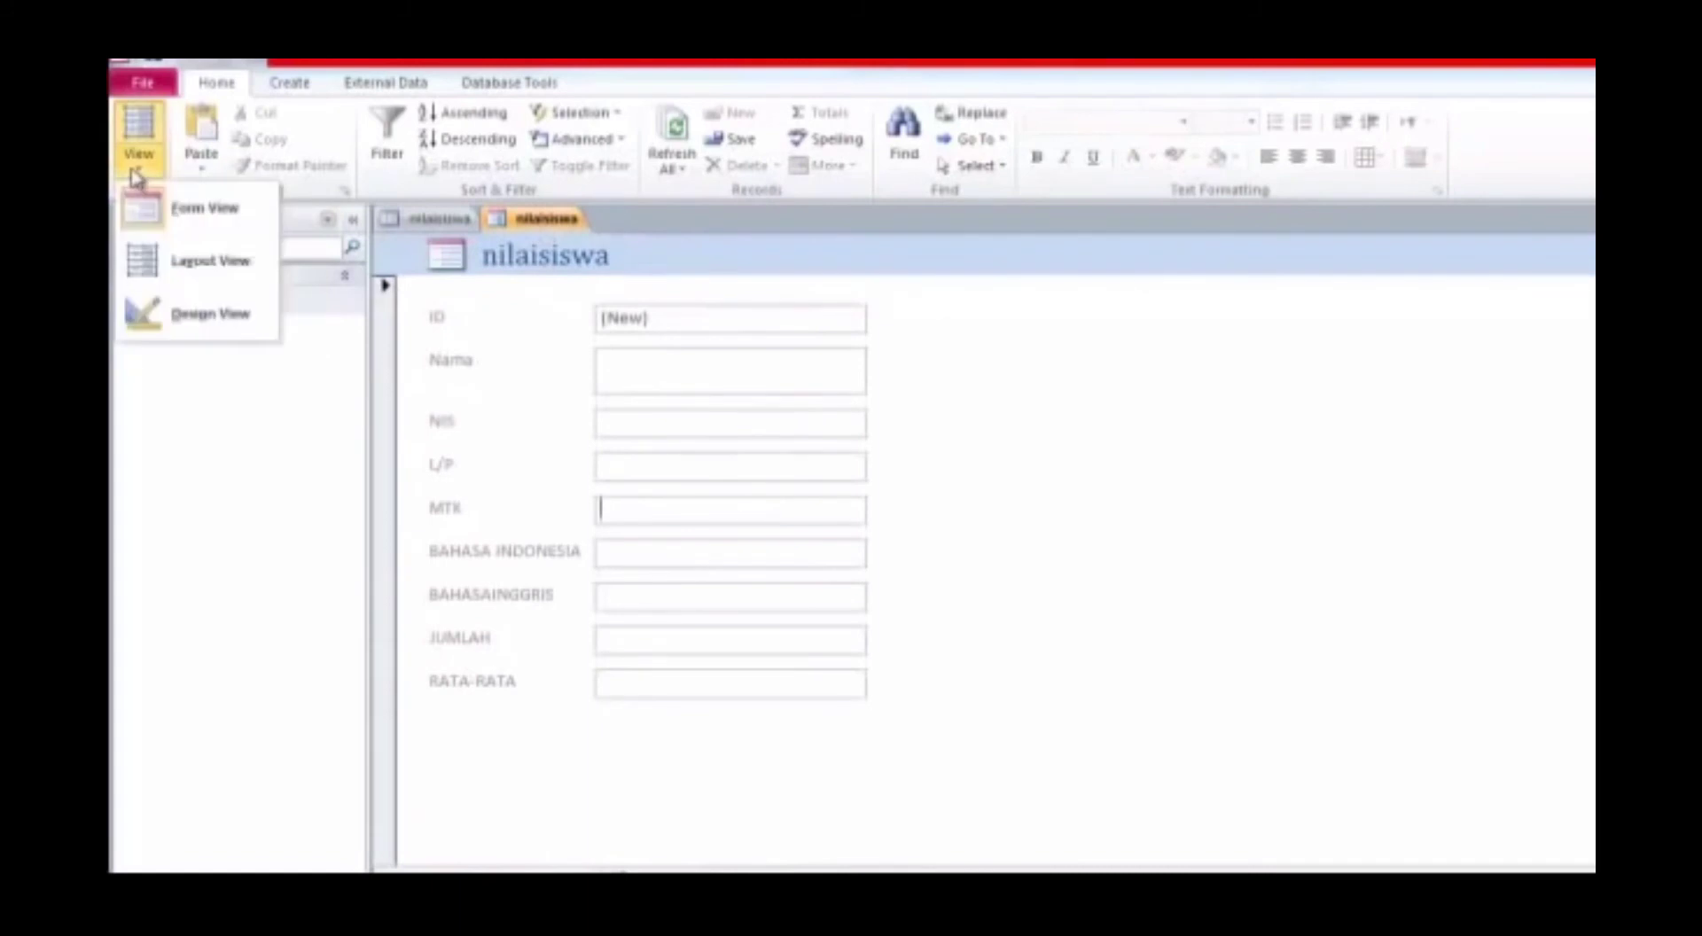
left_click(187, 320)
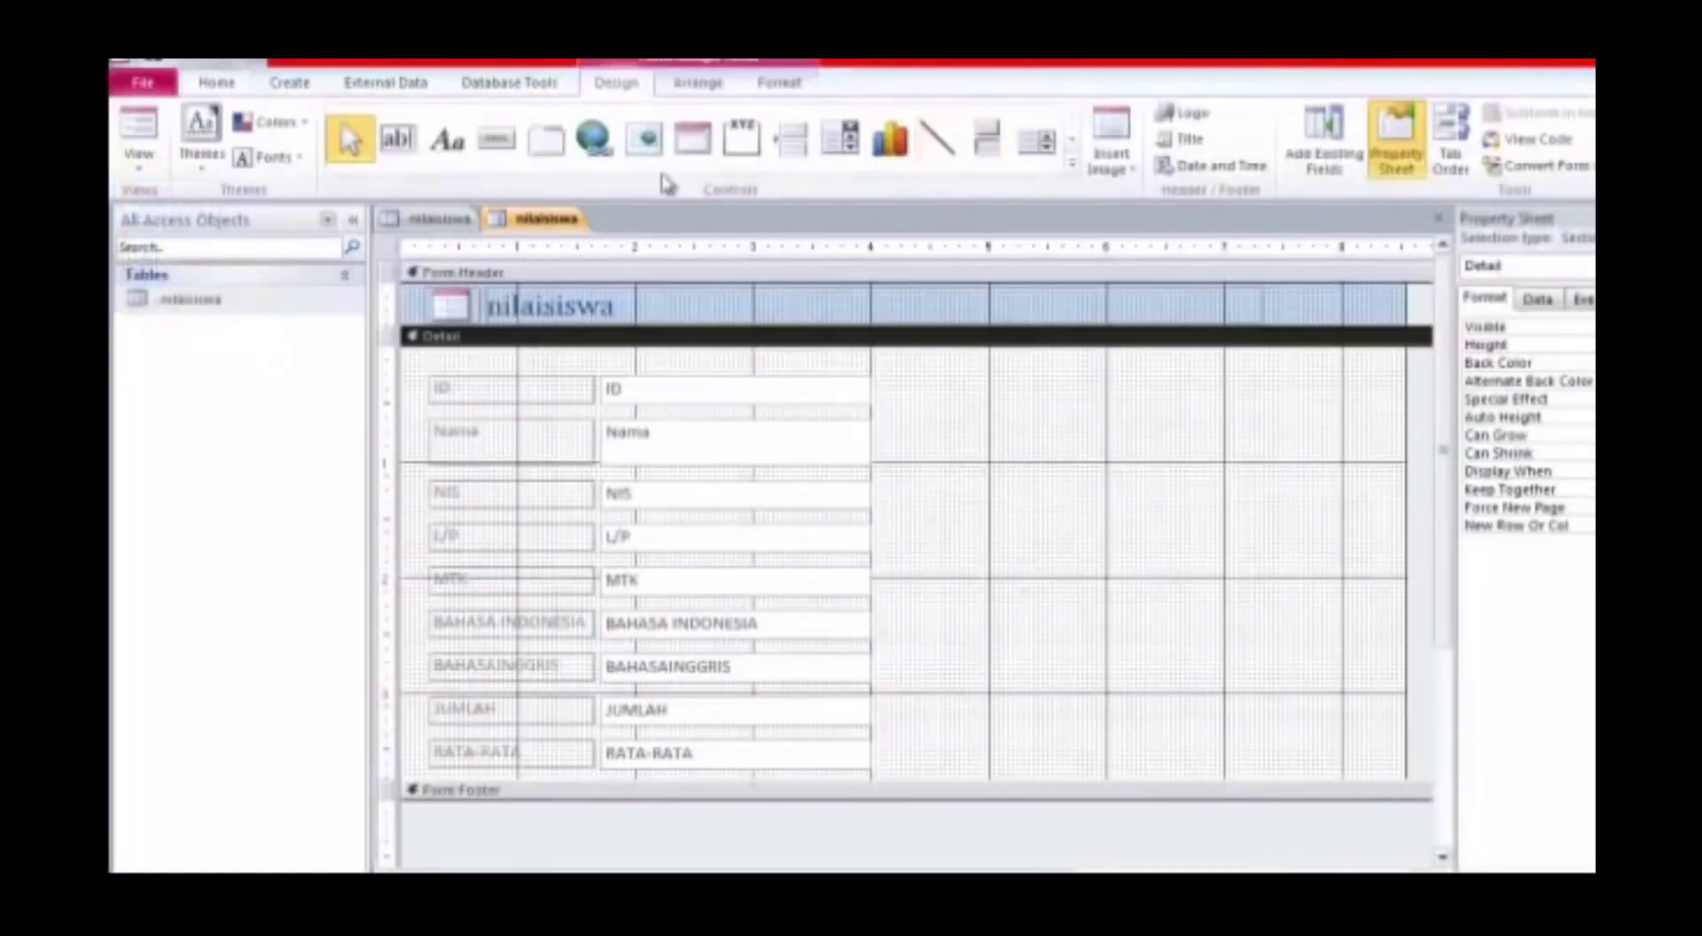
left_click(497, 140)
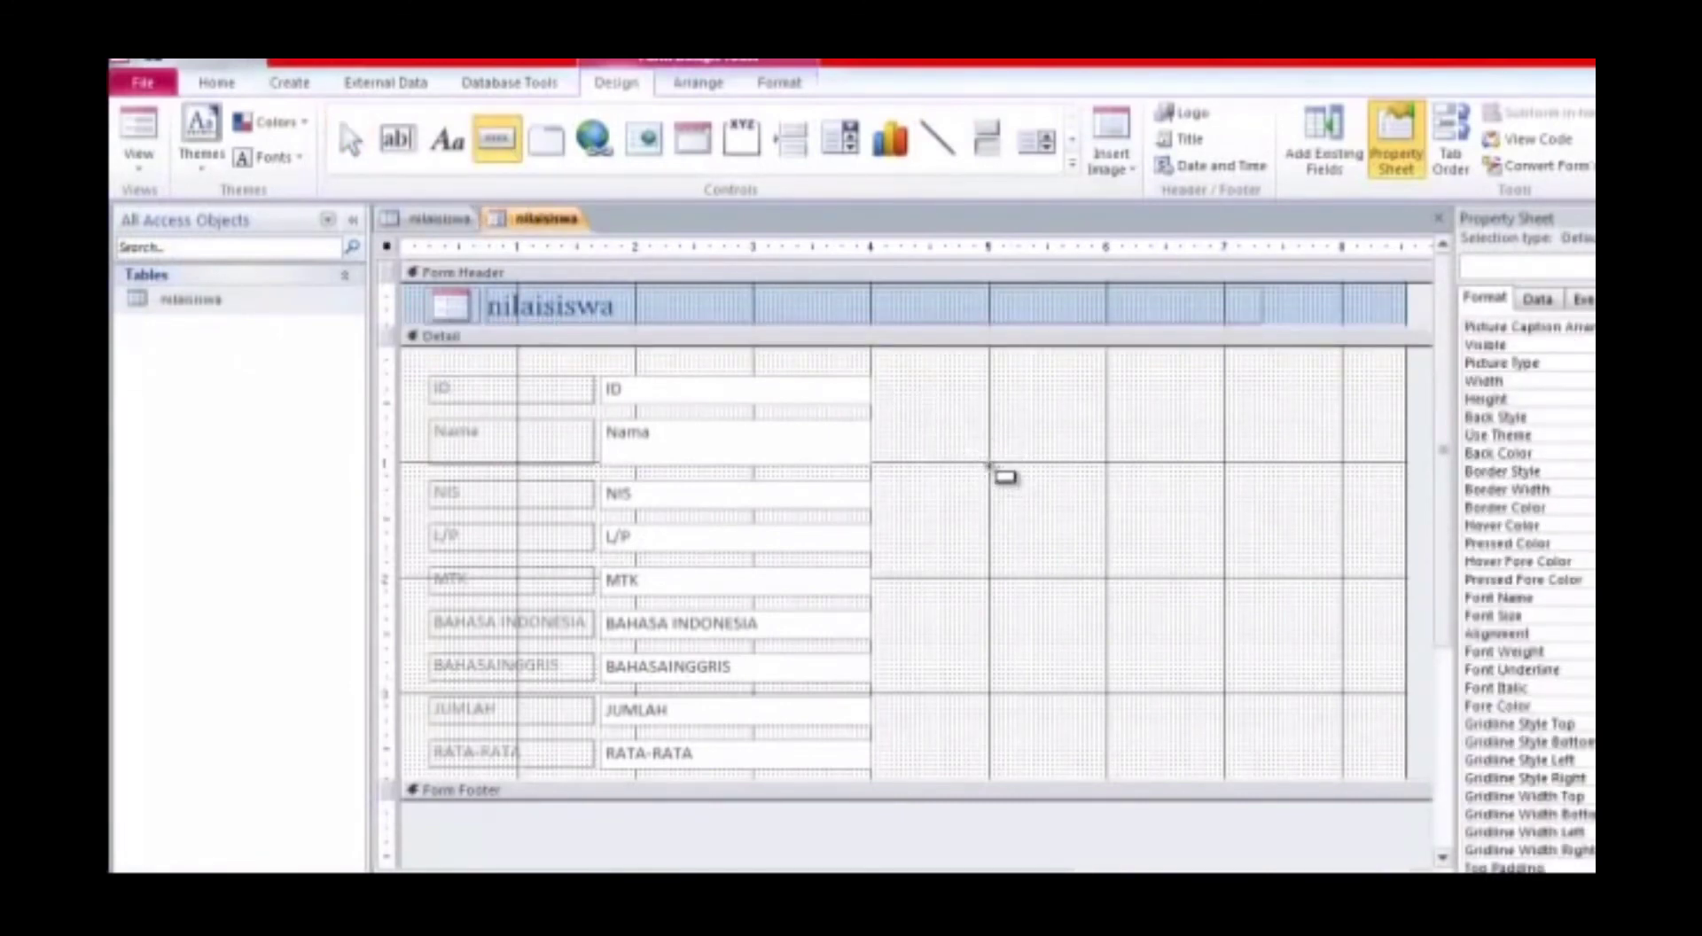
left_click_drag(989, 463, 1107, 576)
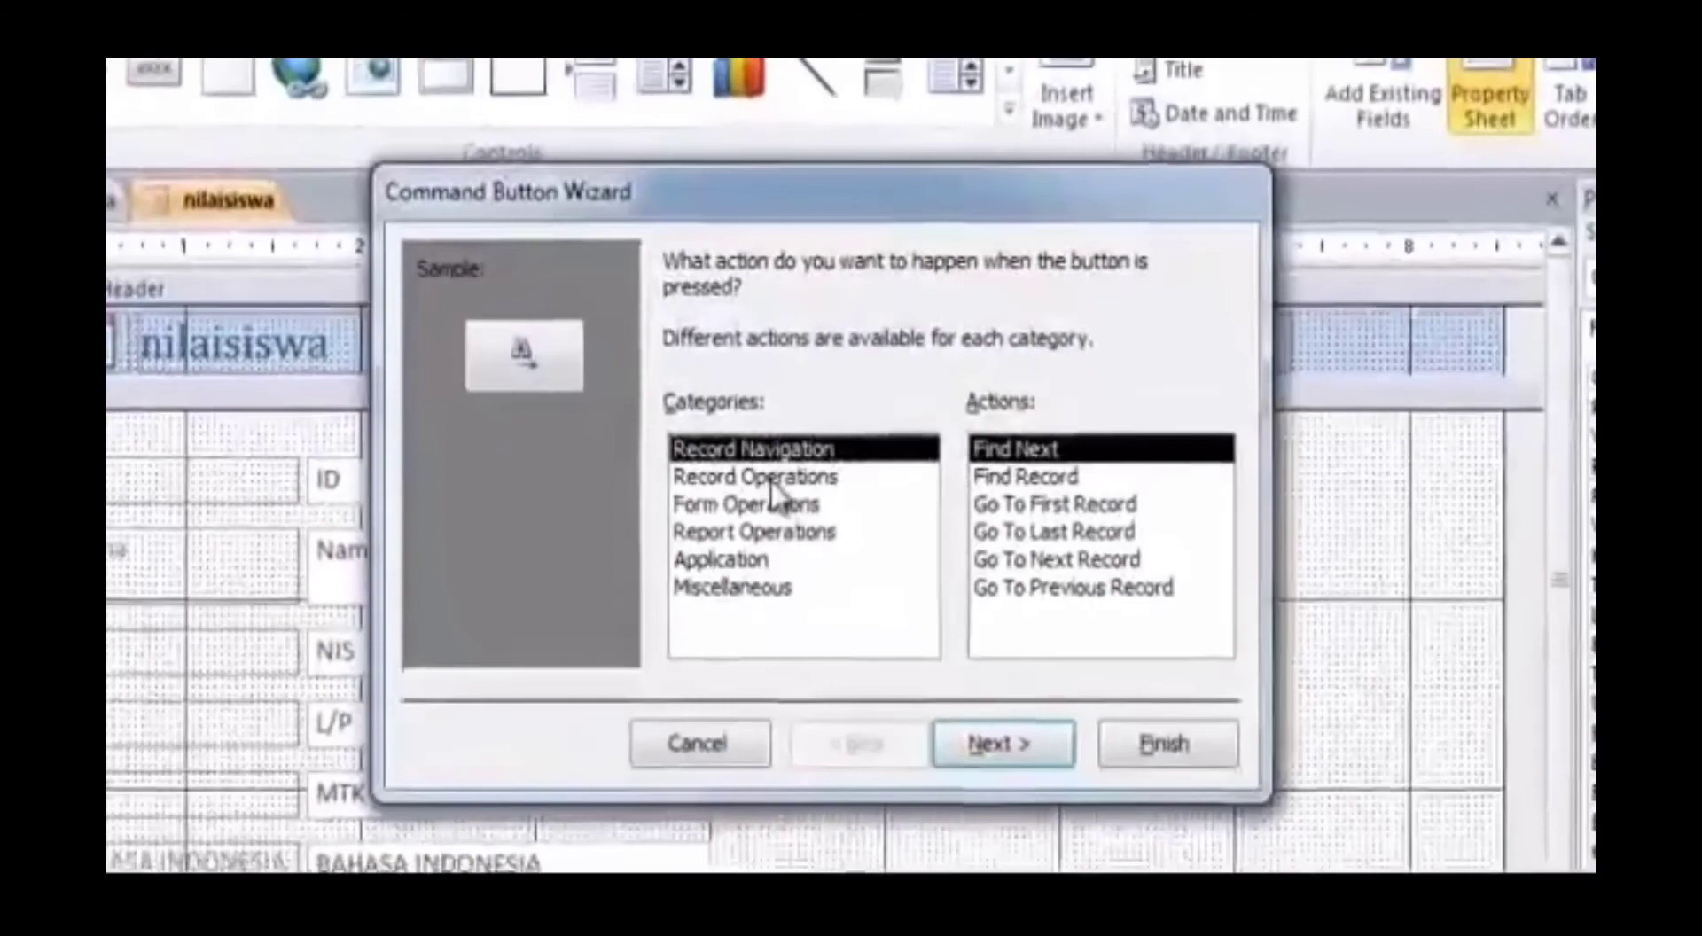
left_click(912, 391)
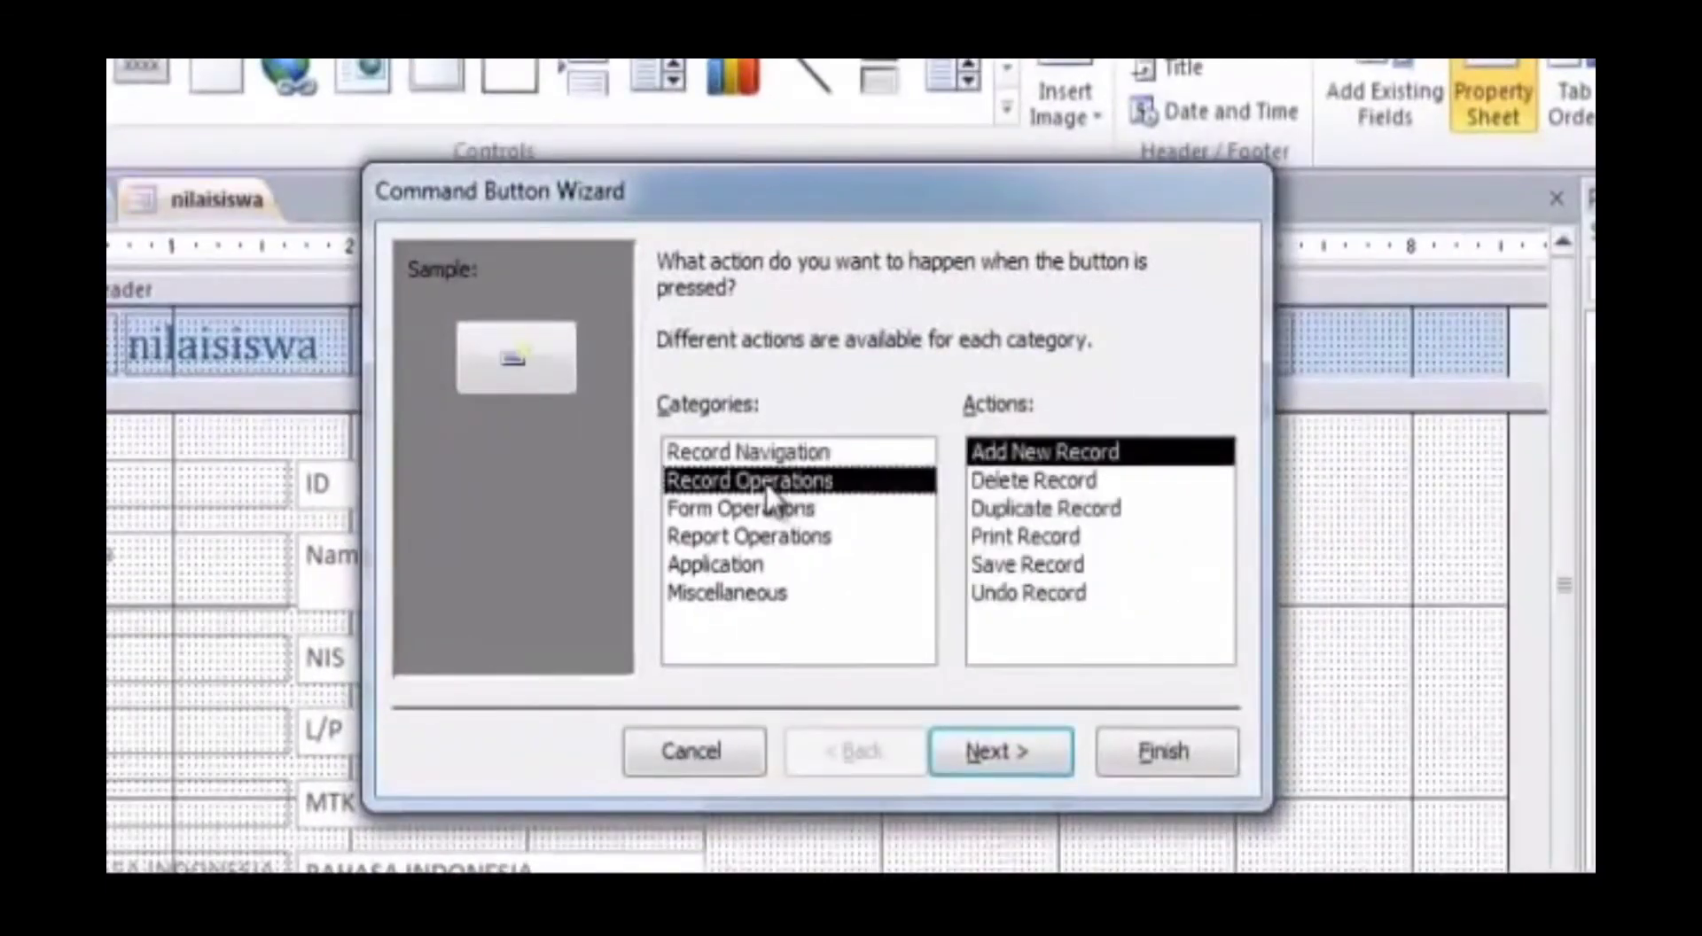
left_click(1059, 565)
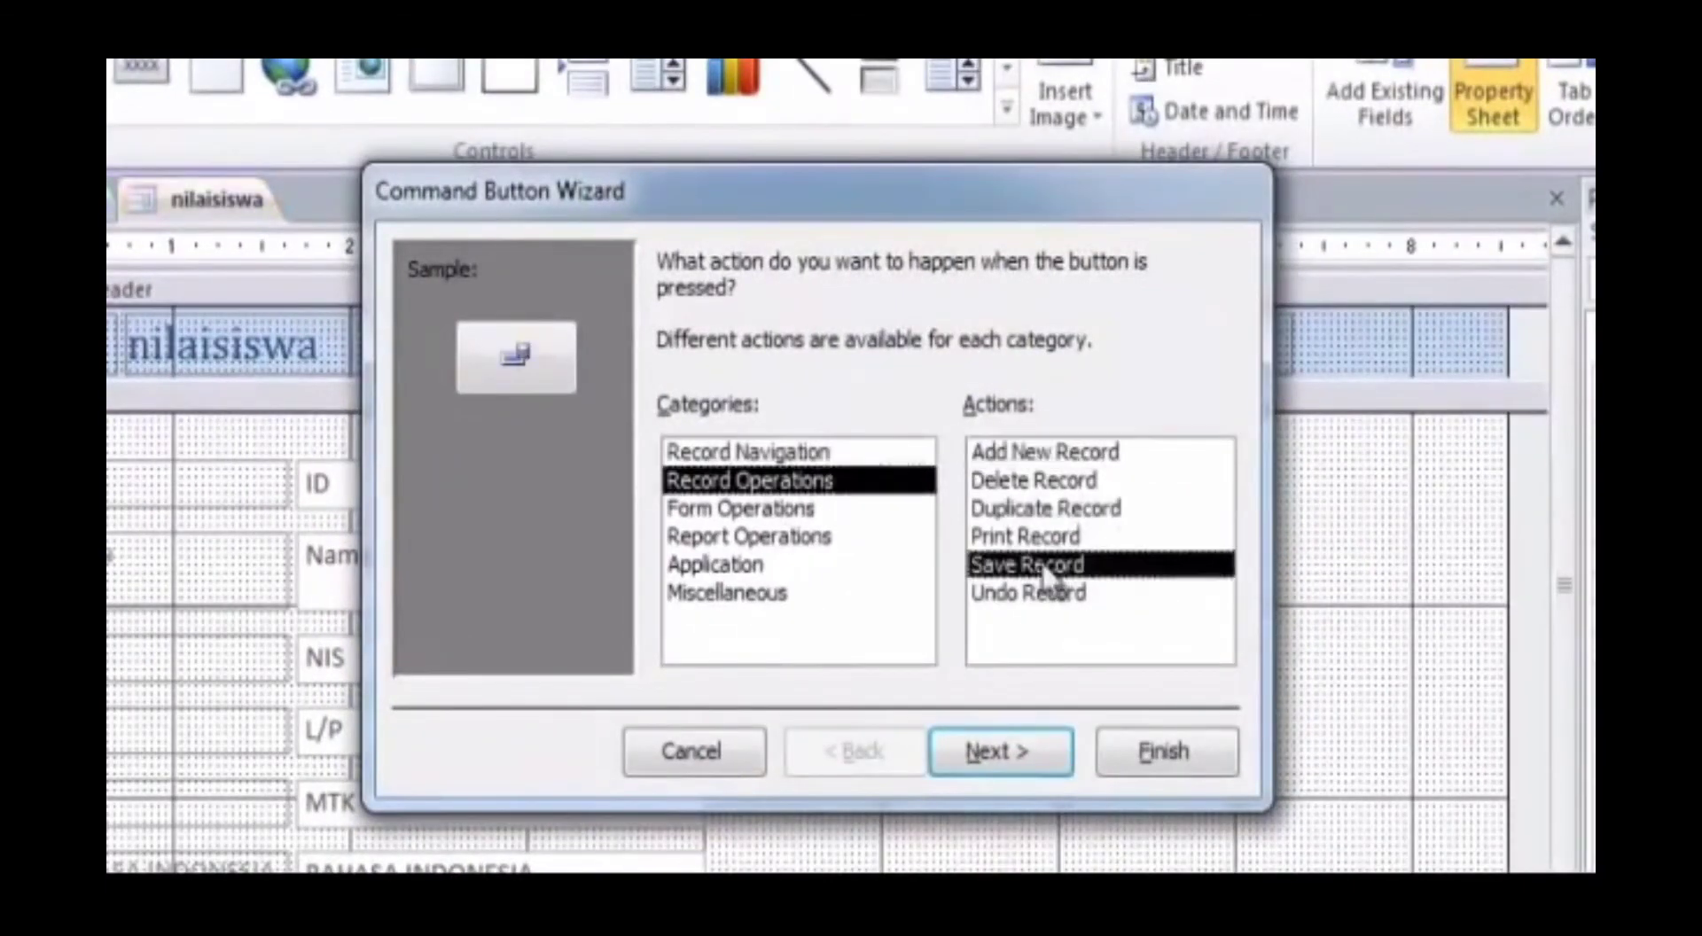
left_click(1059, 758)
Set the save button's text to SIMPAN and finish the Command Button Wizard.
left_click_drag(942, 427, 800, 425)
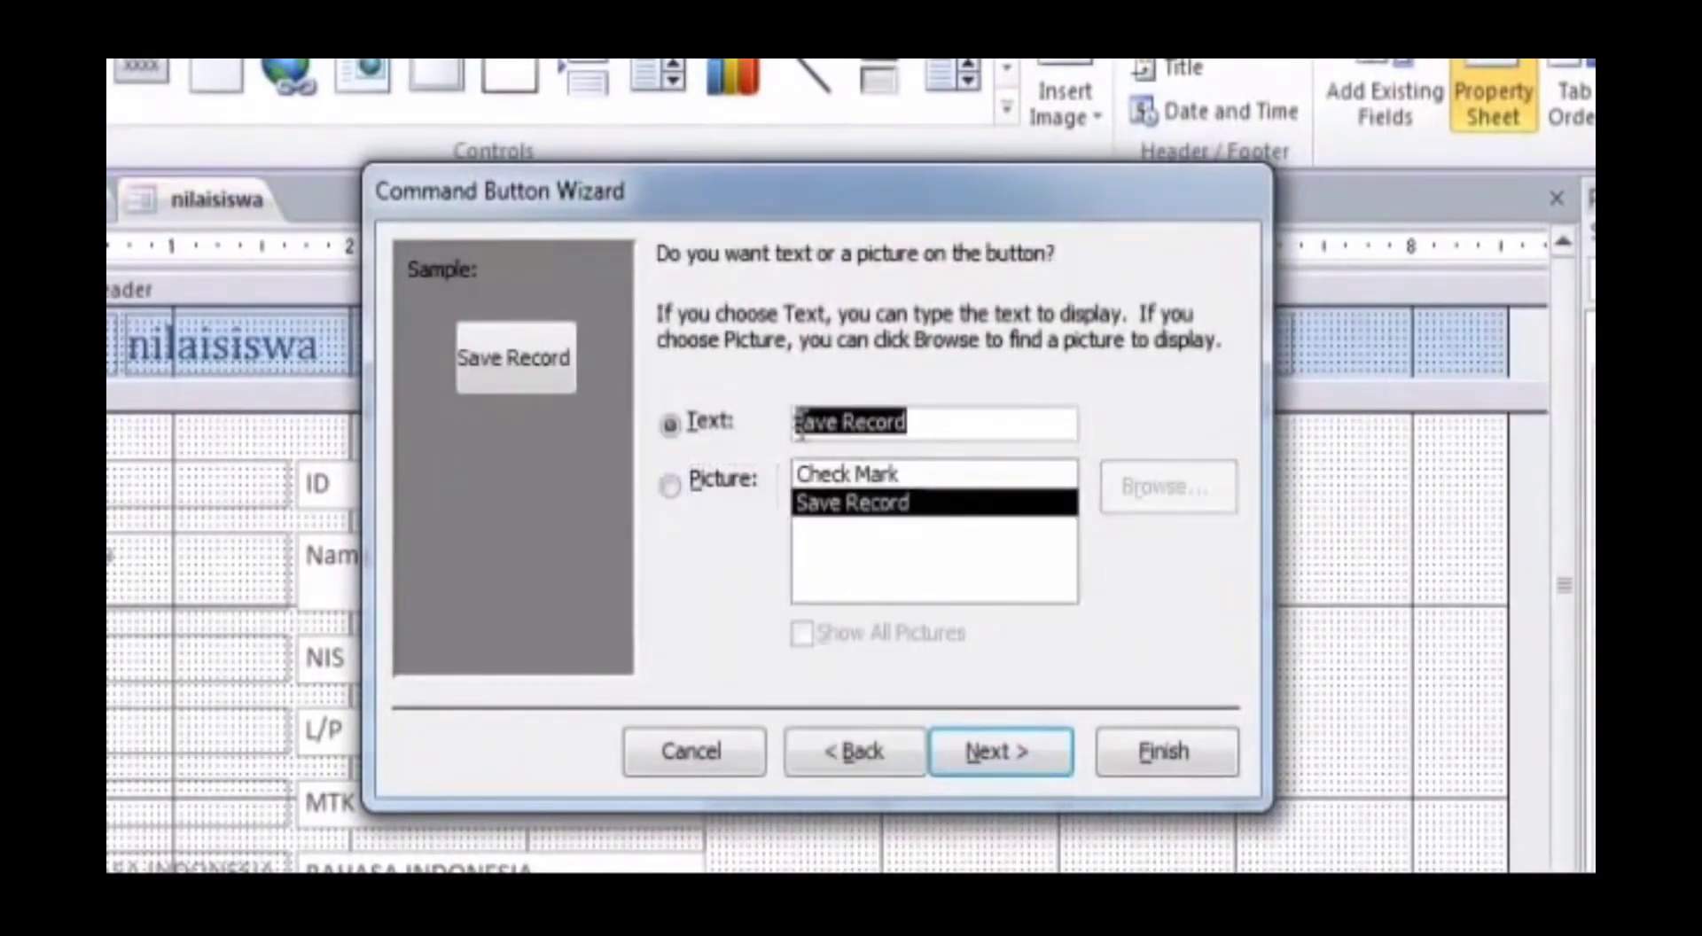
key("BackSpace")
type("SI")
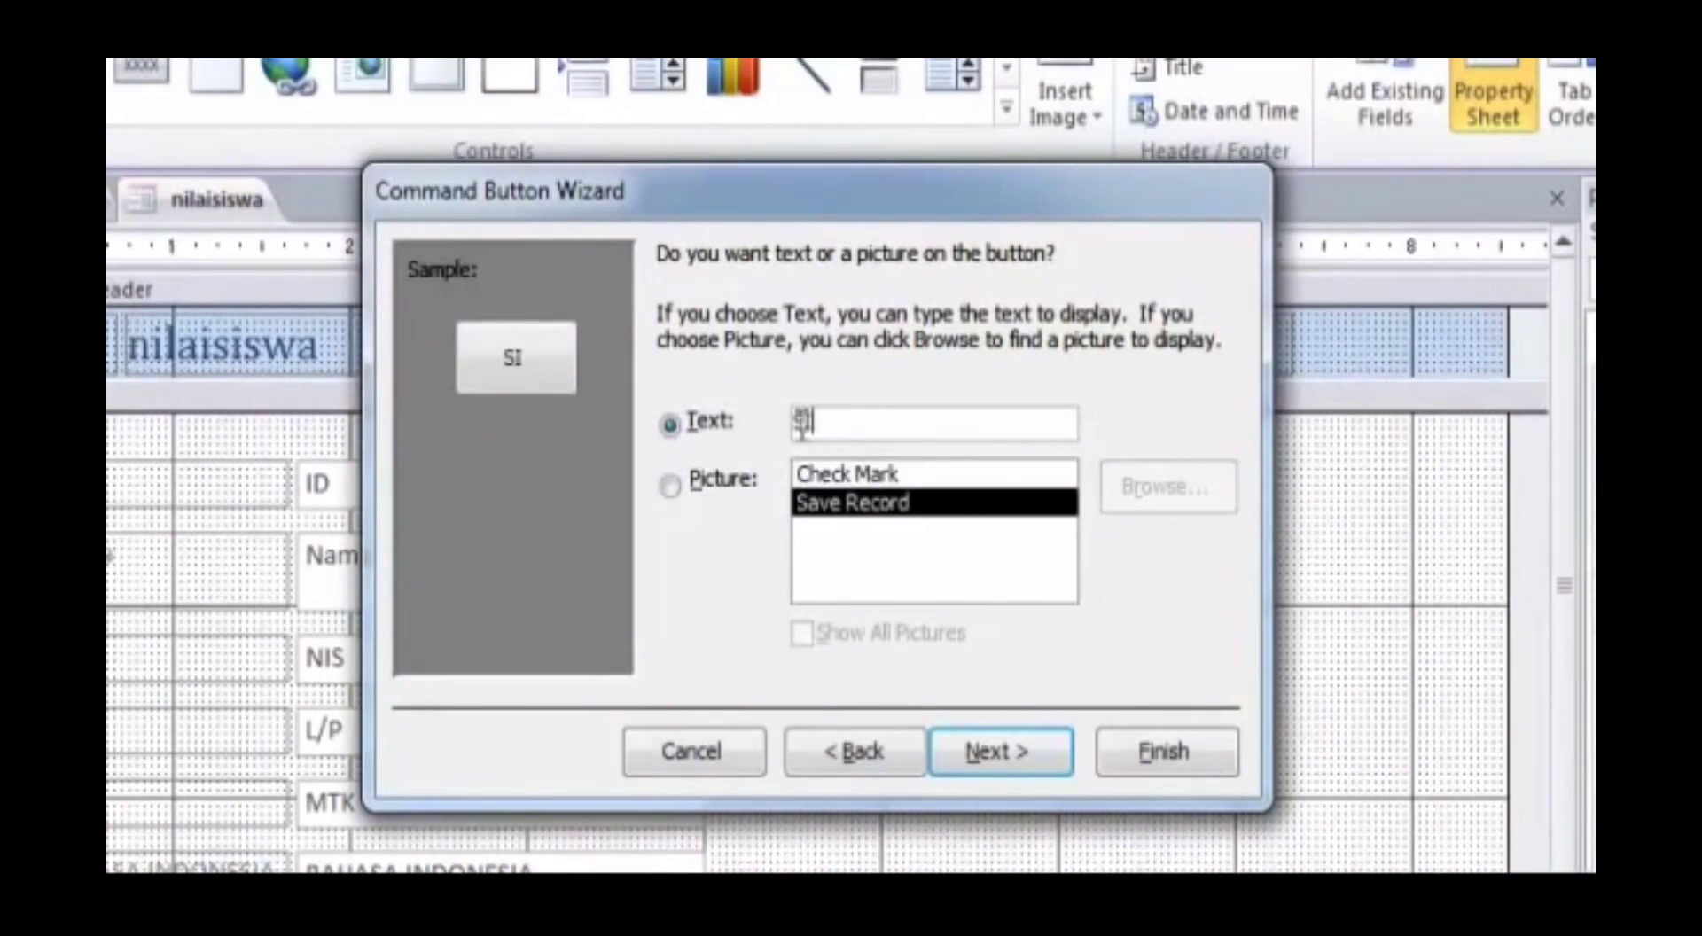
type("MPAN")
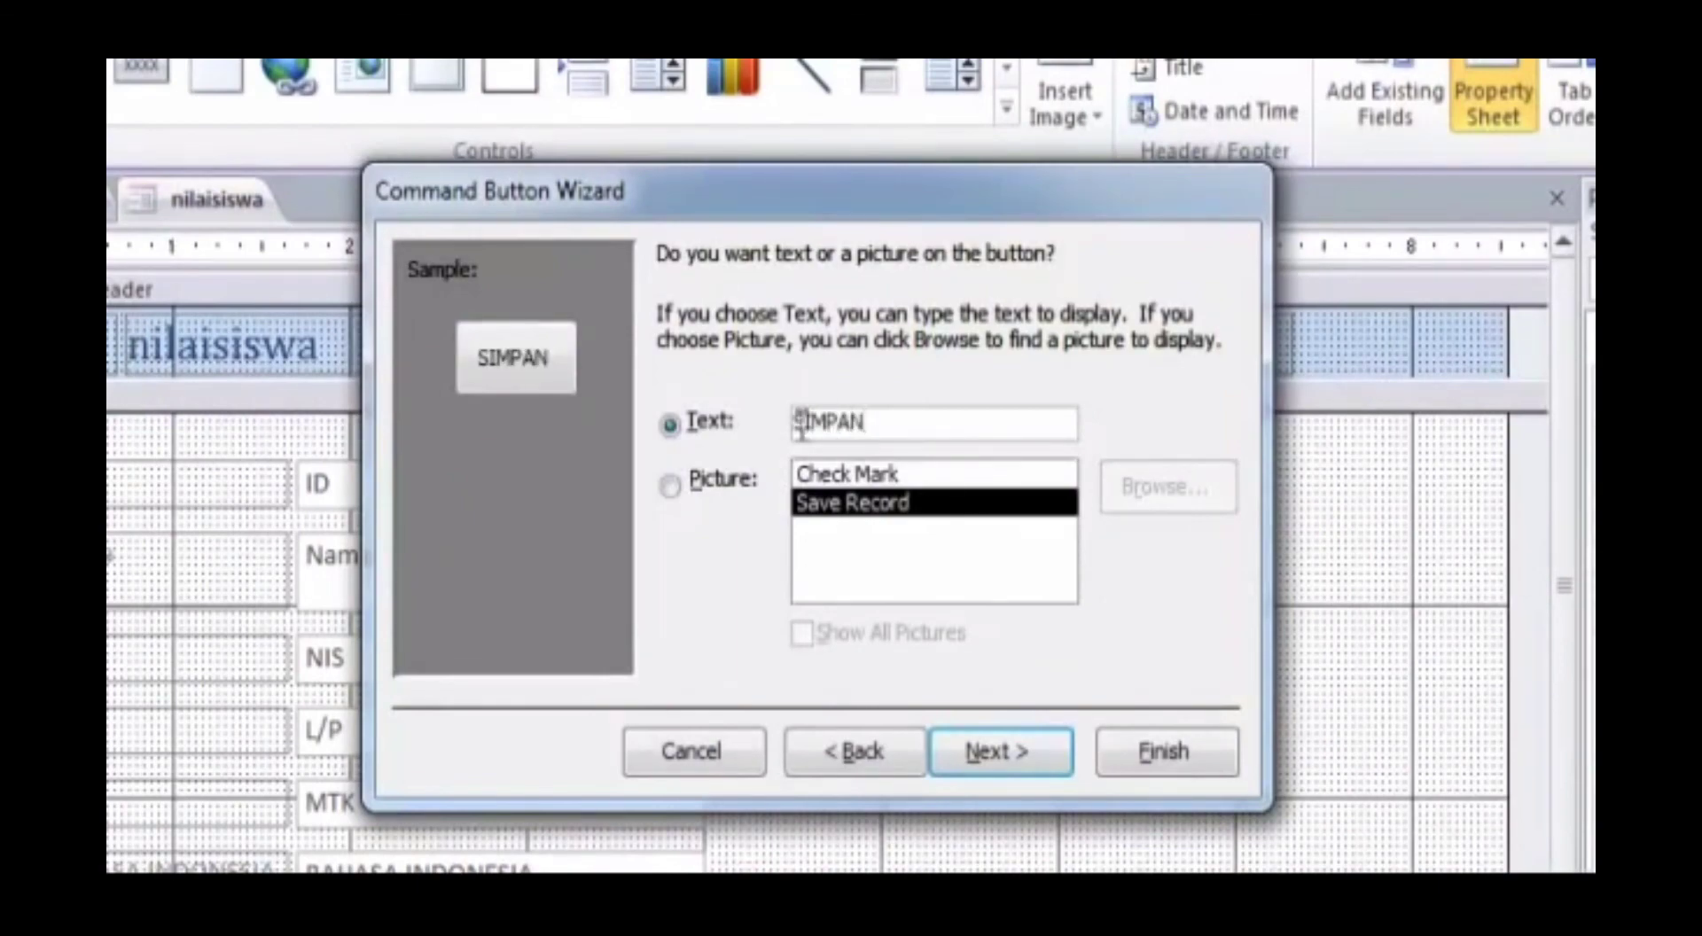
left_click(1050, 768)
left_click(1152, 755)
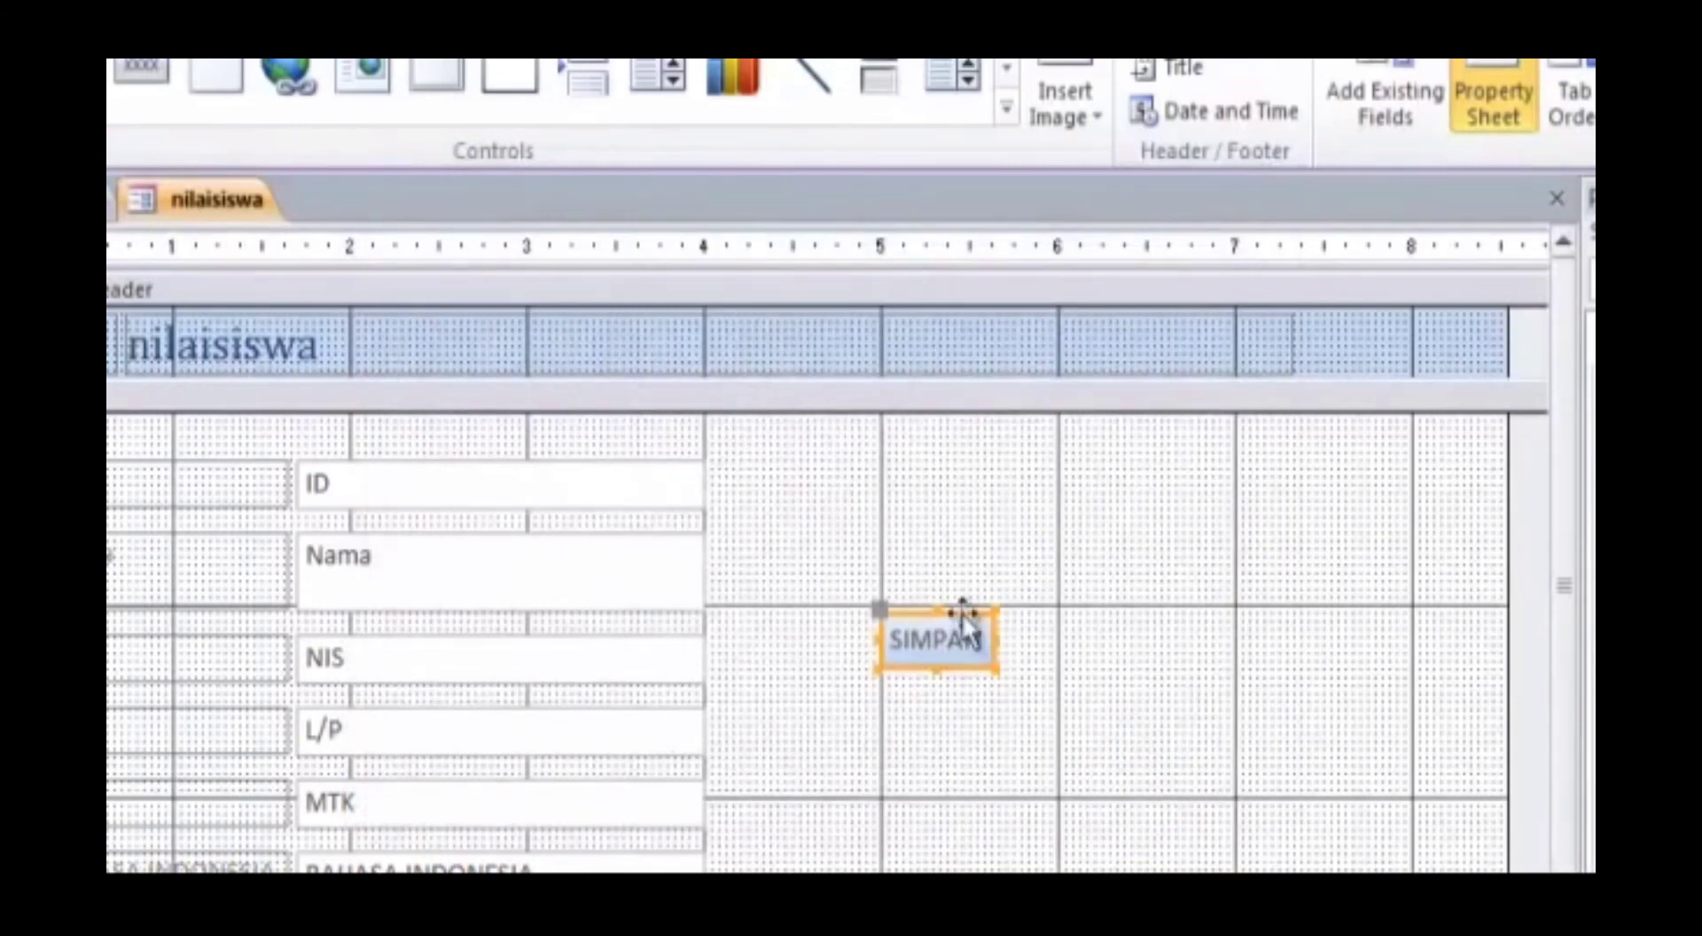
Enlarge the SIMPAN button to about 1 inch square, spanning the 5- to 6-inch marks.
mouse_move(965, 608)
left_mouse_down()
mouse_move(964, 471)
mouse_move(963, 612)
left_mouse_up()
left_click_drag(993, 667, 1058, 798)
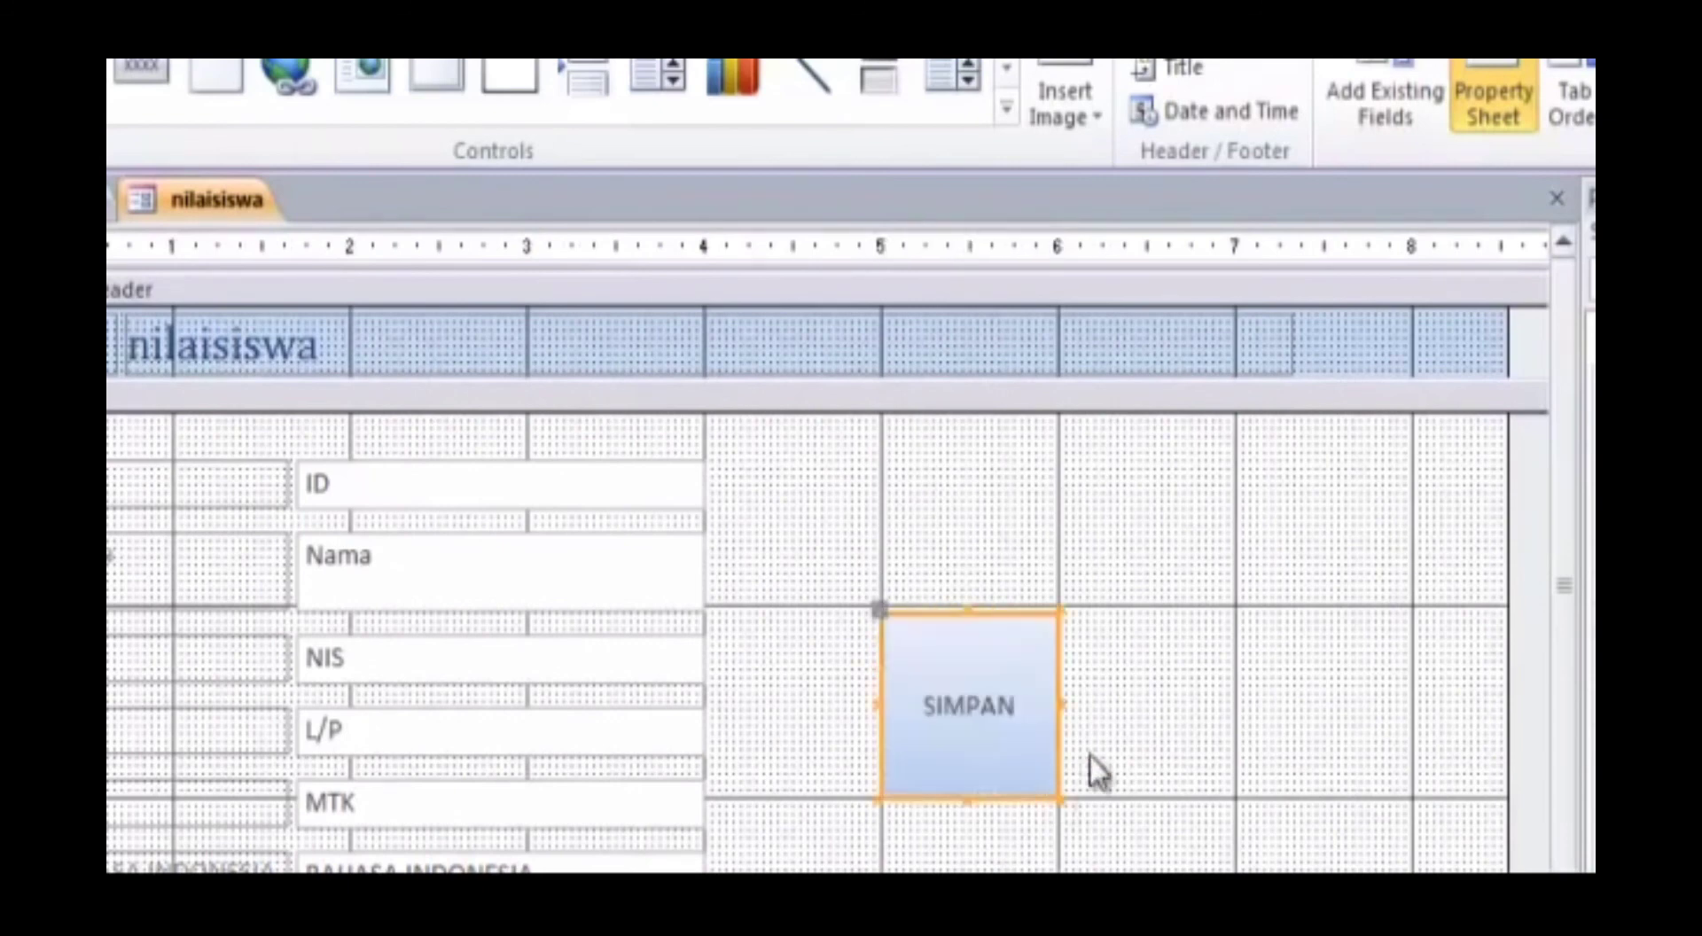
left_click(1156, 761)
mouse_move(967, 705)
left_mouse_down()
mouse_move(849, 682)
mouse_move(961, 582)
mouse_move(969, 487)
mouse_move(980, 697)
mouse_move(966, 692)
left_mouse_up()
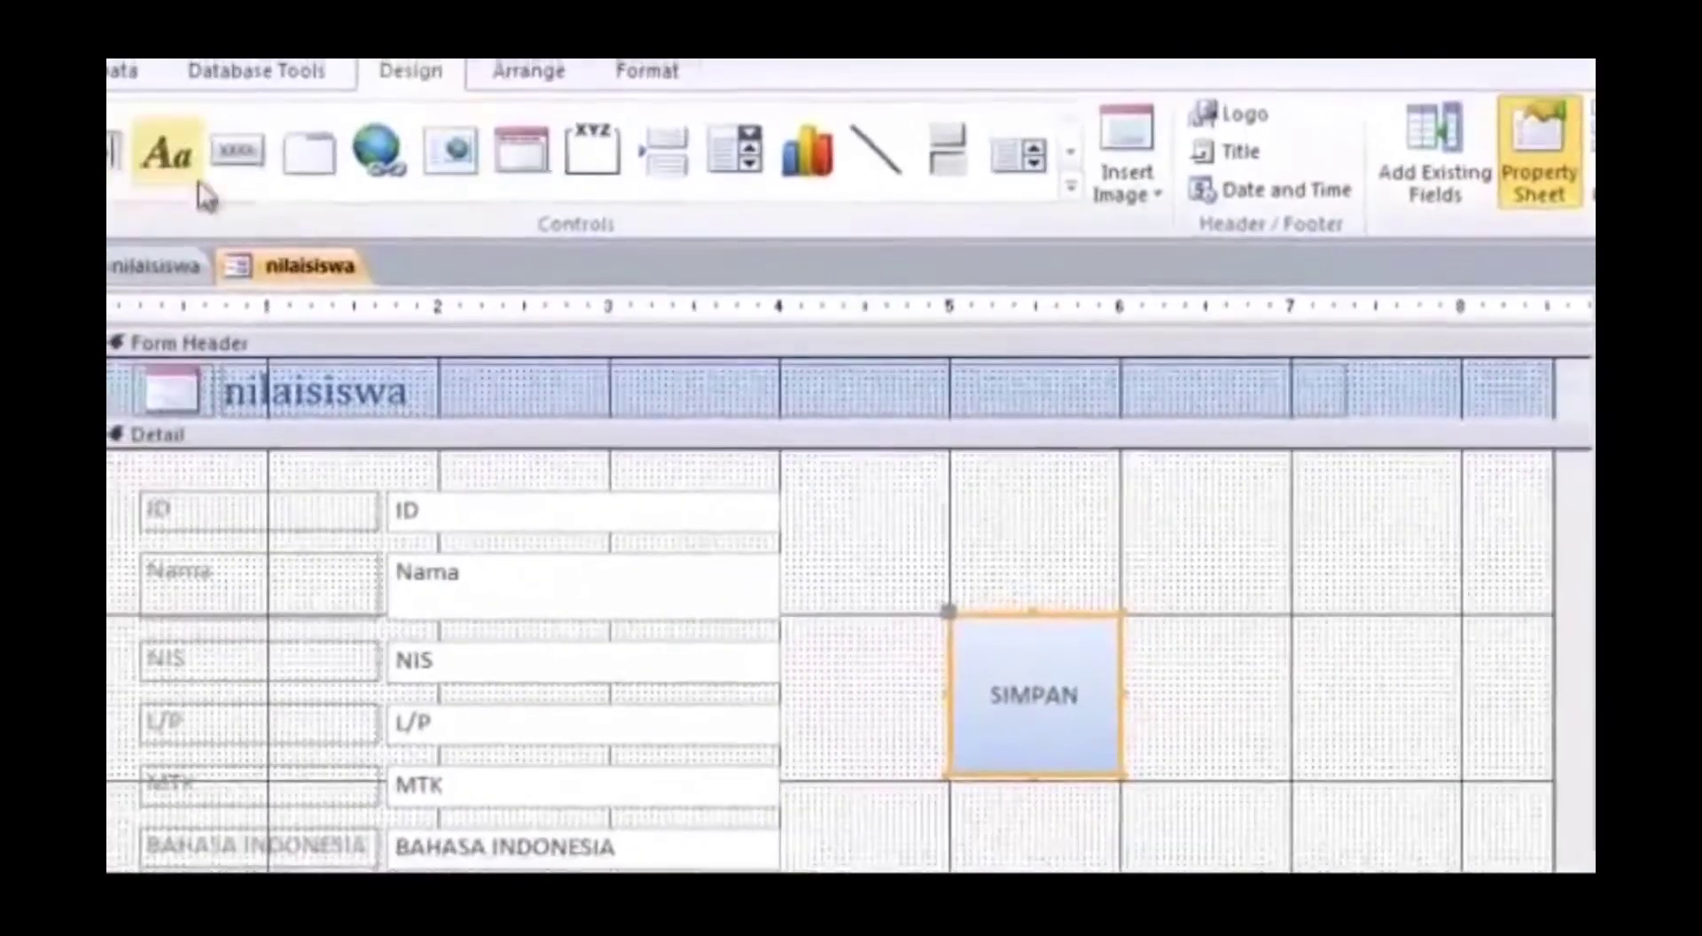
Draw a second command button beside SIMPAN with the Record Operations action Delete Record.
left_click(237, 152)
mouse_move(1176, 647)
left_mouse_down()
mouse_move(1290, 743)
mouse_move(1289, 714)
left_mouse_up()
left_click(882, 509)
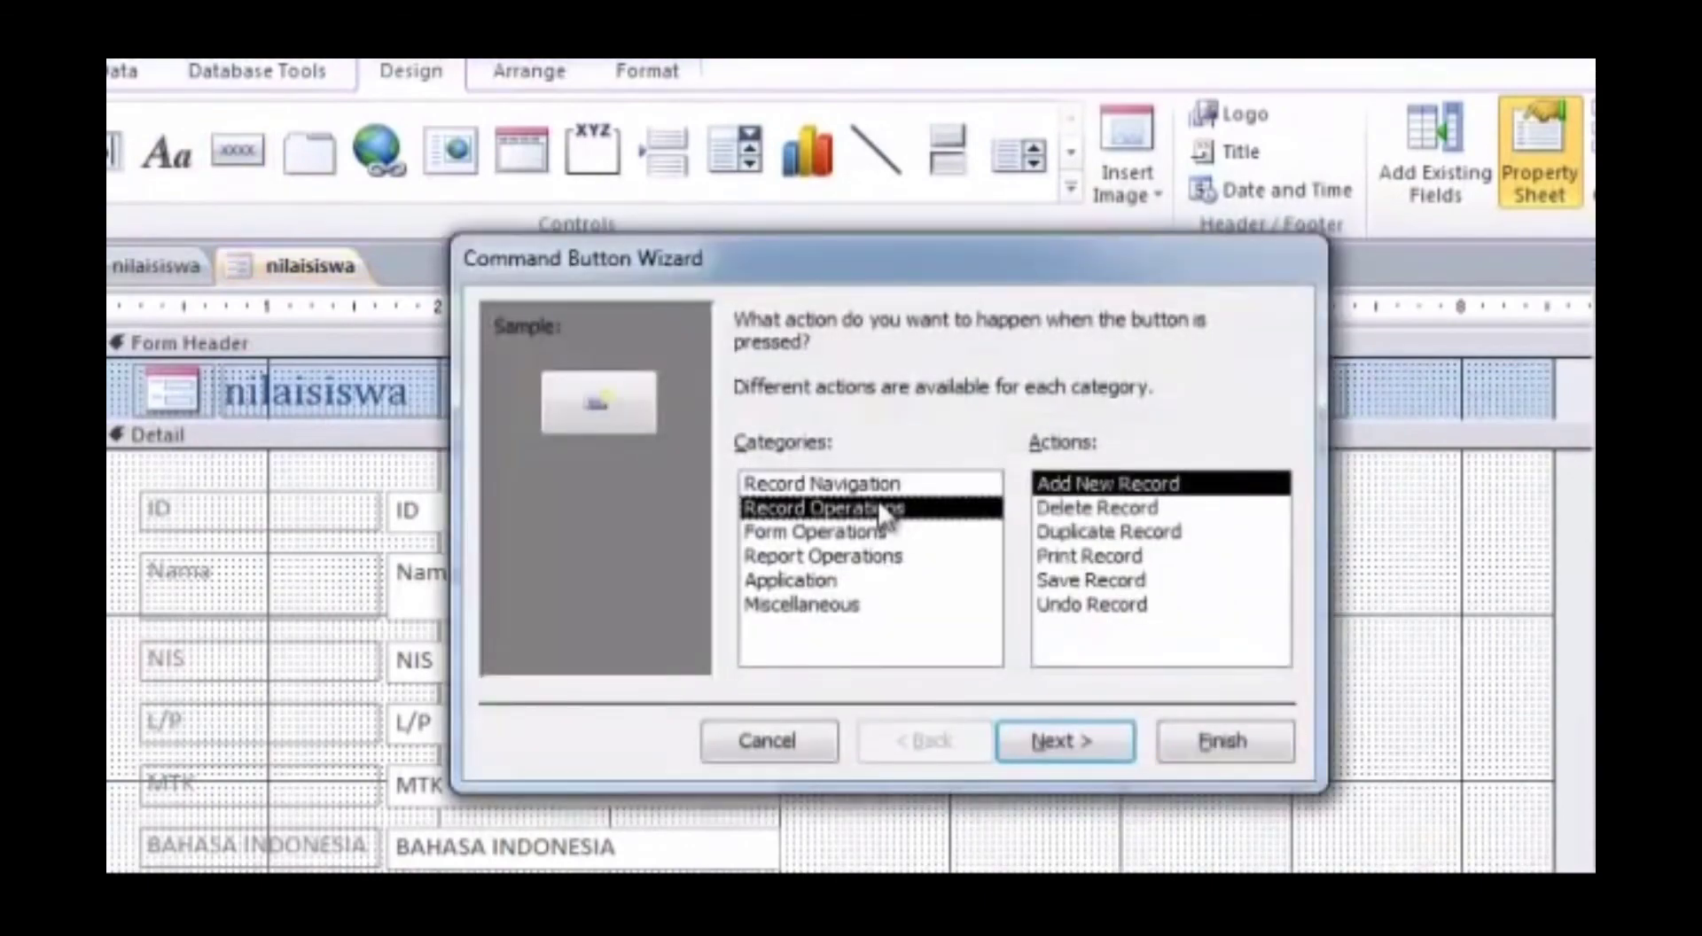
left_click(1122, 512)
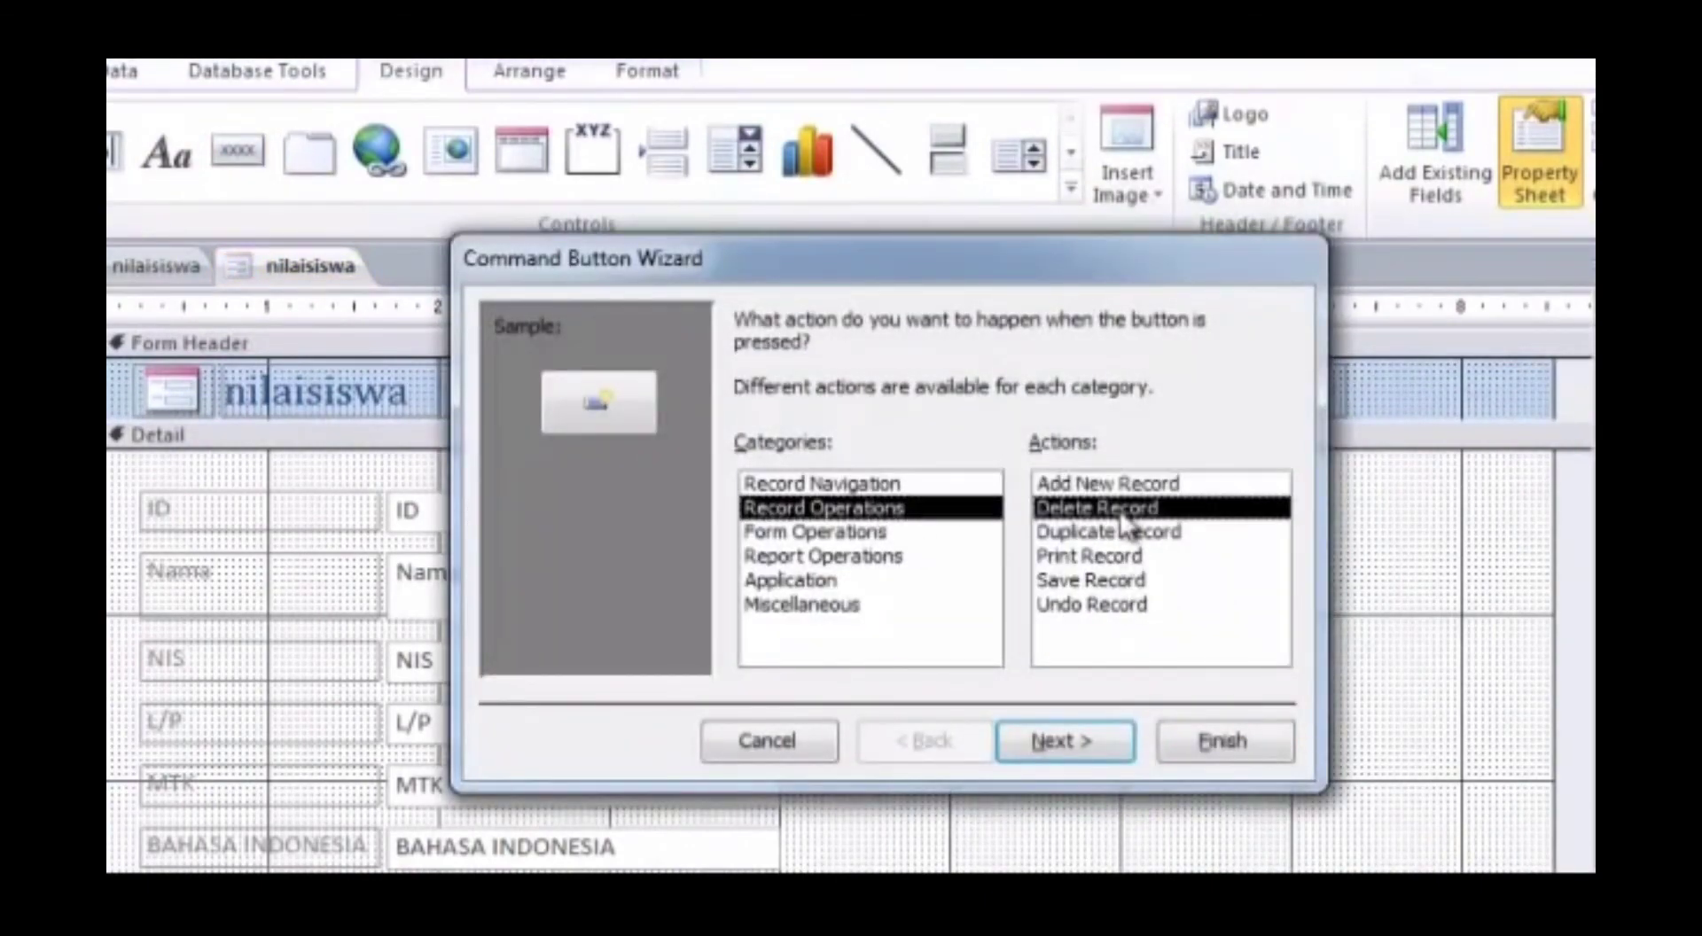
left_click(1086, 736)
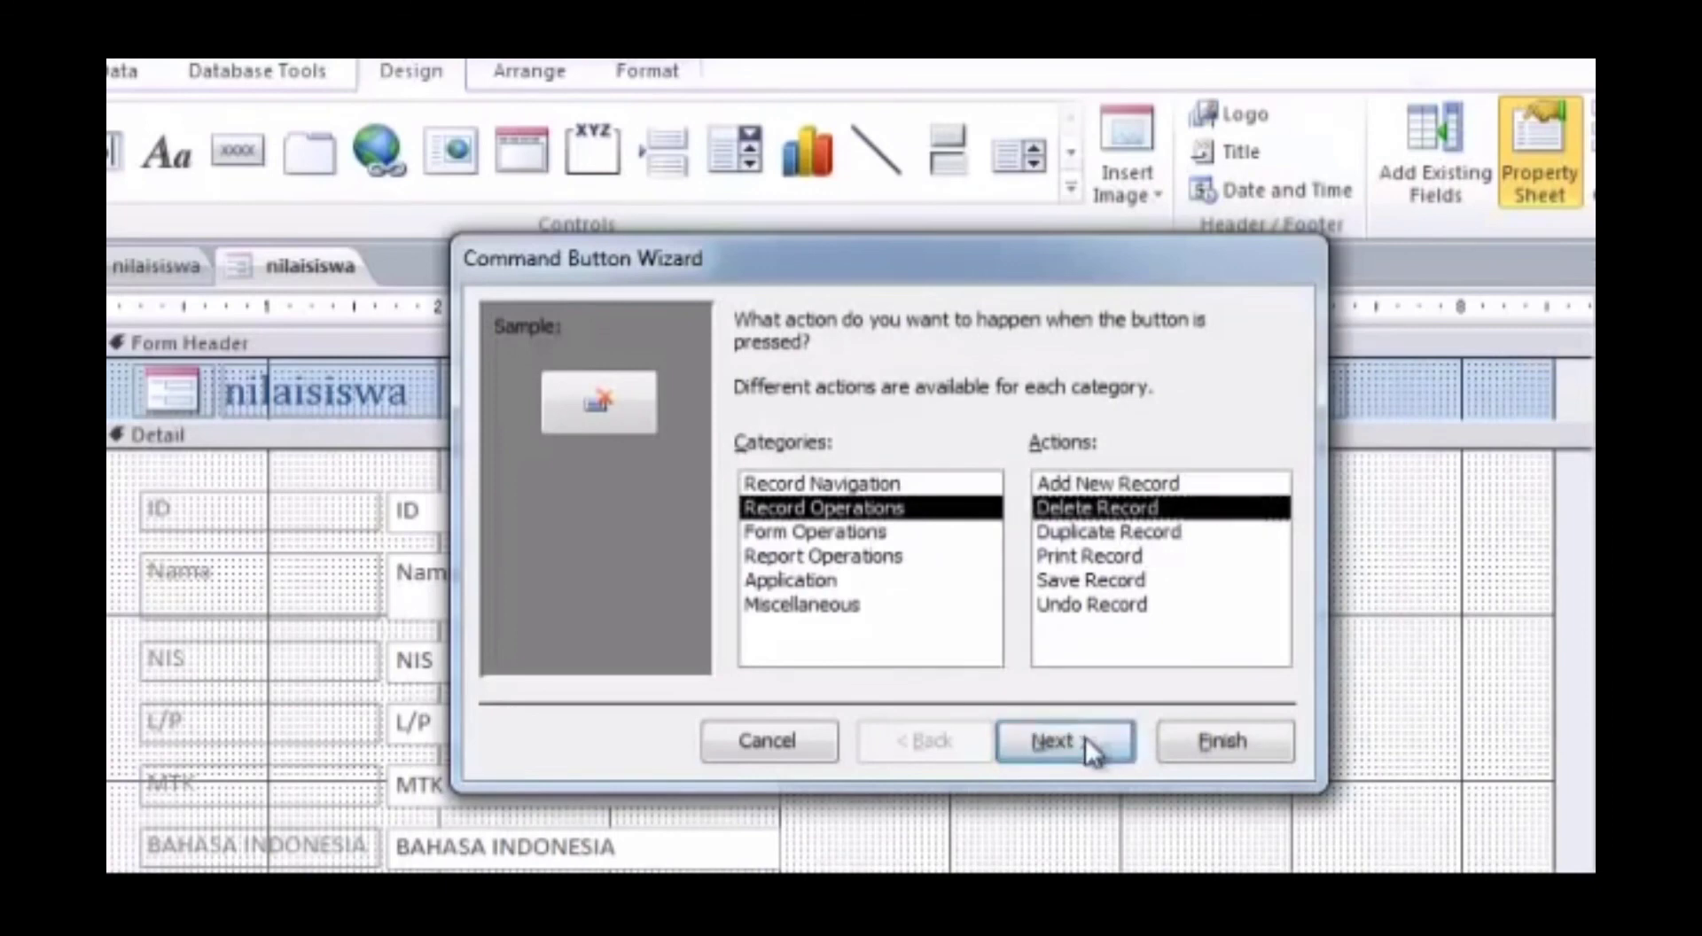
Set the delete button's text to HAPUS and finish the Command Button Wizard.
left_click_drag(1033, 443, 843, 465)
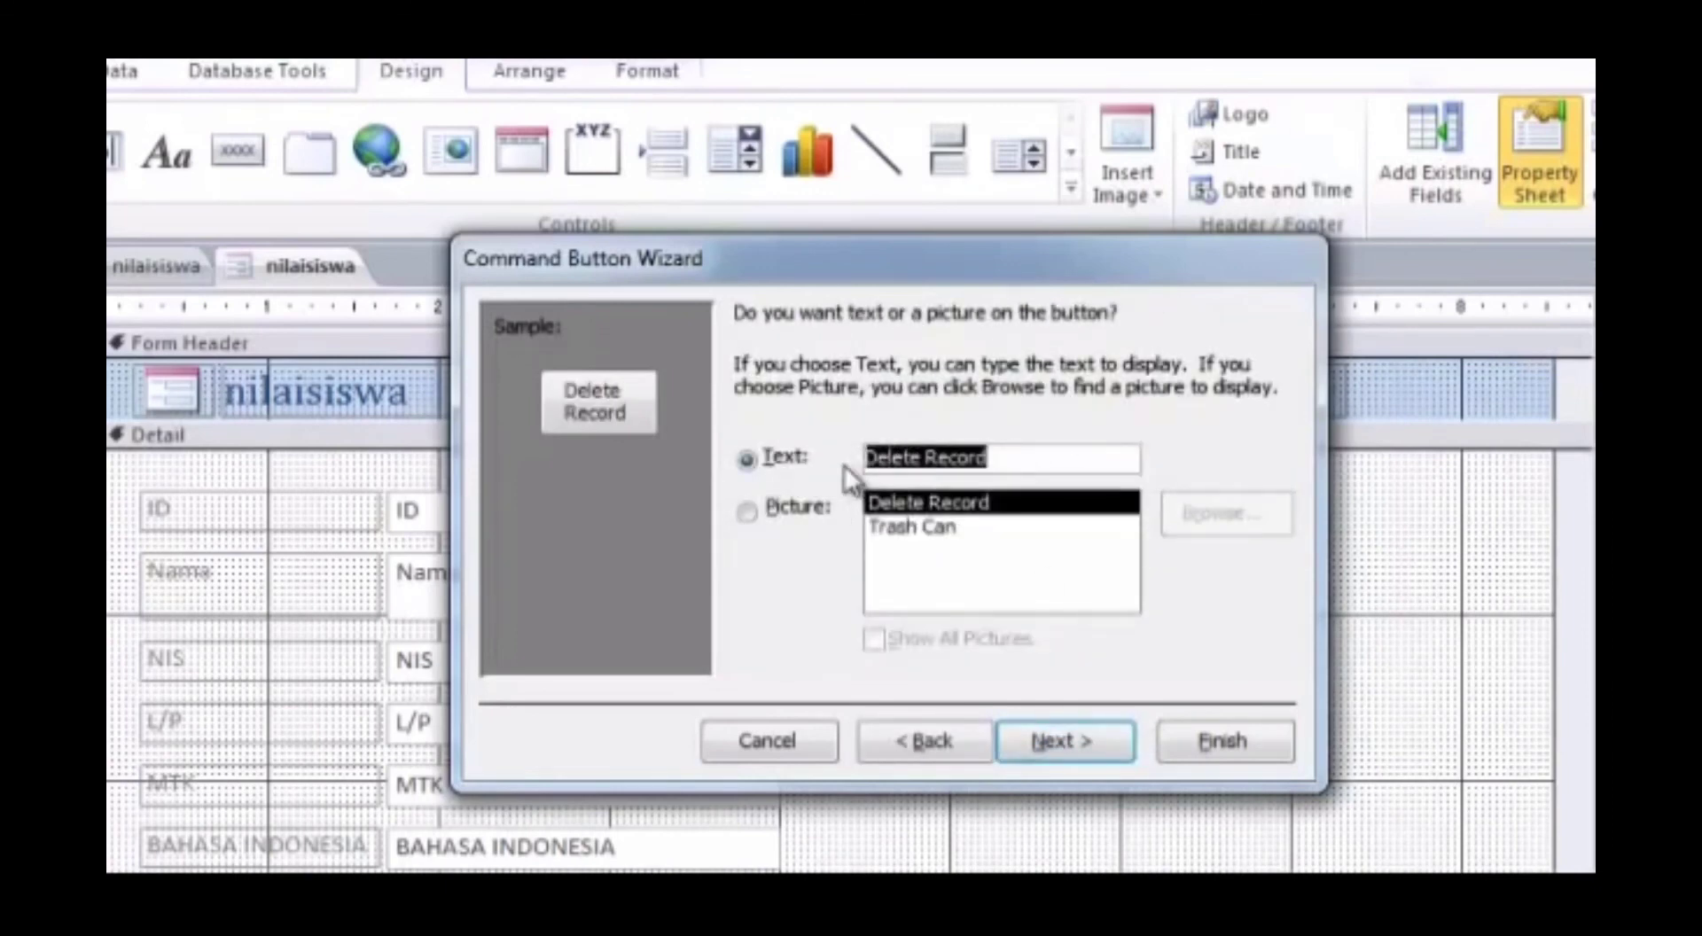
type("HAPUS")
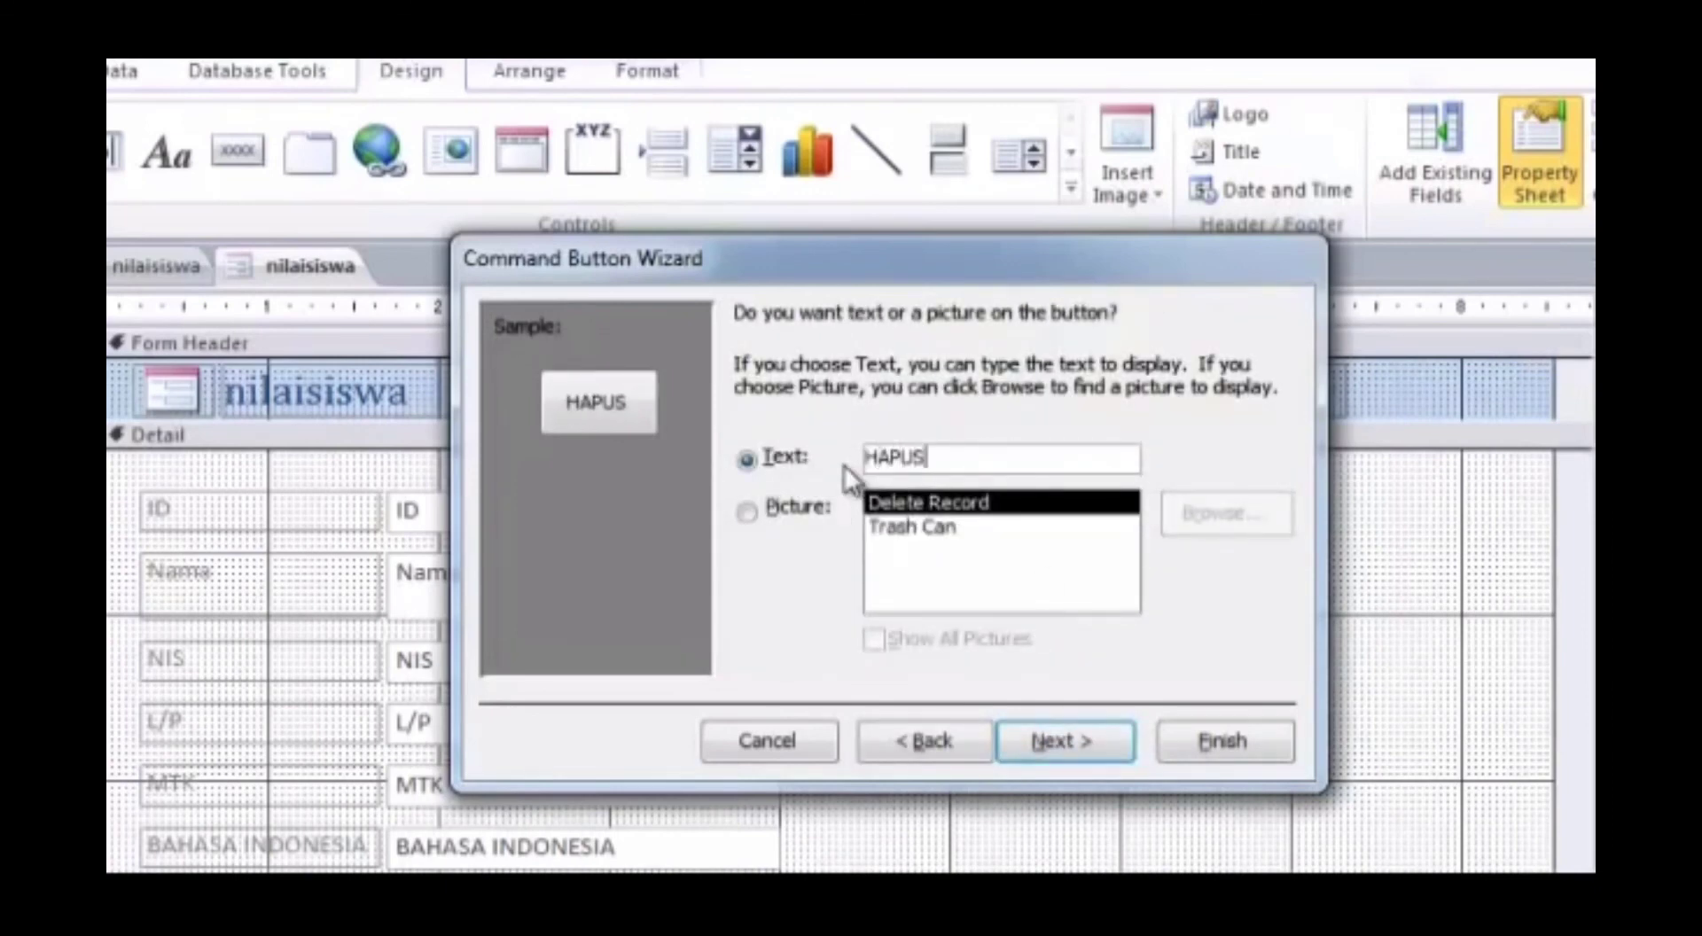
left_click(1063, 739)
left_click(1214, 750)
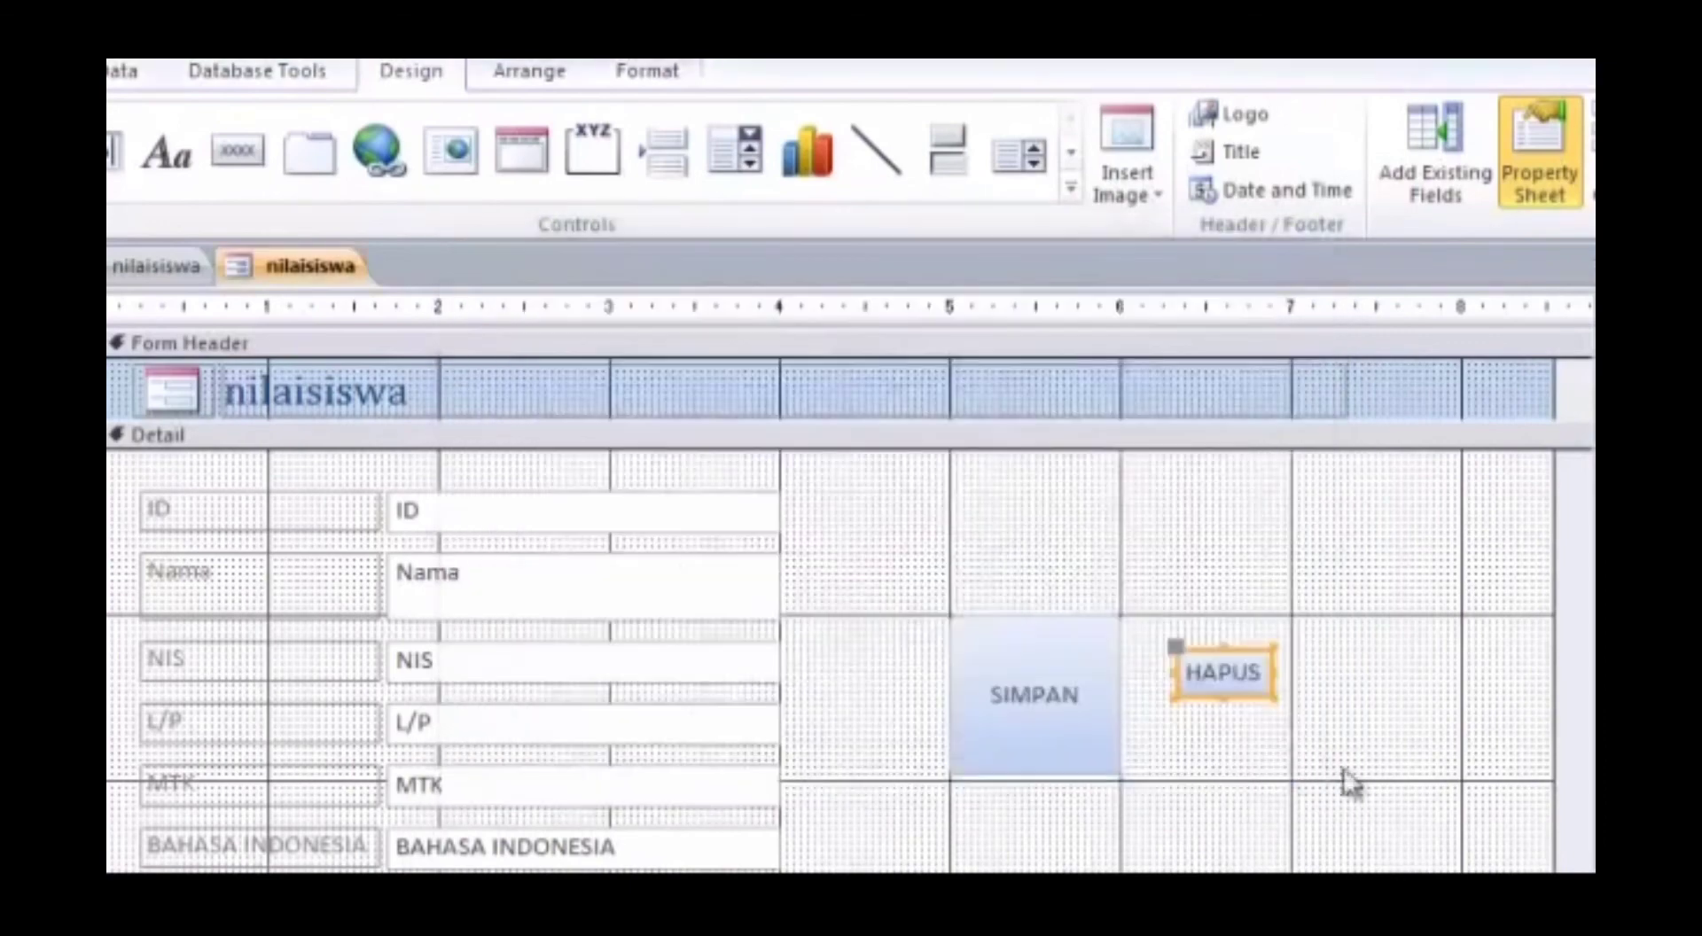
Enlarge the HAPUS button to about 1 inch square and align it directly beside the SIMPAN button.
left_click_drag(1277, 697, 1329, 778)
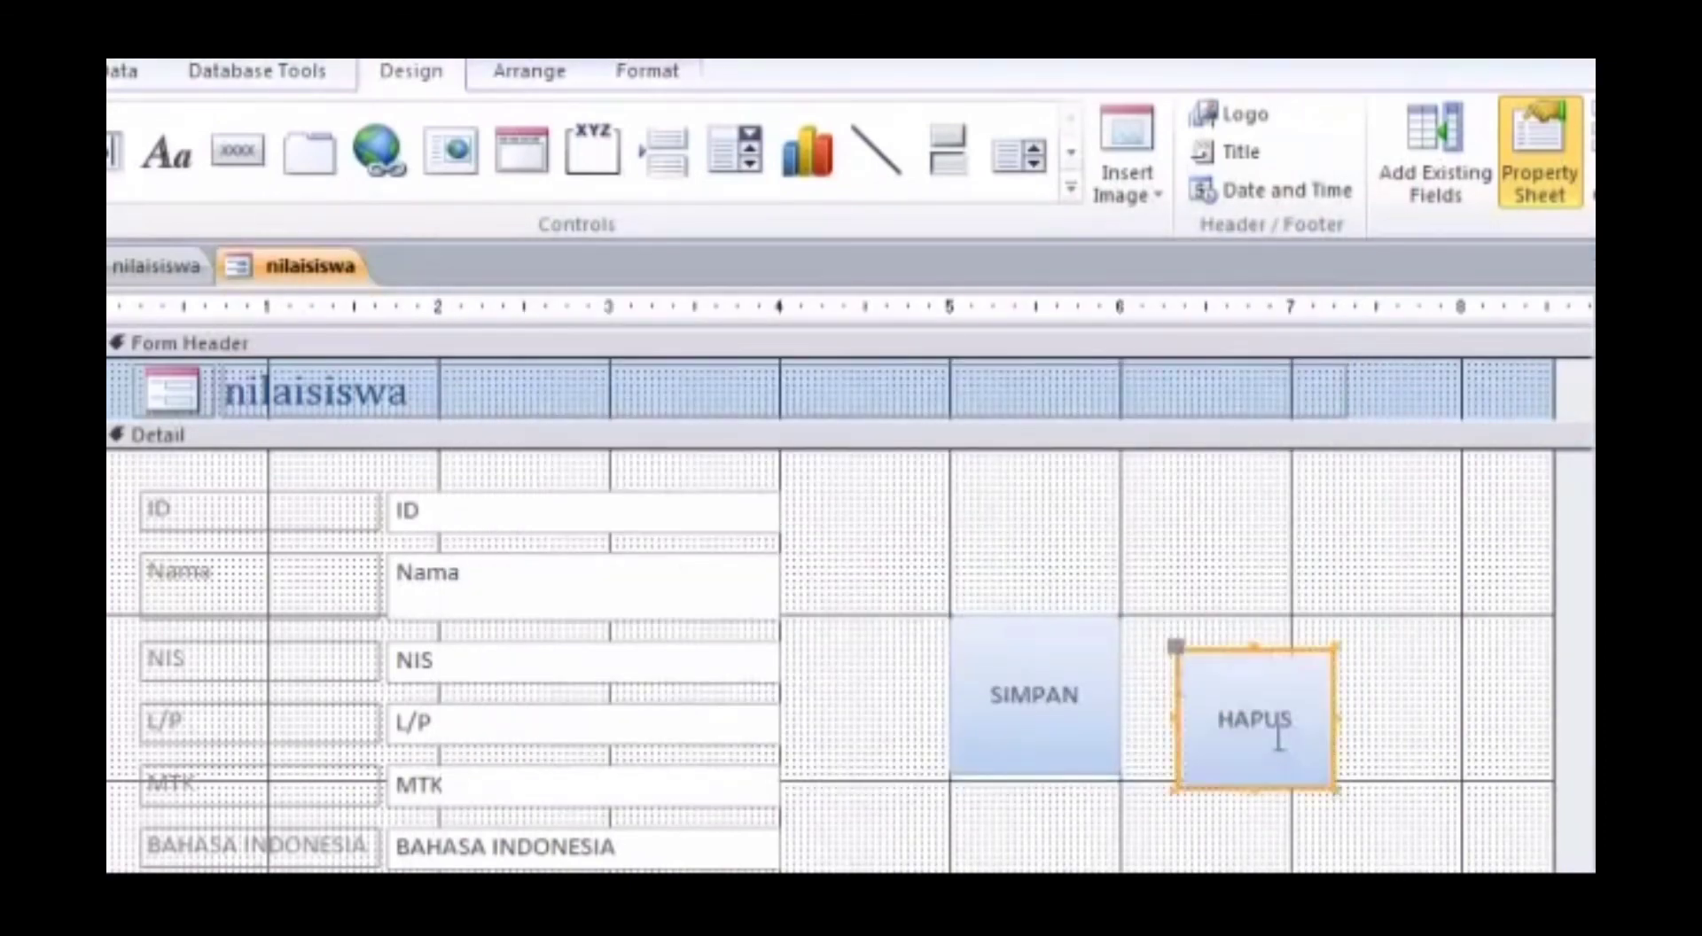
left_click_drag(1280, 652, 1222, 616)
left_click_drag(1284, 753, 1292, 778)
left_click(1017, 542)
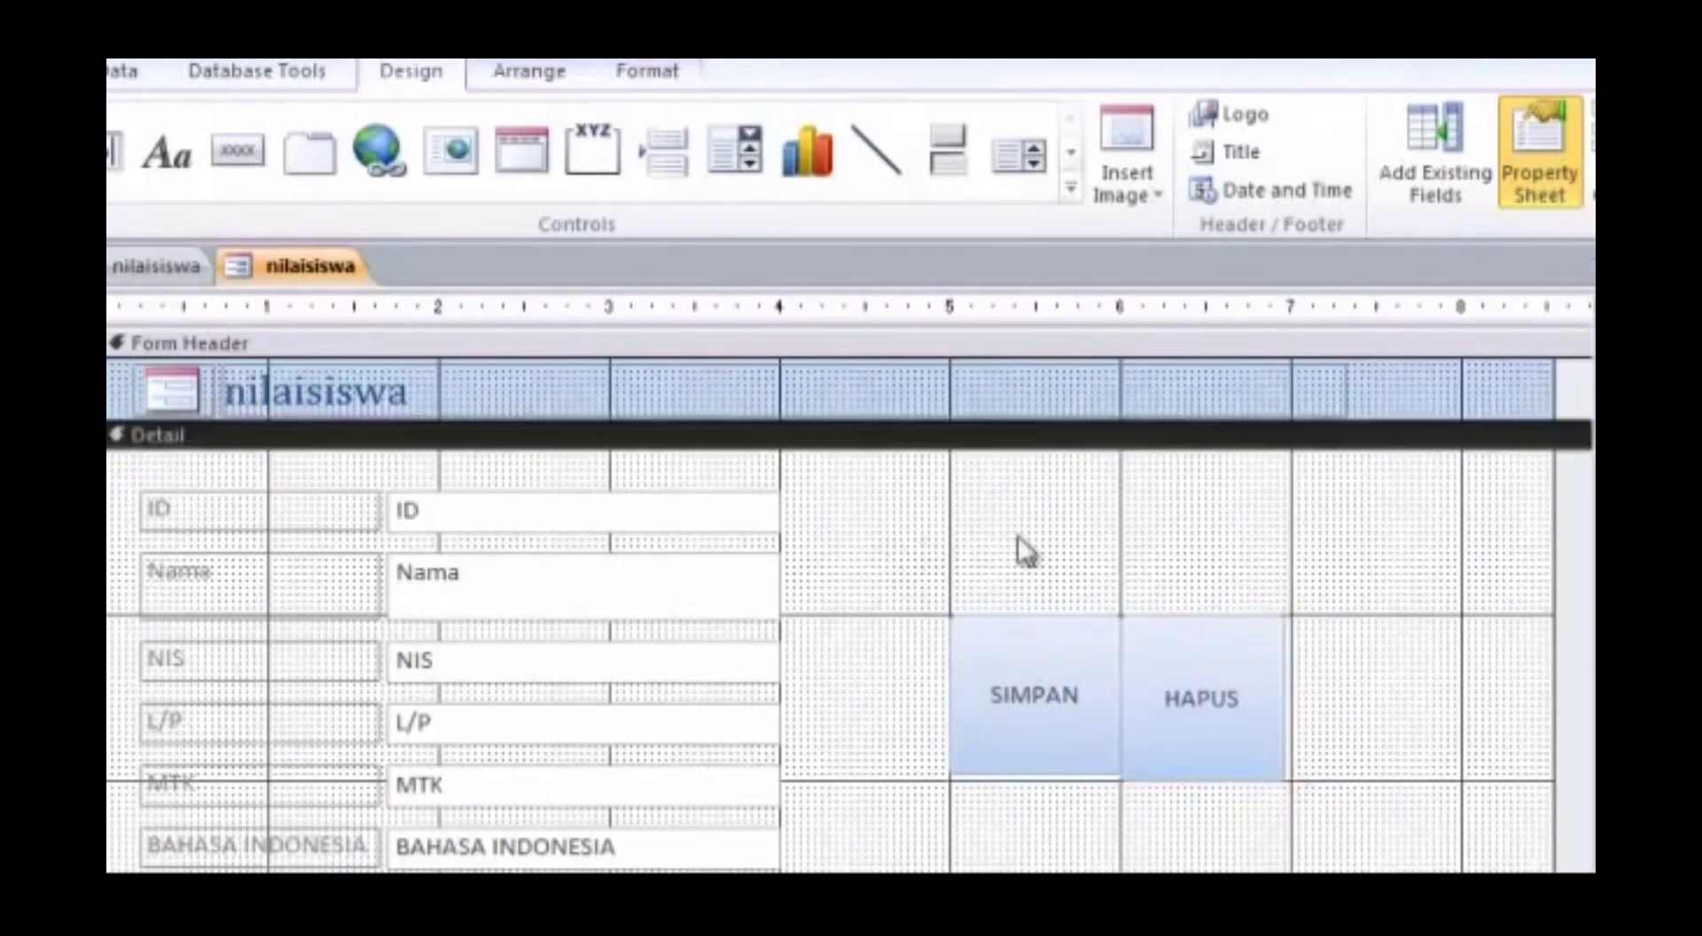
Draw a third command button below SIMPAN with the Record Navigation action Go To Next Record.
left_click(1072, 652)
mouse_move(1035, 773)
left_mouse_down()
mouse_move(1054, 872)
mouse_move(1099, 873)
left_mouse_up()
left_click(238, 152)
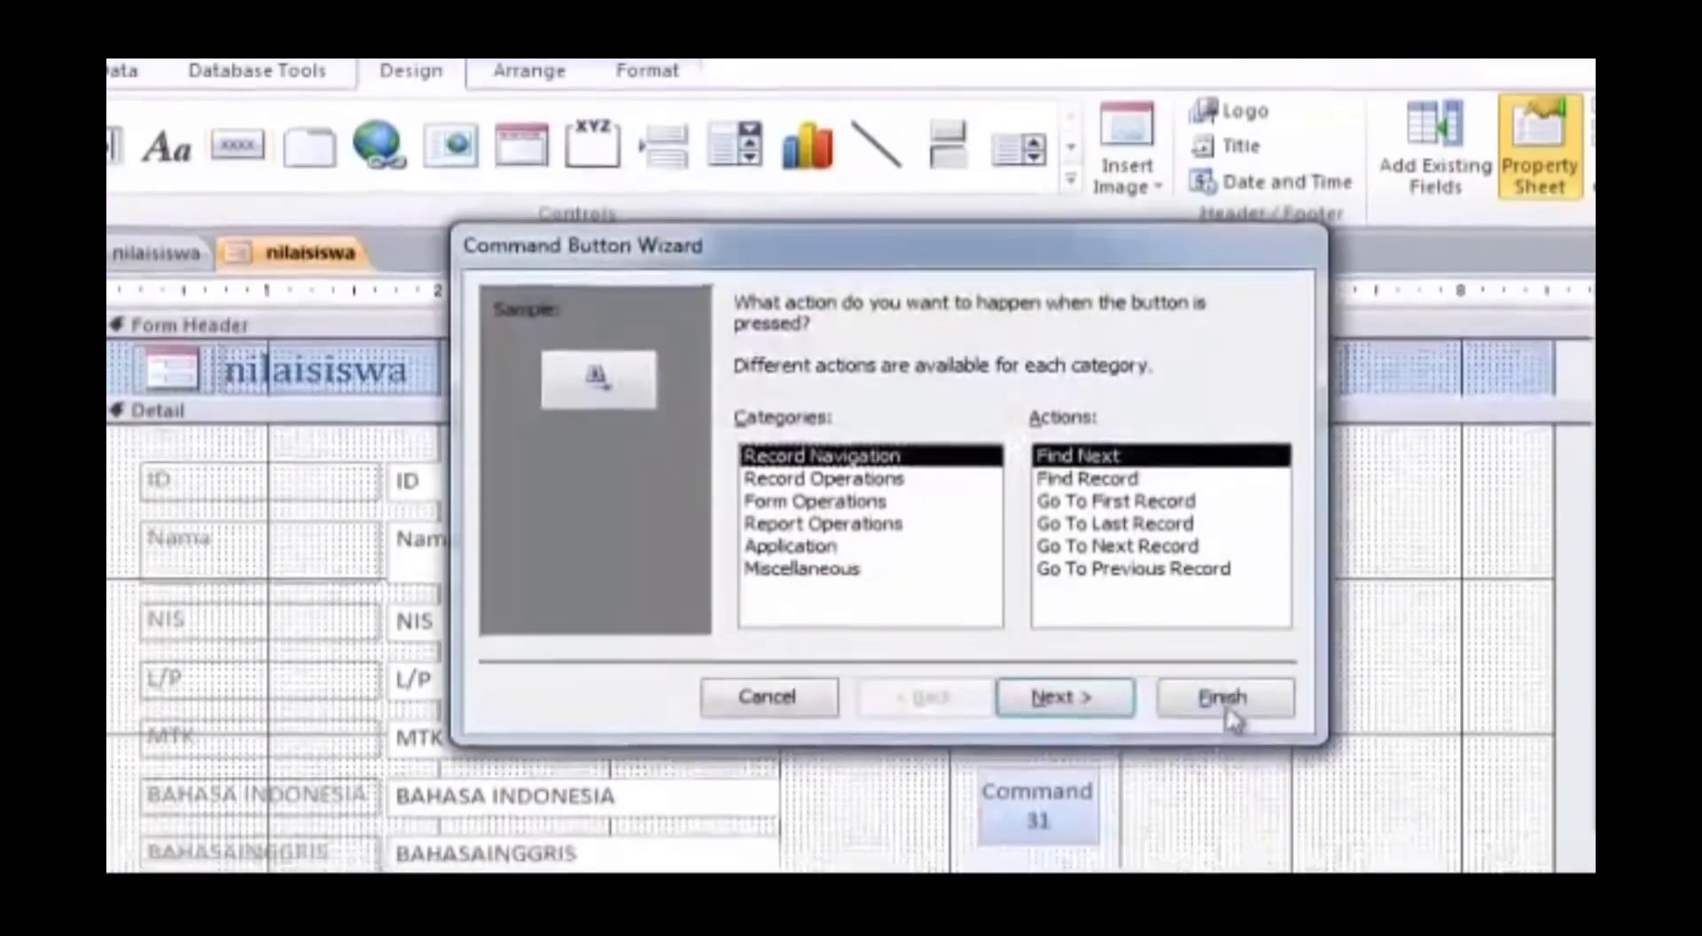
left_click(842, 496)
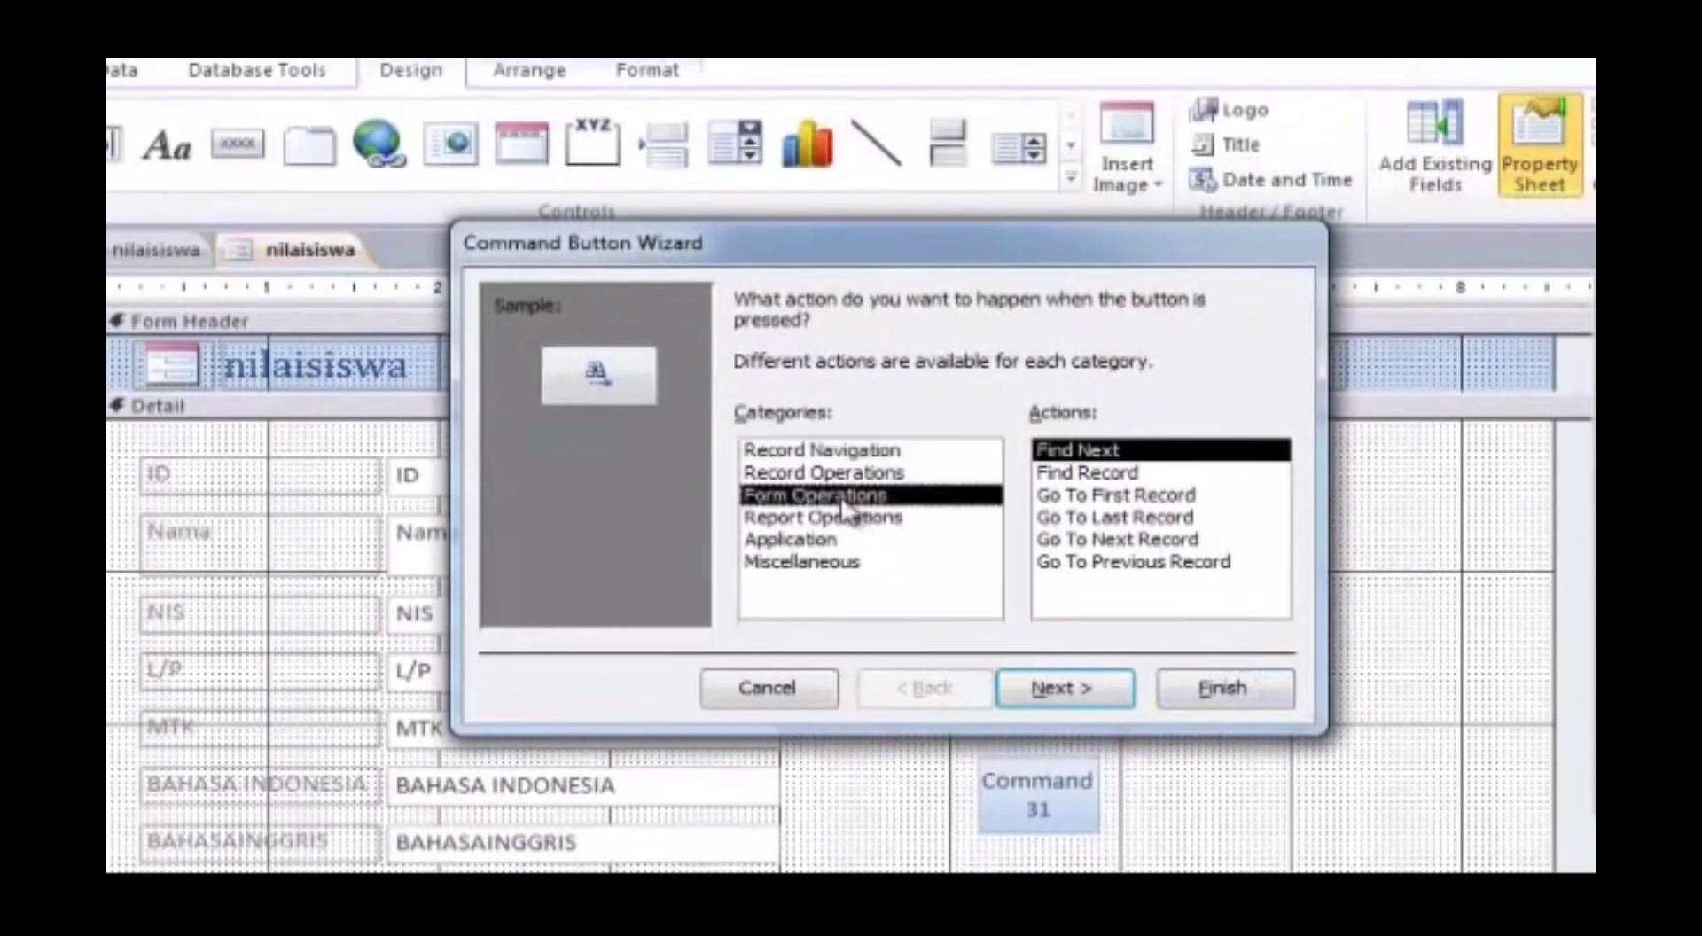
left_click(838, 517)
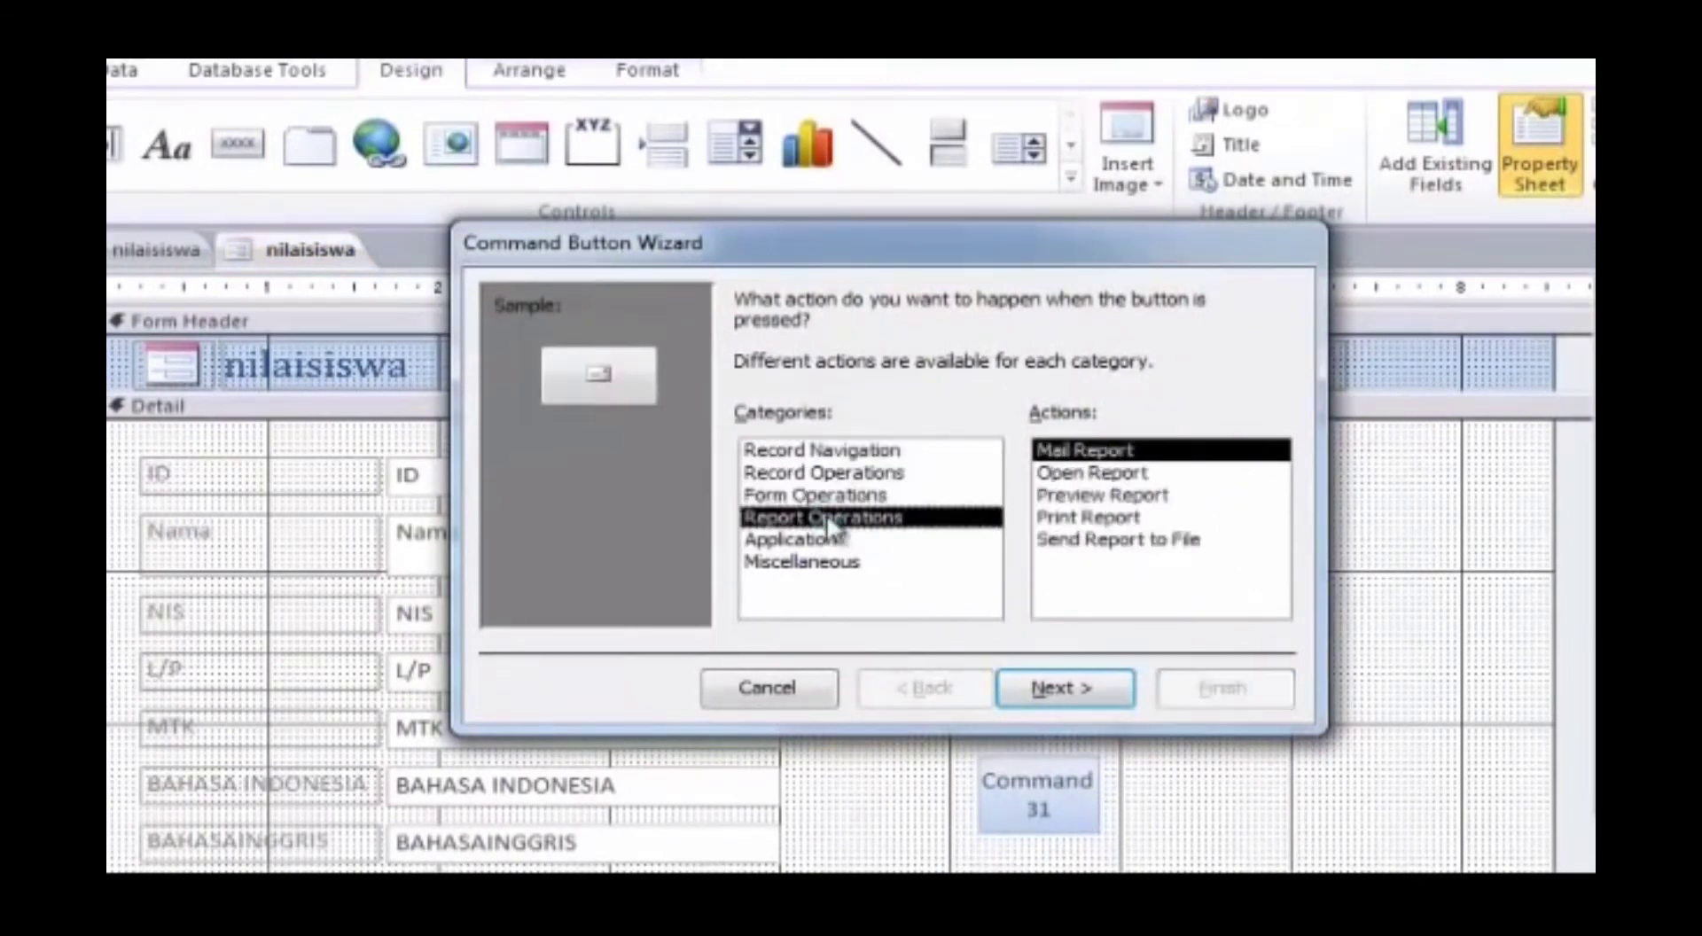
left_click(793, 537)
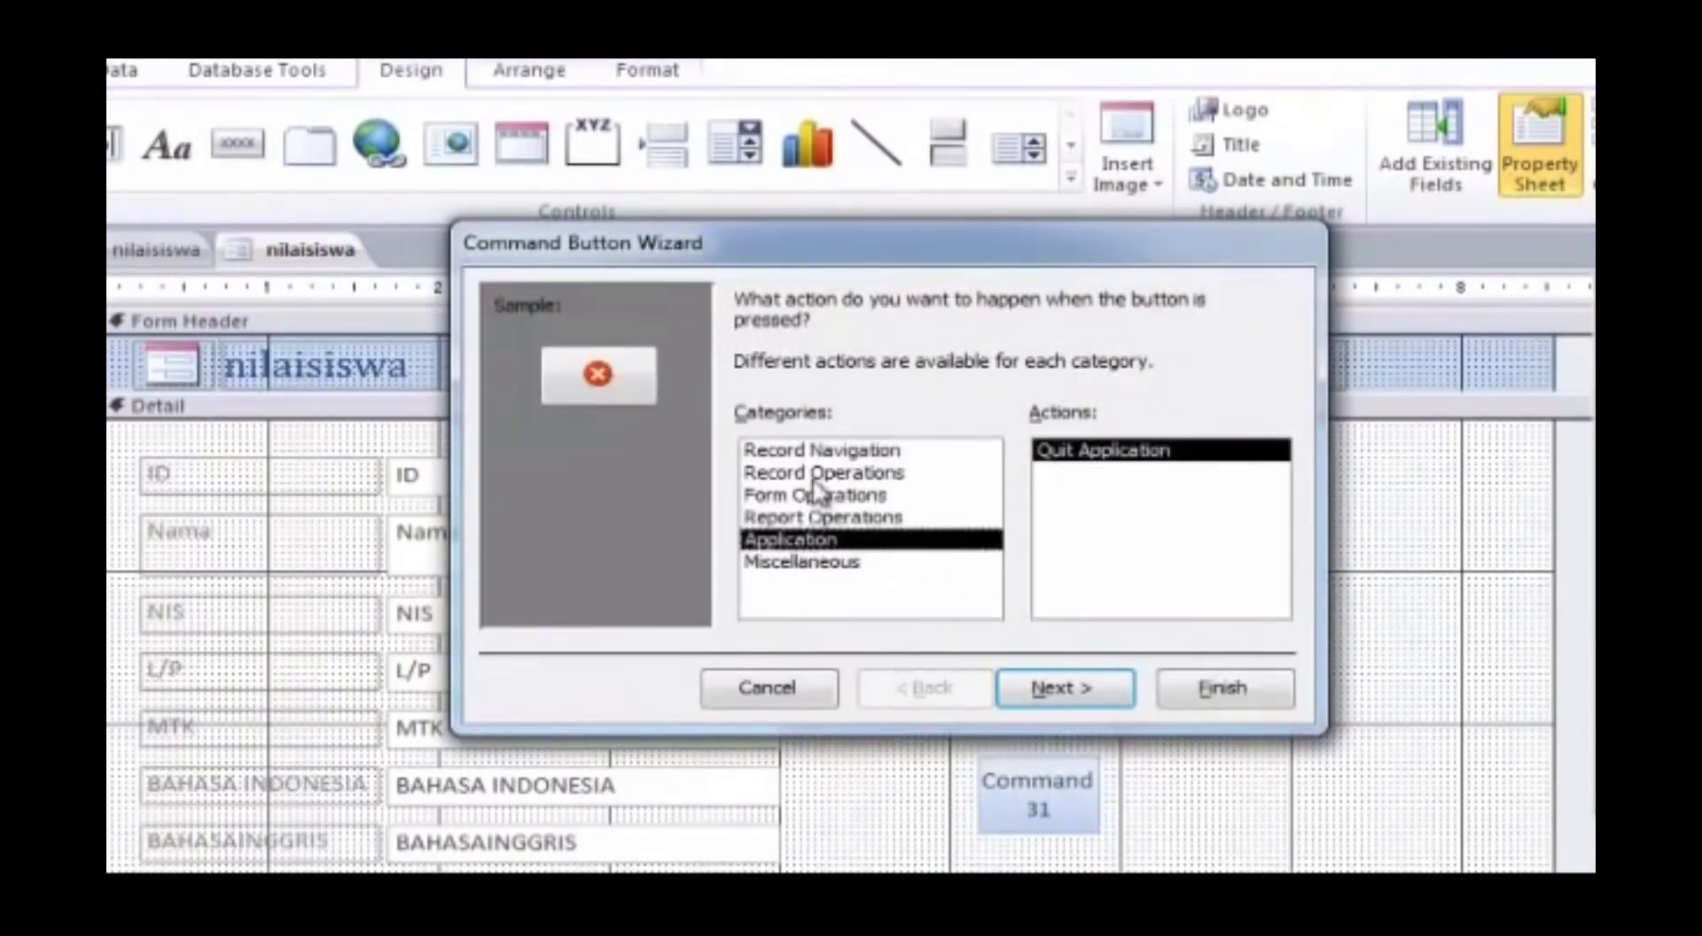
left_click(816, 452)
left_click(821, 481)
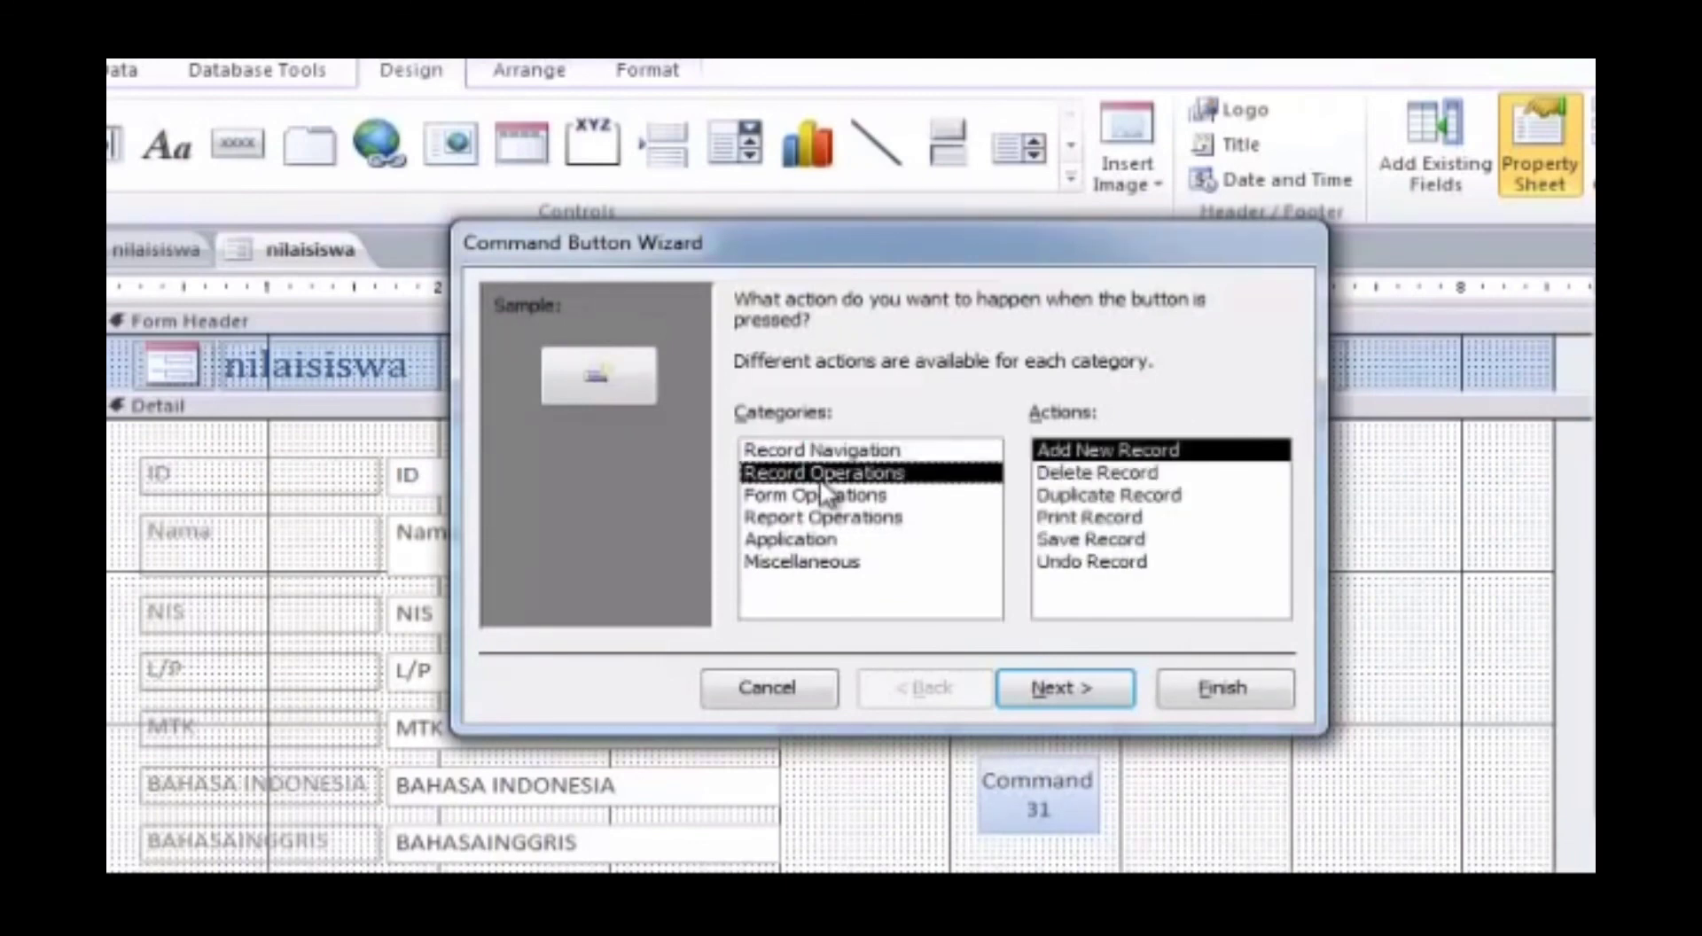
left_click(824, 499)
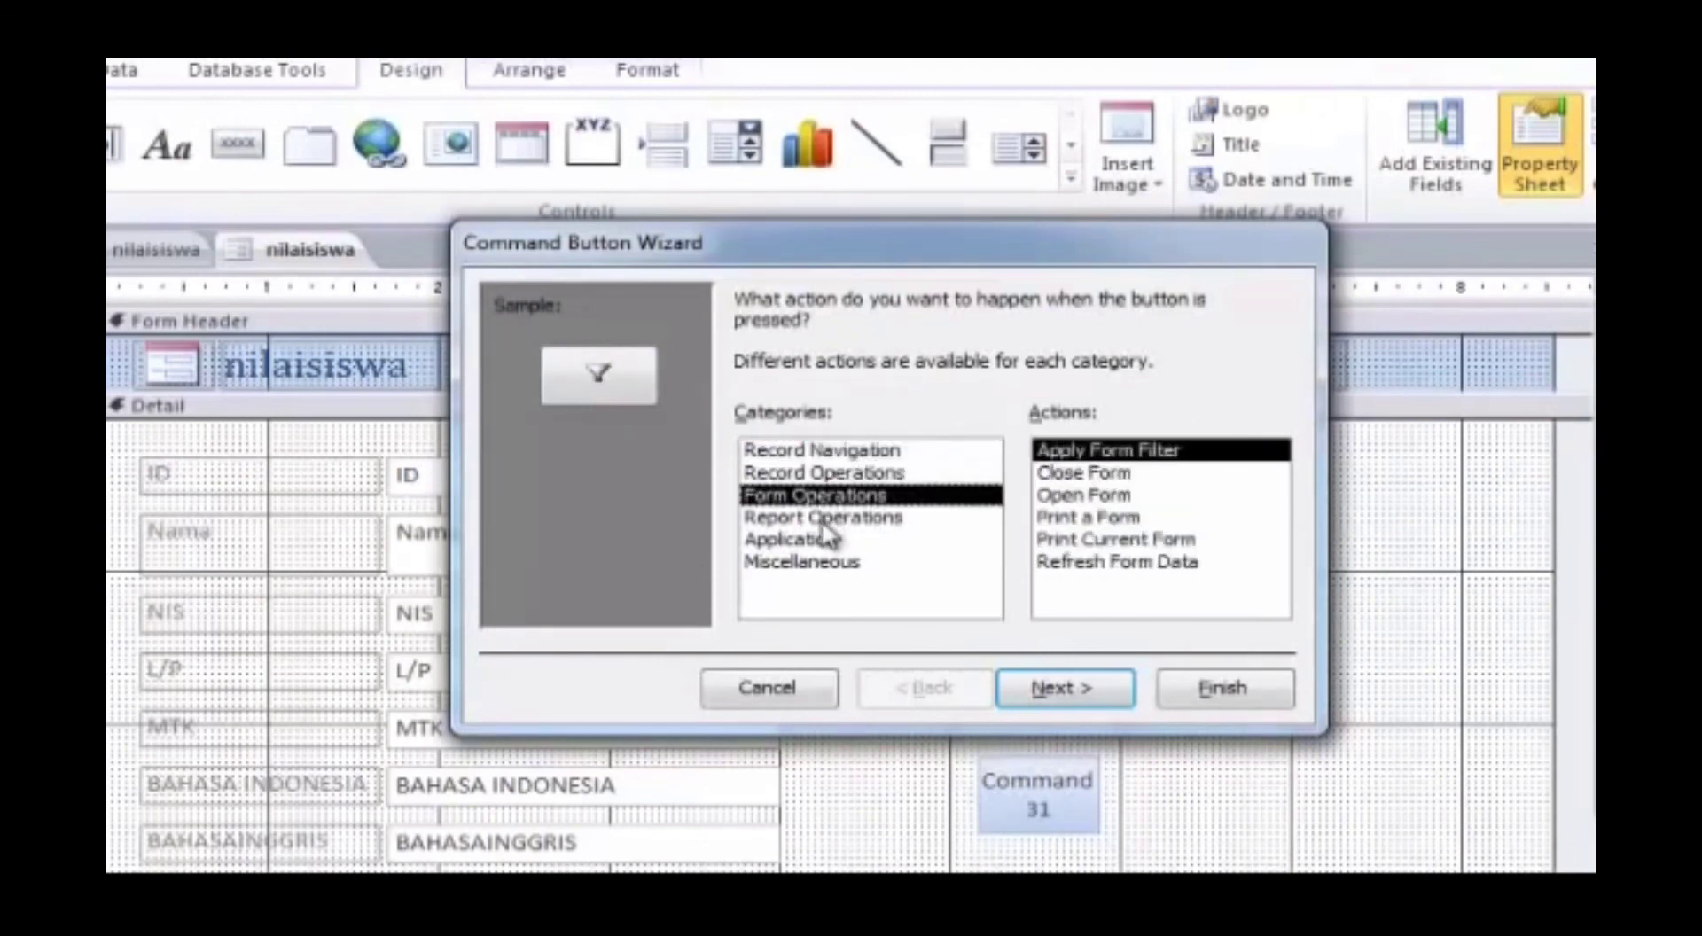
left_click(824, 475)
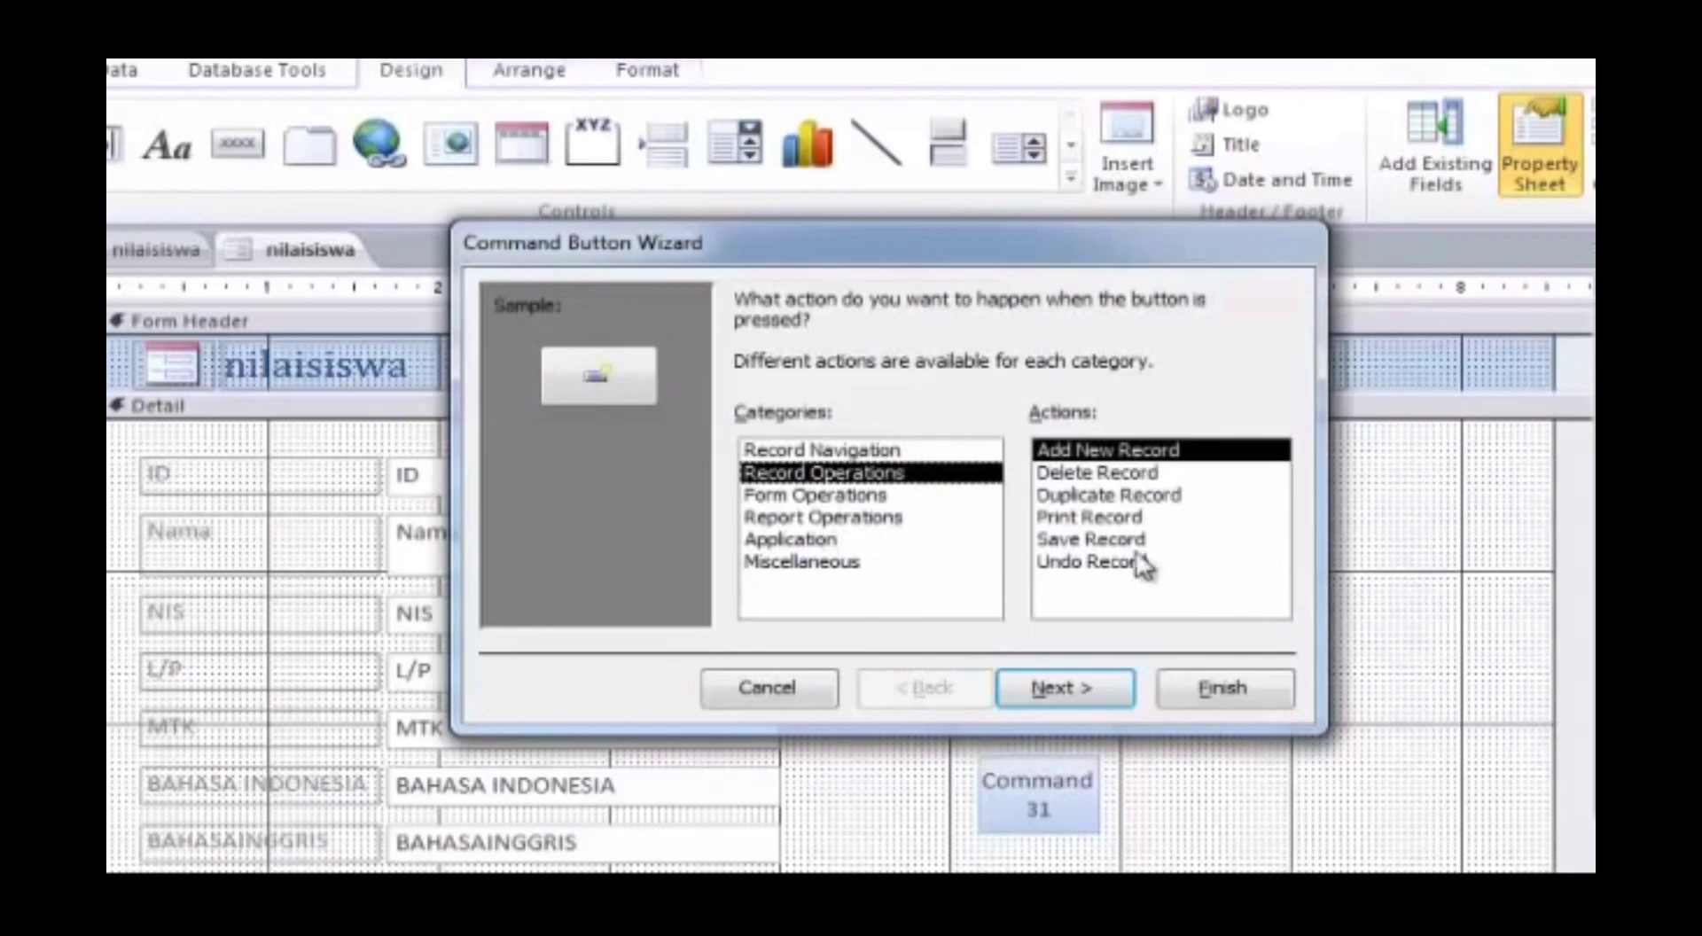
left_click(853, 458)
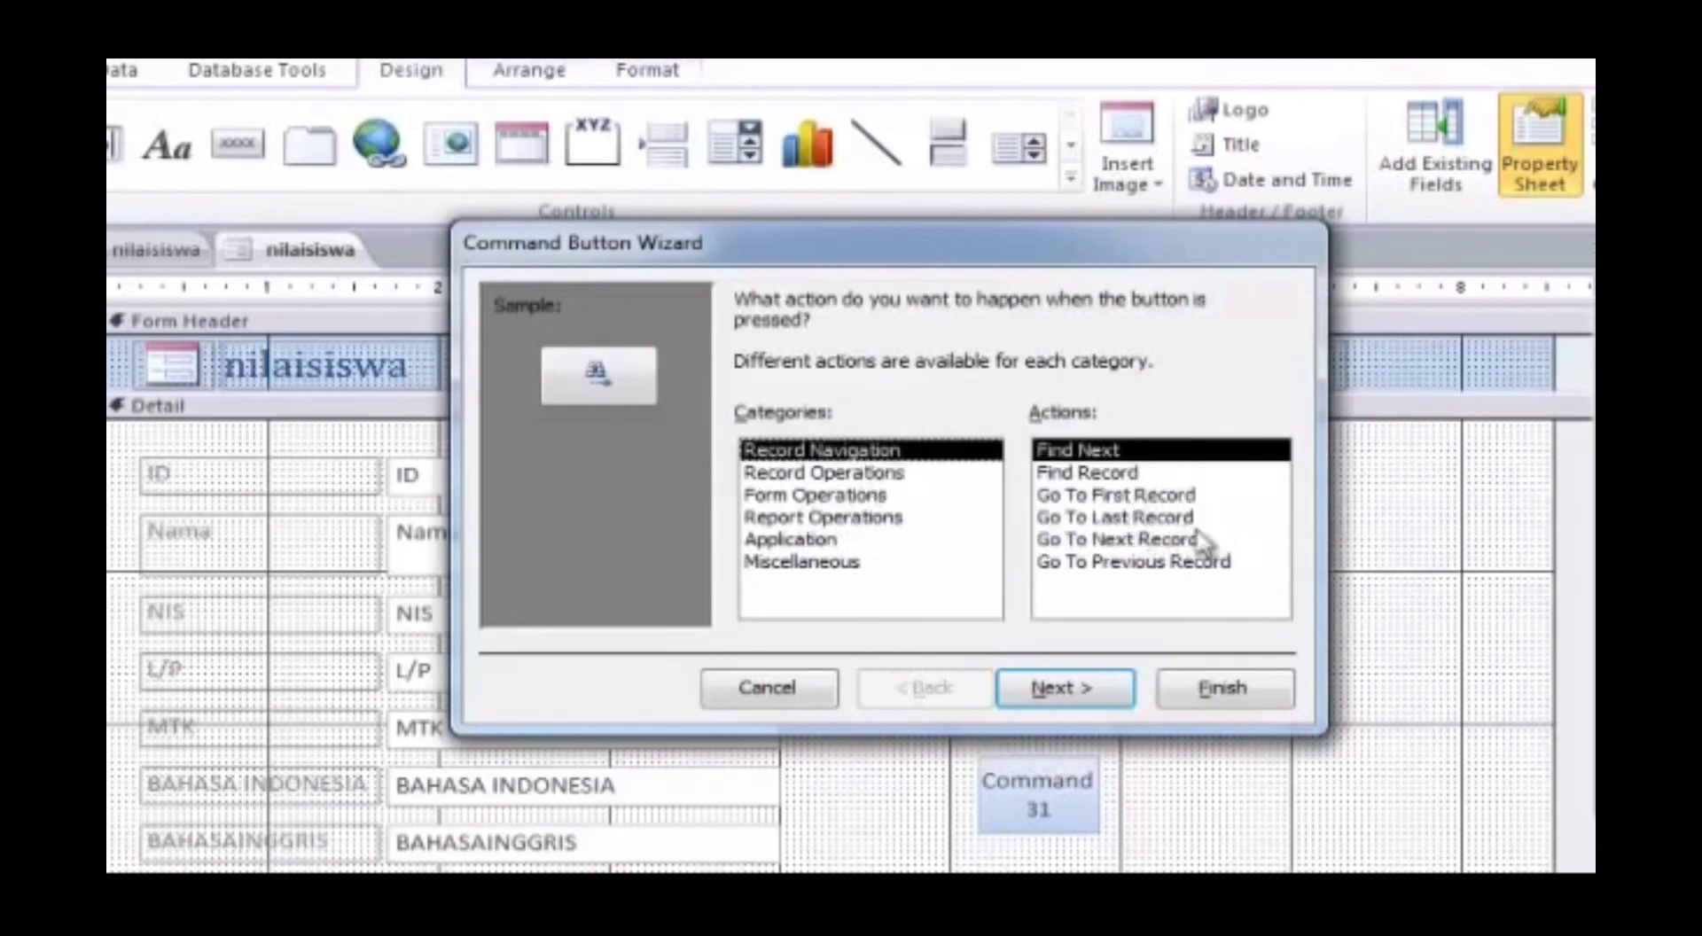
left_click(1137, 541)
left_click(1088, 684)
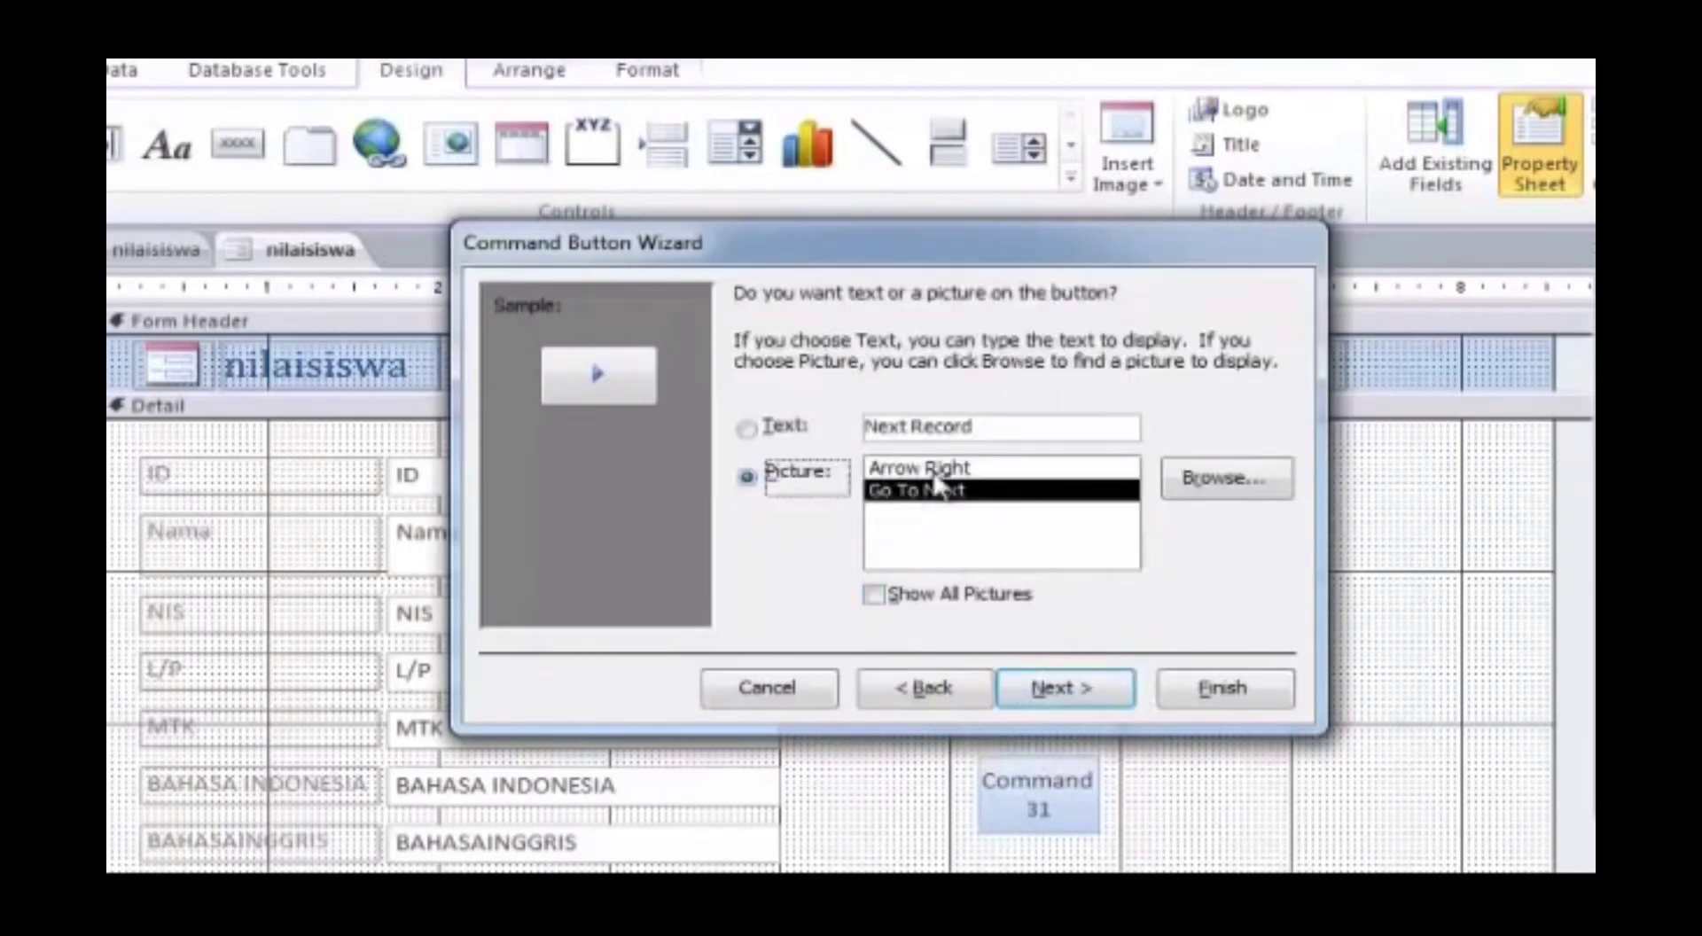
Finish the next-record button with the Arrow Right picture and place it below the HAPUS button.
left_click(935, 470)
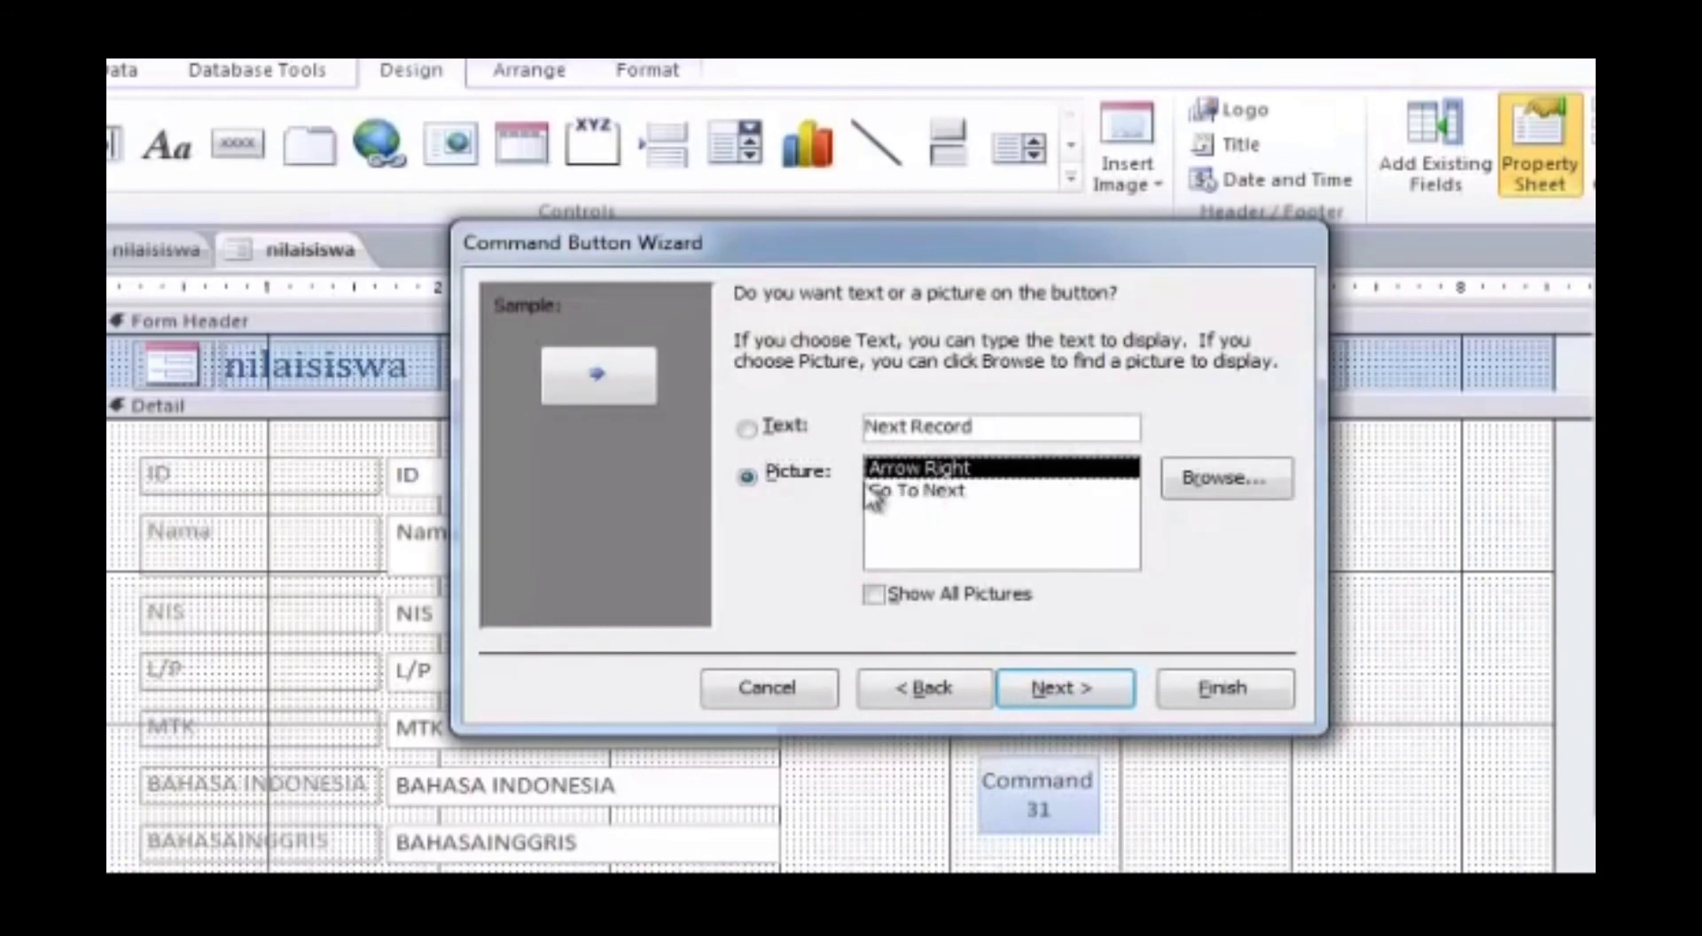
left_click(978, 422)
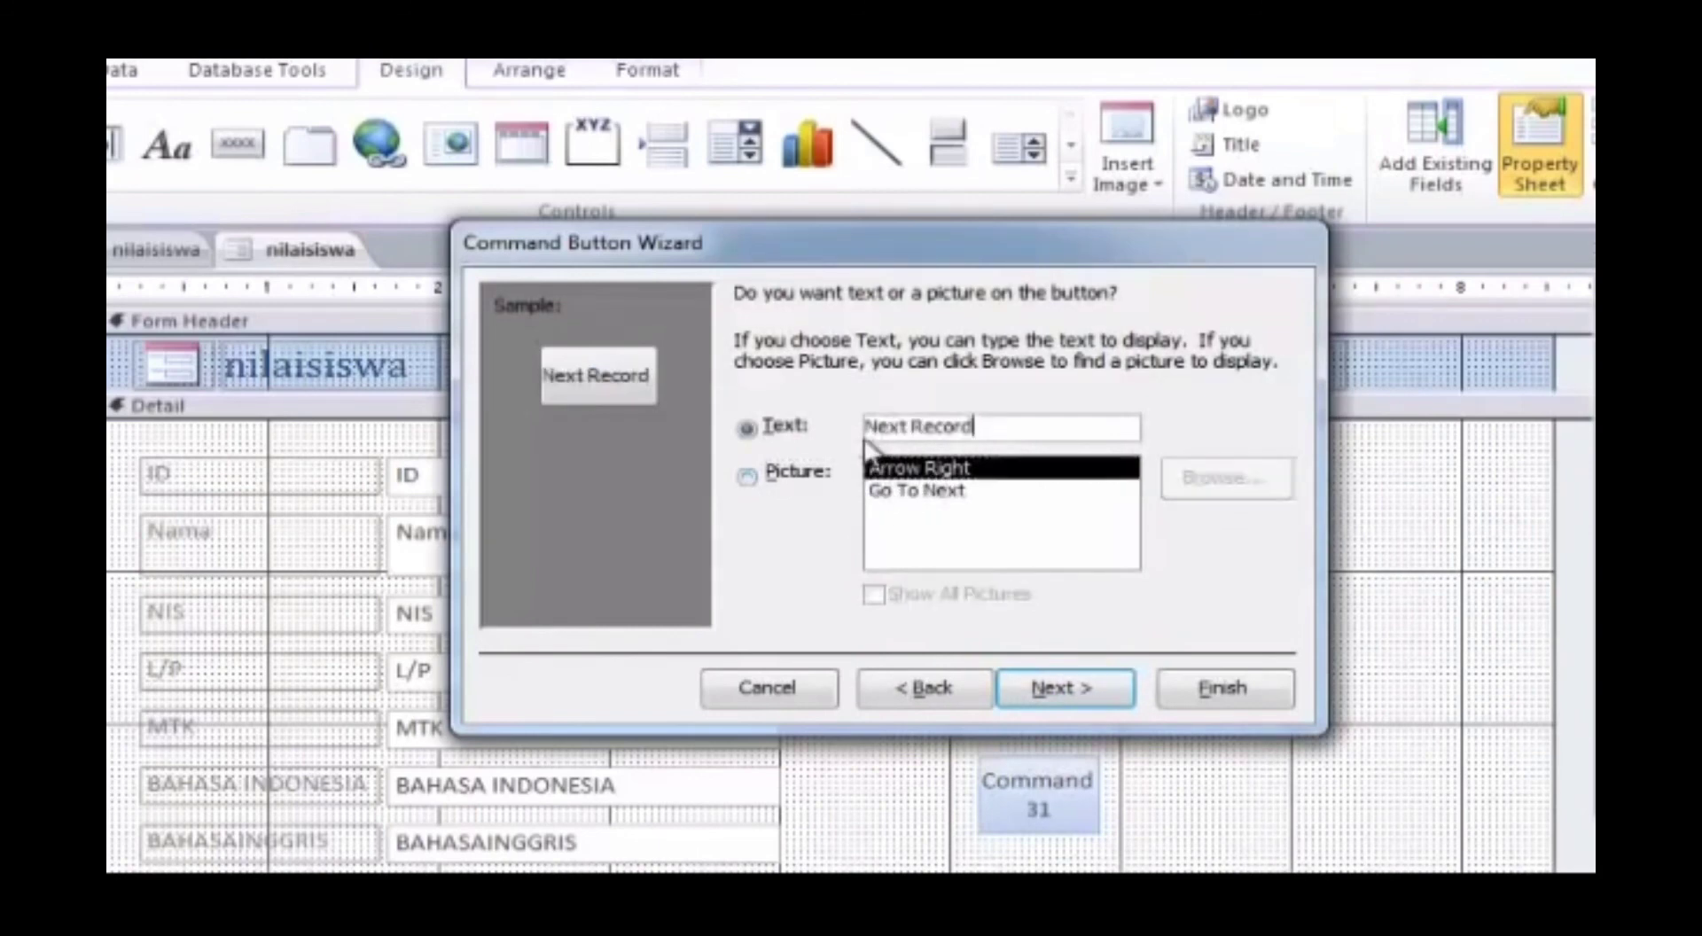
left_click_drag(989, 428, 905, 427)
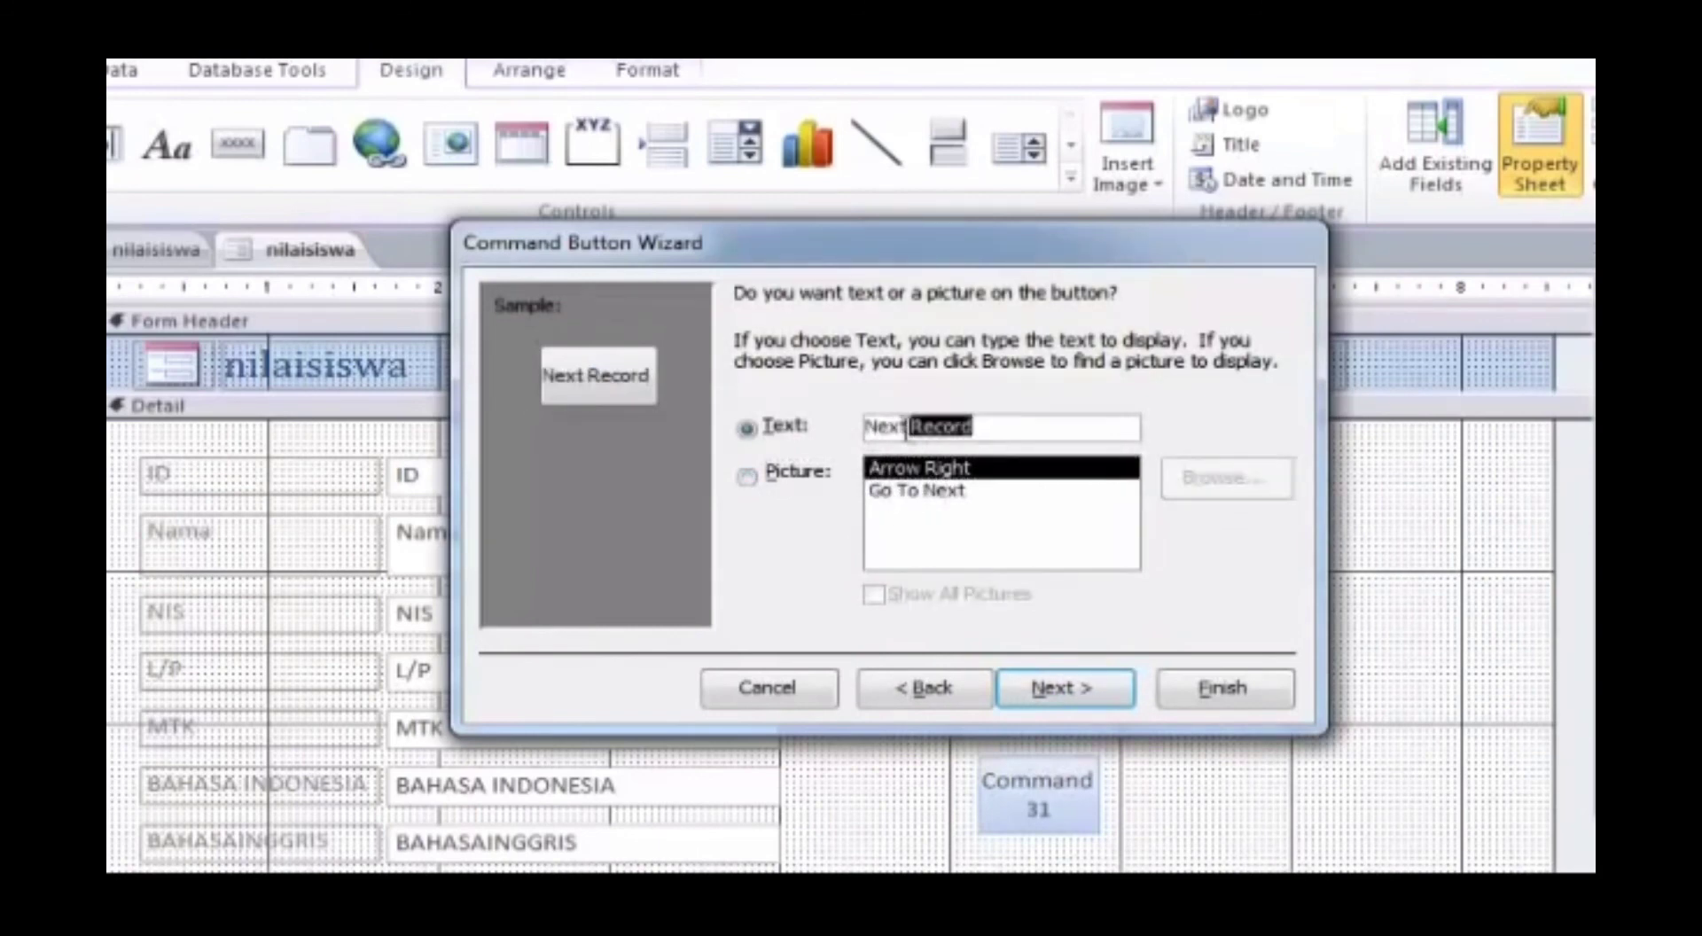
left_click(760, 478)
left_click(1066, 690)
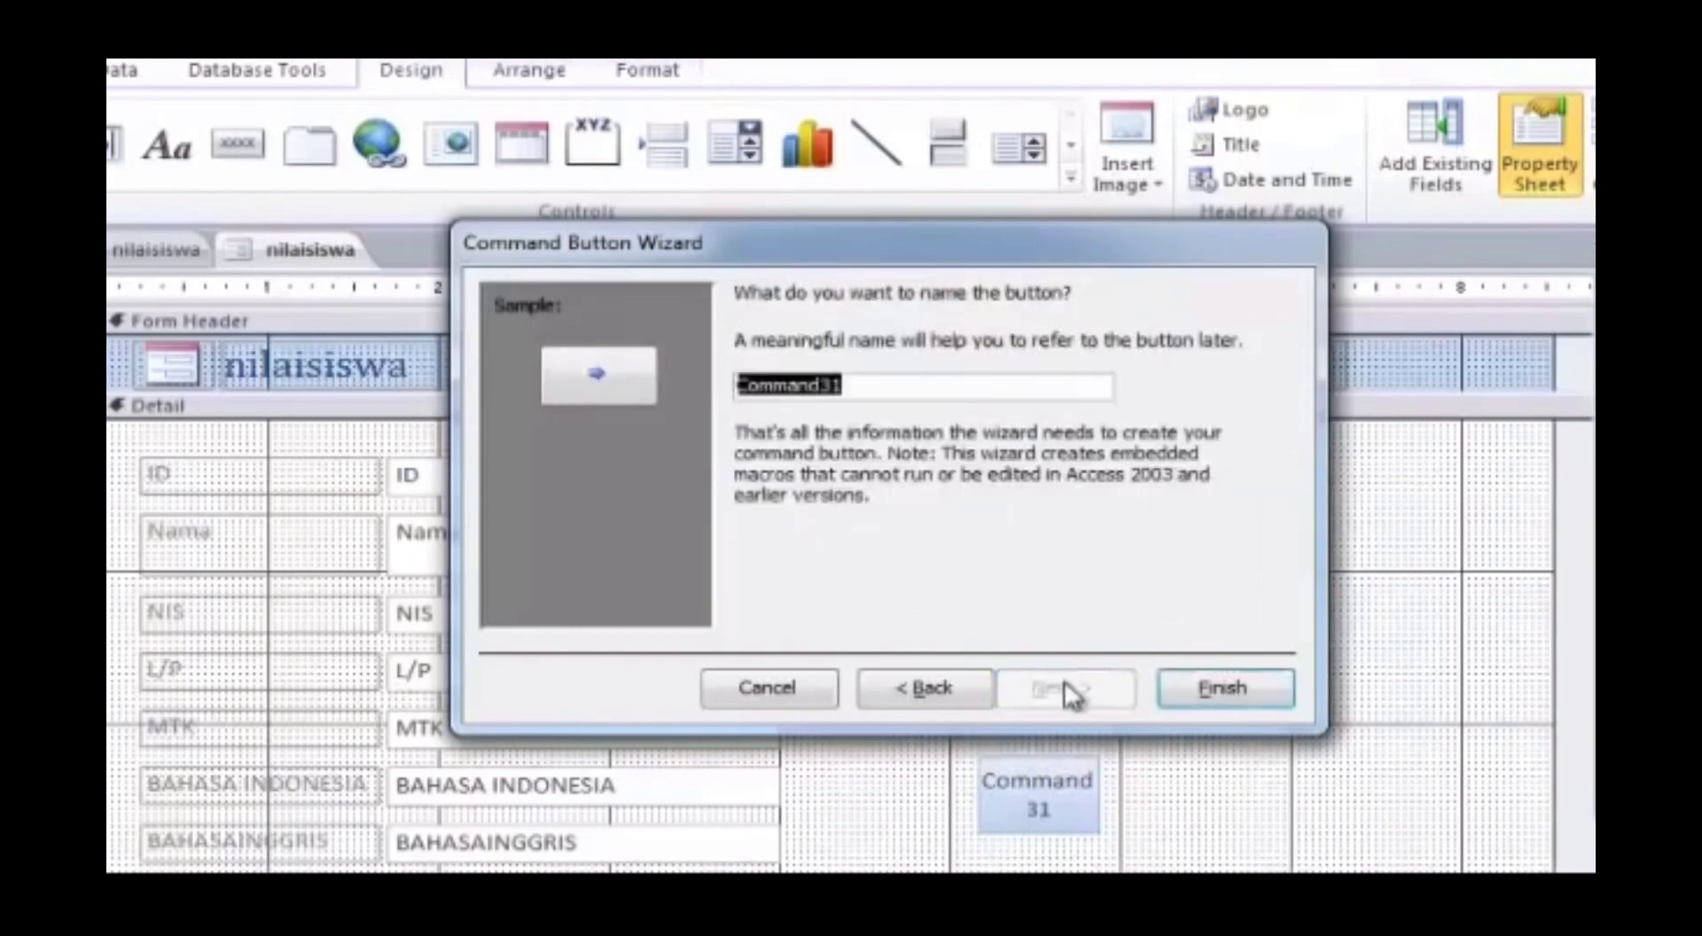
left_click(1238, 707)
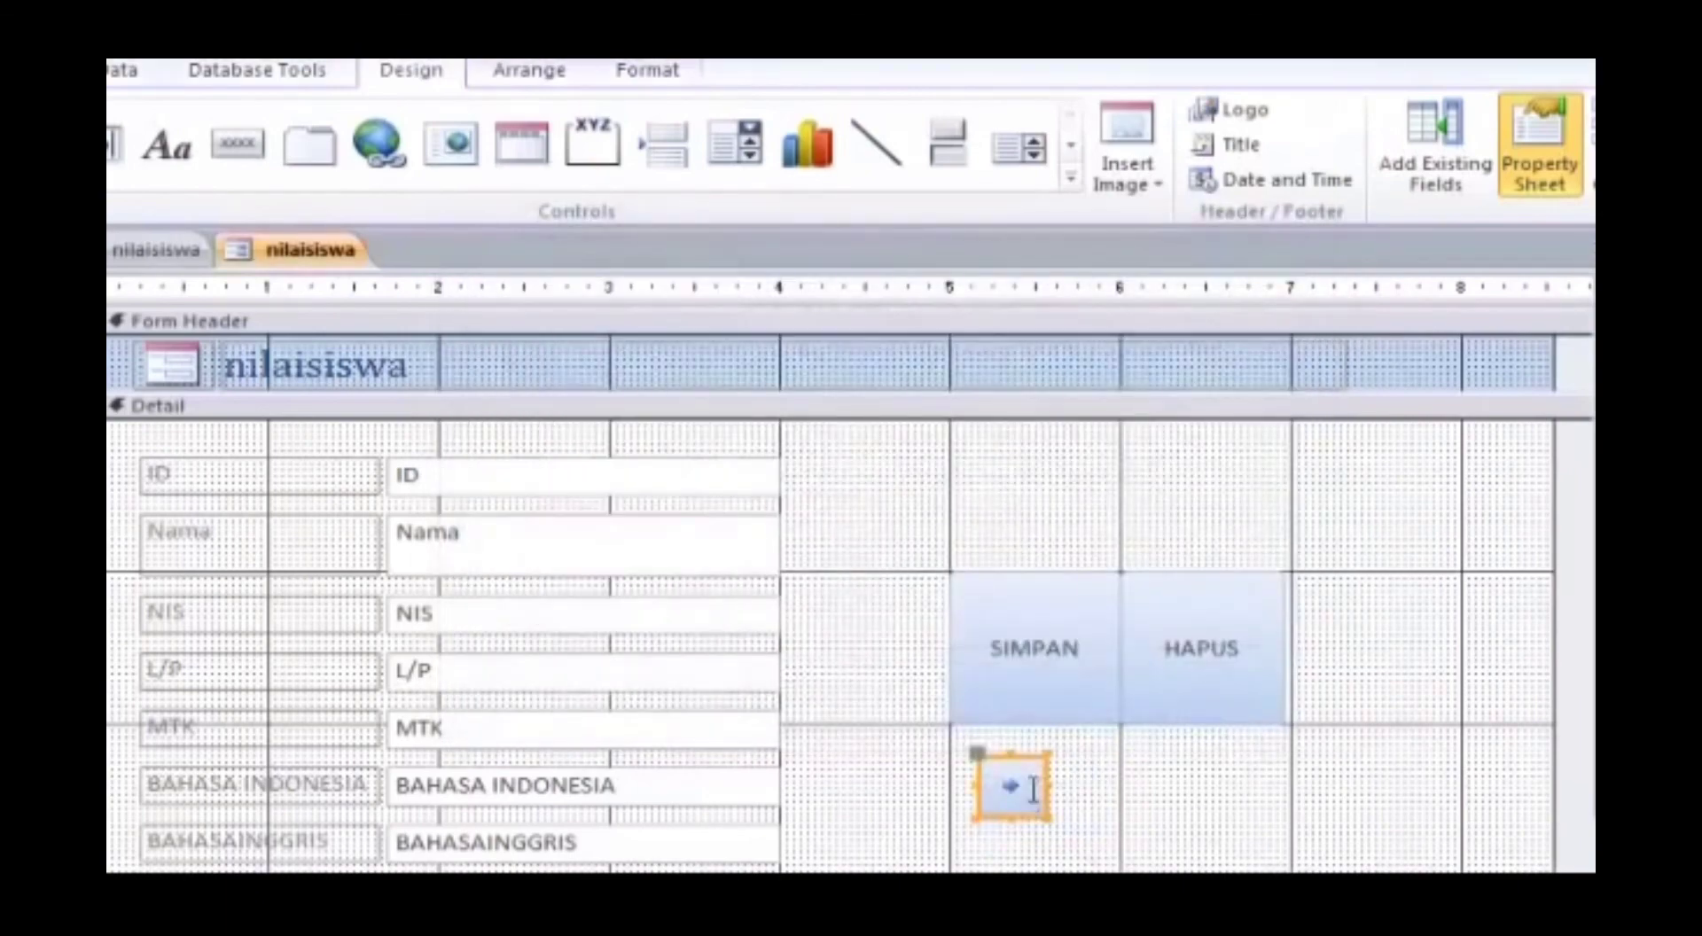
left_click_drag(1035, 777, 1223, 753)
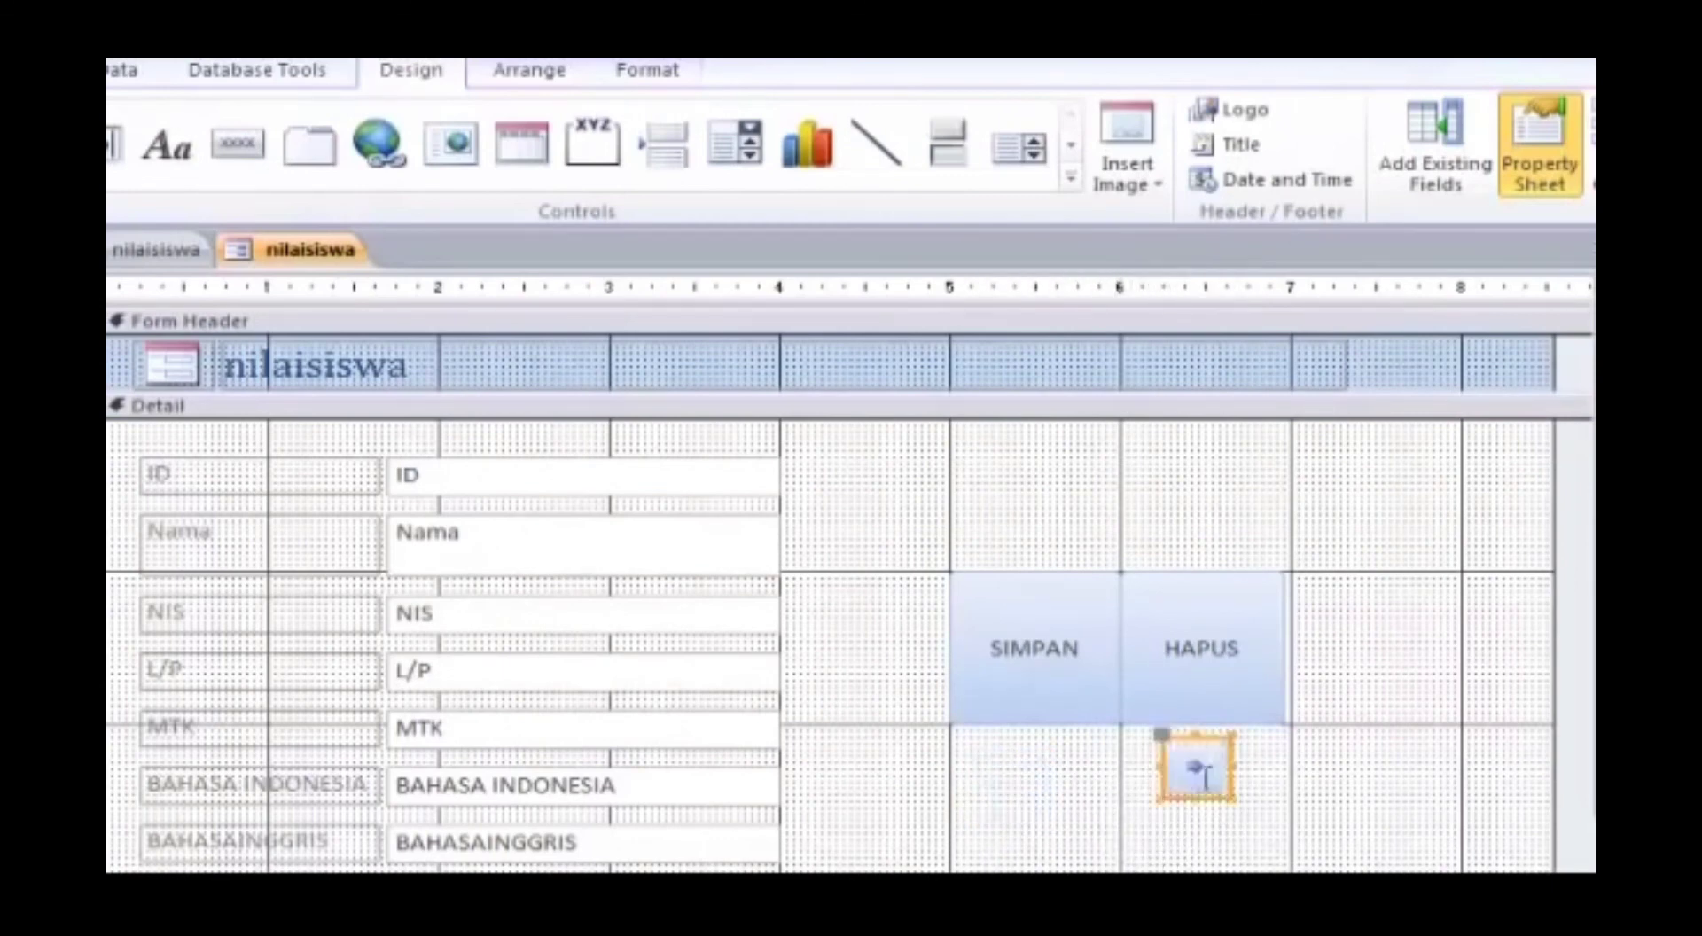
Draw another command button below SIMPAN with the Record Navigation action Go To Last Record.
left_click(248, 164)
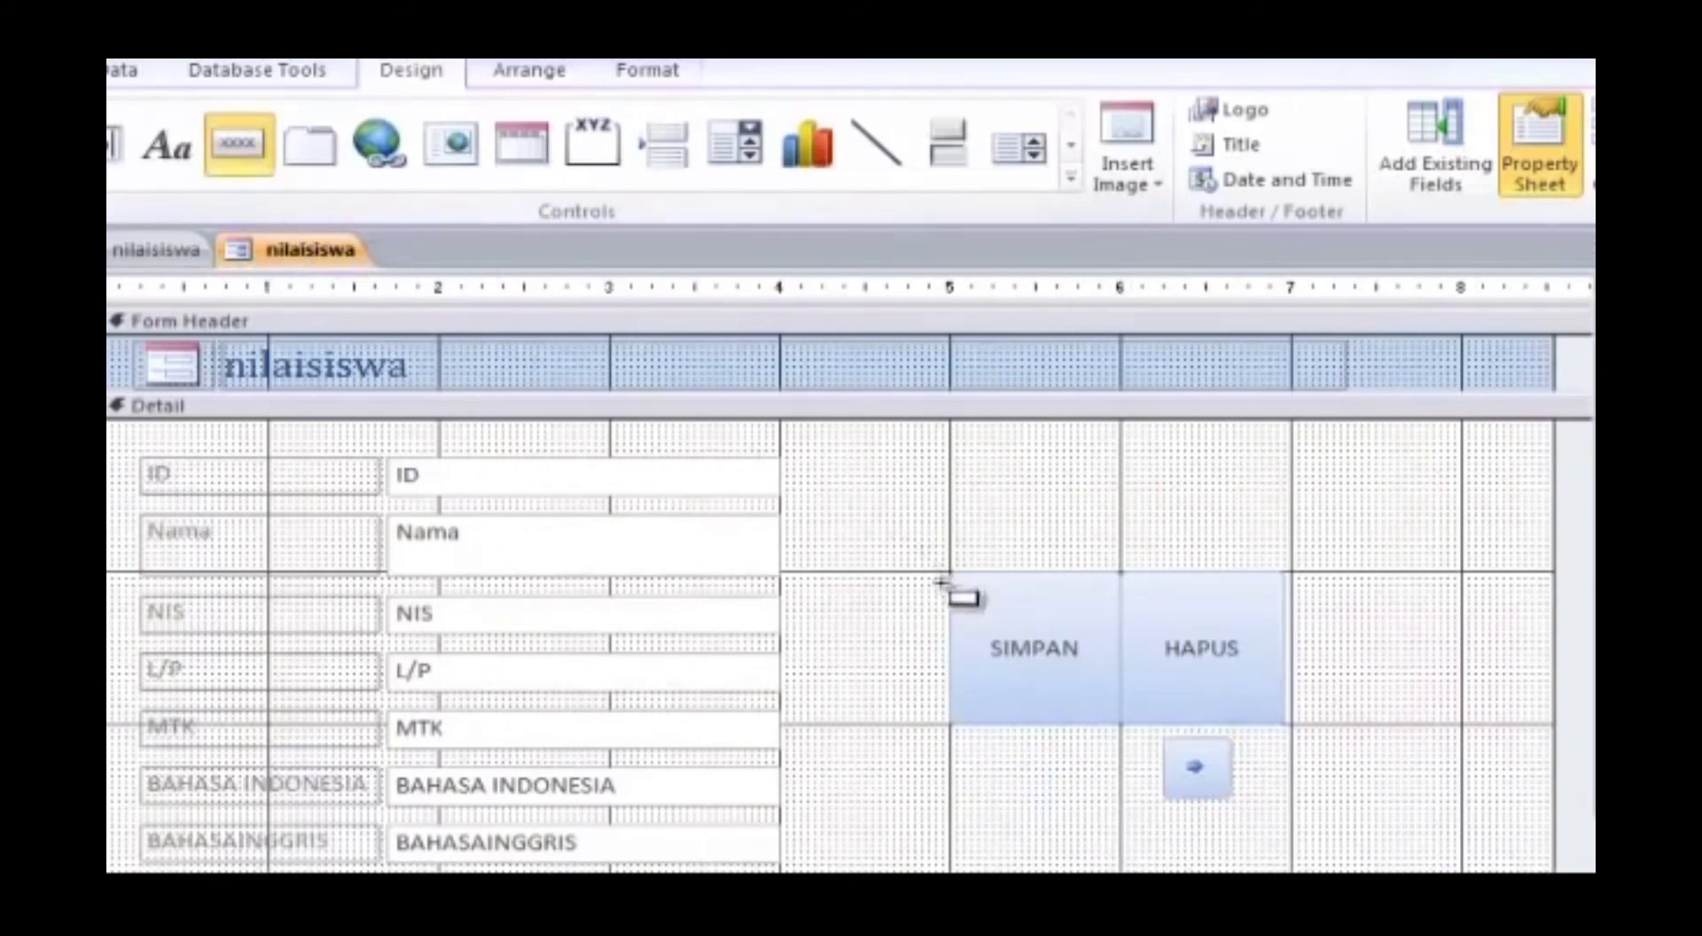
left_click_drag(979, 763, 1063, 784)
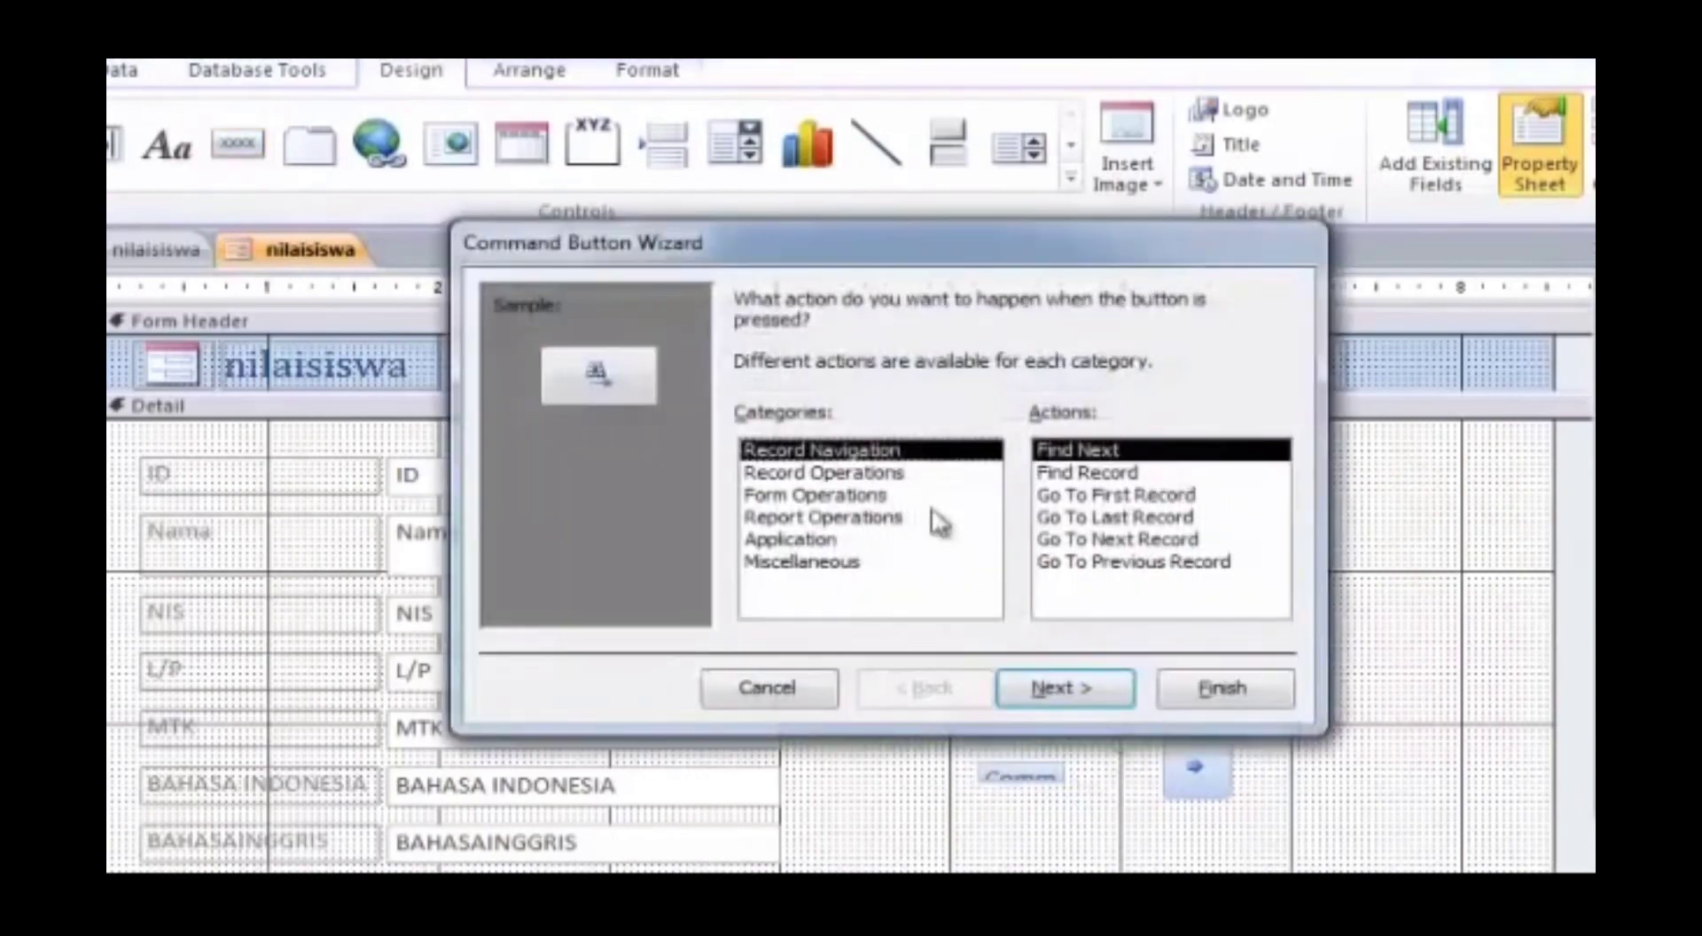
left_click(858, 474)
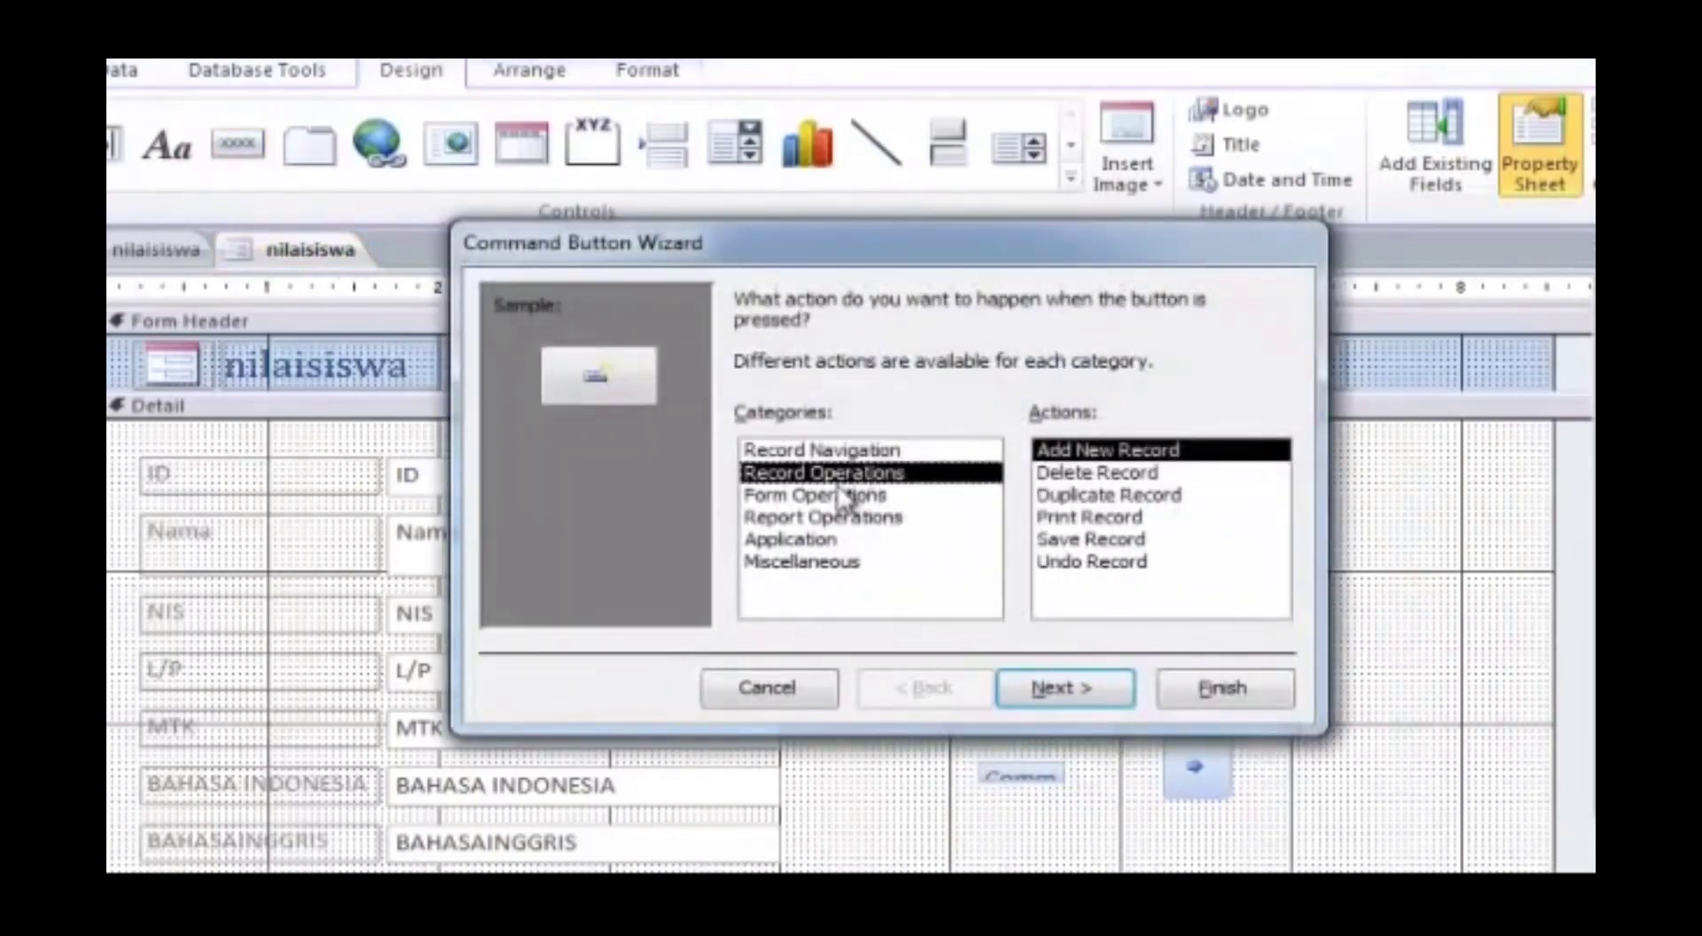
left_click(849, 495)
left_click(858, 452)
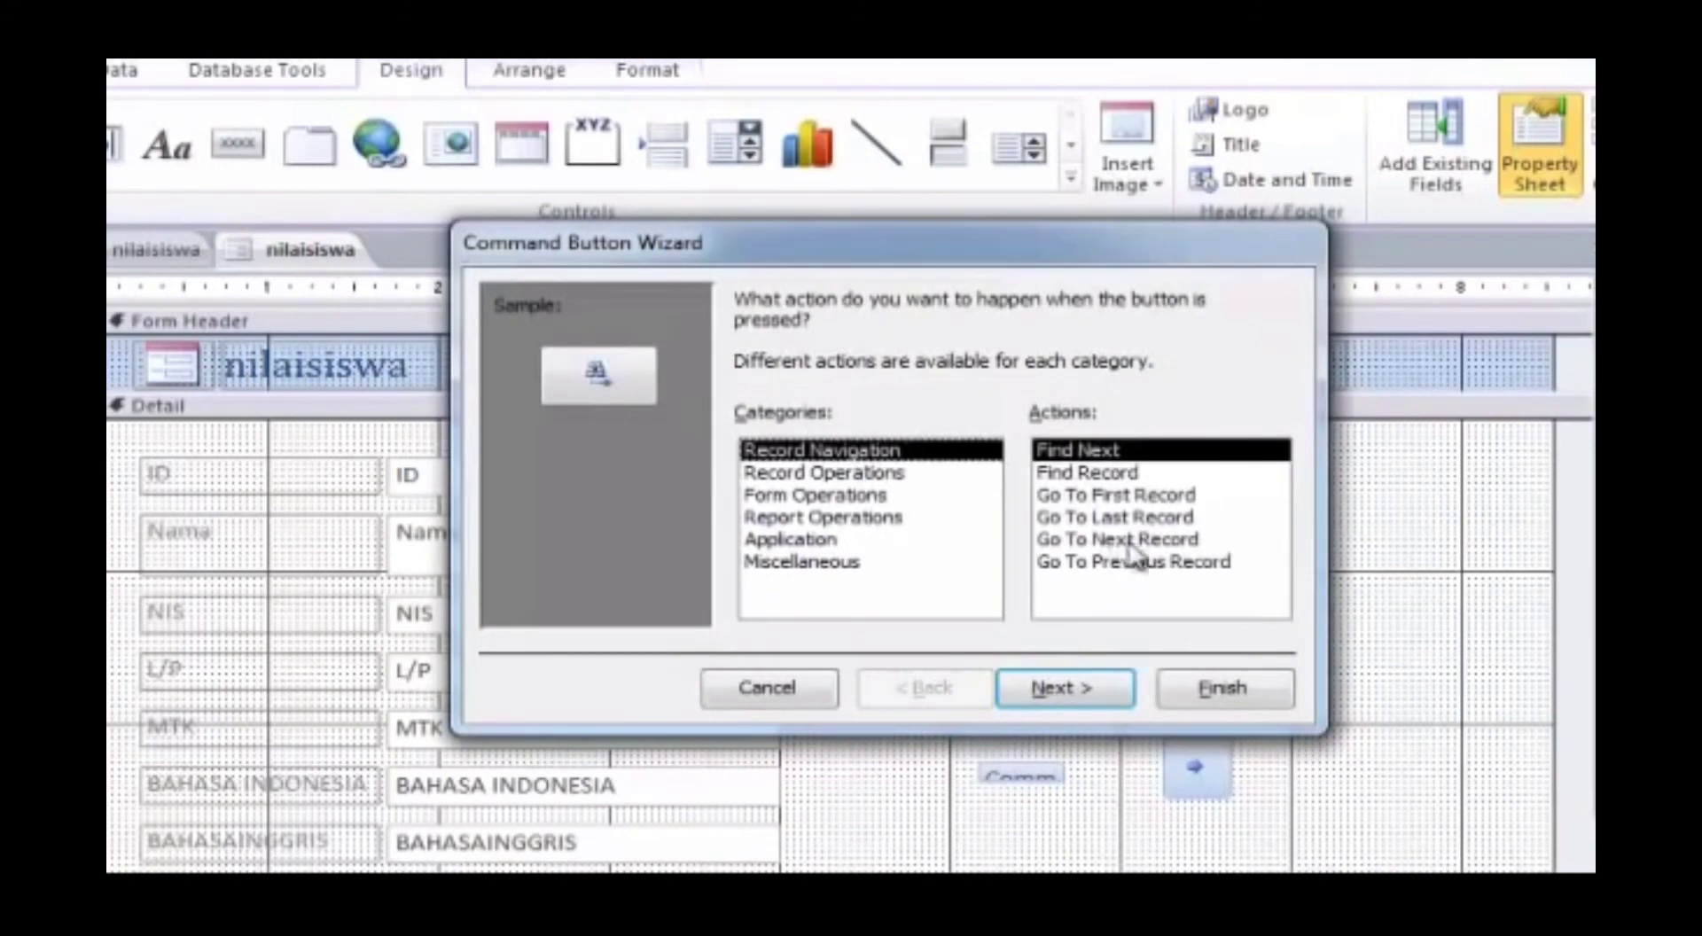
left_click(1157, 519)
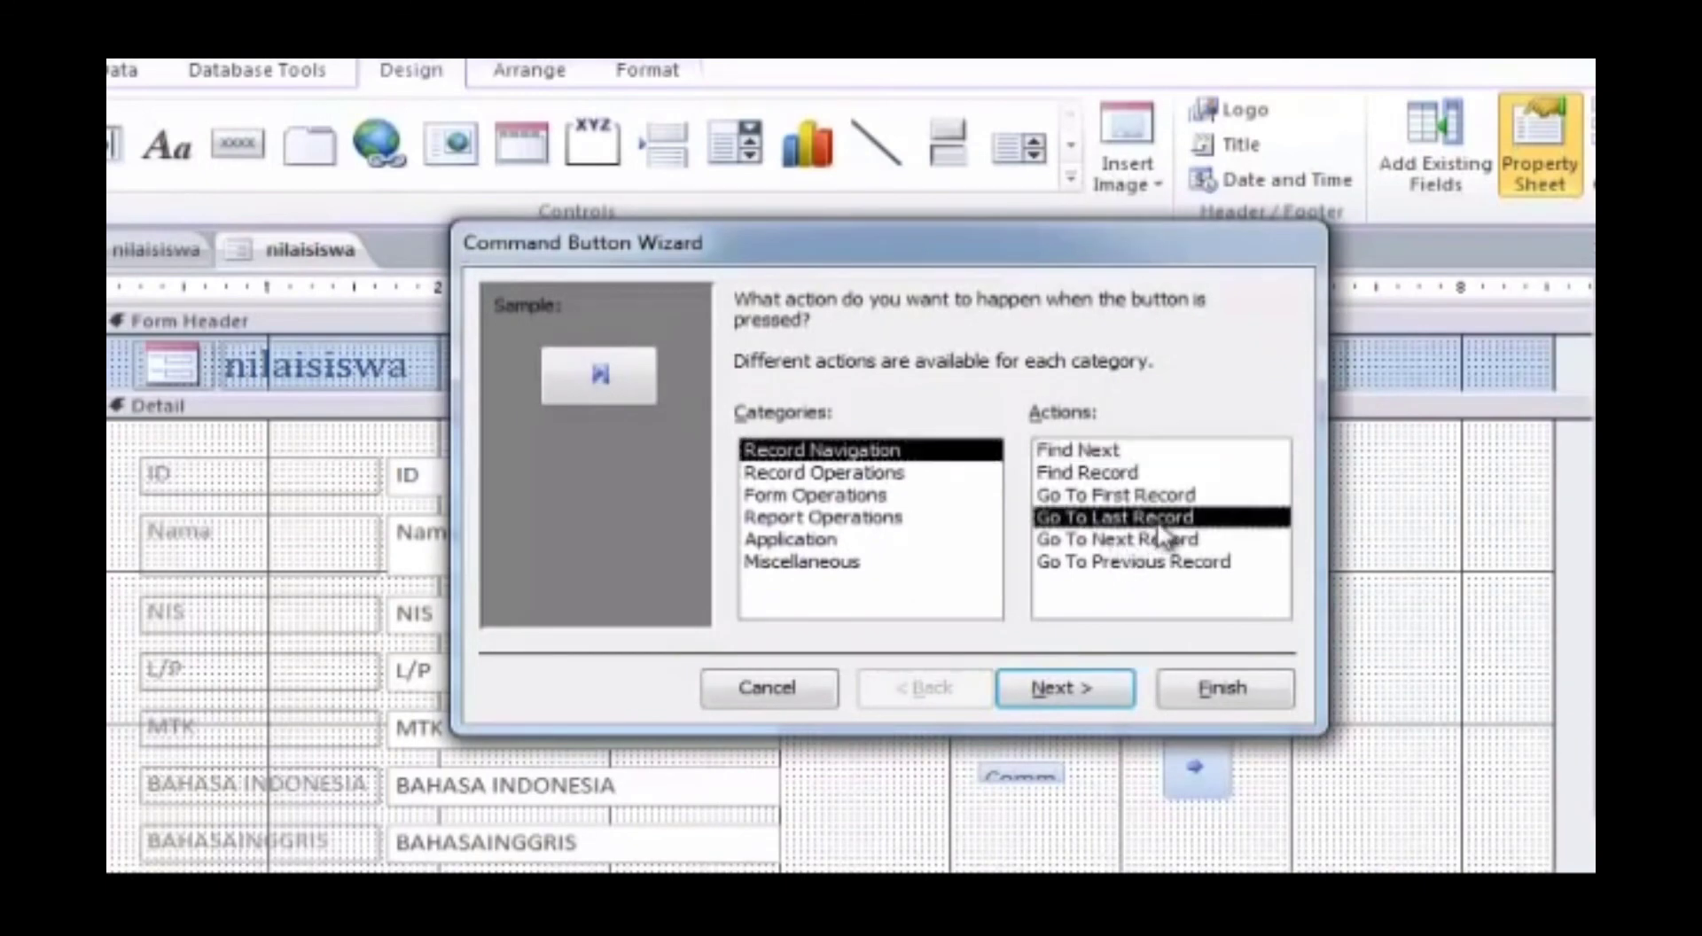
Finish the last-record button with the Arrow Down picture and align it directly beside the Arrow Right button.
left_click(1078, 692)
left_click(926, 468)
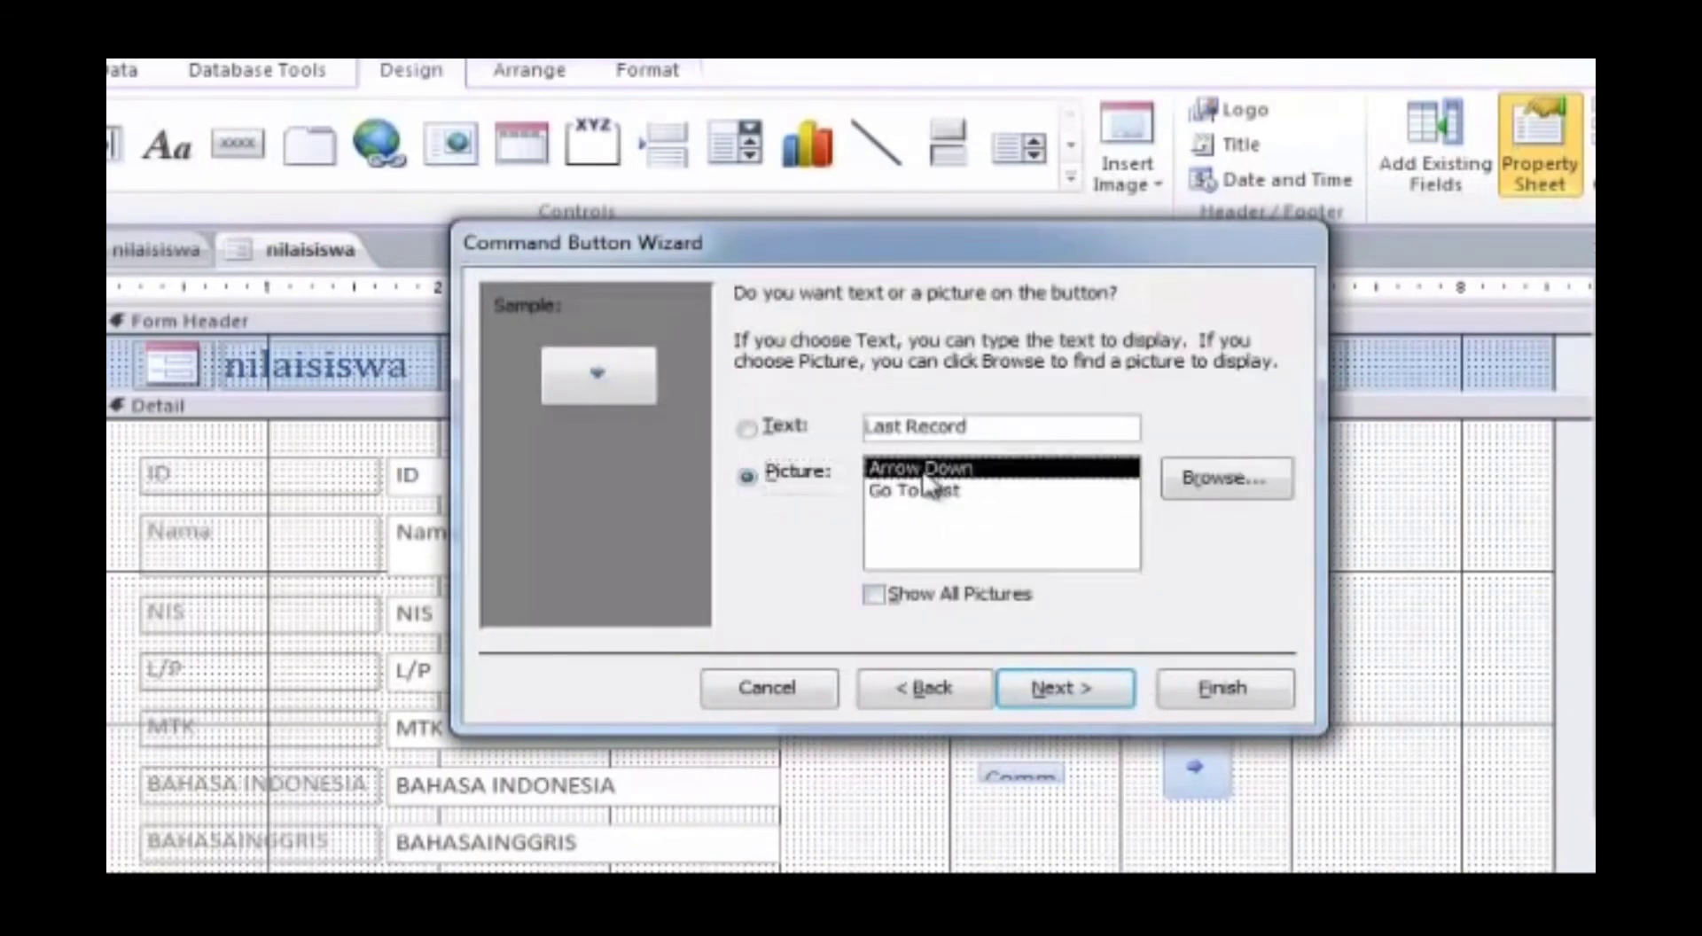
left_click(1083, 688)
left_click(1210, 690)
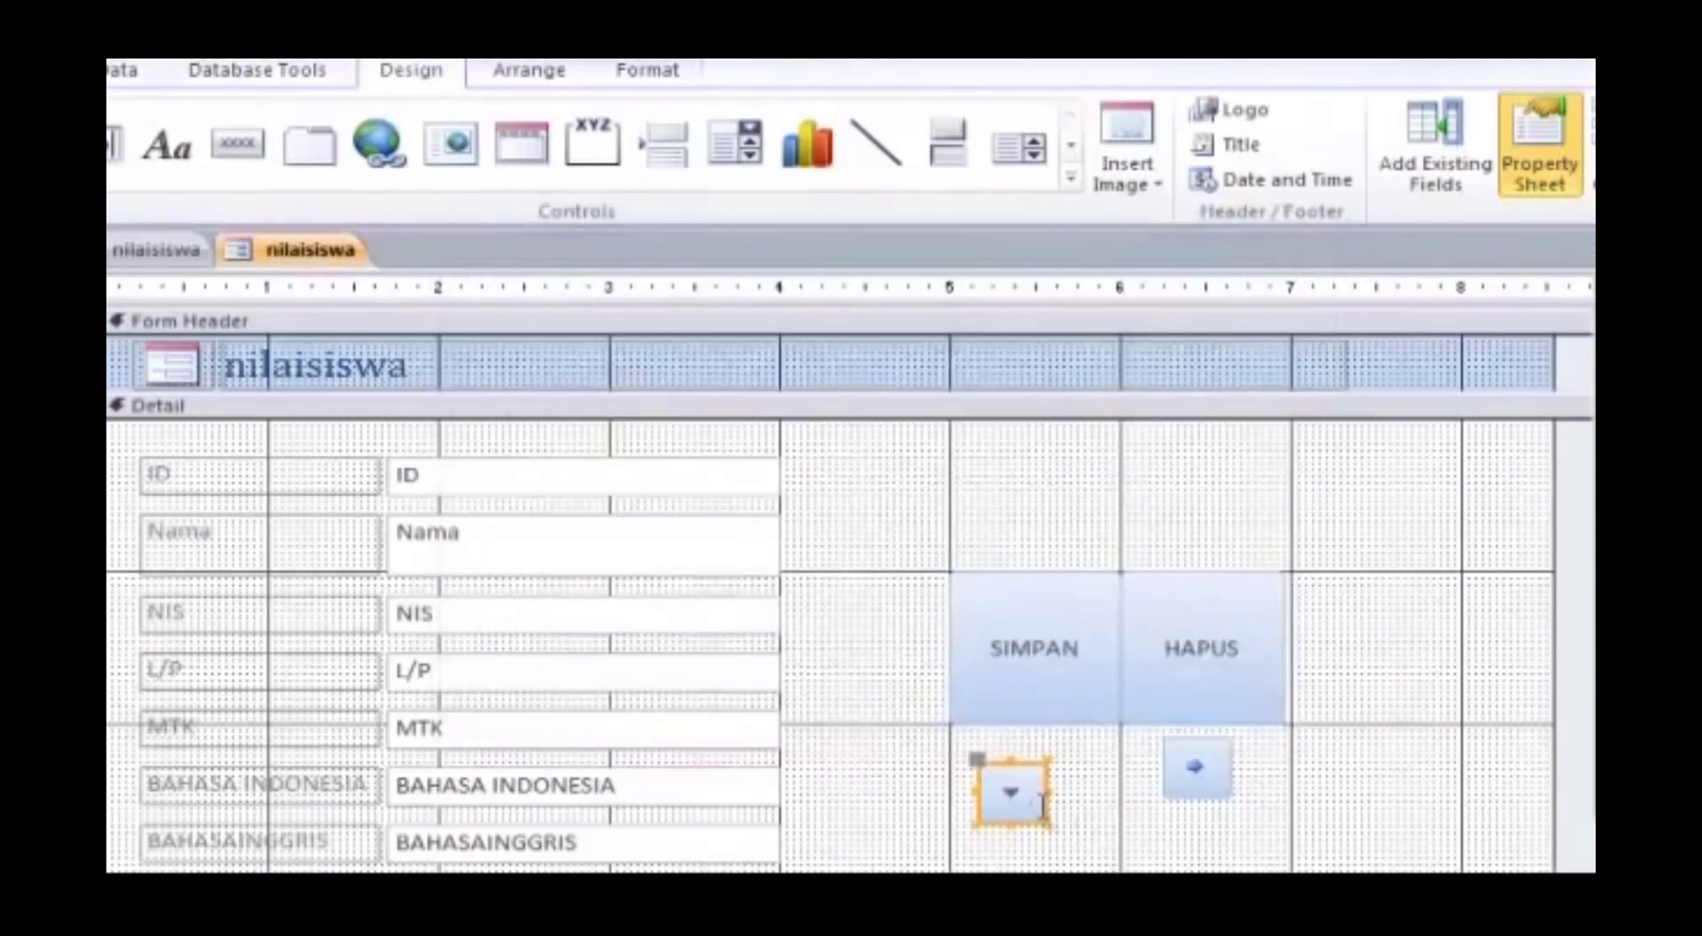
left_click_drag(1044, 802, 1151, 767)
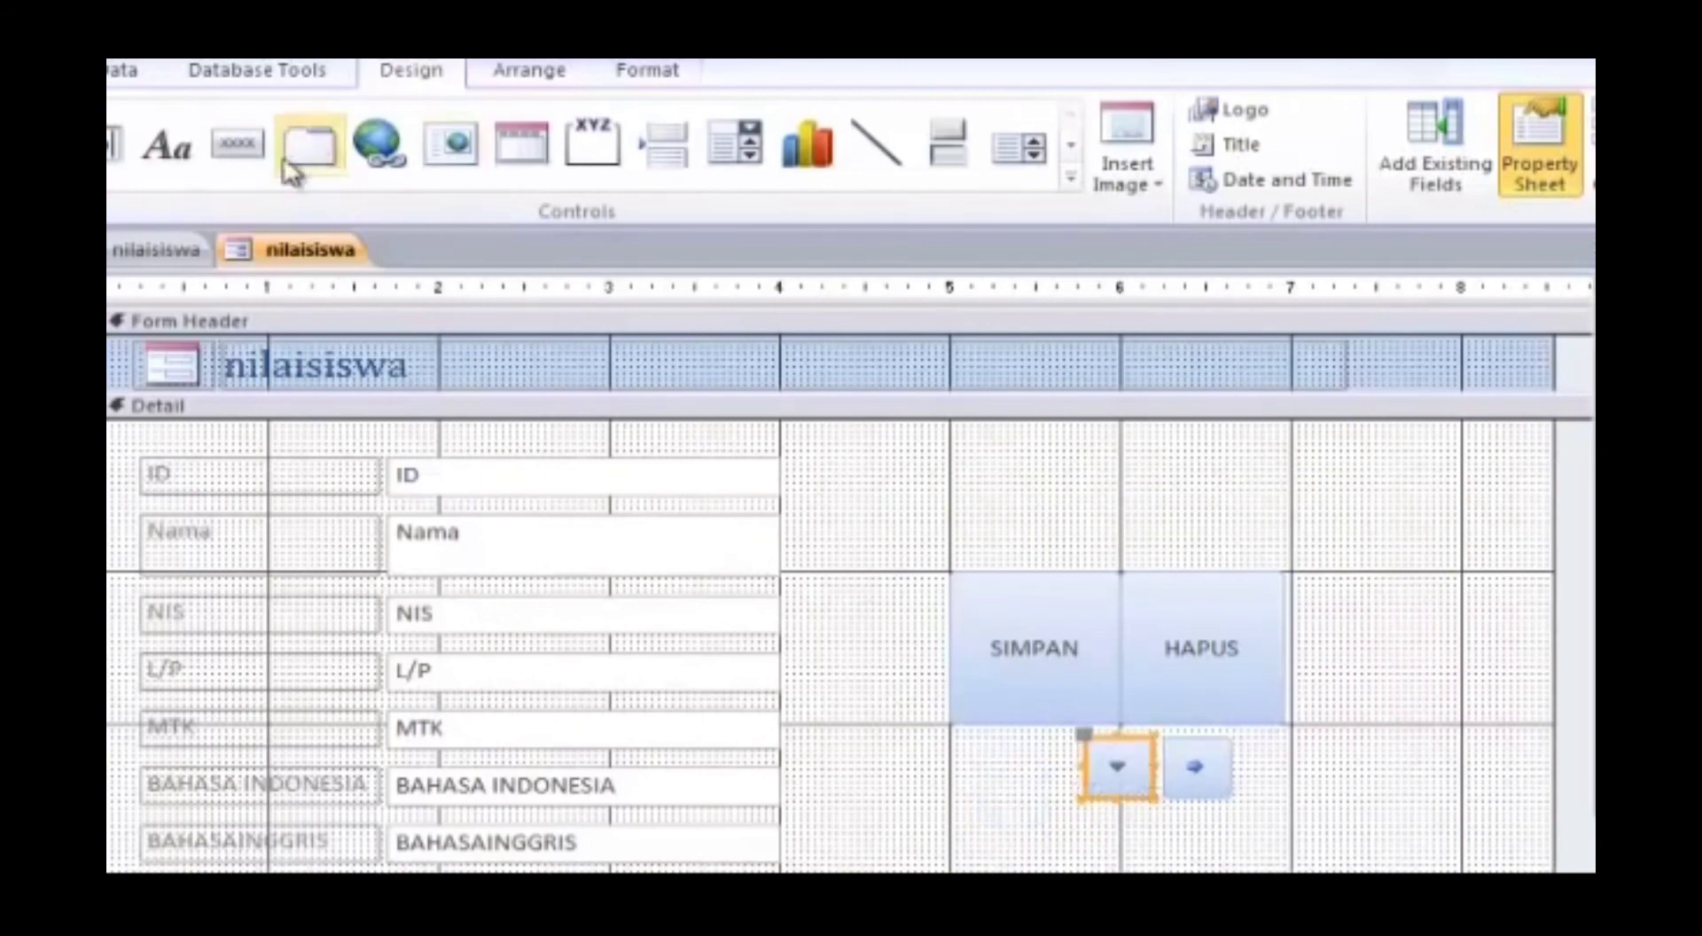
Draw a small command button below SIMPAN and try the Go To First Record action with the Arrow Up picture.
left_click(237, 143)
left_click_drag(971, 750, 1028, 803)
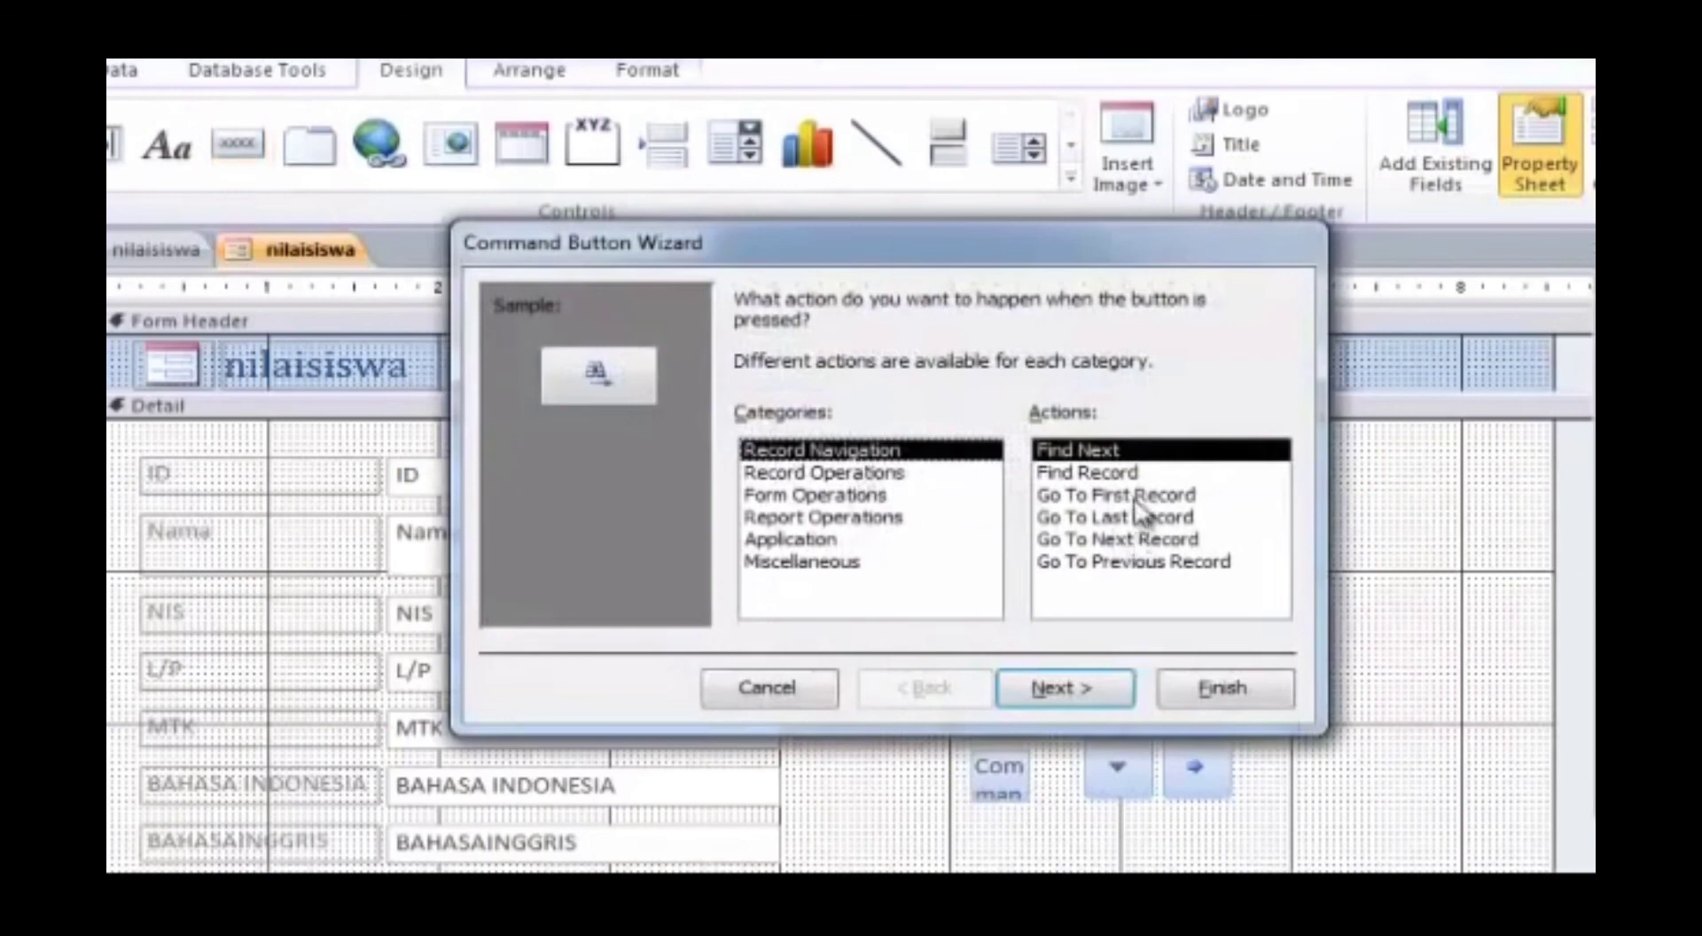
left_click(1137, 496)
left_click(1086, 688)
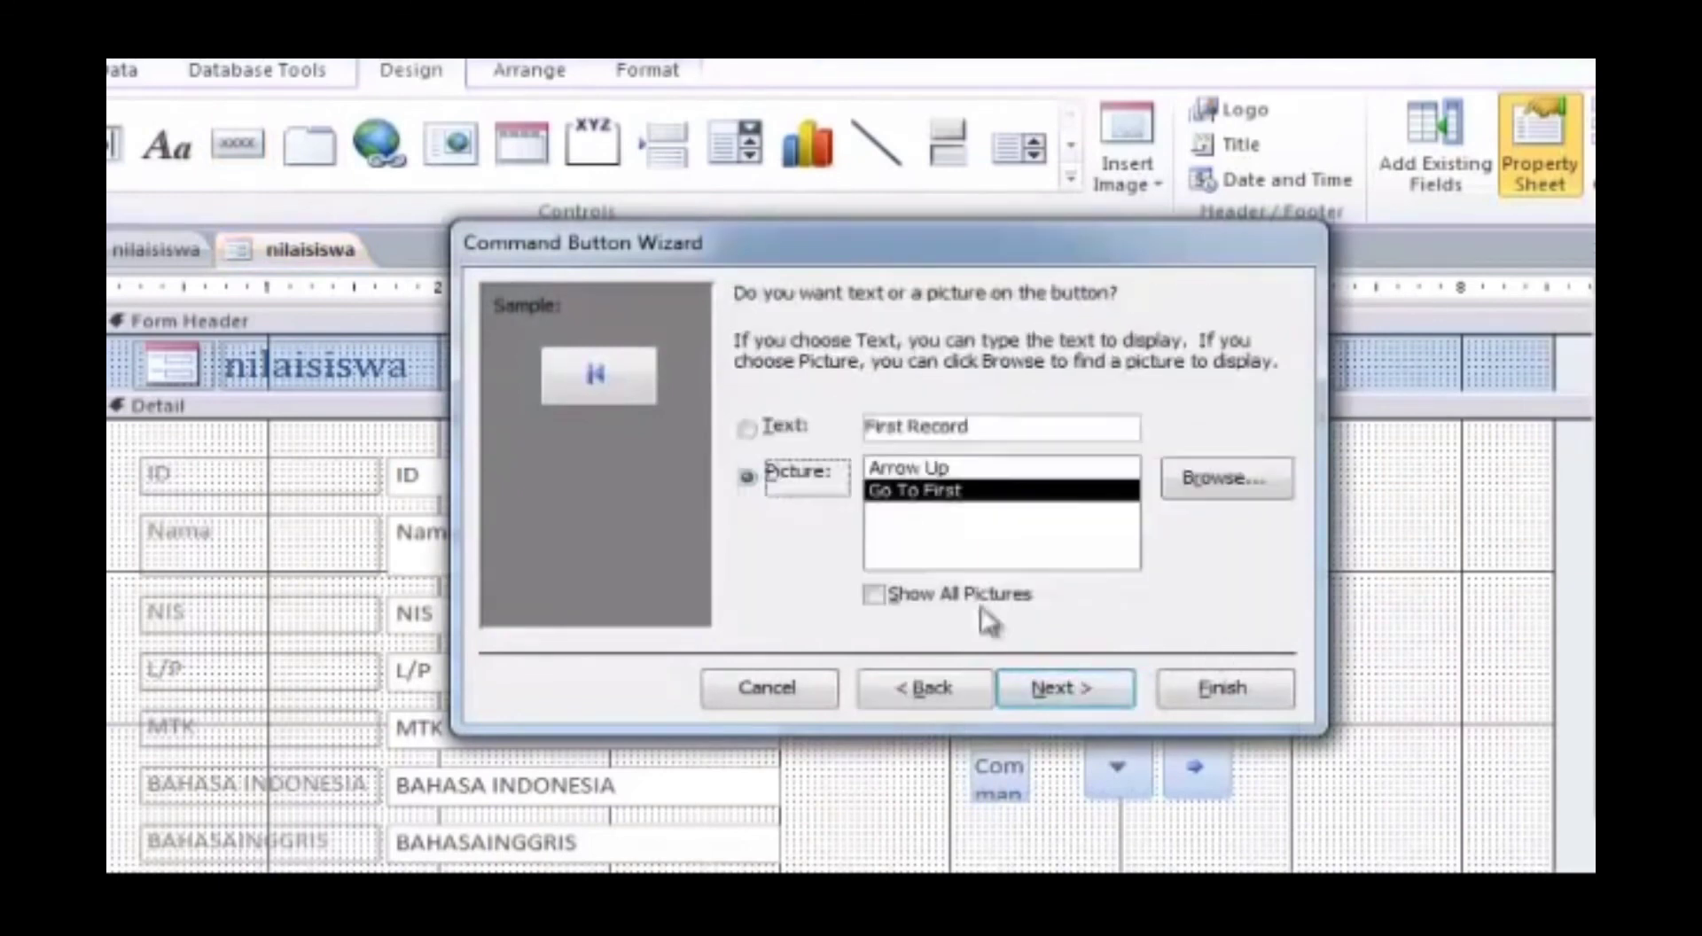
left_click(925, 474)
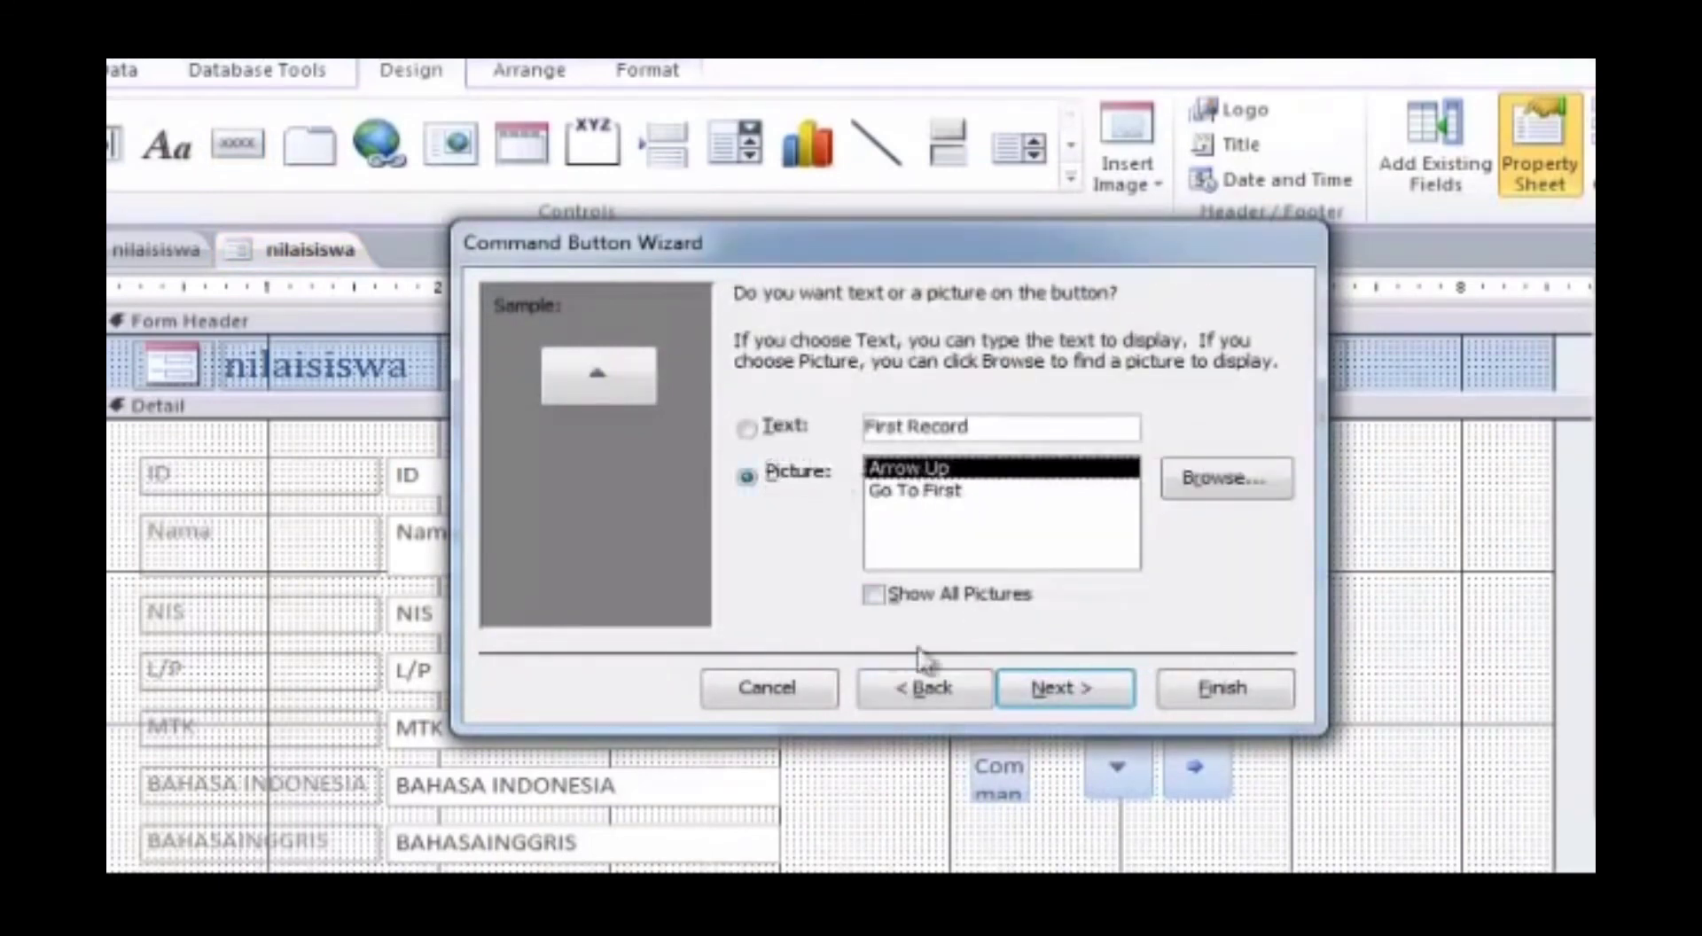
left_click(965, 688)
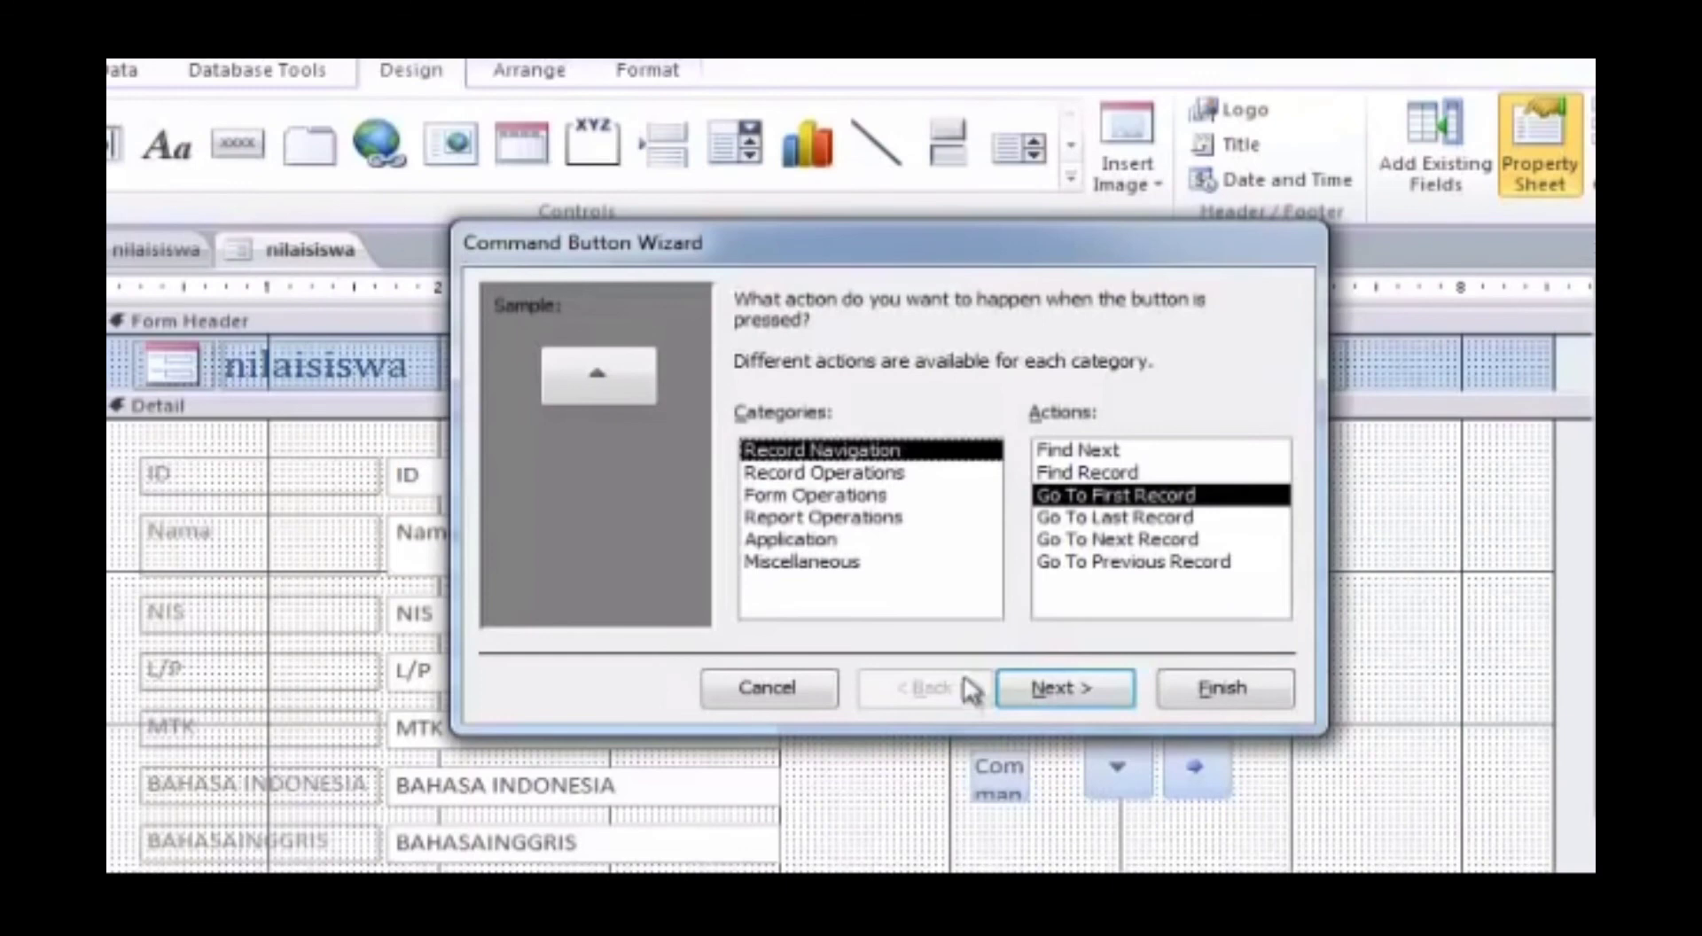
Set the new button's action to Go To Previous Record with the Go To Previous picture and finish the wizard.
left_click(1145, 562)
left_click(1060, 689)
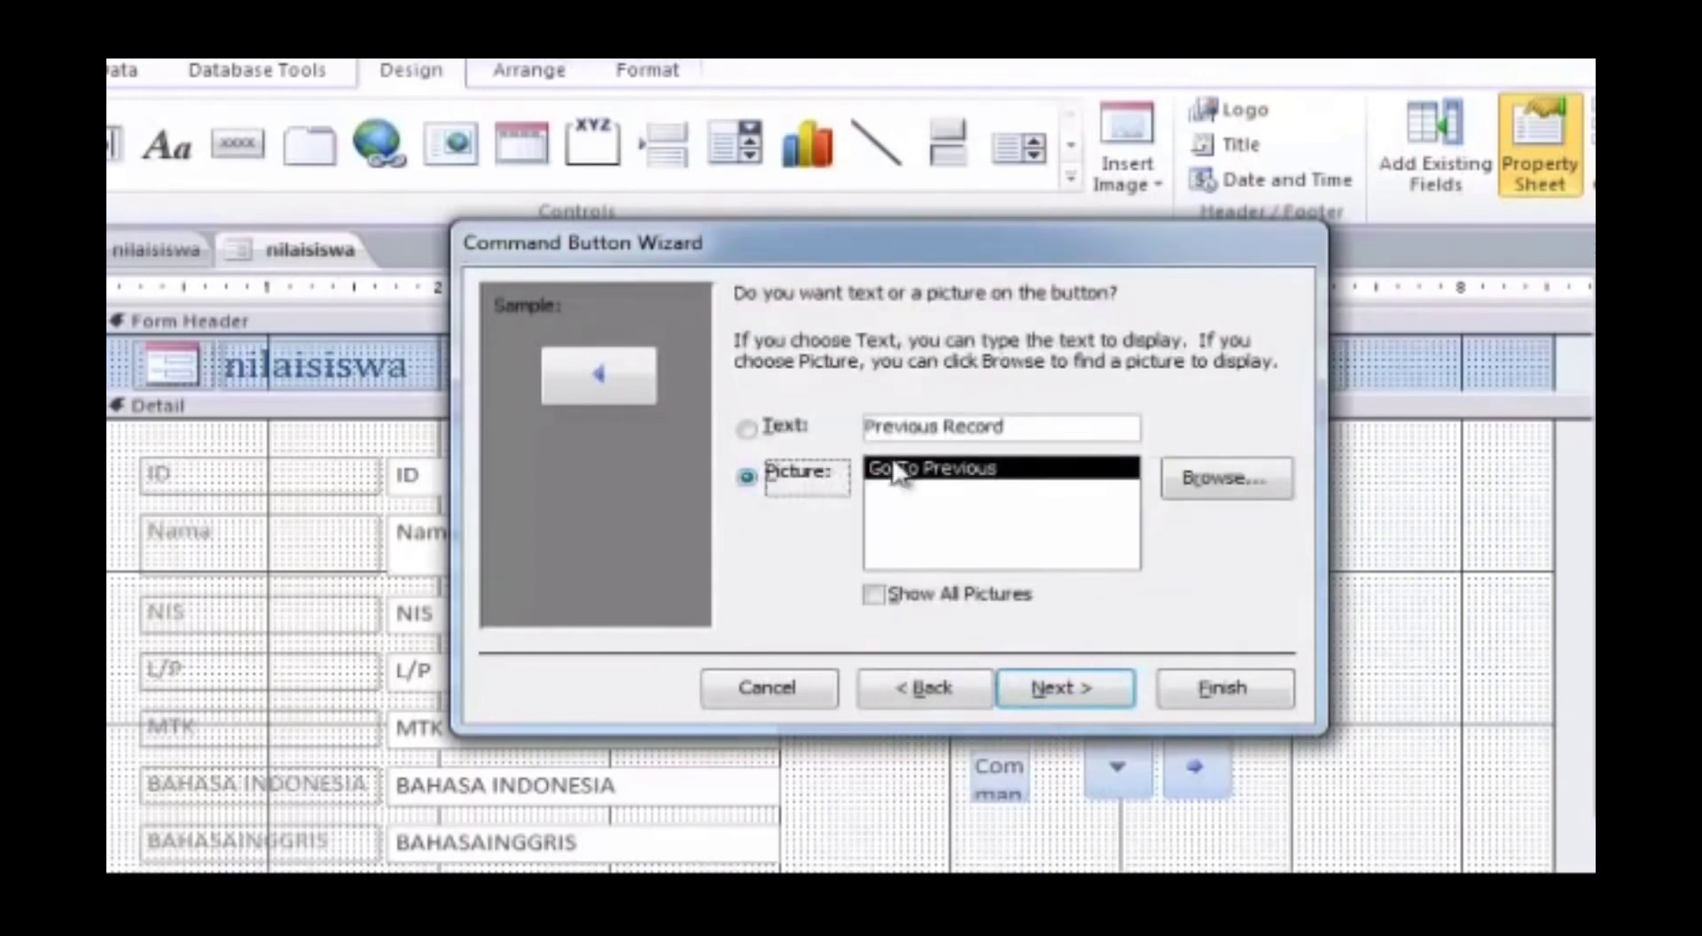
left_click(1046, 688)
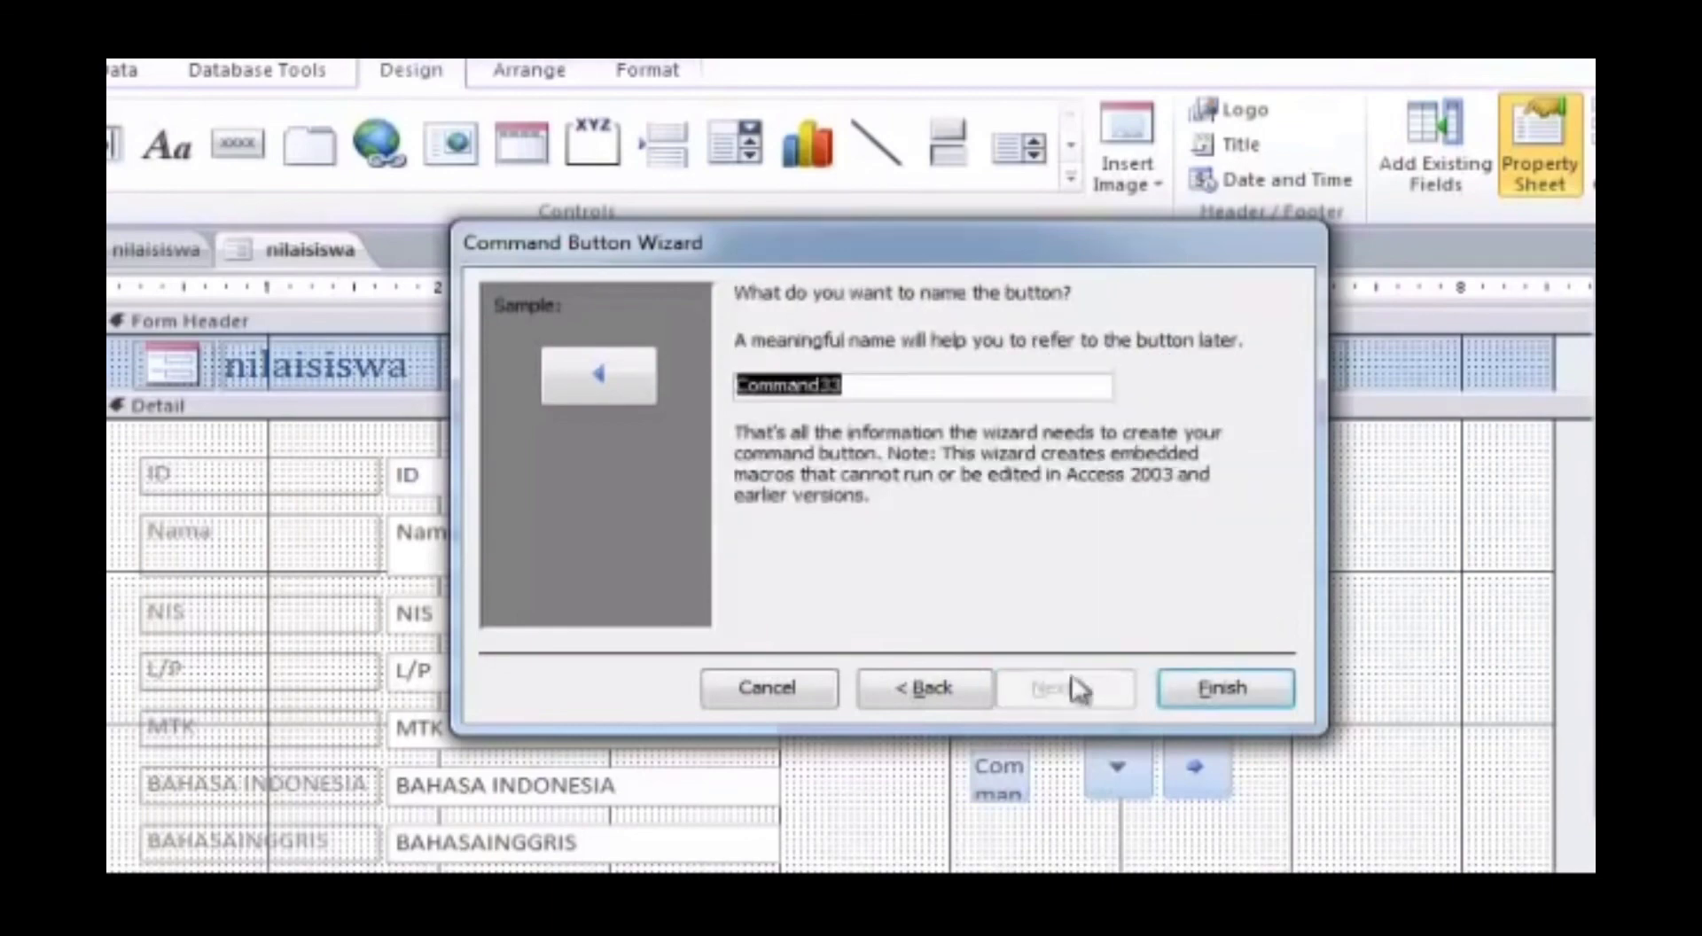
left_click(1227, 691)
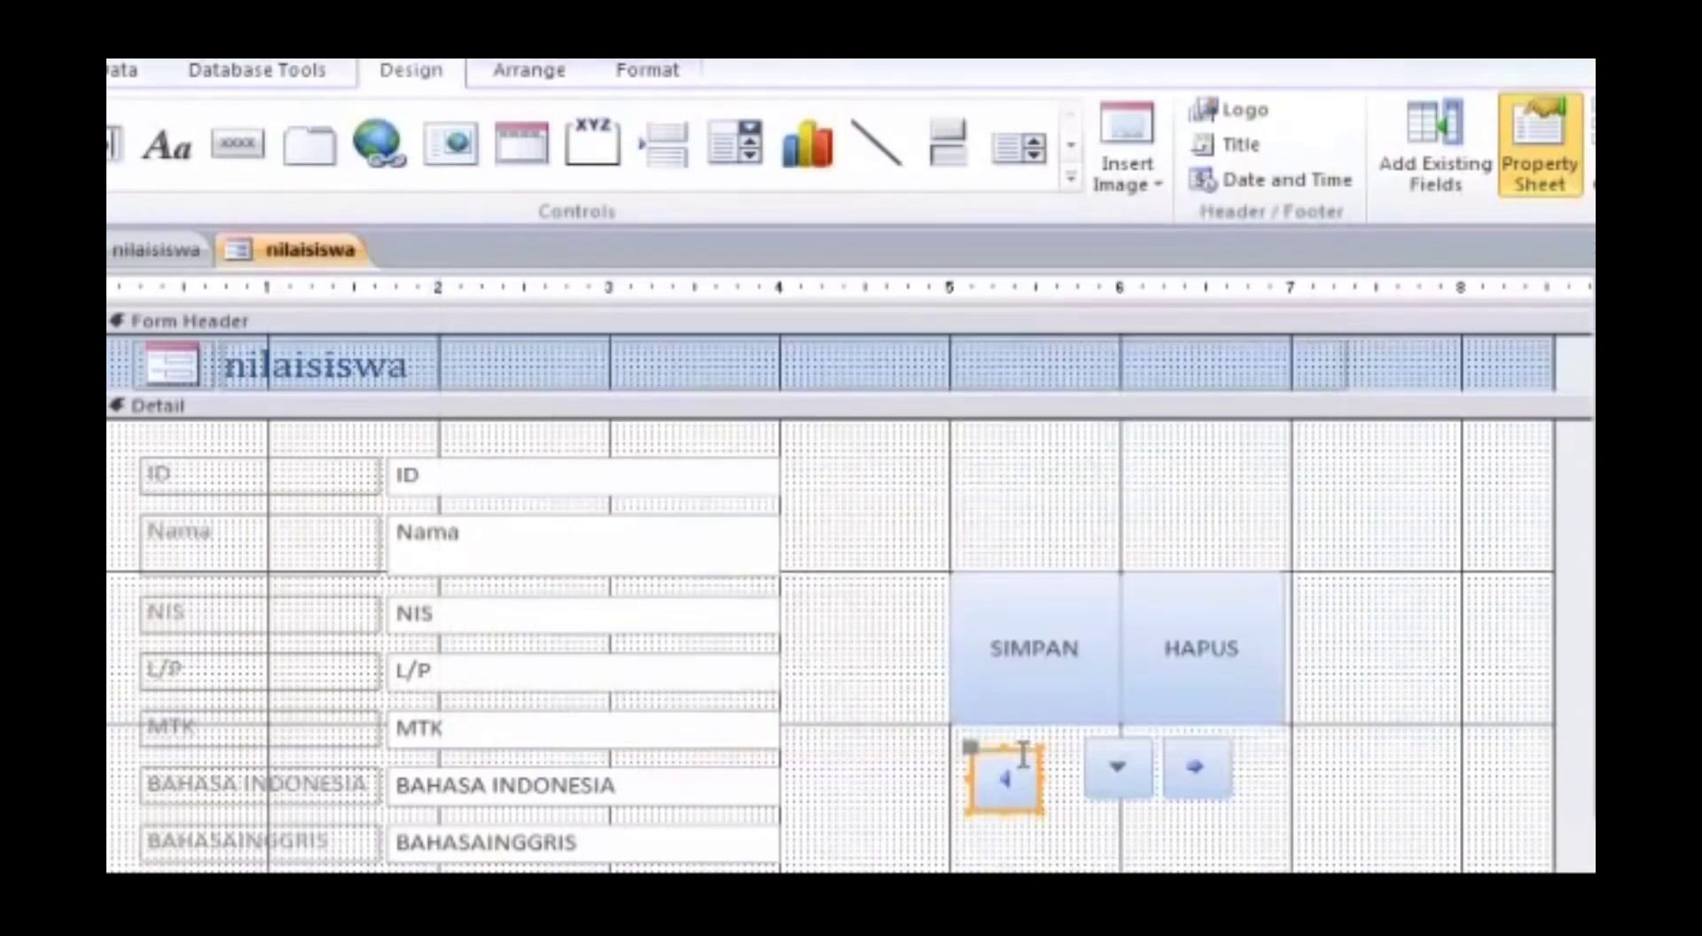
Align the previous-record button in one row with the Arrow Down and Arrow Right buttons.
left_click_drag(1026, 750, 1053, 739)
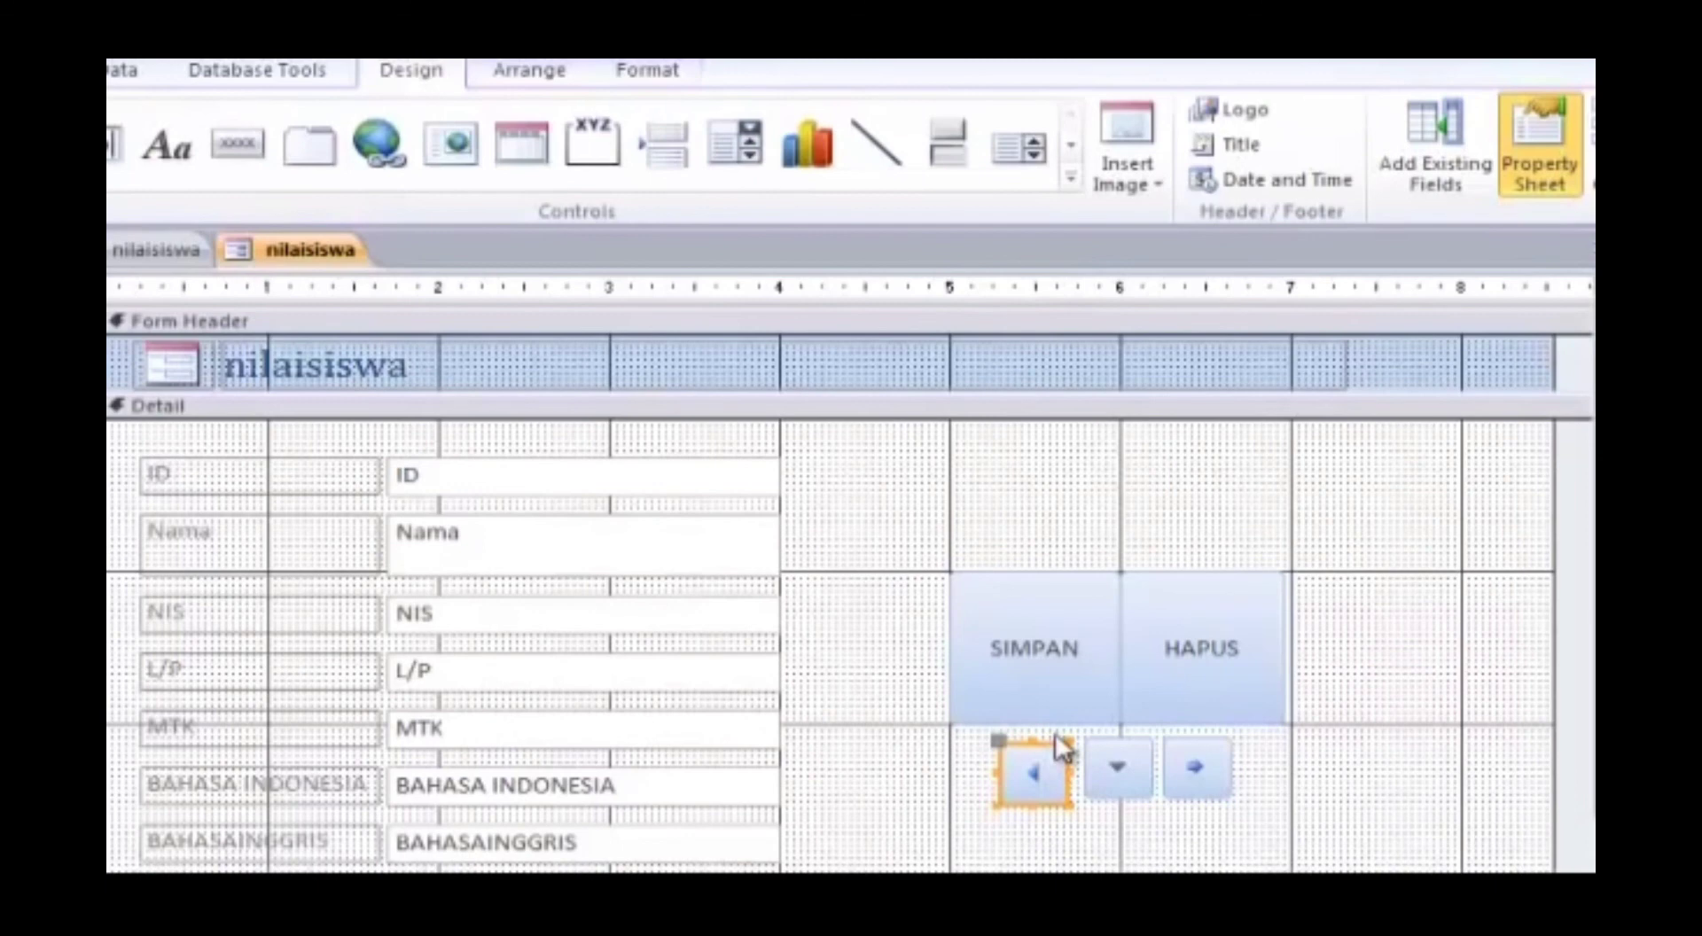
left_click_drag(1060, 748, 1058, 742)
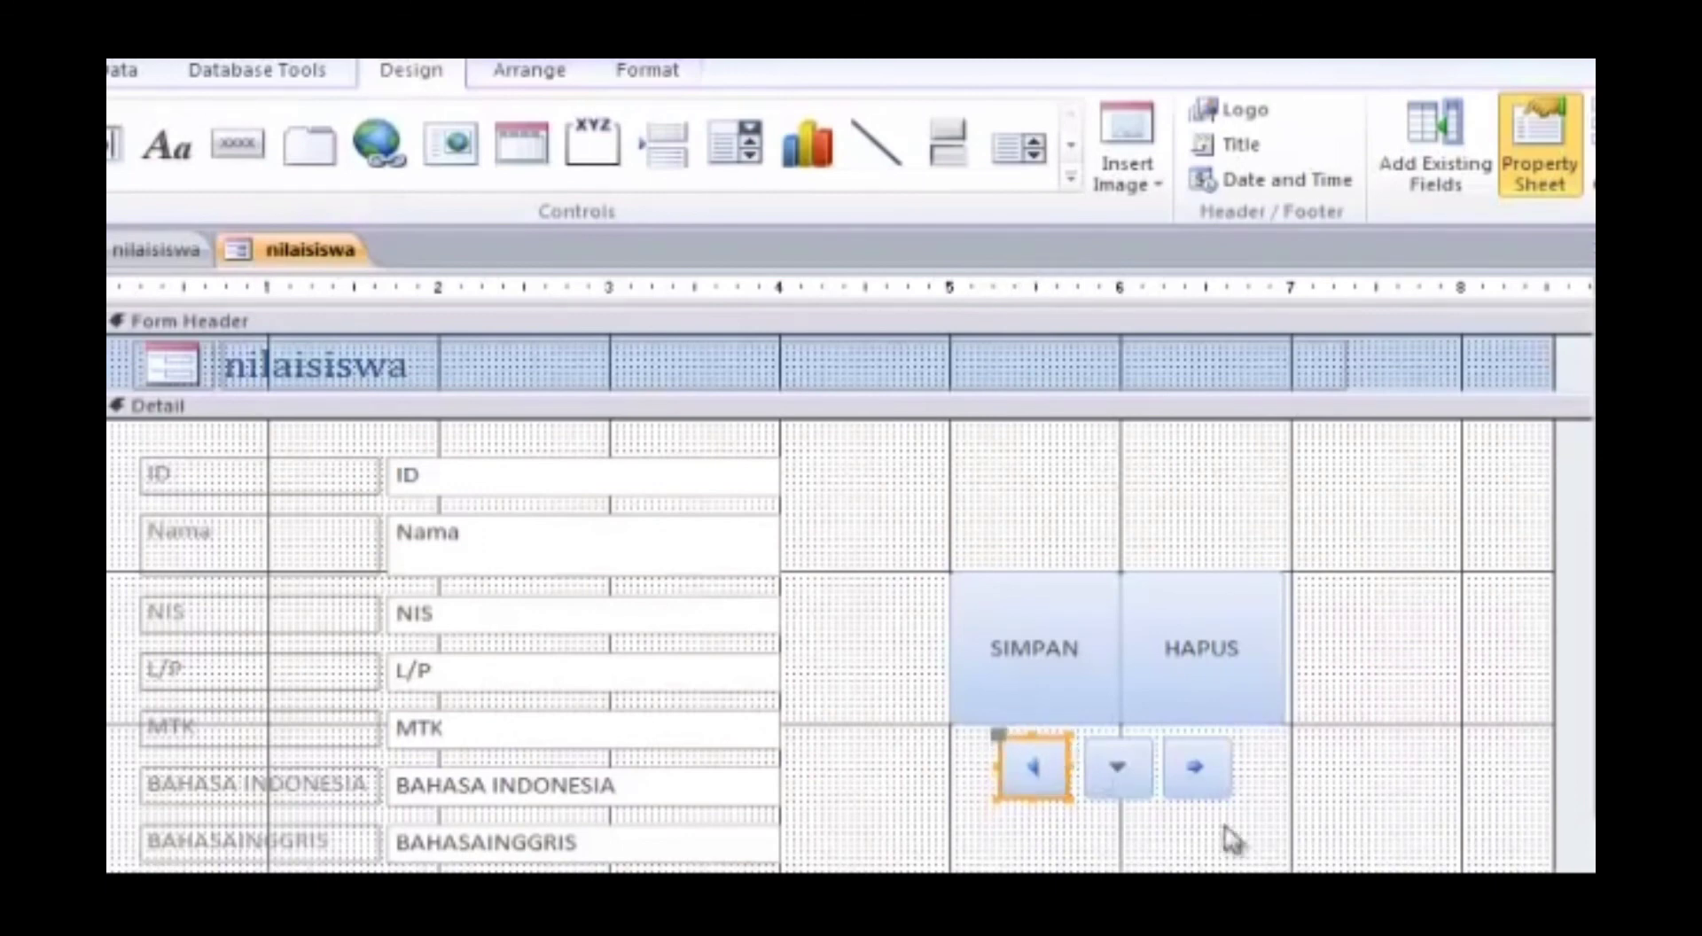
left_click(1380, 807)
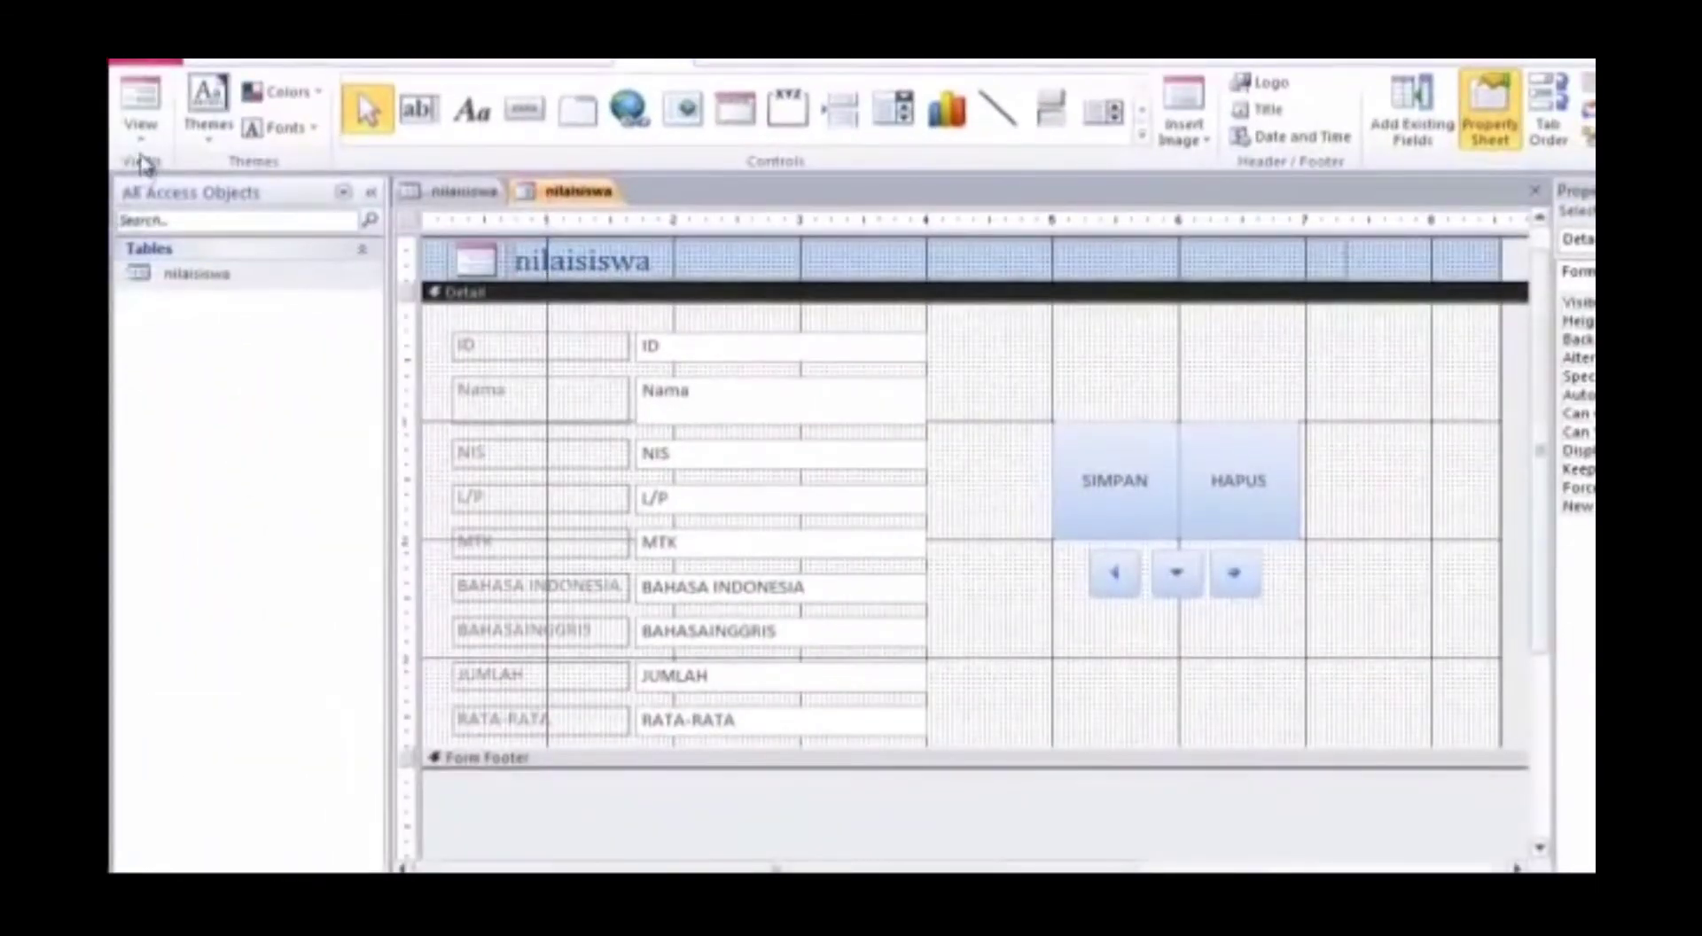
Switch the nilaisiswa form to Form View and go to the next record with the Arrow Right button.
left_click(140, 133)
left_click(177, 178)
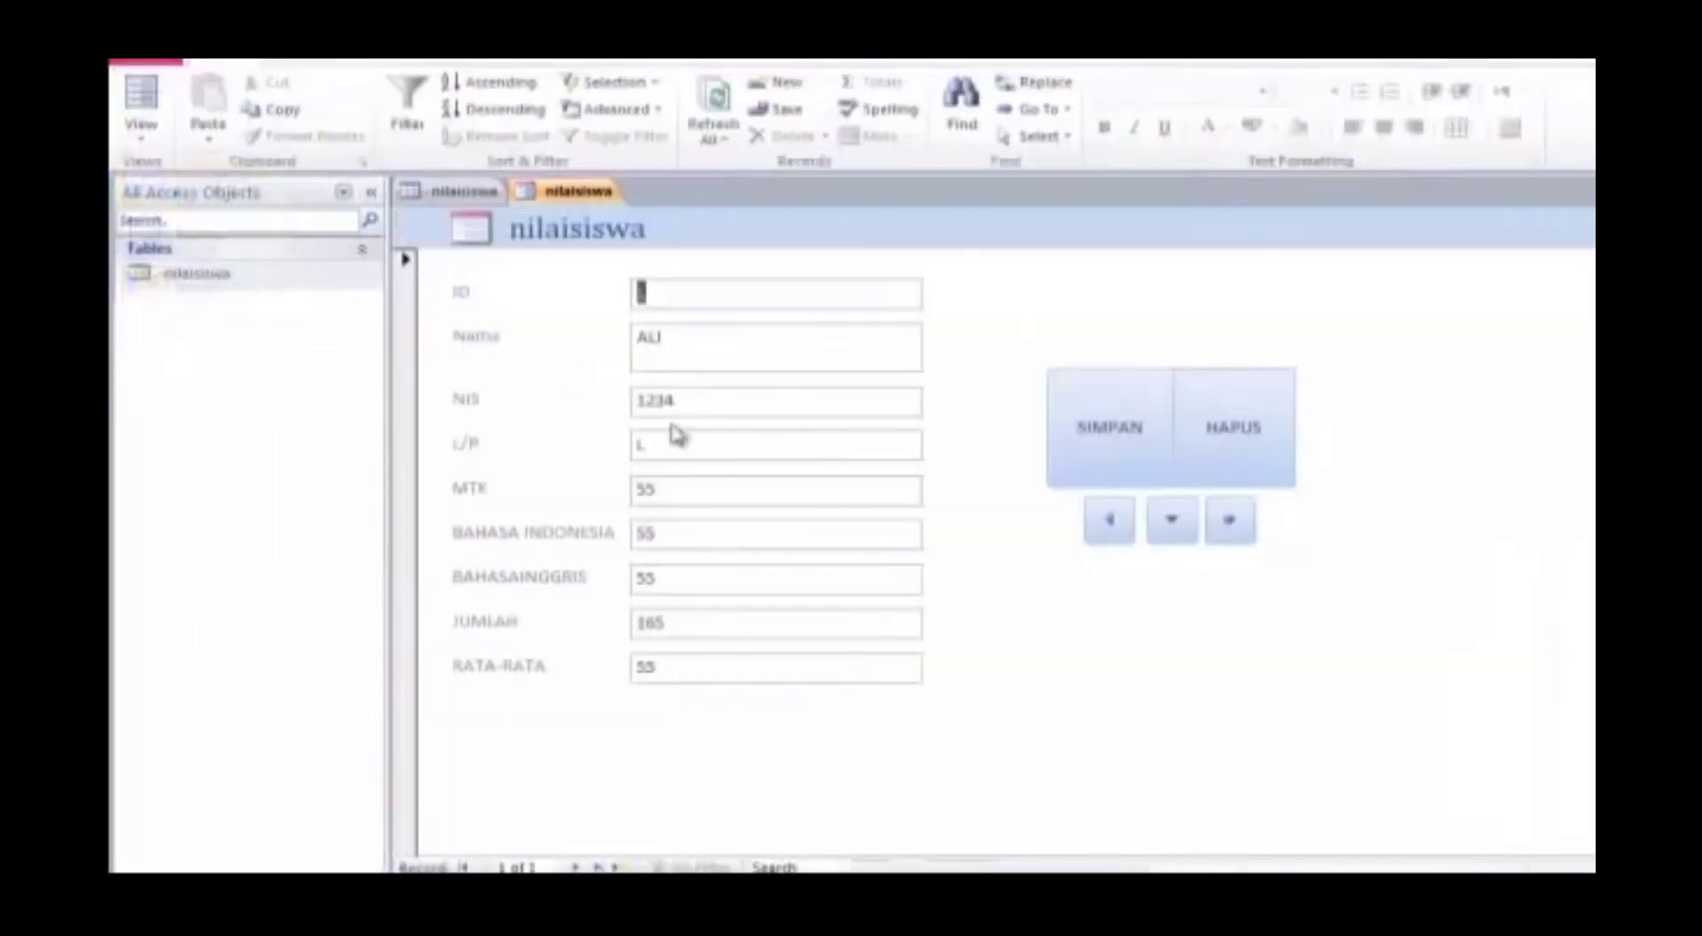
left_click(1236, 535)
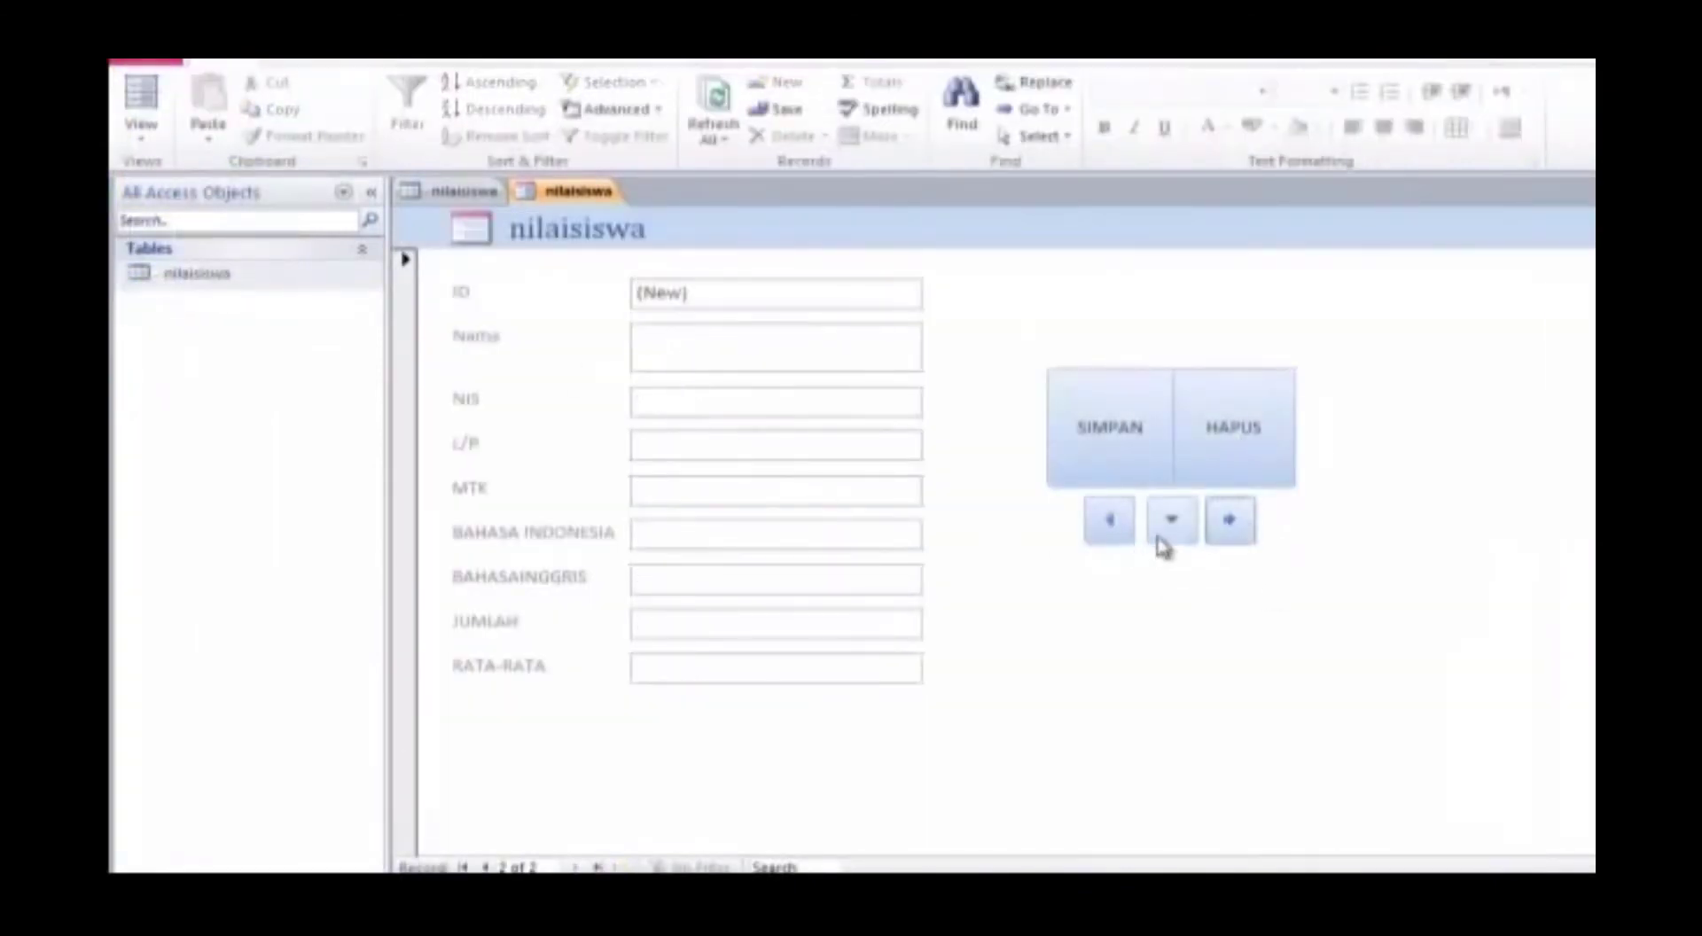
Enter a student's name and NIS, L/P P, MTK 67, BAHASA INDONESIA 66 and BAHASAINGGRIS 67, and save the record with SIMPAN.
left_click(670, 337)
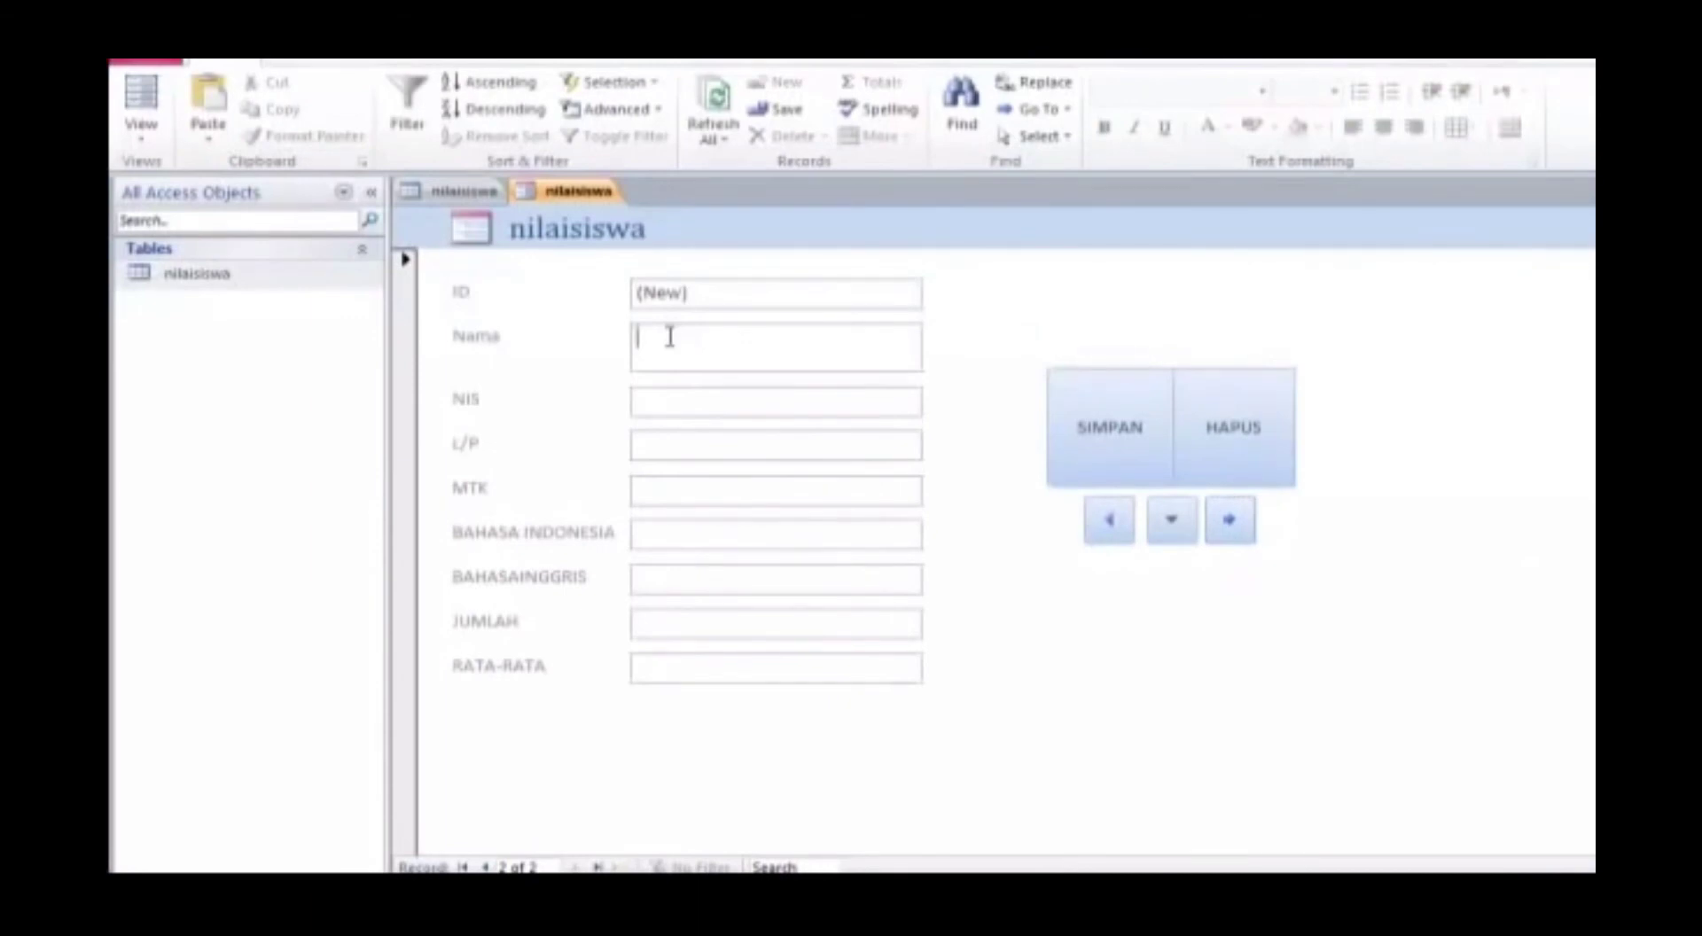
type("AGUS")
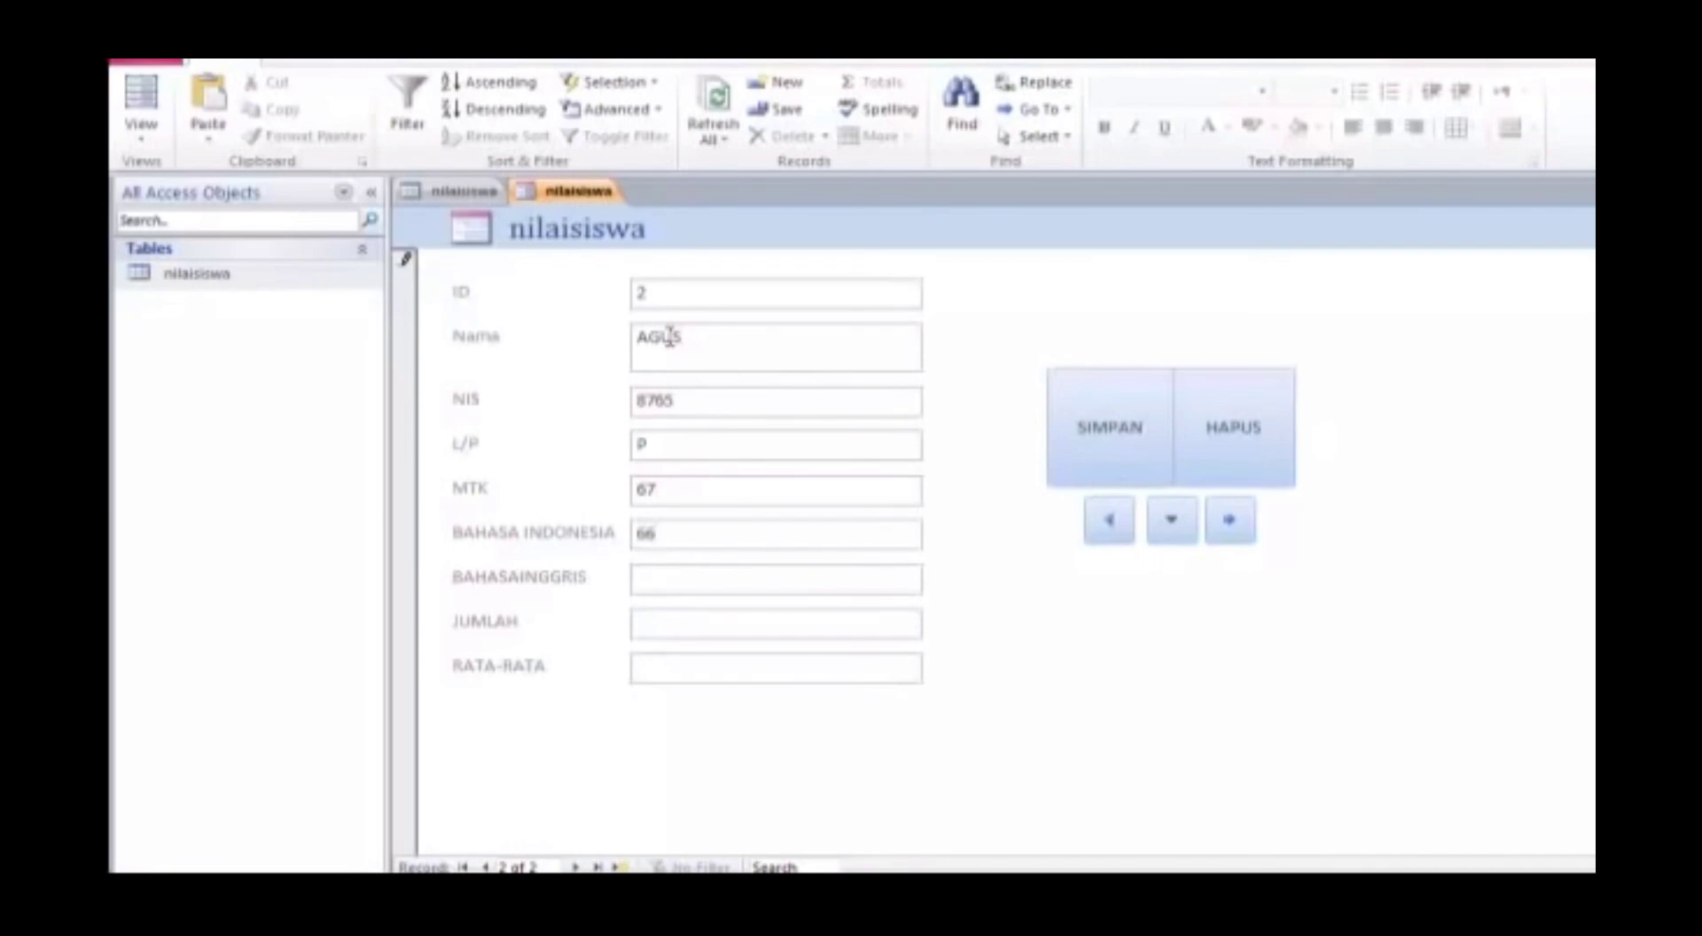
key("Tab")
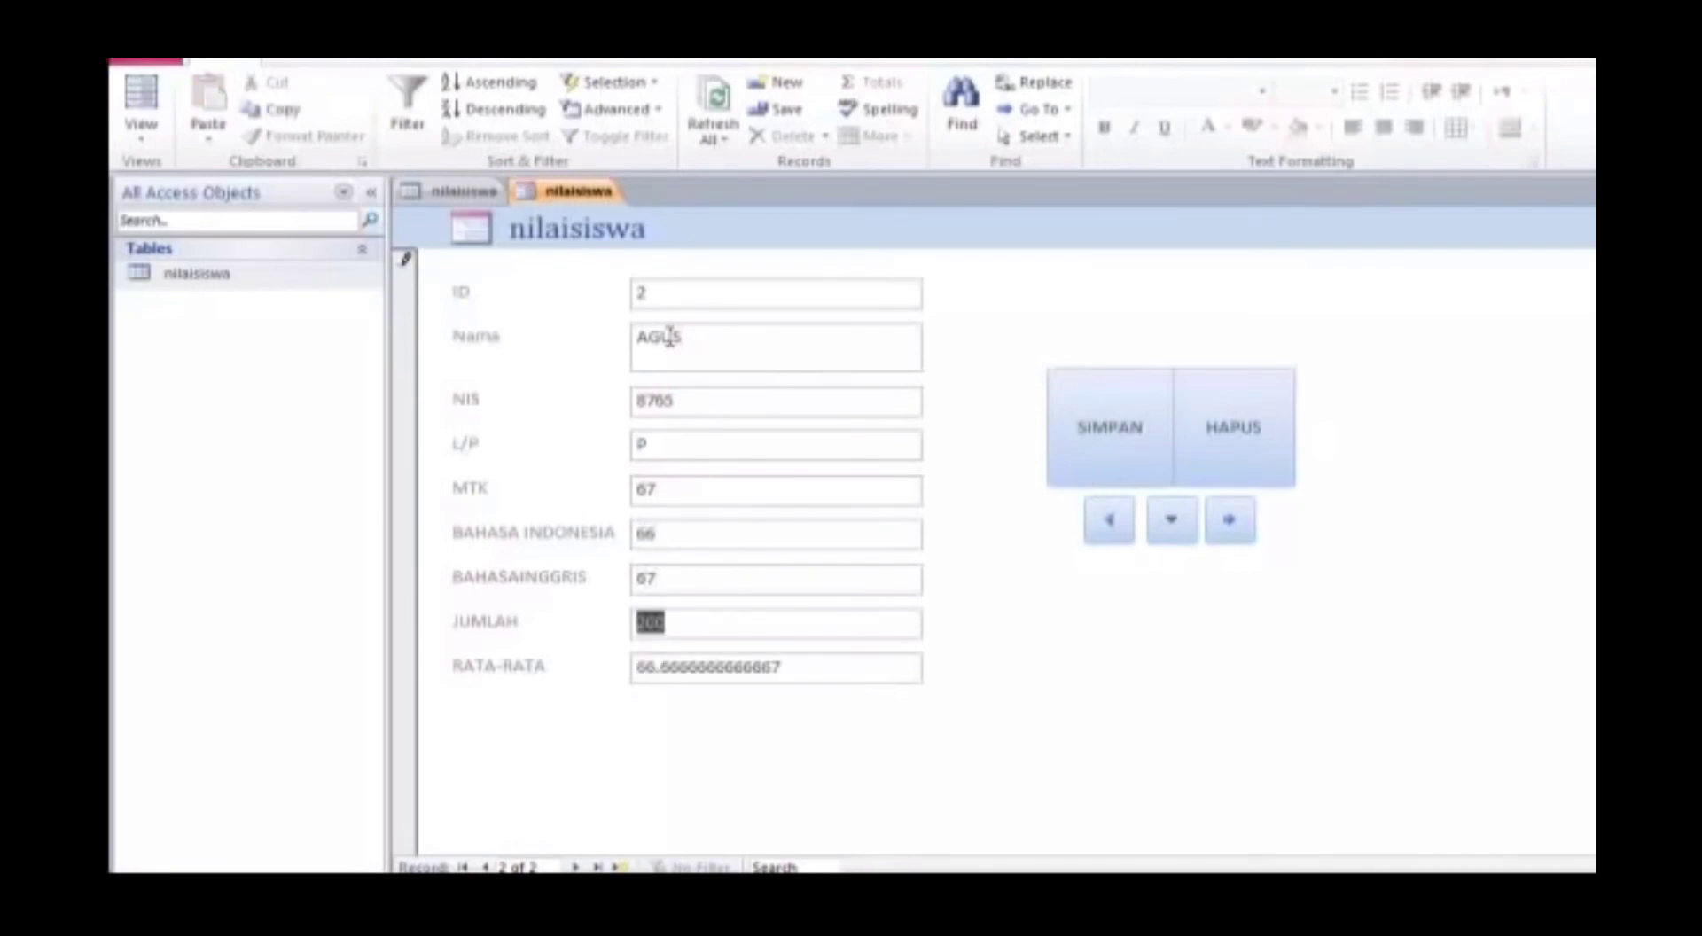
left_click(1095, 429)
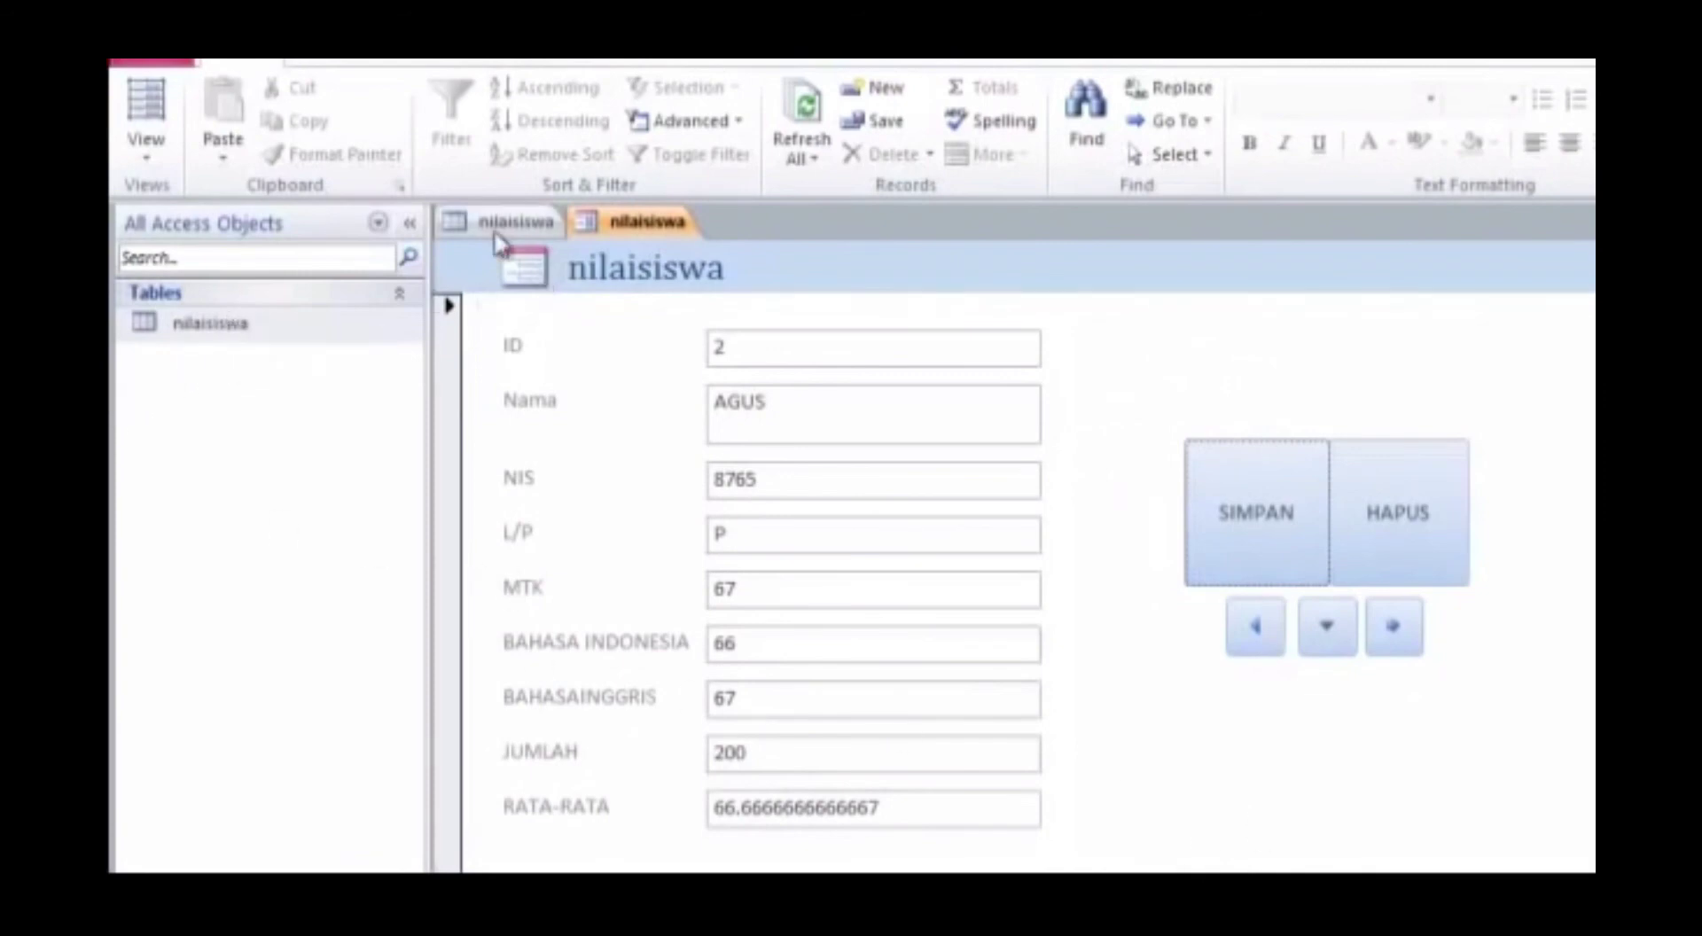
Show the nilaisiswa table and widen the RATA-RATA column to fit its values, then select the second record's Nama cell.
left_click(496, 232)
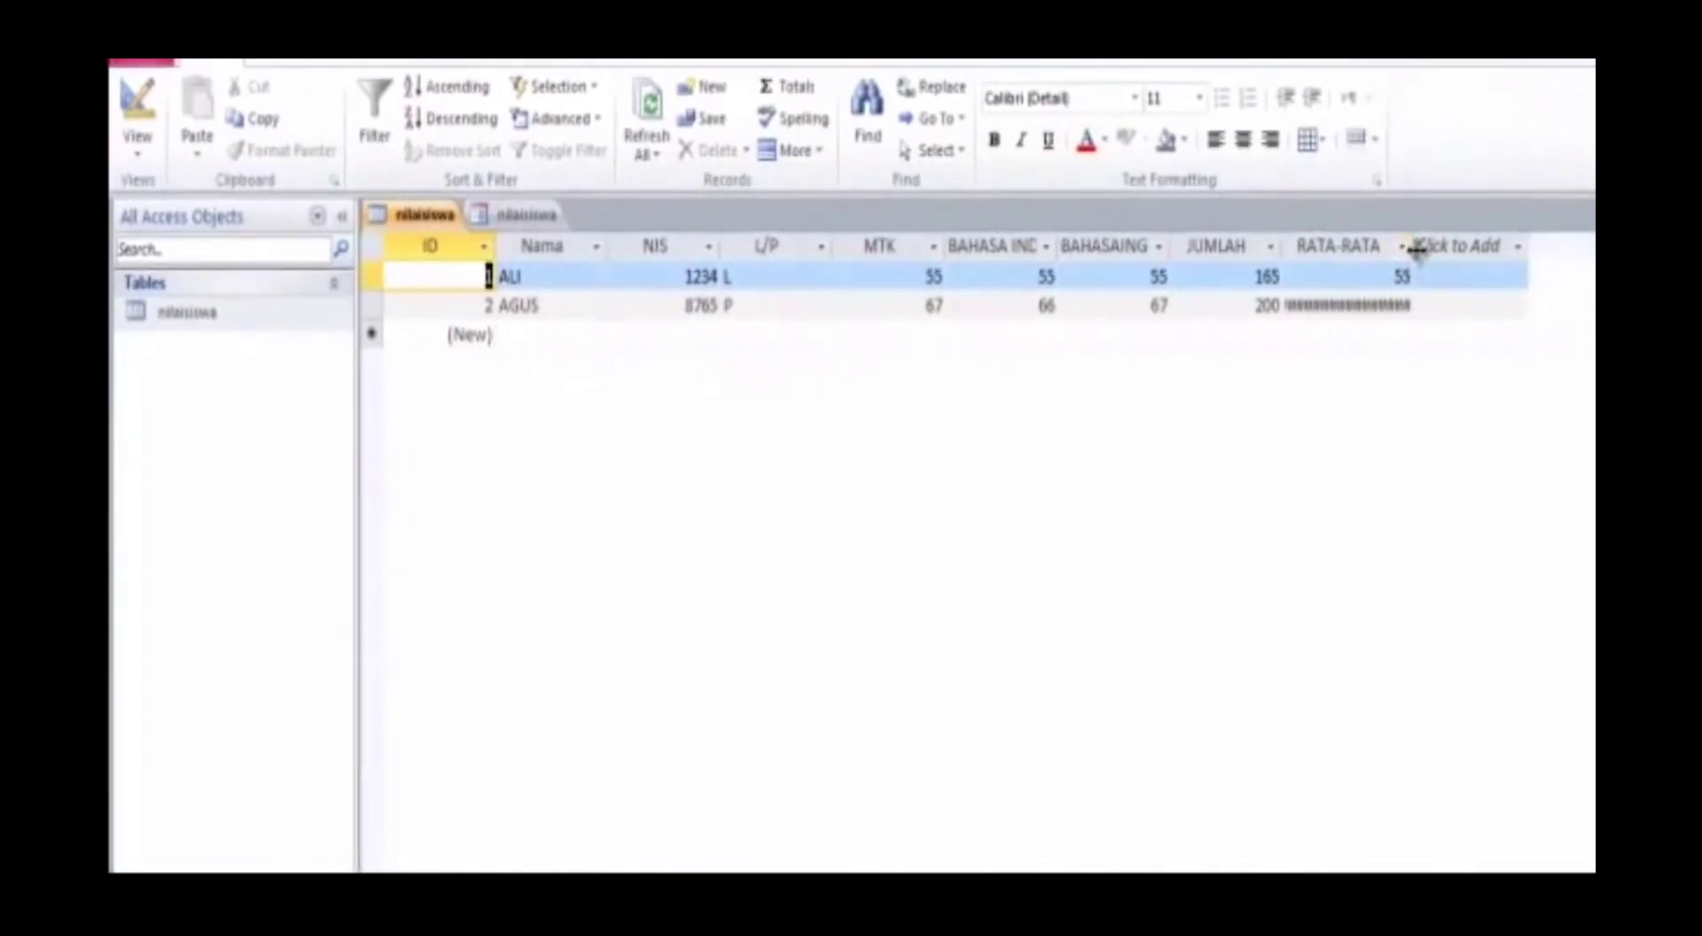
left_click_drag(1417, 251, 1439, 259)
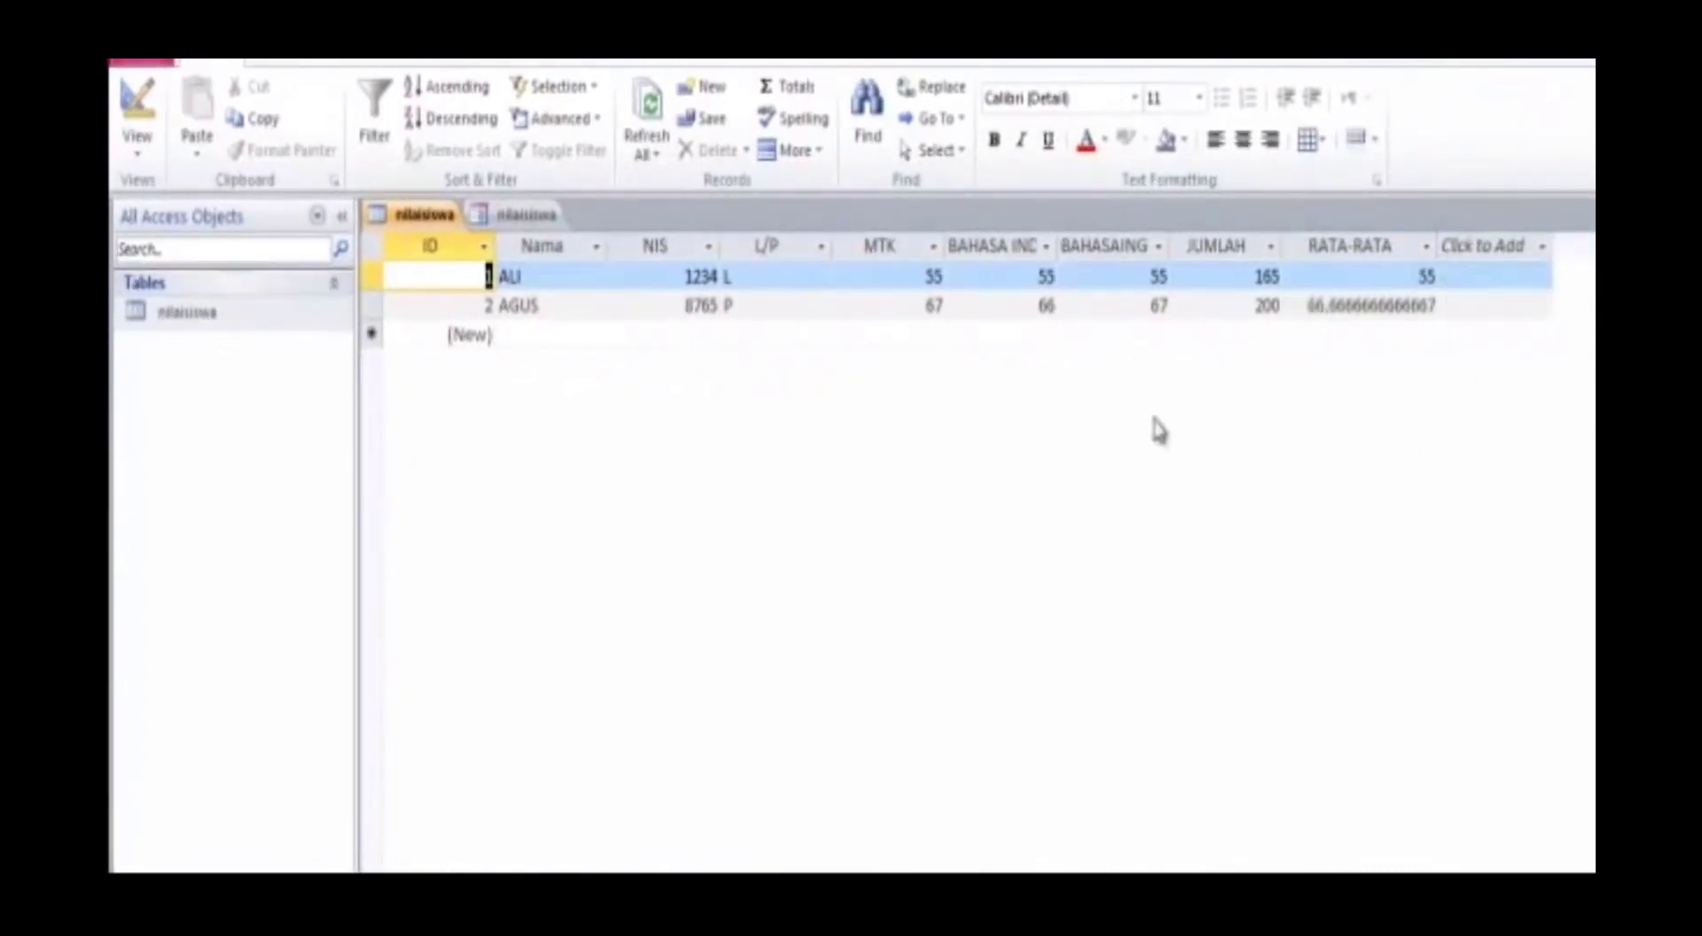
left_click(560, 310)
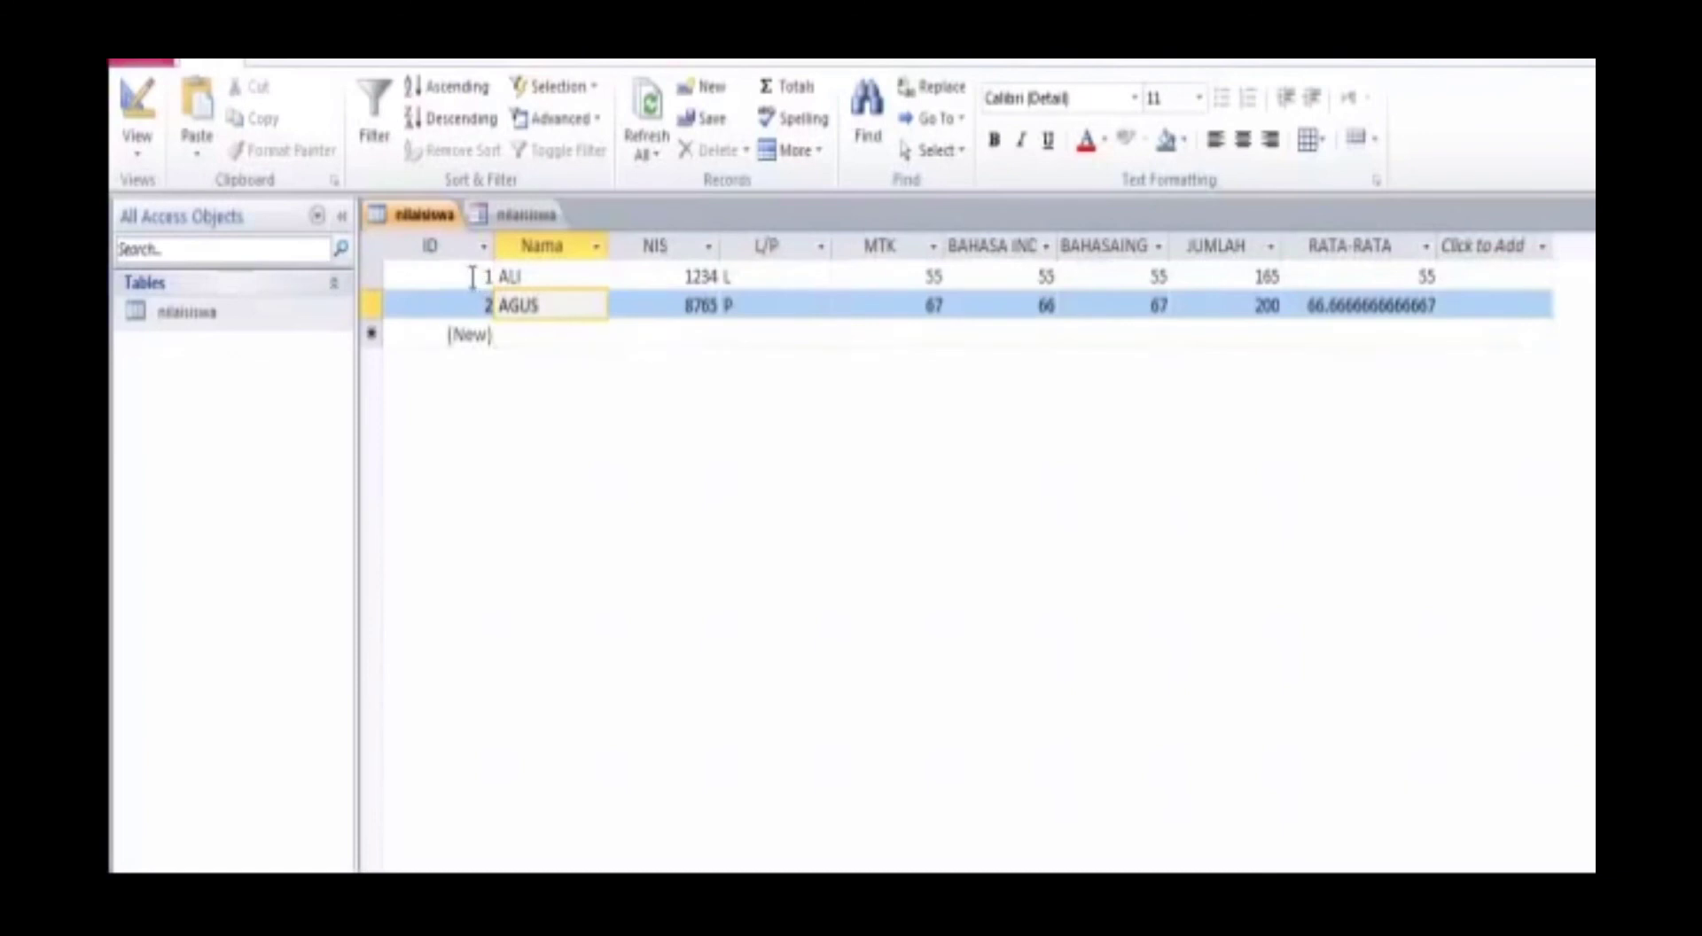